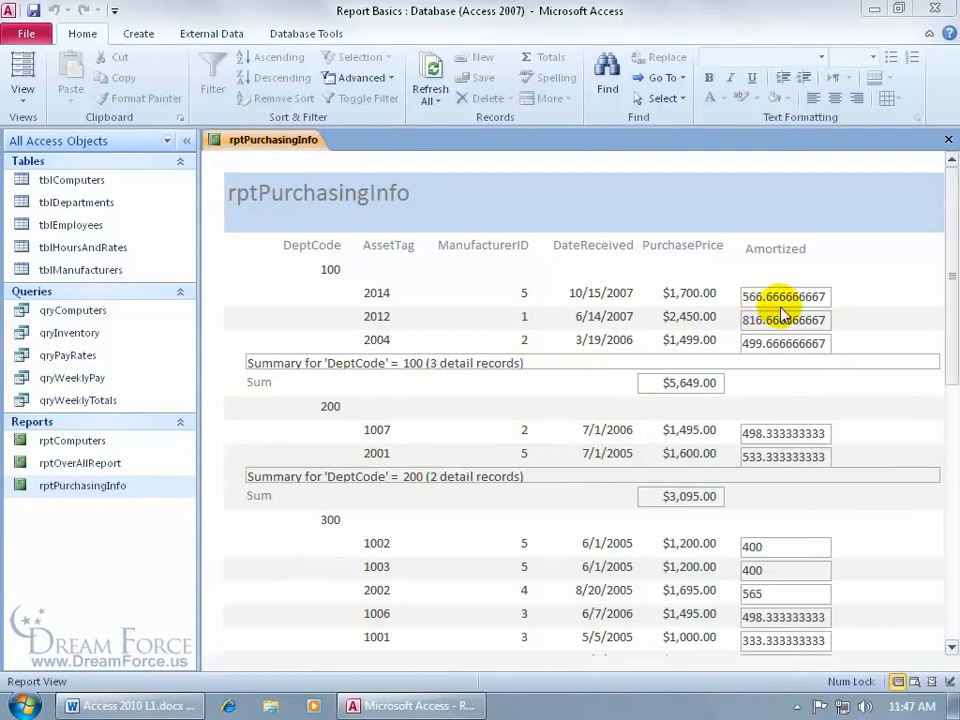
- Scroll rptPurchasingInfo down to its $40,417.00 grand total and bring up the report tab's view menu
drag(944, 244, 940, 313)
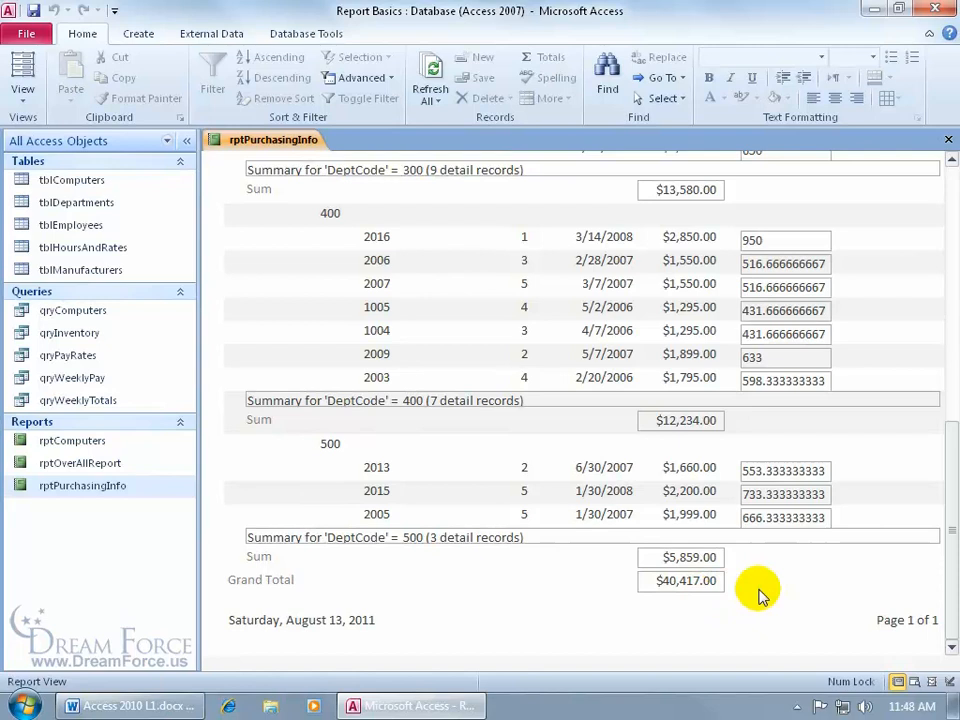
right_click(277, 143)
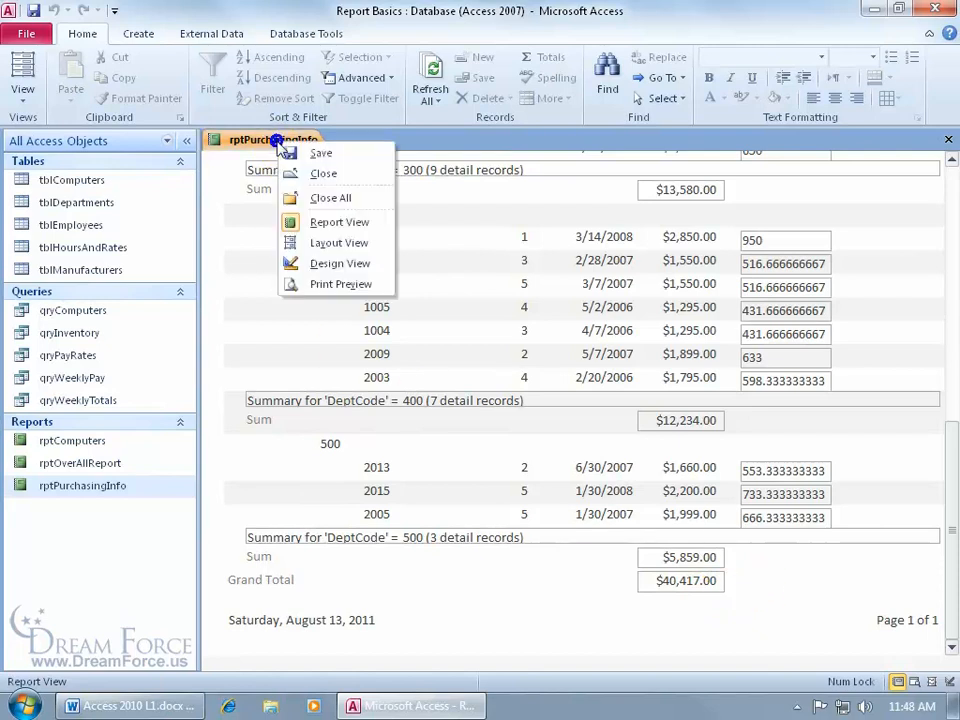
- In Design View, set the Amortized text box's Decimal Places to 2, then return to Report View
click(315, 263)
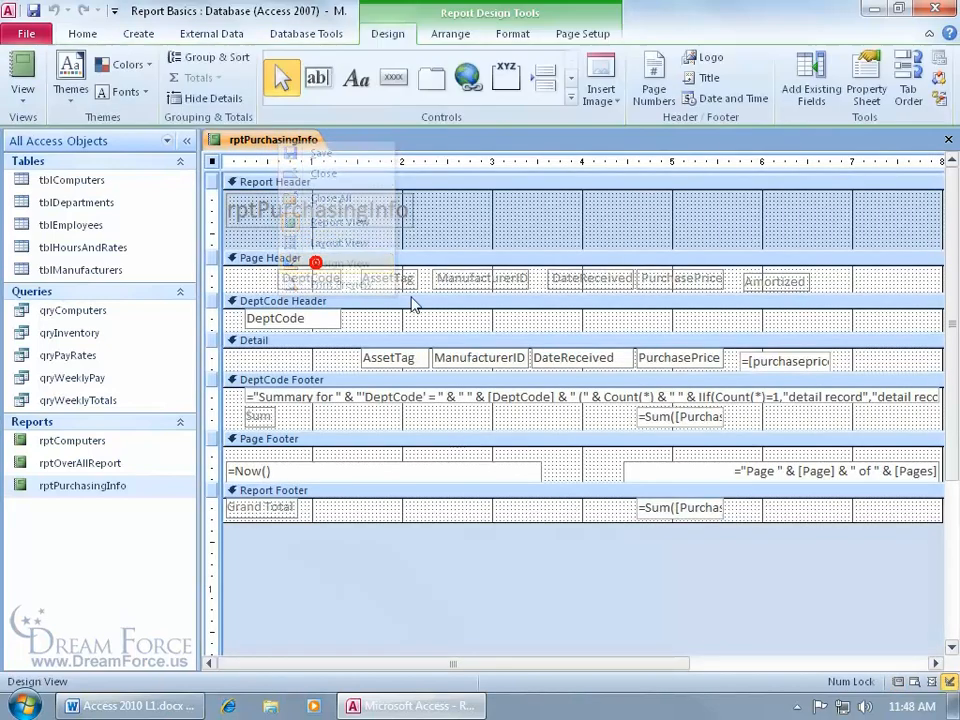
click(770, 358)
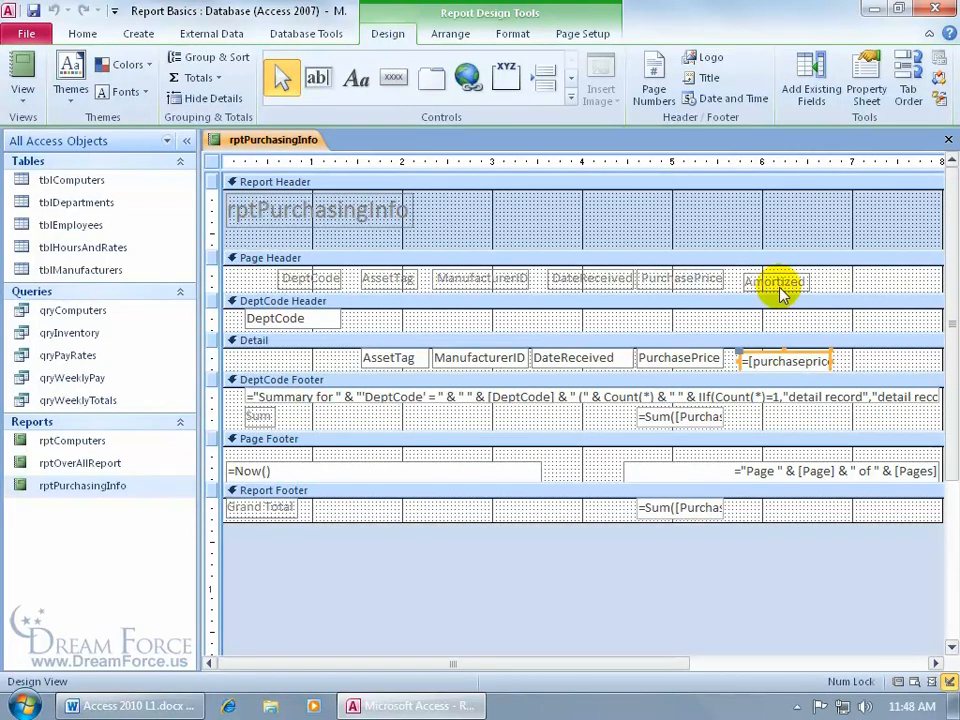
double_click(763, 355)
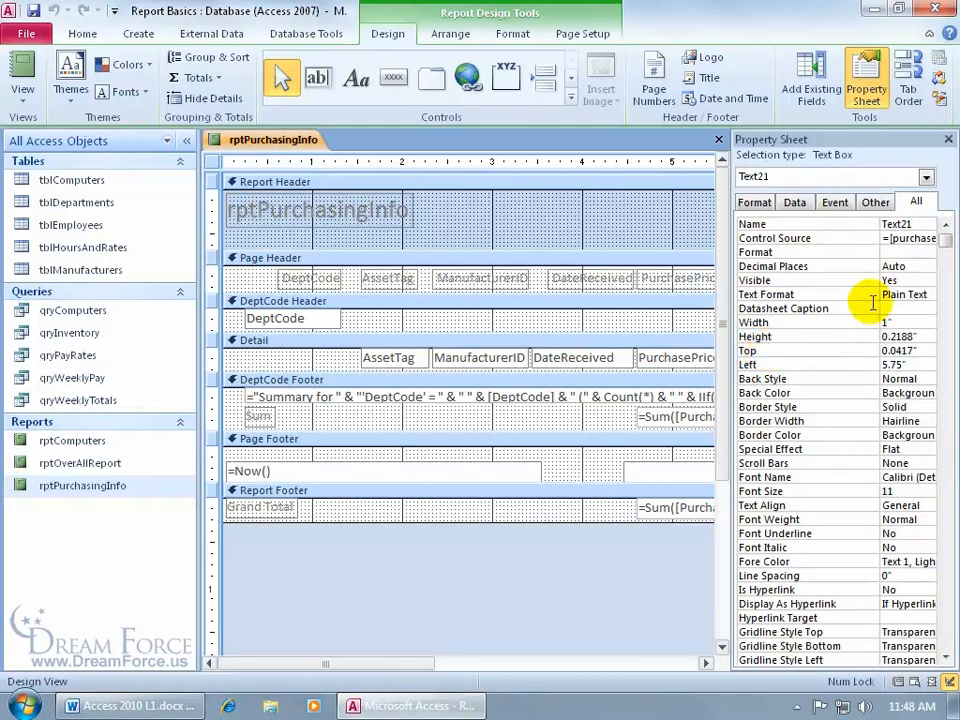
click(920, 268)
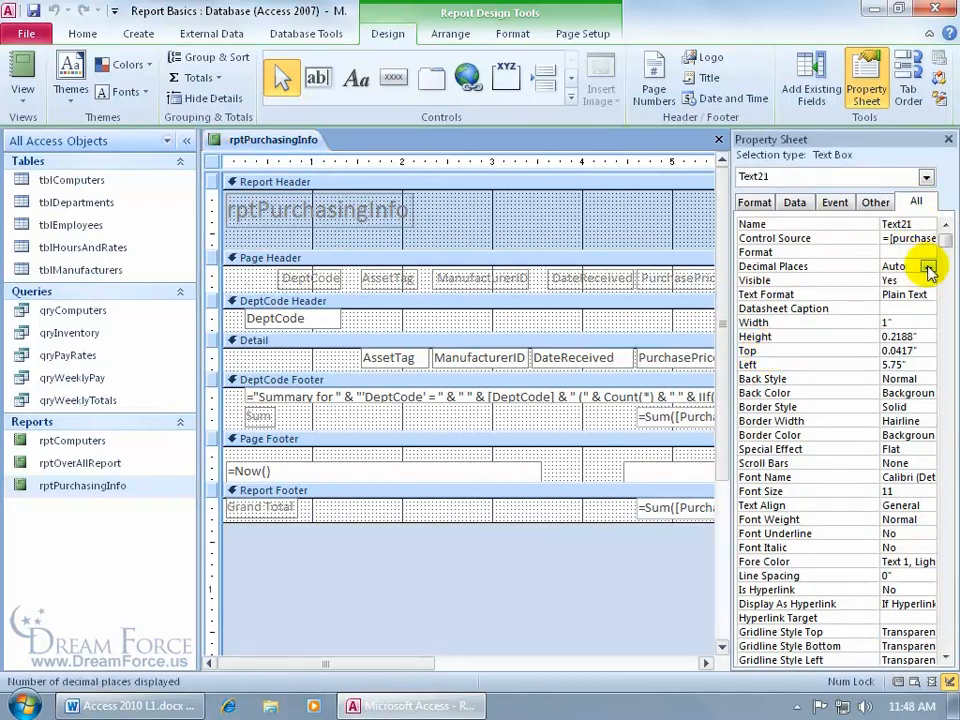
click(927, 267)
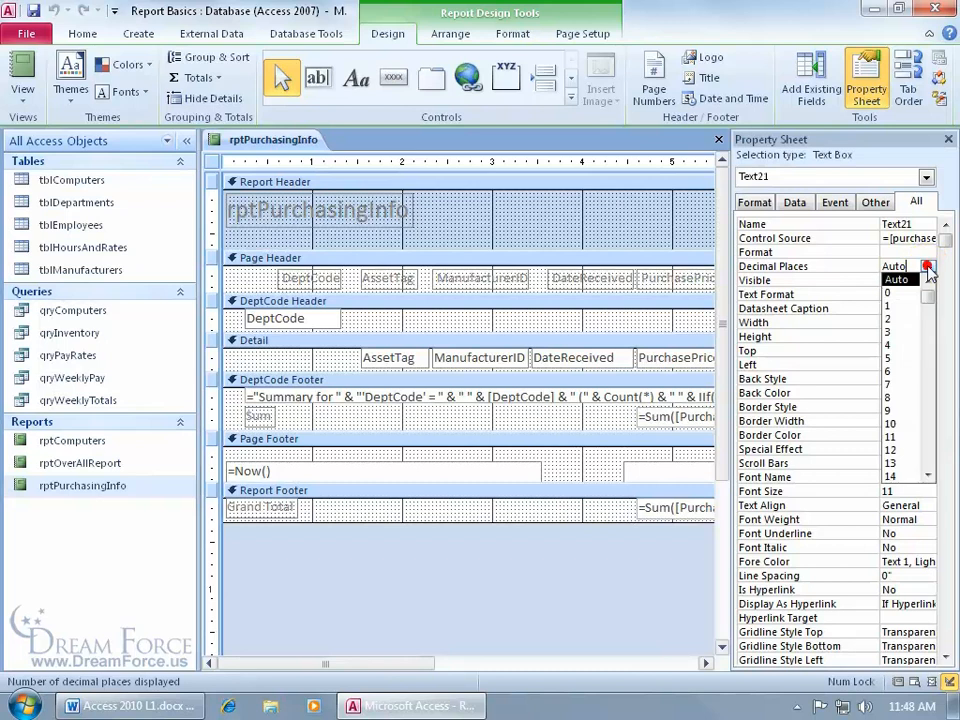
click(911, 319)
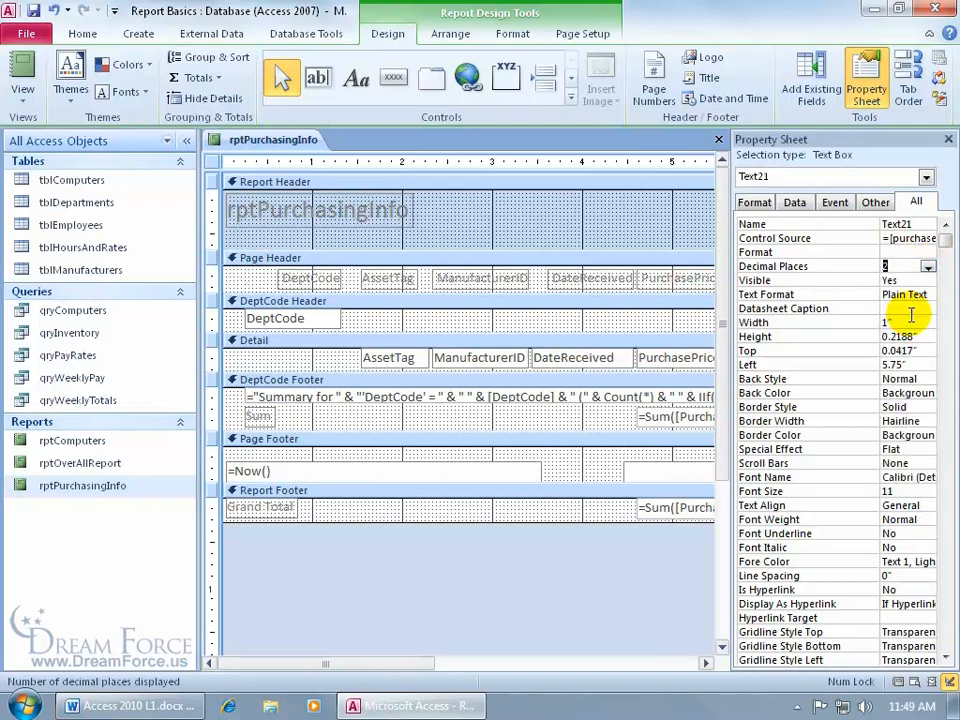
click(22, 68)
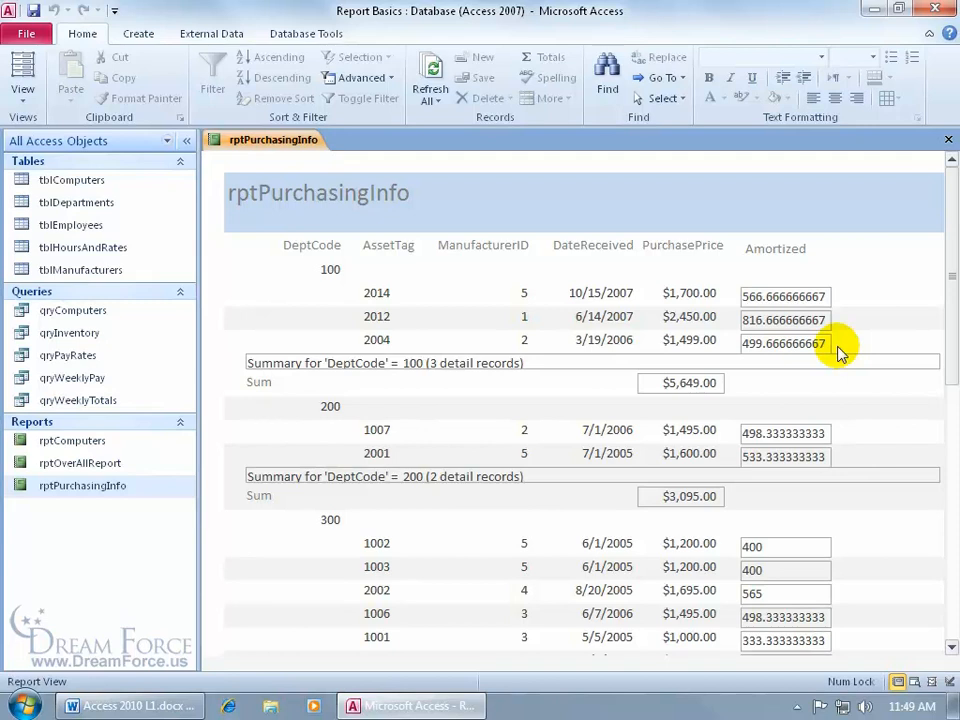
- Give the Amortized text box the Fixed format so the report shows values like 566.67
right_click(288, 140)
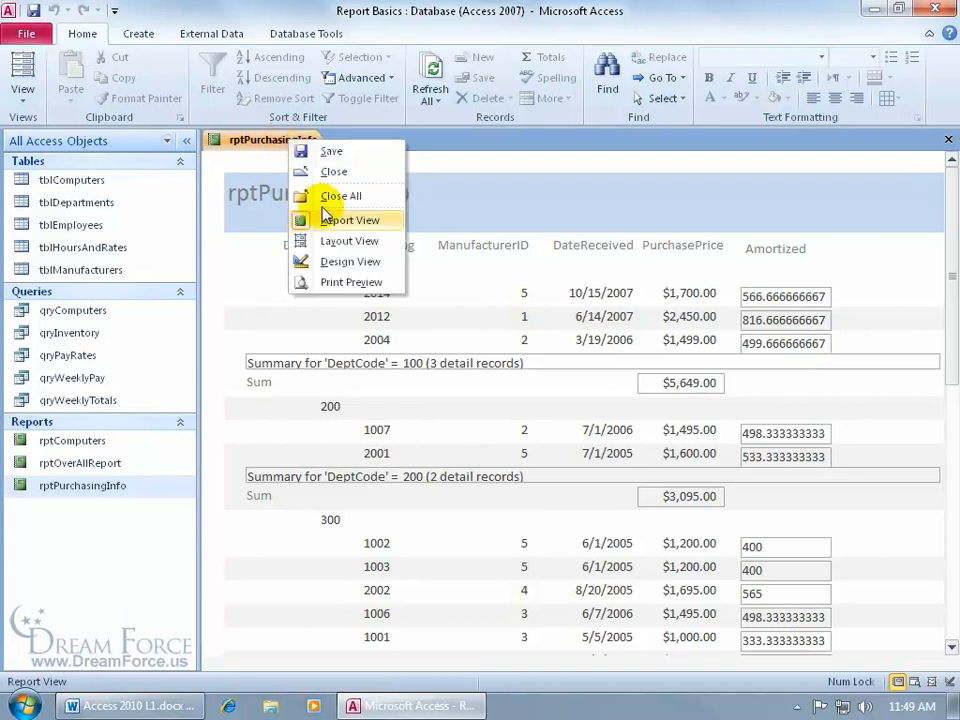
click(335, 261)
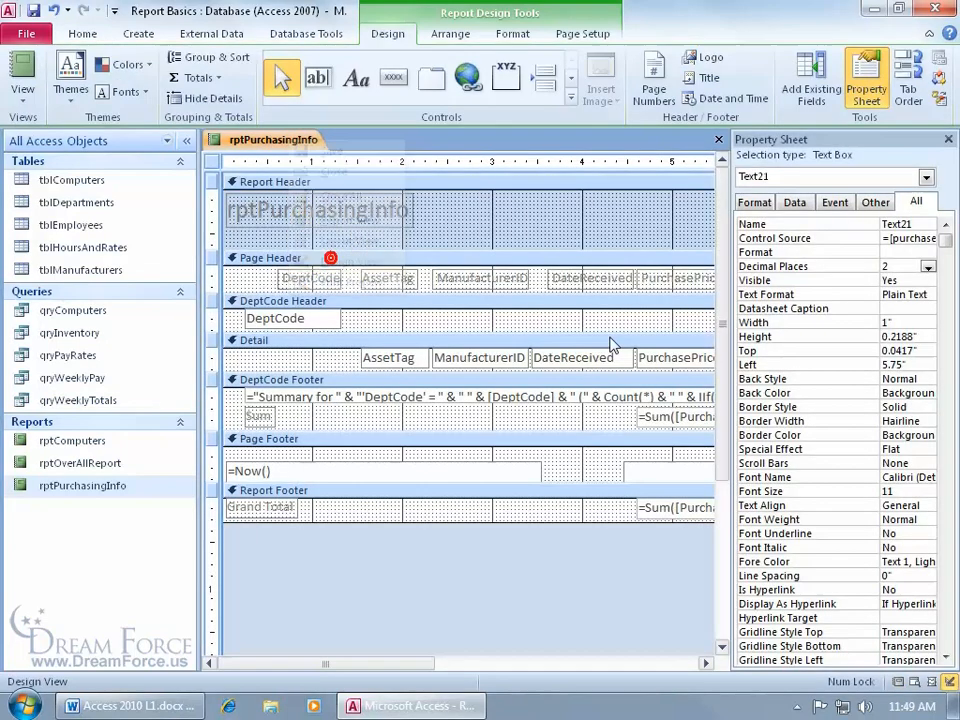
click(905, 252)
click(928, 253)
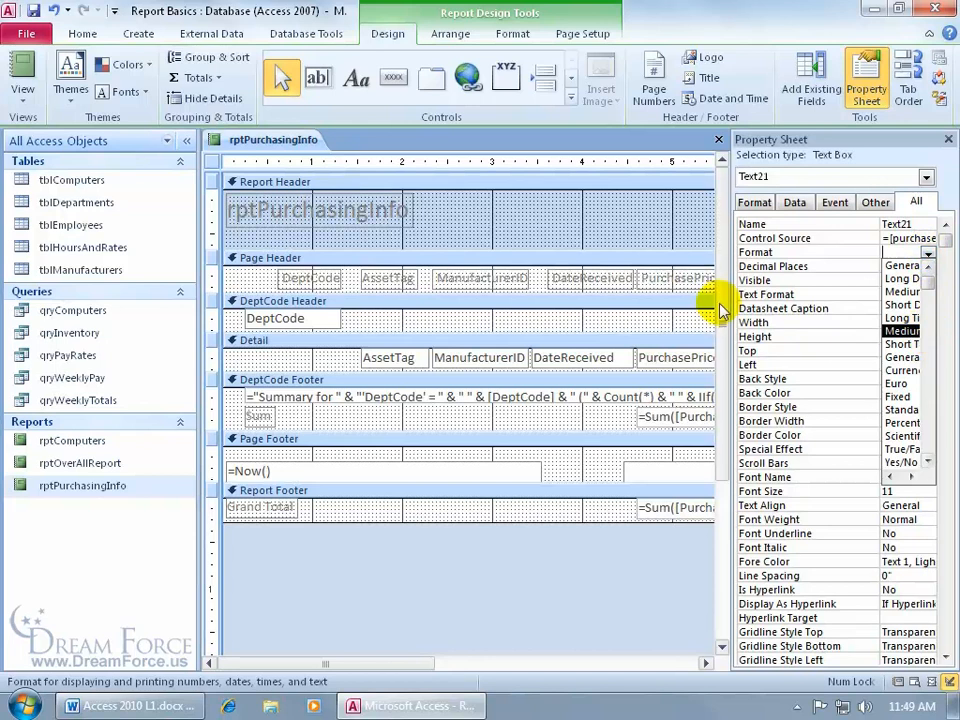
drag(728, 299, 643, 300)
click(929, 253)
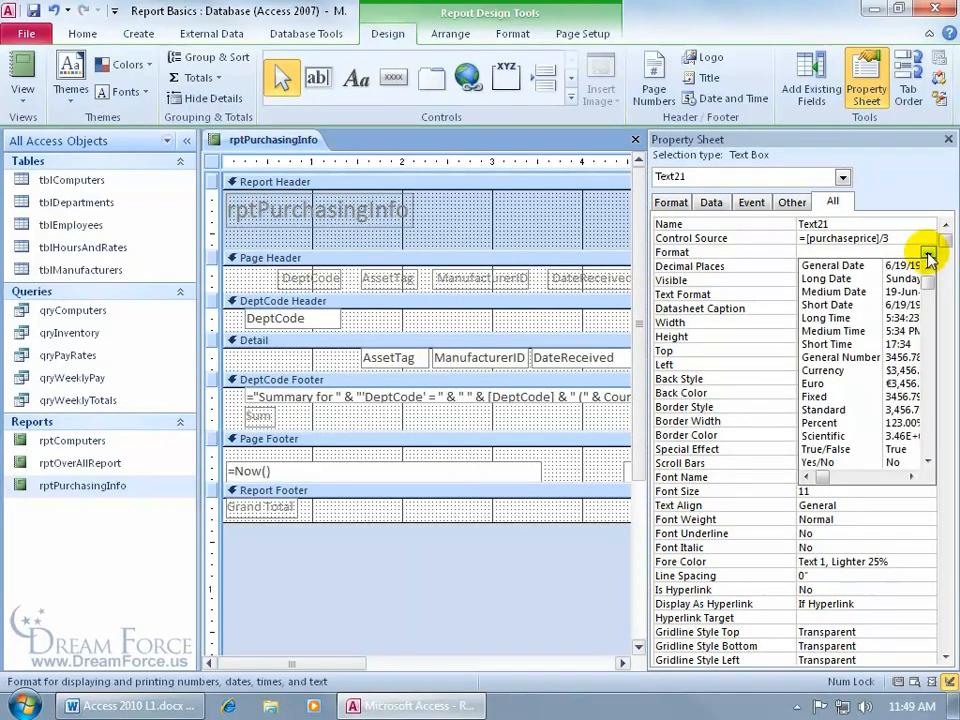
click(897, 395)
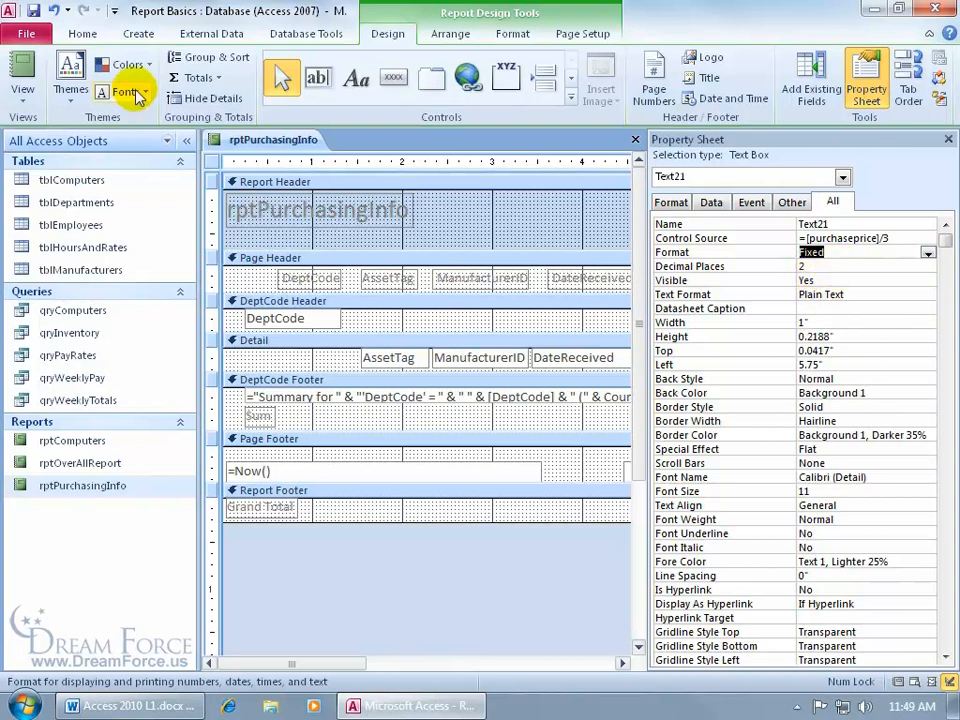
click(21, 86)
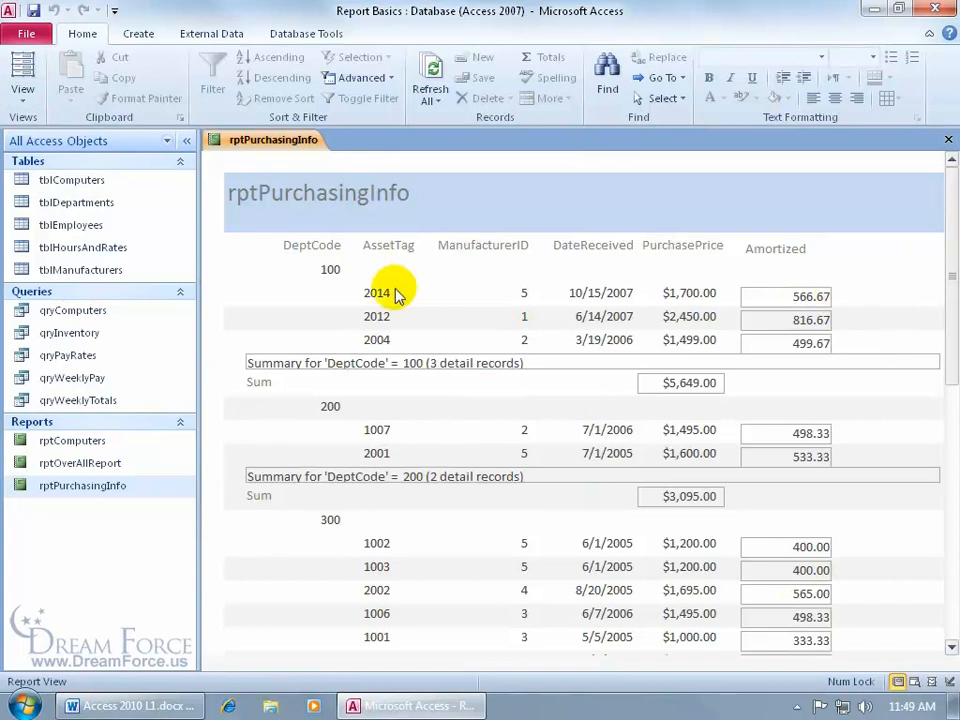
- Switch rptPurchasingInfo to Design View and select the page footer's =Now() date box, Text16
right_click(268, 140)
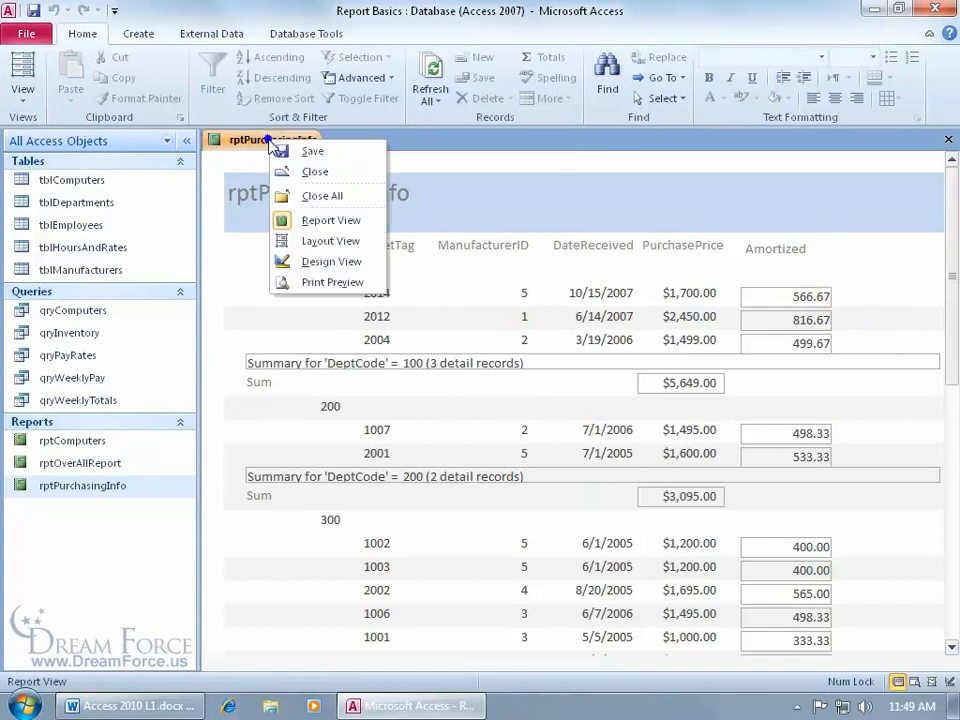
click(300, 261)
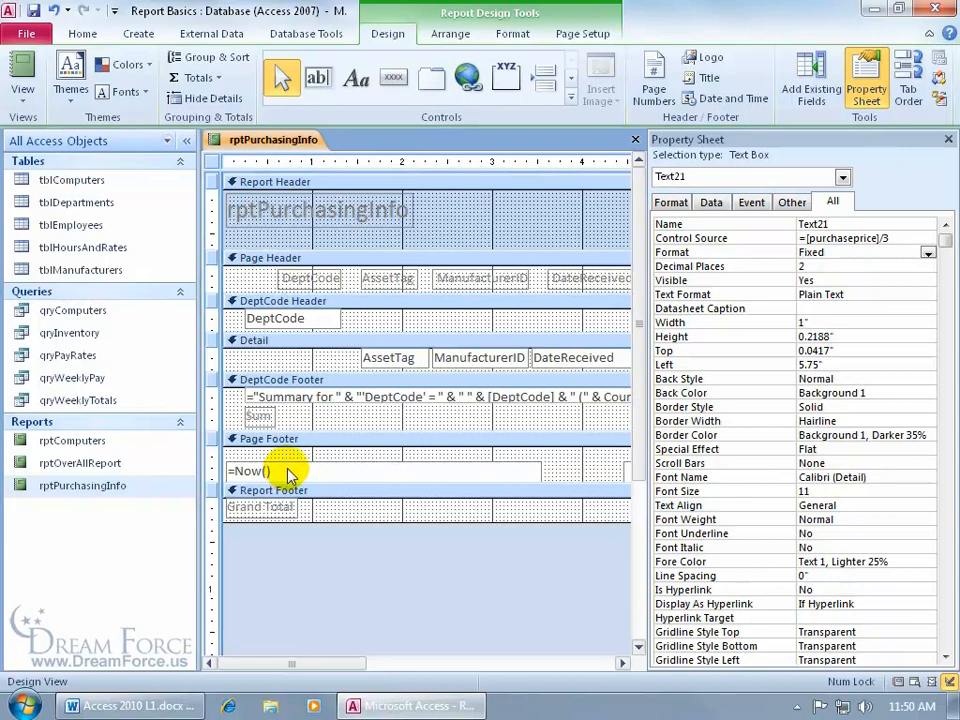
click(291, 462)
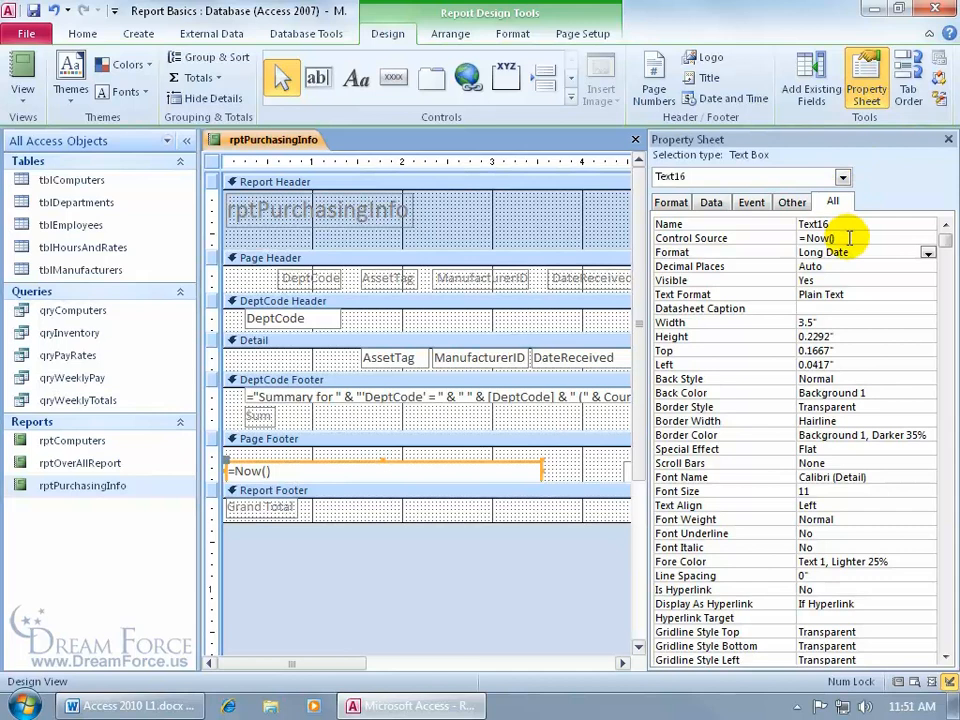
- Change Text16's Format from Long Date to Short Date in the Property Sheet
click(926, 253)
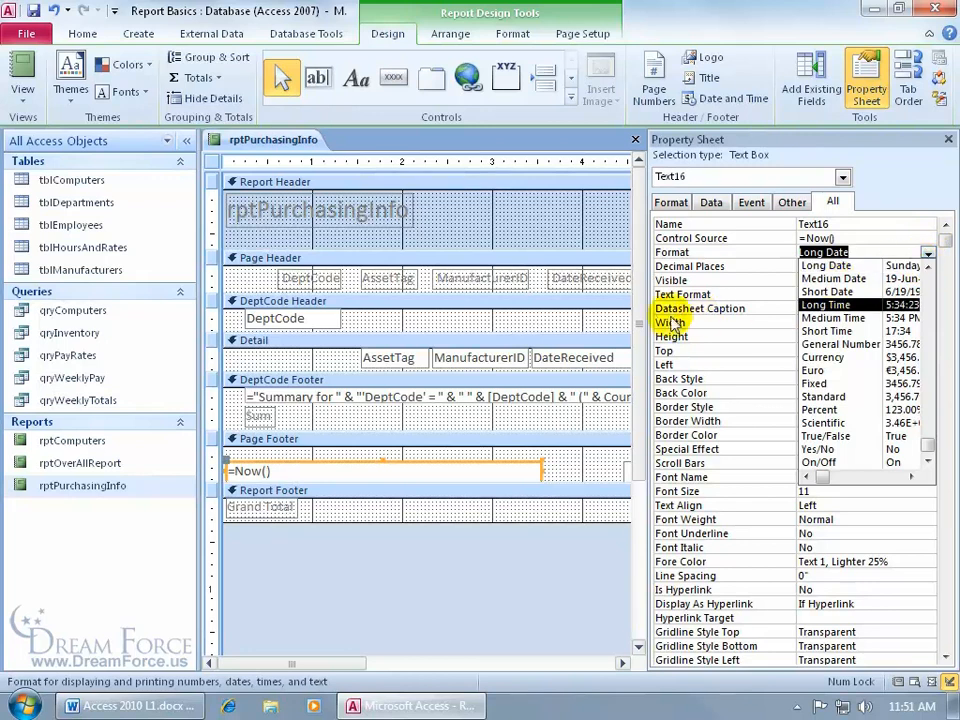
drag(638, 317, 549, 322)
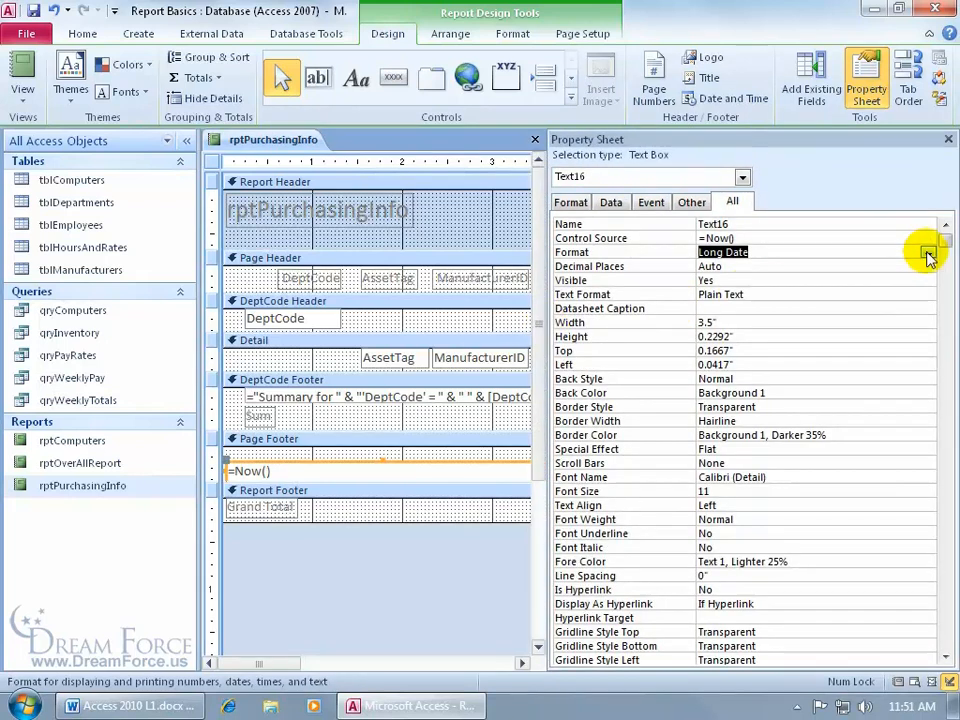
click(928, 253)
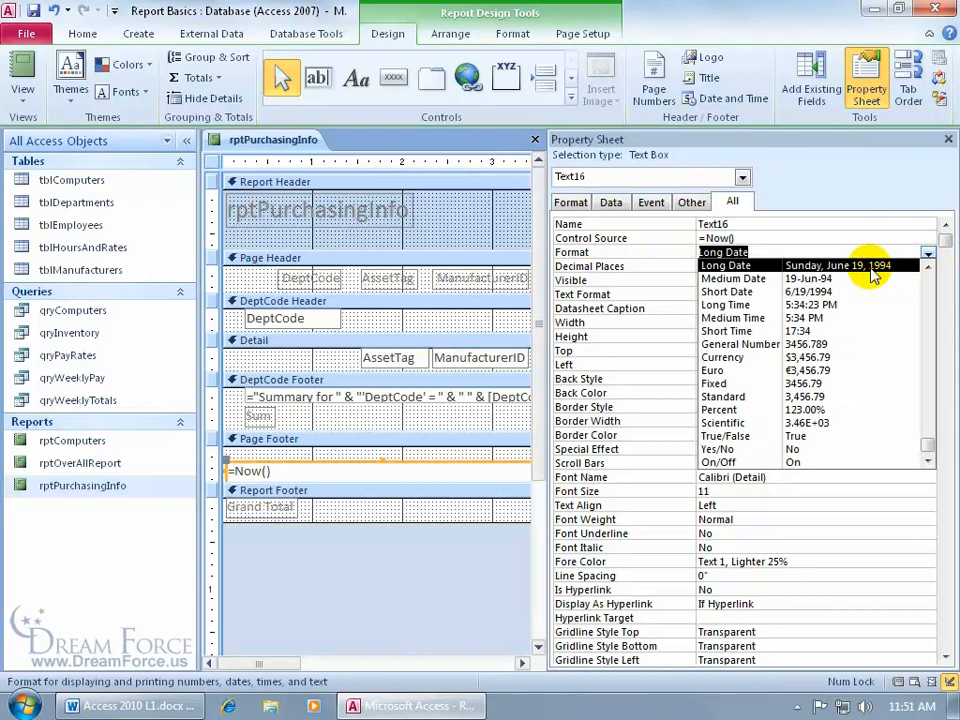
click(857, 291)
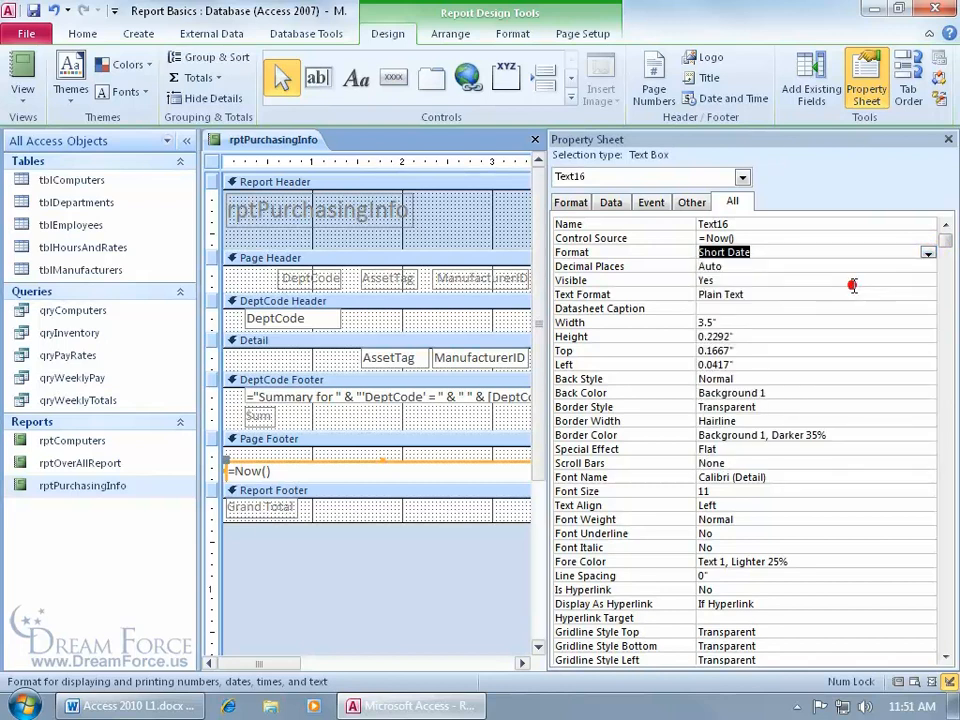
drag(551, 306, 750, 298)
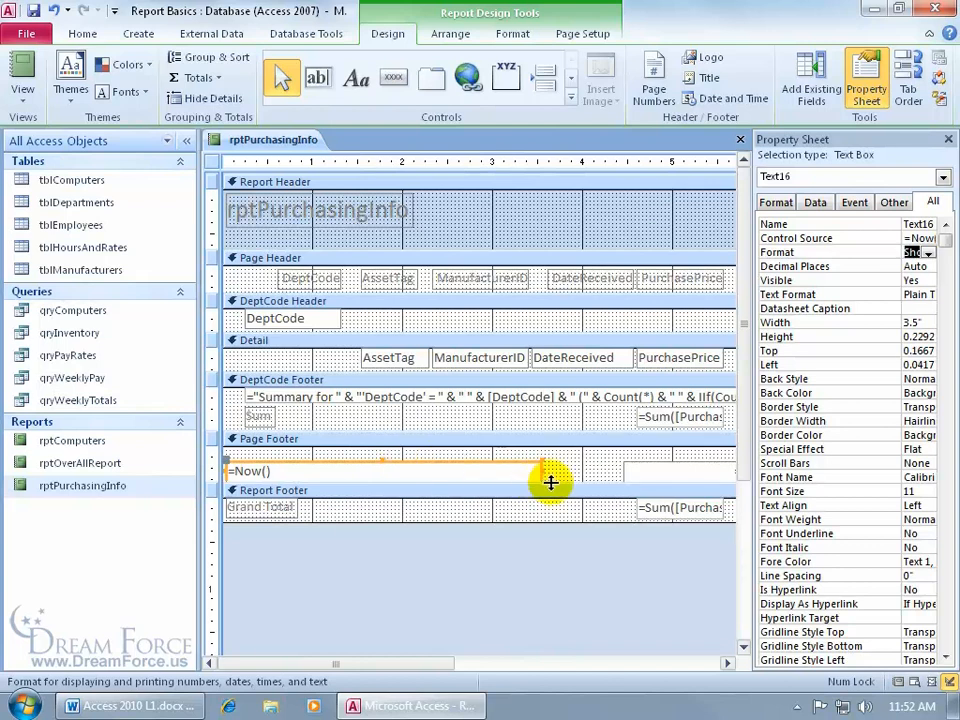
- Resize the =Now() date box to 2.9583 inches wide
drag(540, 470, 465, 472)
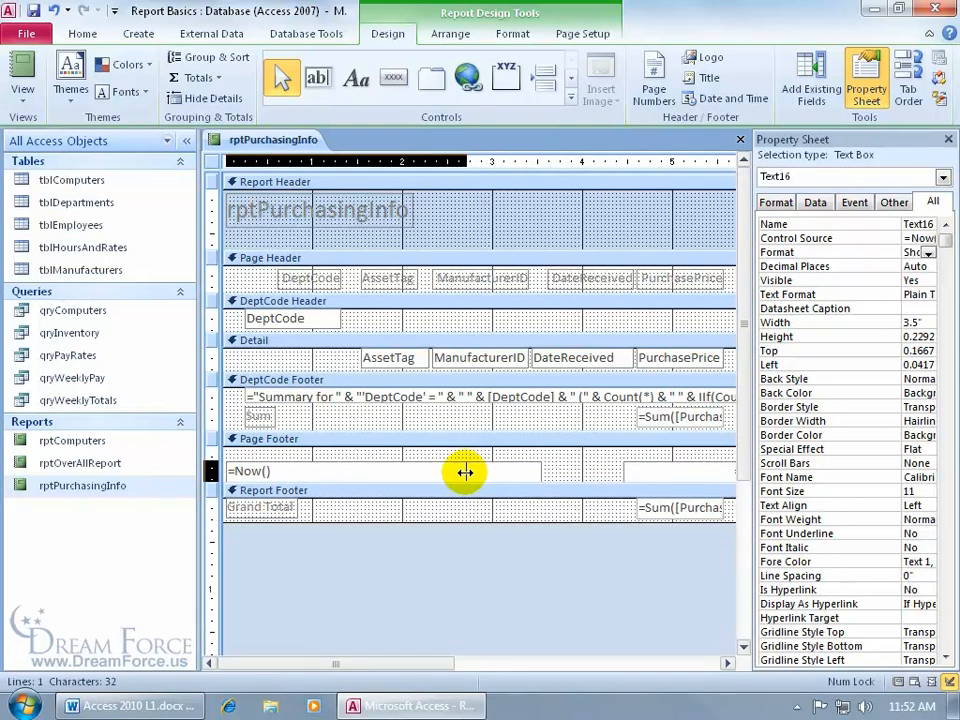
drag(465, 472, 465, 471)
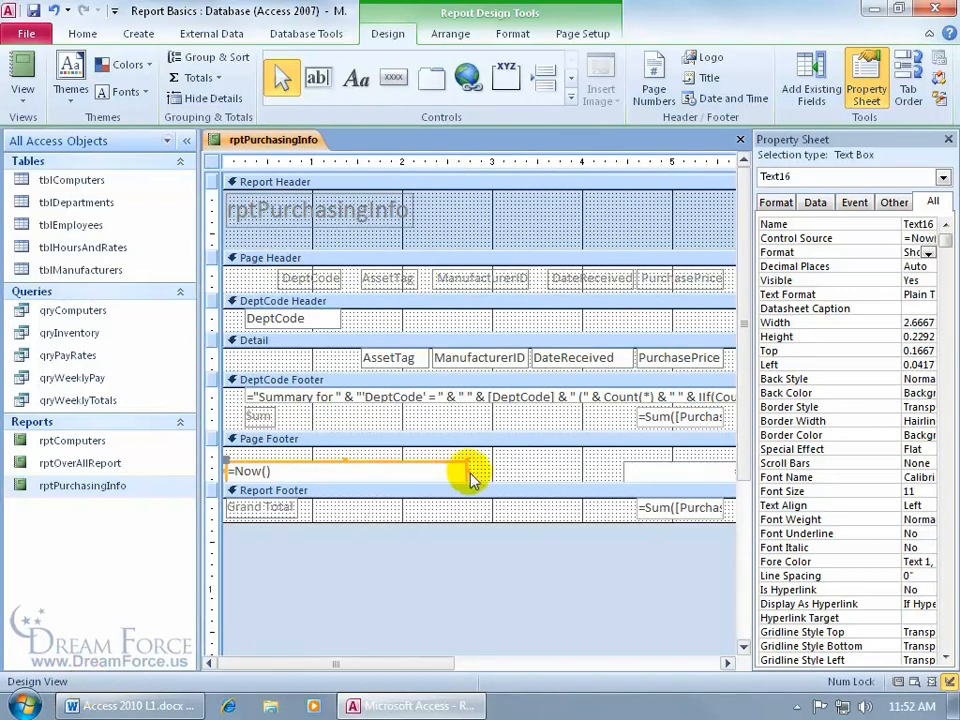
drag(467, 471, 467, 470)
drag(467, 471, 491, 471)
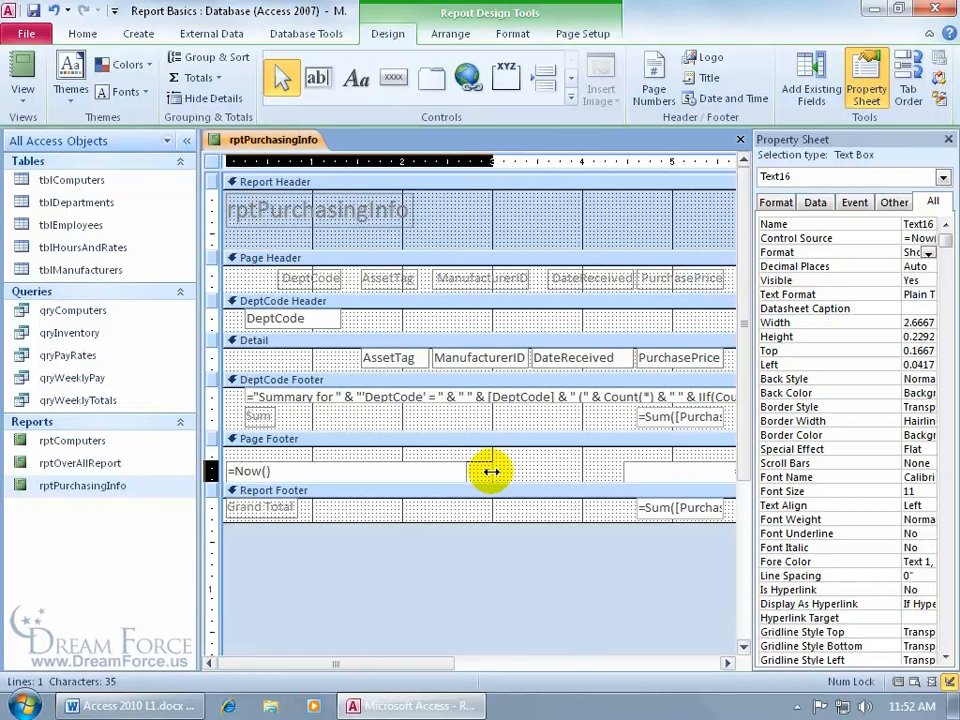
drag(491, 471, 491, 471)
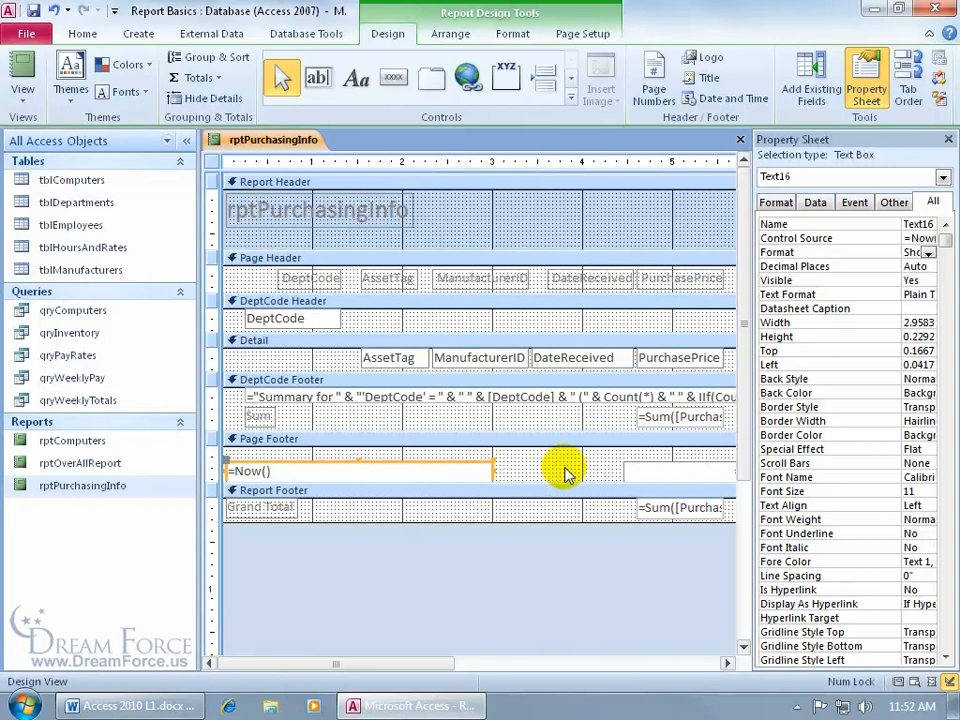
- View the report and scroll down to the footer date showing 8/13/2011
click(25, 67)
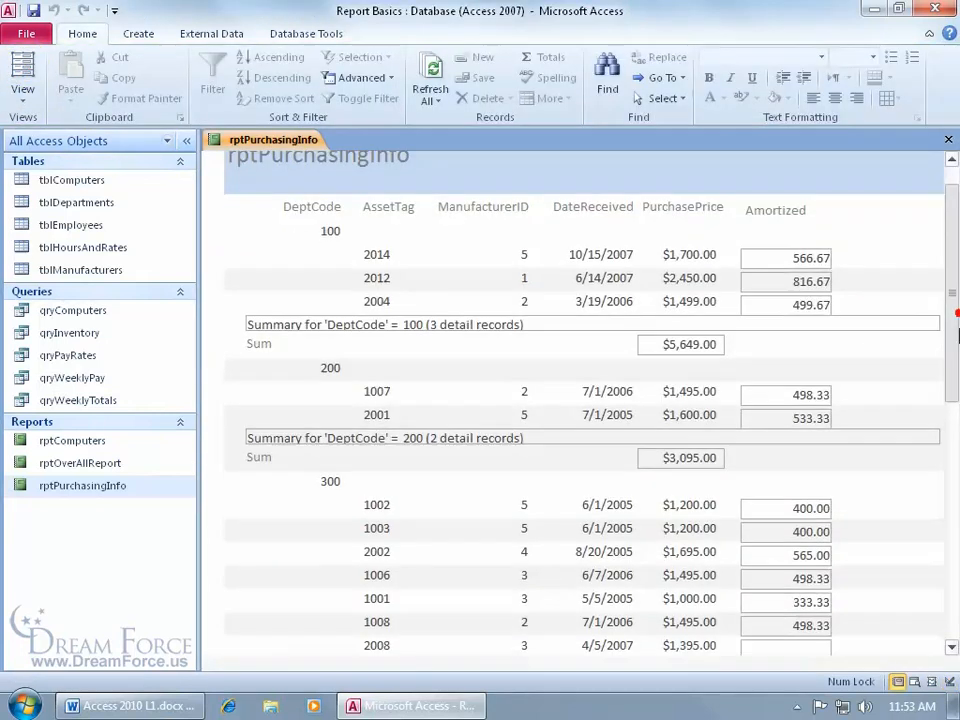
scroll(952, 410, down, 3)
drag(952, 410, 945, 604)
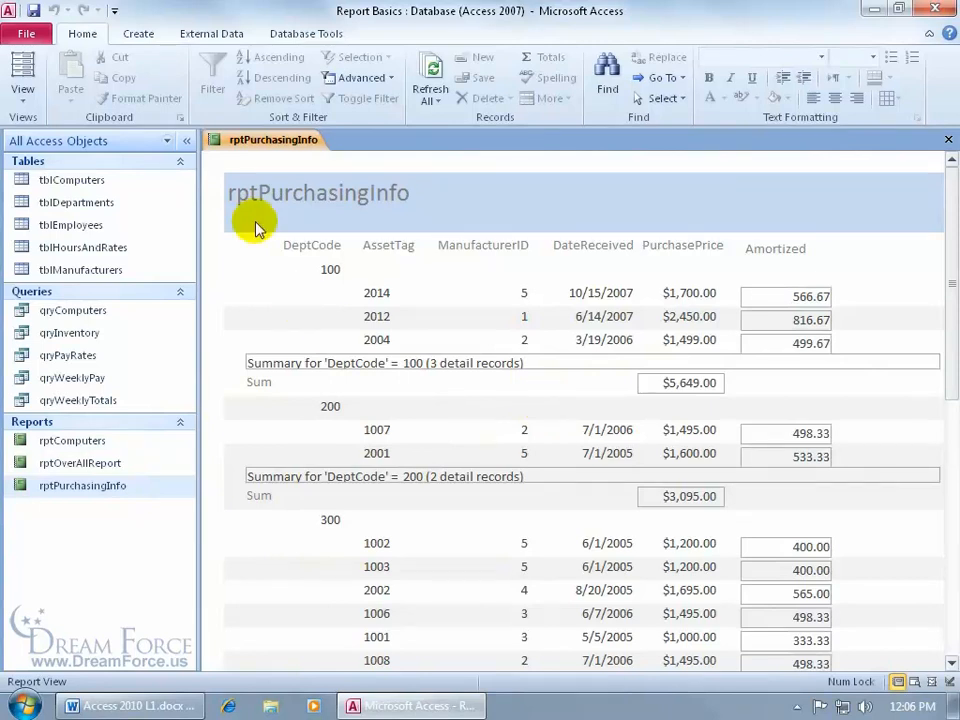
- Put rptPurchasingInfo back into Design View from its tab's context menu
right_click(277, 145)
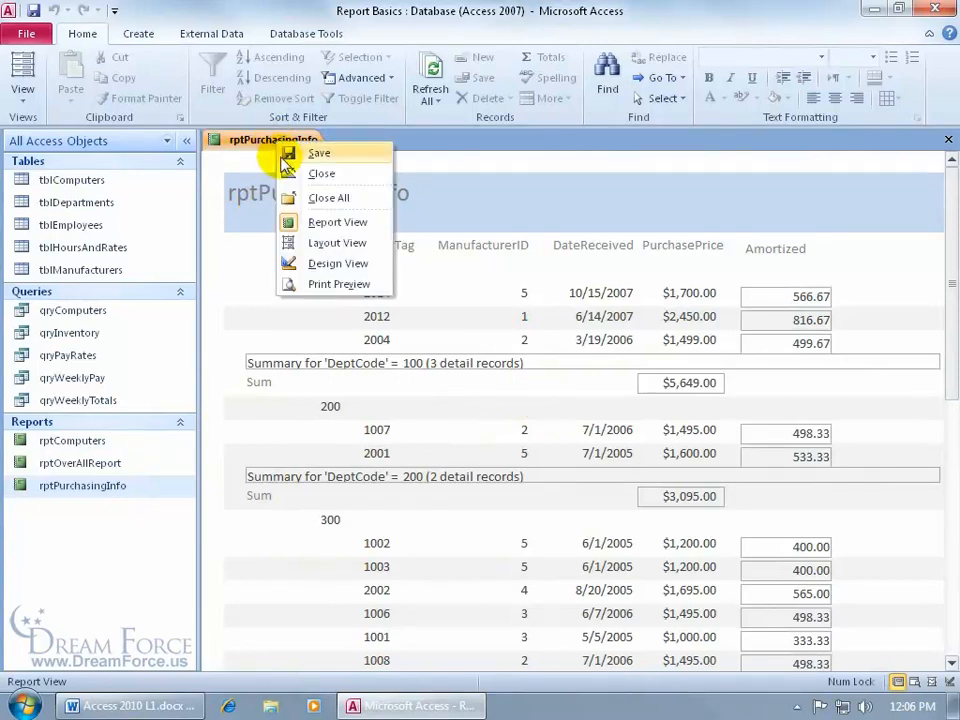
click(318, 263)
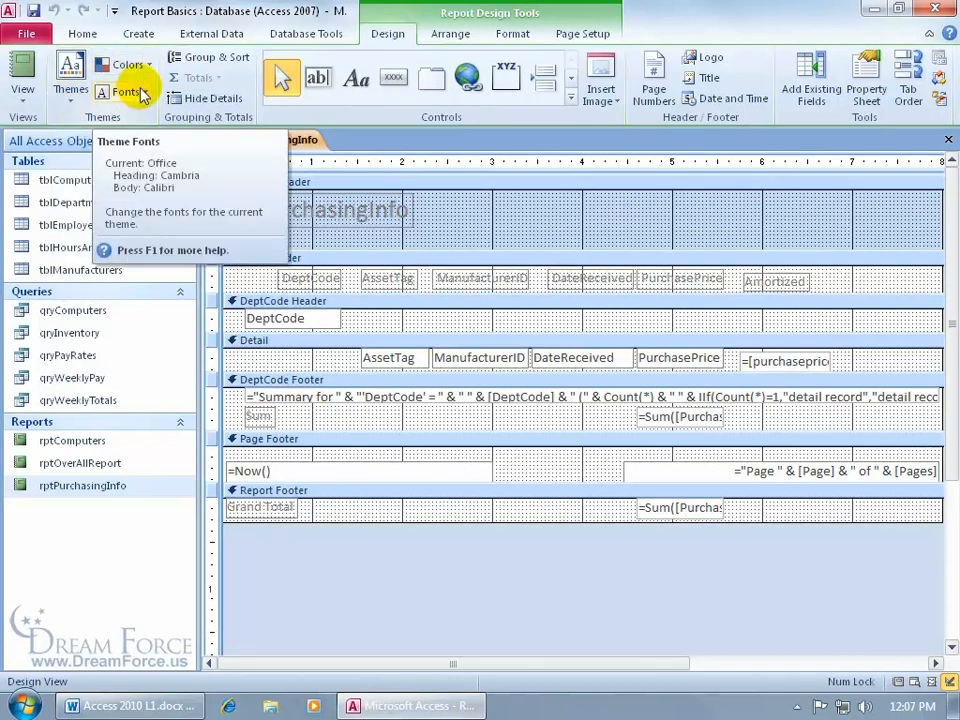
- Apply a different built-in theme to rptPurchasingInfo from the Themes gallery
click(65, 95)
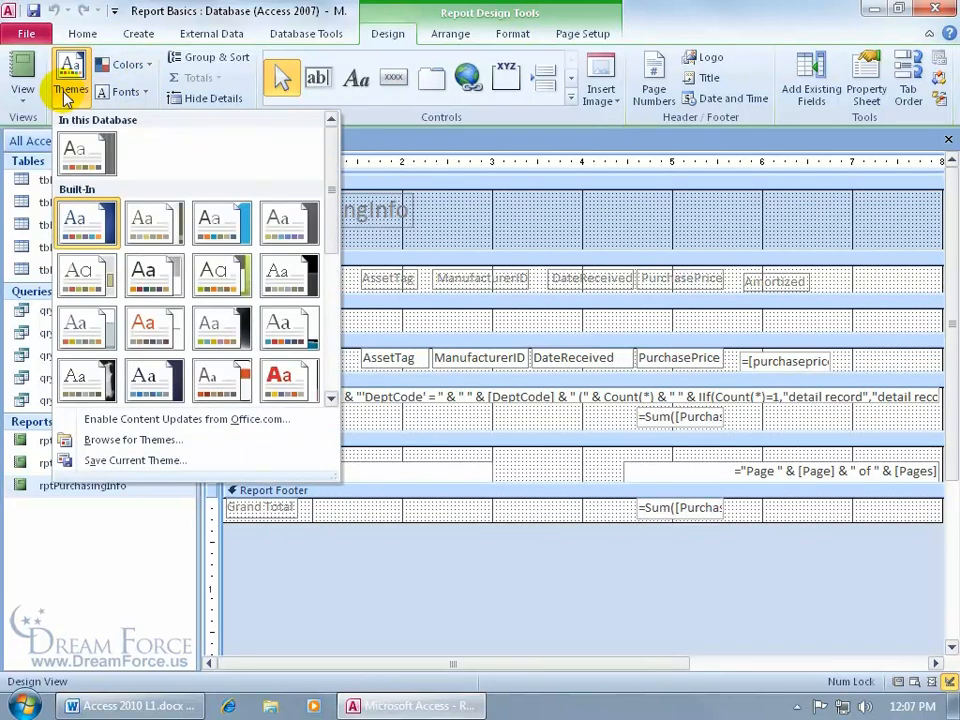
click(37, 115)
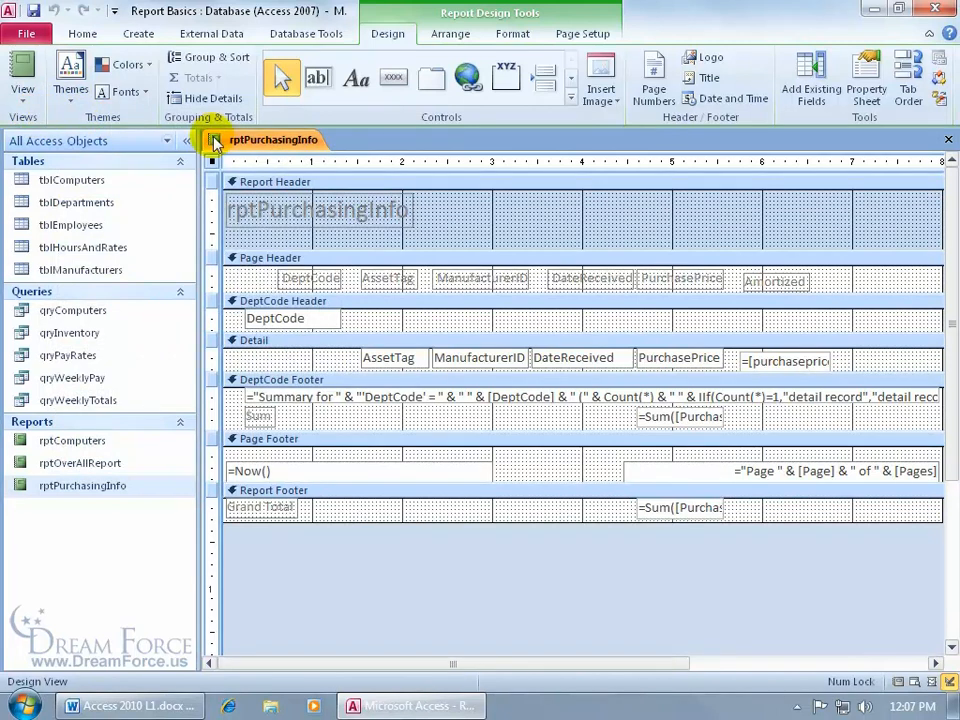
click(69, 88)
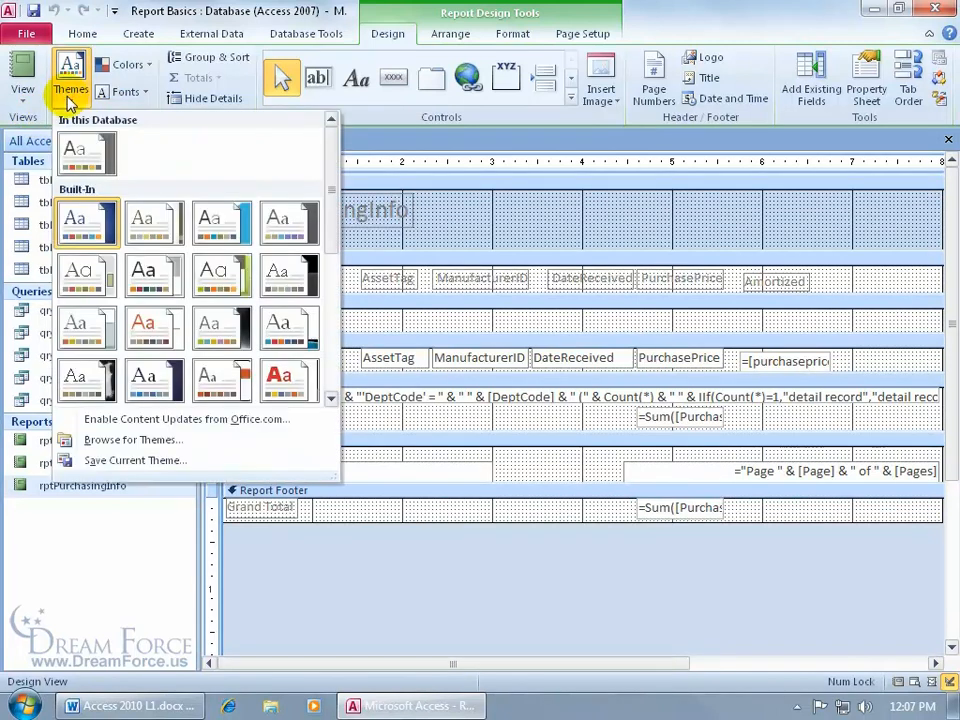
click(138, 275)
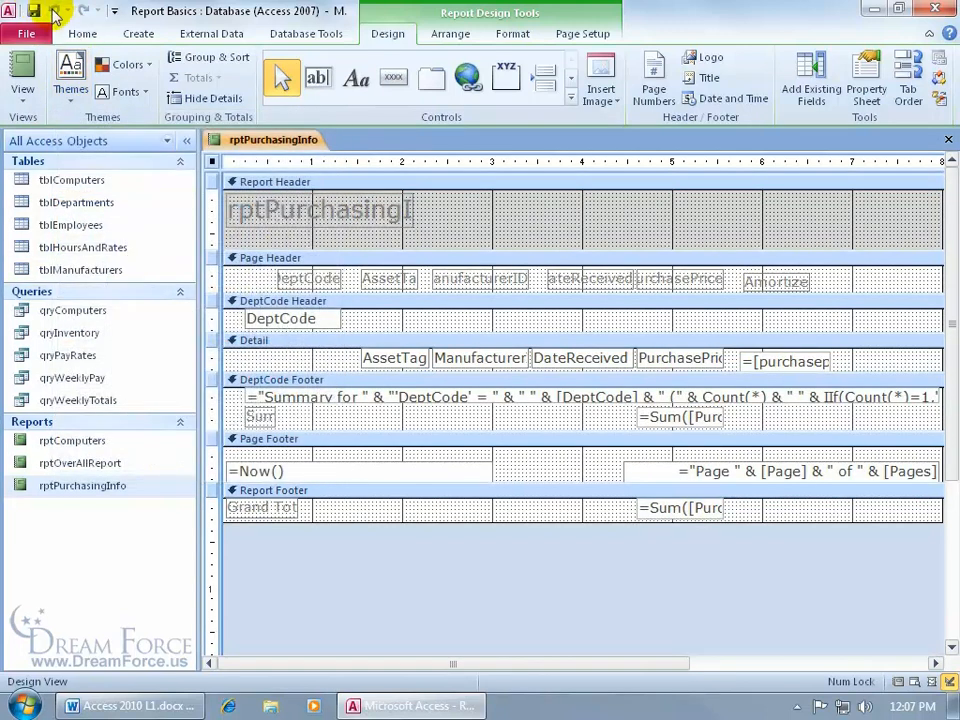
- Close the report without saving changes and reopen it in Report View
click(948, 140)
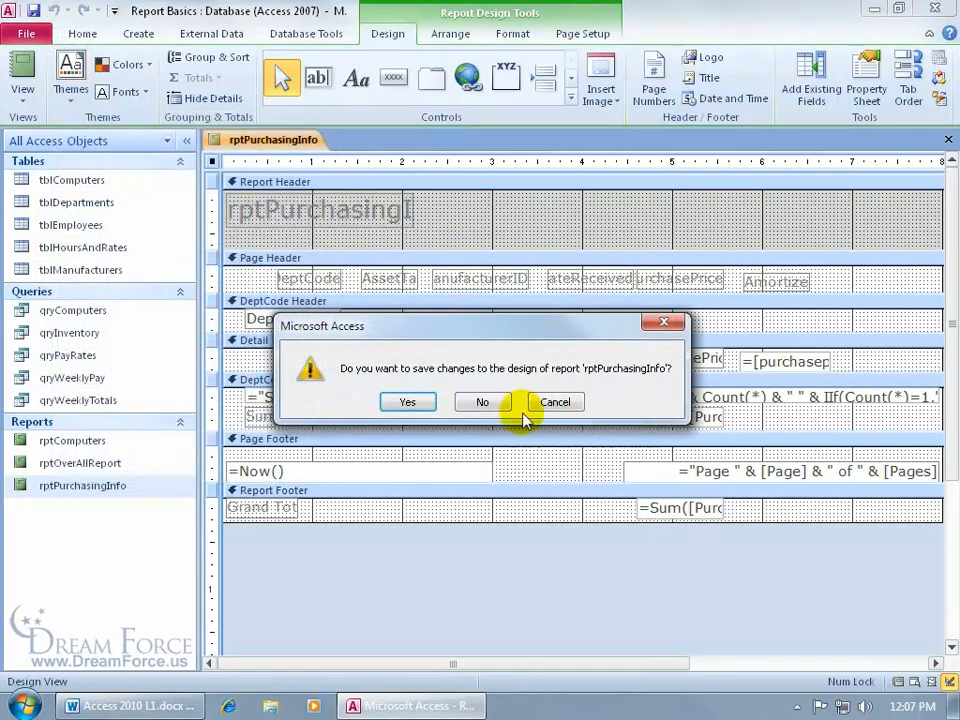
click(486, 401)
double_click(85, 487)
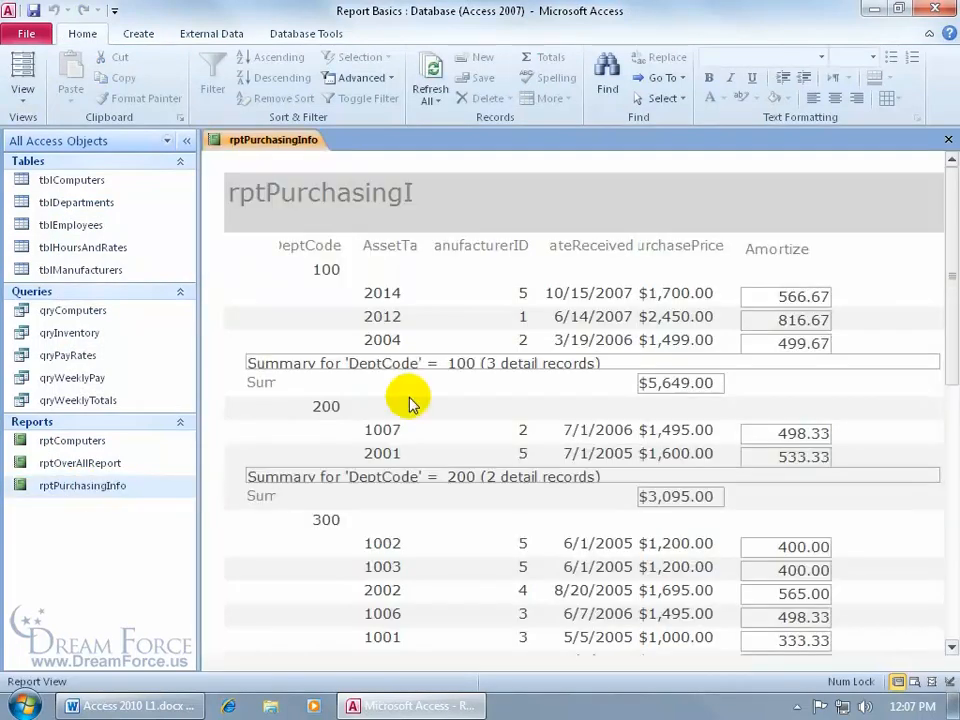
- Switch rptPurchasingInfo to Design View and reapply the built-in Office theme
right_click(252, 140)
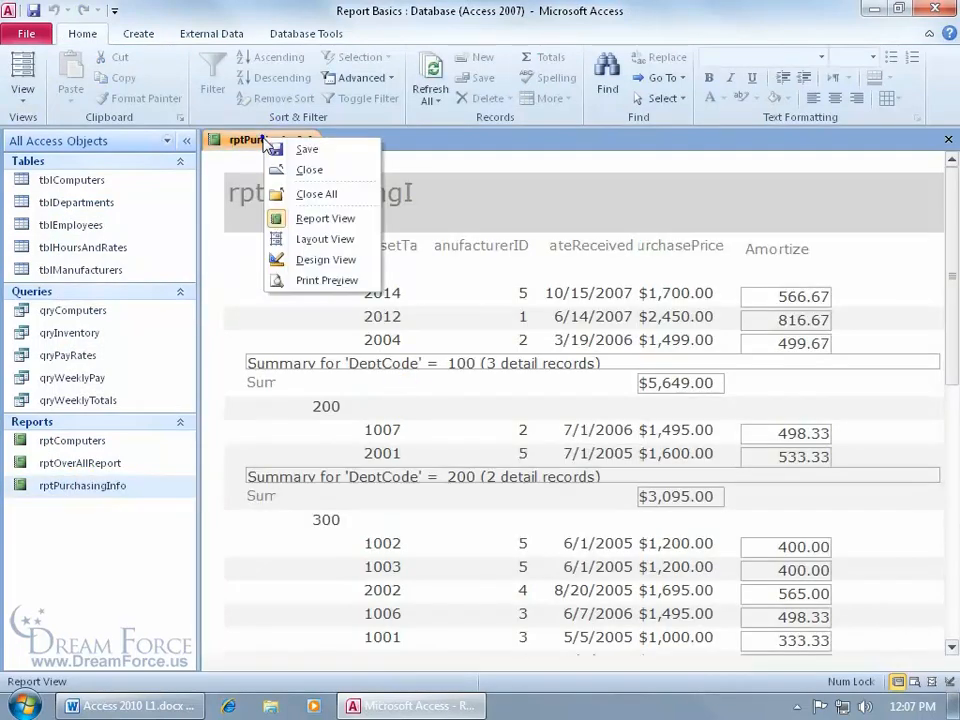
click(320, 260)
click(77, 100)
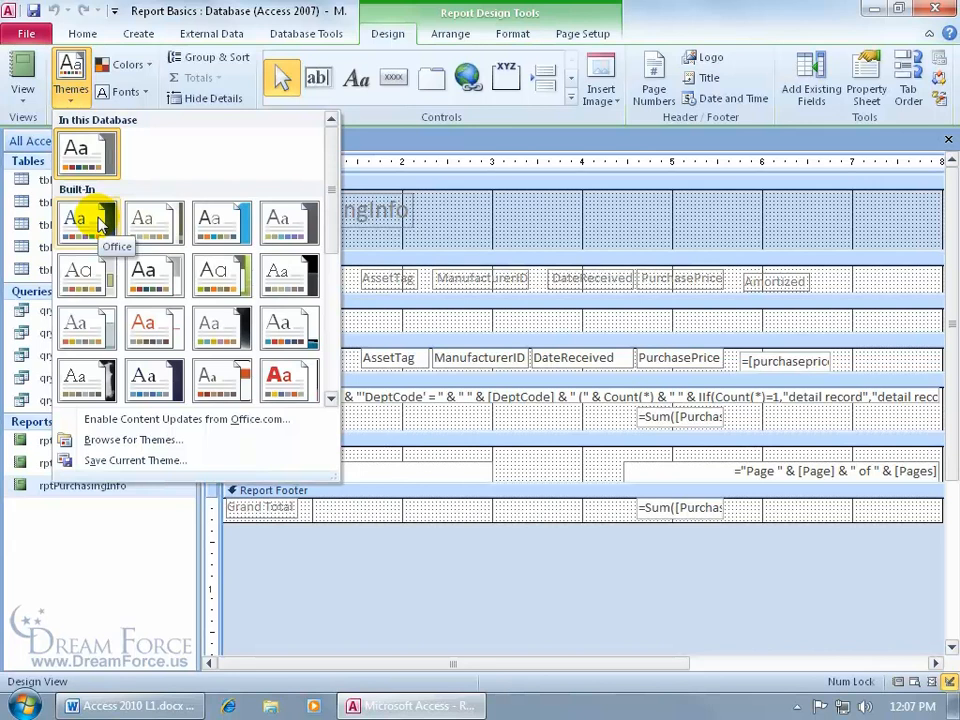
click(98, 222)
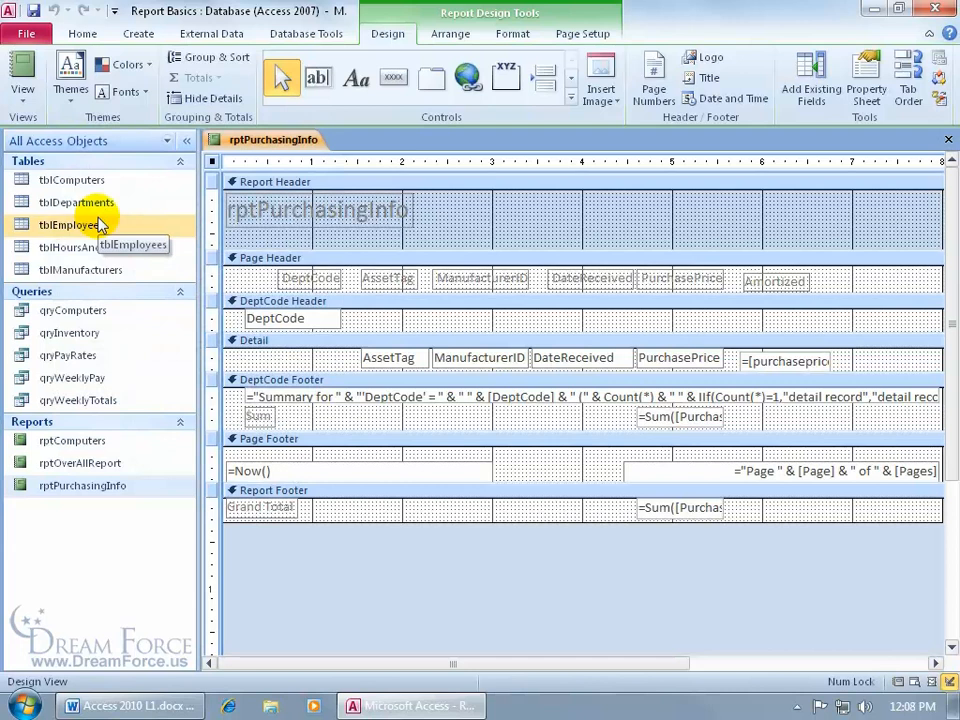
- Apply the Austin theme to rptPurchasingInfo and switch it to Layout View
click(71, 80)
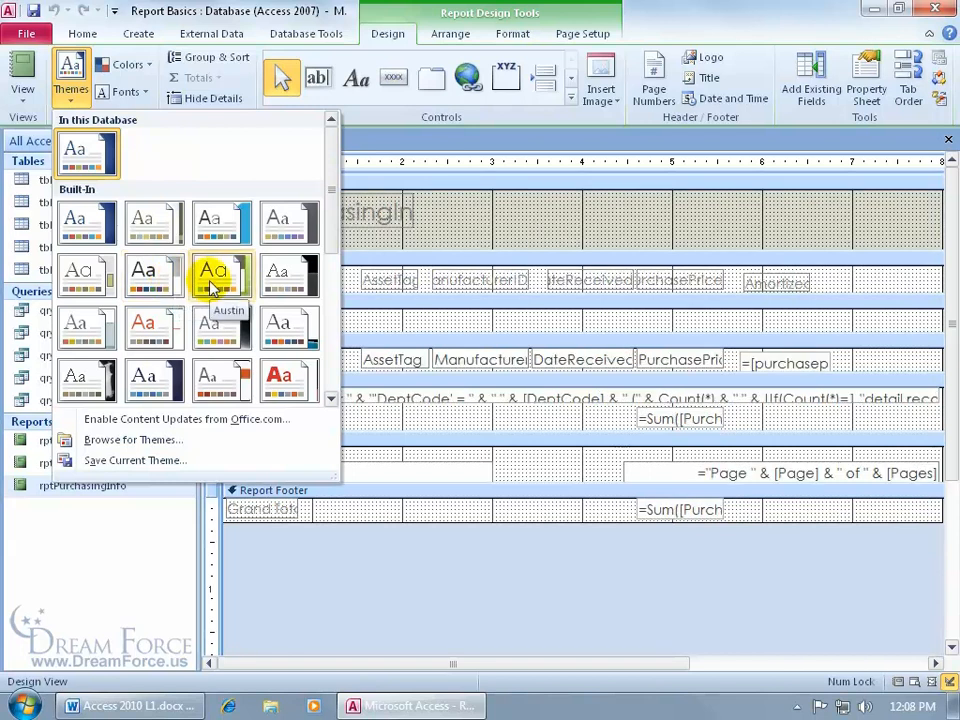
click(212, 285)
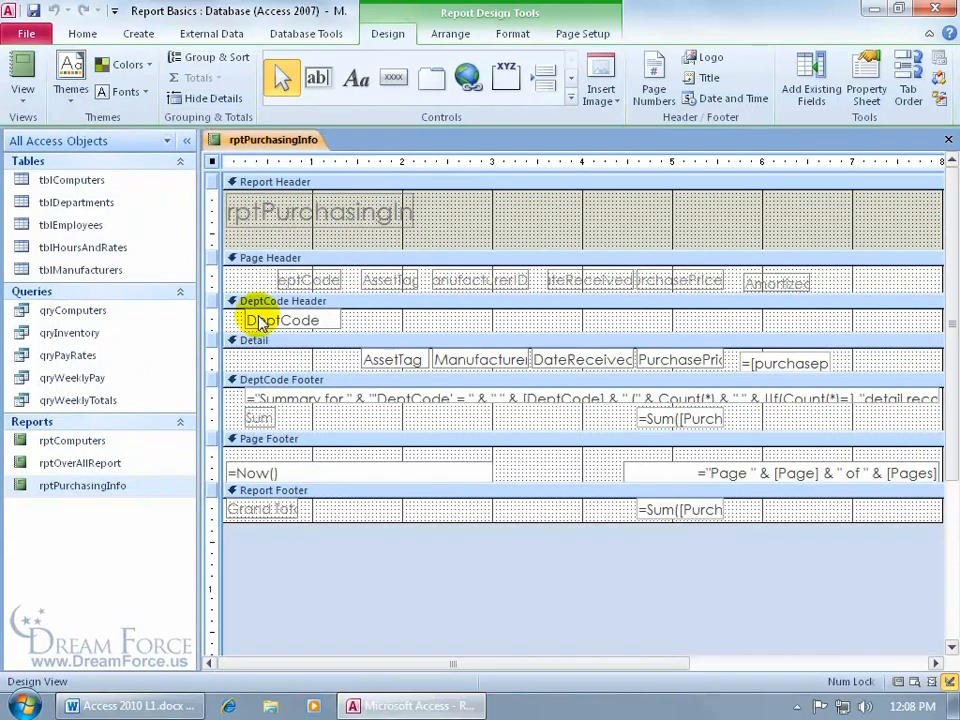
right_click(267, 147)
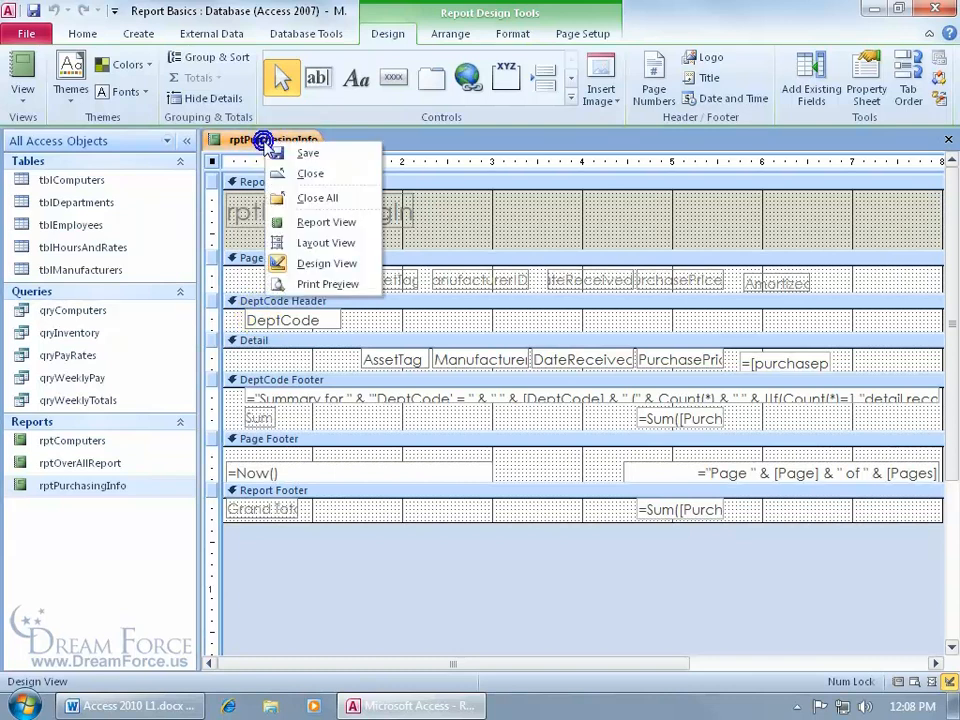
click(274, 241)
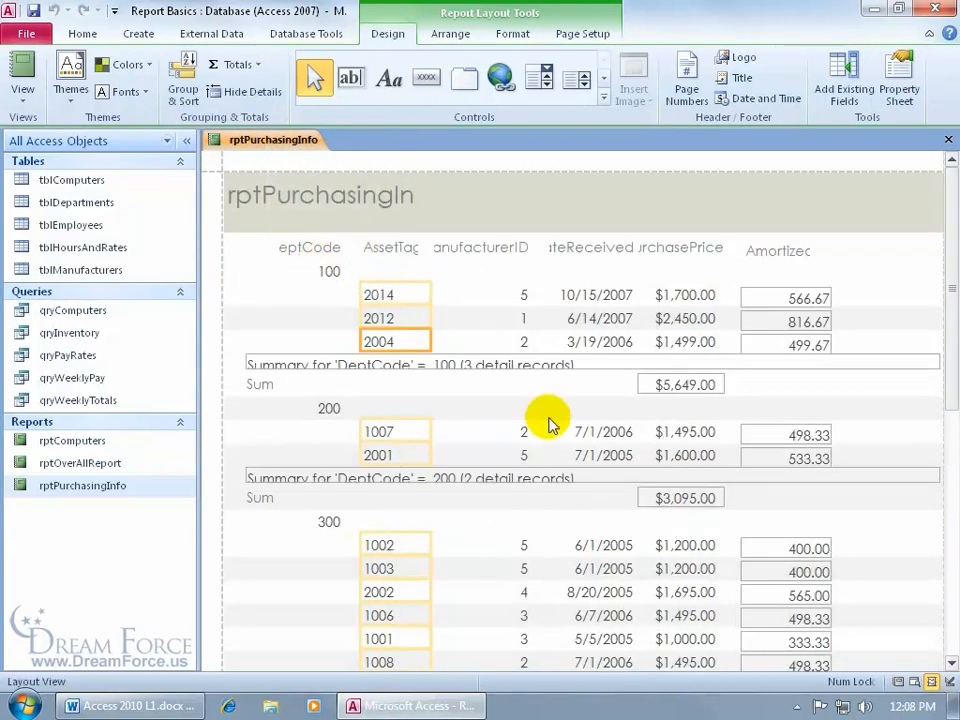
- Widen the ManufacturerID column heading and reapply the Office theme to the report
click(443, 250)
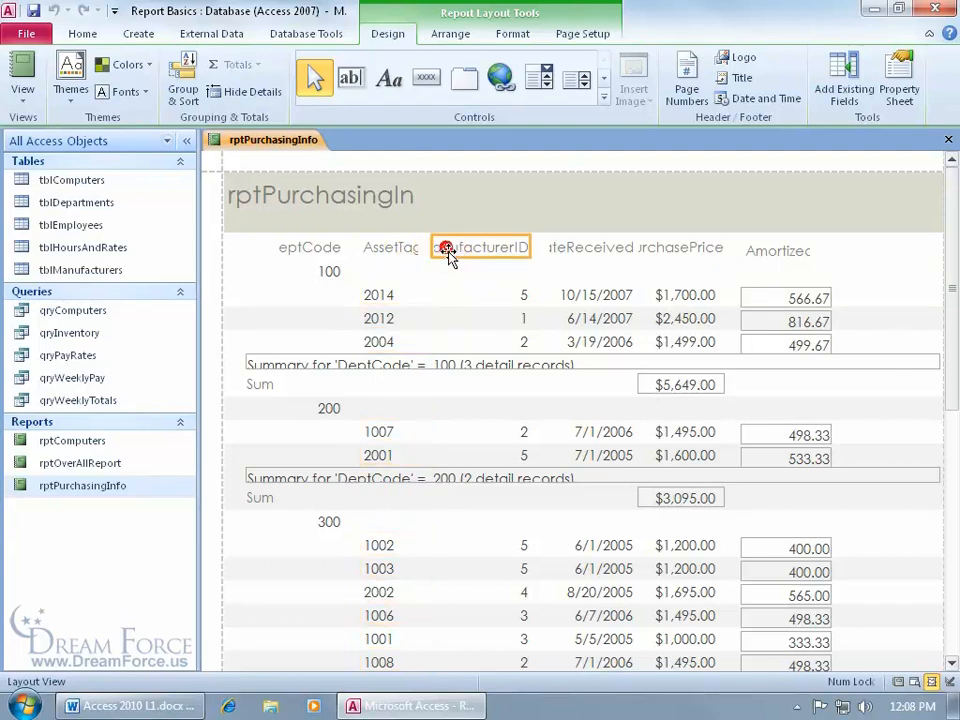
mouse_move(530, 250)
mouse_down()
mouse_move(583, 251)
mouse_move(540, 252)
mouse_up()
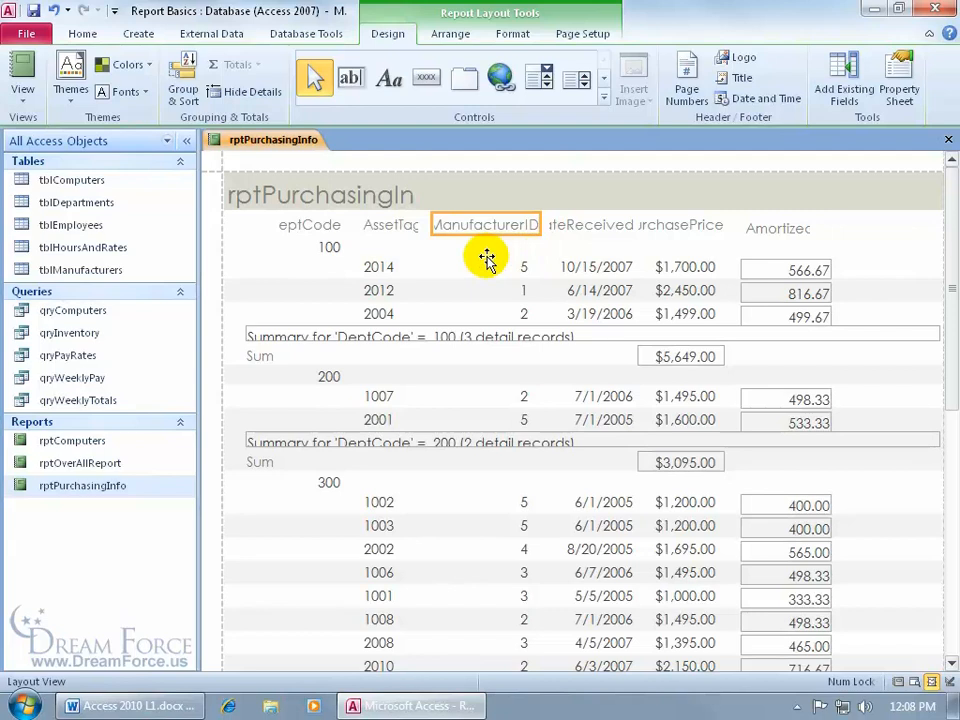
click(68, 88)
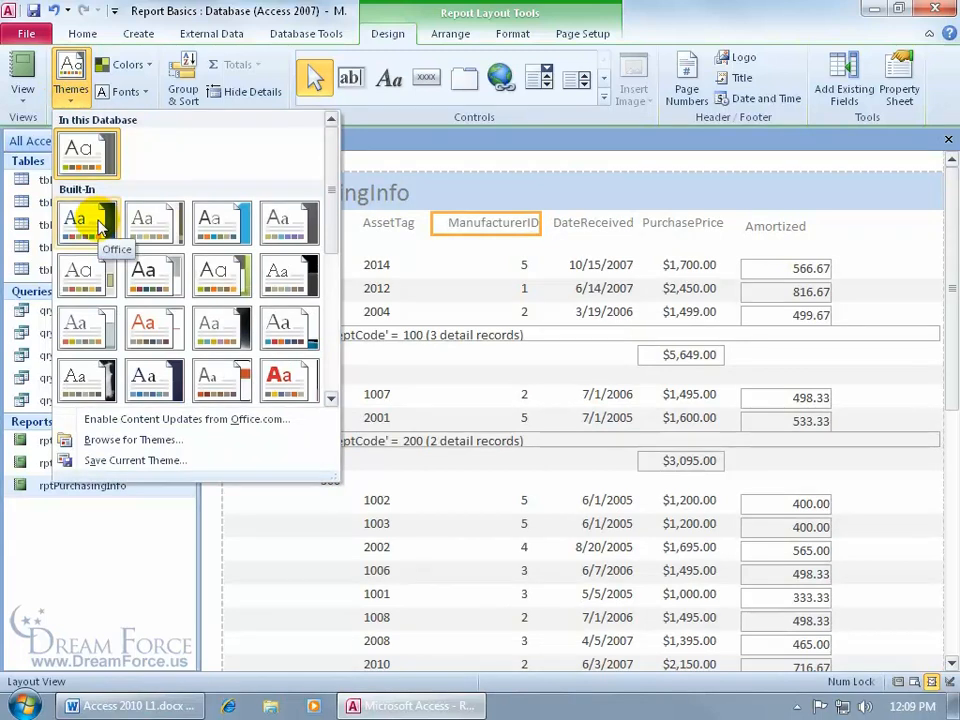
click(100, 222)
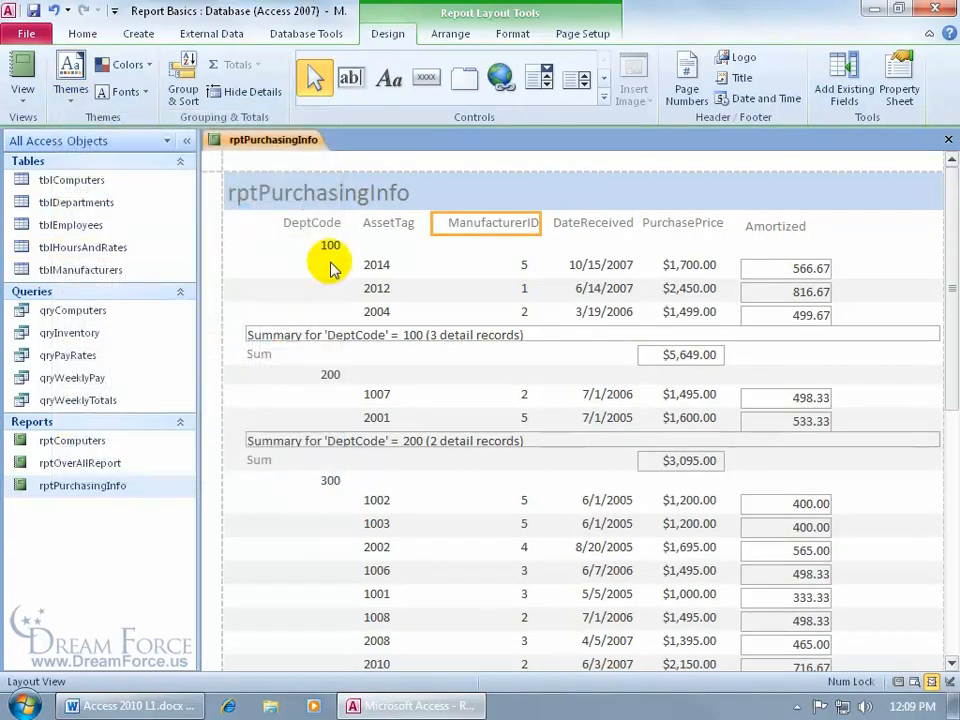
- Browse the theme colour sets without changing them, then apply the Angles font set
click(149, 66)
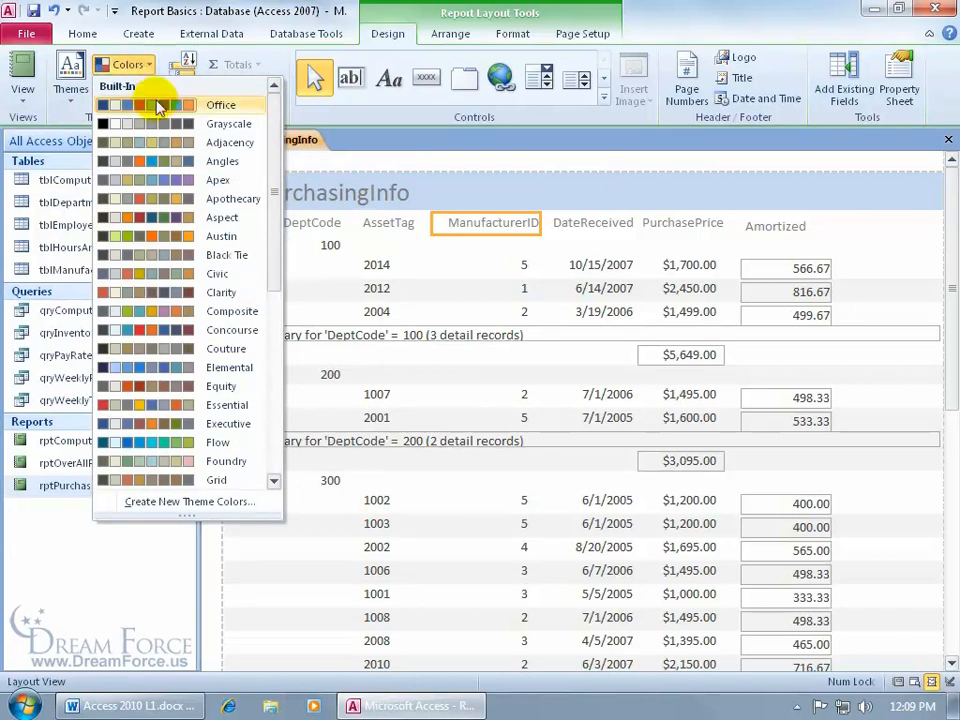
click(165, 218)
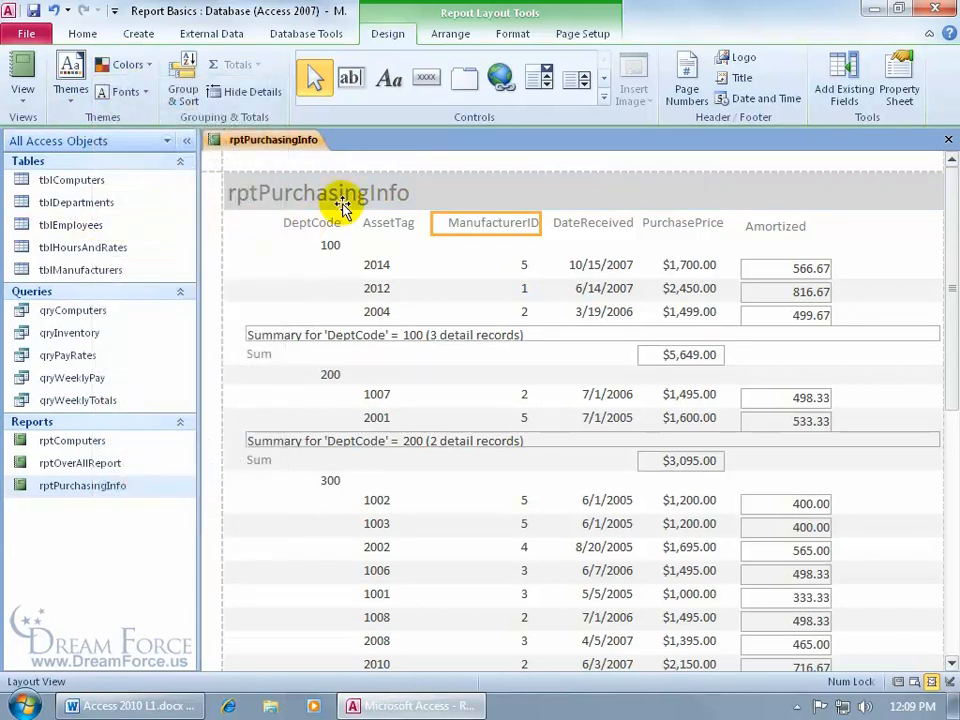
click(124, 92)
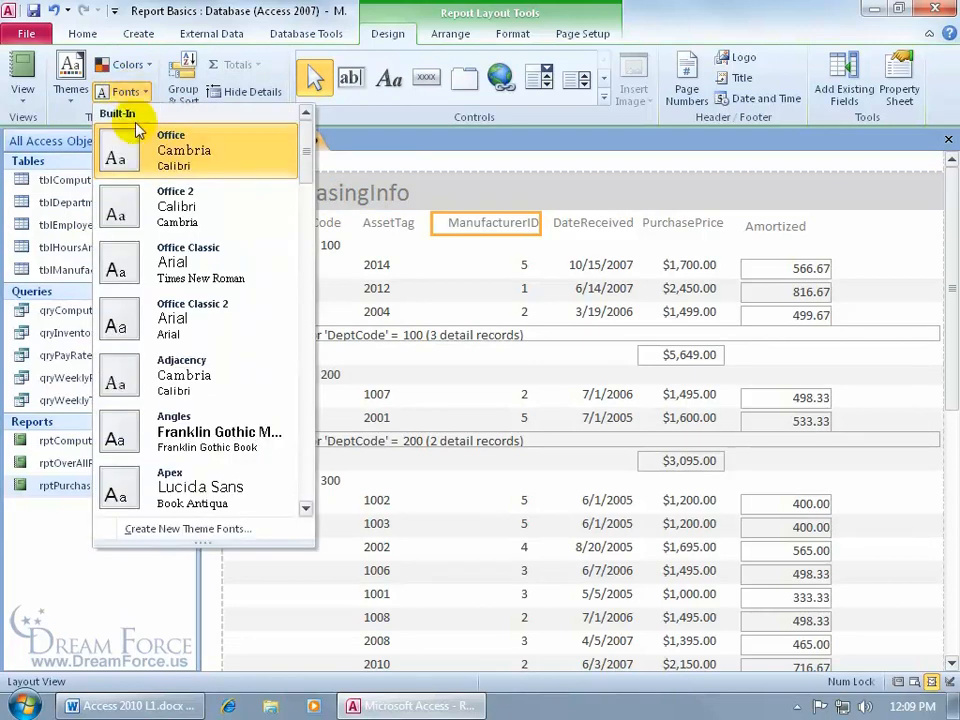
click(180, 432)
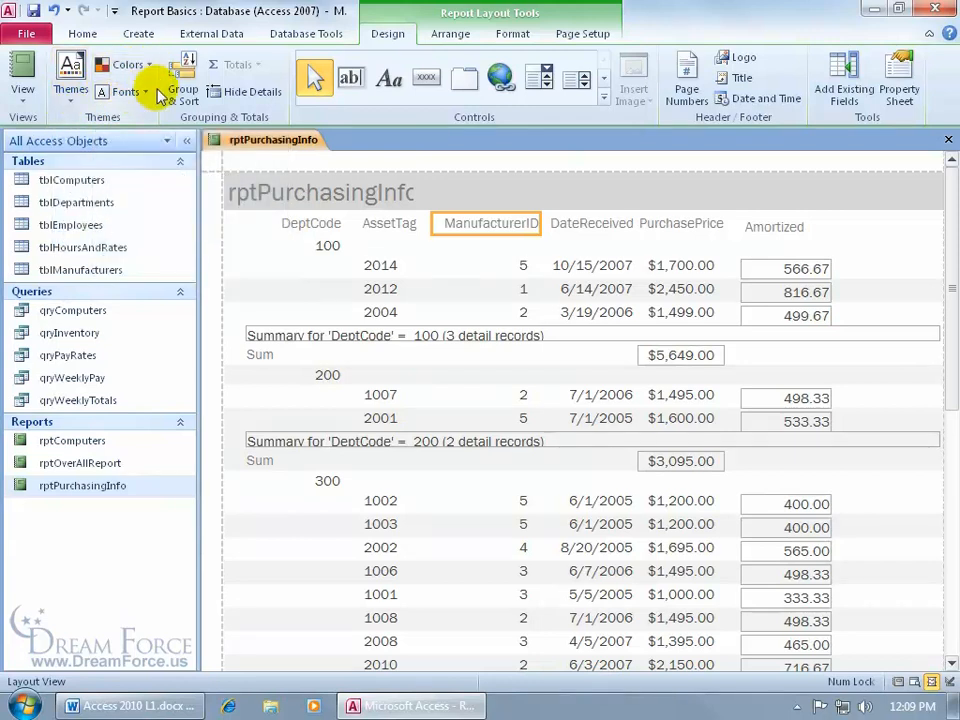
- Undo the ManufacturerID column resize and close the Themes gallery unchanged
click(55, 12)
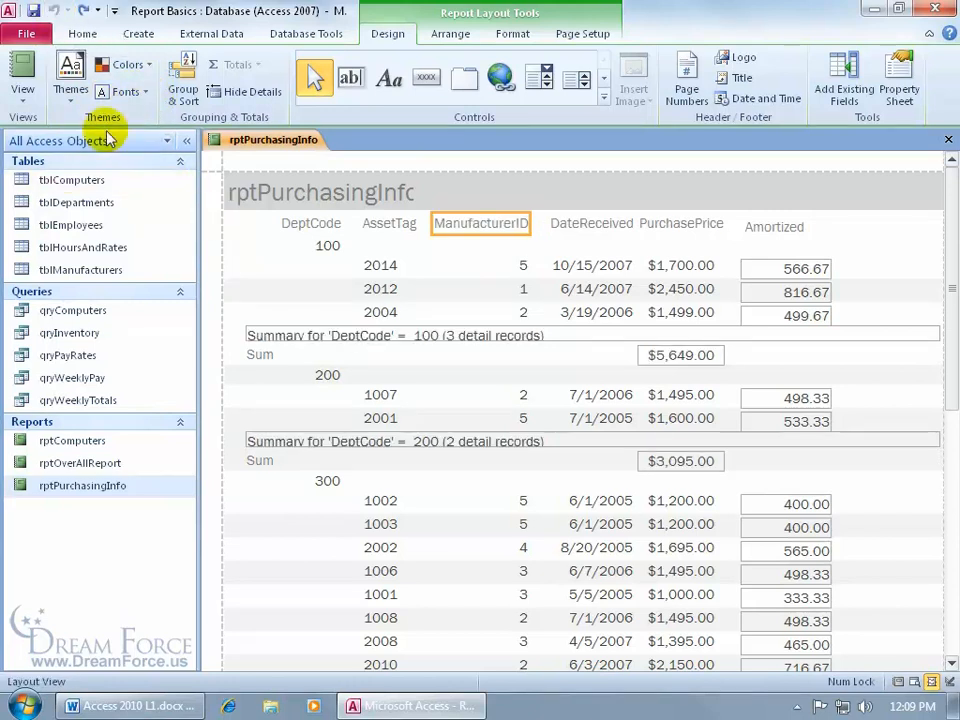
click(71, 80)
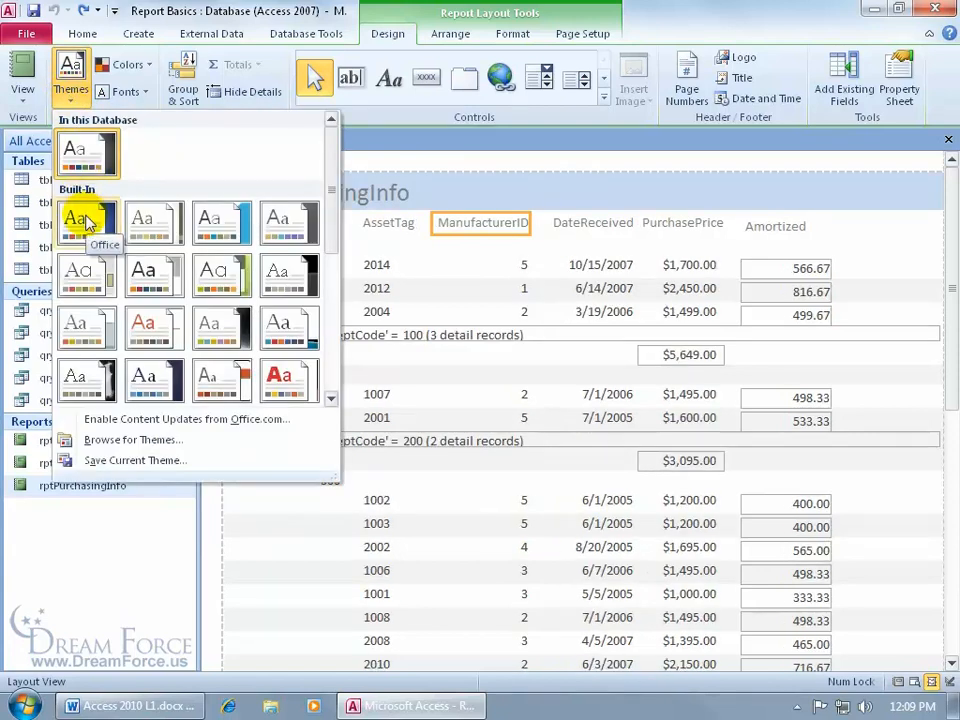
click(87, 222)
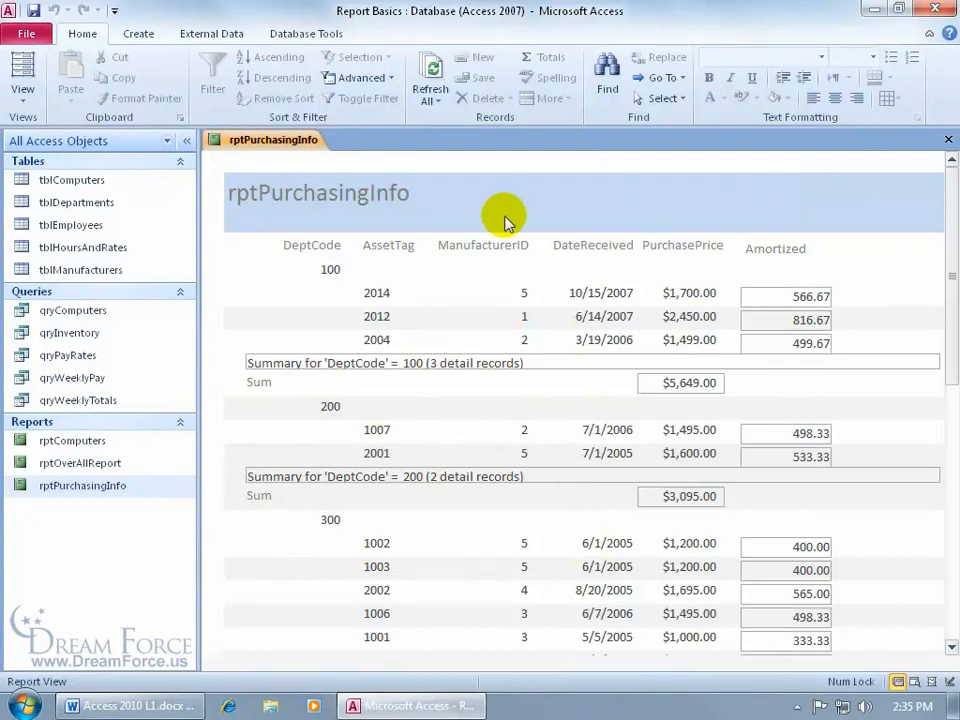
- In Design View, add an Image control to the Report Header holding DF-Logo.png, with All Files shown
right_click(291, 146)
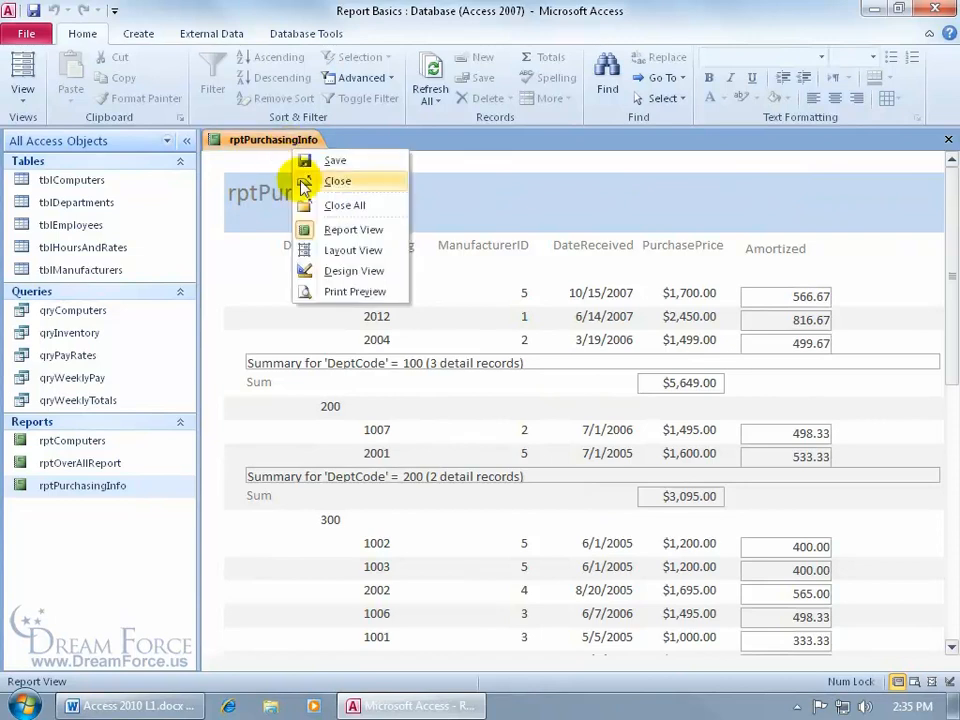
click(310, 271)
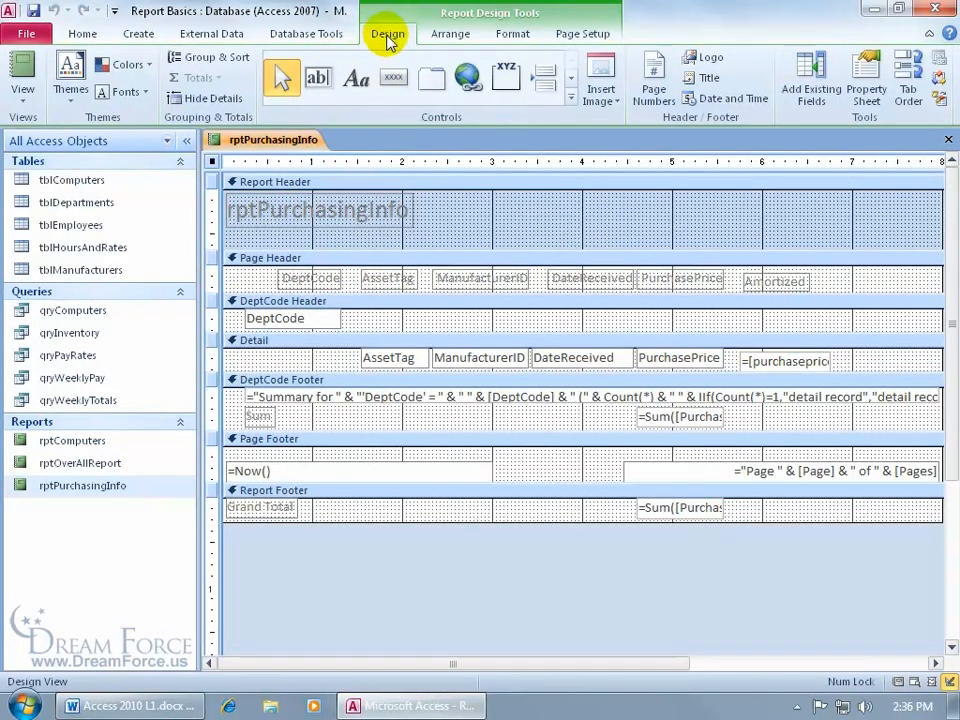
click(572, 100)
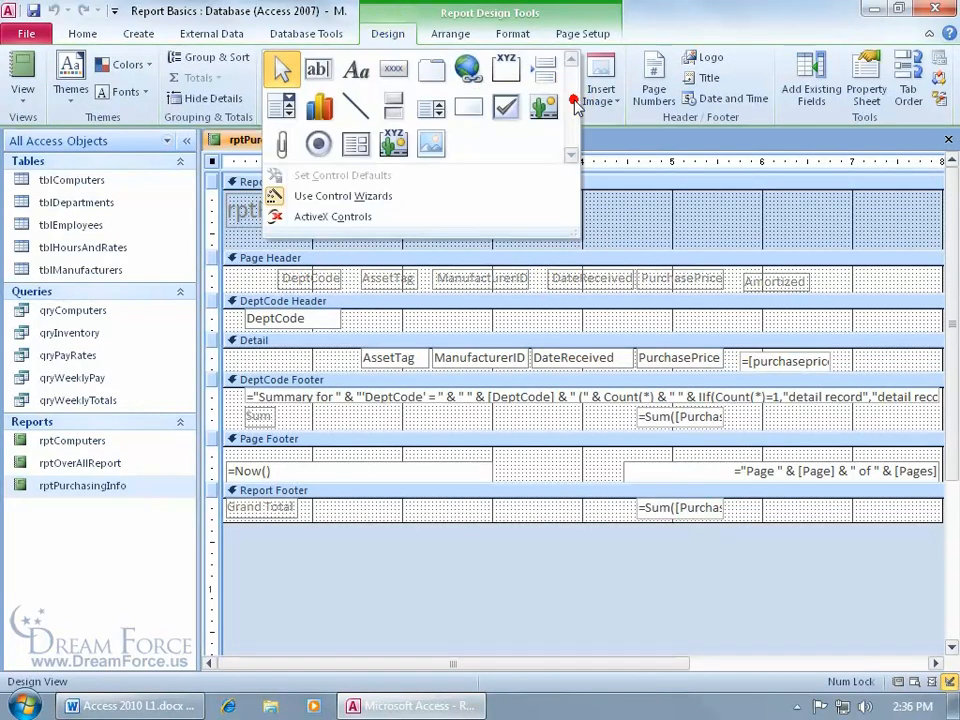
click(433, 148)
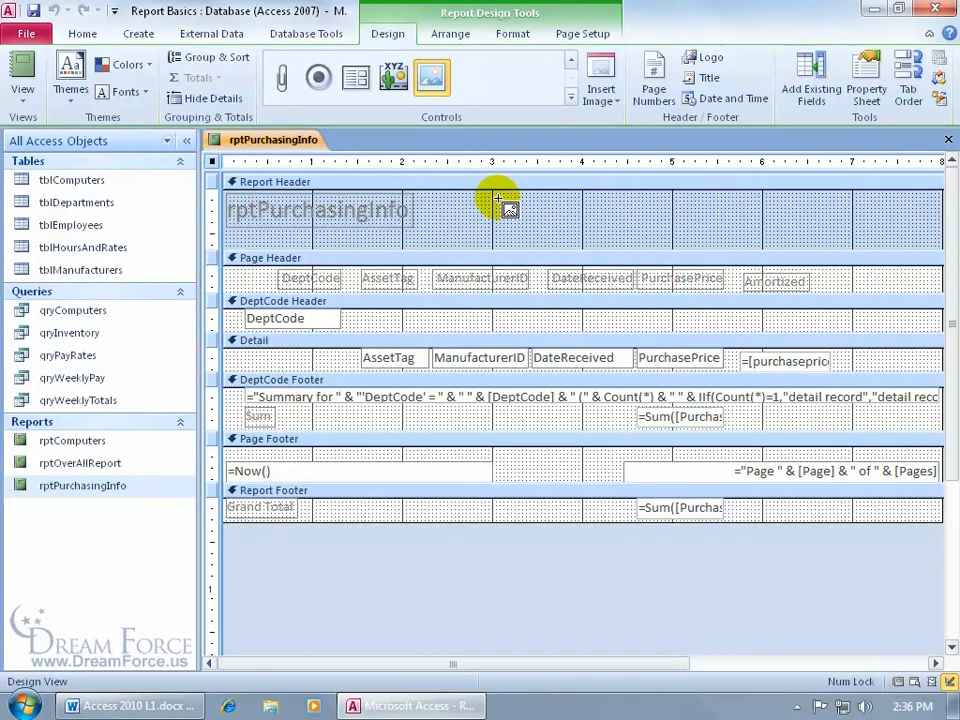
click(499, 201)
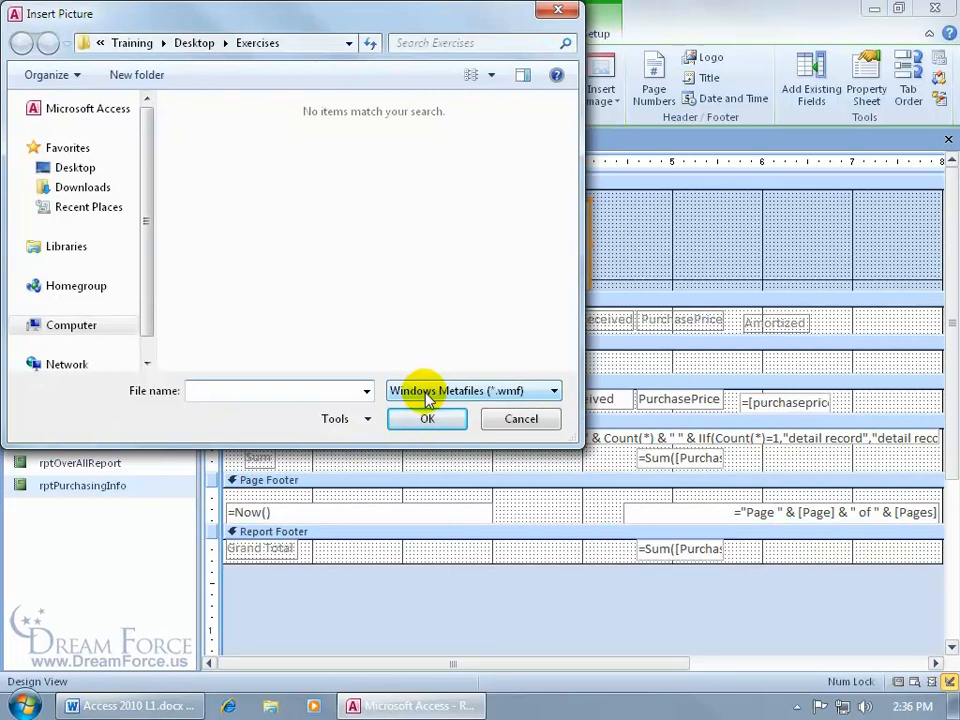
click(490, 390)
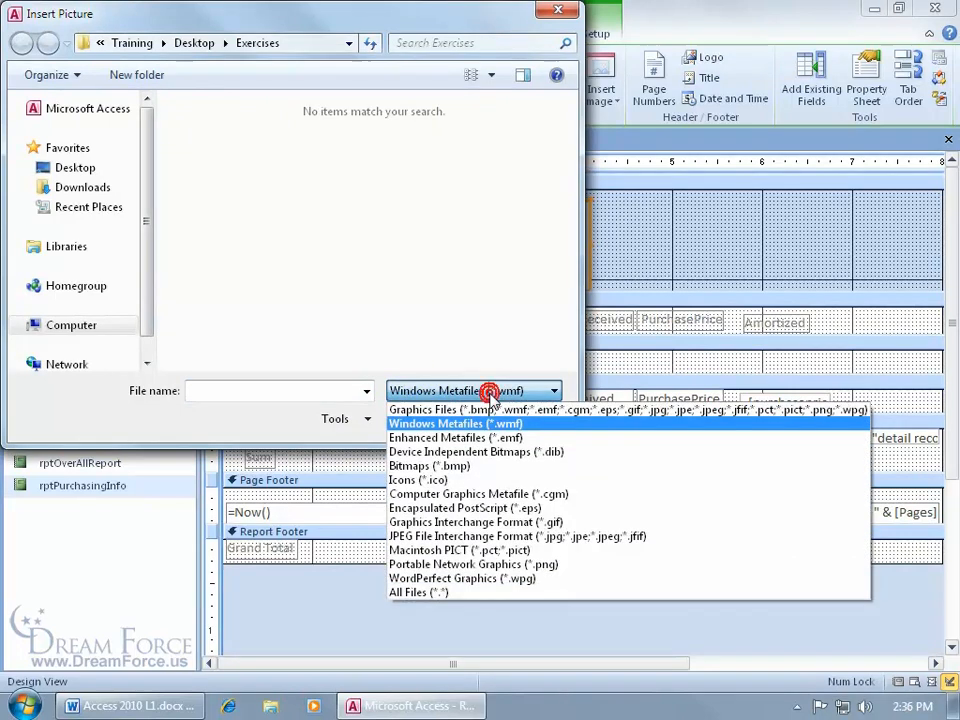
click(447, 592)
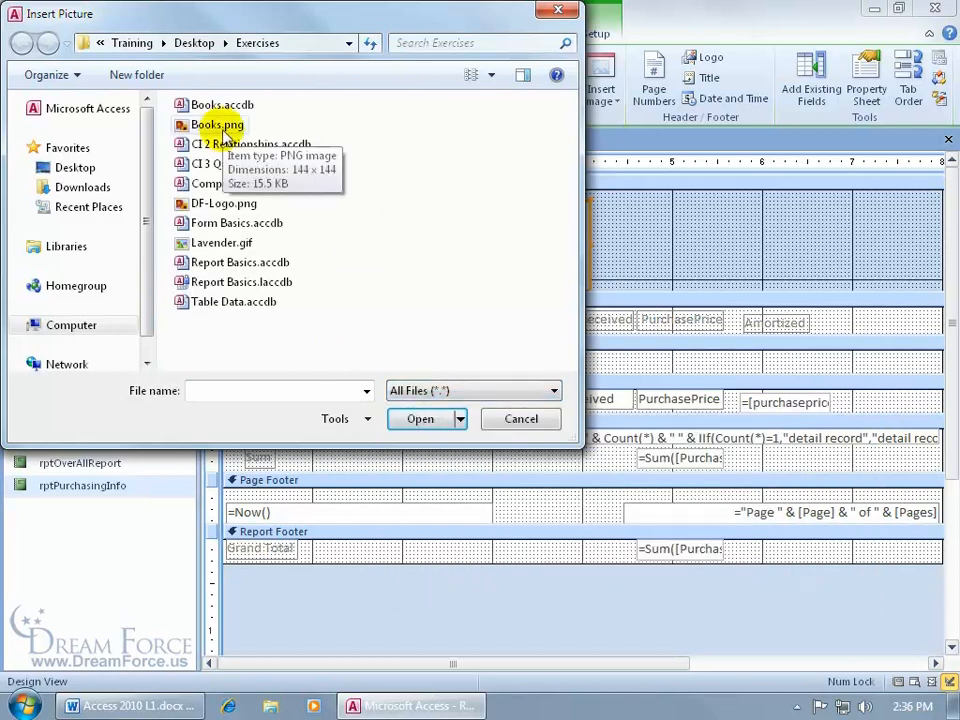
double_click(226, 207)
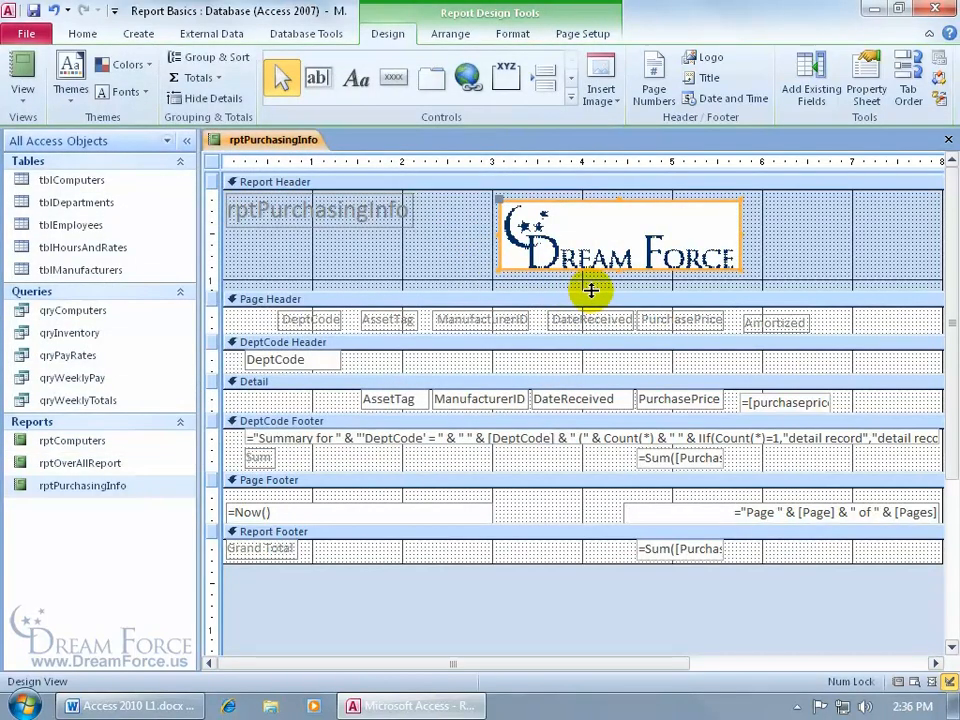
right_click(275, 140)
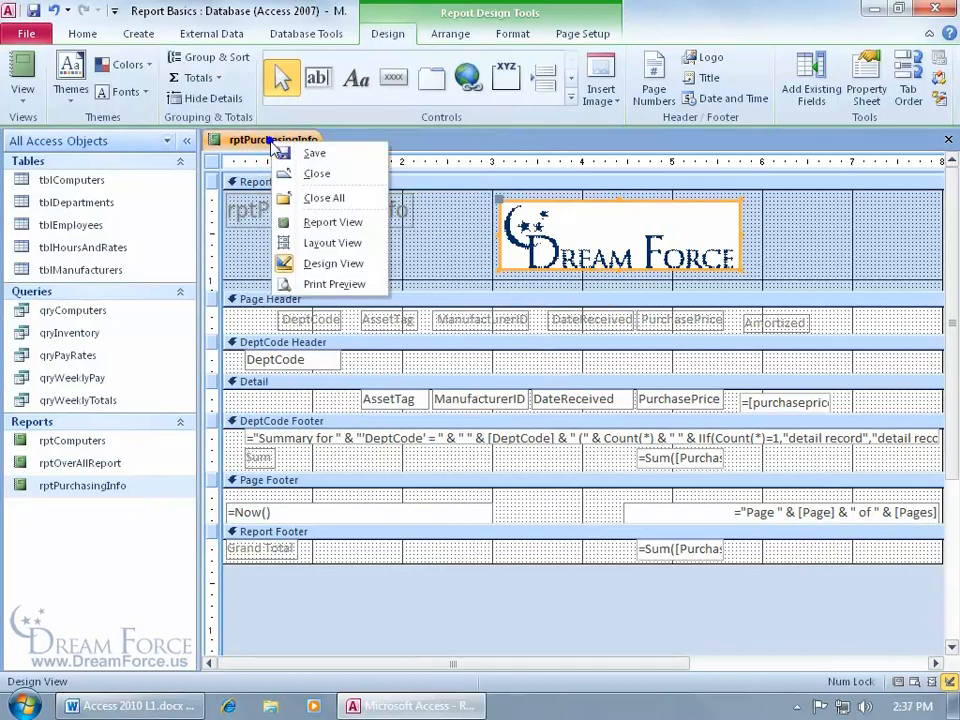
- View the report with its data, then return it to Design View
click(329, 226)
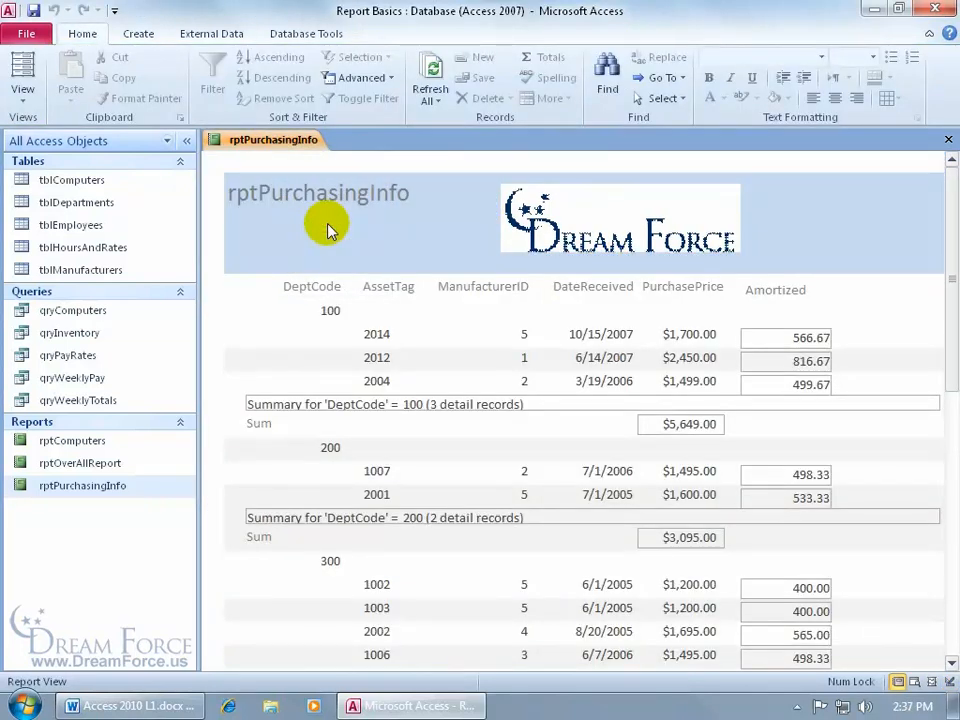
right_click(285, 143)
click(320, 272)
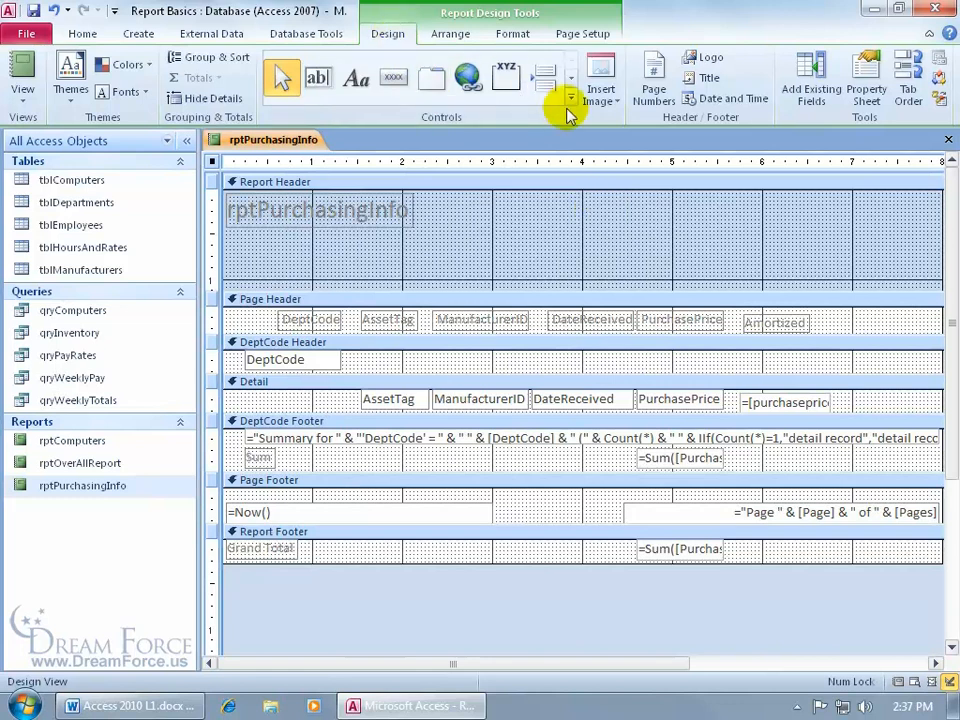
- Insert DF-Logo.png through Insert Image, showing All Files, into the Report Header, and enlarge it
click(605, 100)
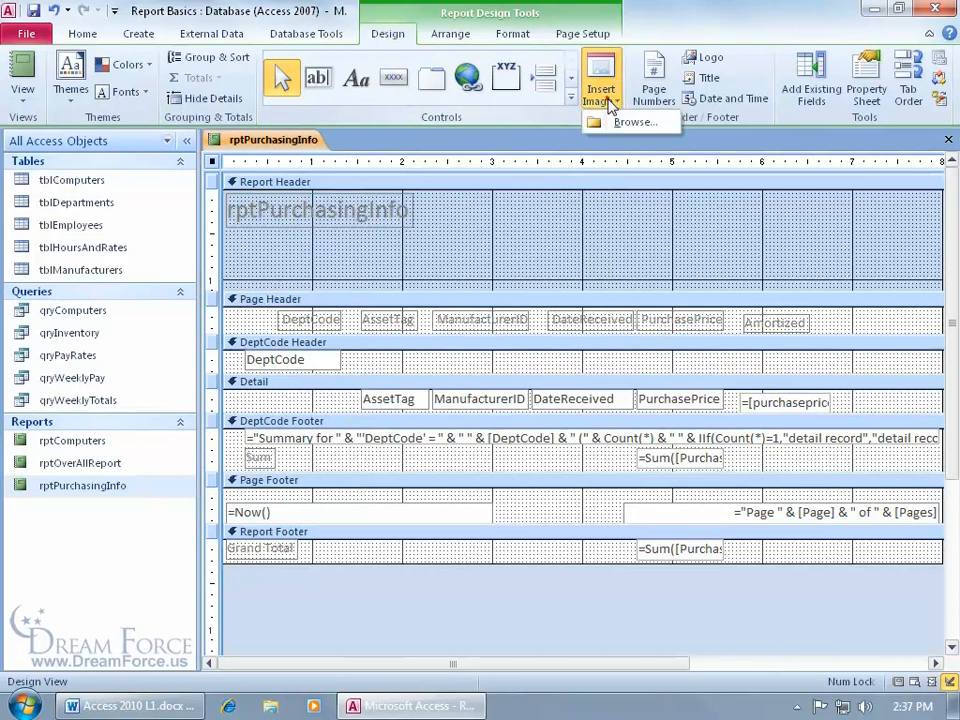
click(615, 120)
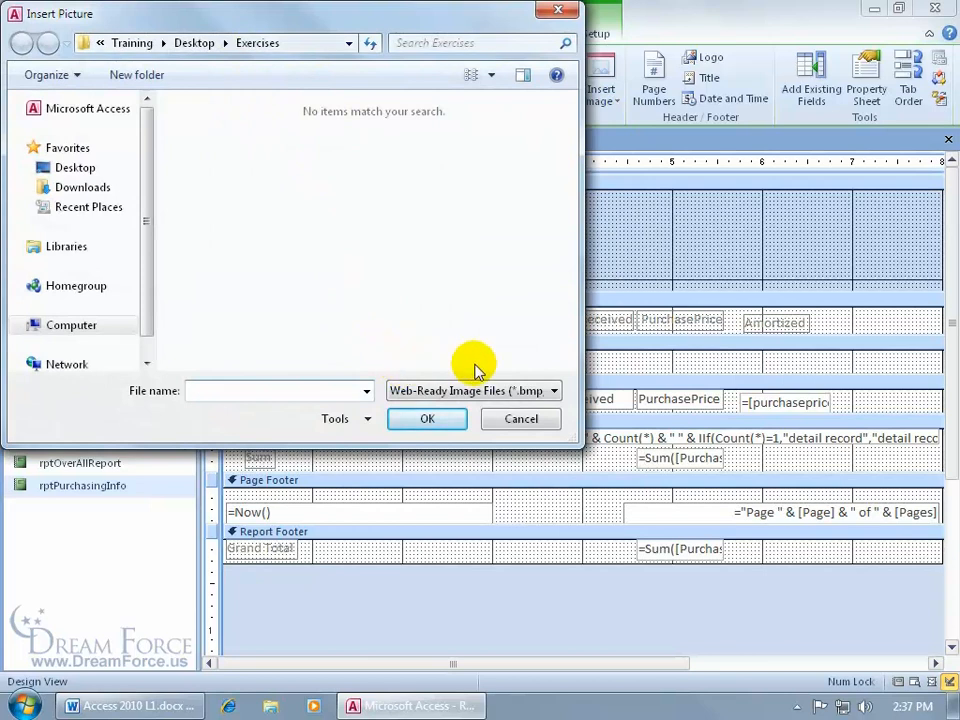
click(526, 391)
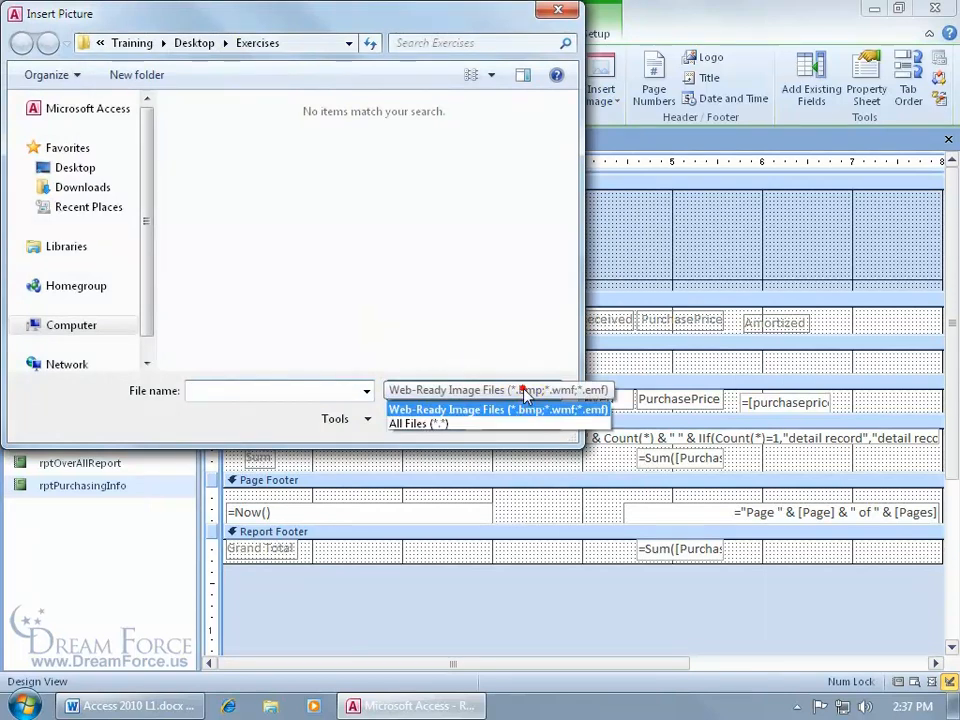
click(479, 425)
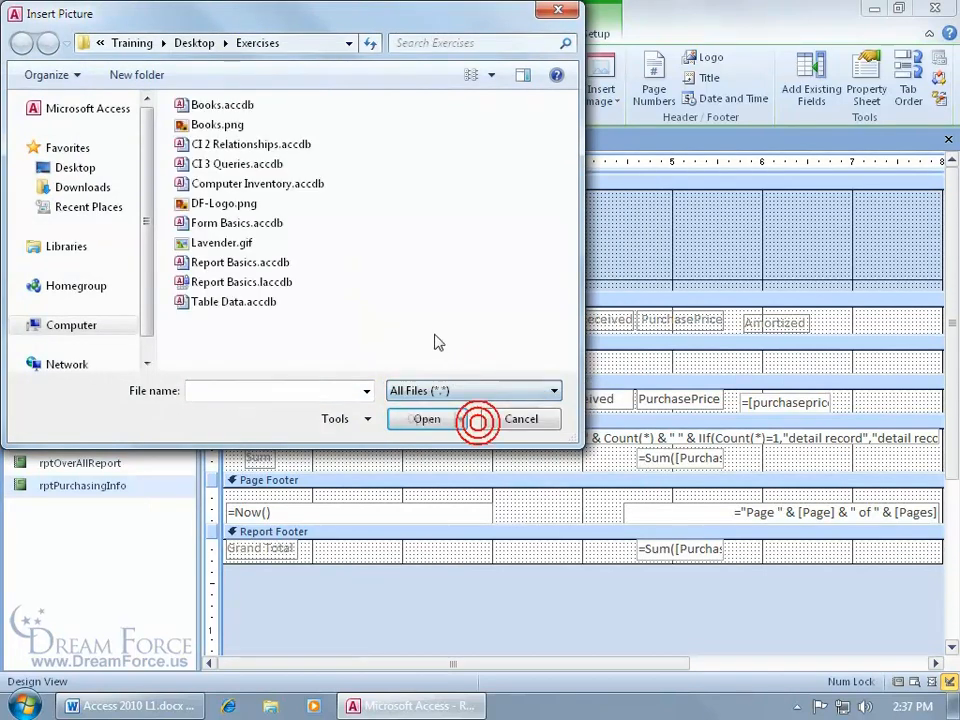
double_click(243, 207)
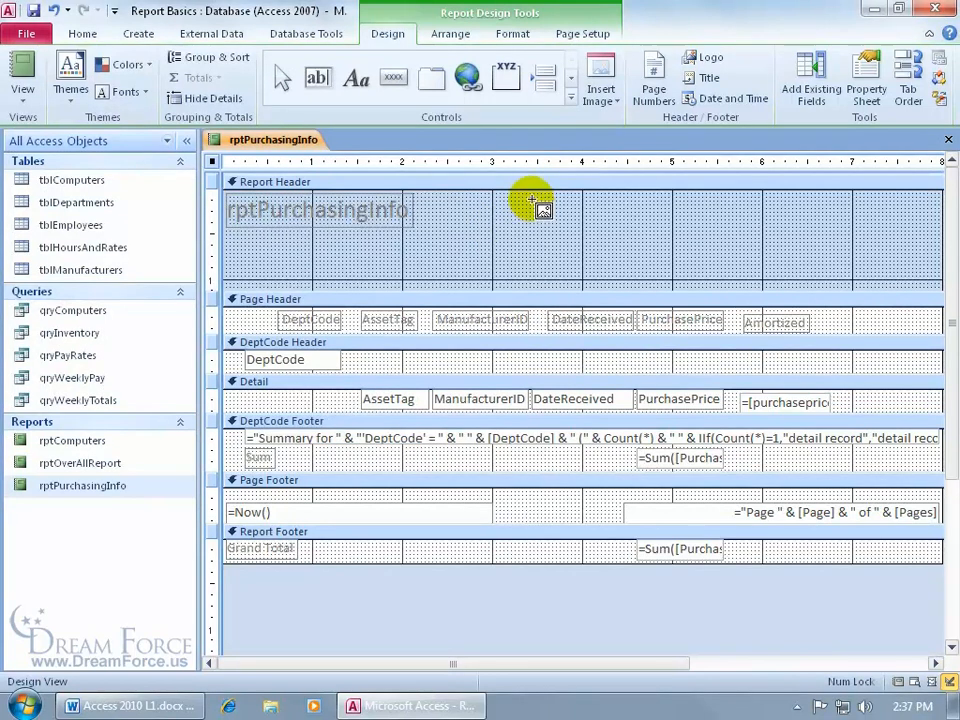
click(532, 199)
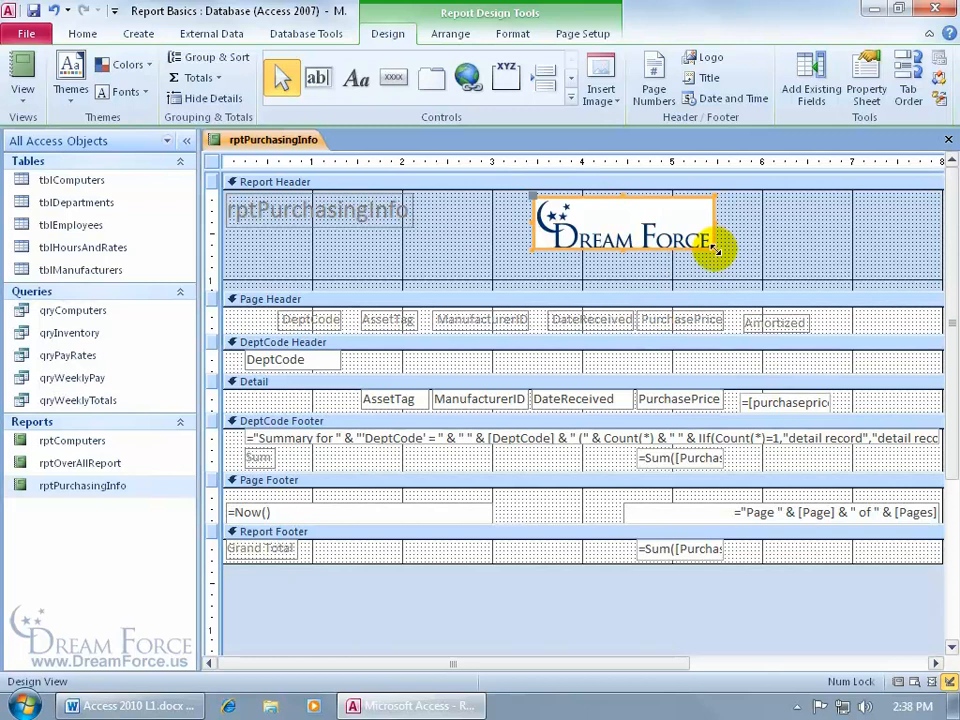
mouse_move(715, 250)
mouse_down()
mouse_move(690, 240)
mouse_move(721, 270)
mouse_up()
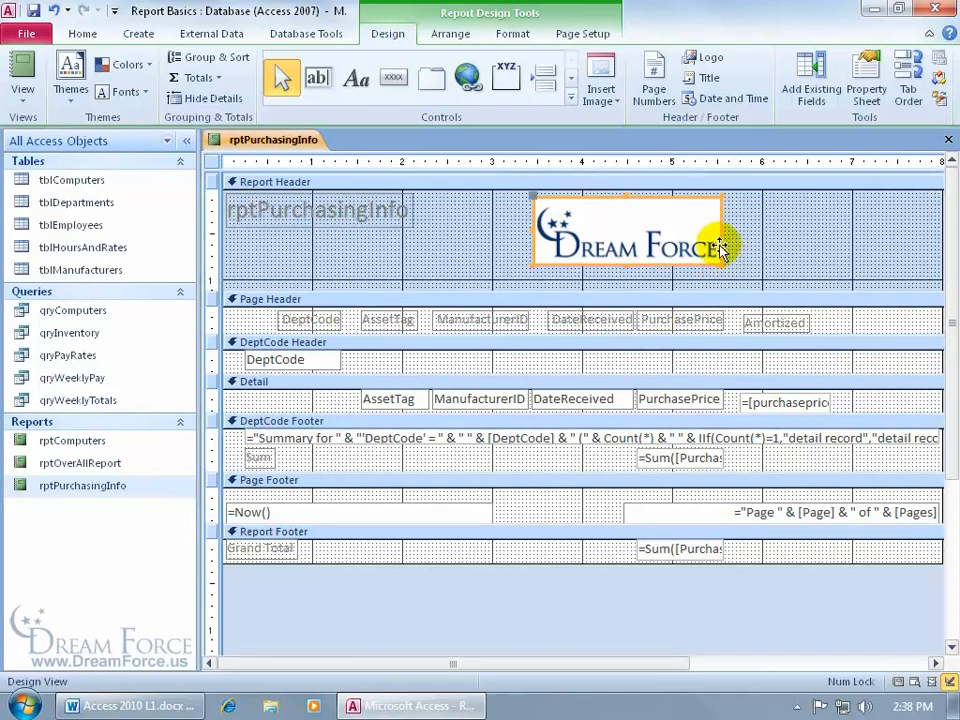
- Change the logo's Size Mode to Stretch, then to Clip, and close the Property Sheet
double_click(662, 214)
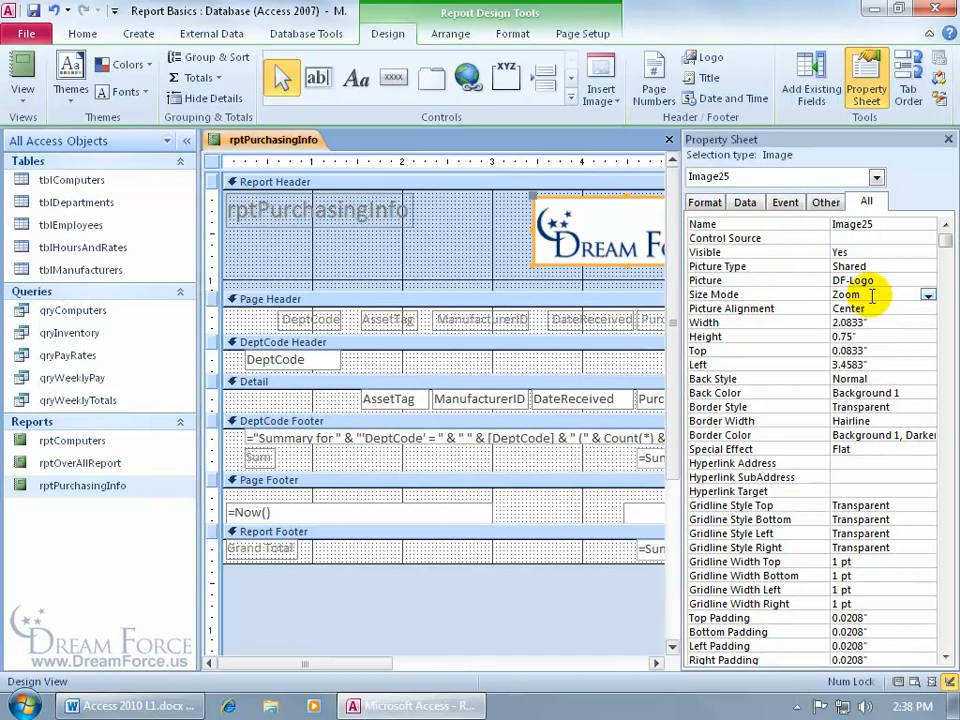
click(928, 295)
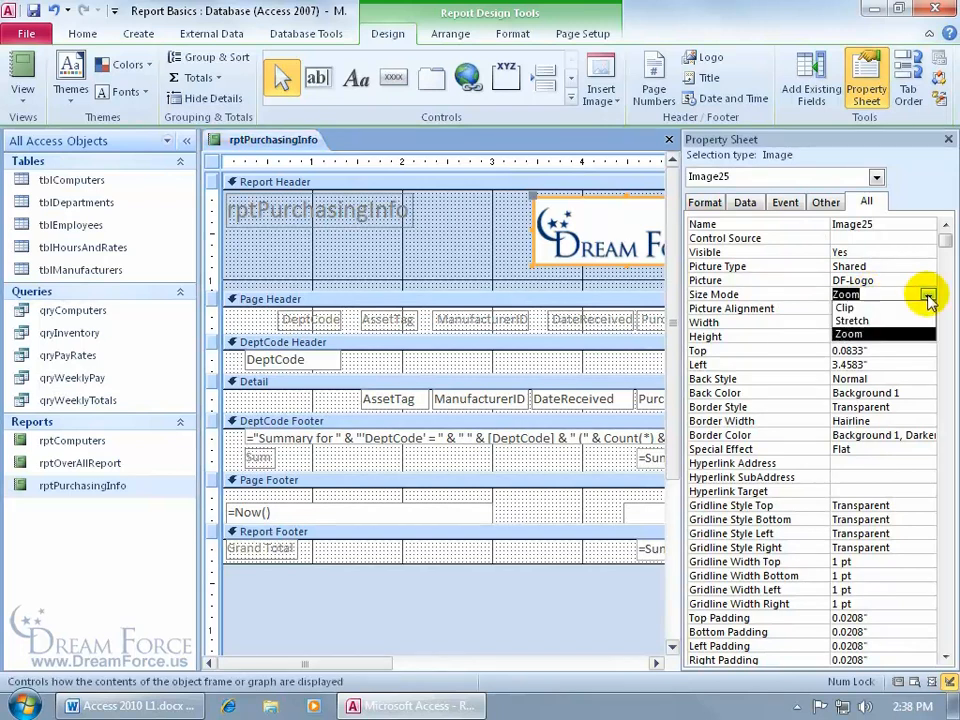
click(921, 320)
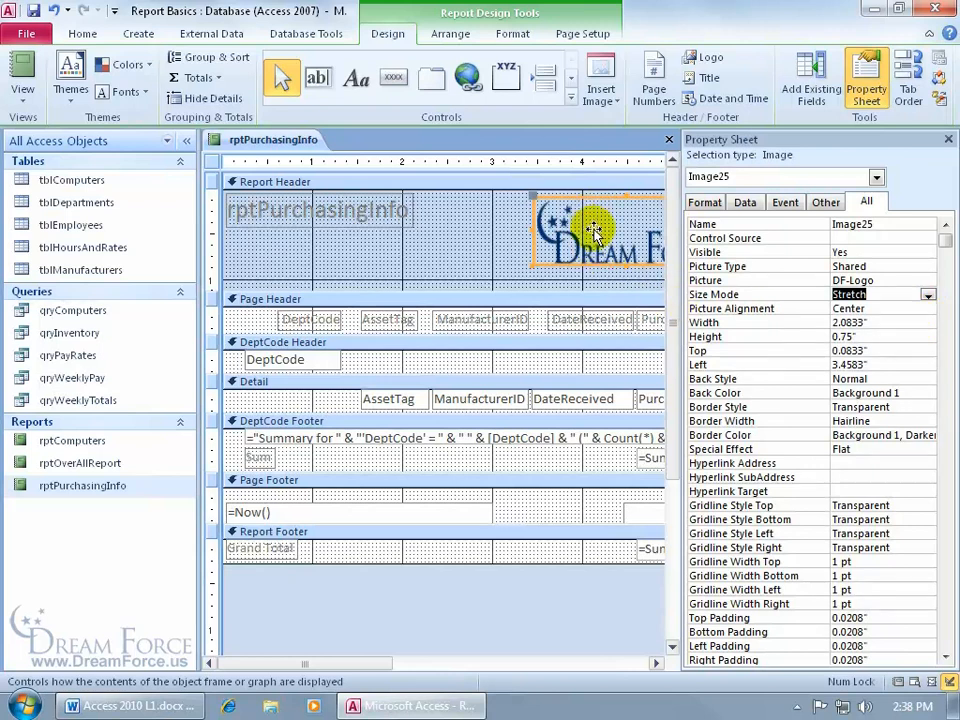
click(927, 295)
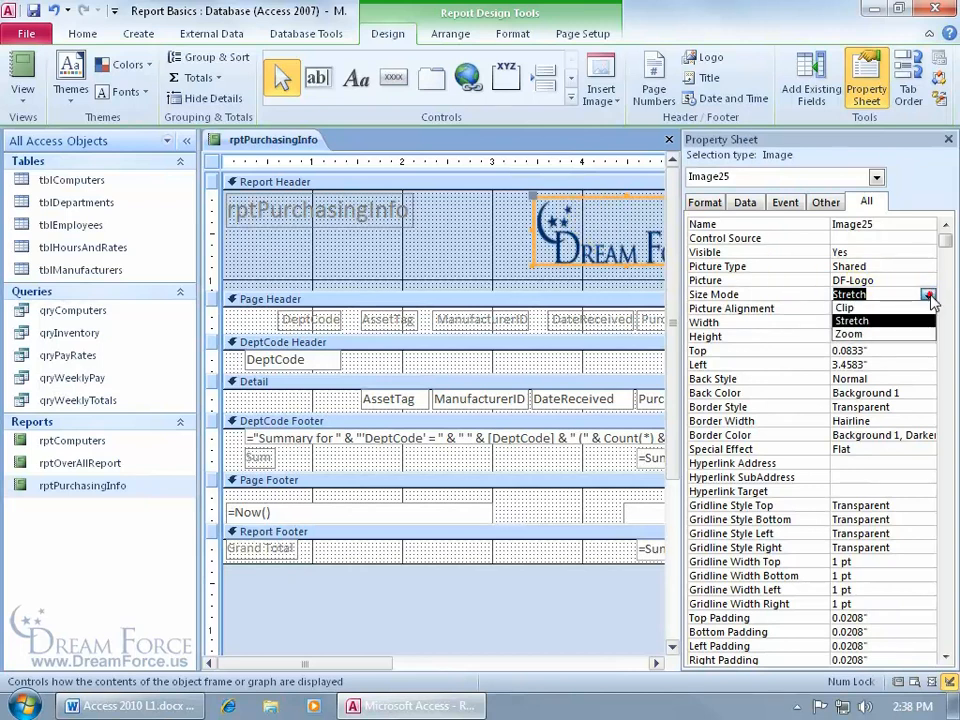
click(922, 308)
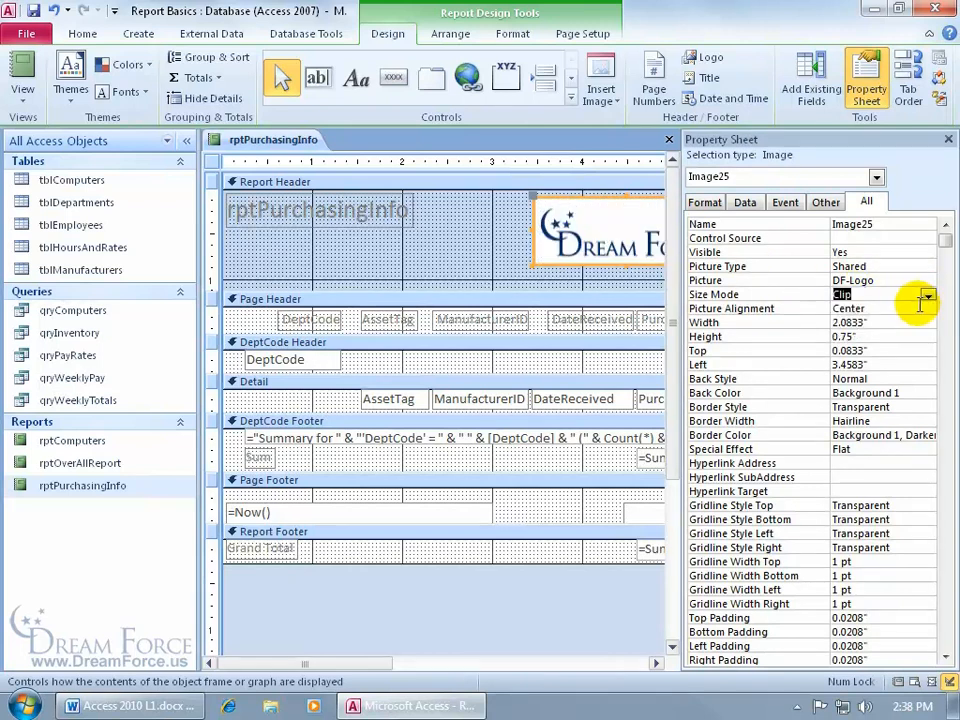
click(948, 140)
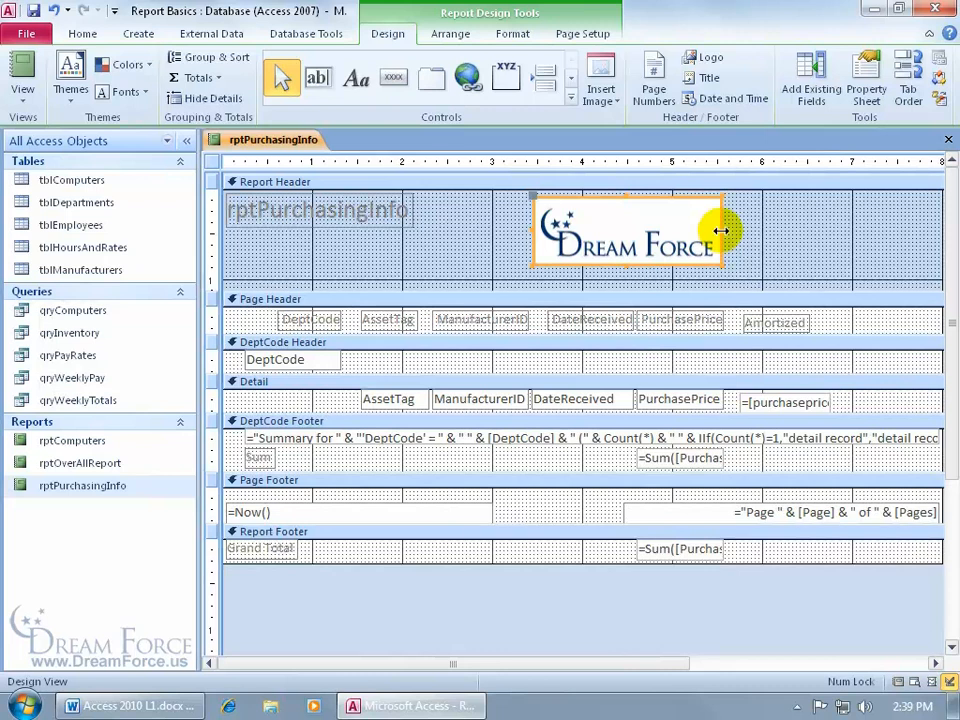
- Resize the logo's box until it fits the image's width and height
drag(720, 231, 688, 231)
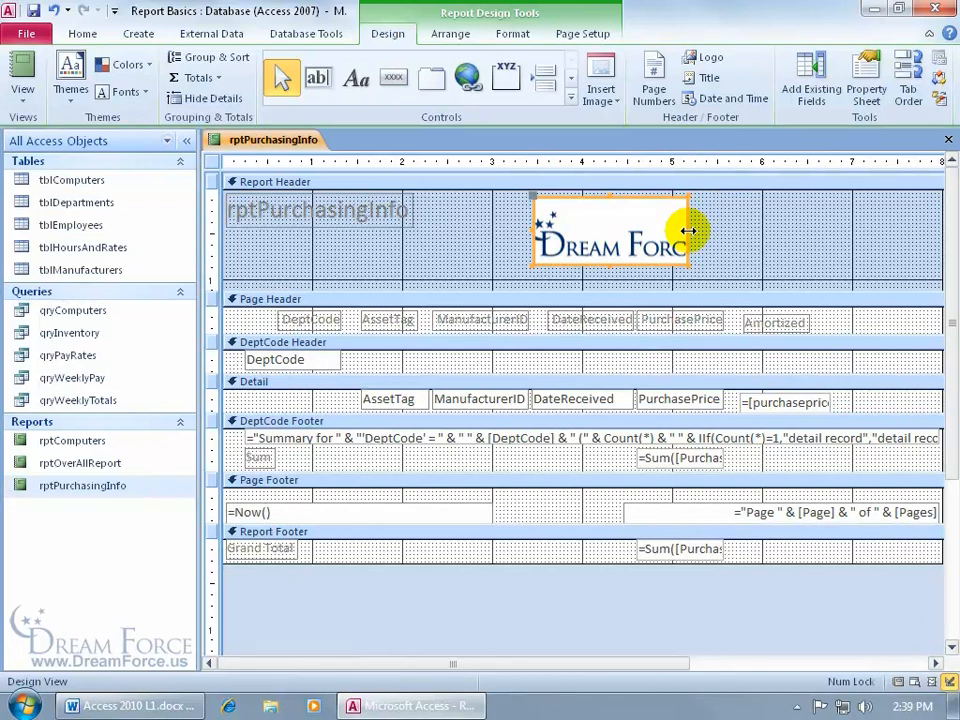
drag(688, 231, 820, 229)
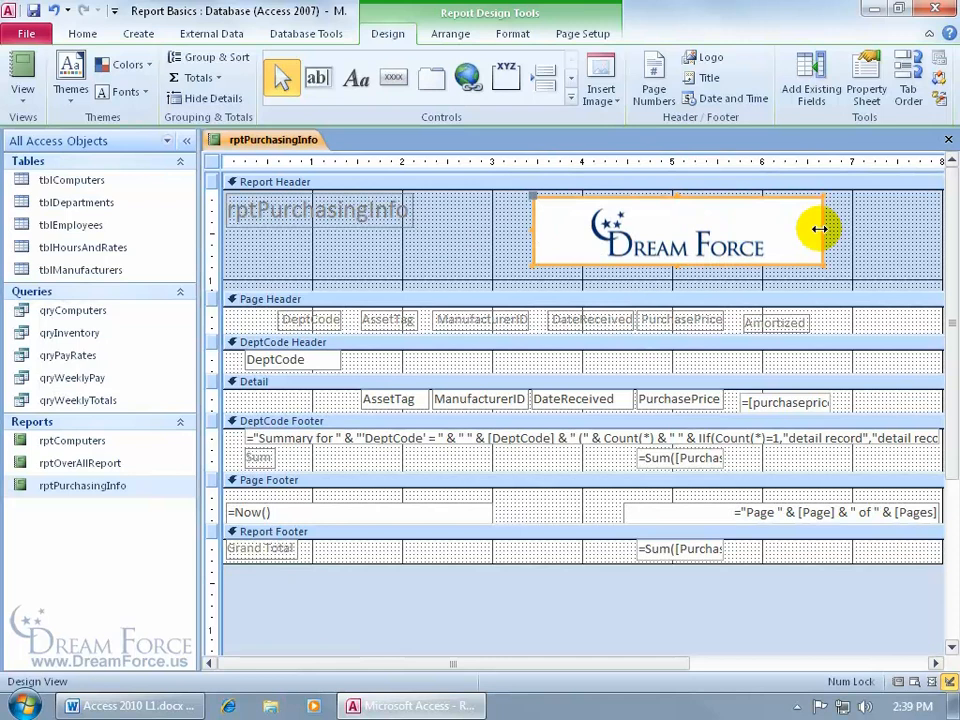
drag(821, 227, 729, 233)
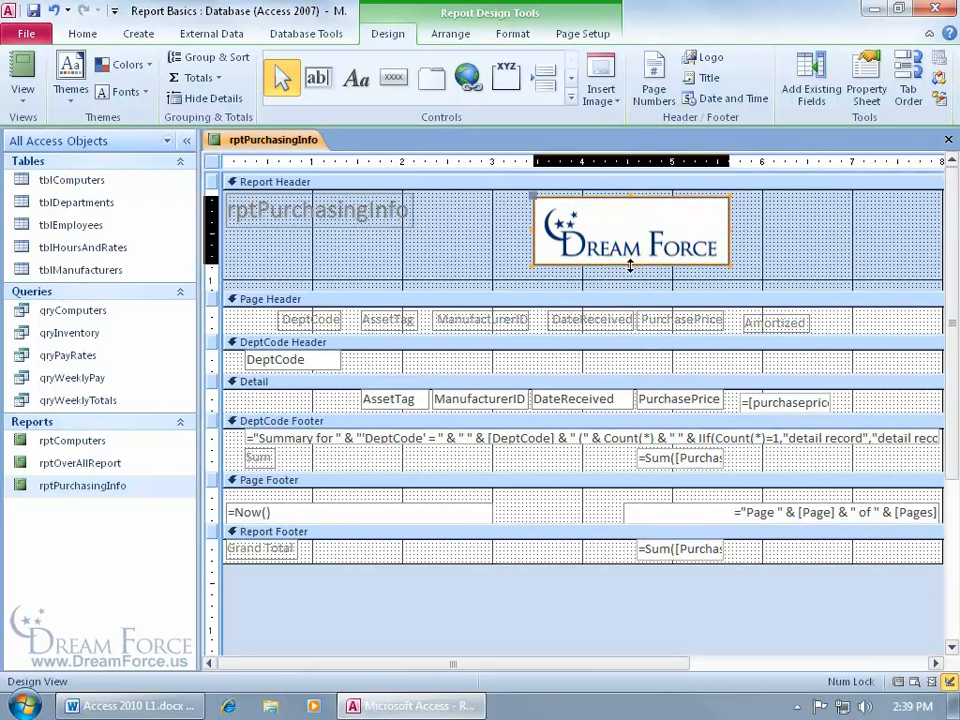
drag(631, 262, 631, 258)
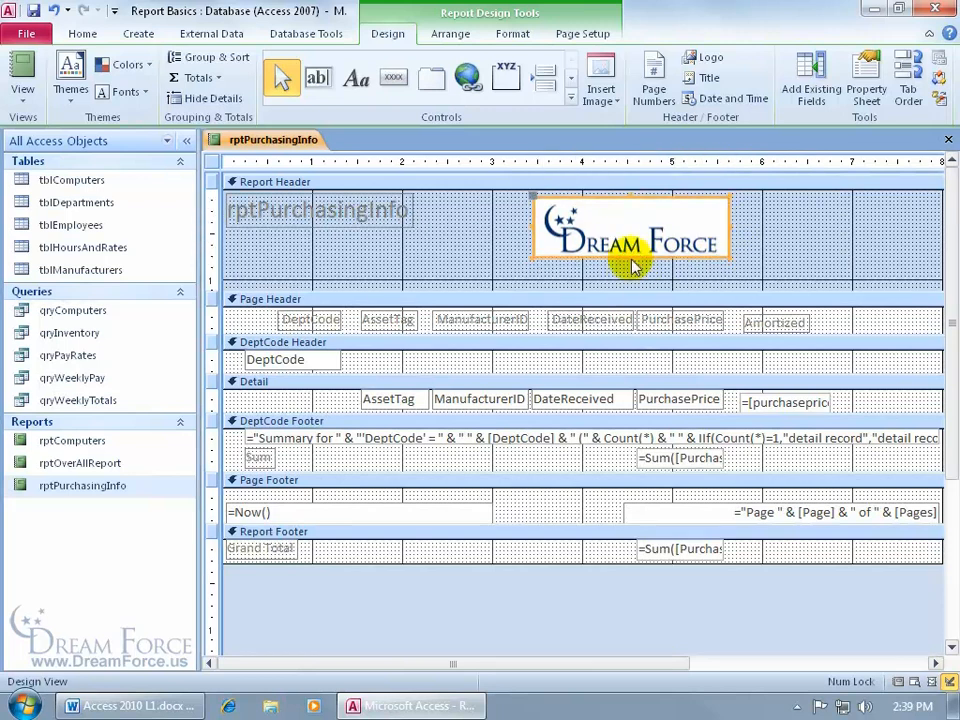
click(630, 256)
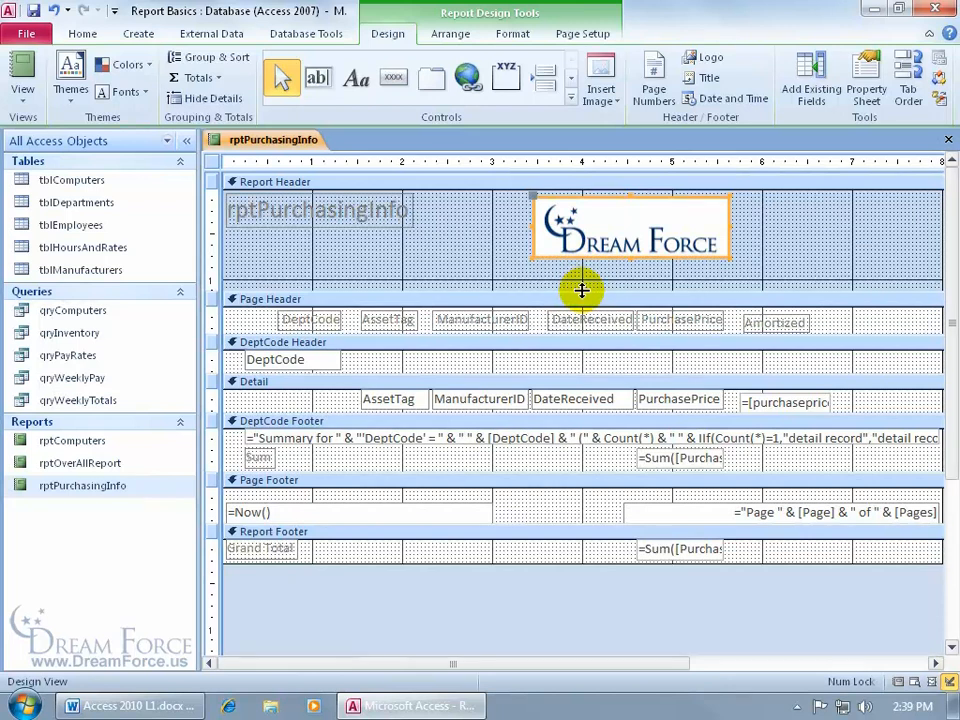
- Shorten the Report Header section and move the logo to its right end
drag(582, 290, 582, 258)
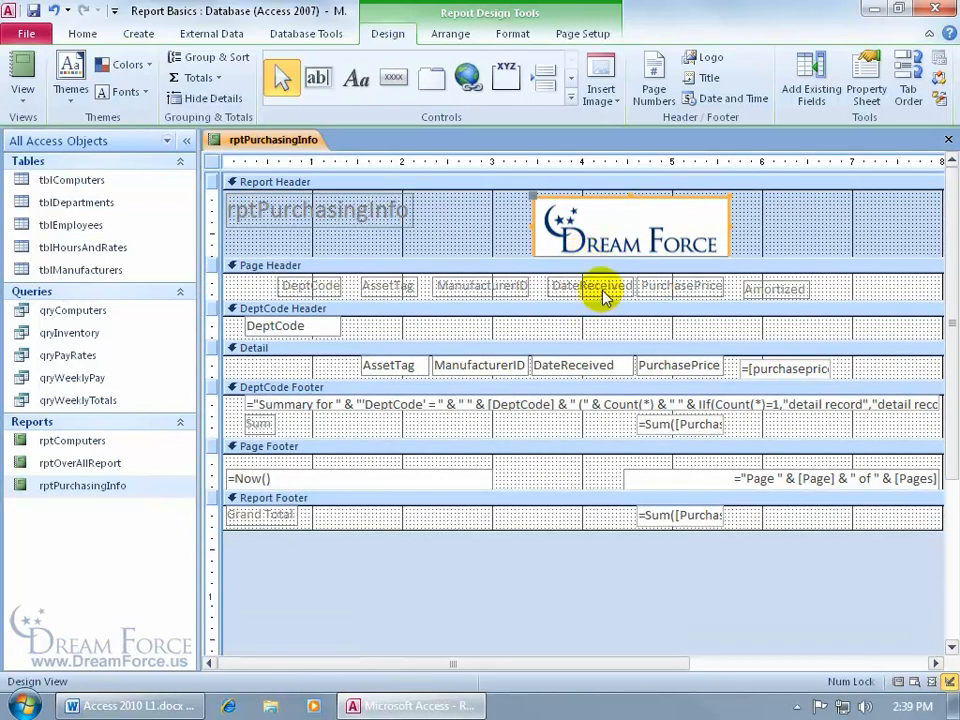
drag(616, 199, 810, 195)
drag(810, 195, 822, 193)
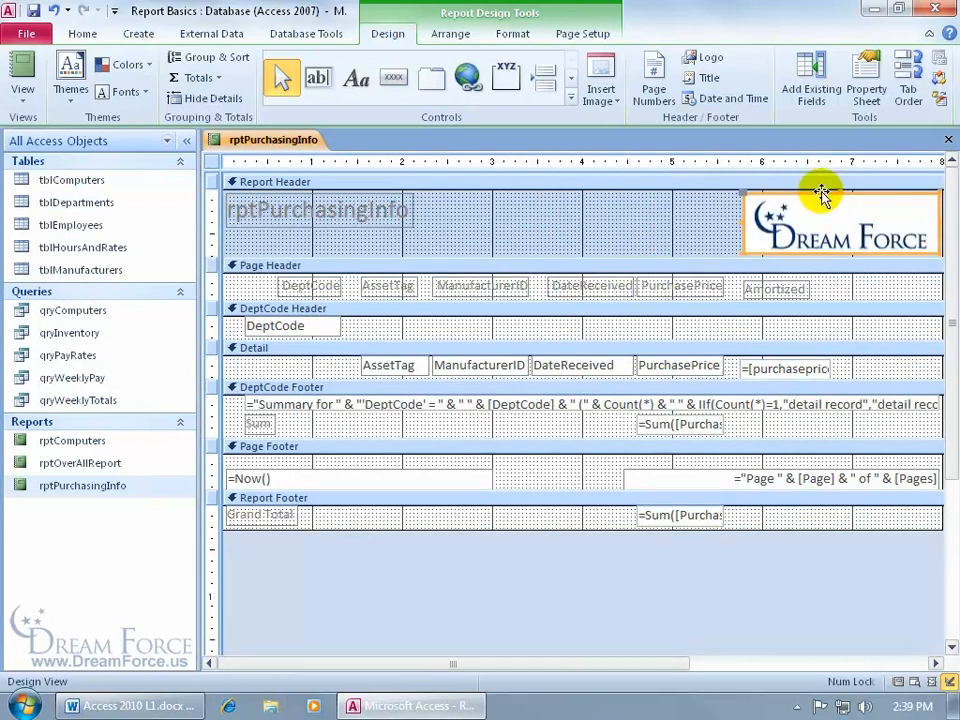
- Preview the report with the new logo, then return to Design View
click(30, 62)
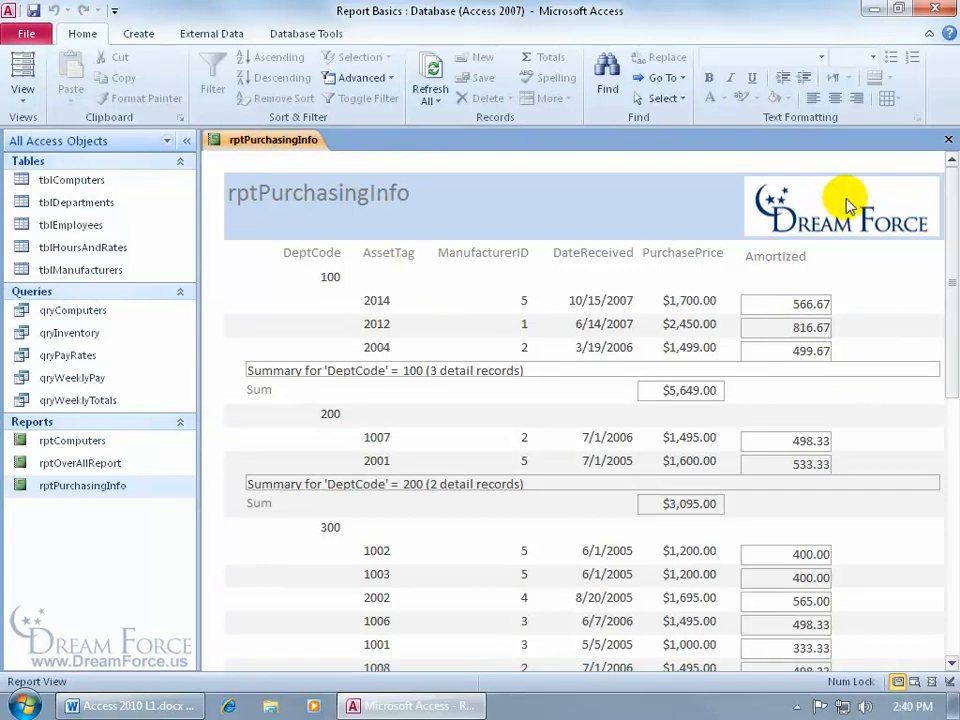
right_click(292, 142)
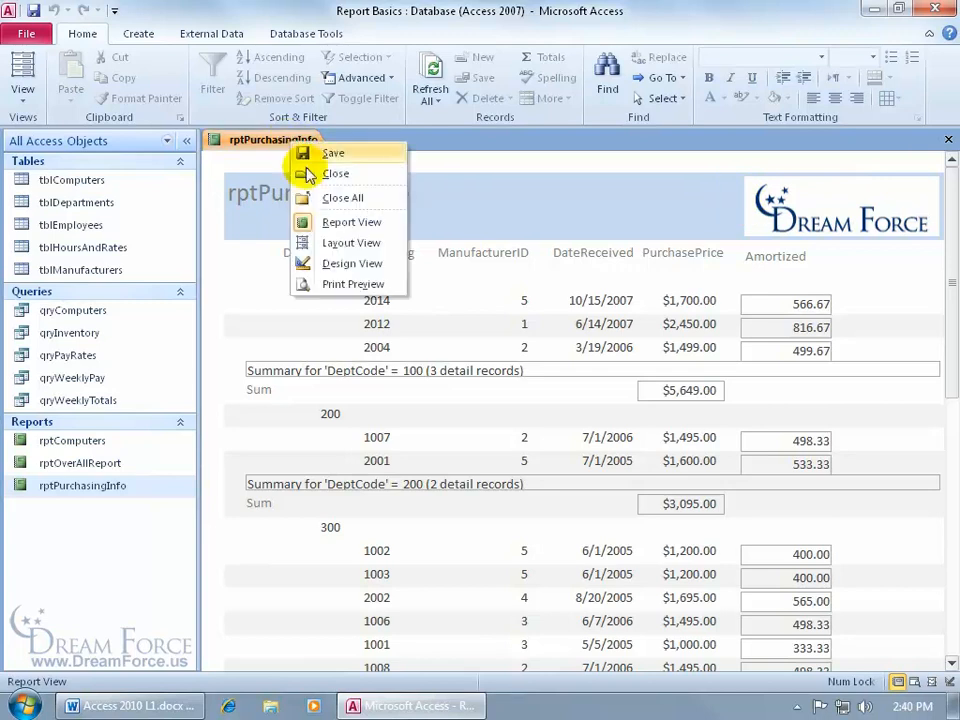
click(340, 263)
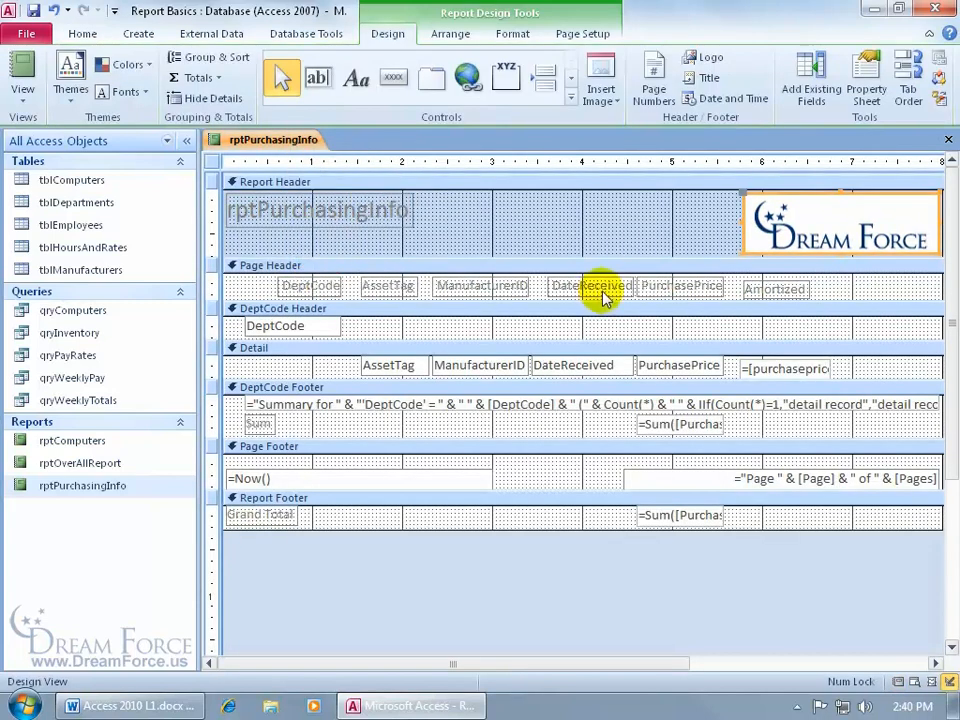
- Set the logo's Shape Fill to Transparent and show the report in Report View
click(519, 36)
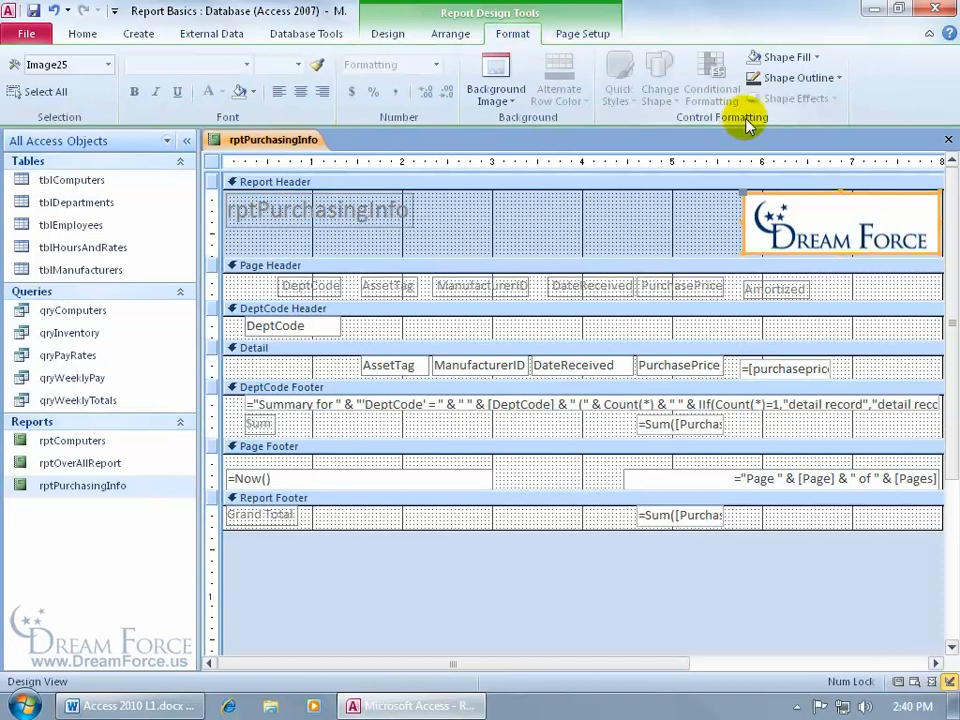
click(815, 58)
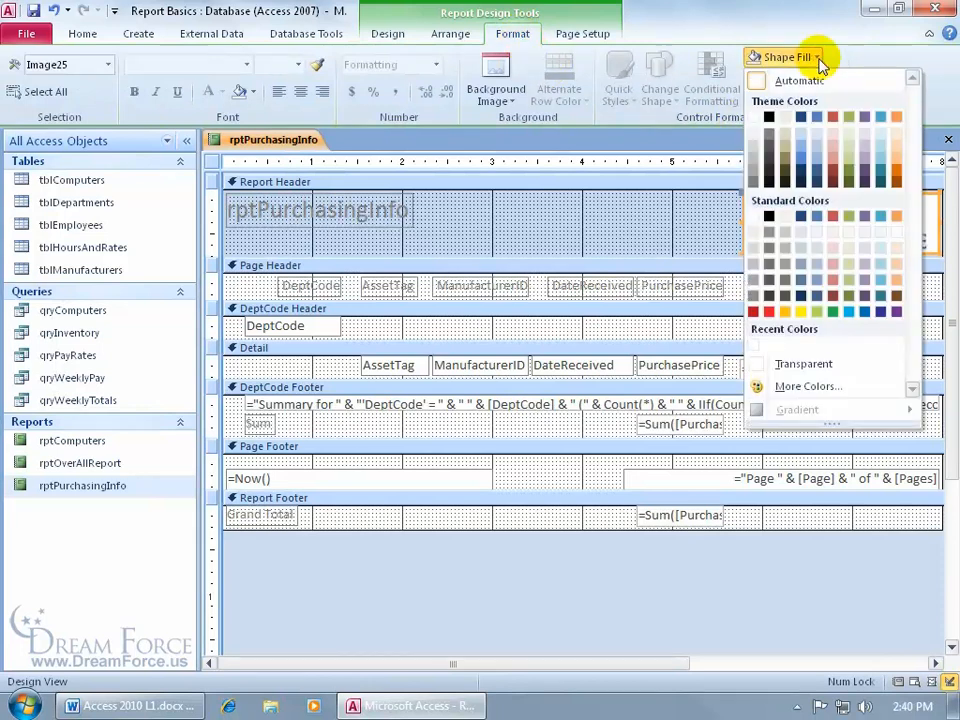
click(801, 365)
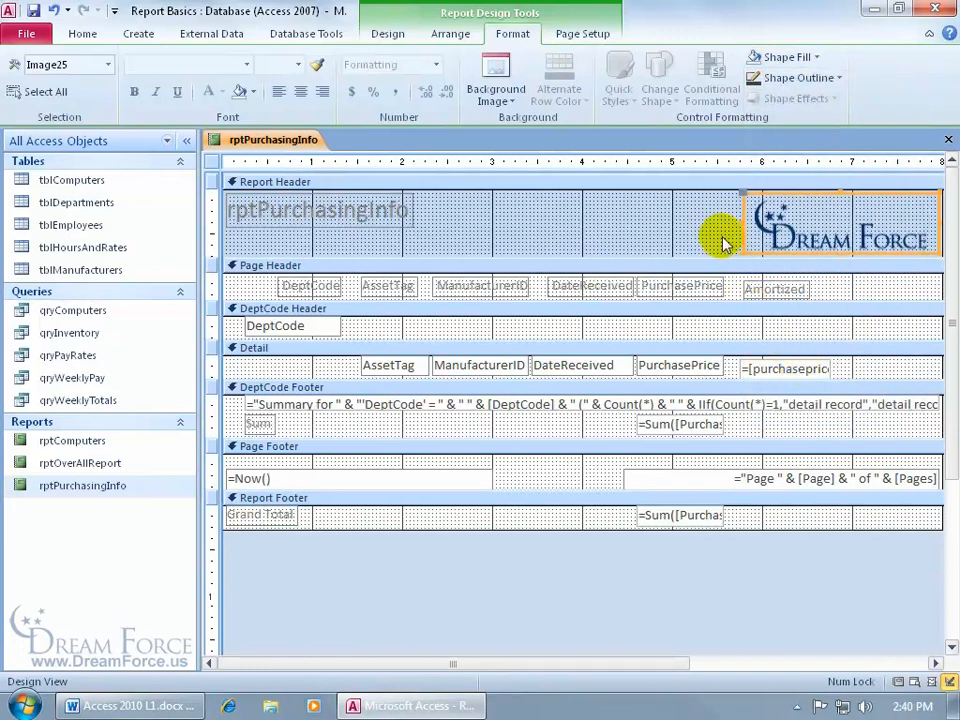
right_click(250, 143)
click(288, 229)
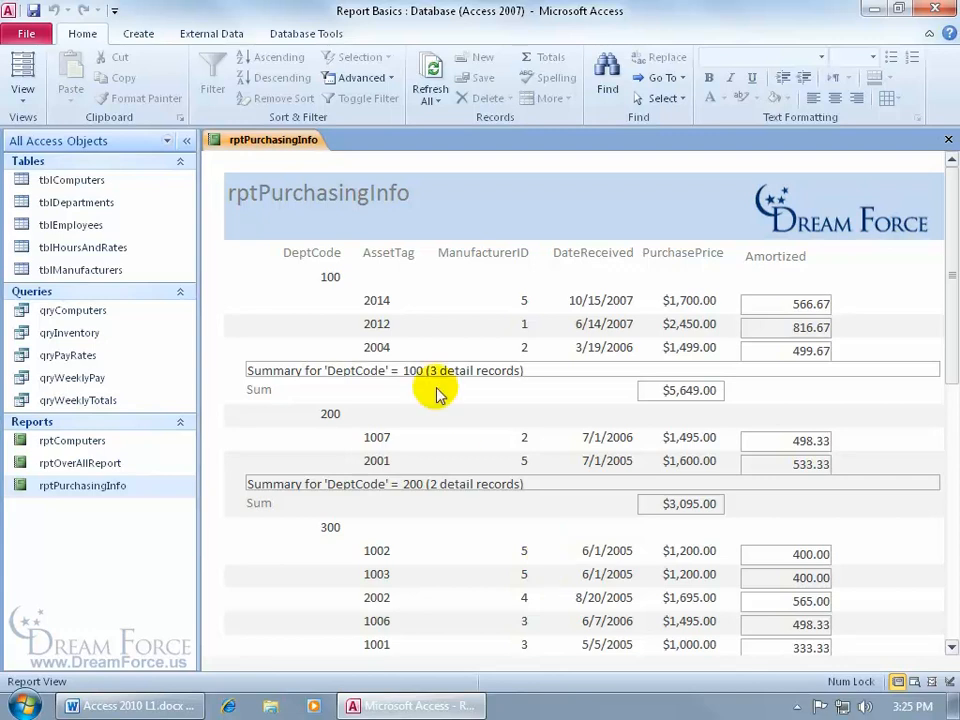
- Switch rptPurchasingInfo to Design View from its tab's shortcut menu
right_click(289, 147)
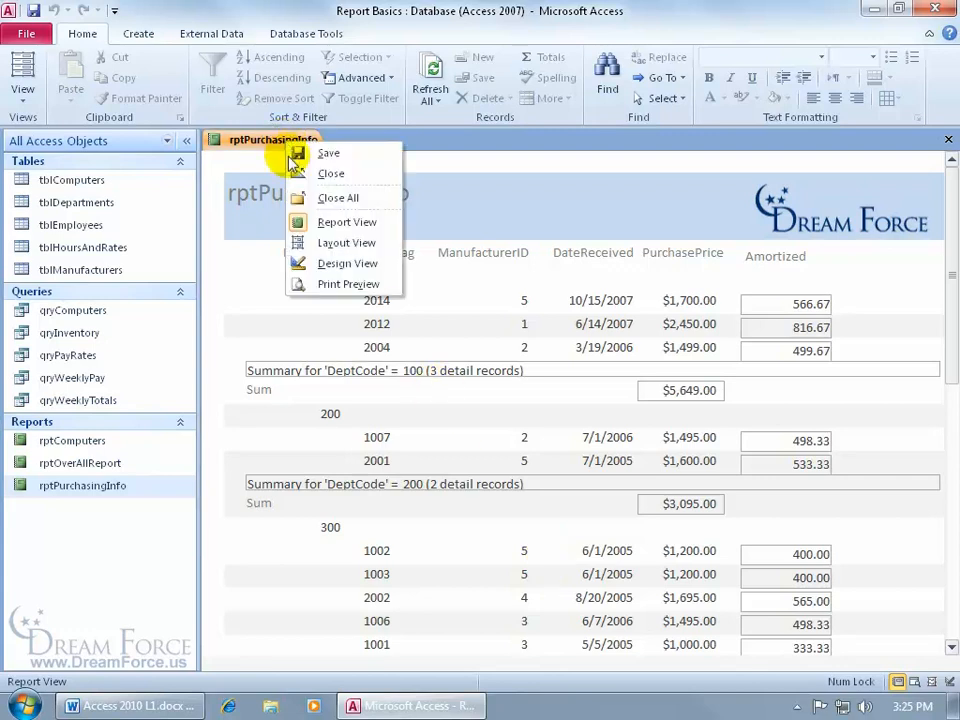
click(326, 263)
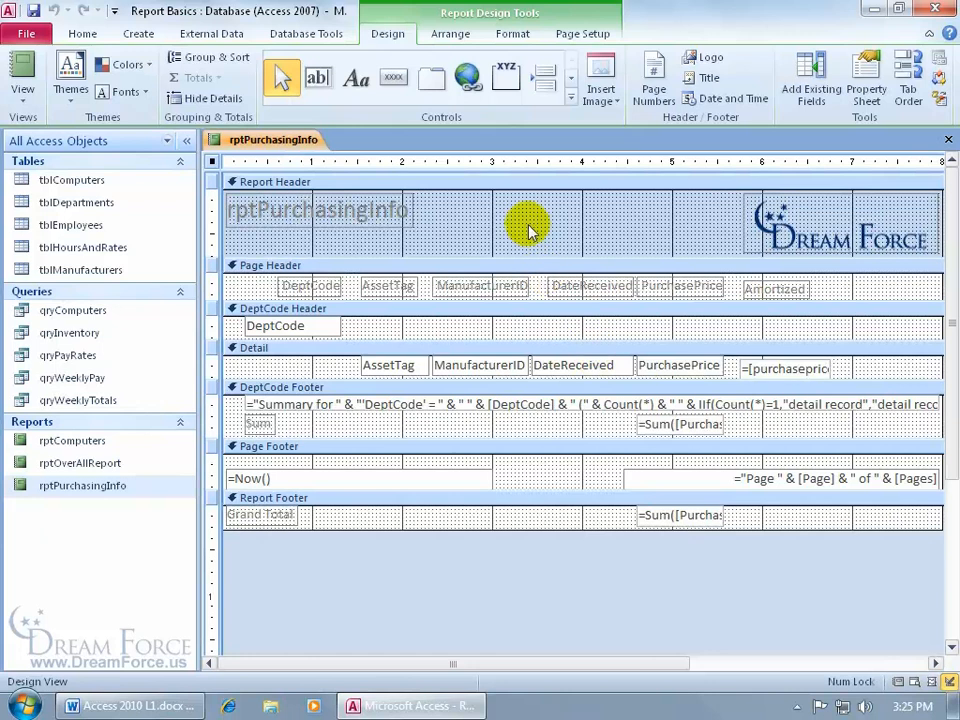
- Open the Property Sheet and select the ReportHeader section in its object list
click(453, 182)
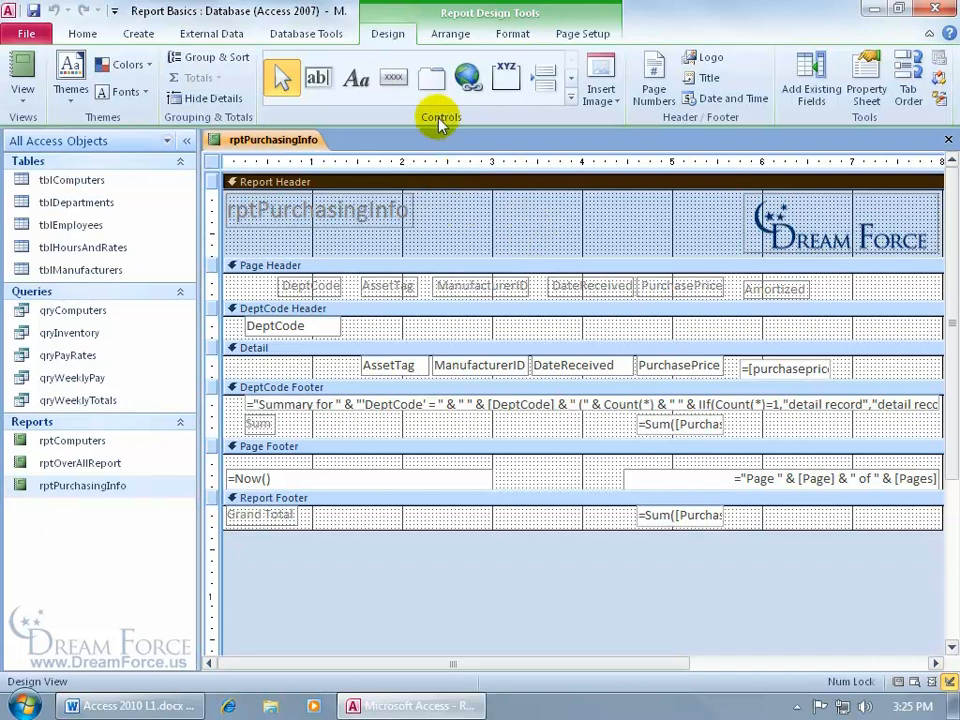
click(866, 95)
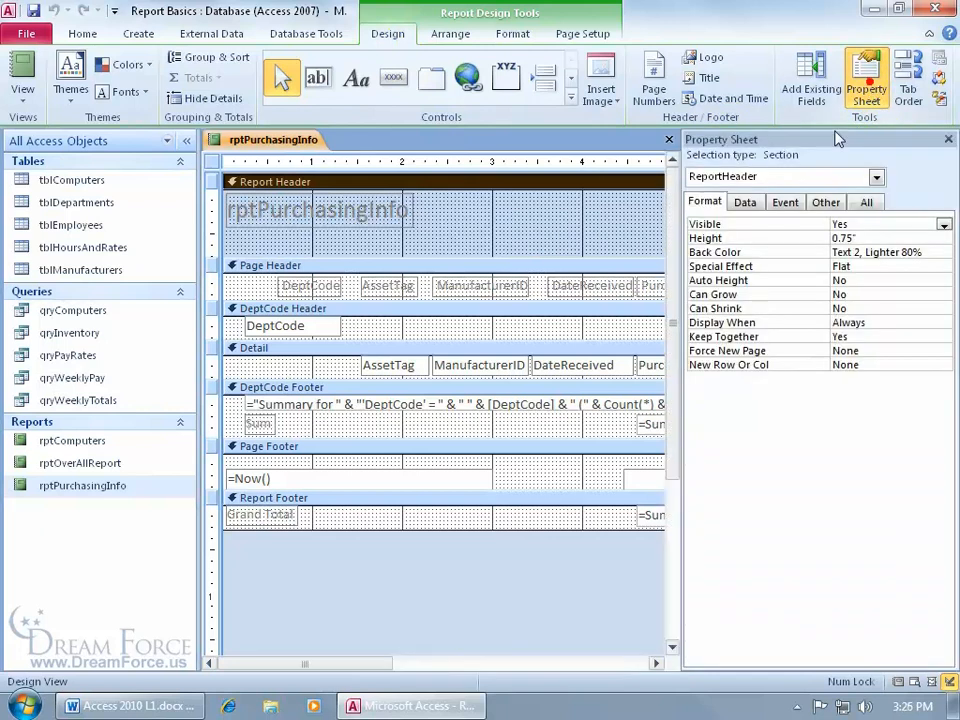
click(948, 140)
double_click(514, 183)
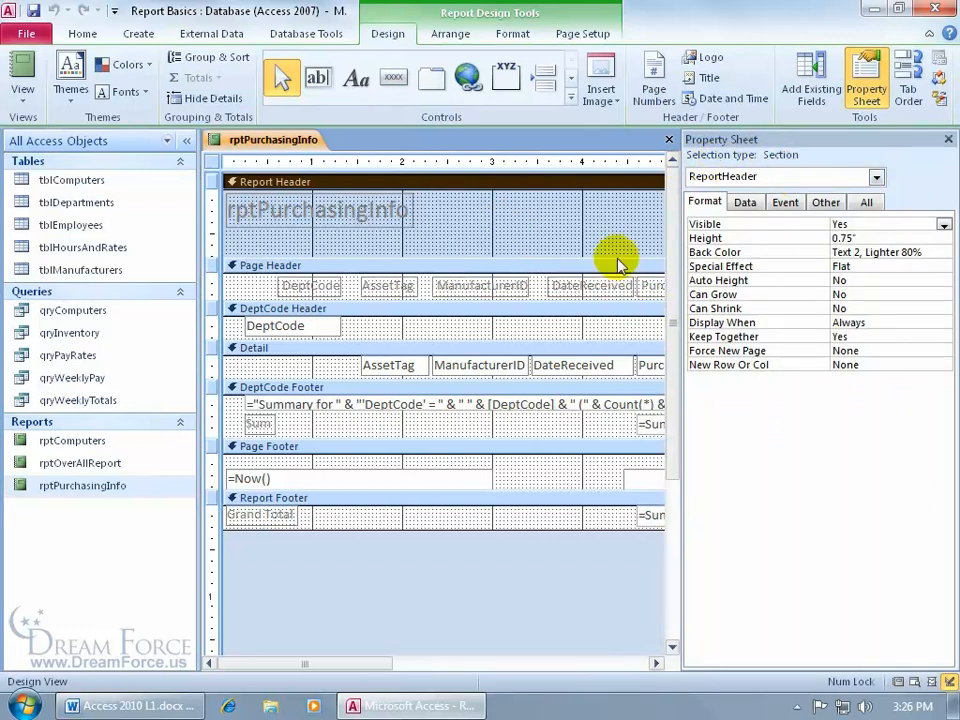
click(480, 286)
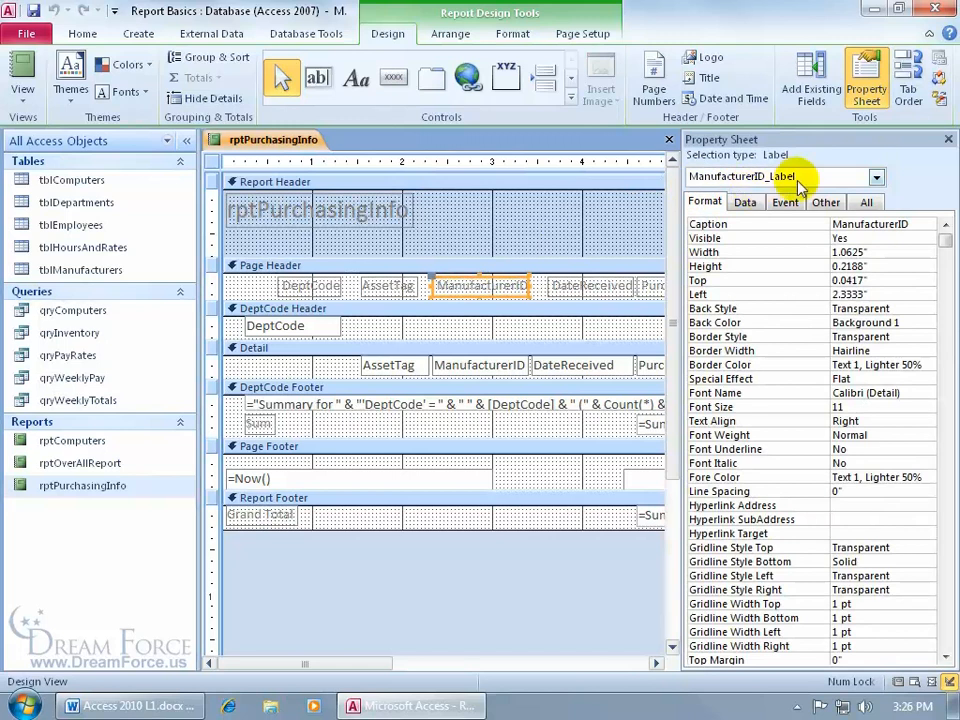
click(876, 177)
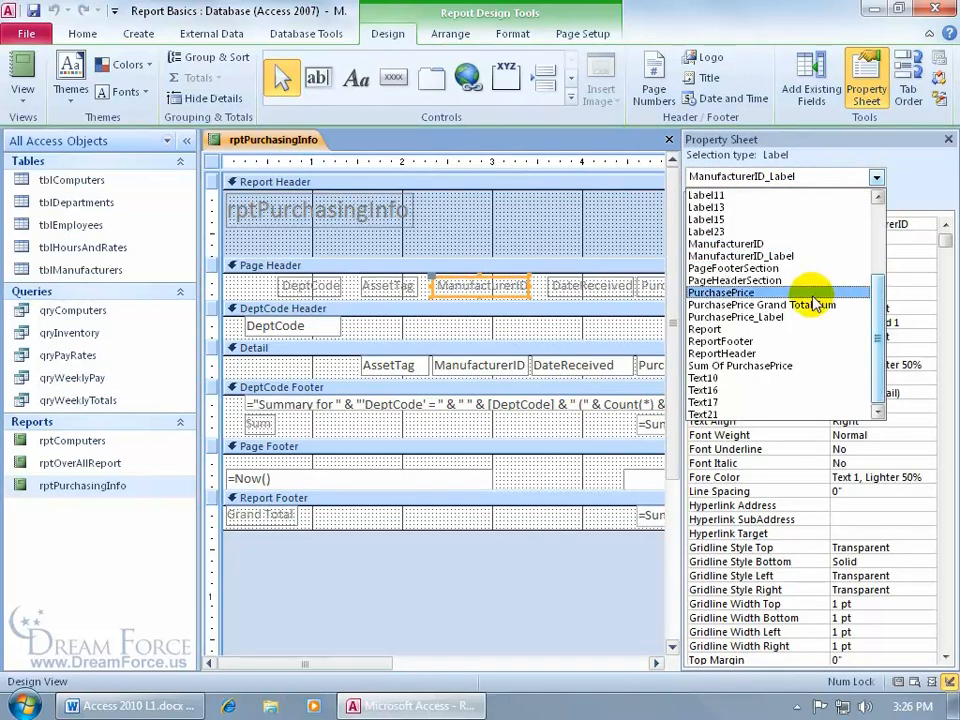
click(758, 353)
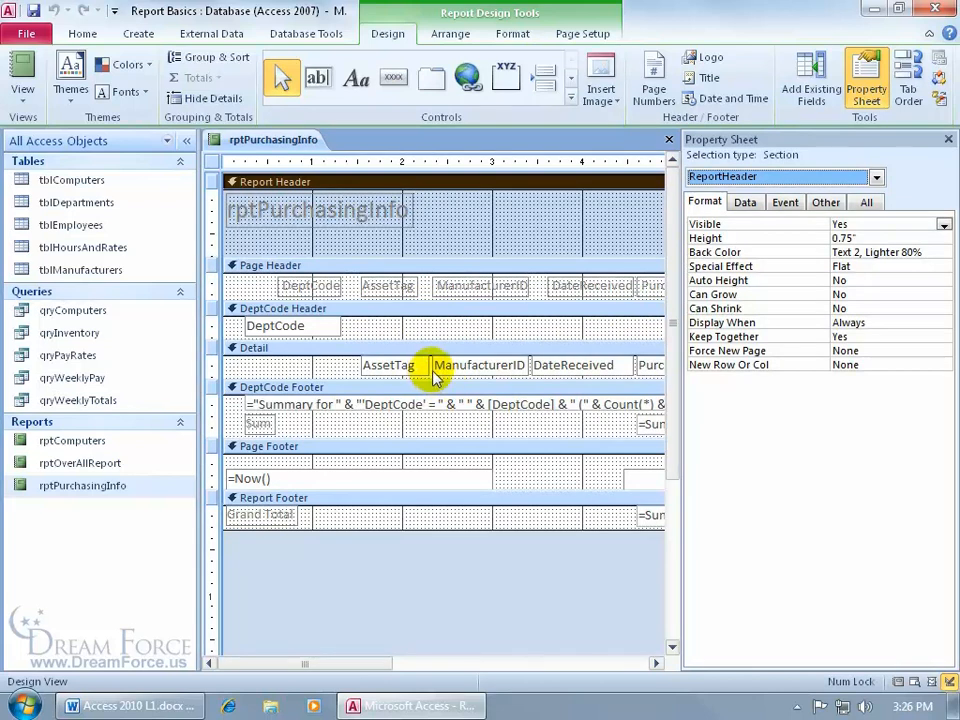
click(877, 177)
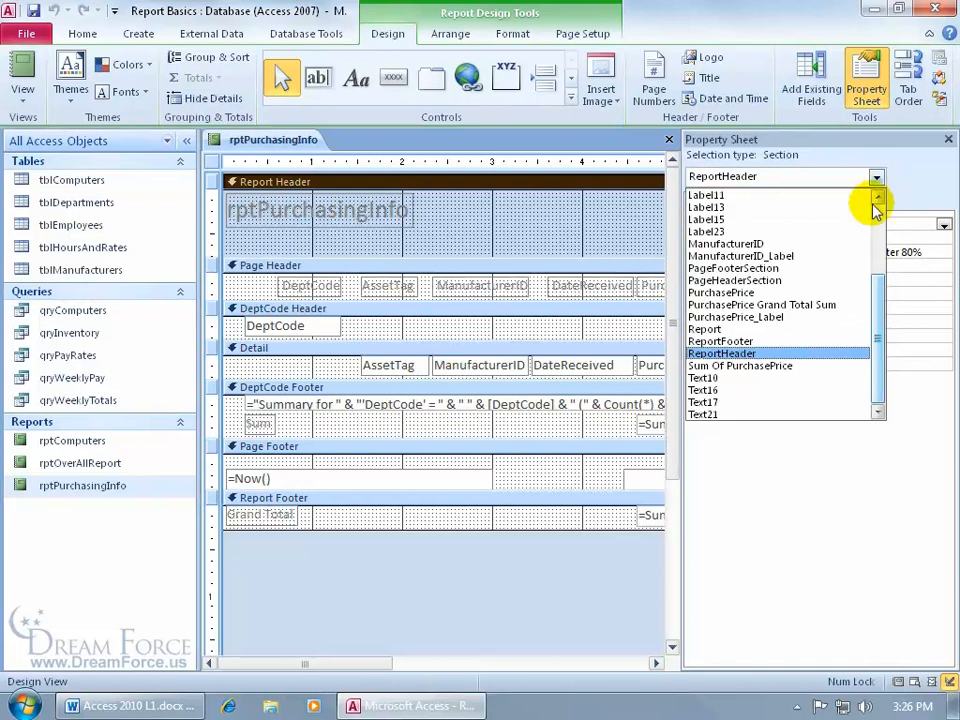
click(787, 353)
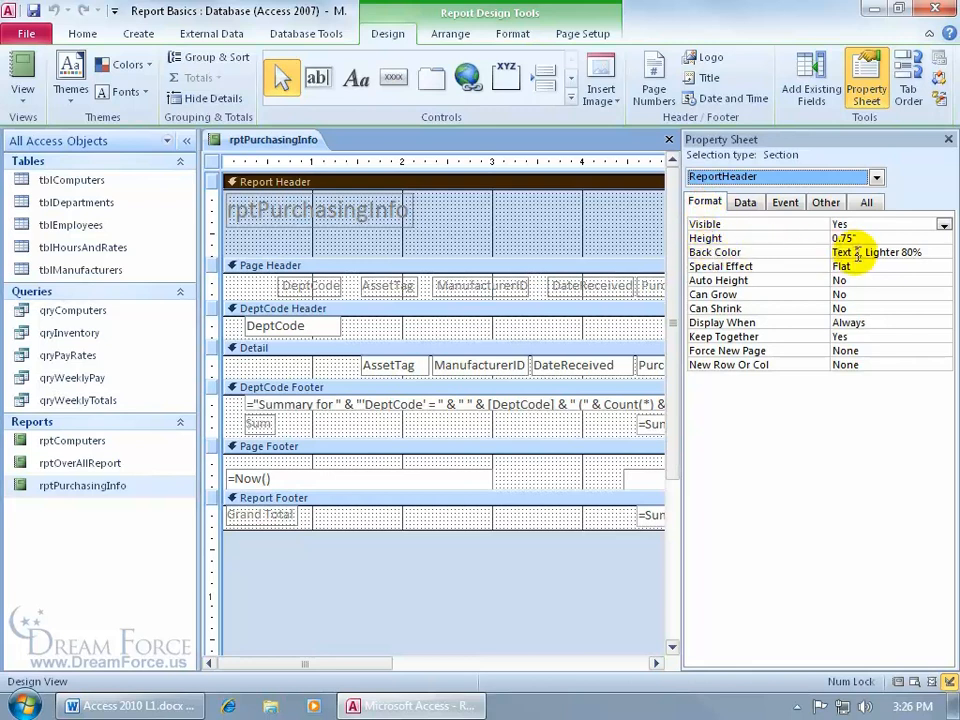
- Set the Report Header's Back Color to White and close the Property Sheet
click(930, 252)
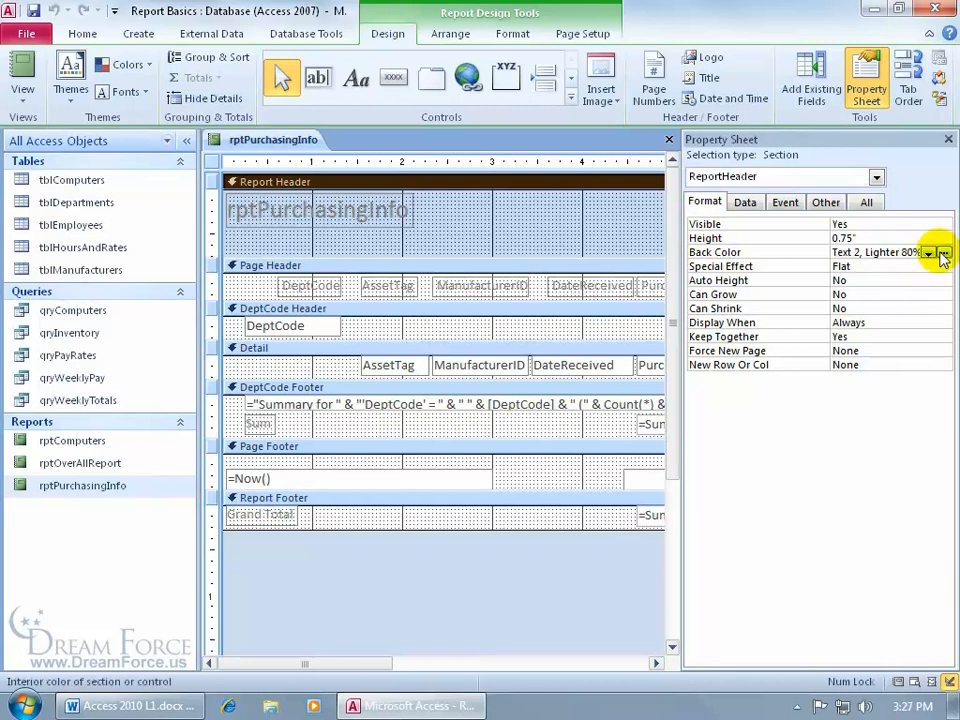
click(943, 255)
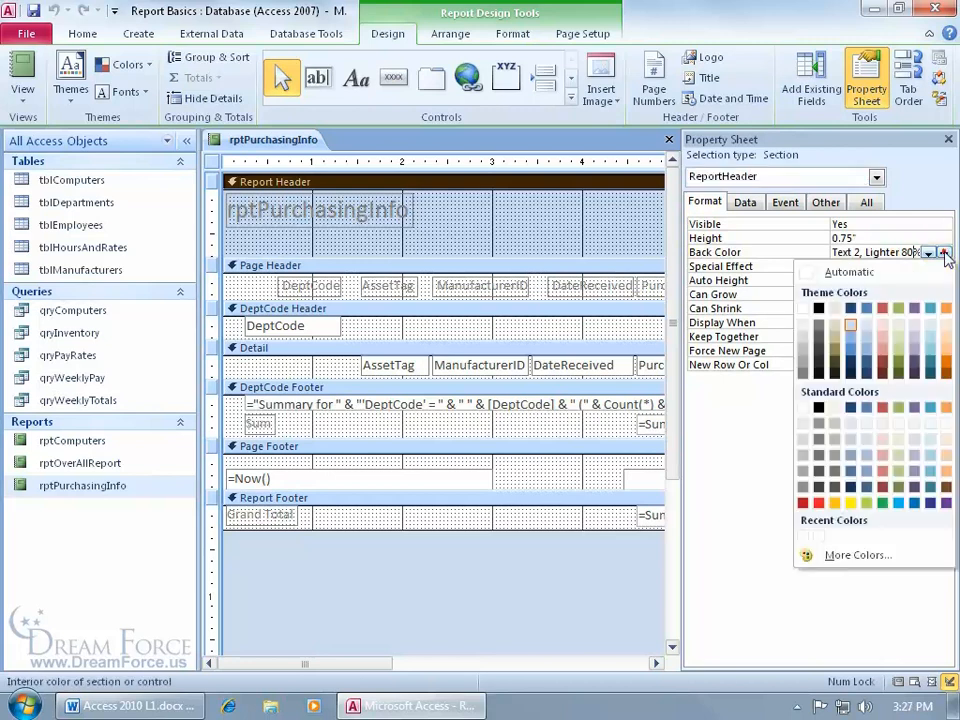
click(804, 411)
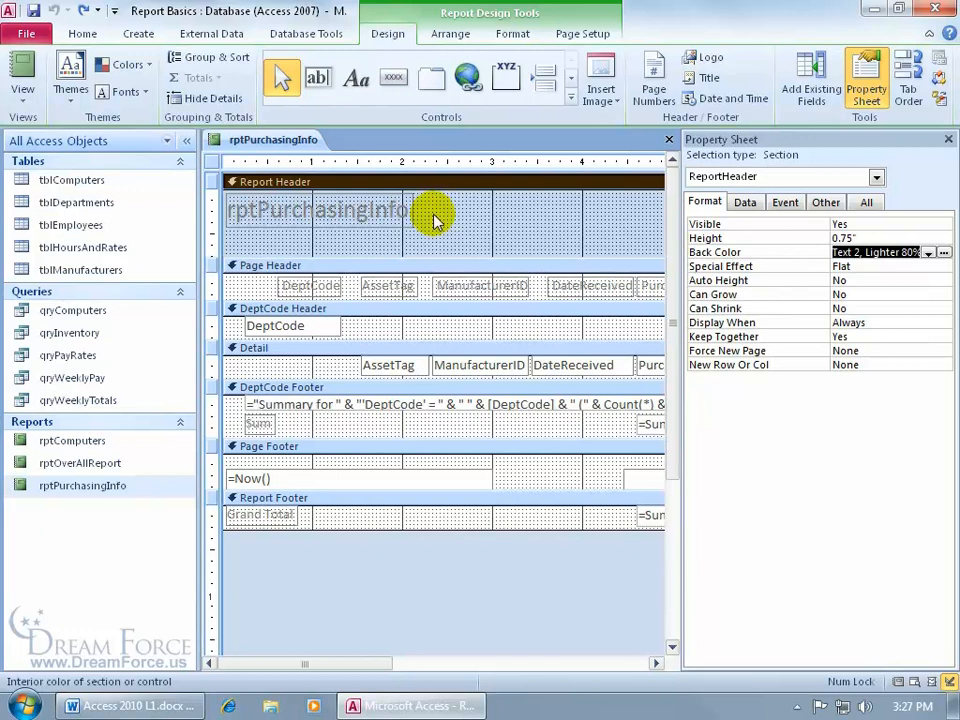
click(948, 139)
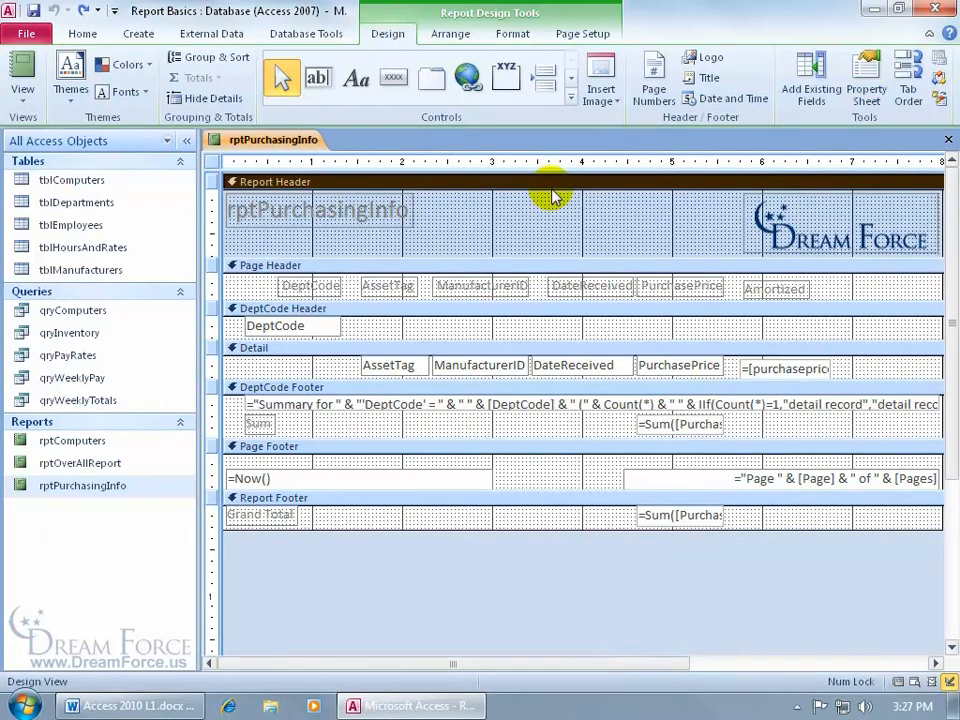
- Set Lavender.gif from the Exercises folder as the background image, switching file type to All Files
click(513, 36)
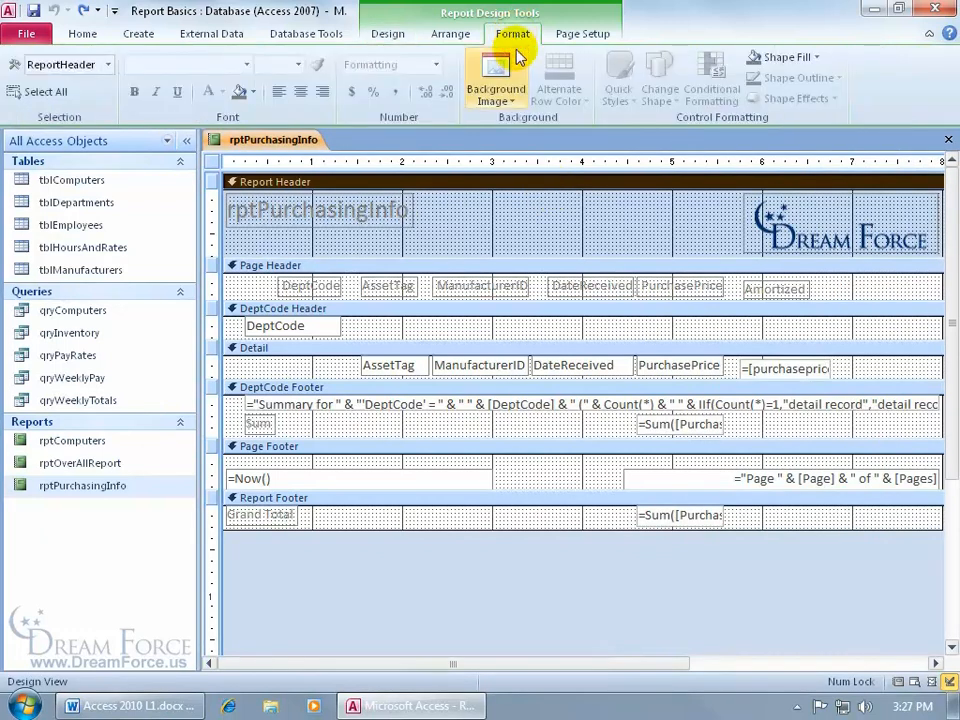
click(506, 99)
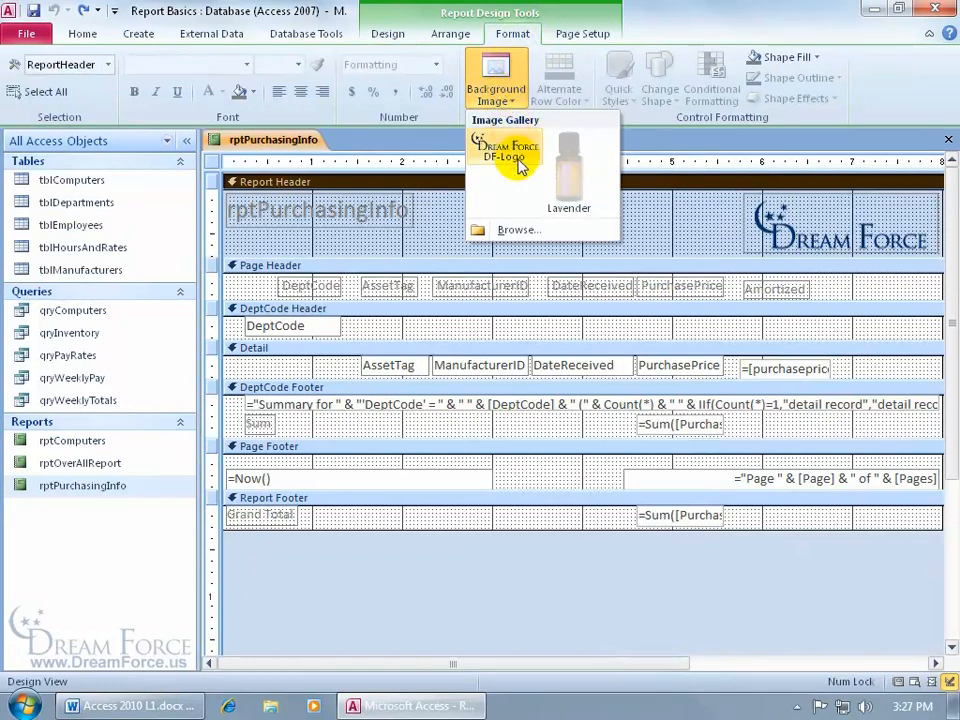
click(520, 232)
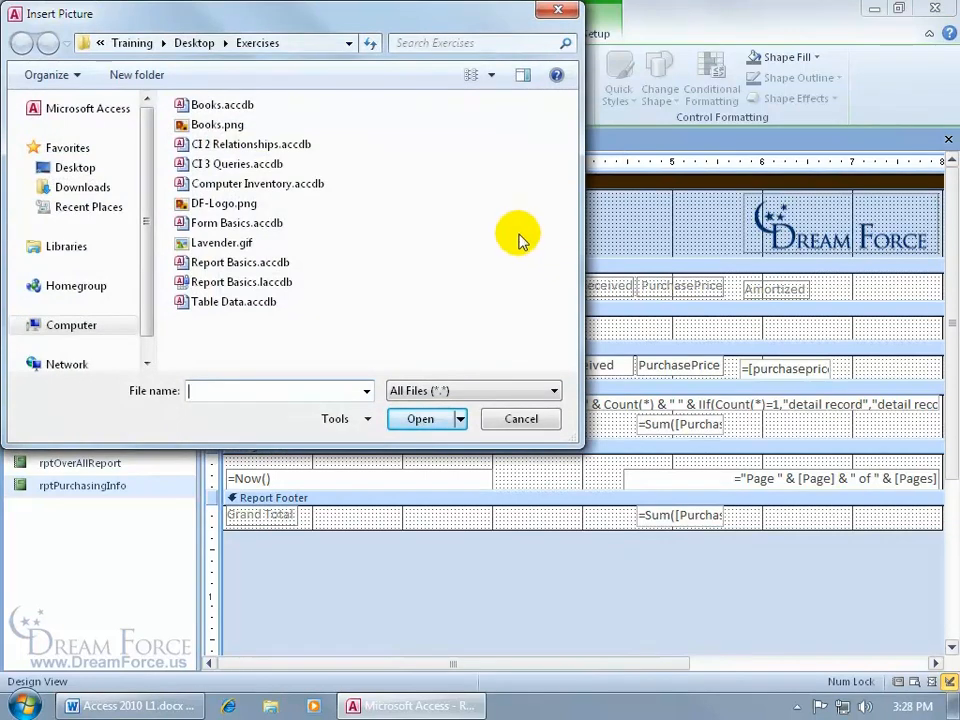
click(484, 391)
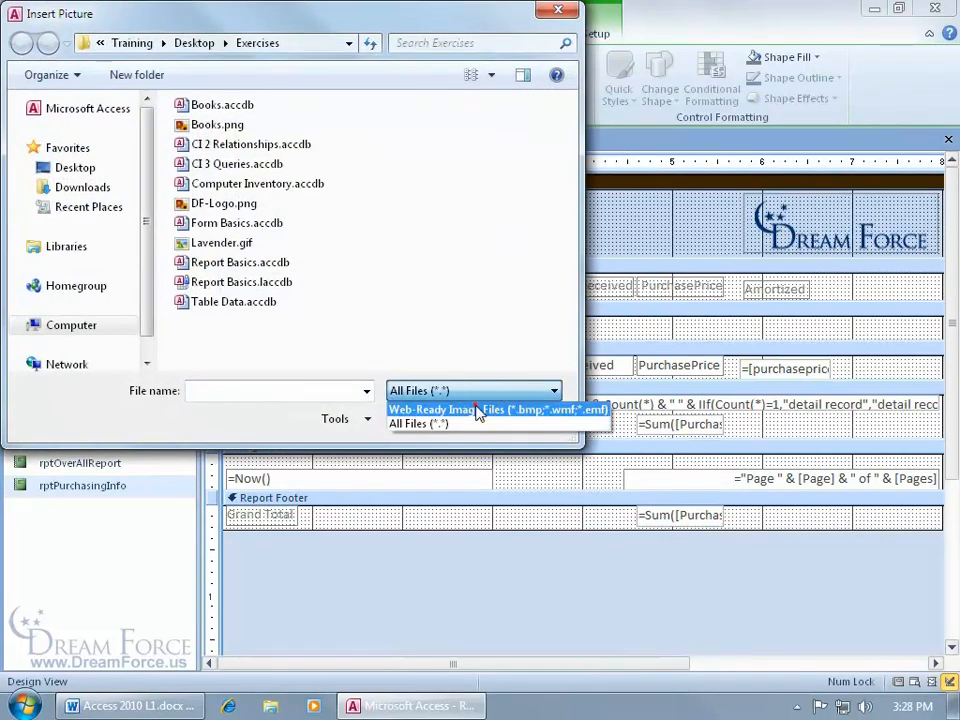
click(480, 410)
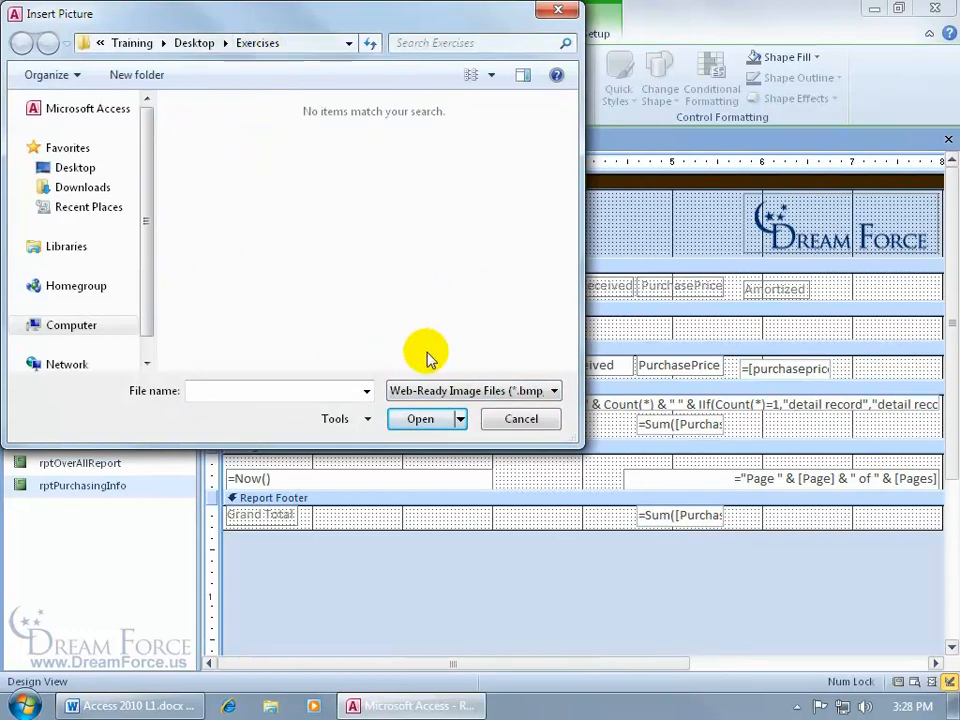
click(438, 391)
click(432, 423)
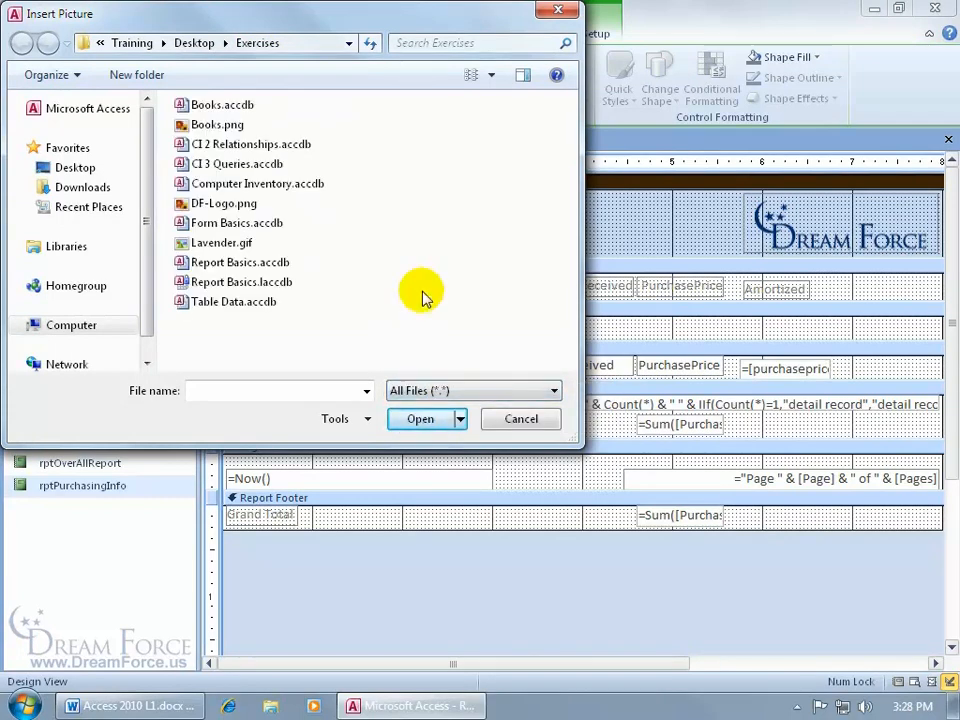
double_click(215, 247)
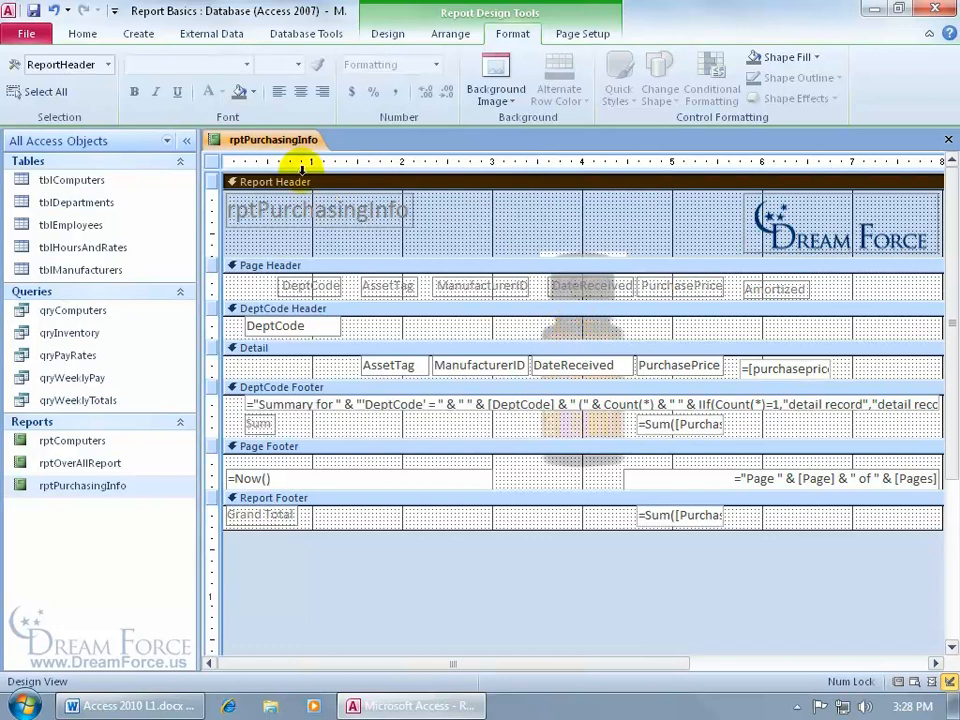
right_click(300, 140)
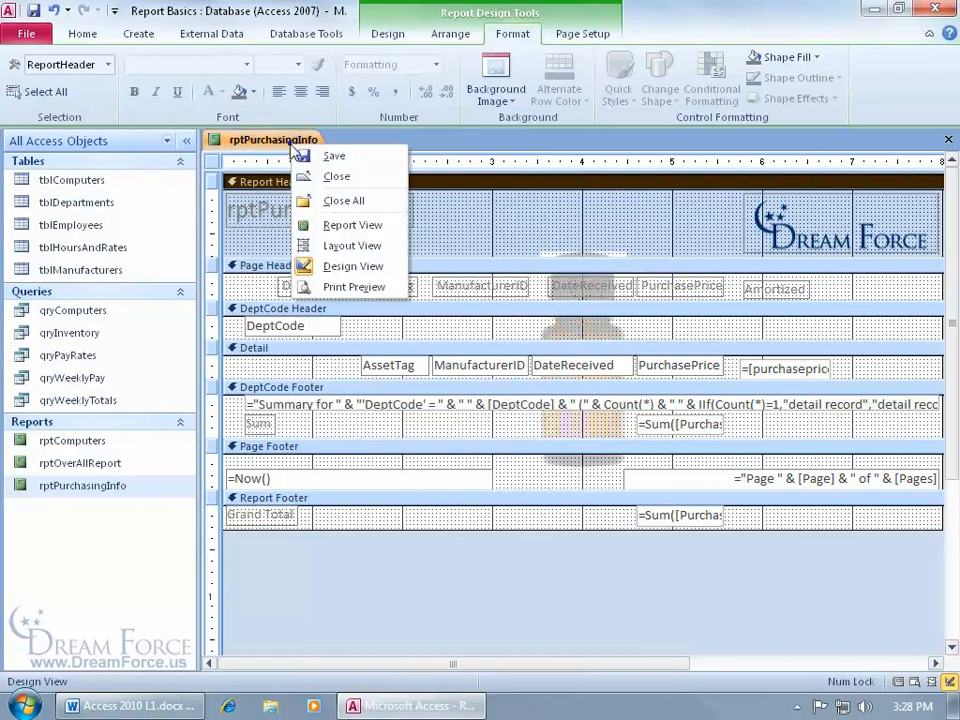
click(350, 289)
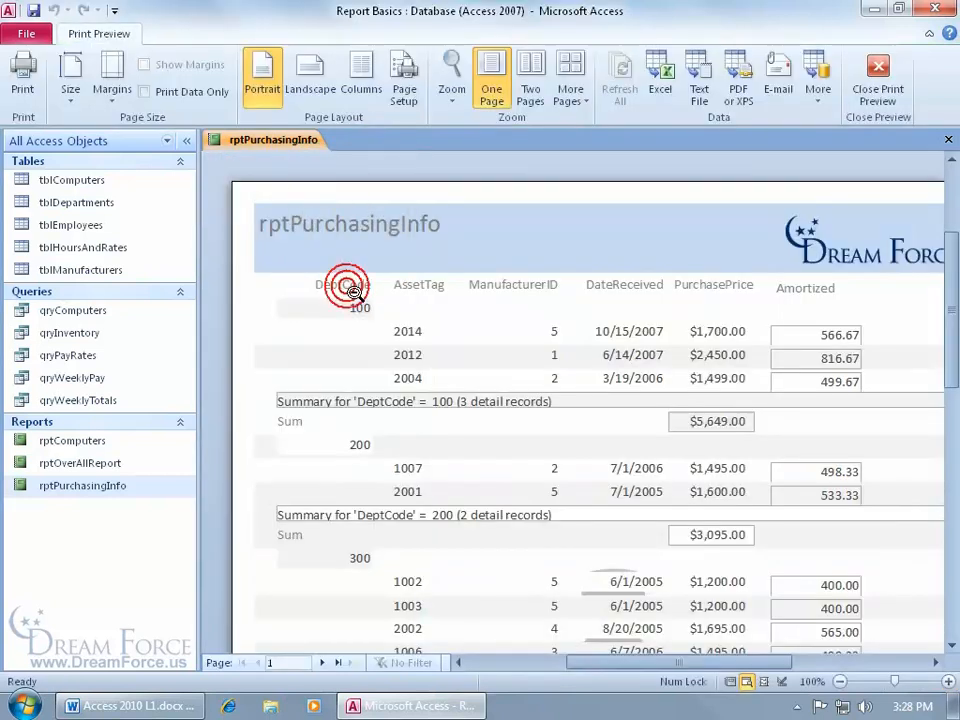
drag(943, 326, 952, 404)
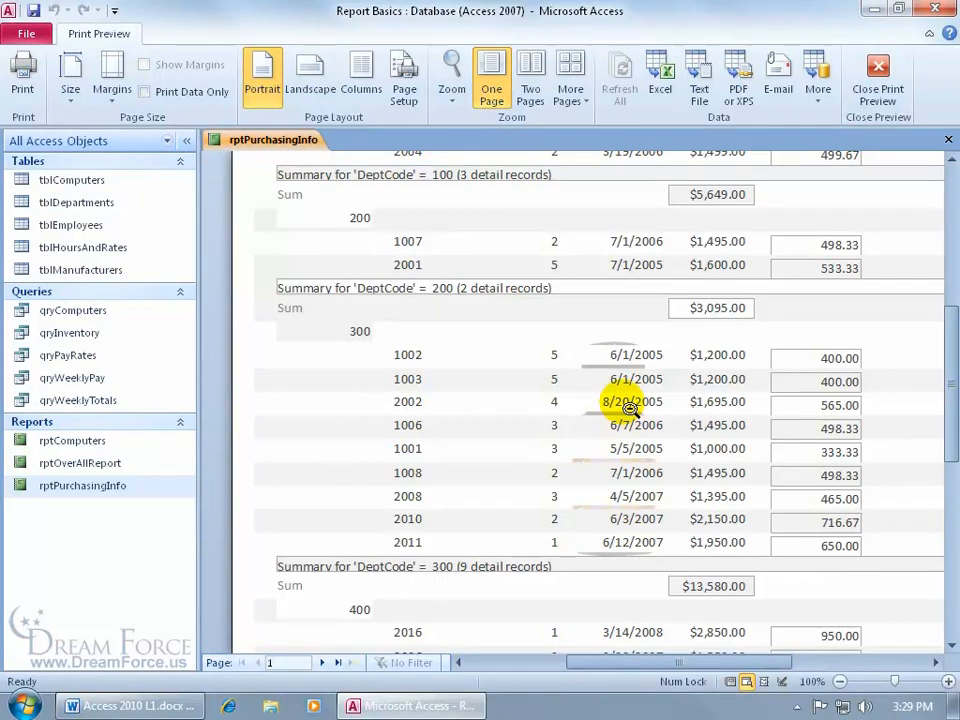
right_click(486, 328)
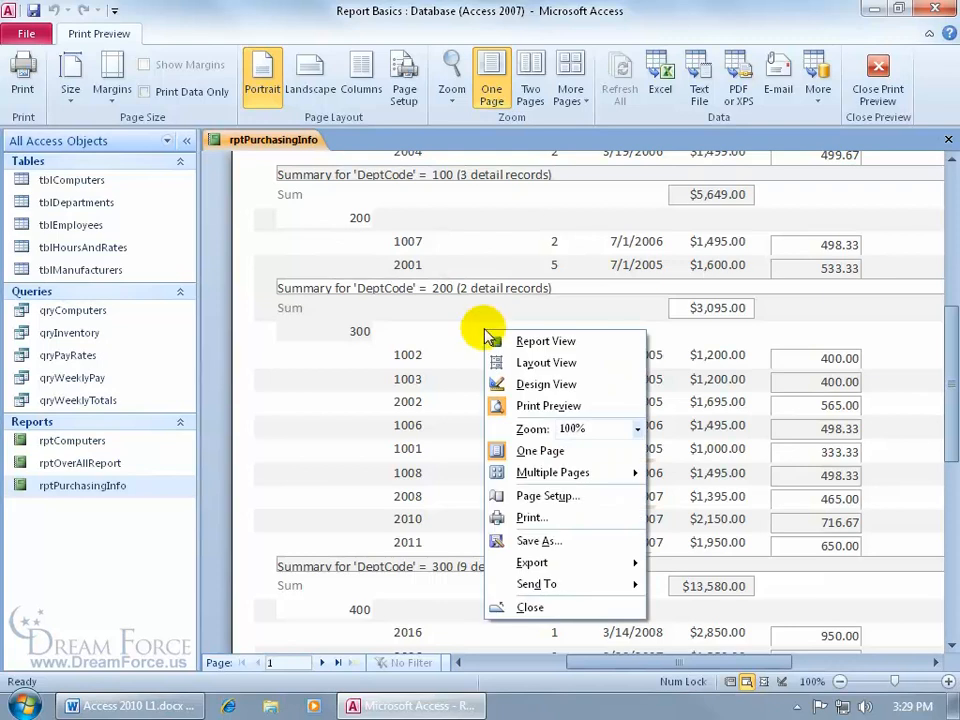
click(509, 384)
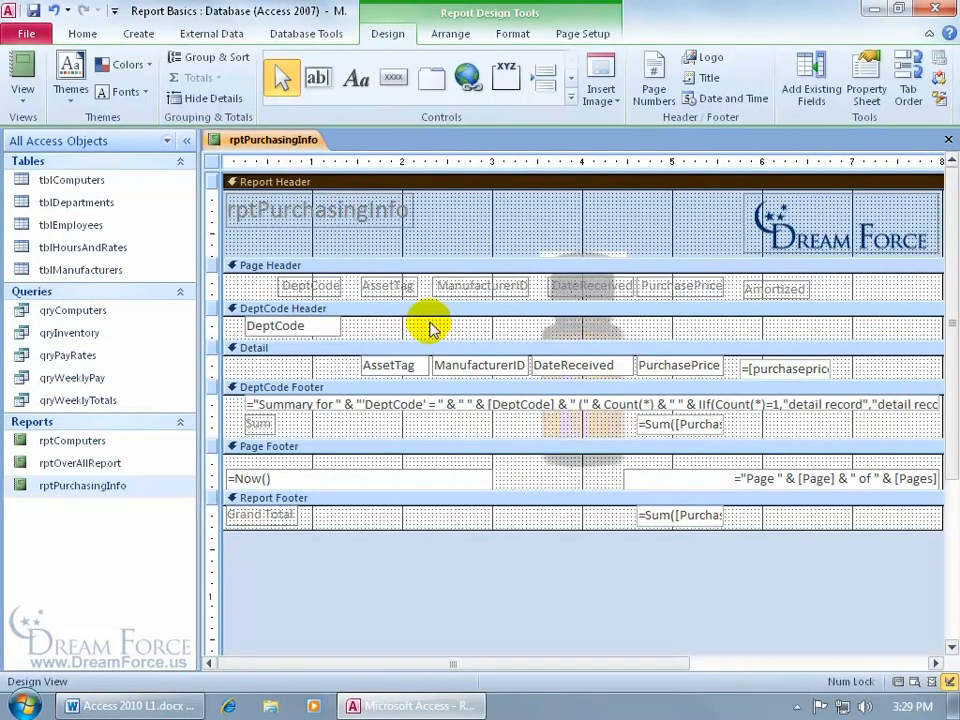
- Set the Detail section's Alternate Back Color to No Color and close the Property Sheet
click(349, 350)
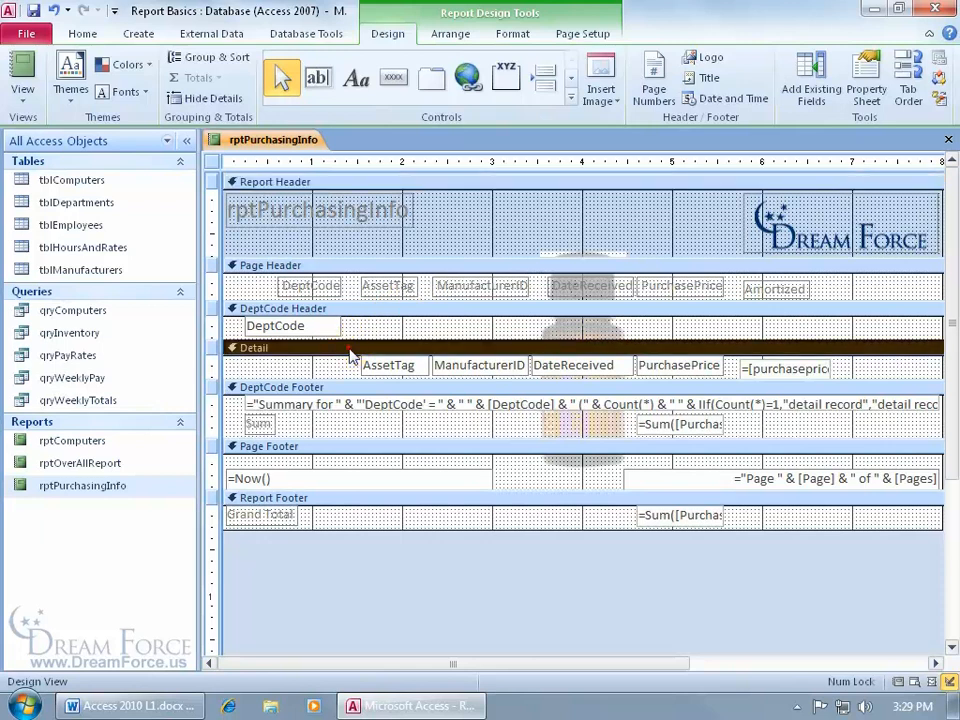
double_click(349, 350)
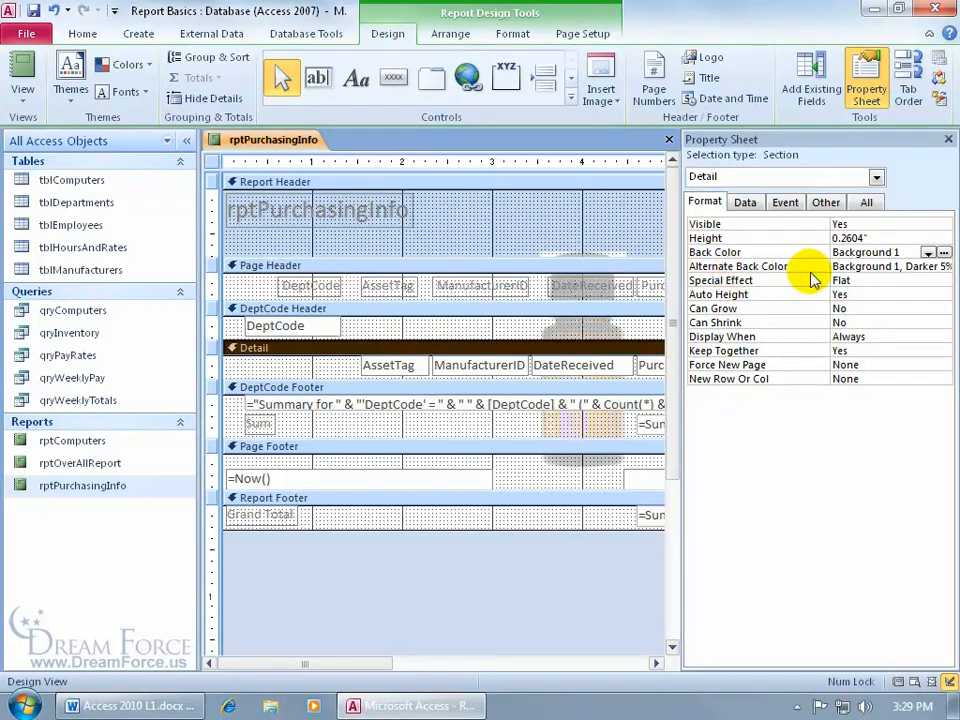
click(886, 267)
click(929, 268)
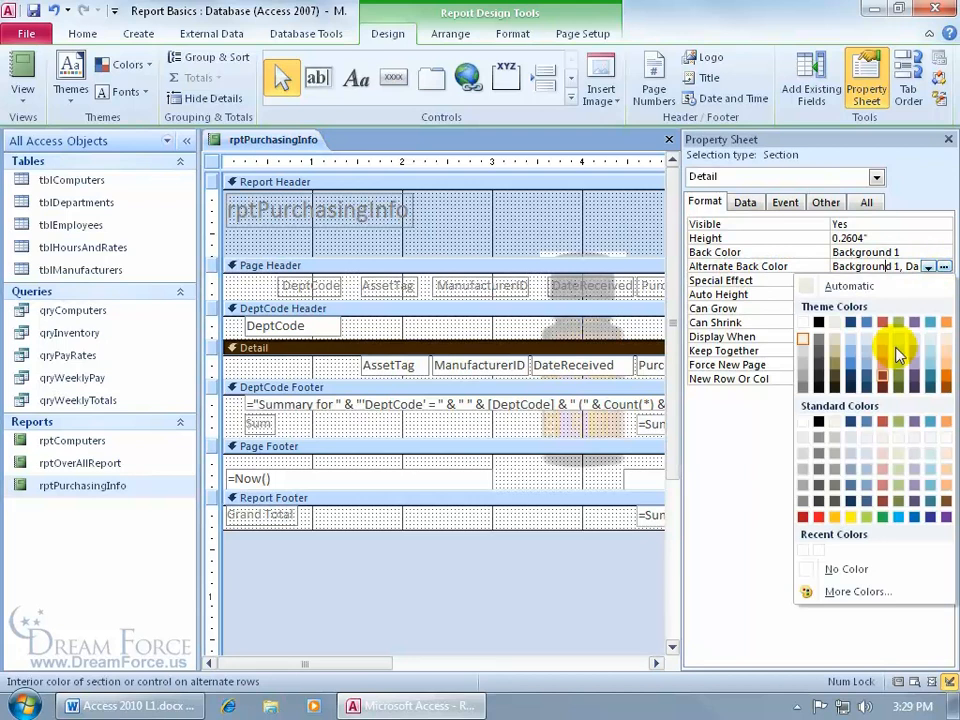
click(814, 568)
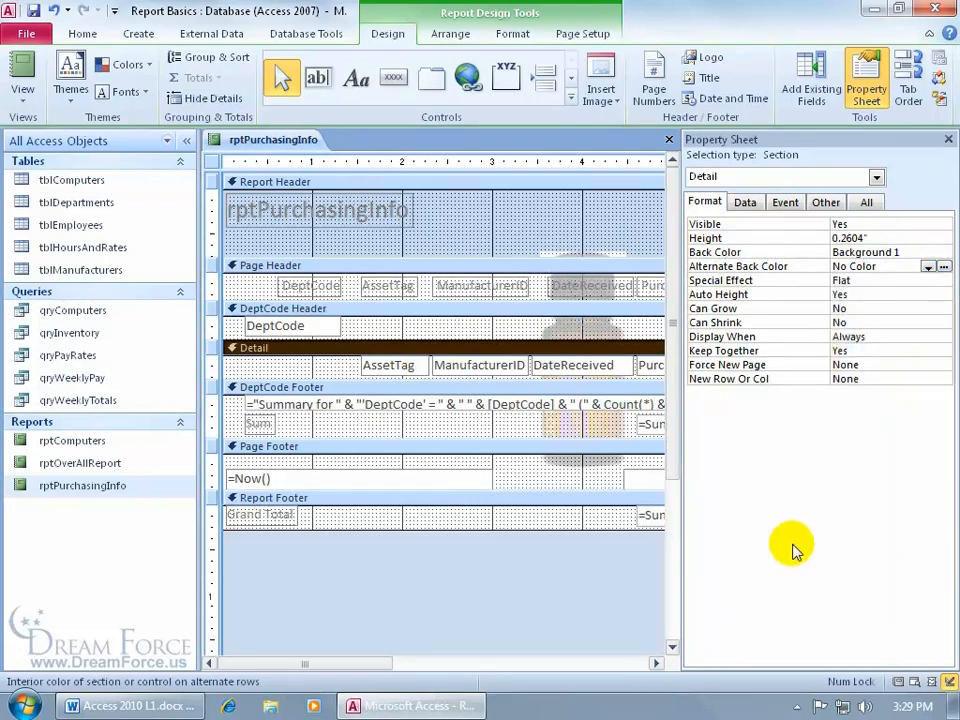
click(948, 139)
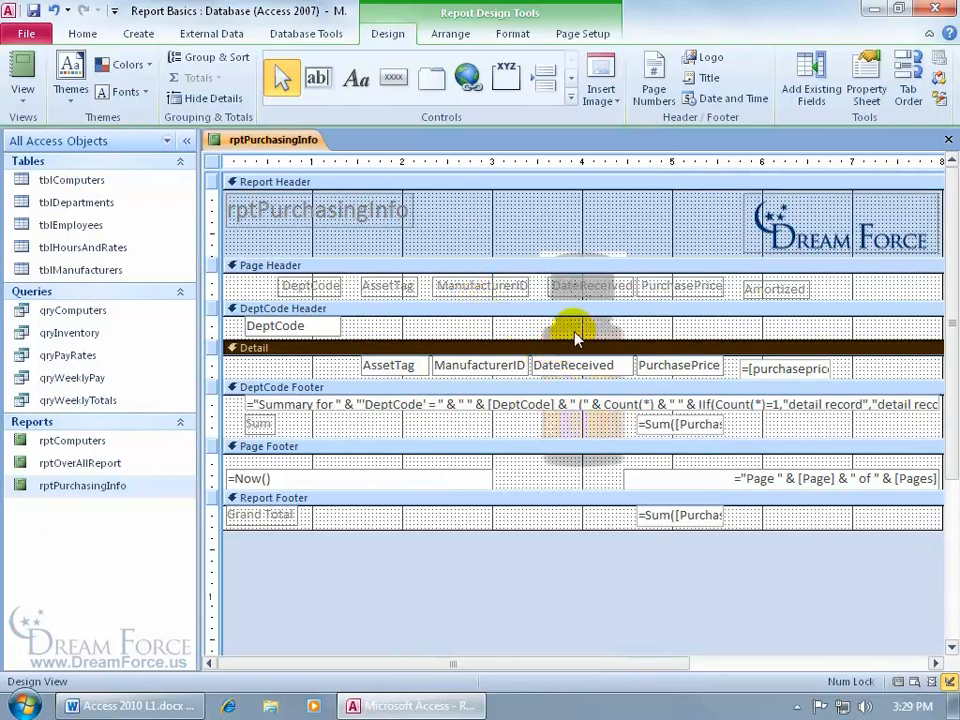
- Select the controls from the DeptCode row through the DeptCode Footer and show their properties
click(212, 325)
drag(212, 325, 201, 423)
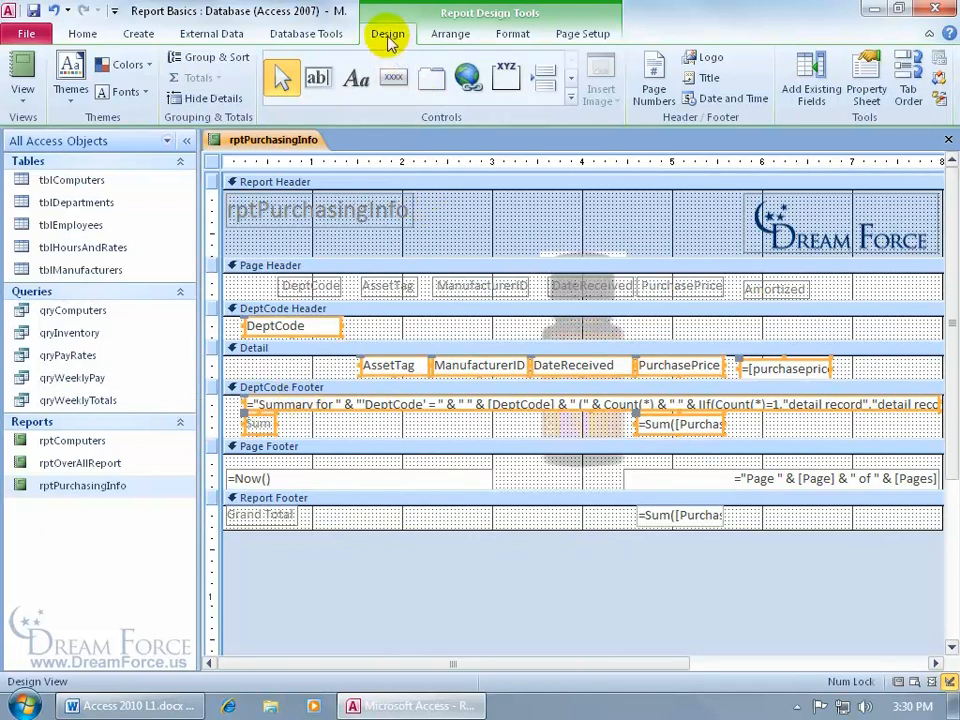
click(866, 95)
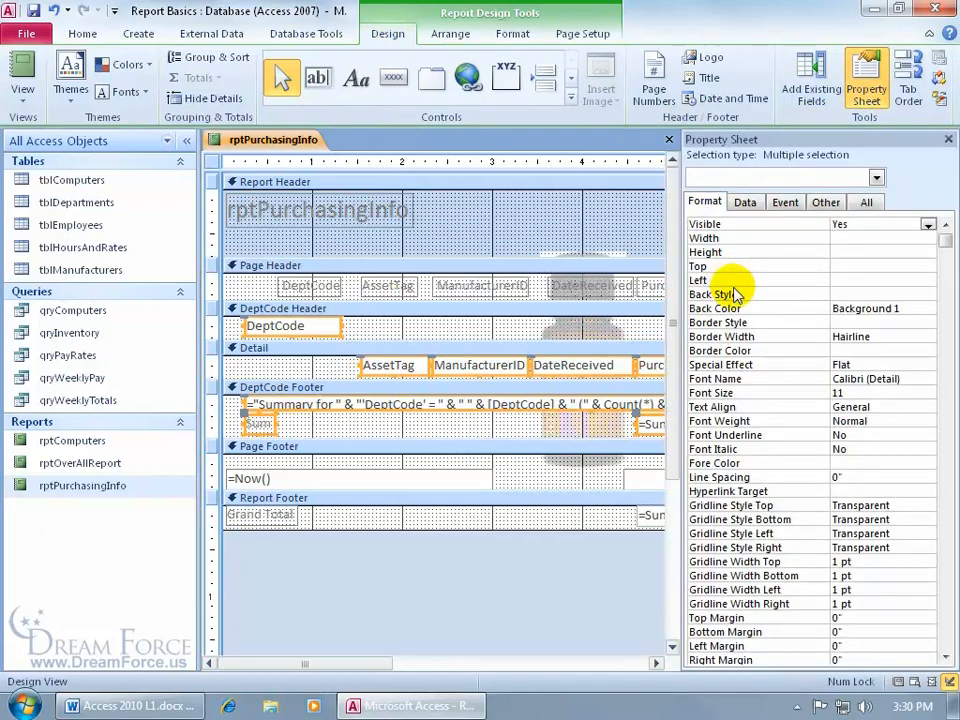
- Set the selected controls' Back Style to Transparent and close the Property Sheet
click(845, 292)
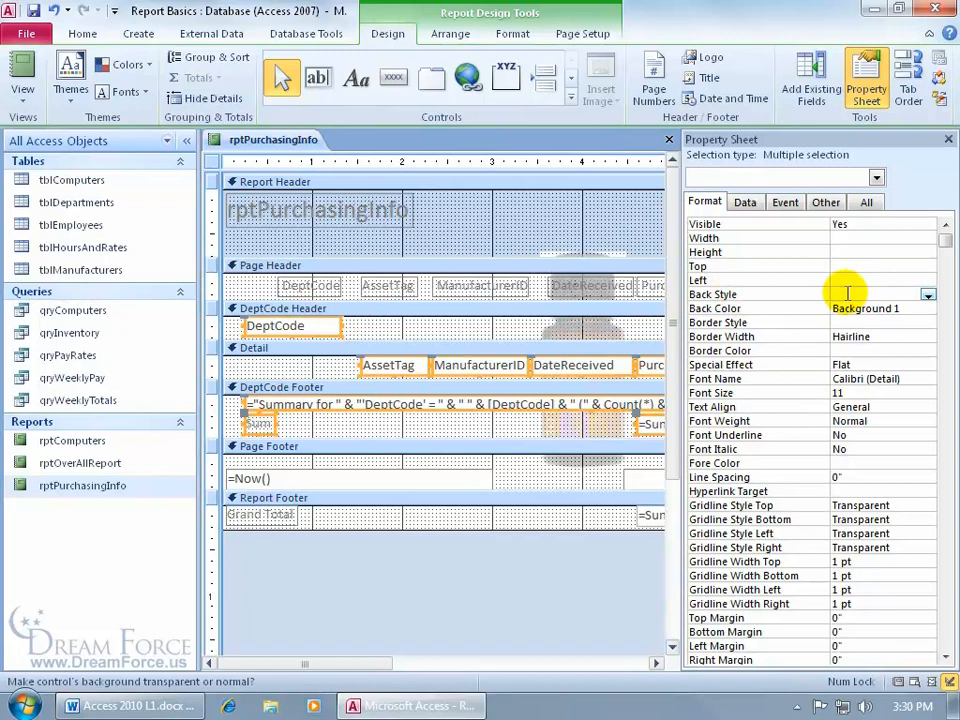
click(928, 295)
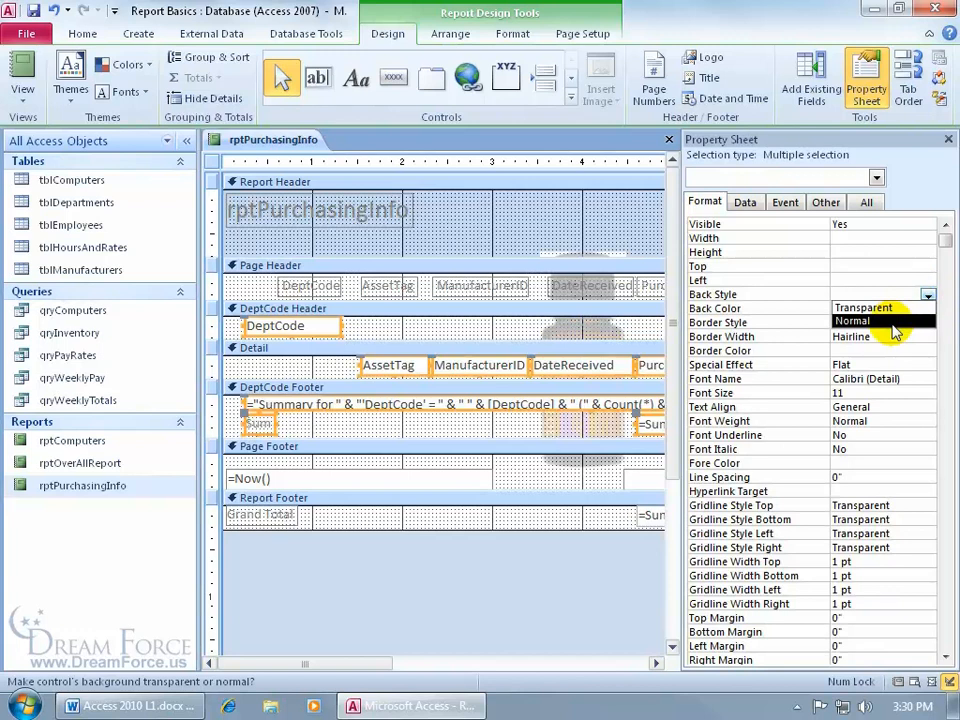
click(886, 308)
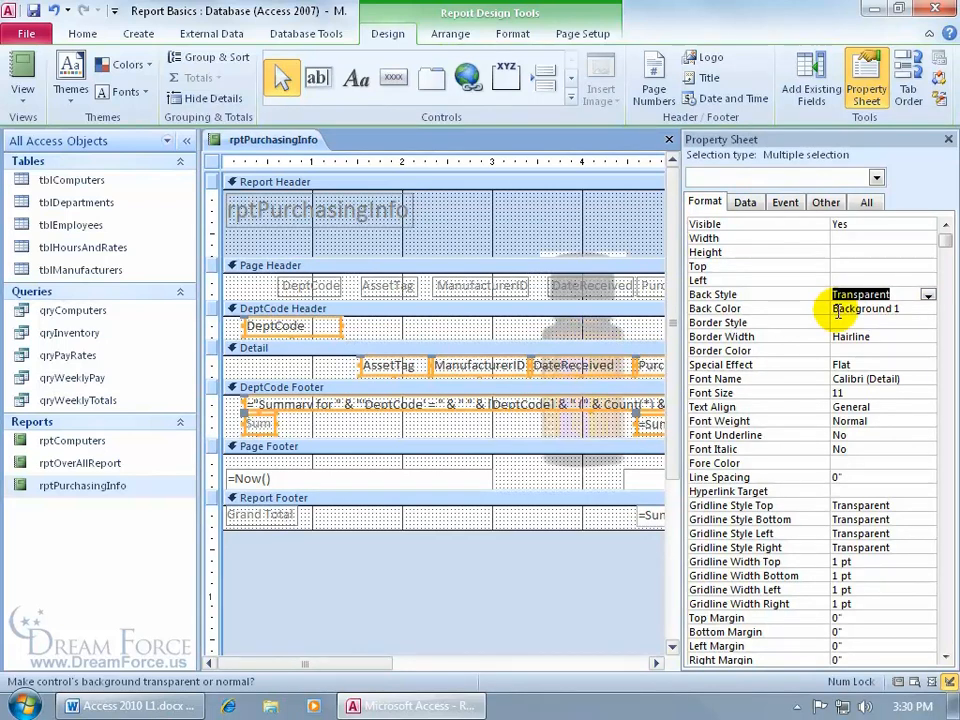
double_click(895, 294)
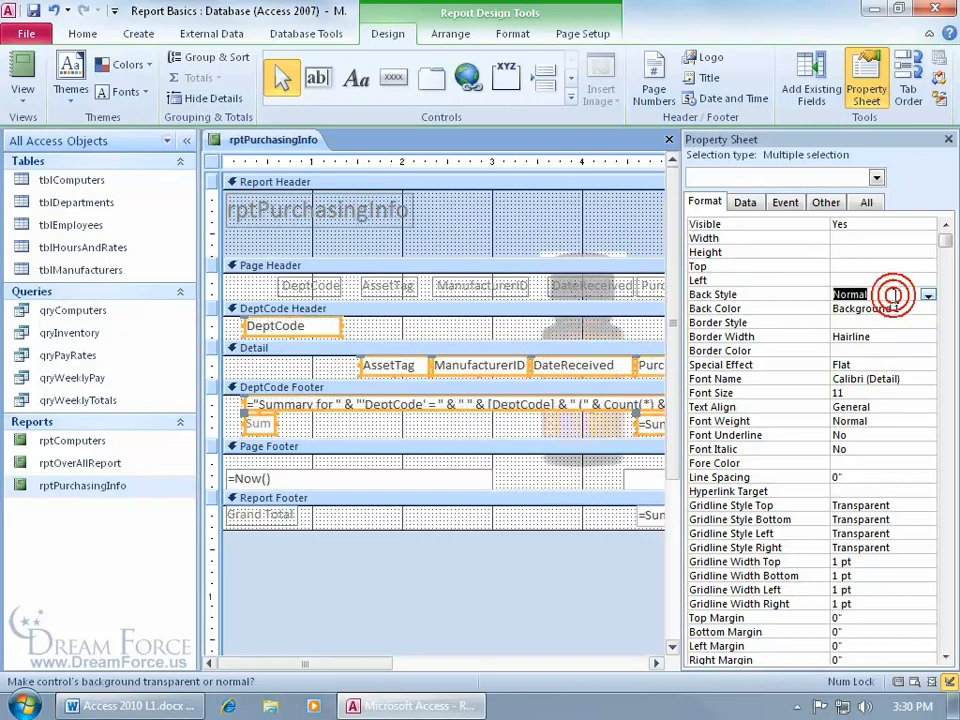
double_click(894, 294)
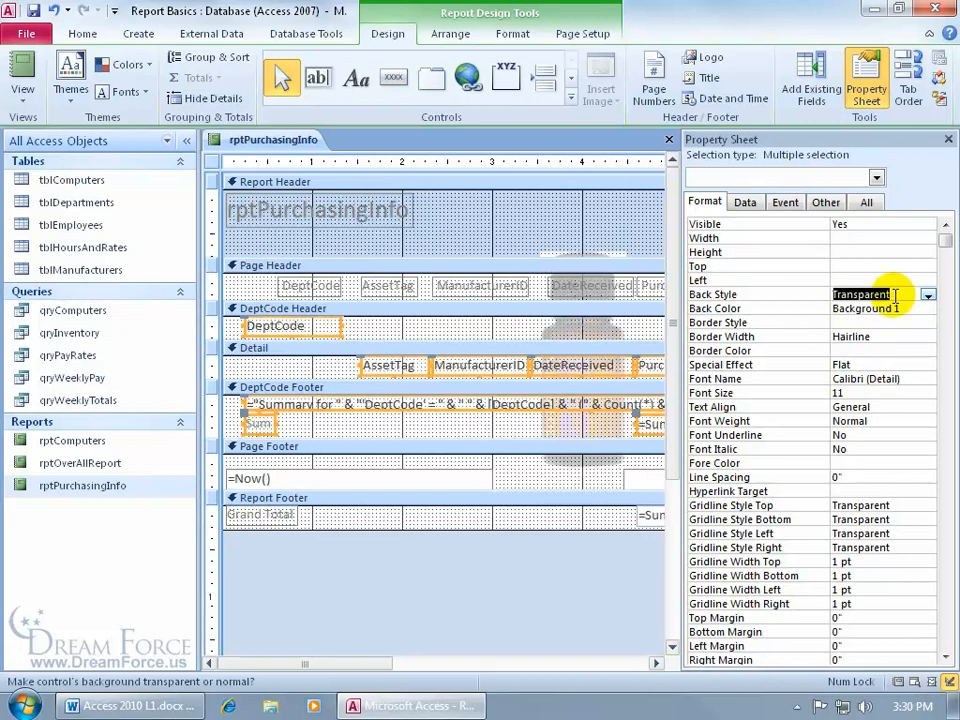
click(948, 140)
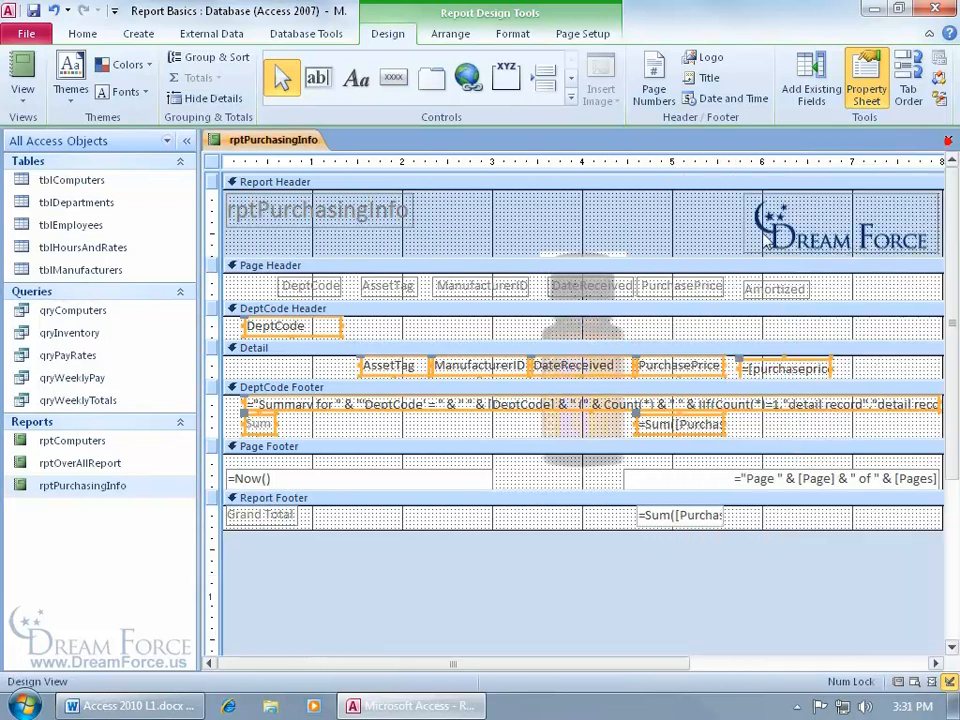
- Show rptPurchasingInfo in Print Preview on page 2, zooming out and back to 100%
right_click(283, 150)
click(317, 287)
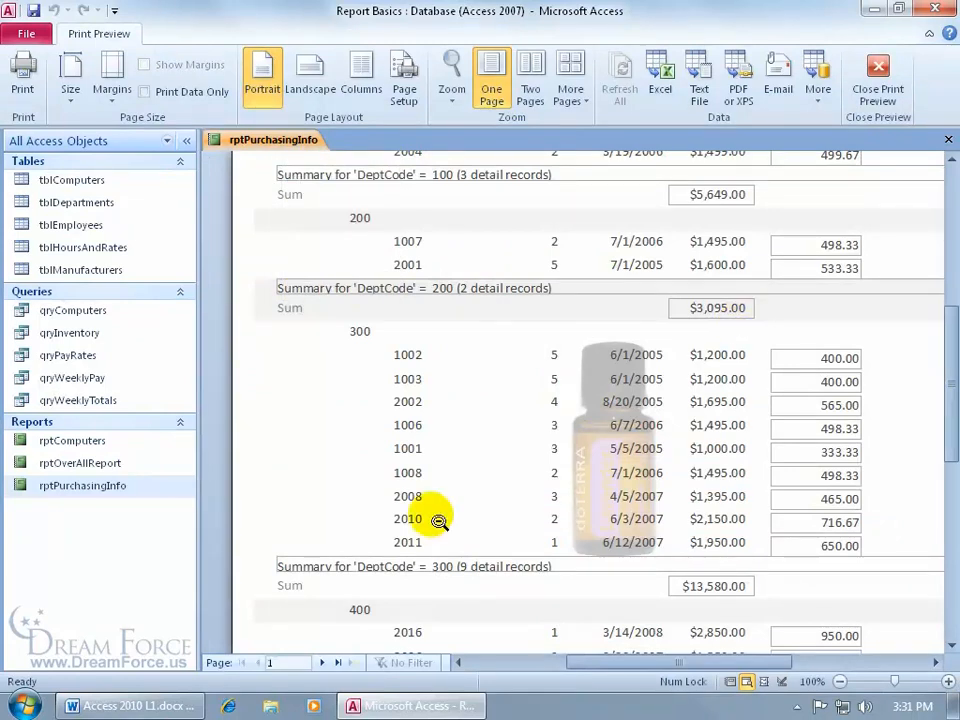
click(321, 662)
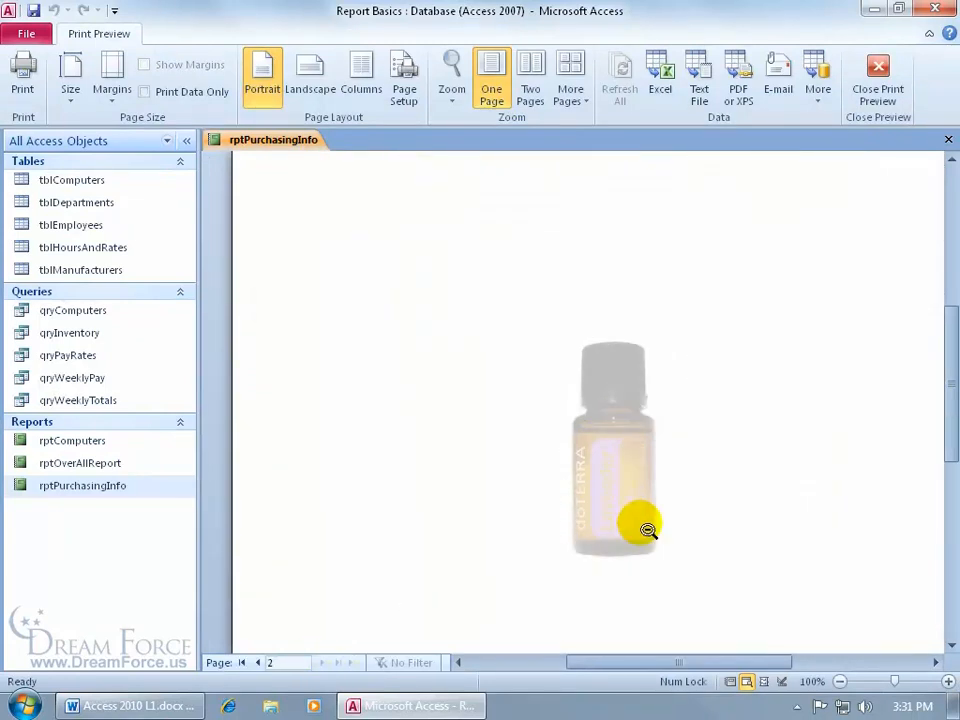
click(648, 424)
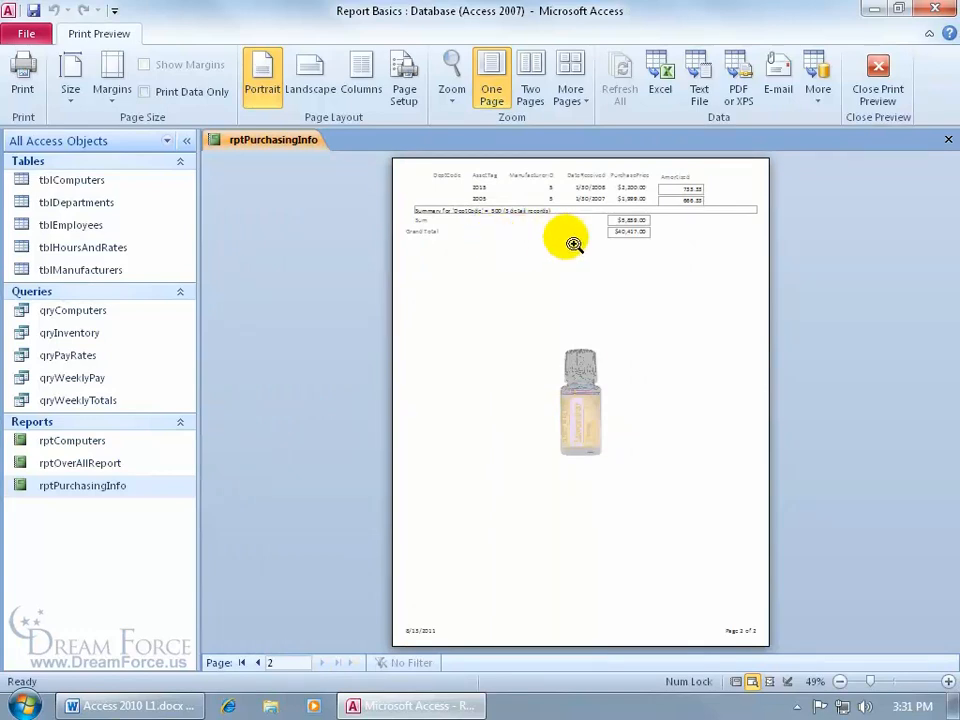
click(619, 411)
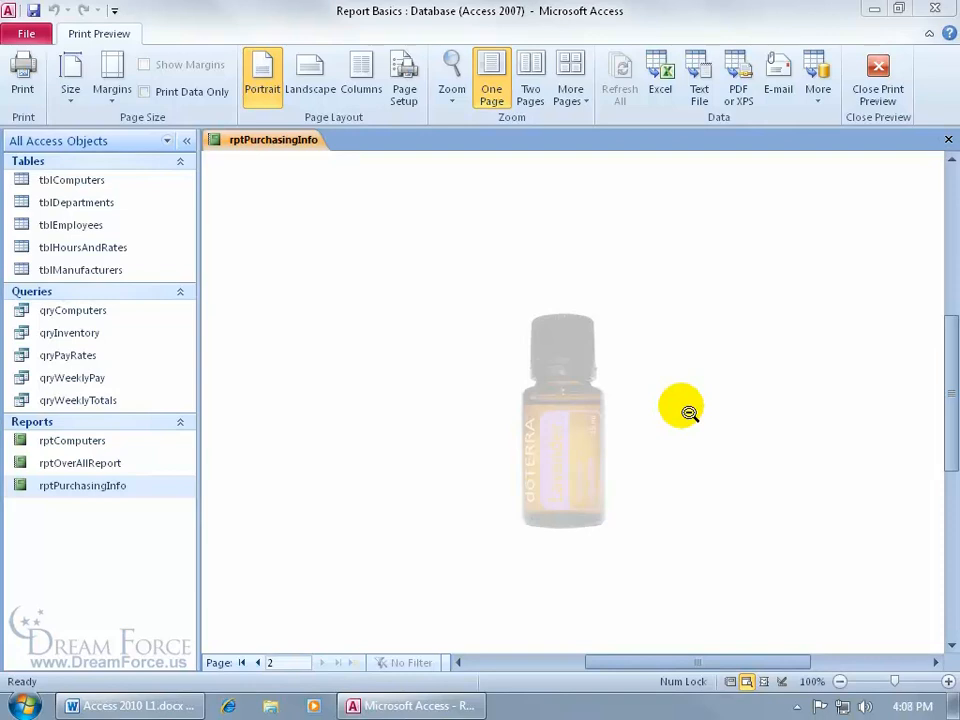
- Return rptPurchasingInfo to Design View and start a new hyperlink in the report header
right_click(482, 186)
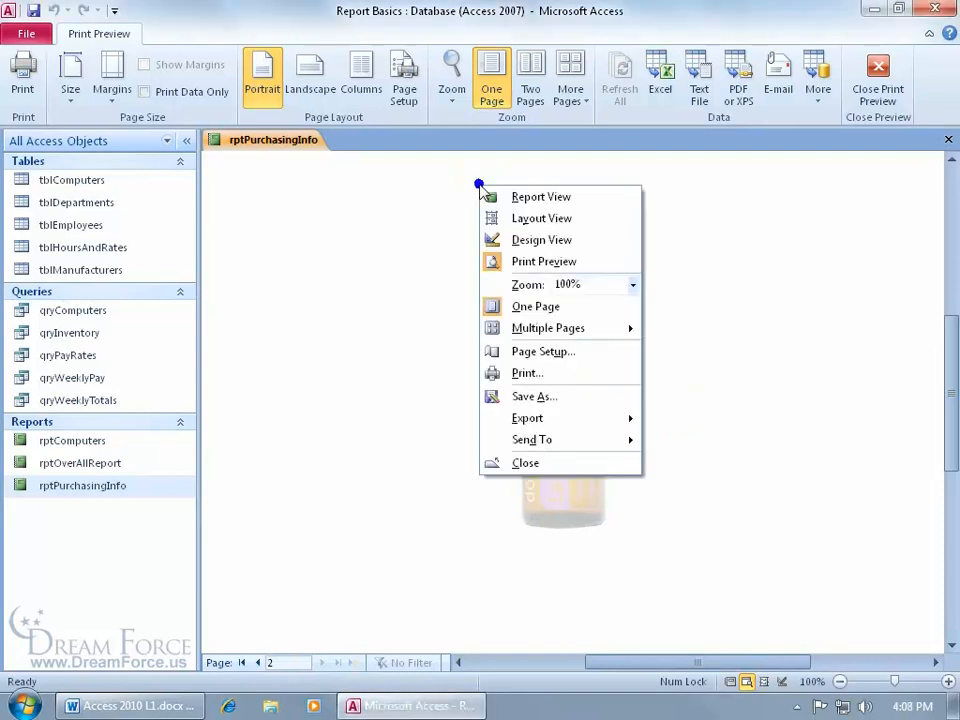
click(500, 240)
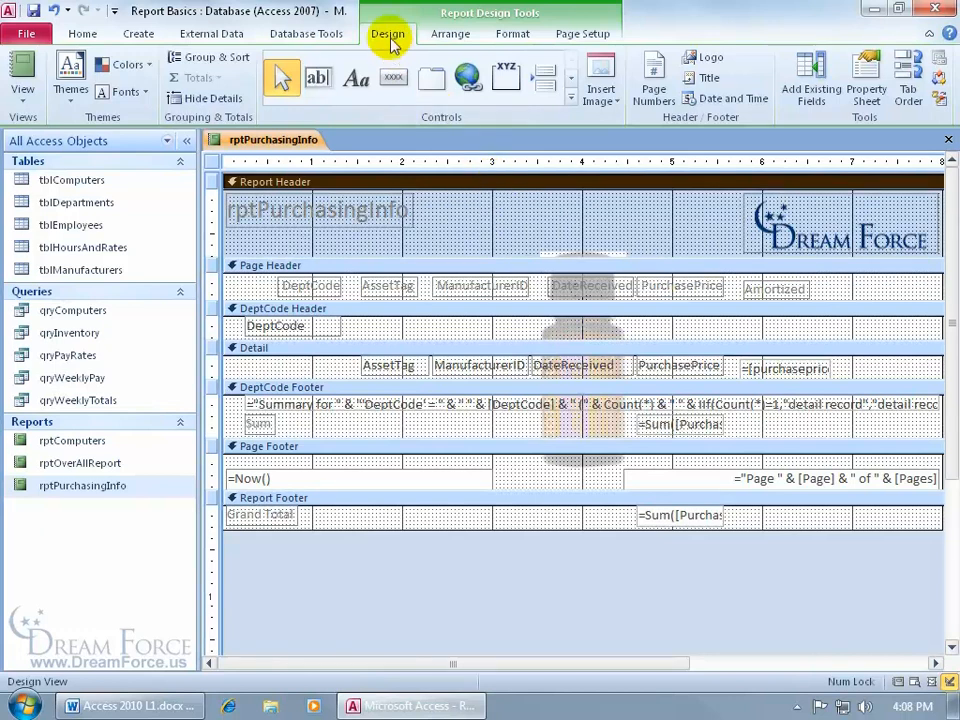
click(470, 80)
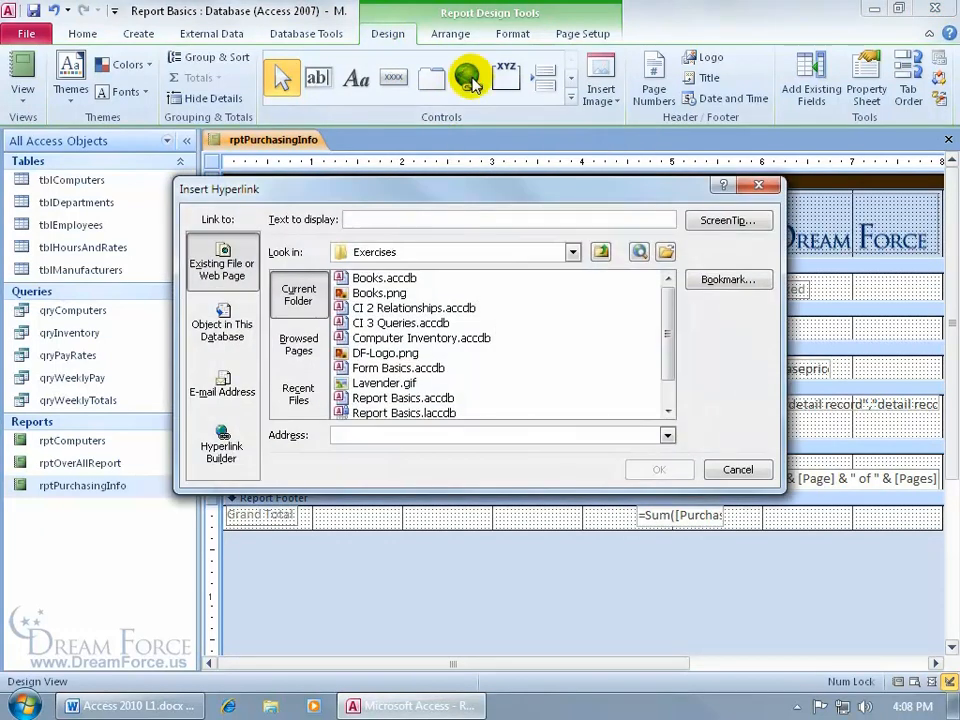
click(387, 433)
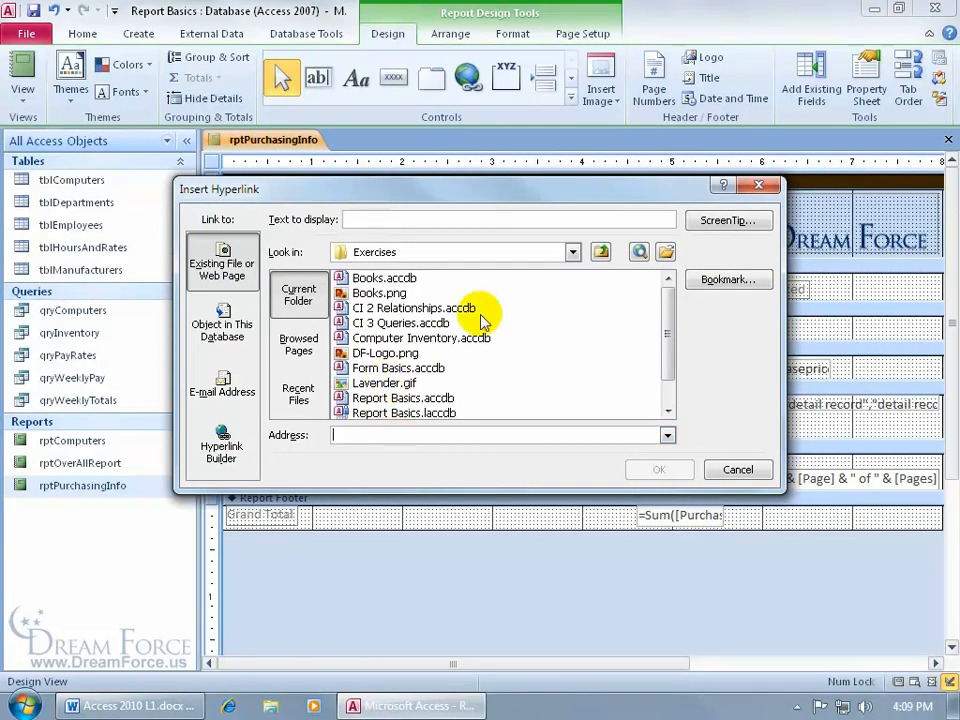
click(417, 219)
text(dreamforce)
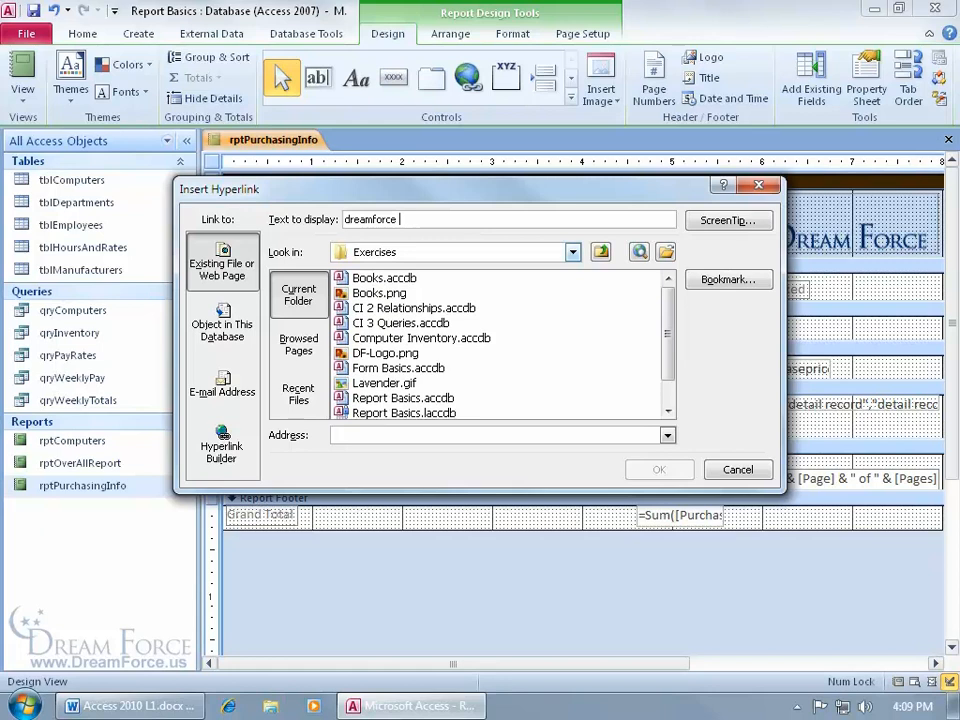
text(IPC #)
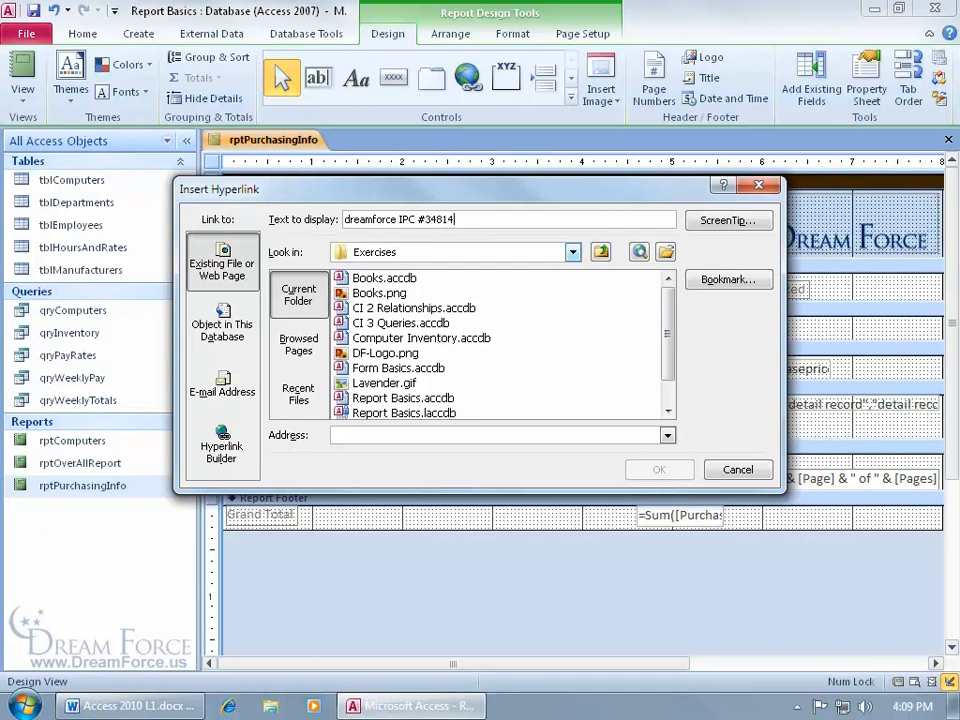
click(478, 435)
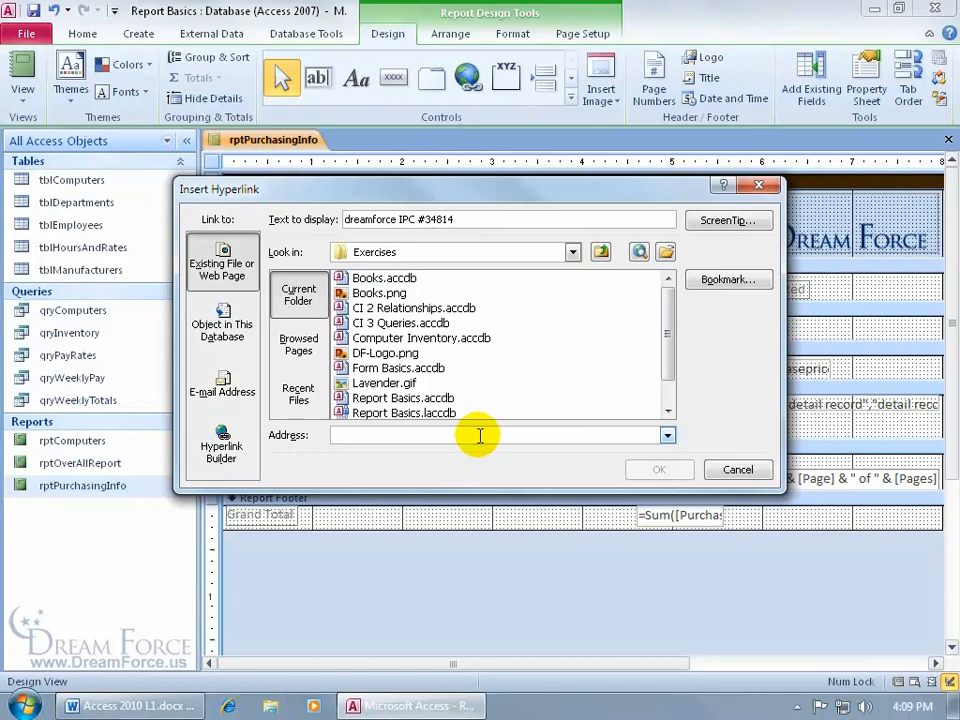
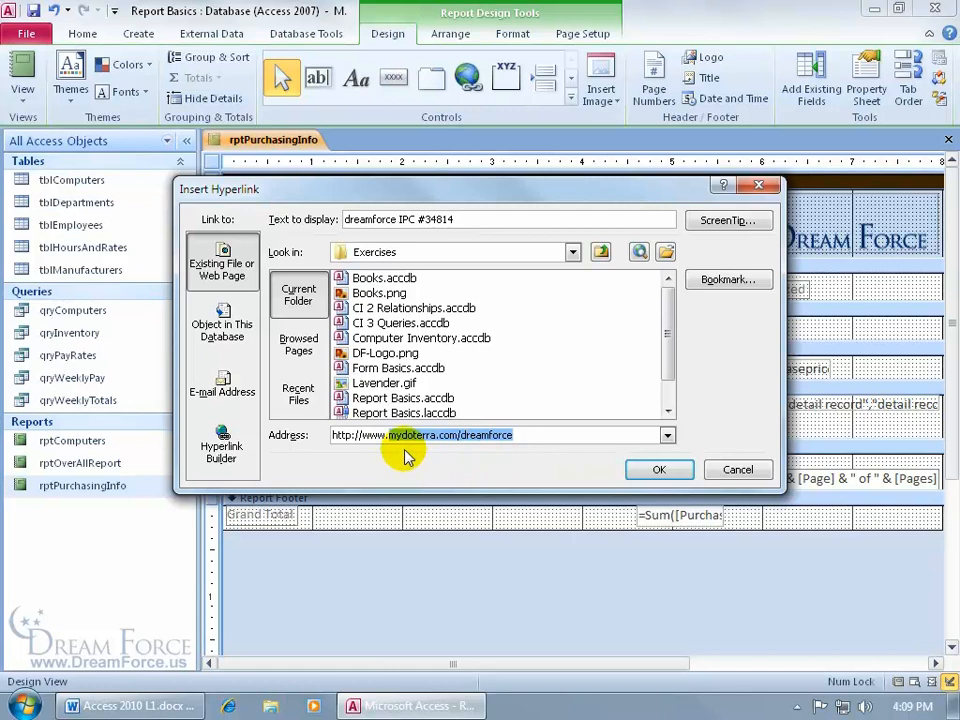
click(636, 470)
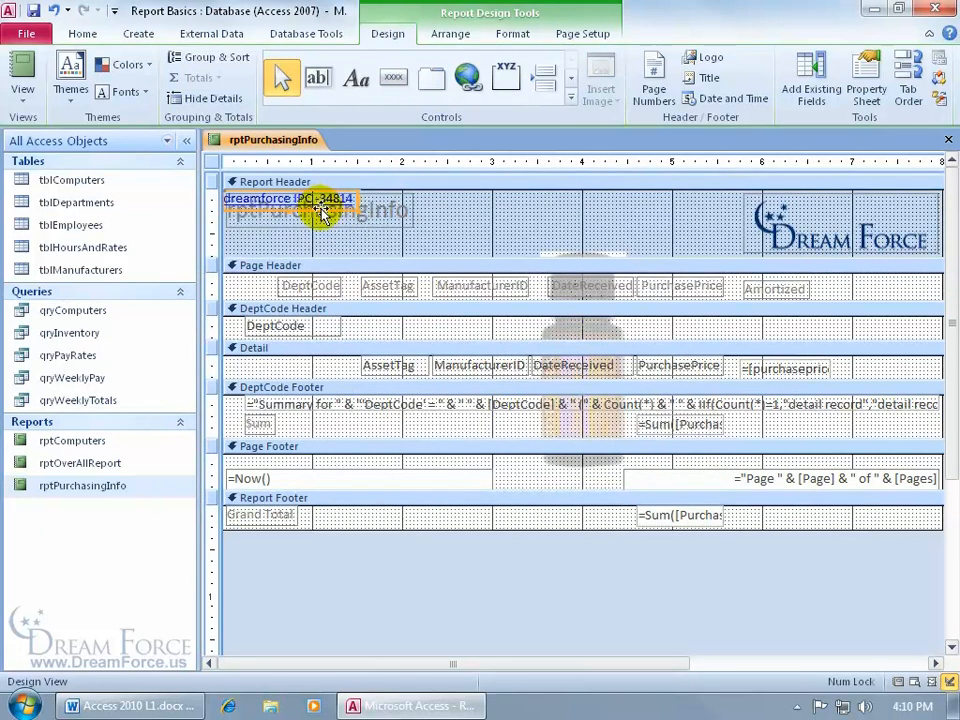
- Center the dreamforce hyperlink in the header, check page 2 in Print Preview, then switch to Report View
drag(322, 213, 606, 214)
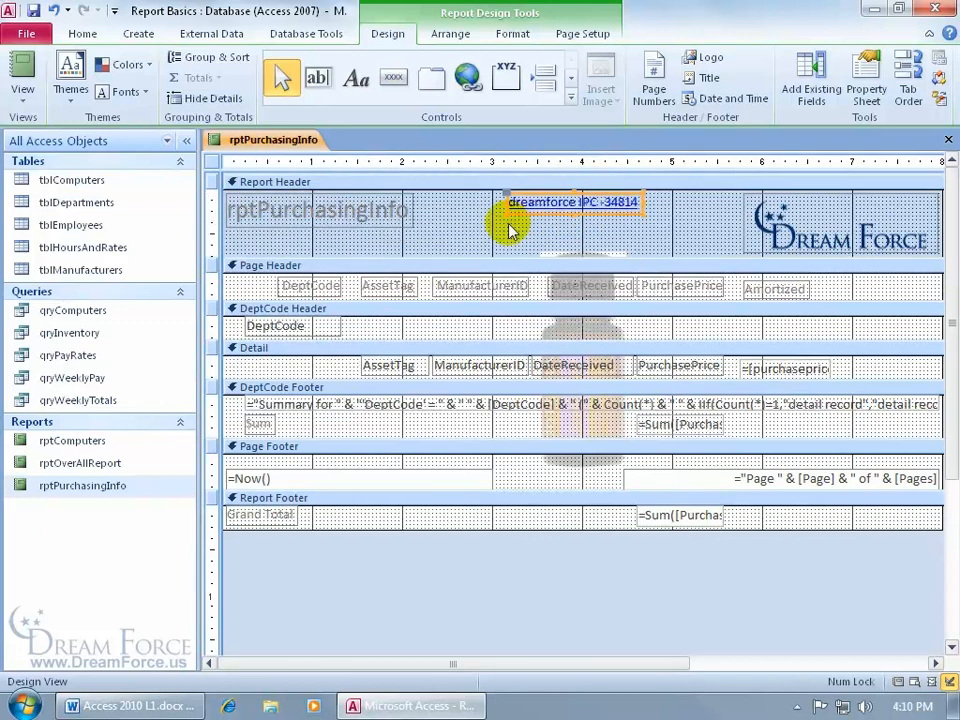
right_click(302, 142)
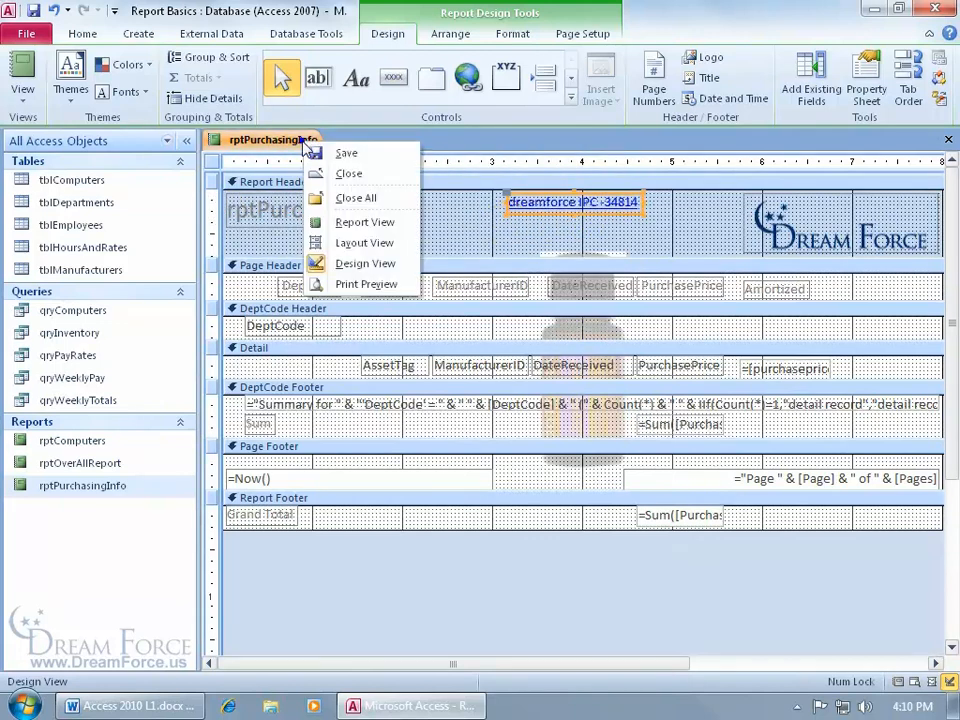
click(349, 287)
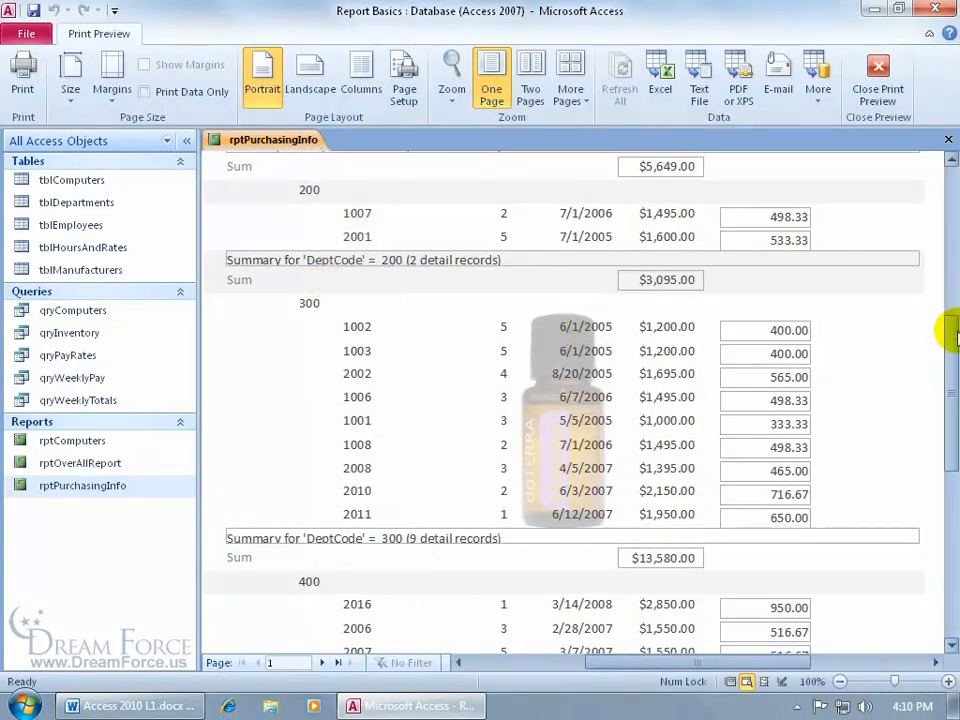
scroll(950, 333, up, 5)
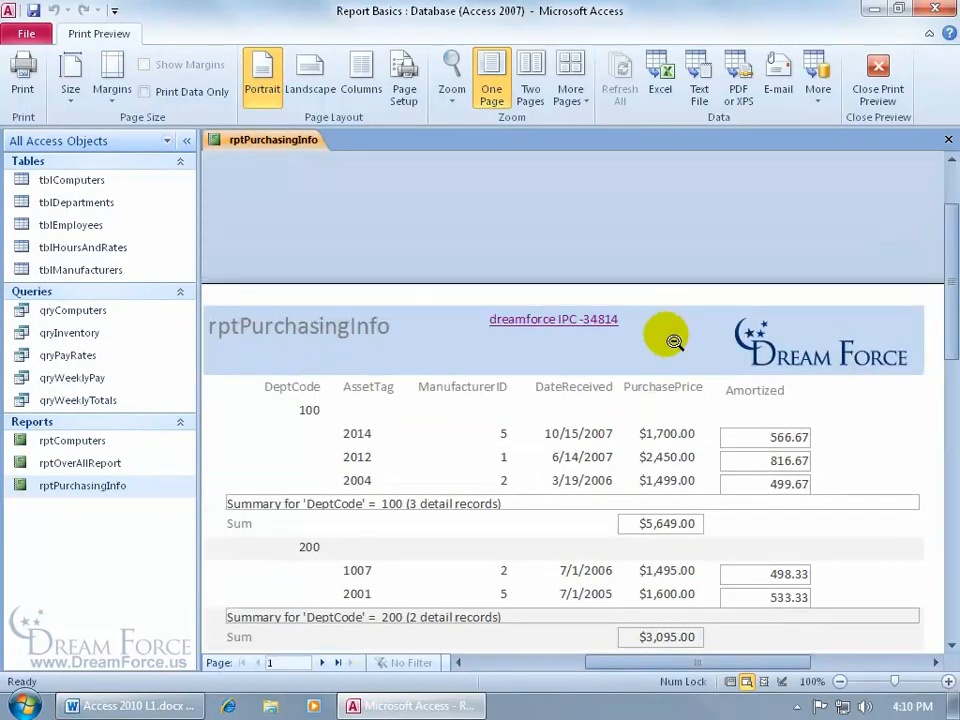
click(321, 662)
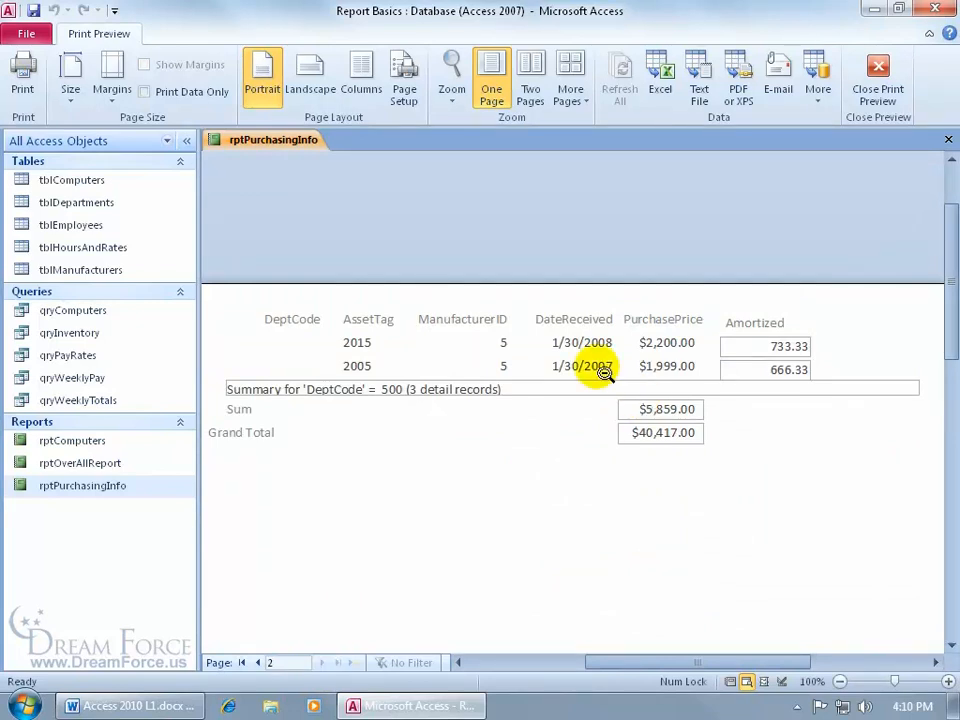
right_click(510, 328)
click(568, 341)
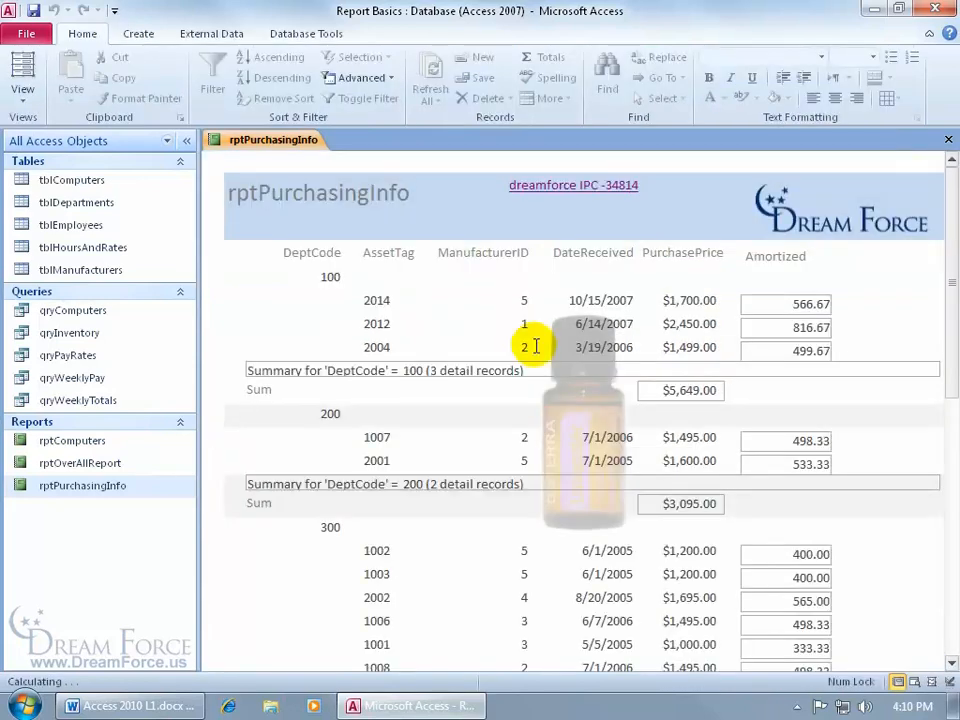
click(543, 185)
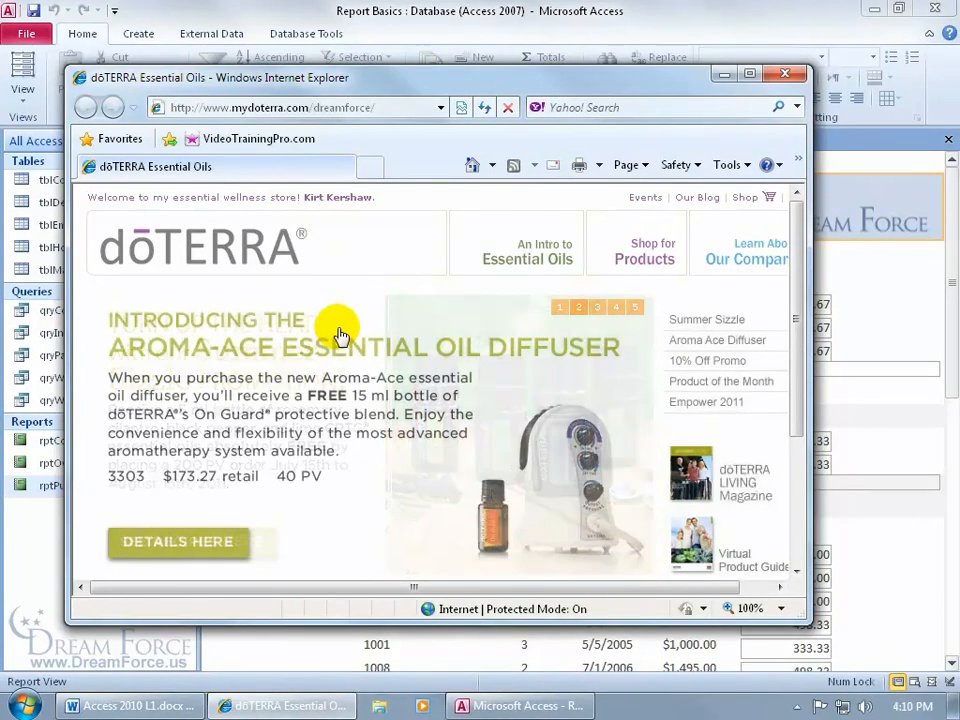
- Go to the doTERRA site's contact page
click(340, 200)
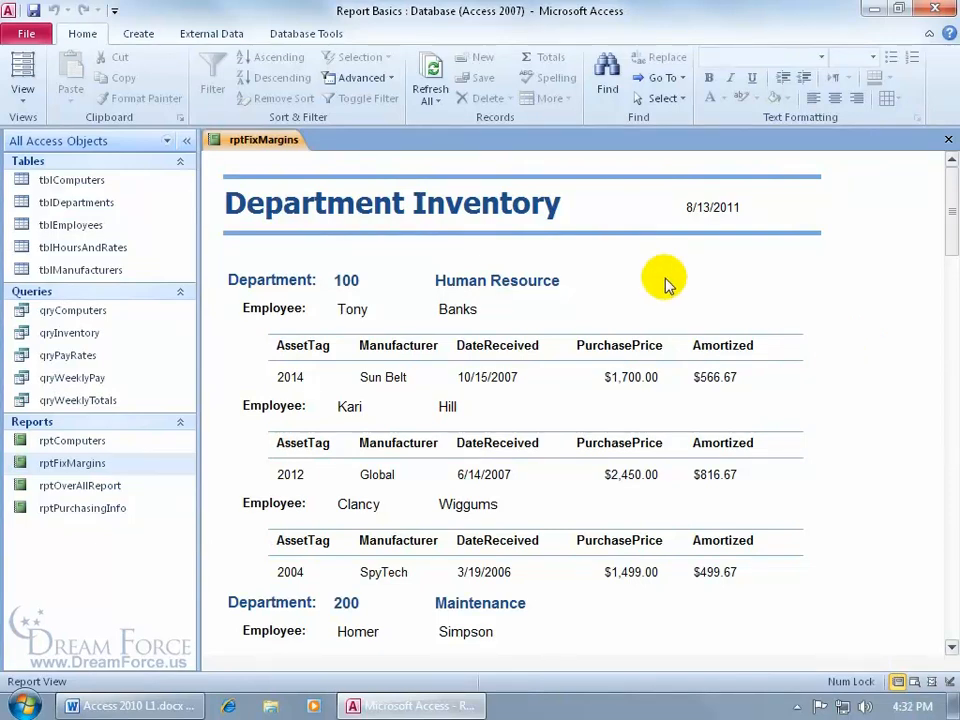
- Show rptFixMargins in Print Preview zoomed out, paging through pages 2, 3 and 4
drag(945, 208, 911, 270)
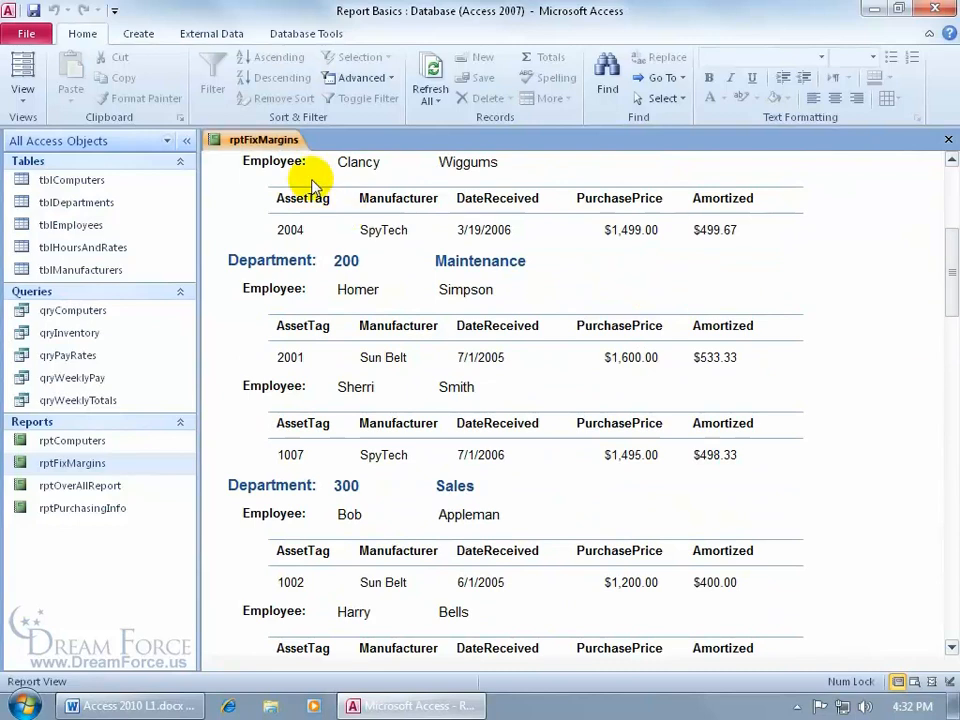
right_click(255, 145)
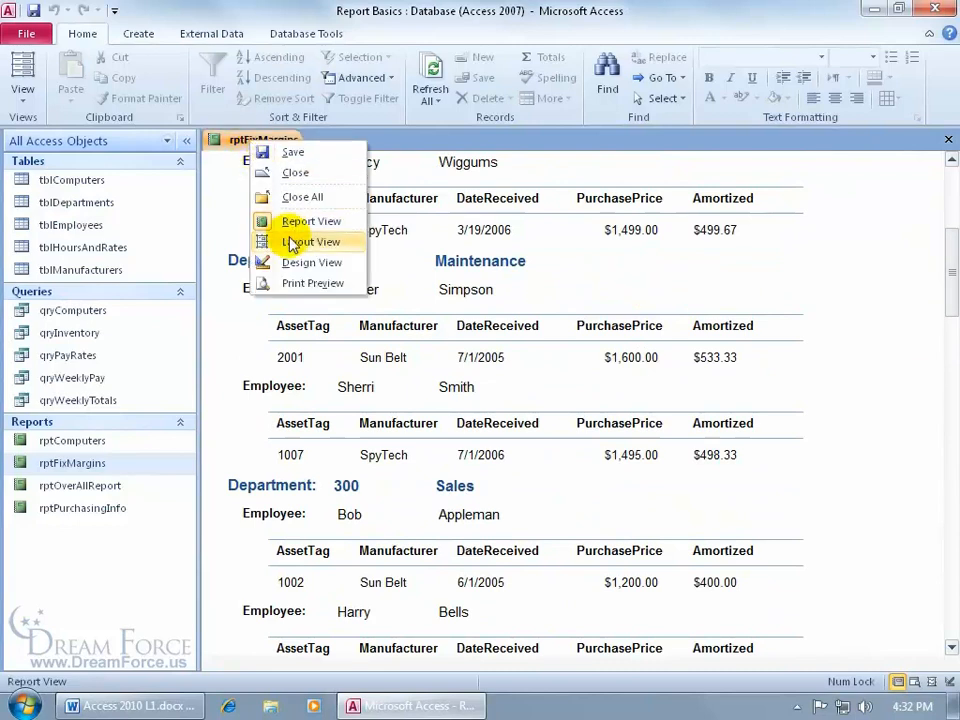
click(295, 284)
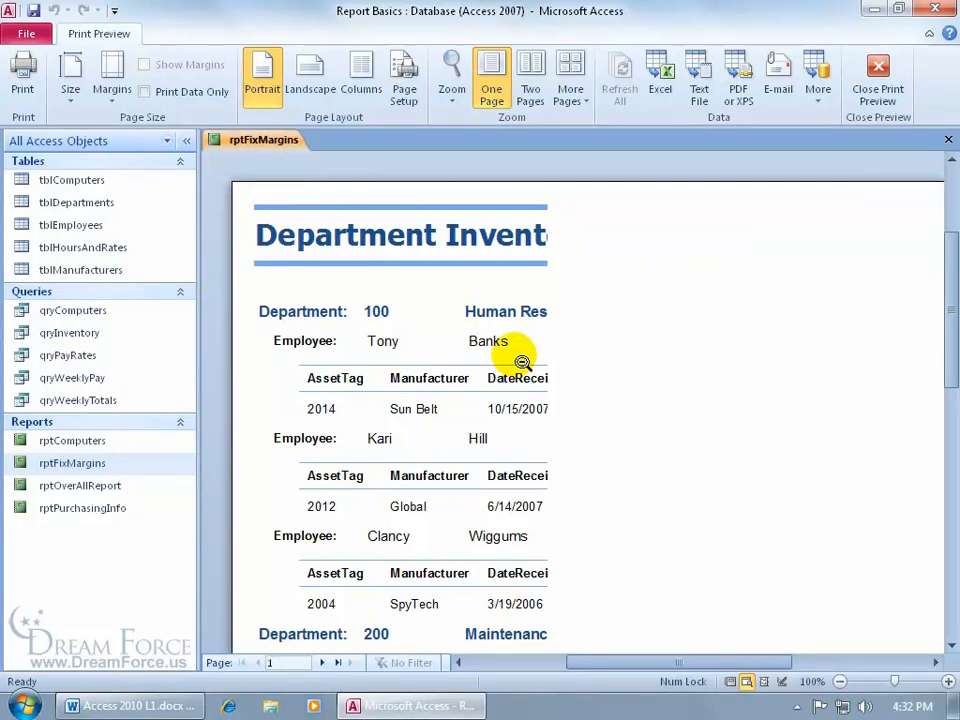
click(525, 368)
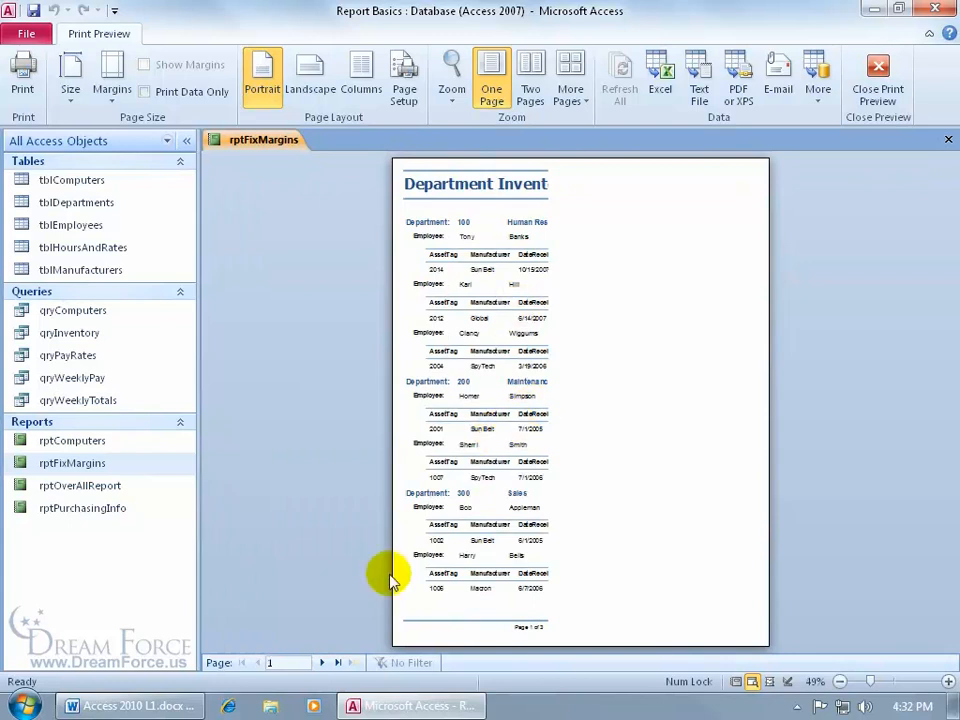
click(321, 663)
click(321, 663)
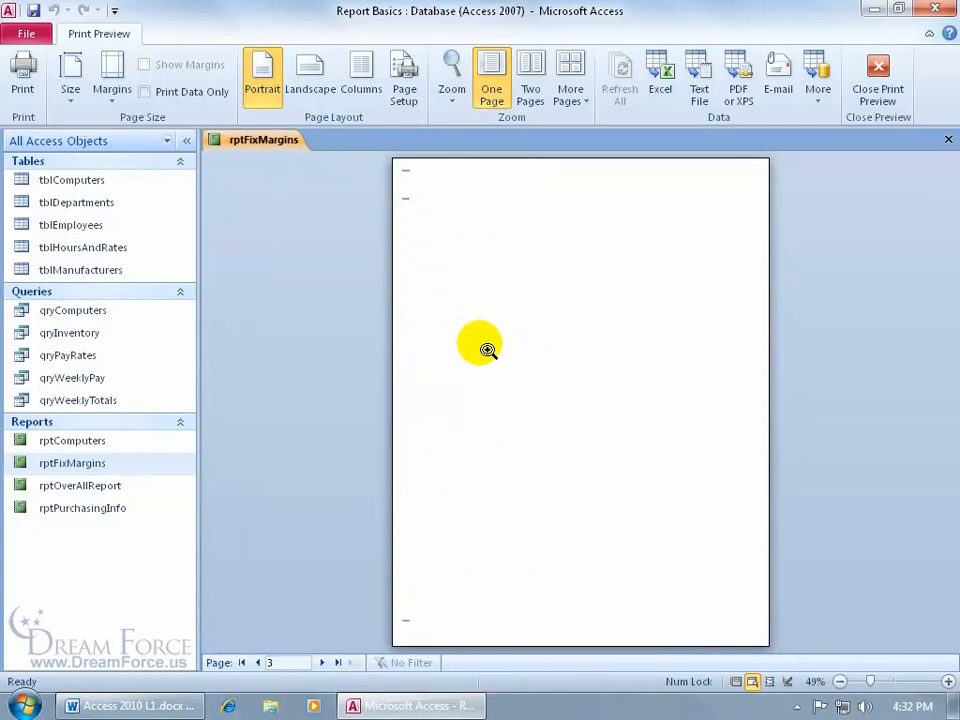
click(321, 663)
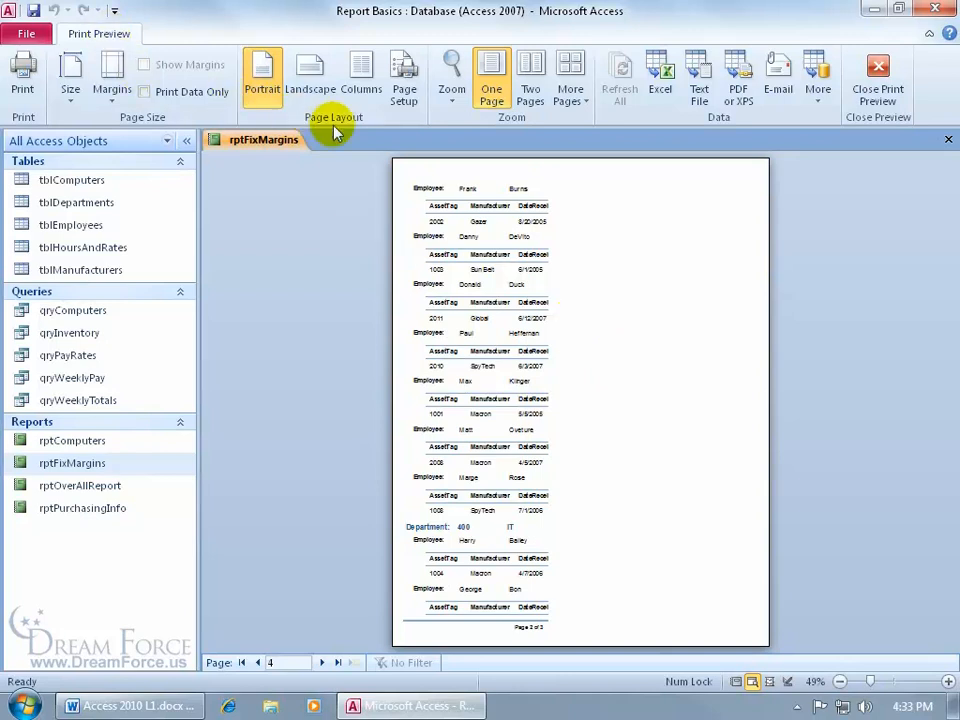
- In Page Setup, change the rptFixMargins right margin to .15 and apply it
click(408, 94)
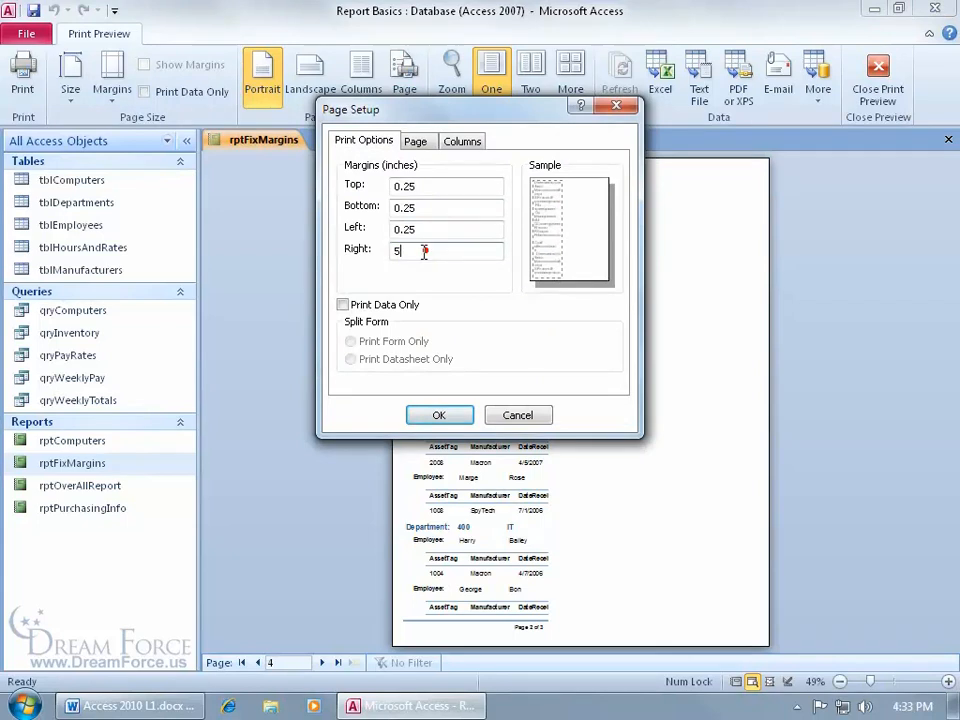
drag(427, 251, 381, 256)
text(.25)
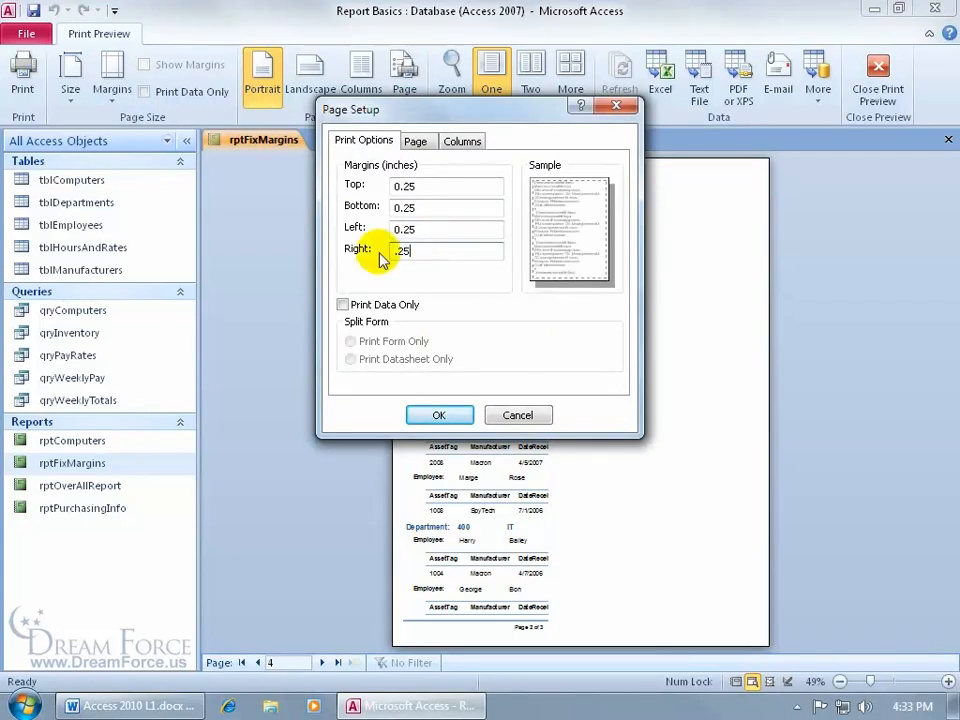
key(BackSpace)
key(BackSpace)
text(15)
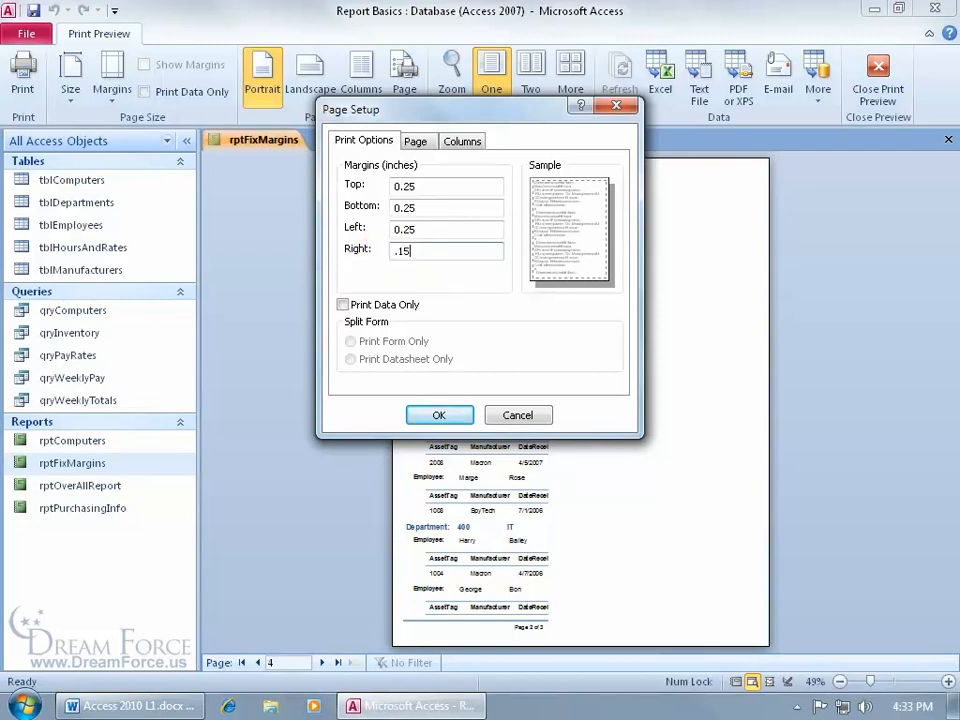
click(441, 414)
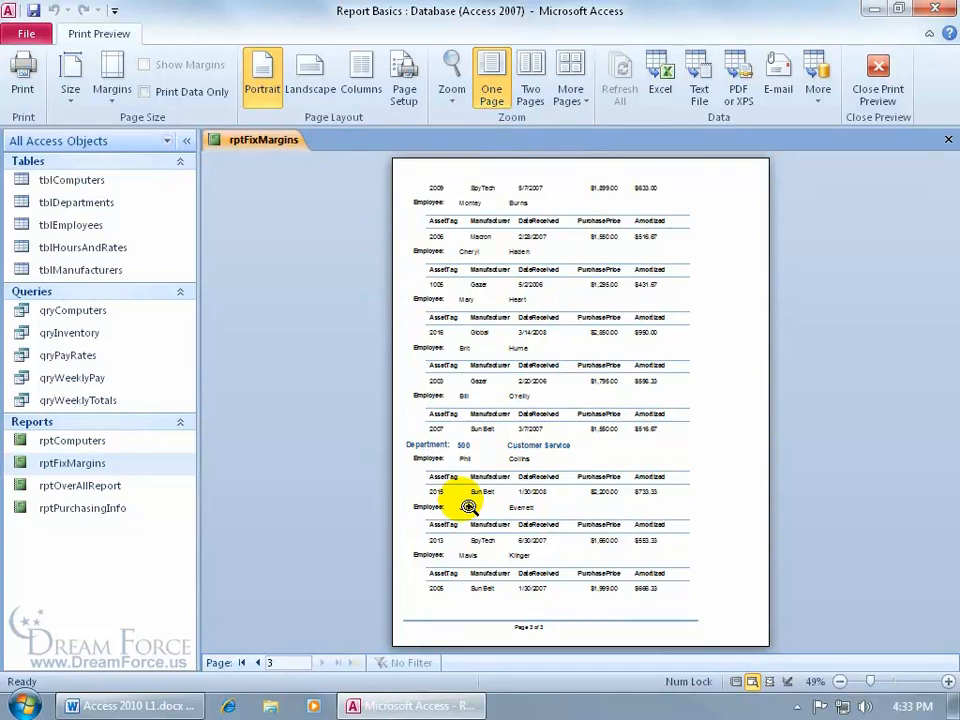
- Display the rptFixMargins preview as multiple pages side by side in one row
click(571, 98)
click(594, 125)
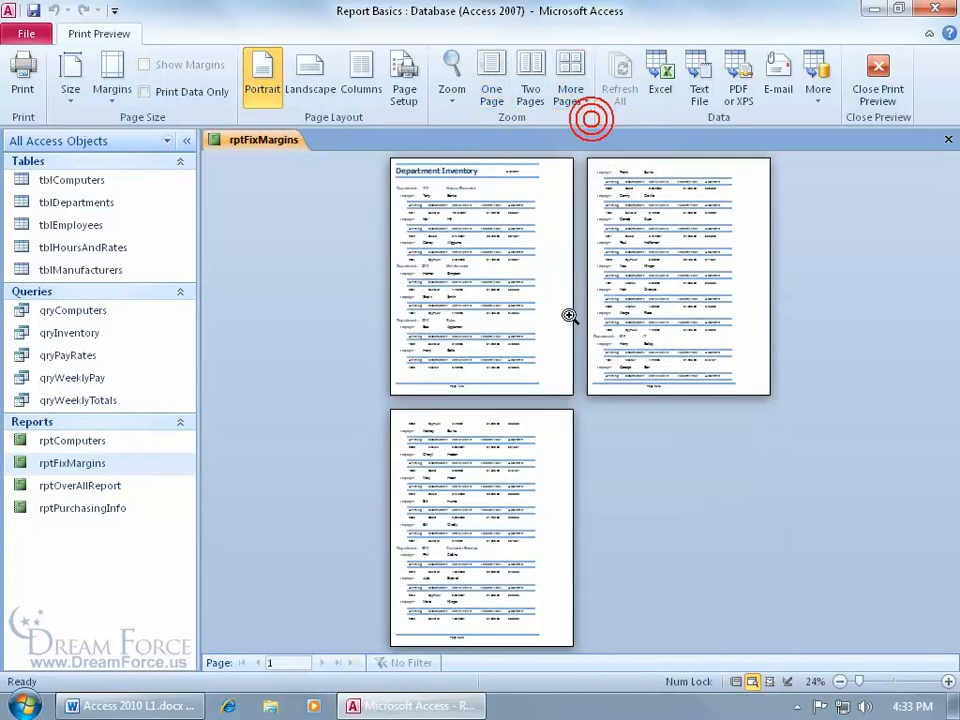
click(567, 95)
click(592, 148)
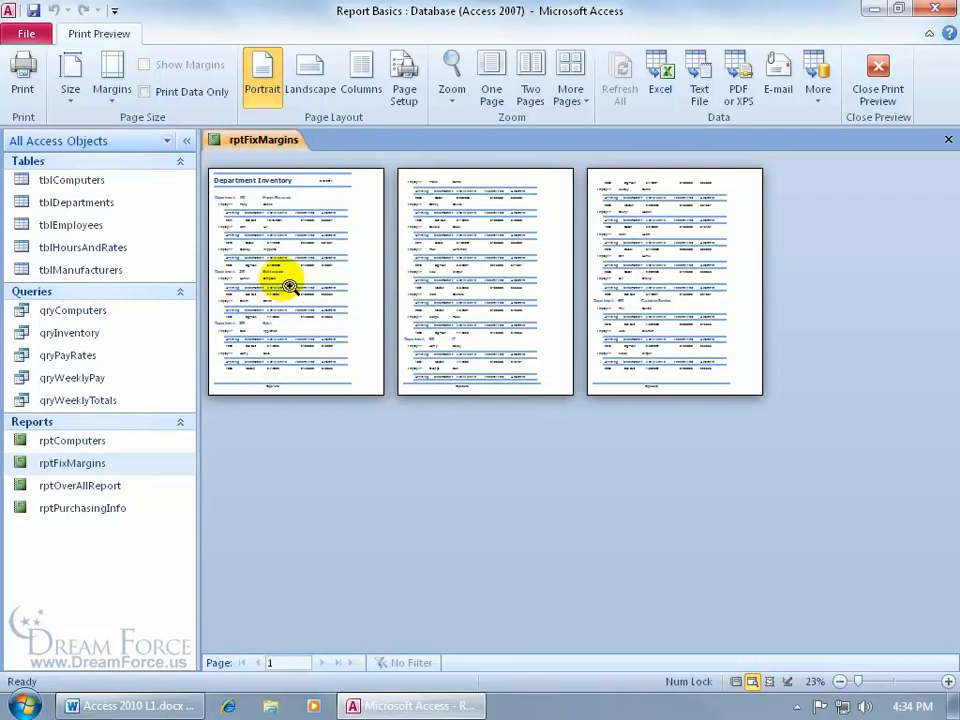
- Check the margins in Page Setup and close it without changes
click(404, 72)
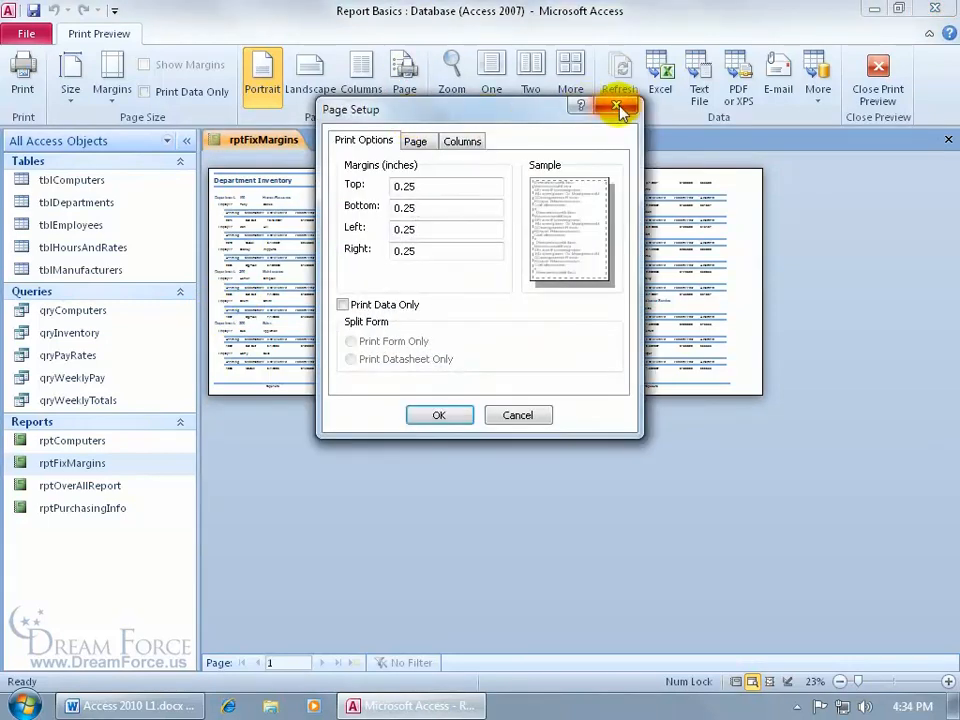
click(616, 106)
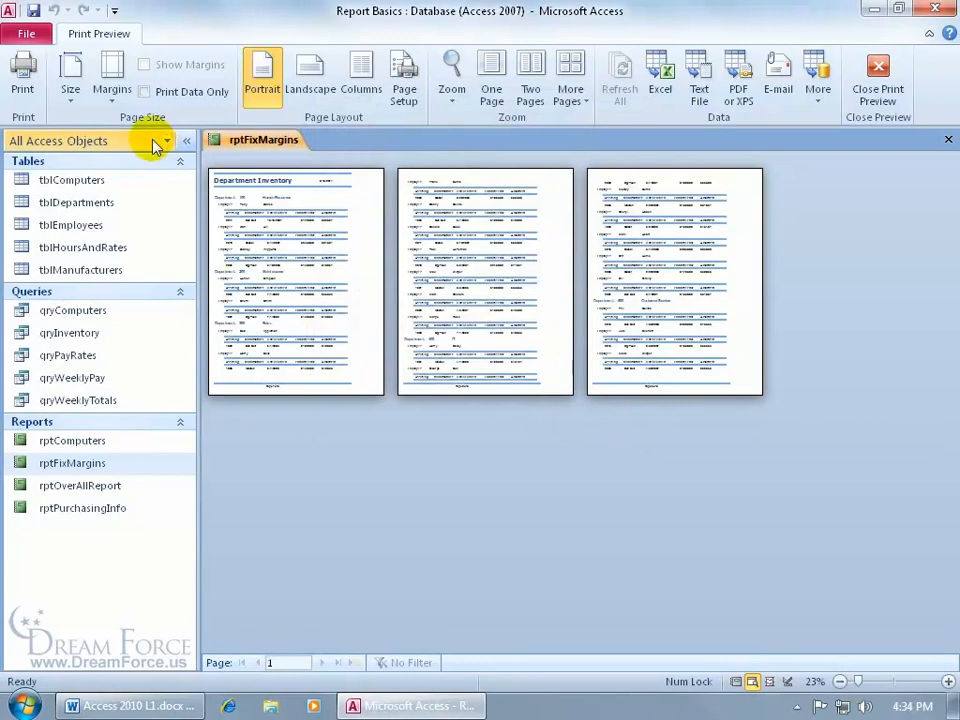
click(112, 92)
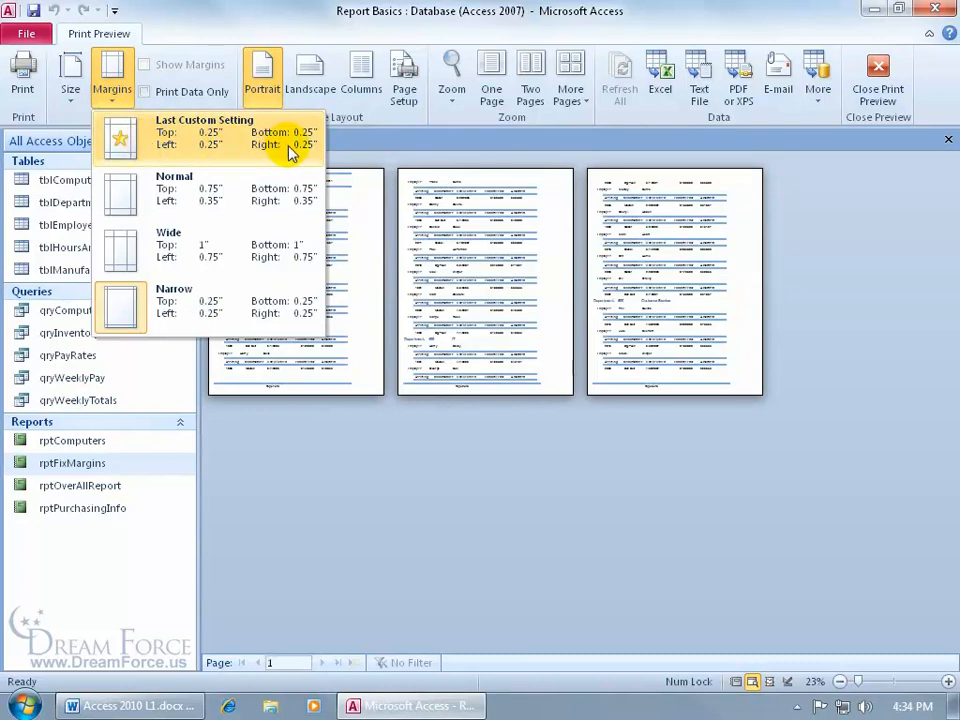
- Apply Wide margins and Landscape orientation to rptFixMargins, then close Print Preview
click(224, 260)
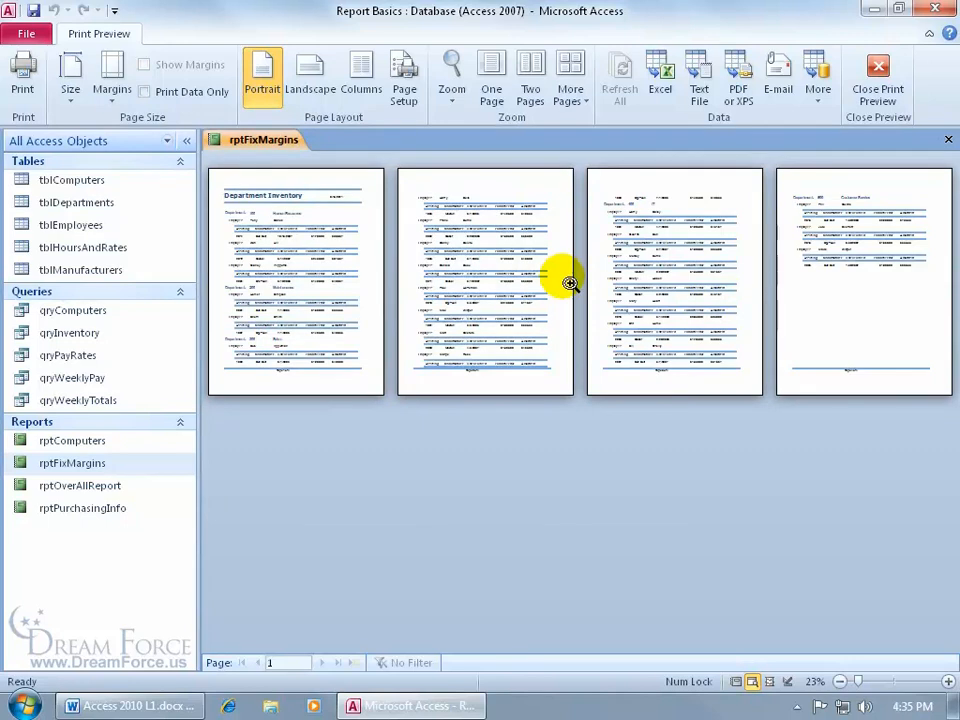
click(310, 88)
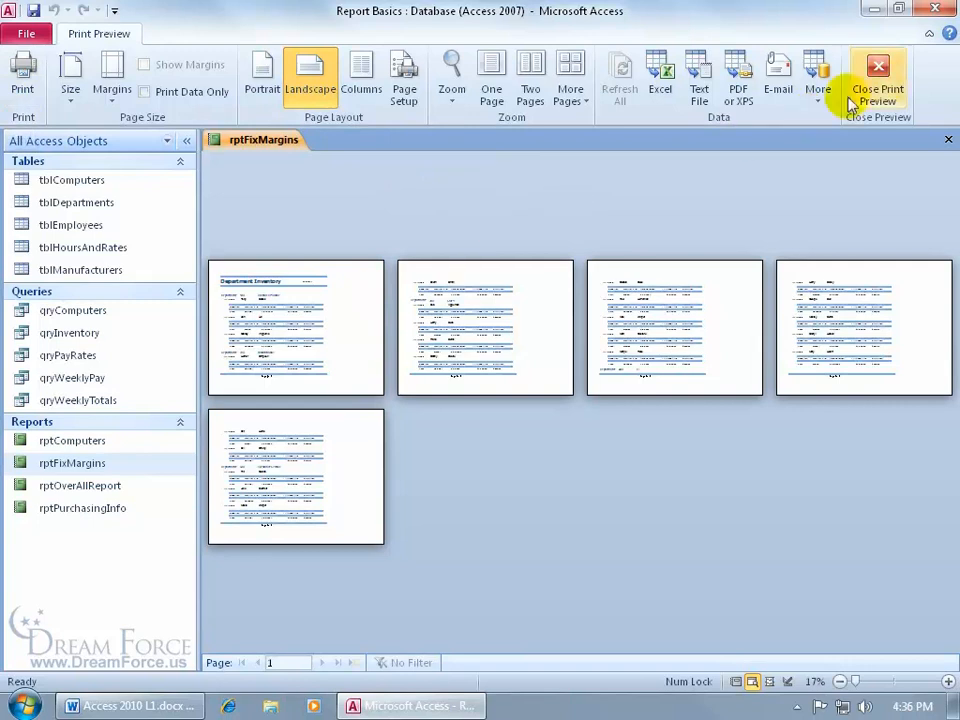
click(880, 84)
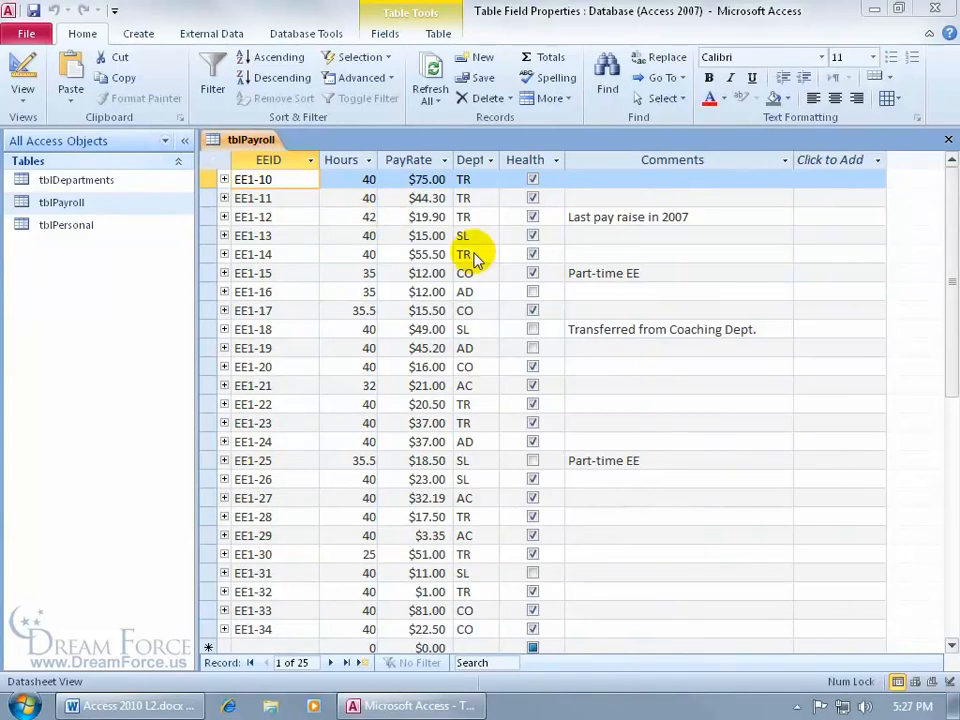
- Give tblPayroll's Dept field the > uppercase format and save the table
right_click(240, 140)
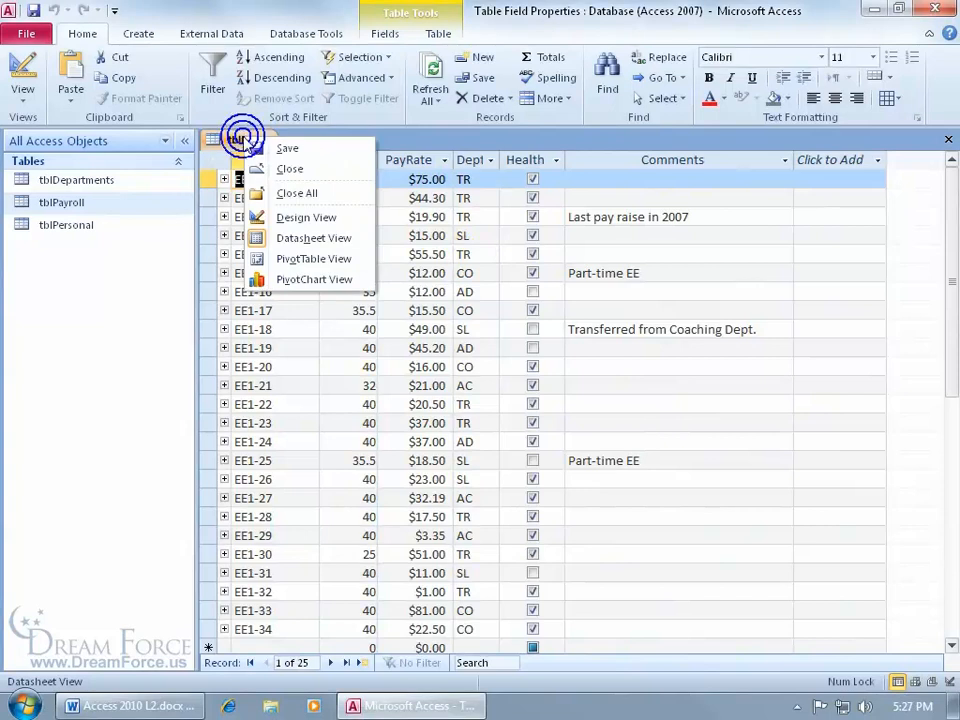
click(288, 220)
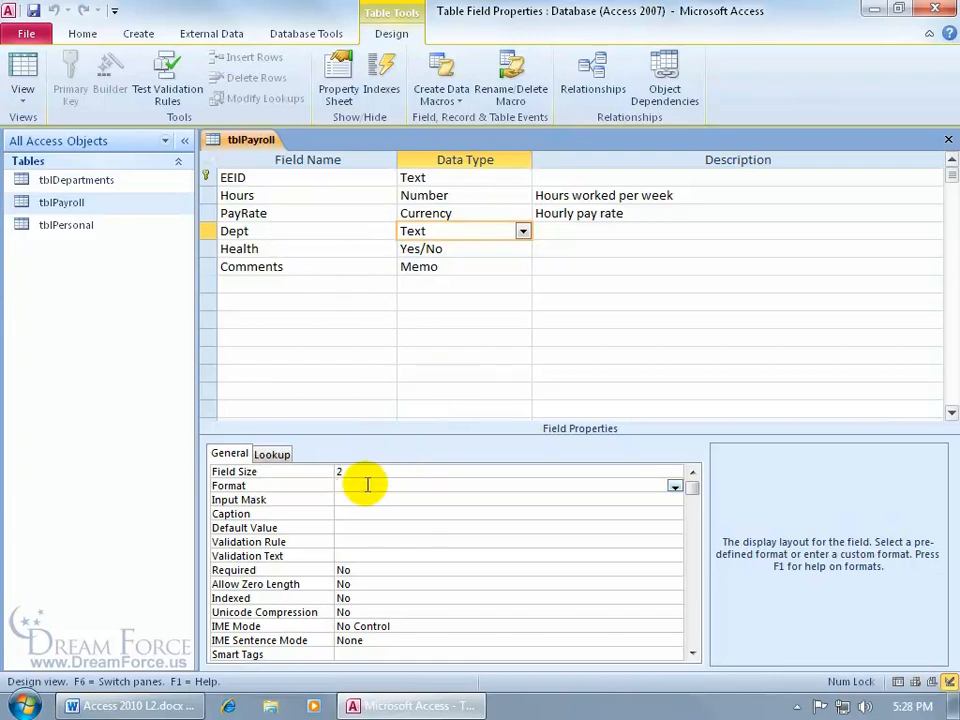
text(>)
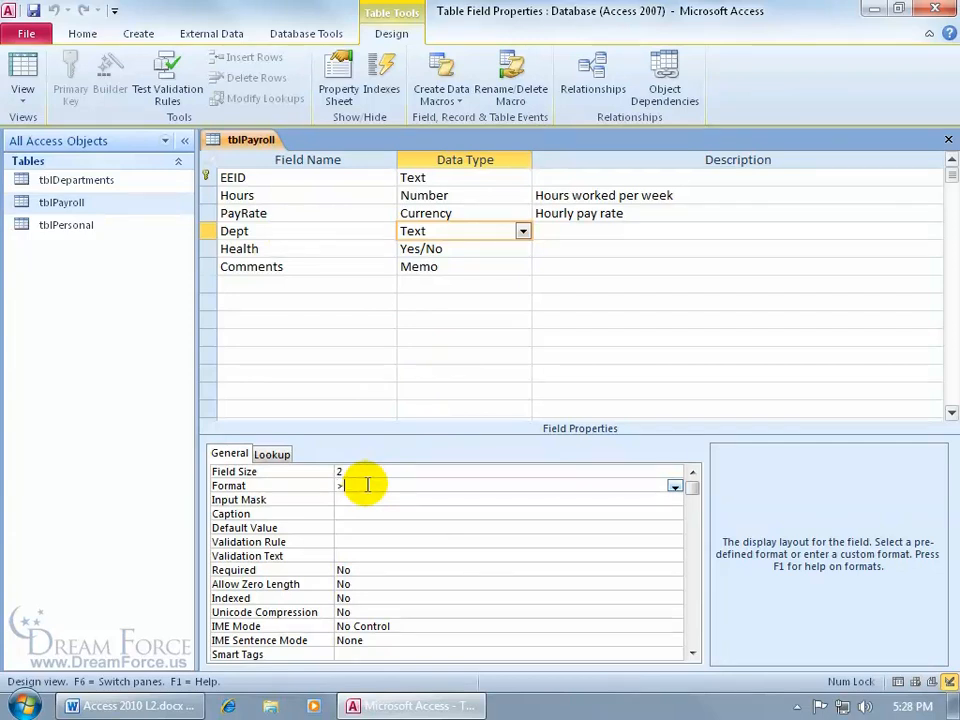
key(Return)
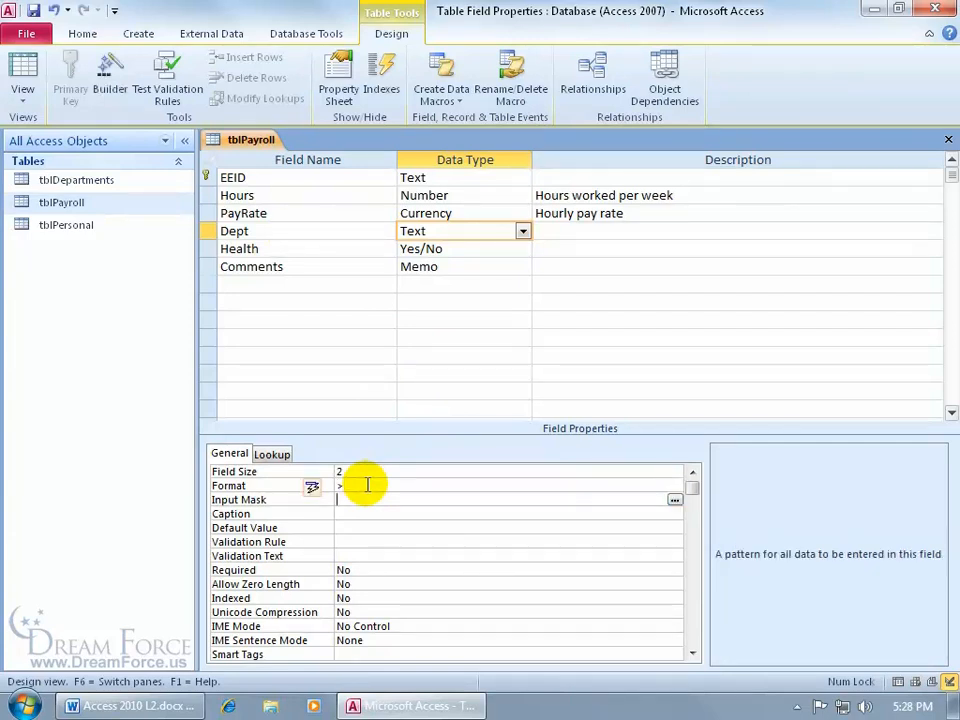
key(F6)
click(27, 69)
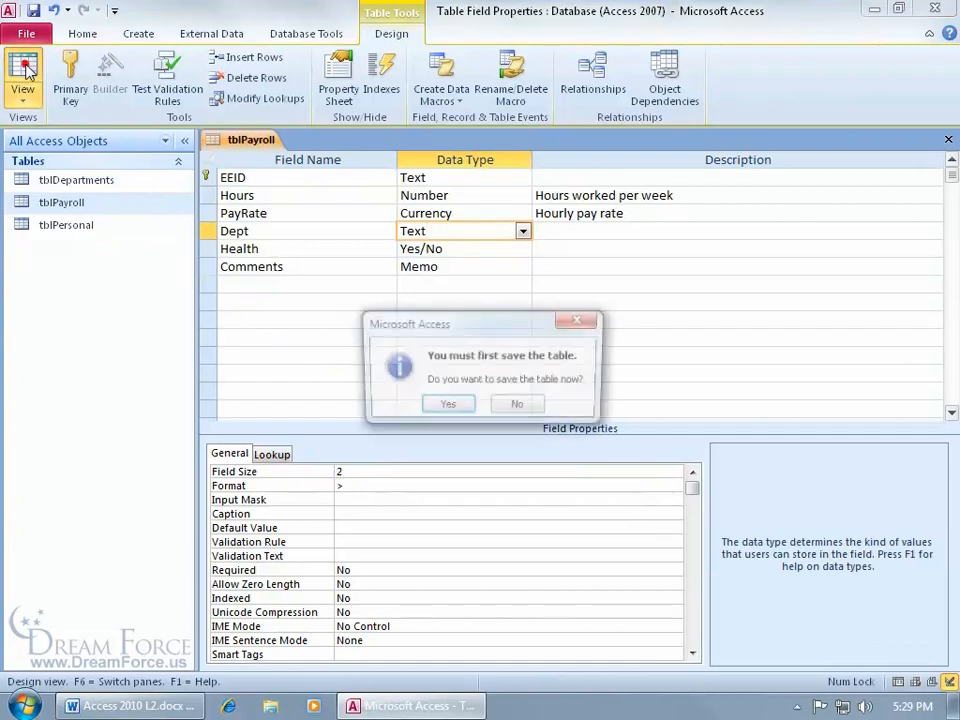
click(446, 408)
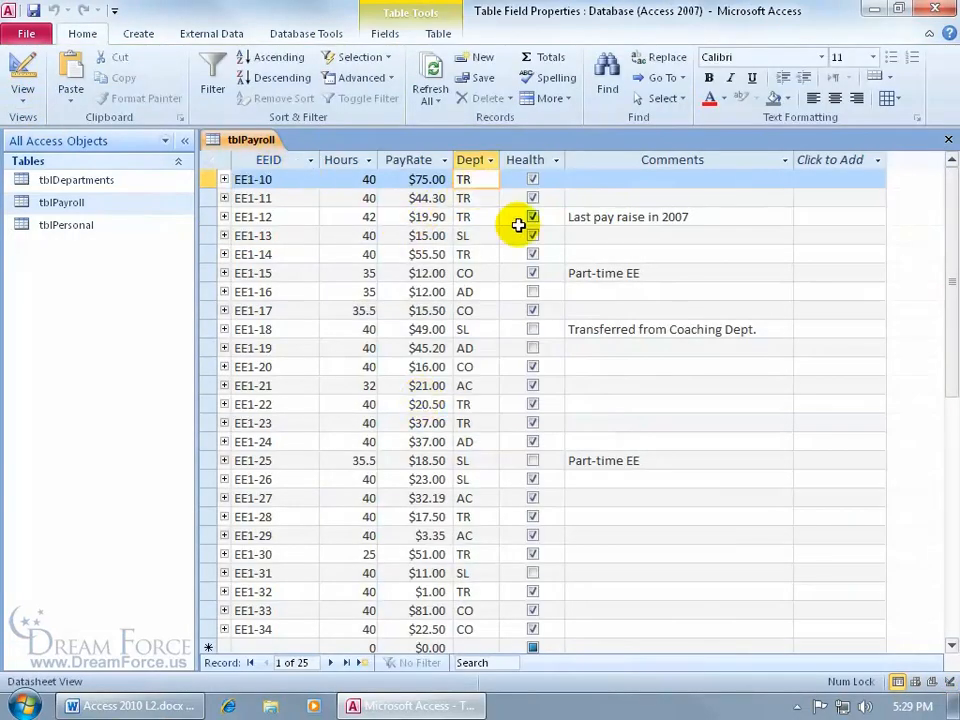
- Change EE1-10's Dept to lowercase 'Tr' to confirm it displays as TR
key(BackSpace)
text(r)
key(Tab)
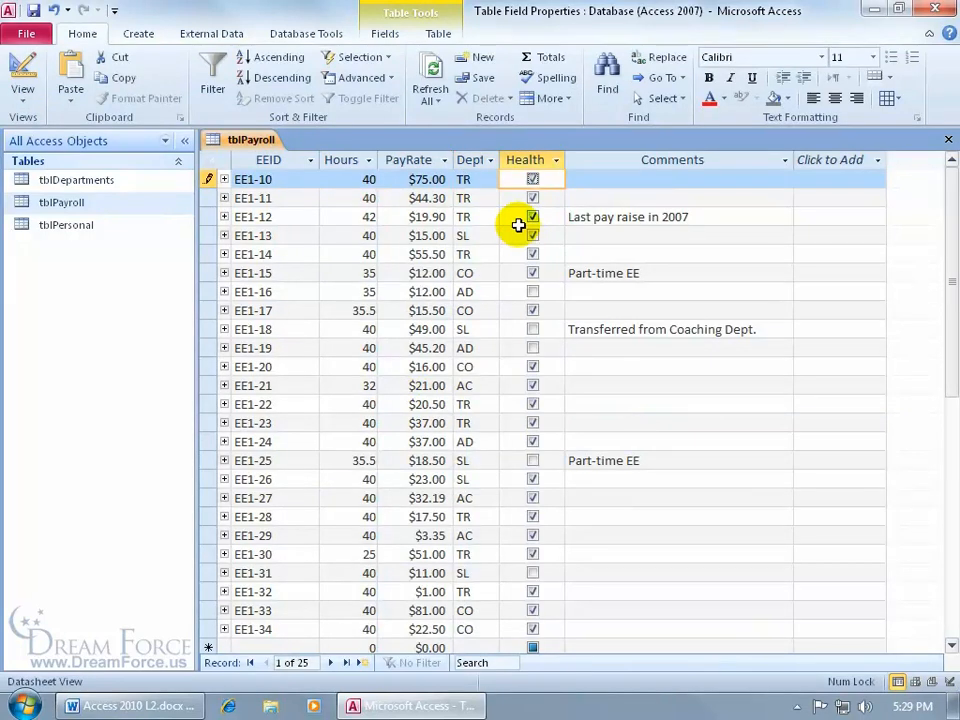
- Re-enter EE1-10's Dept as TR, save the record, and reopen tblPayroll's design
click(477, 179)
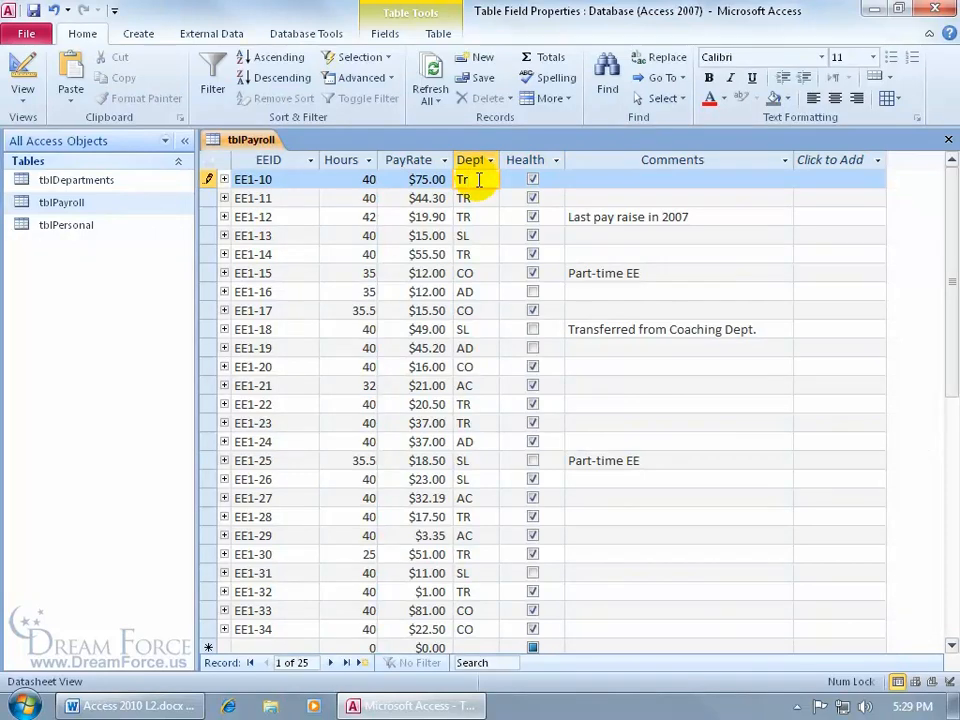
key(BackSpace)
text(R)
click(476, 197)
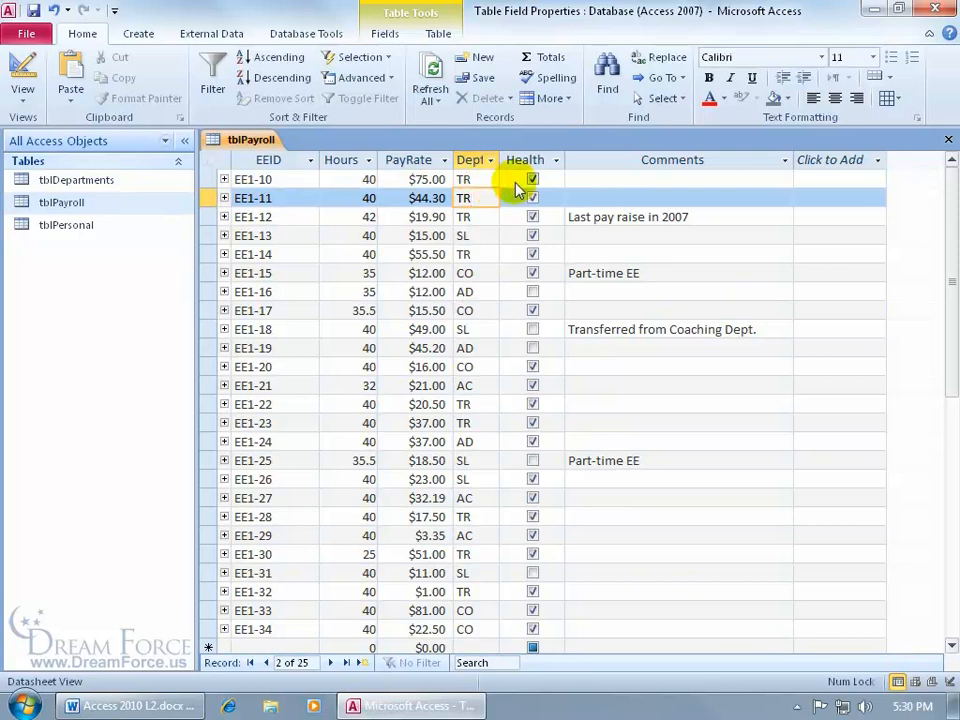
right_click(240, 141)
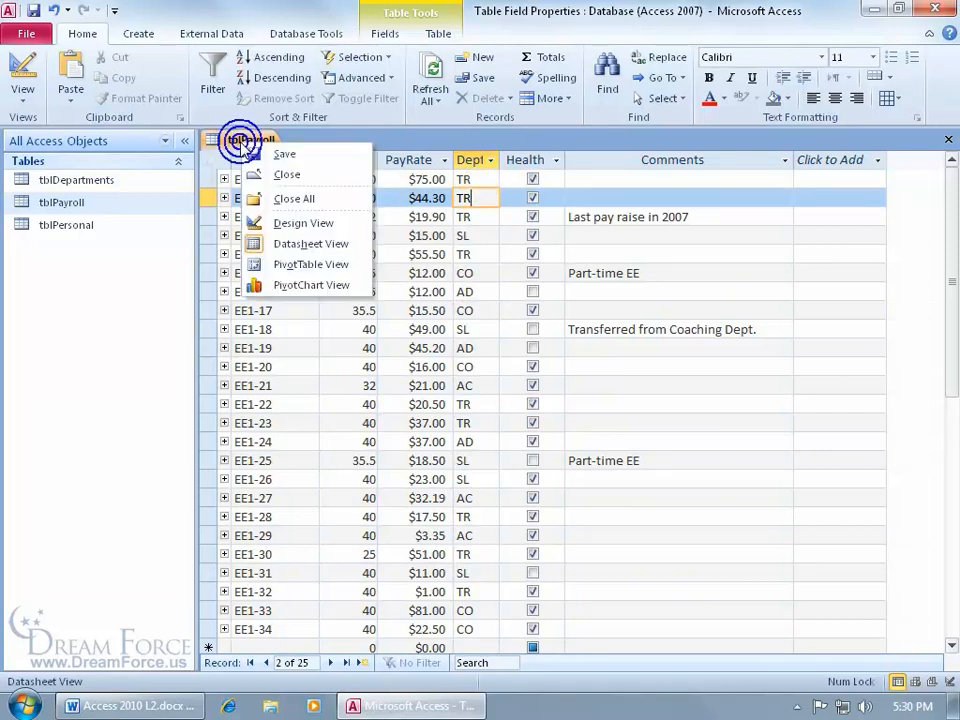
click(258, 222)
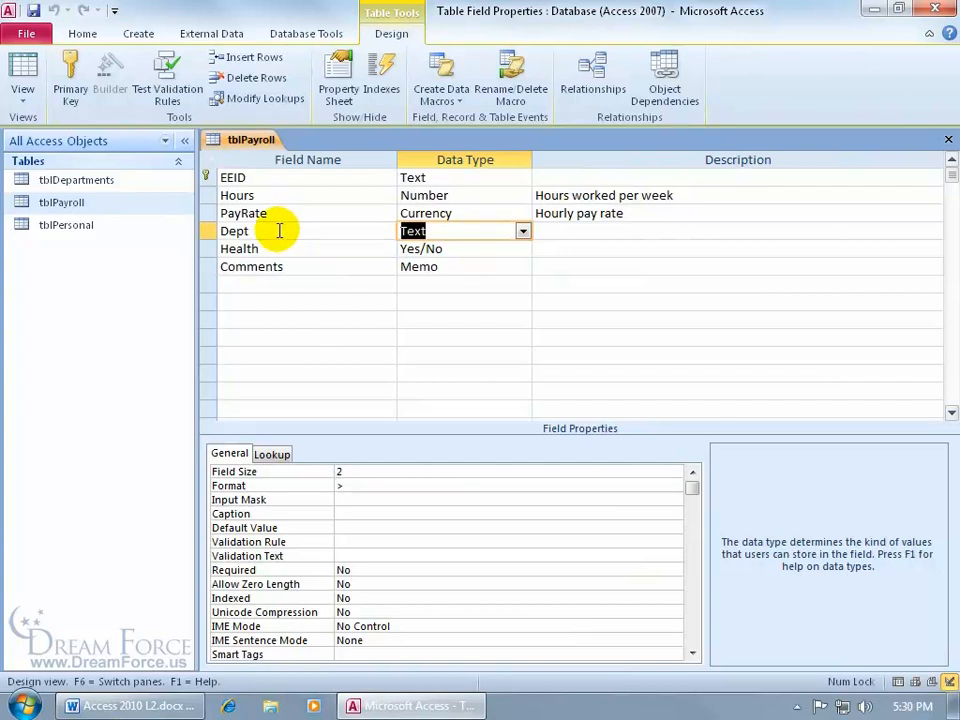
- Set the Dept field's Caption property to 'Department'
click(349, 515)
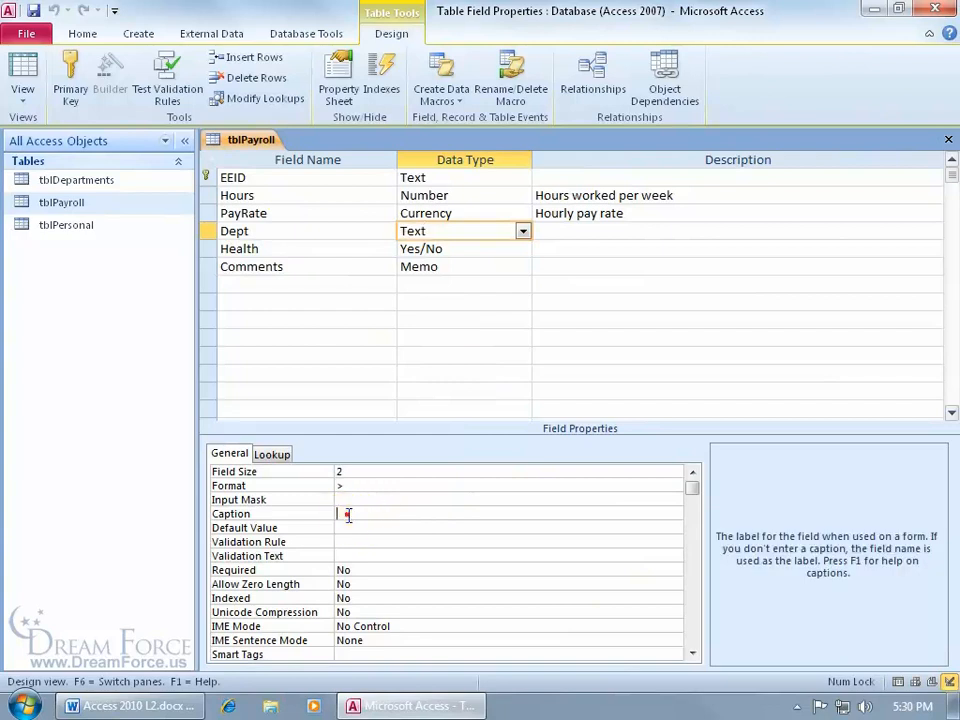
text(Department)
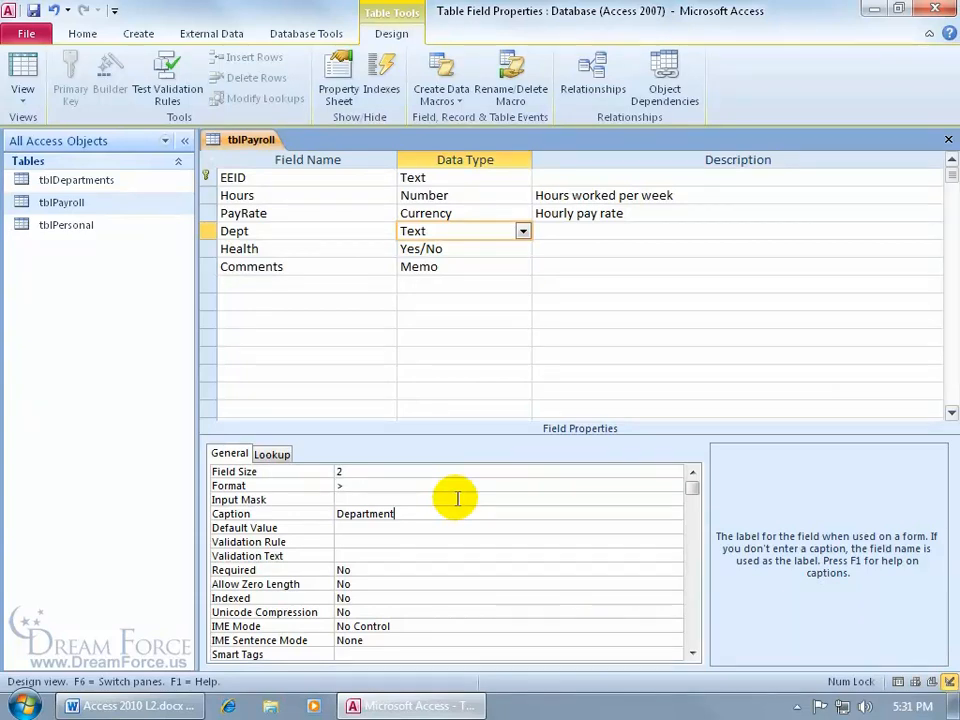
key(Return)
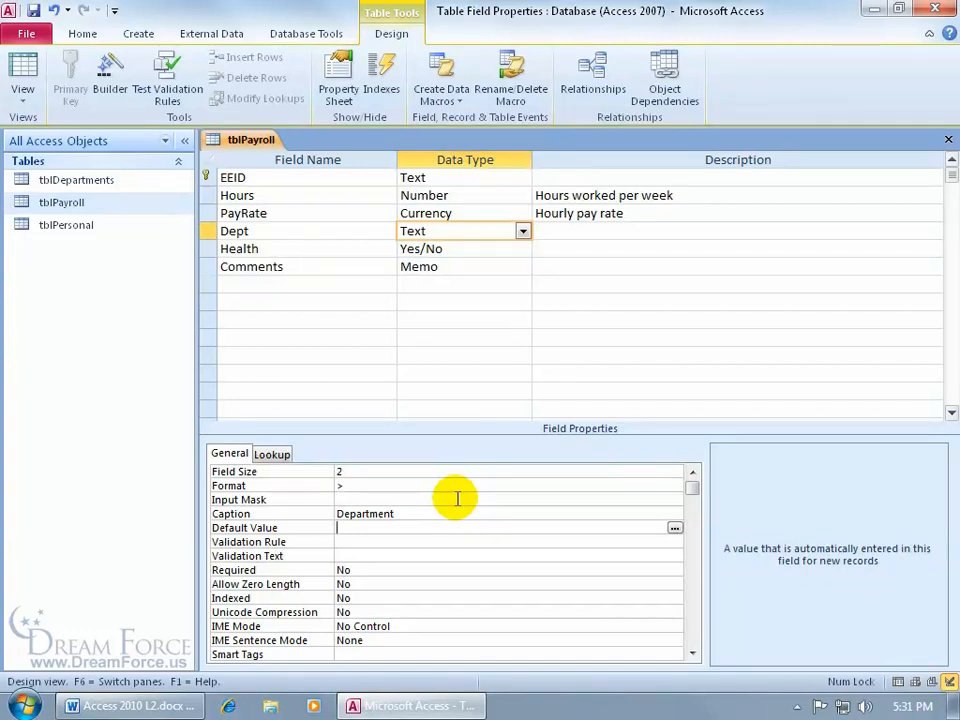
click(366, 583)
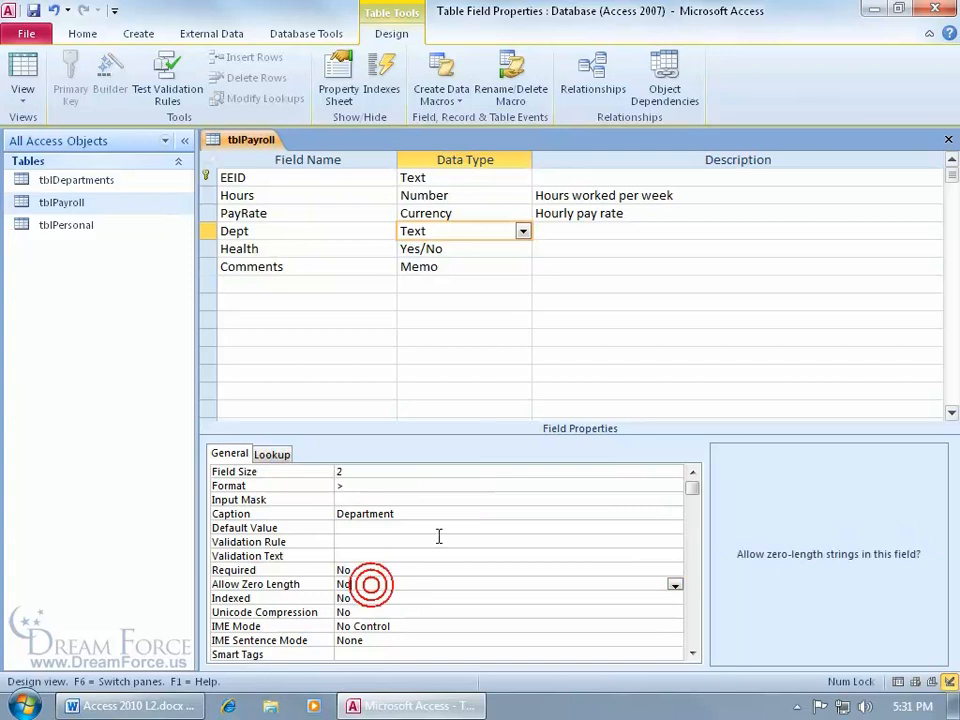
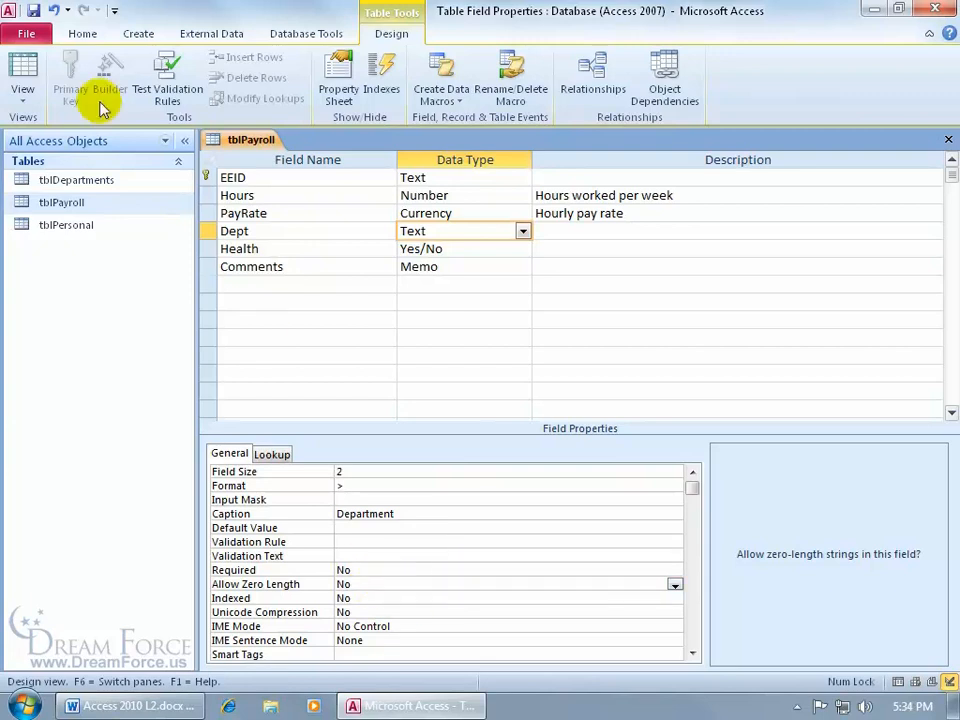
- Save tblPayroll's design changes and switch the table to Datasheet view
click(22, 68)
click(448, 406)
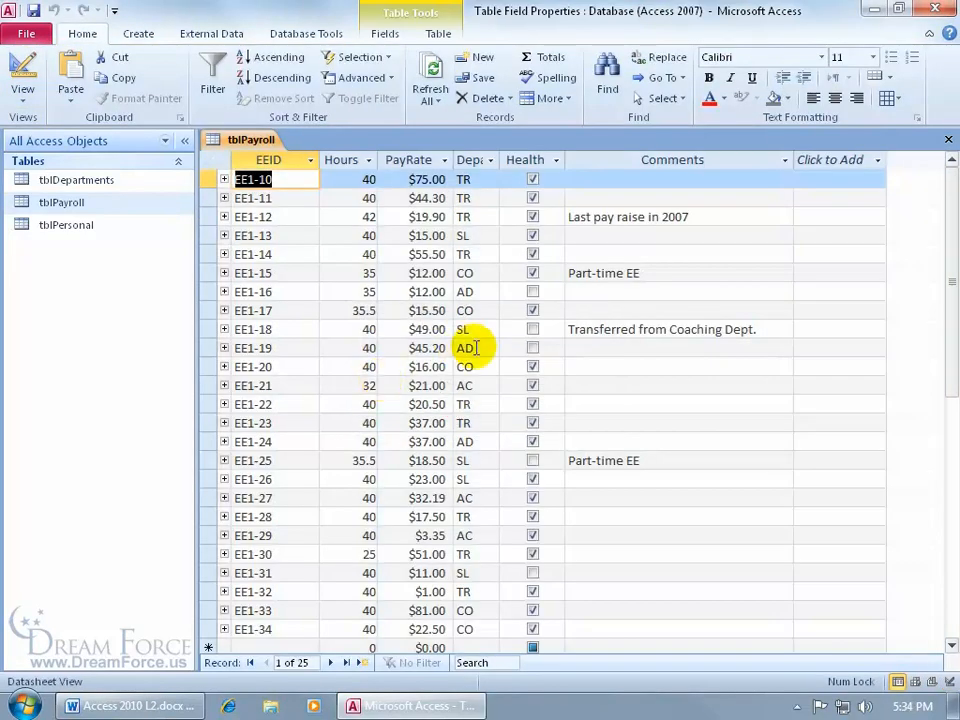
- Widen the Department column to fit its header and enter "" as EE1-10's Department
double_click(499, 160)
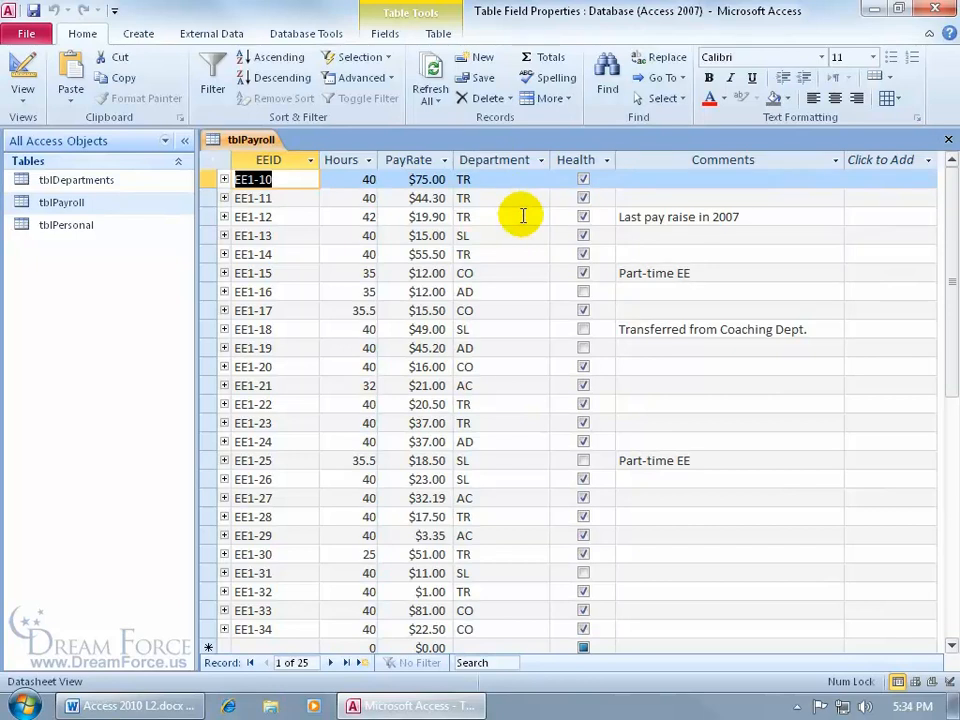
click(482, 178)
key(BackSpace)
key(BackSpace)
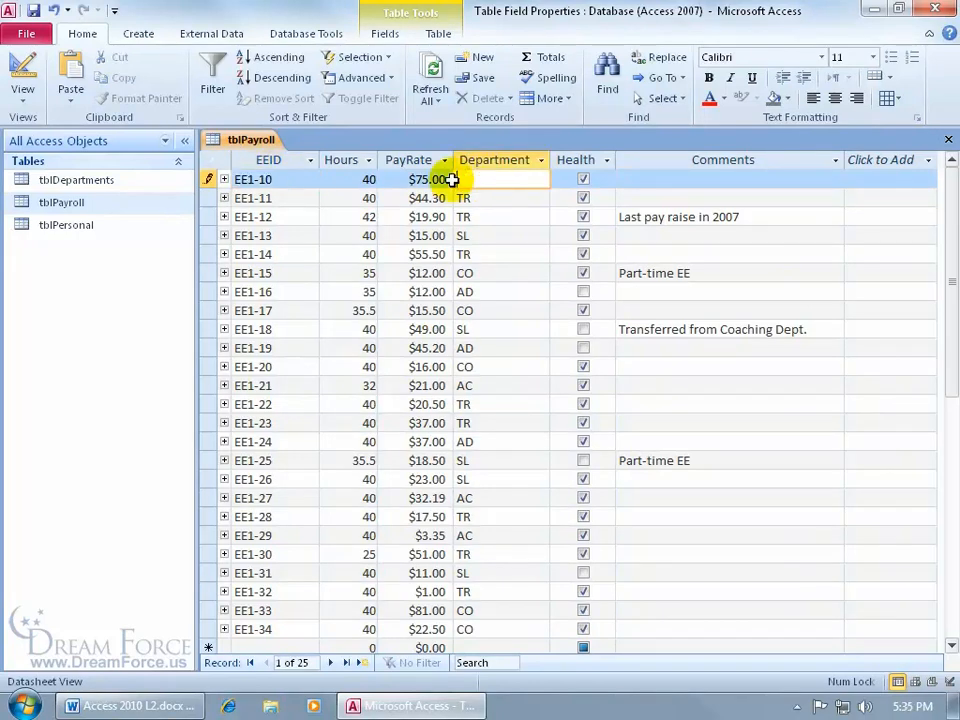
text("")
- Dismiss the zero-length rejection, restore TR, and return to Design view
key(Return)
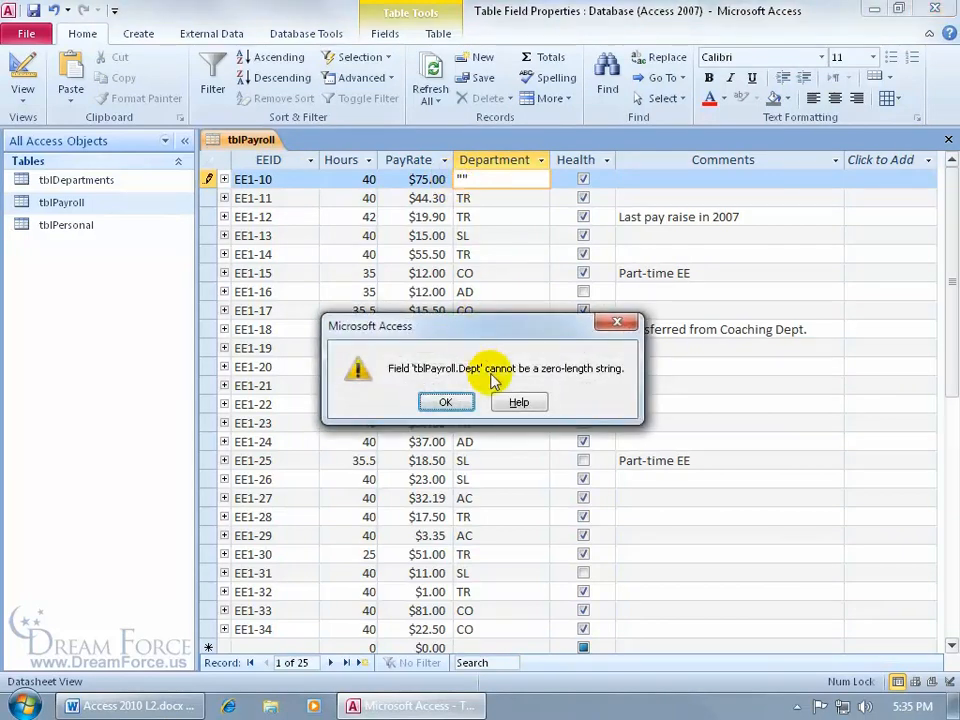
click(444, 401)
key(Escape)
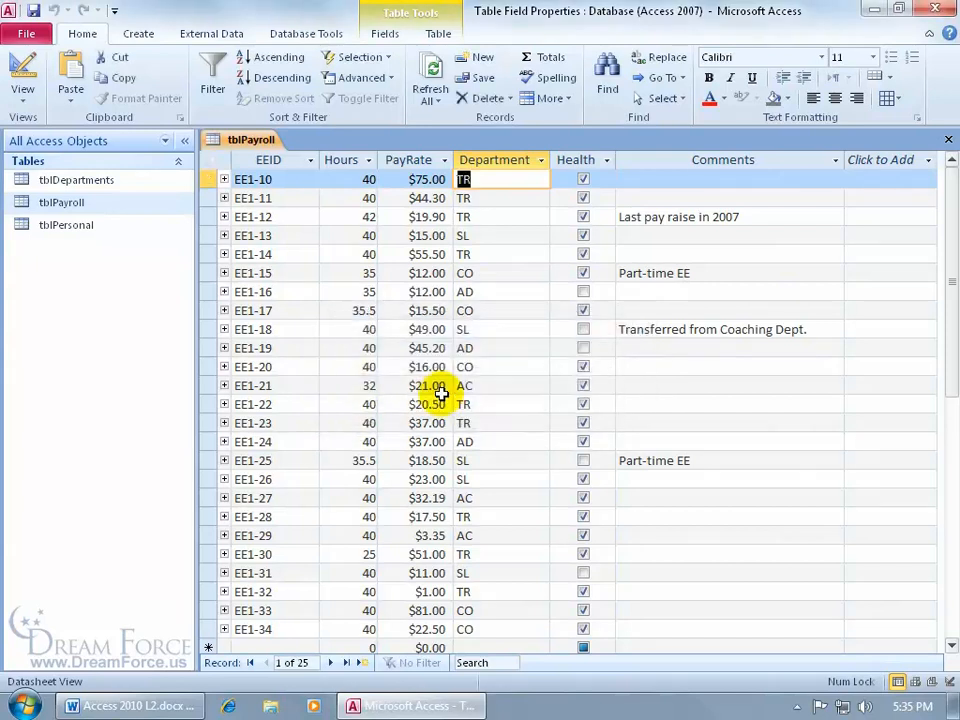
click(24, 68)
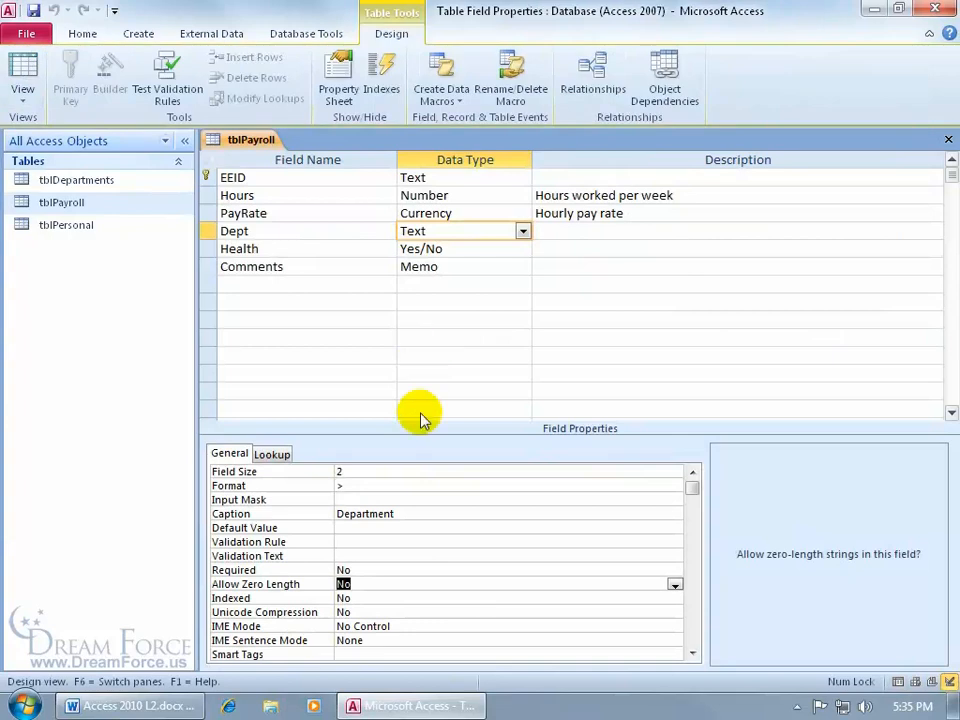
- Set Dept's Allow Zero Length to Yes and open its Help topic maximized
click(675, 585)
click(560, 597)
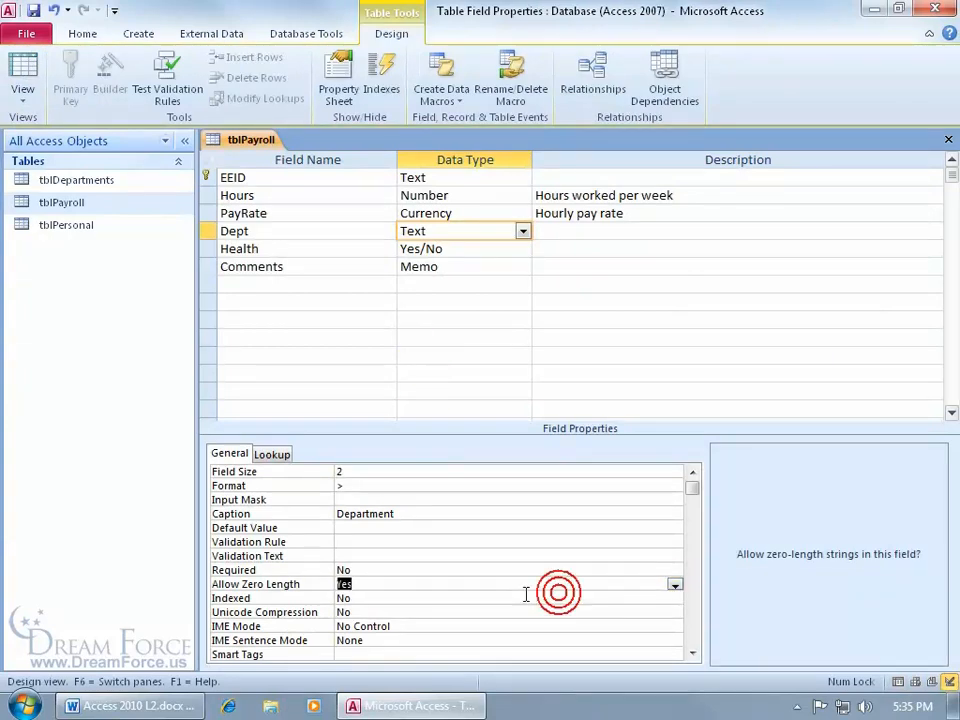
double_click(414, 585)
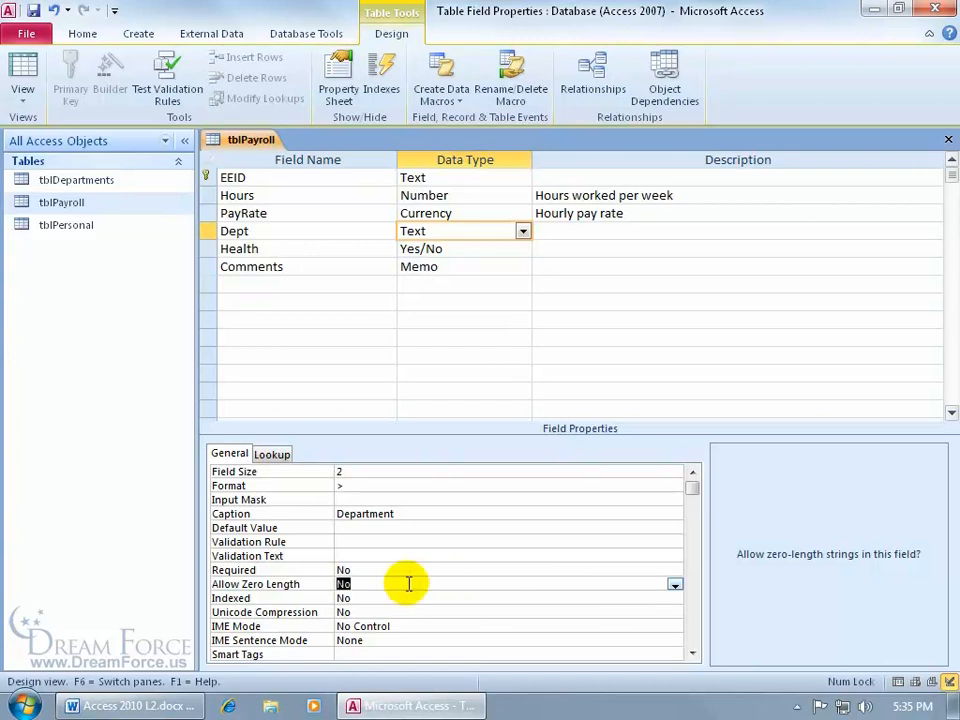
double_click(407, 583)
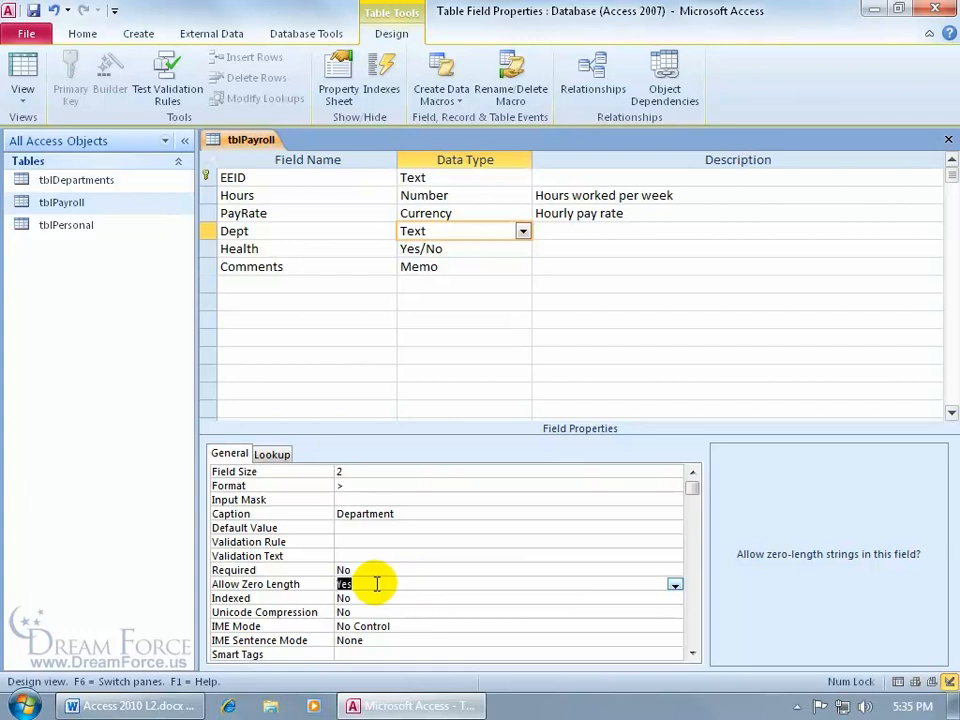
key(F1)
click(872, 84)
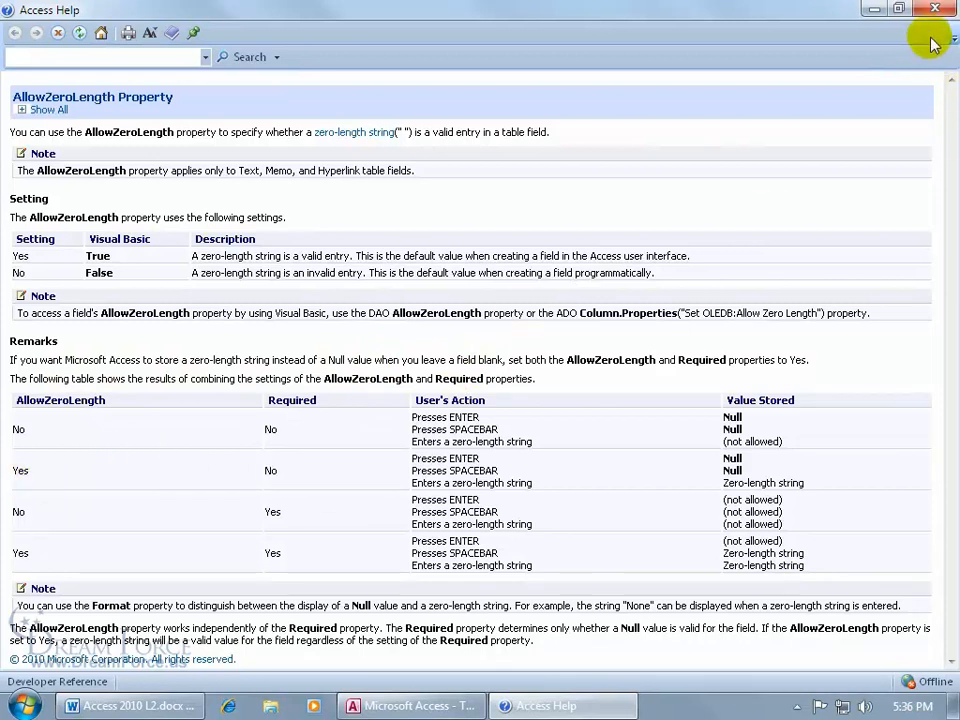
- Expand all definitions on the AllowZeroLength Property help page, then close Help
click(20, 109)
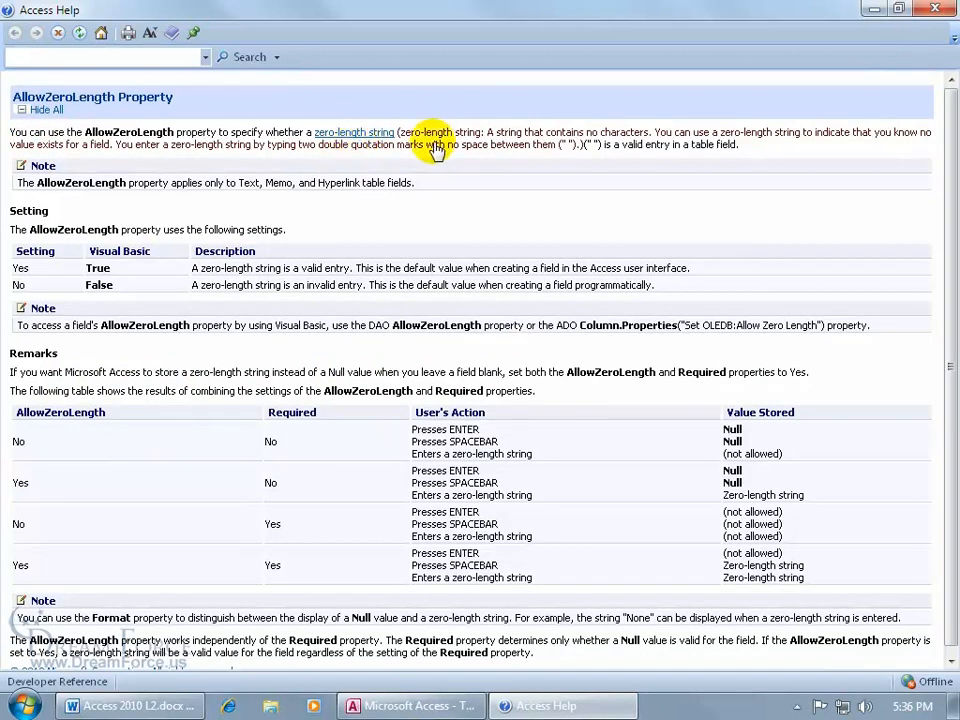
click(935, 9)
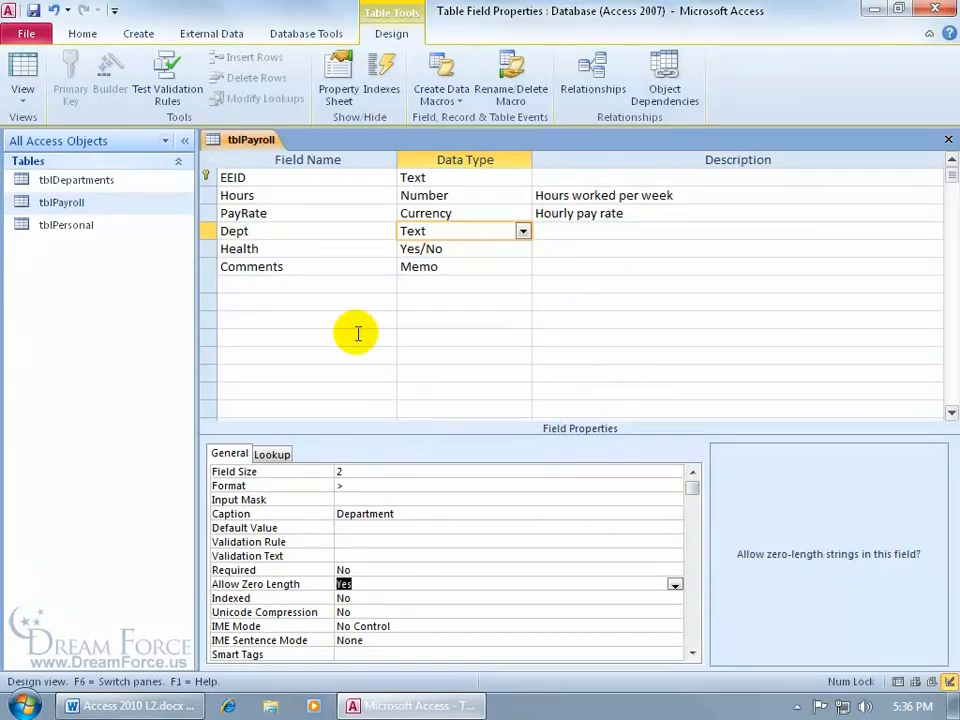
- Save the table, confirm EE1-10's Department now accepts "", then restore TR
click(22, 75)
click(446, 405)
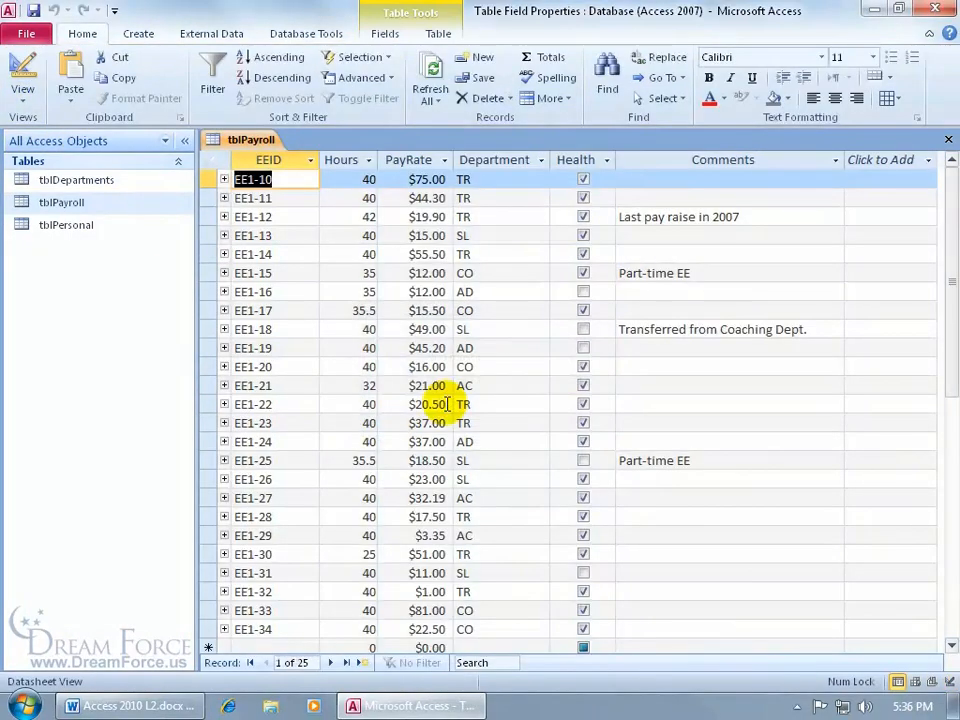
click(450, 179)
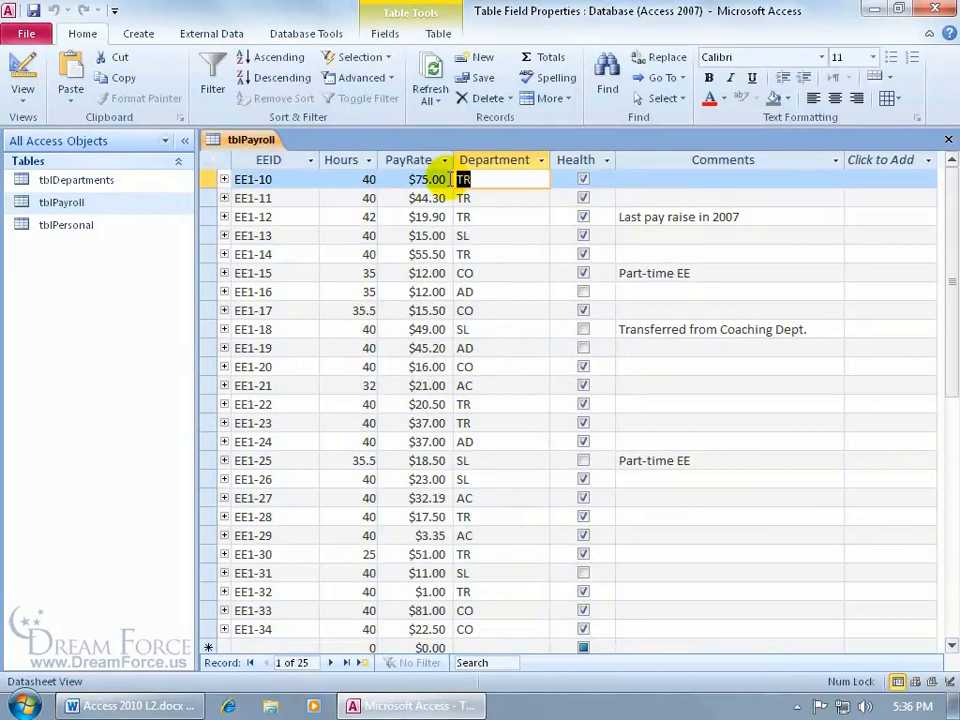
text("")
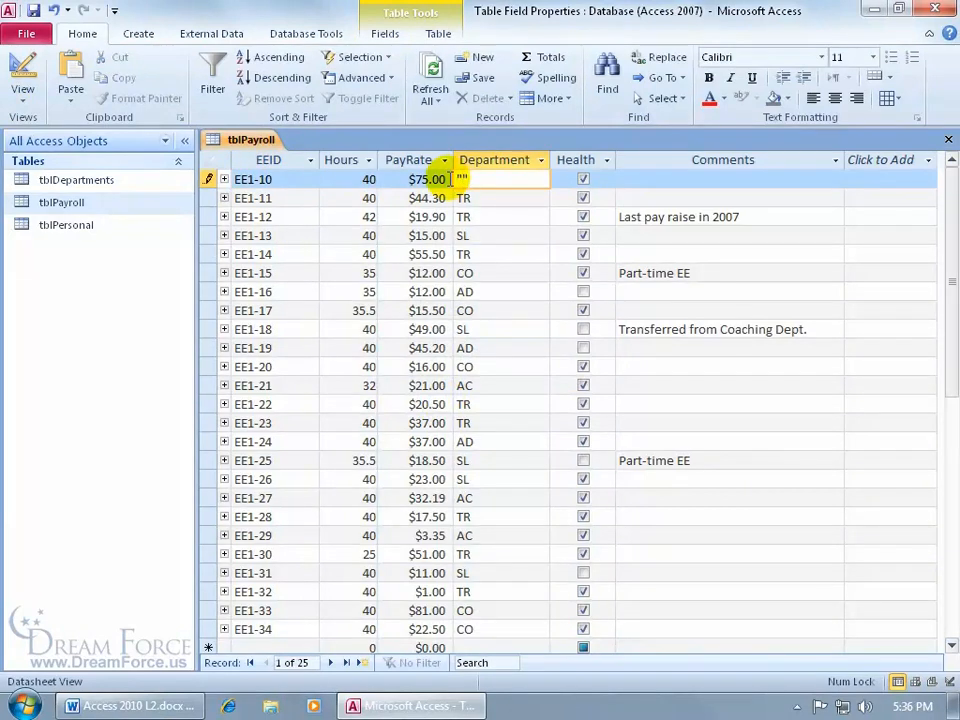
key(shift+Return)
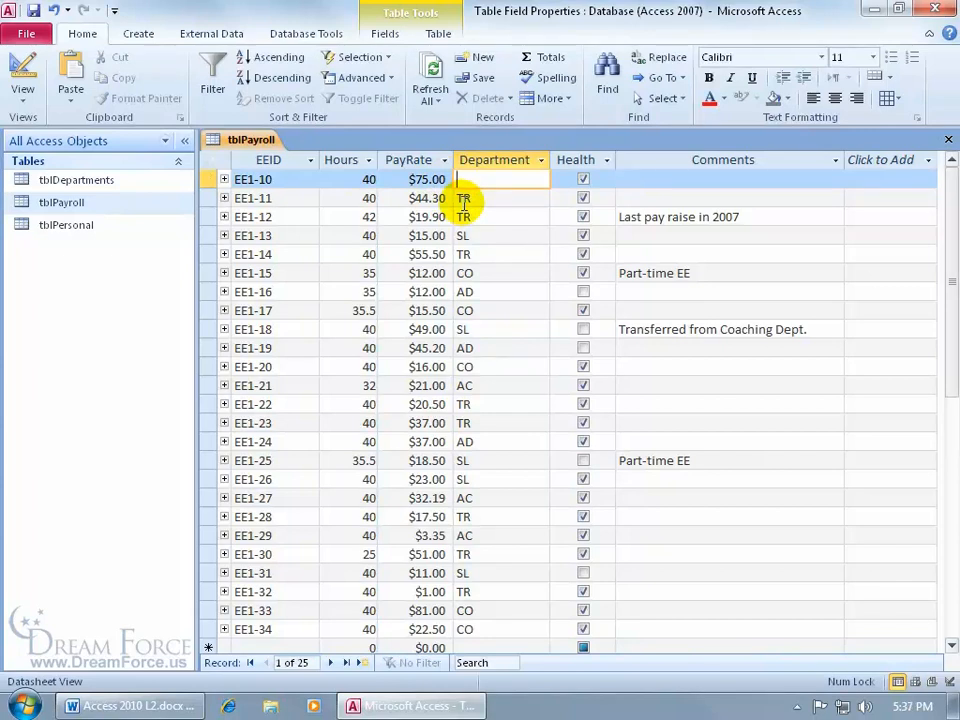
text(TR)
click(24, 68)
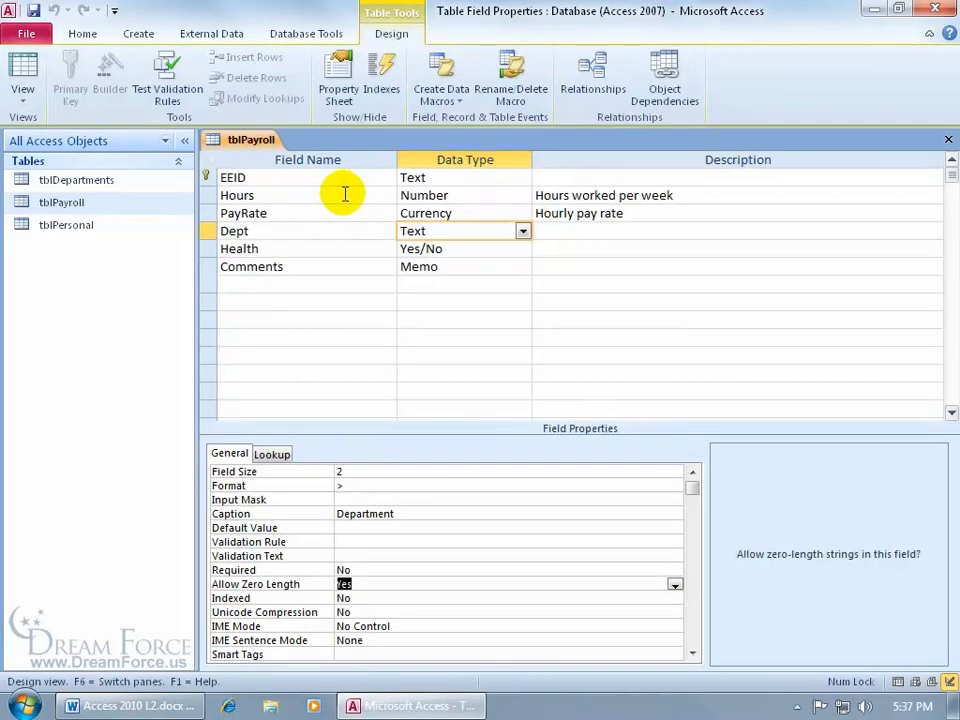
- Change the Hours field's Default Value from 0 to 40
click(345, 194)
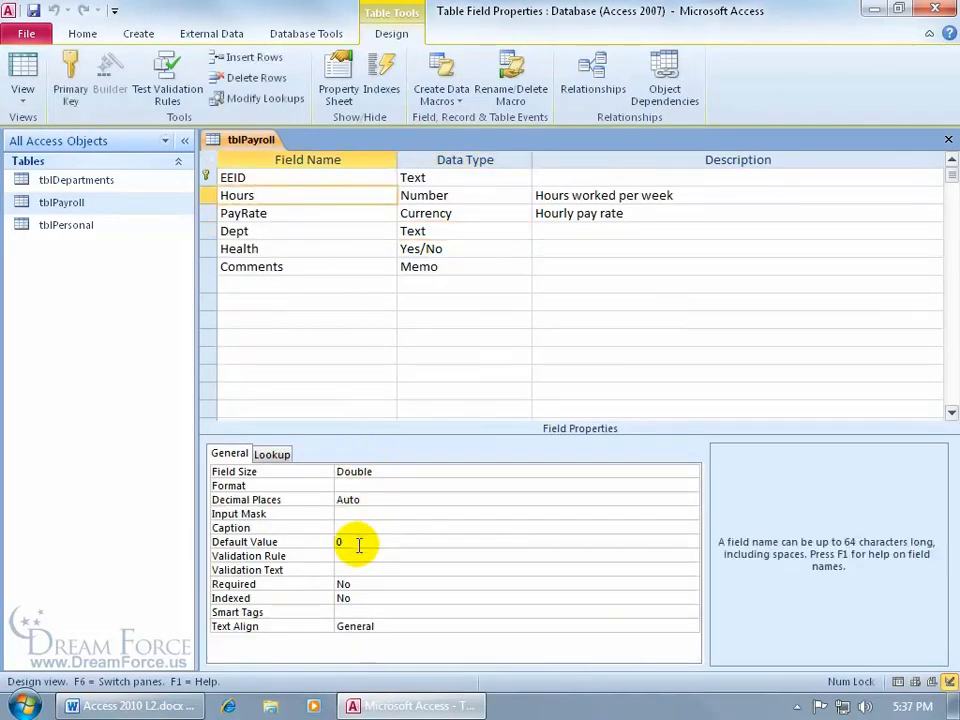
drag(358, 543, 327, 542)
text(40)
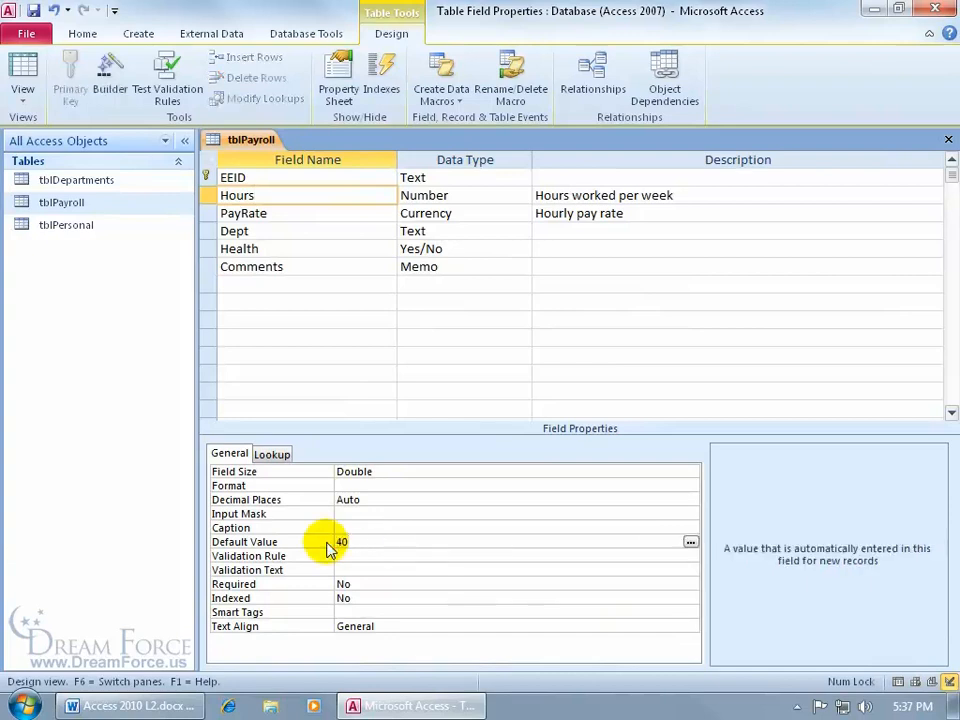
key(Return)
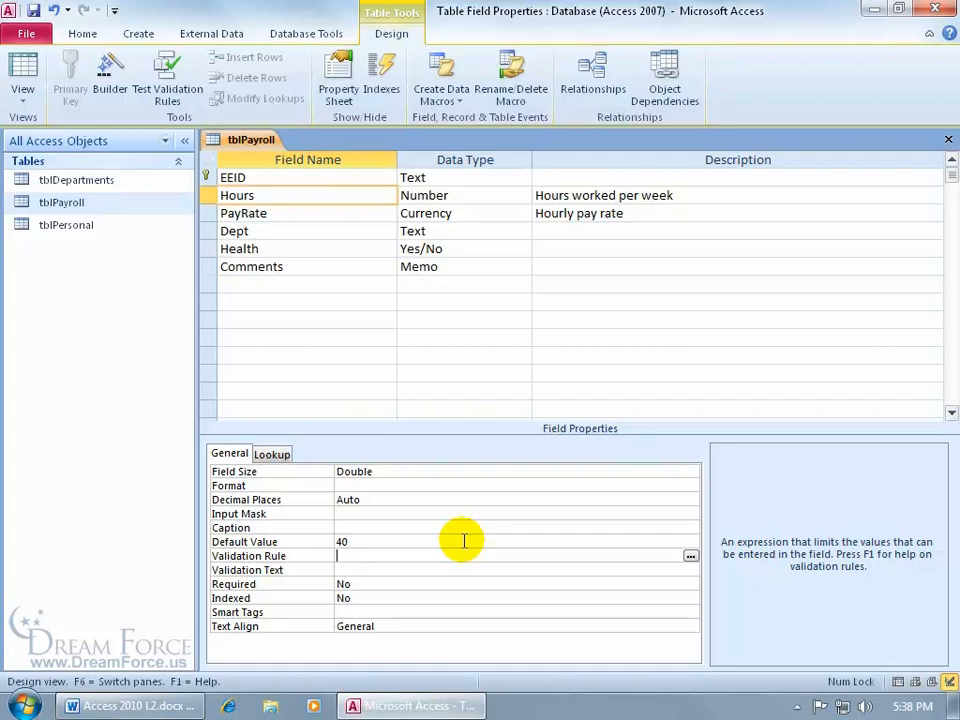
click(270, 213)
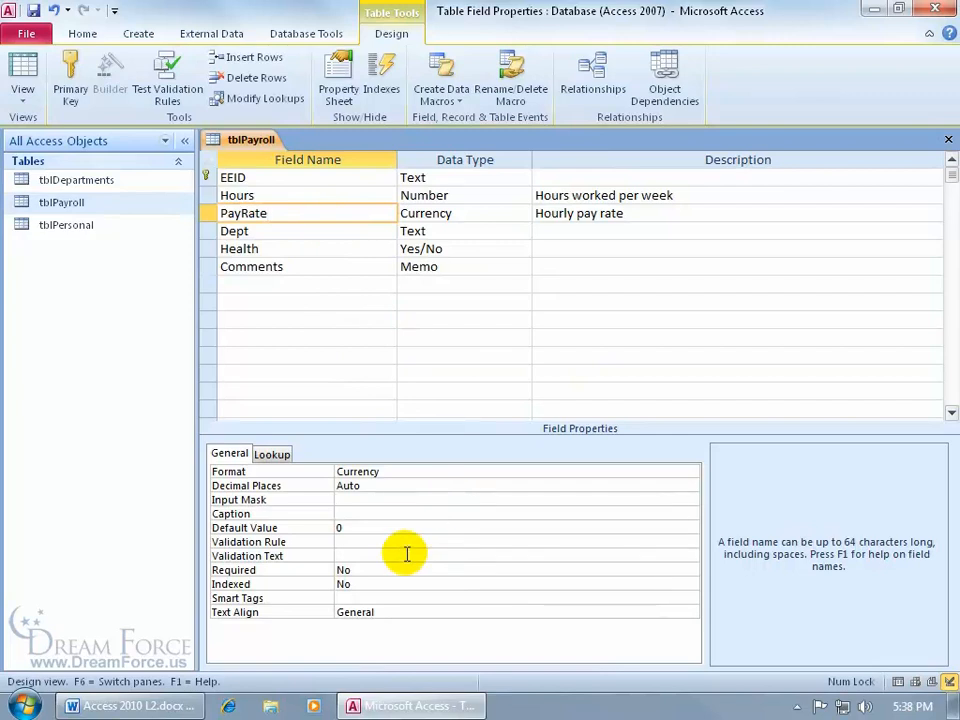
- Give PayRate validation rule <30, text 'Must enter a value under $30', and Required Yes
click(349, 542)
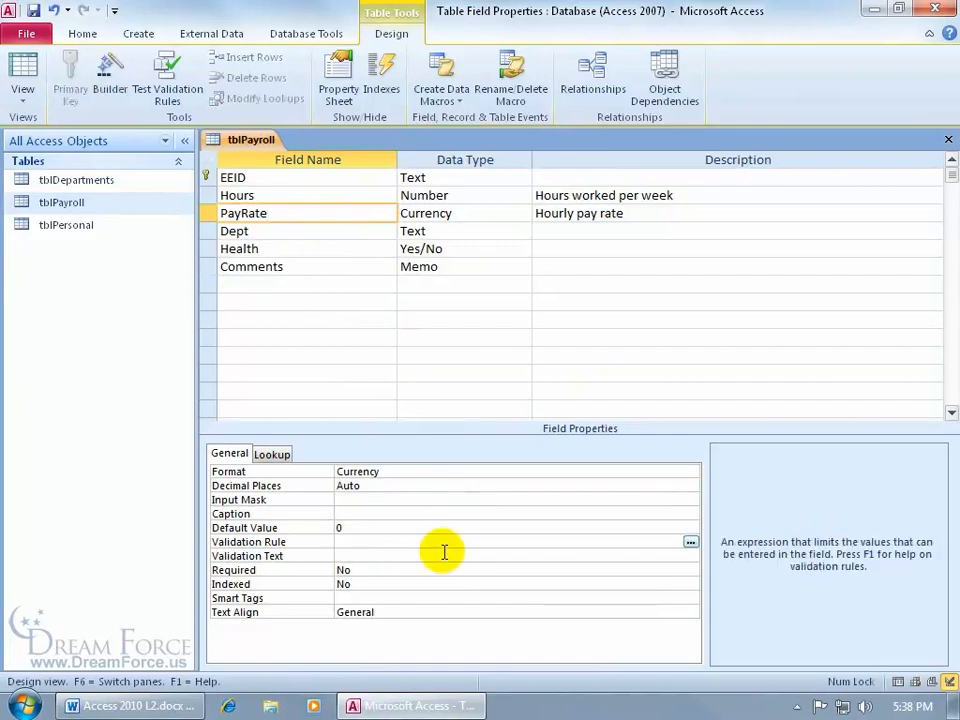
text(<30)
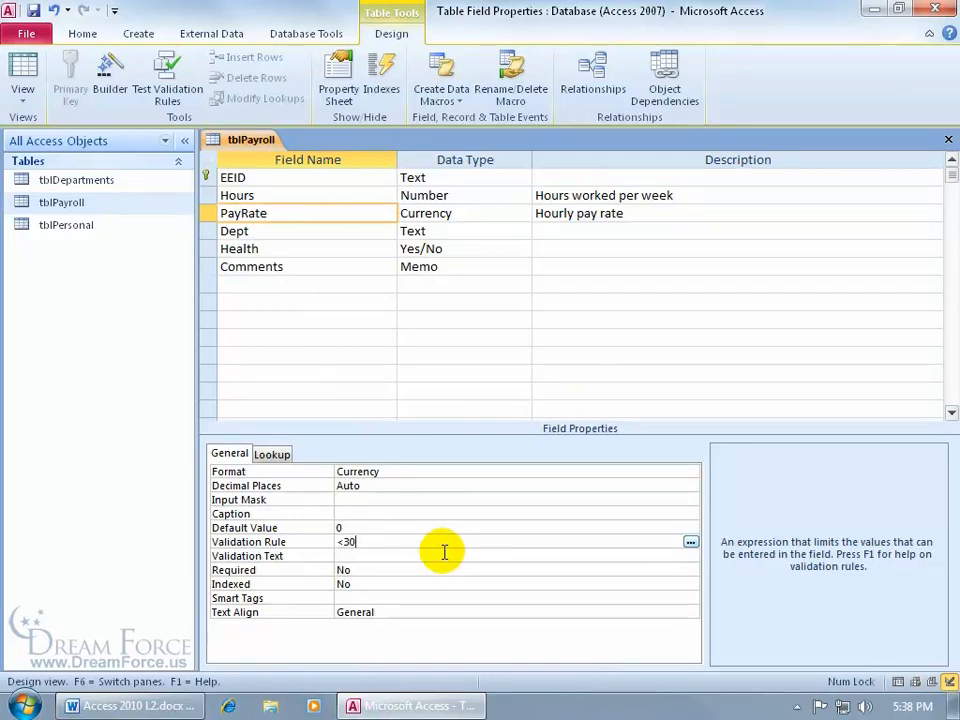
key(Return)
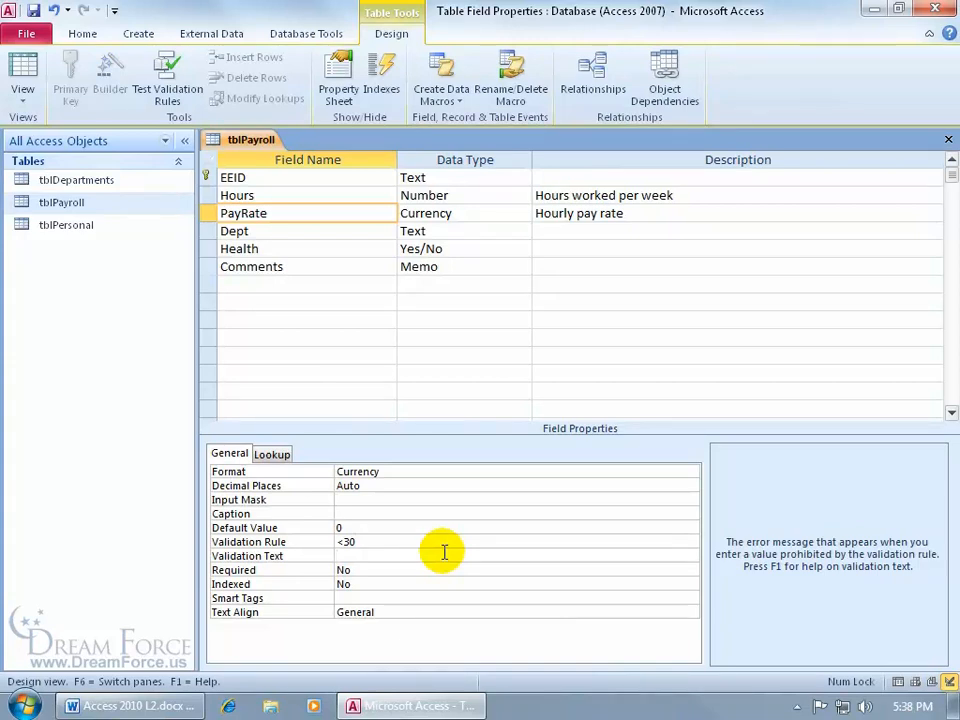
click(365, 555)
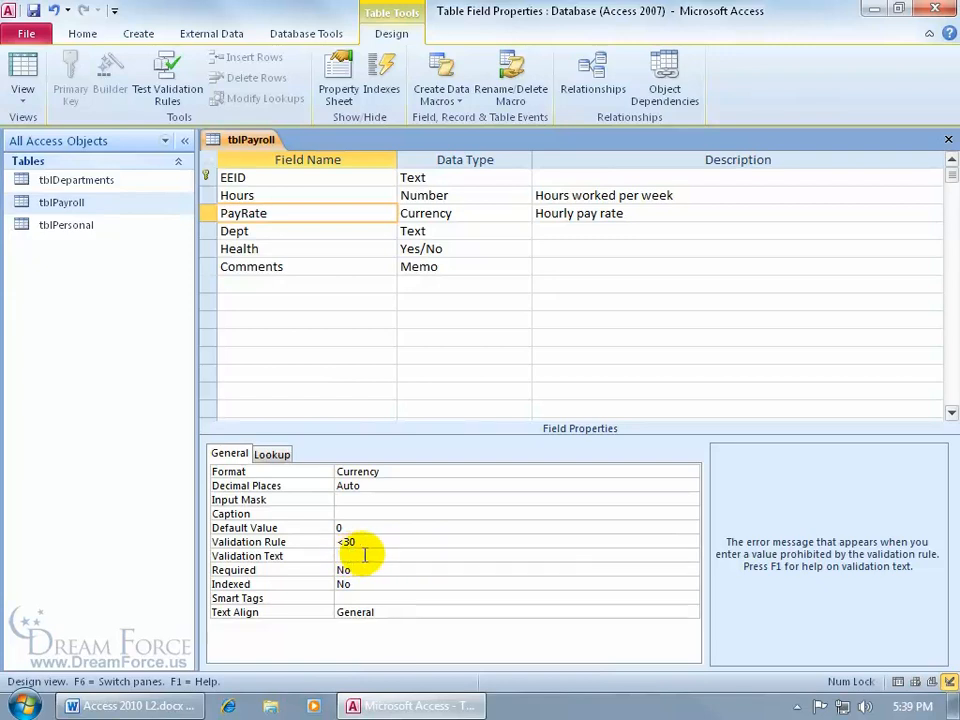
text(Must enter a value under $30)
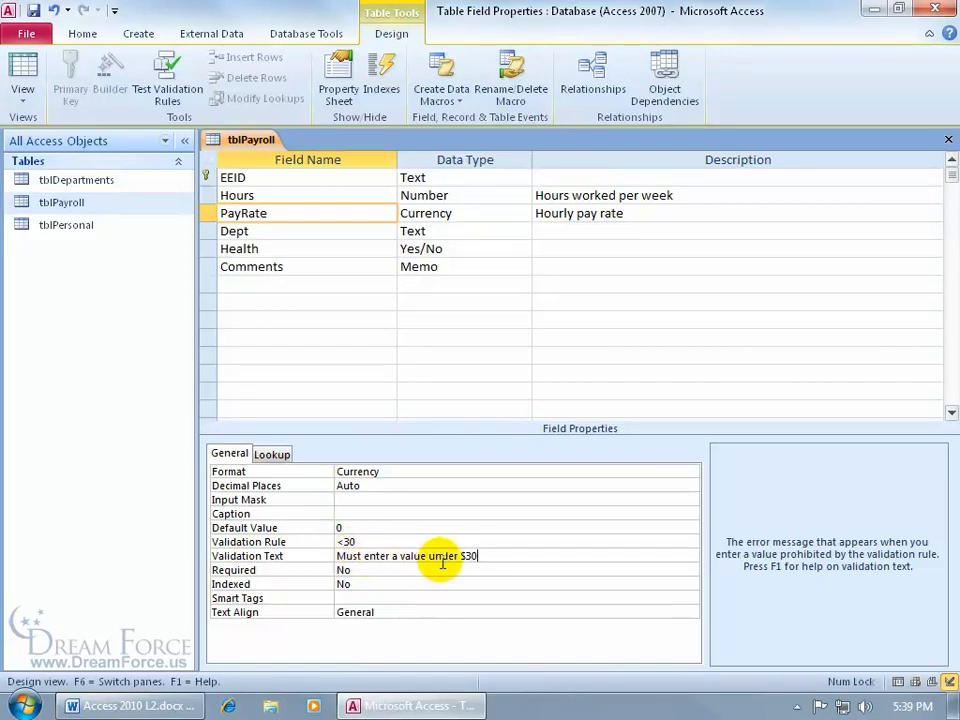
click(373, 572)
double_click(373, 572)
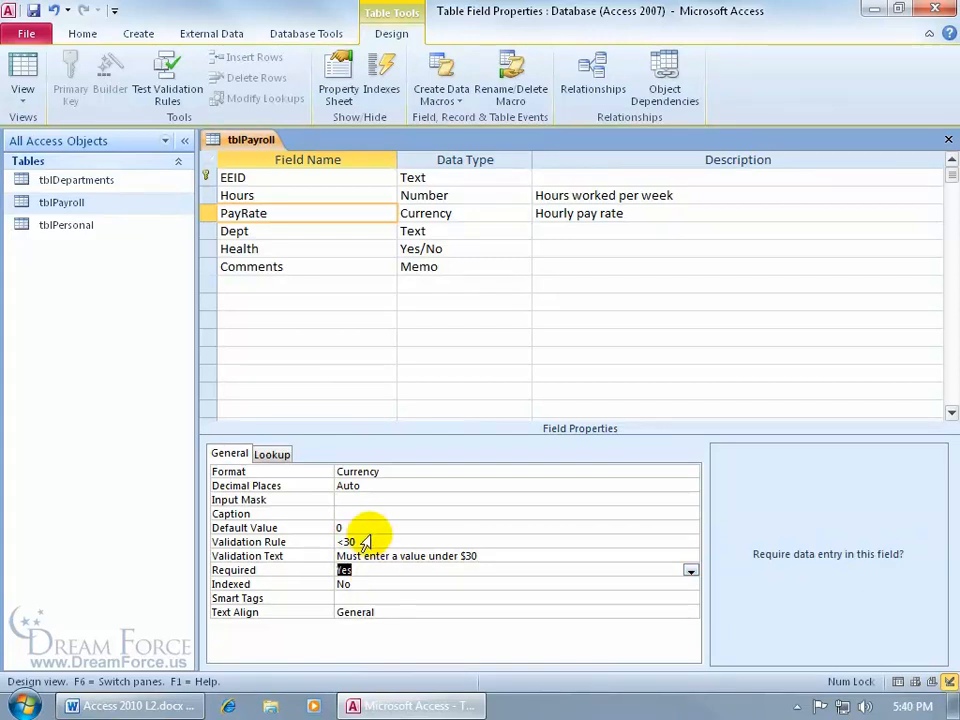
click(30, 70)
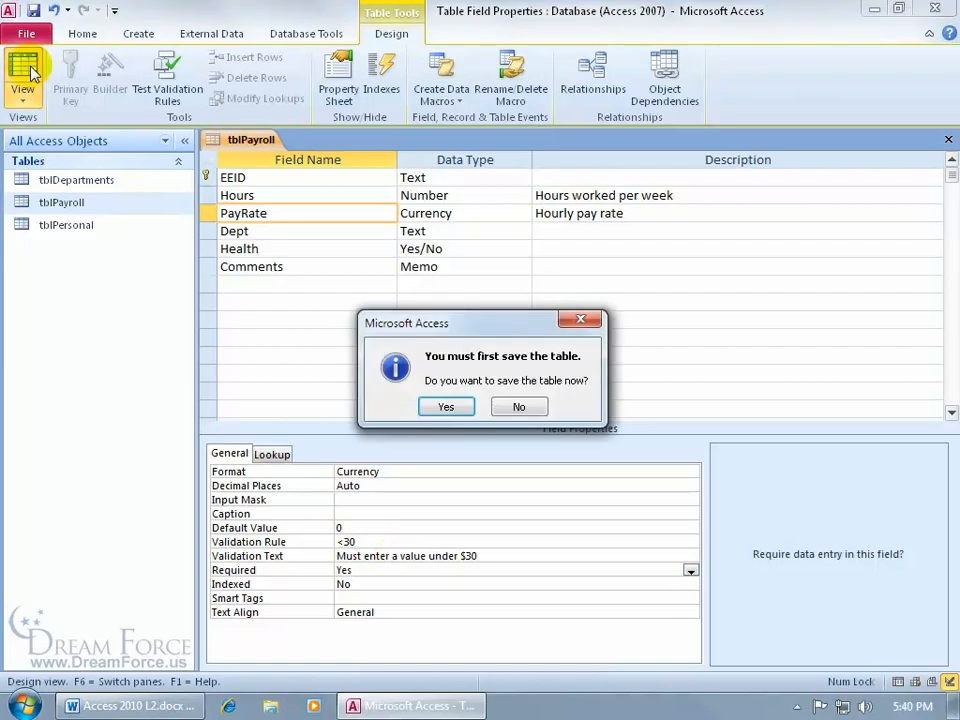
- Save the table, test existing data against the new rules, and keep the new settings
click(446, 407)
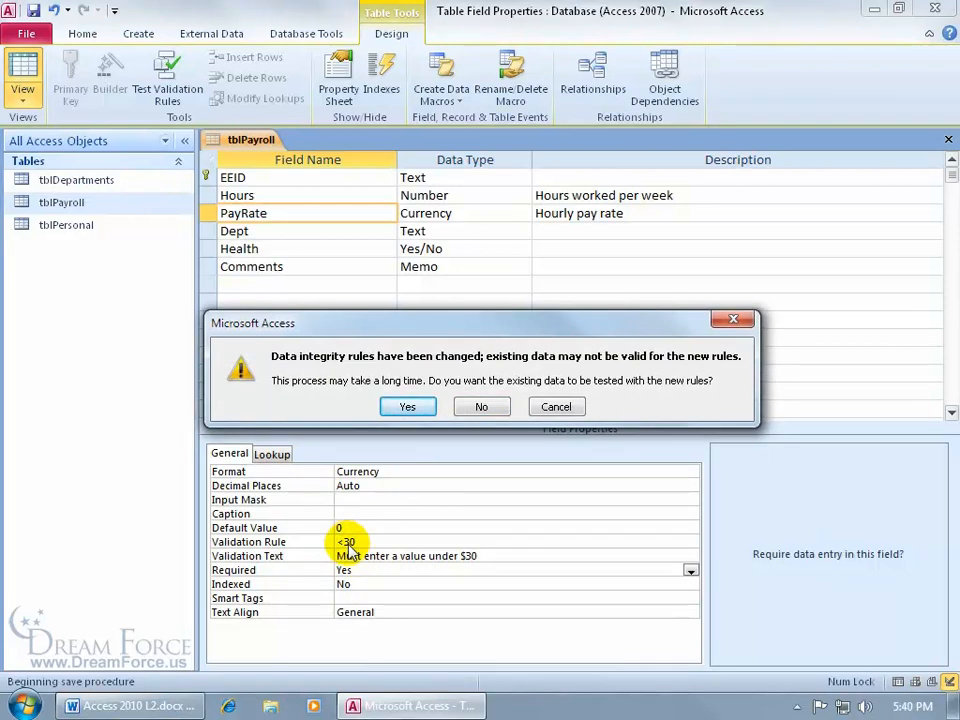
click(405, 405)
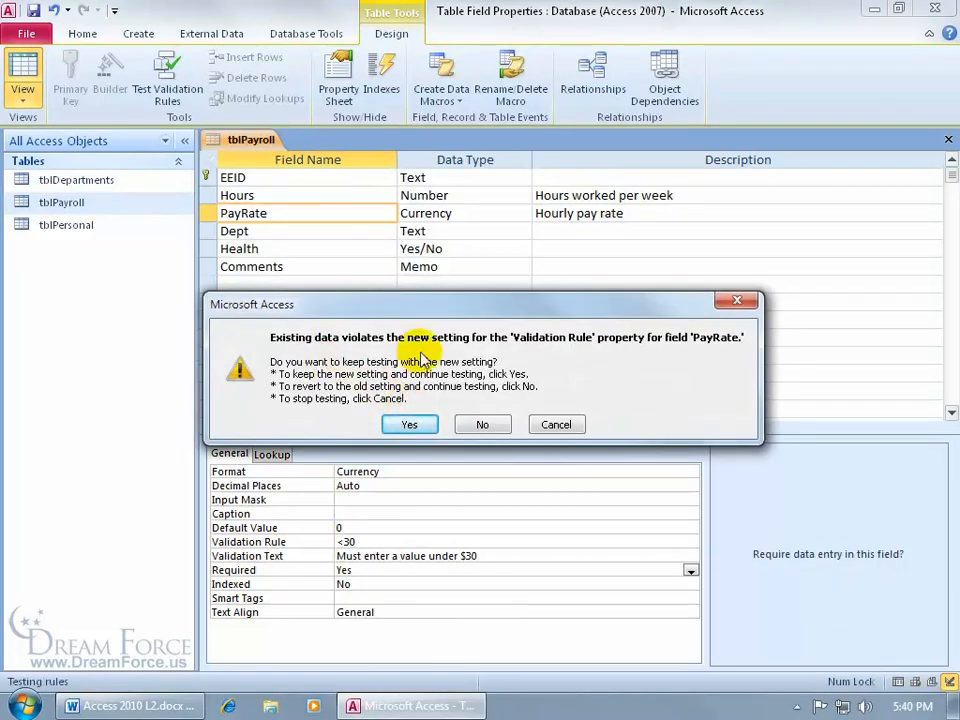
click(415, 424)
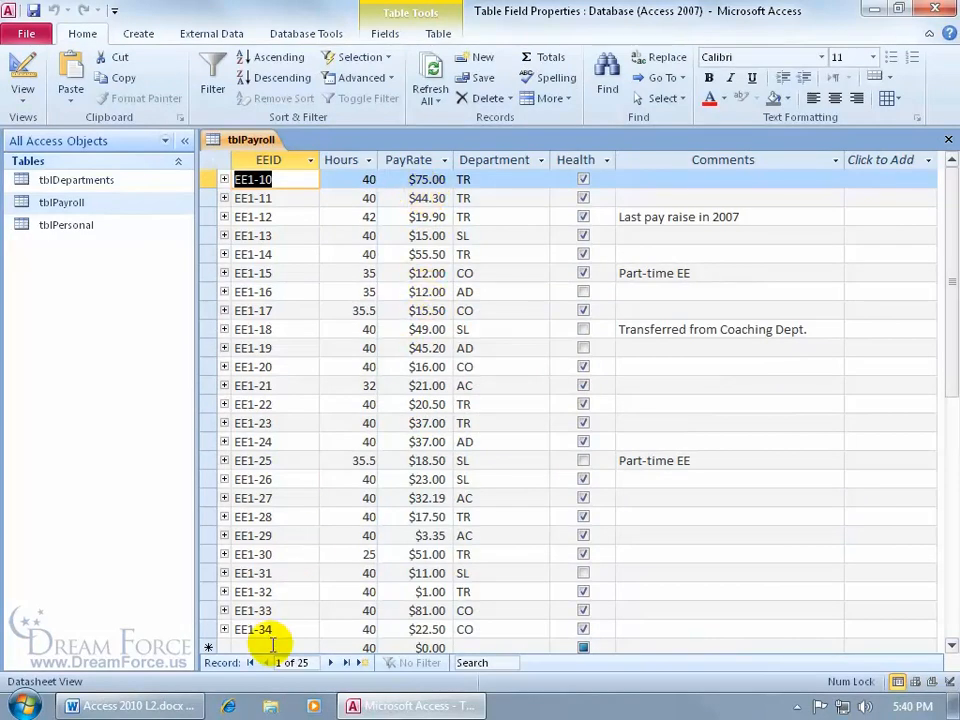
- Start record EE1-35 with 40 hours and confirm a blank pay rate is rejected as required
click(362, 662)
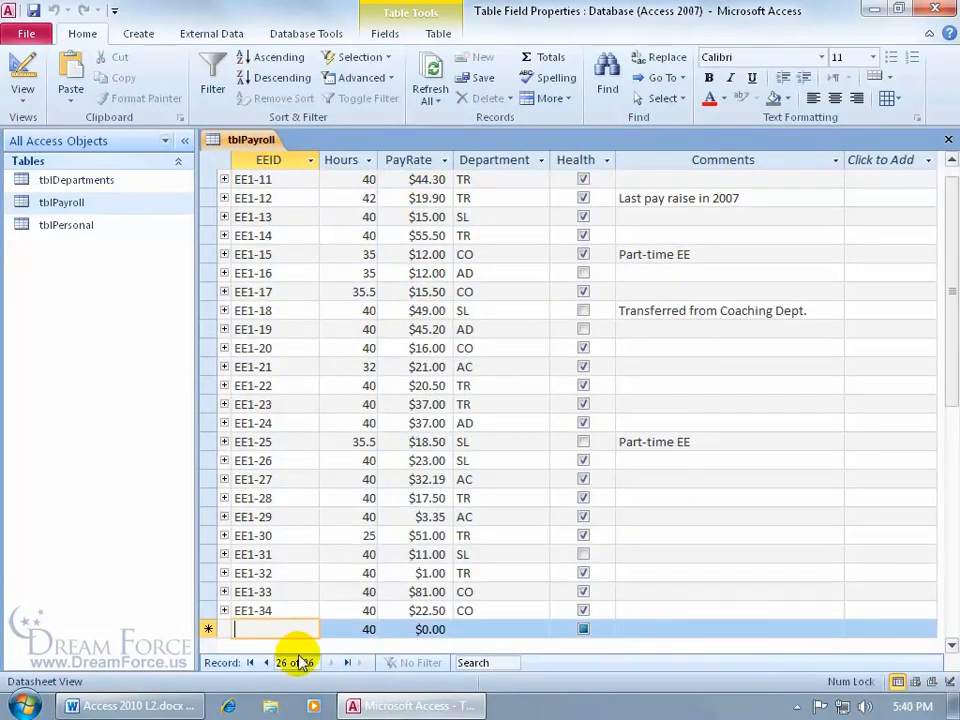
text(EE)
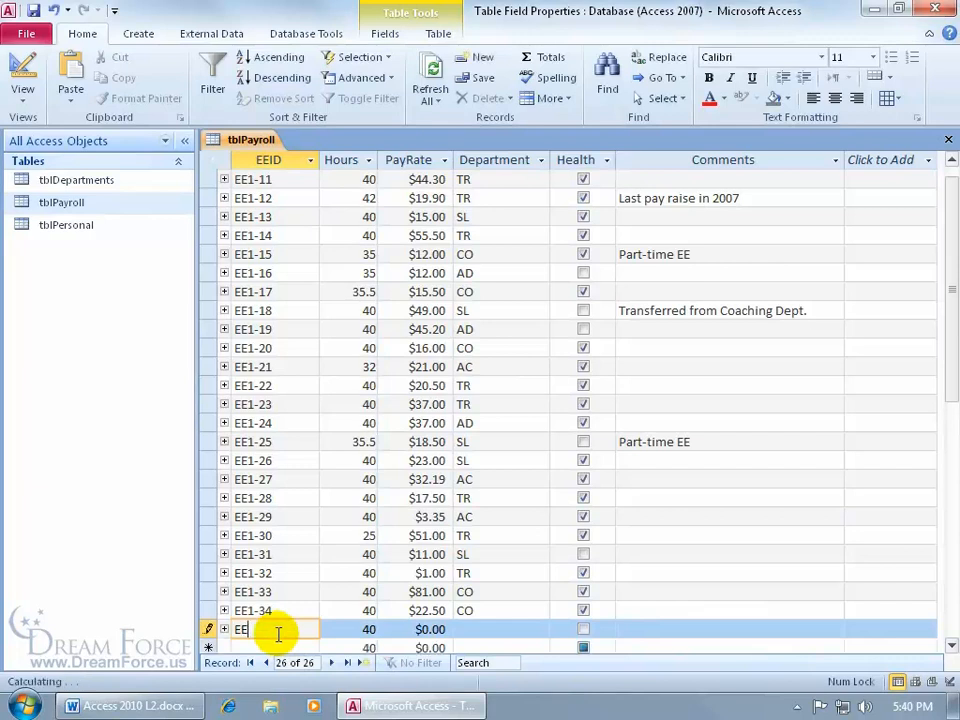
text(1-35)
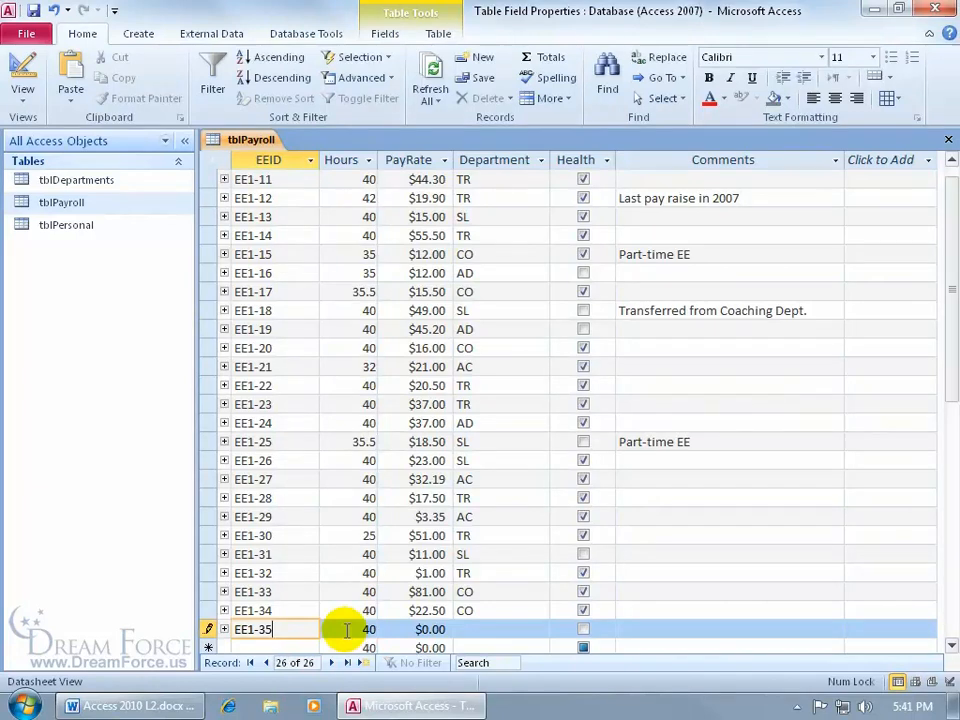
key(Tab)
key(Tab)
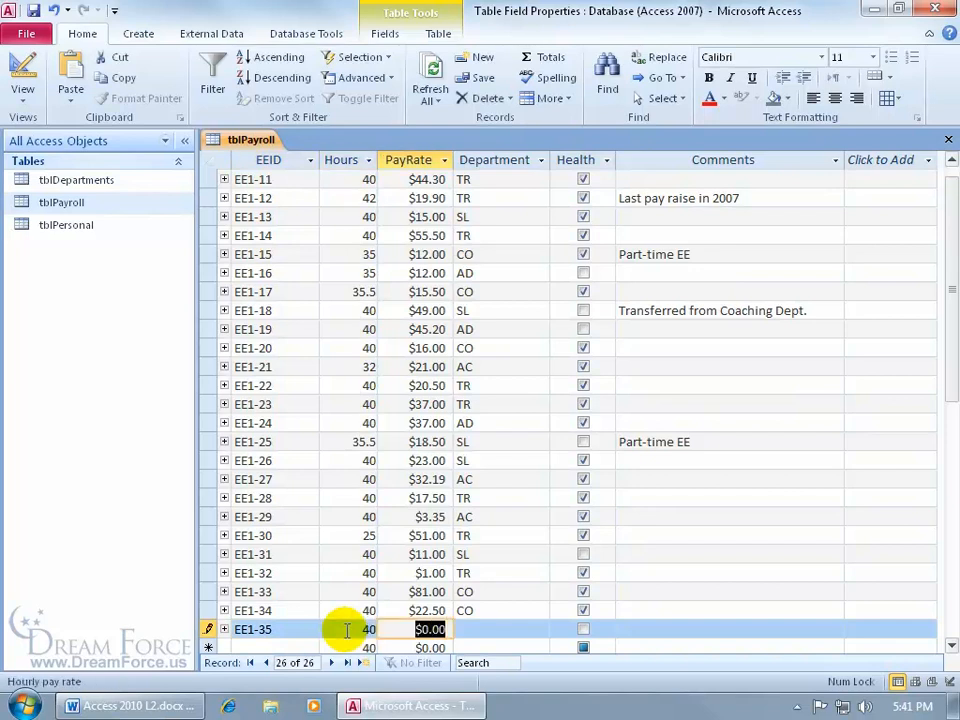
key(shift+Return)
key(Delete)
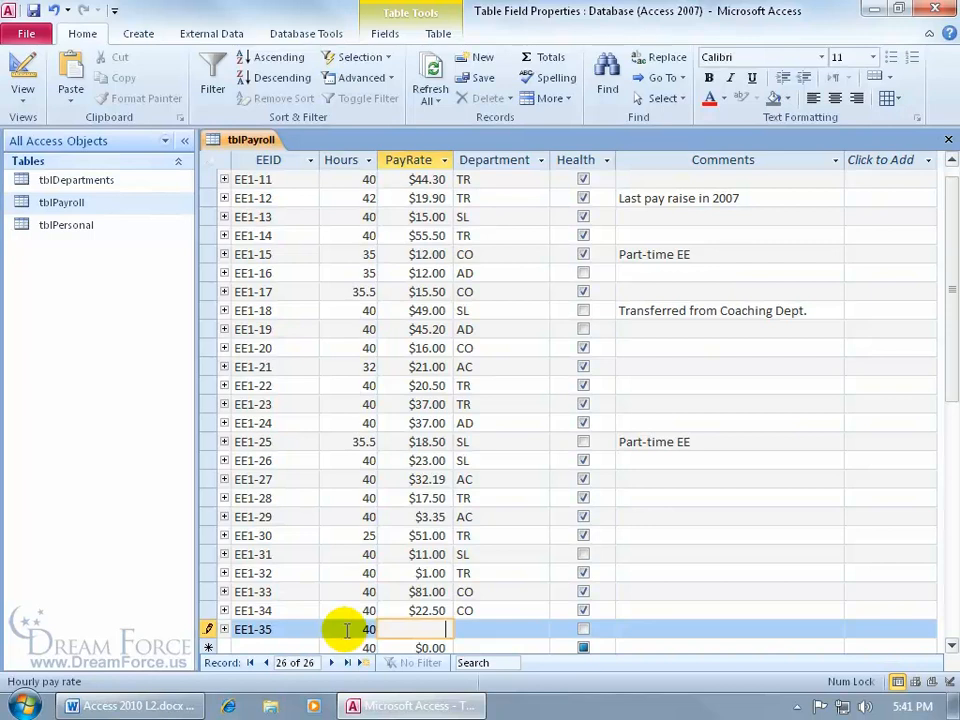
key(Tab)
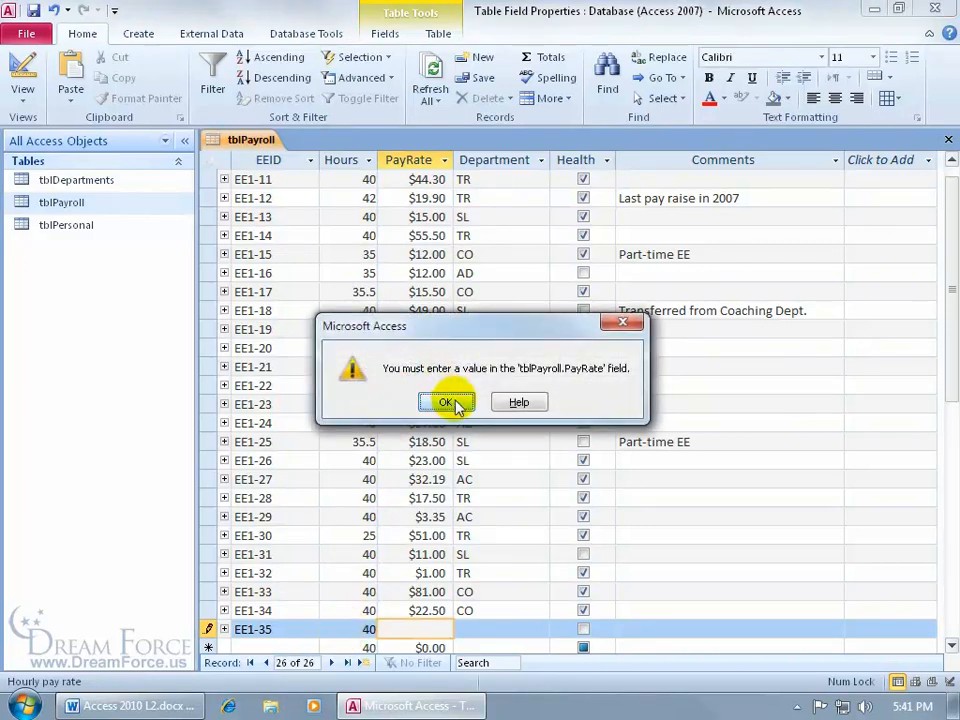
click(447, 402)
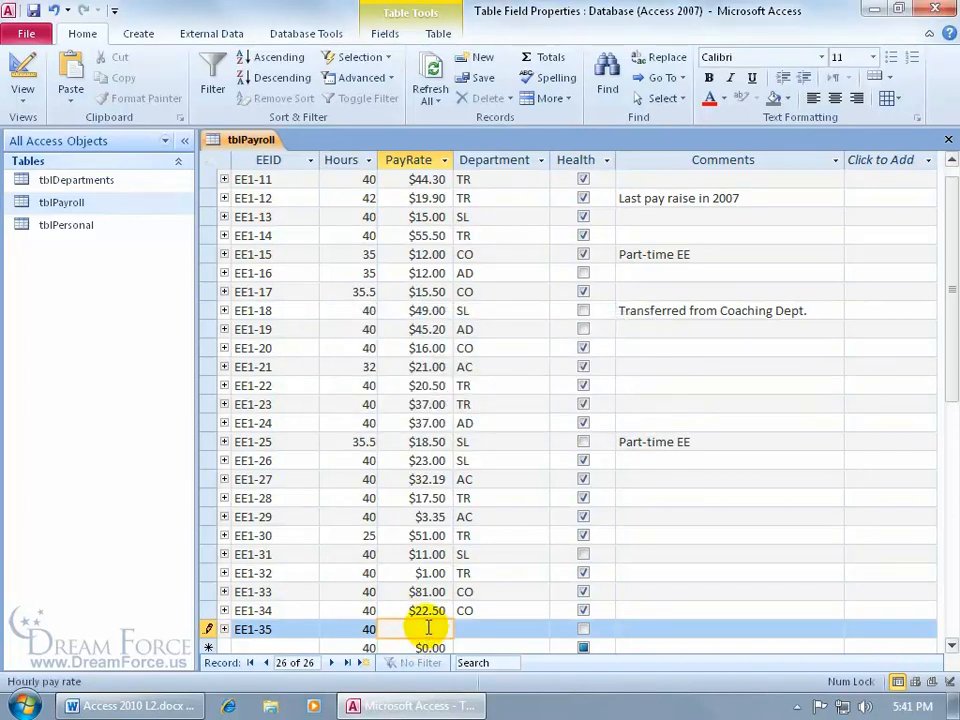
- Confirm a pay rate of 30 is rejected, enter a valid rate, add Department TR, and save
text(30)
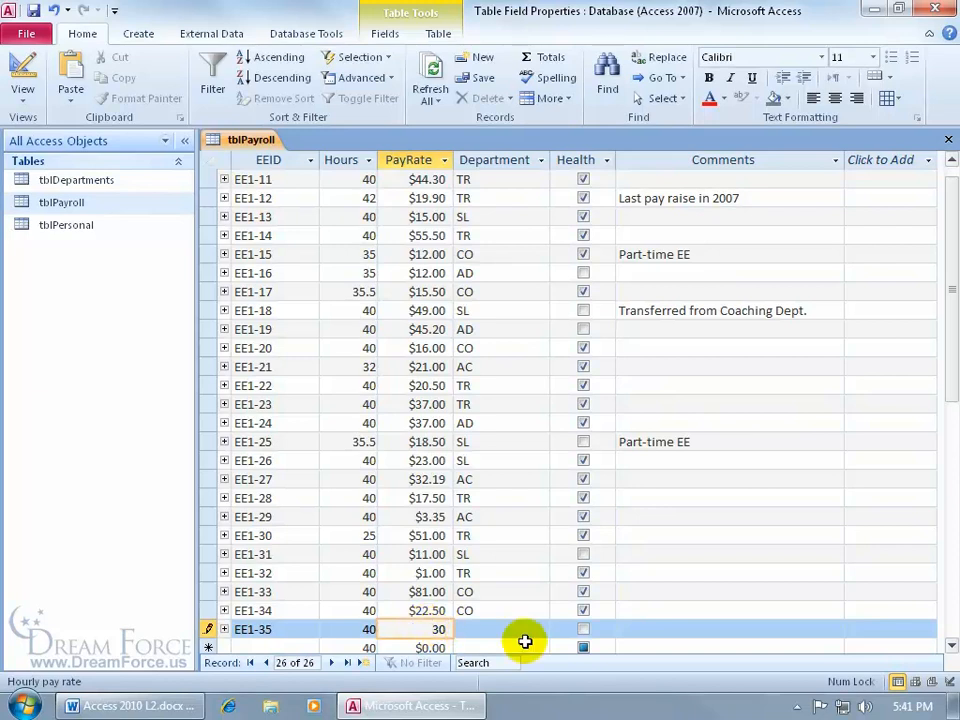
key(Return)
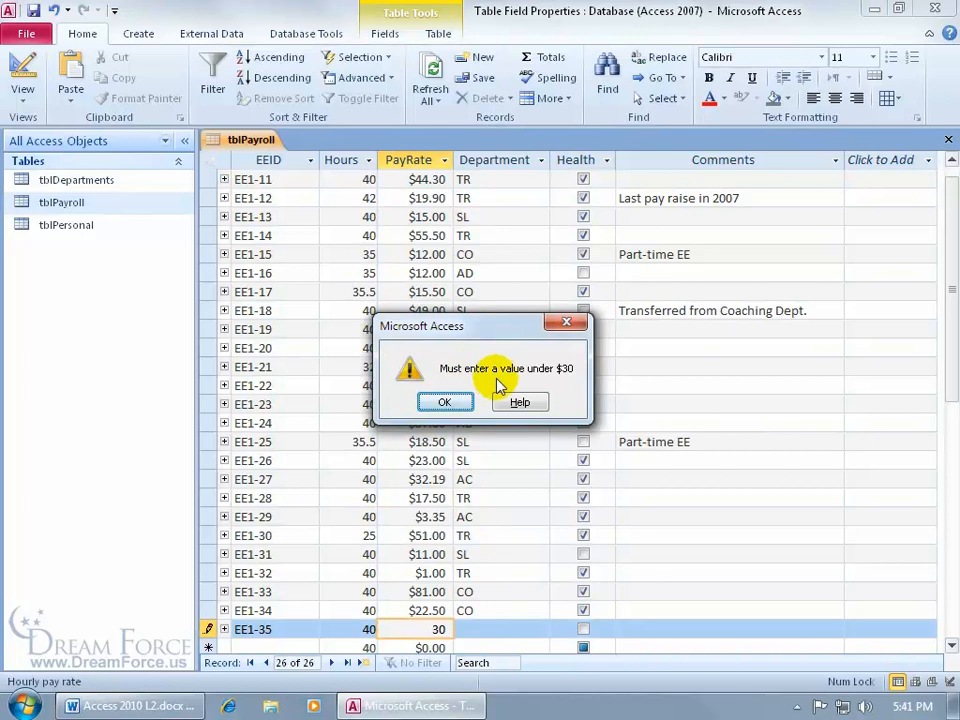
click(447, 402)
click(432, 630)
text(25)
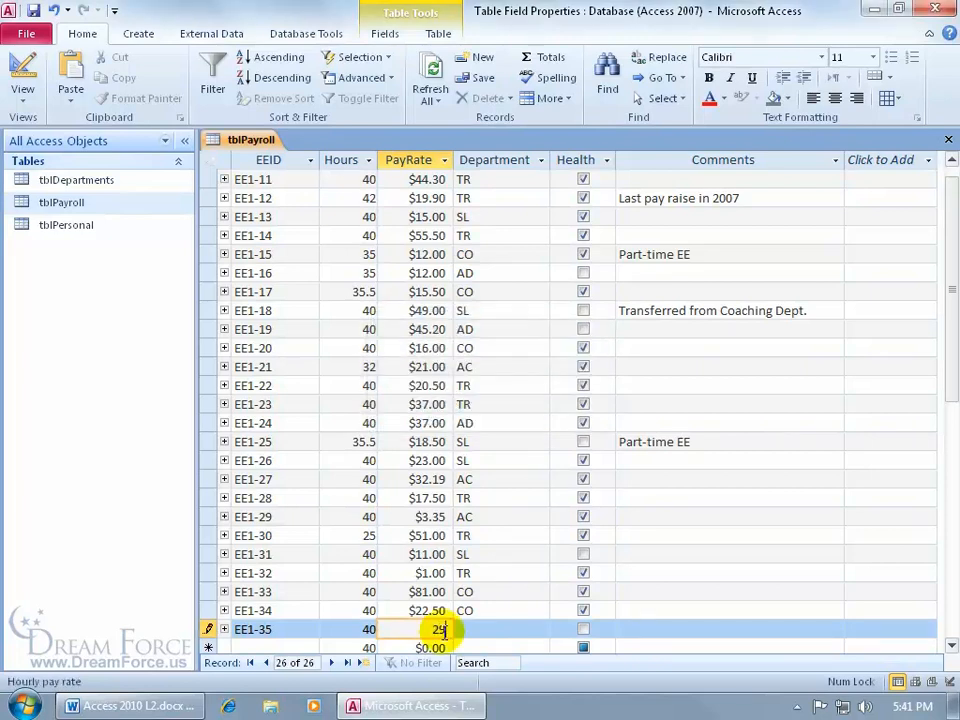
key(Tab)
text(TR)
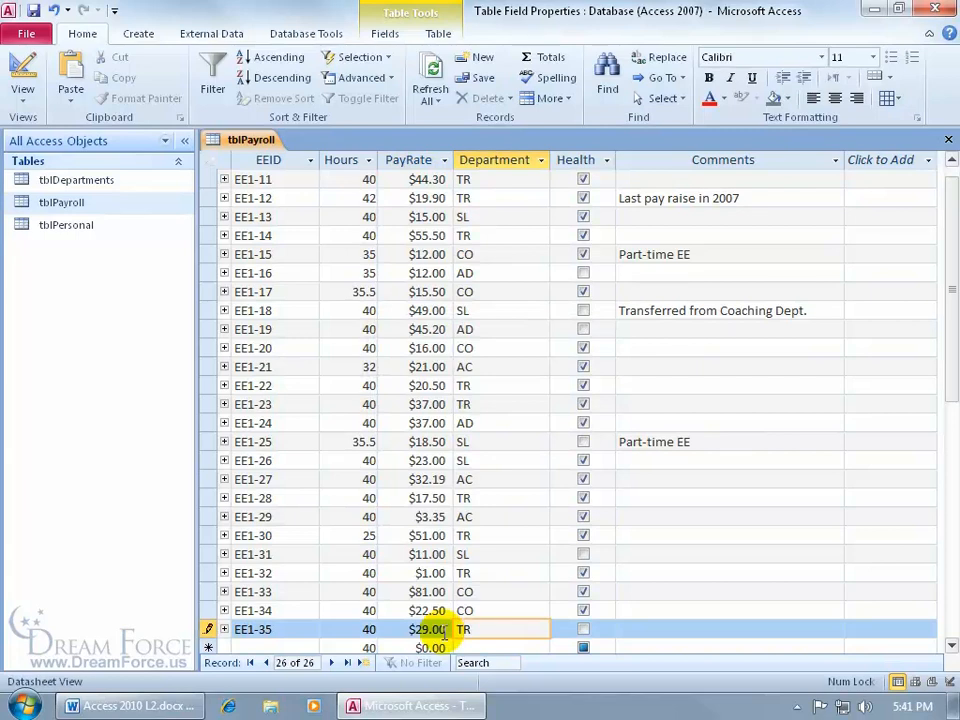
key(Tab)
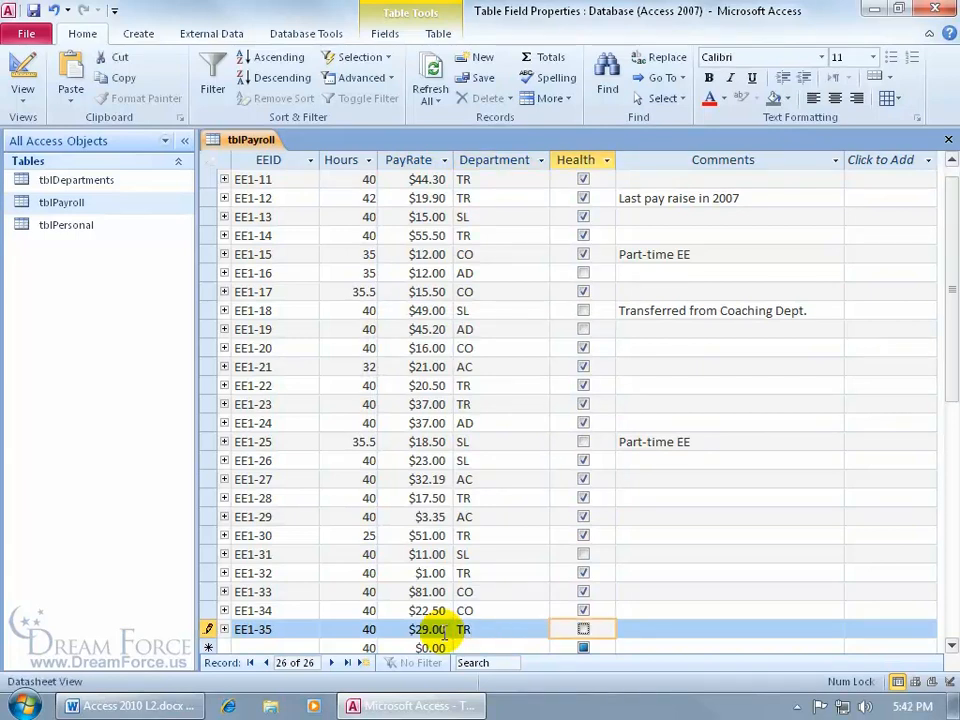
key(shift+Return)
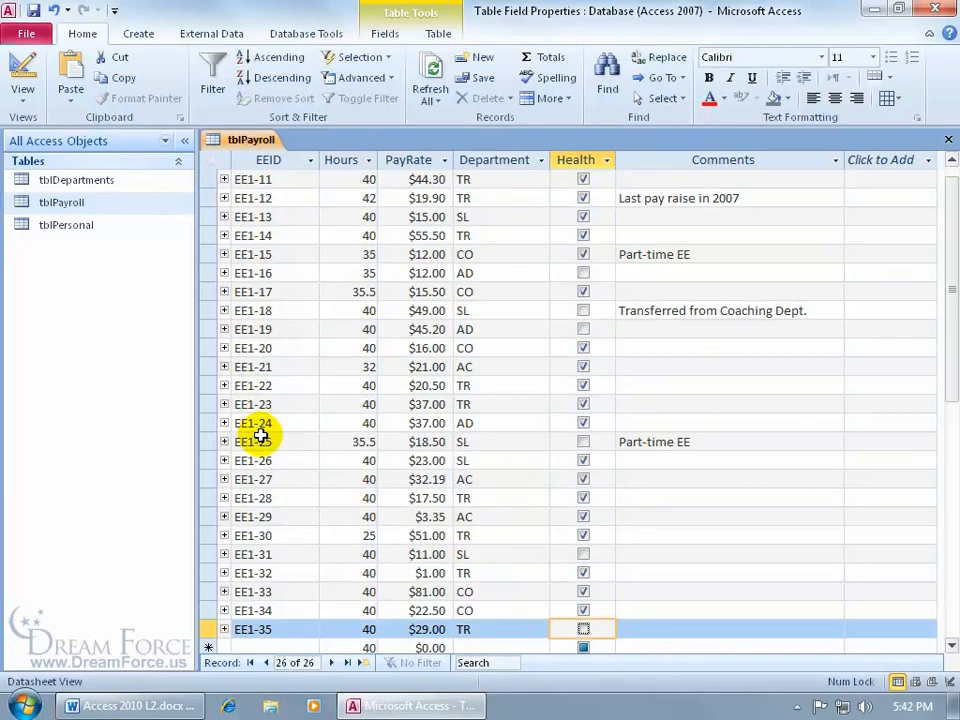
- Reopen tblPayroll in Design view and select the EEID field
right_click(240, 140)
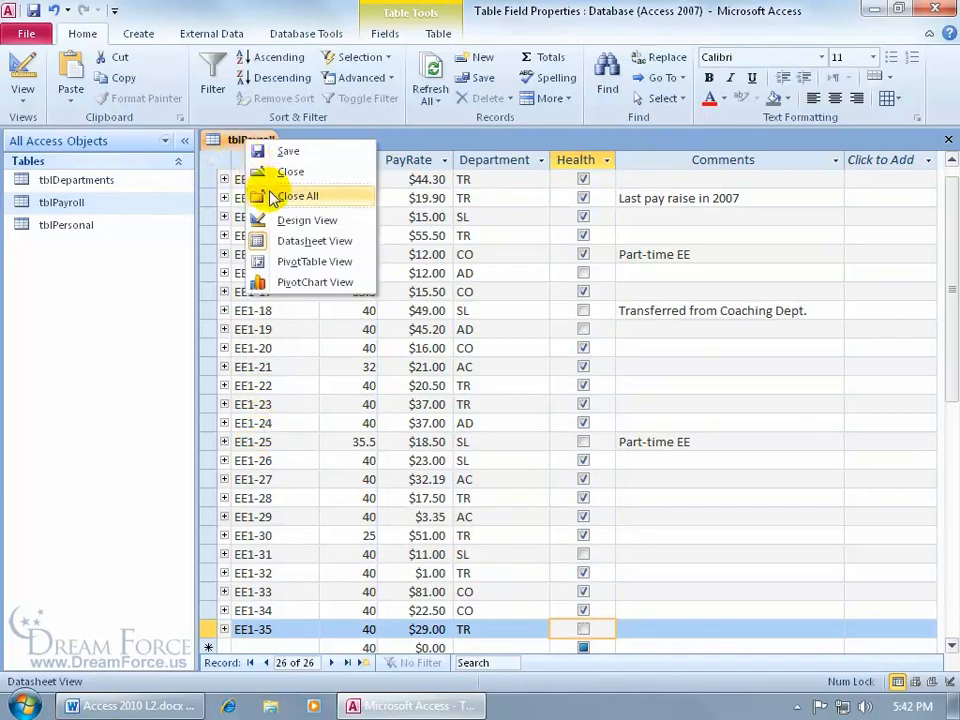
click(290, 219)
click(302, 182)
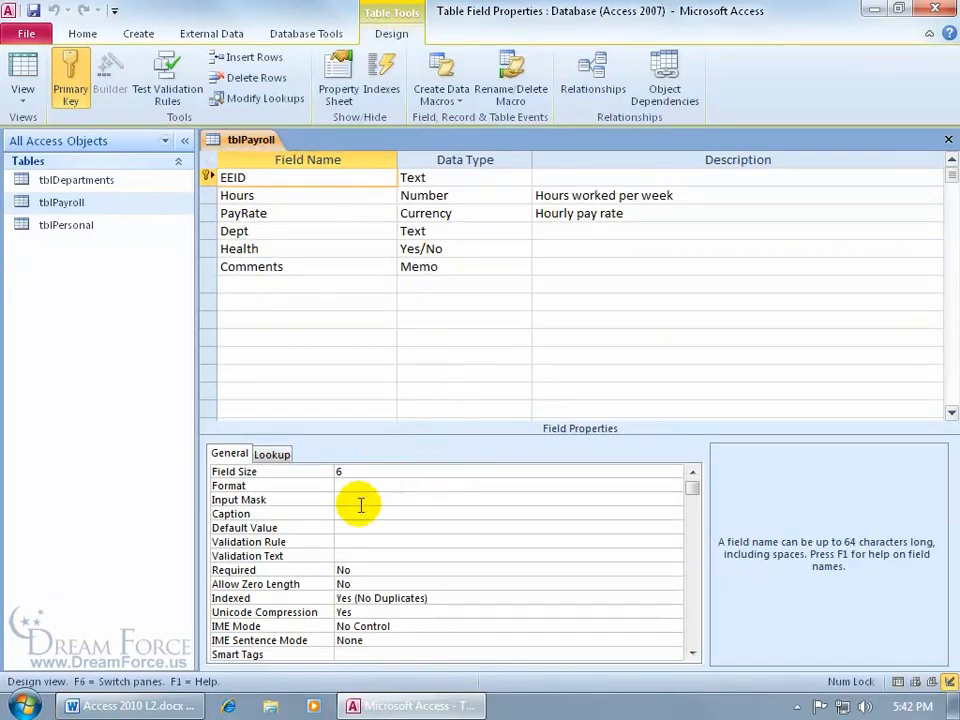
- Give EEID the validation rule Like "EE*" and an explanatory validation message
click(351, 541)
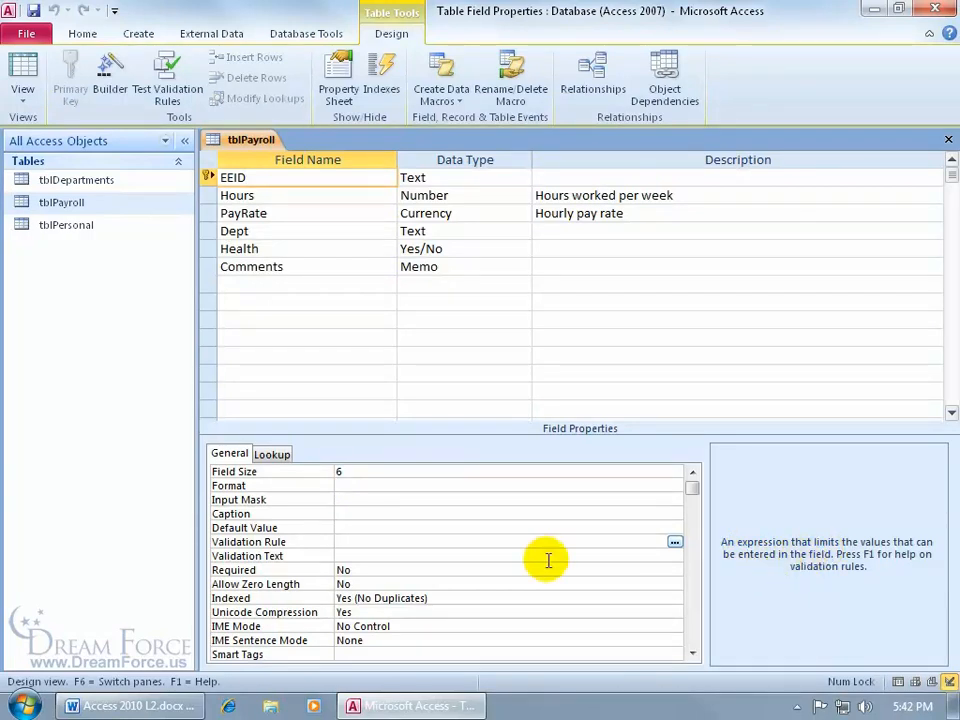
text(EE*)
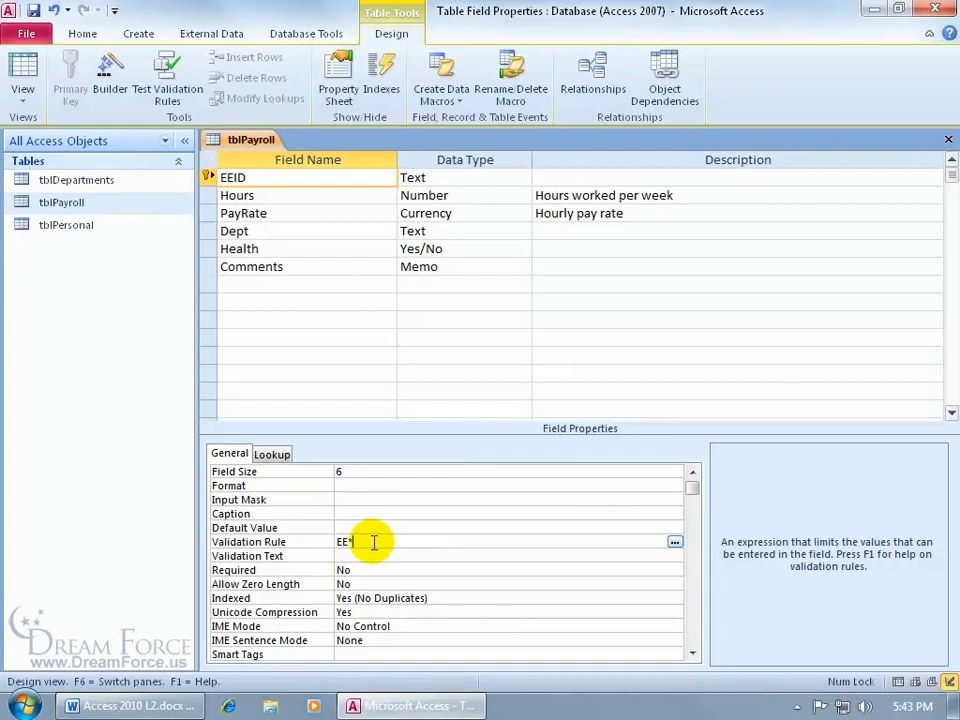
key(Return)
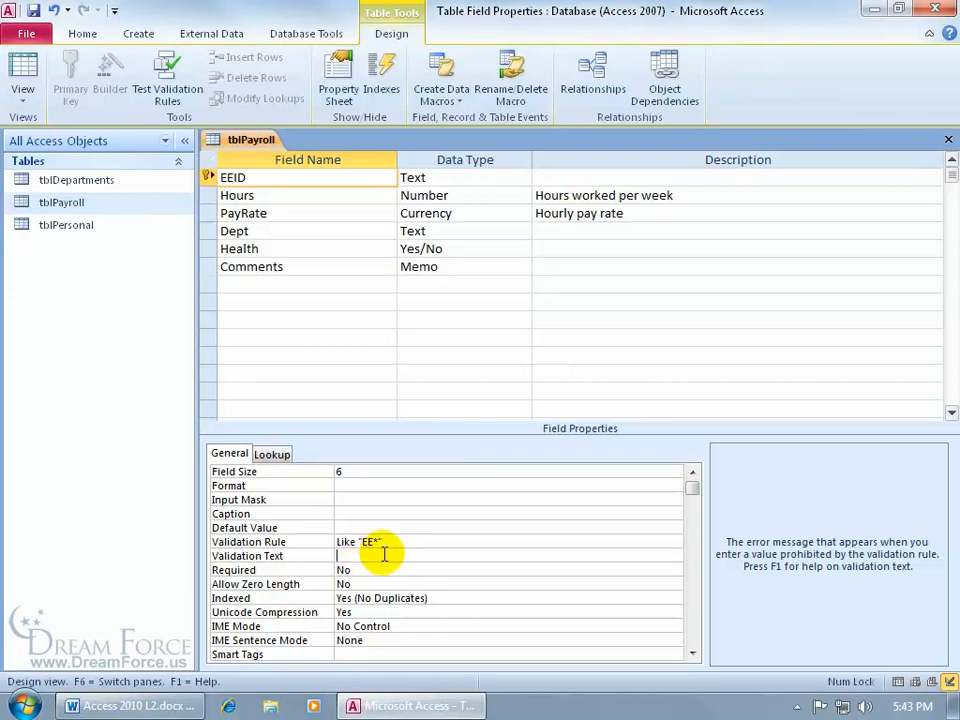
text(E)
text(gits)
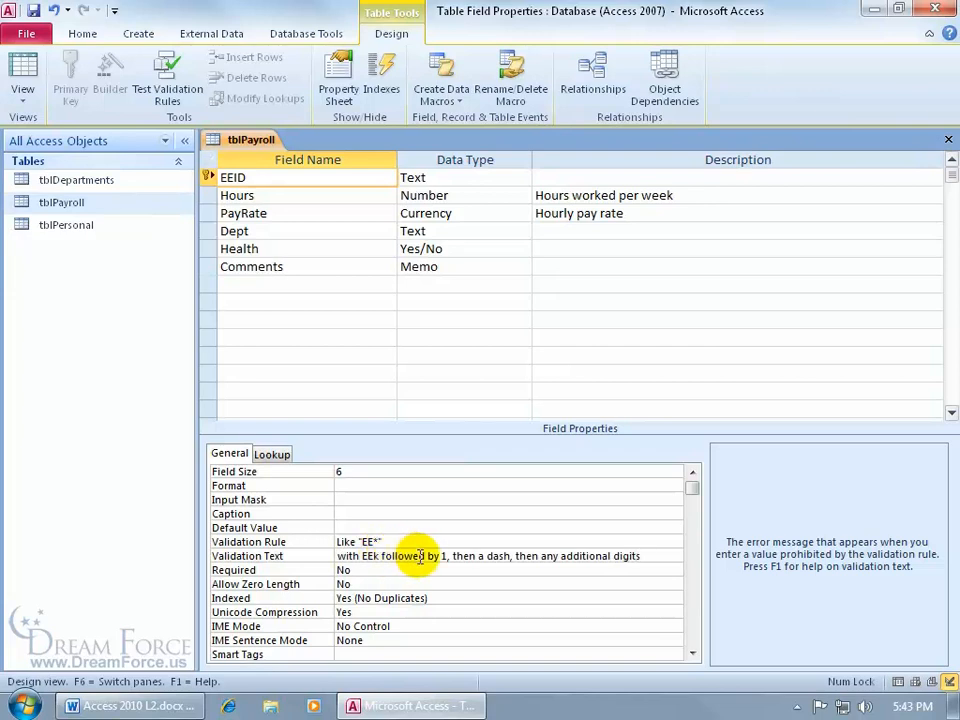
right_click(420, 558)
- Delete the stray k so EEID's validation text reads 'Emp ID must begin with EE', then save, testing existing data
click(461, 452)
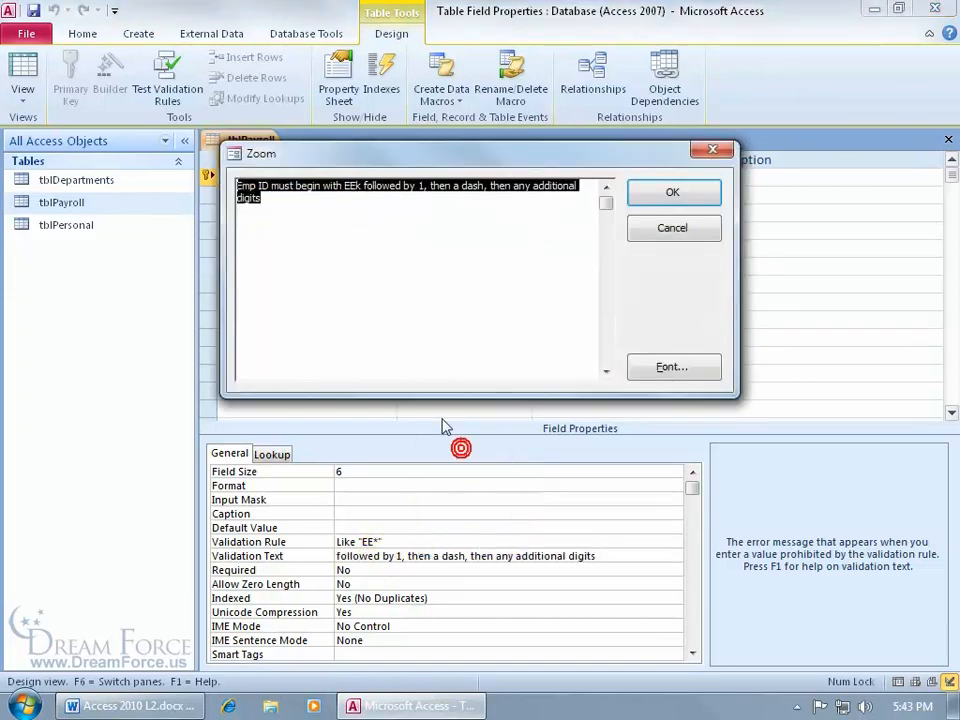
click(307, 199)
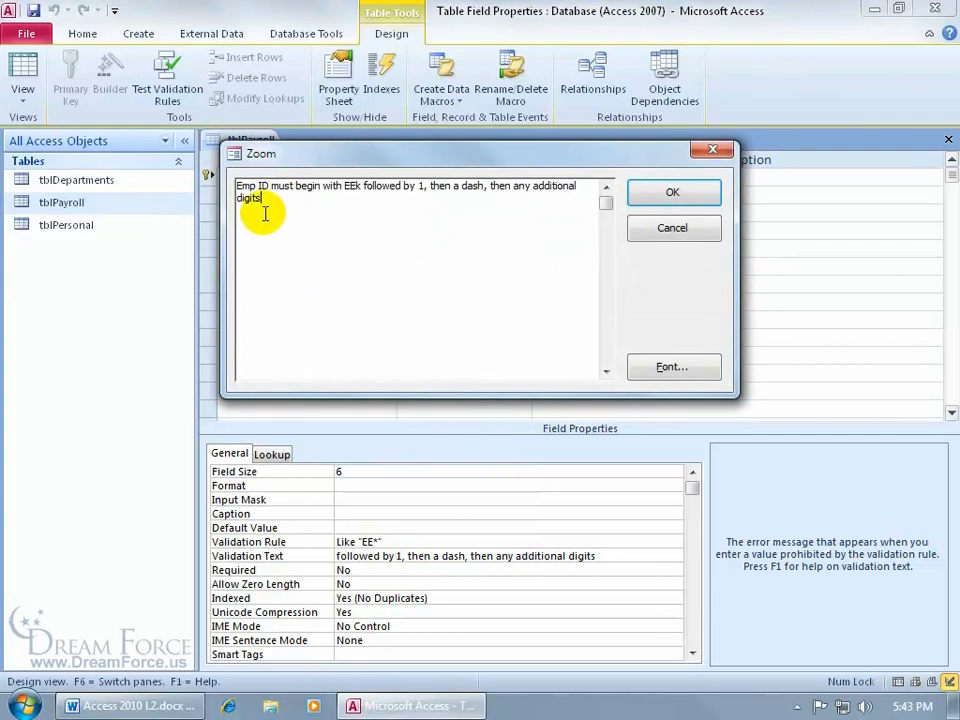
click(361, 187)
key(BackSpace)
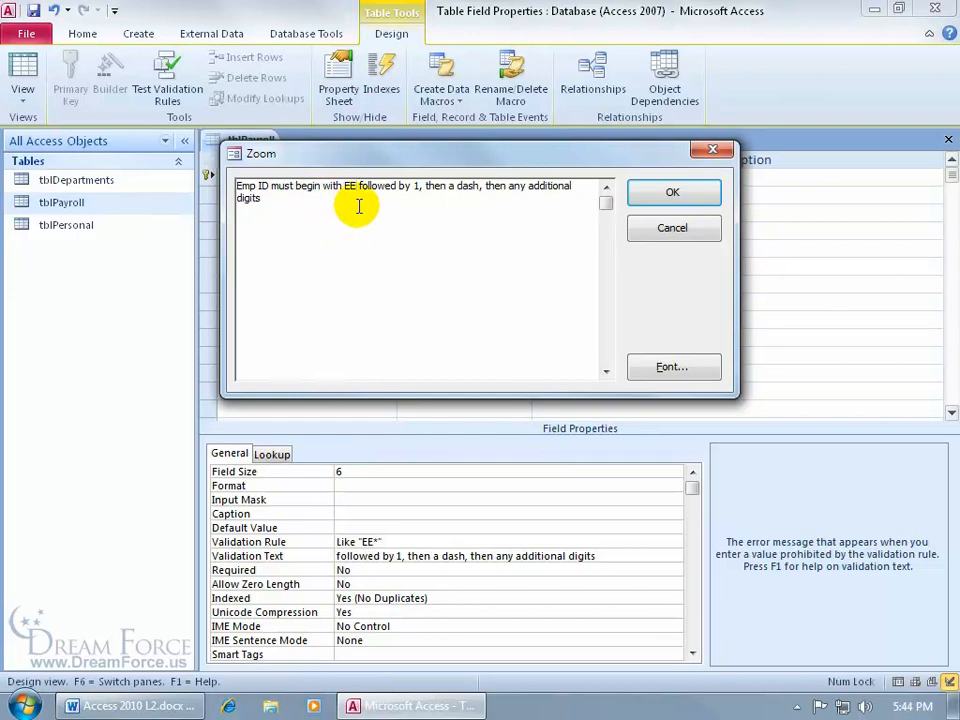
click(676, 193)
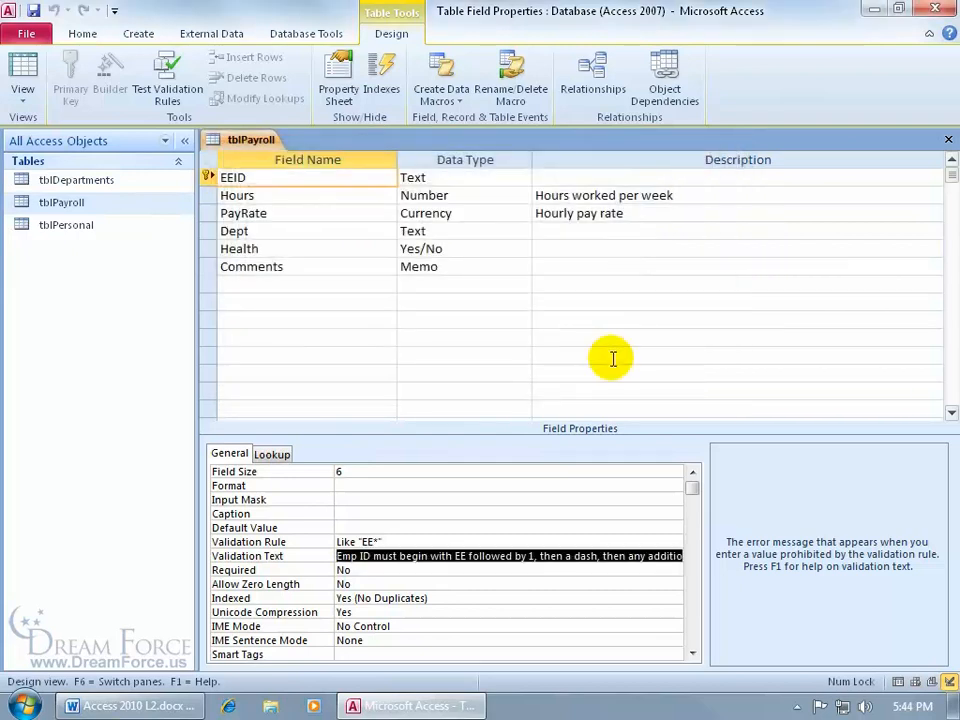
click(33, 10)
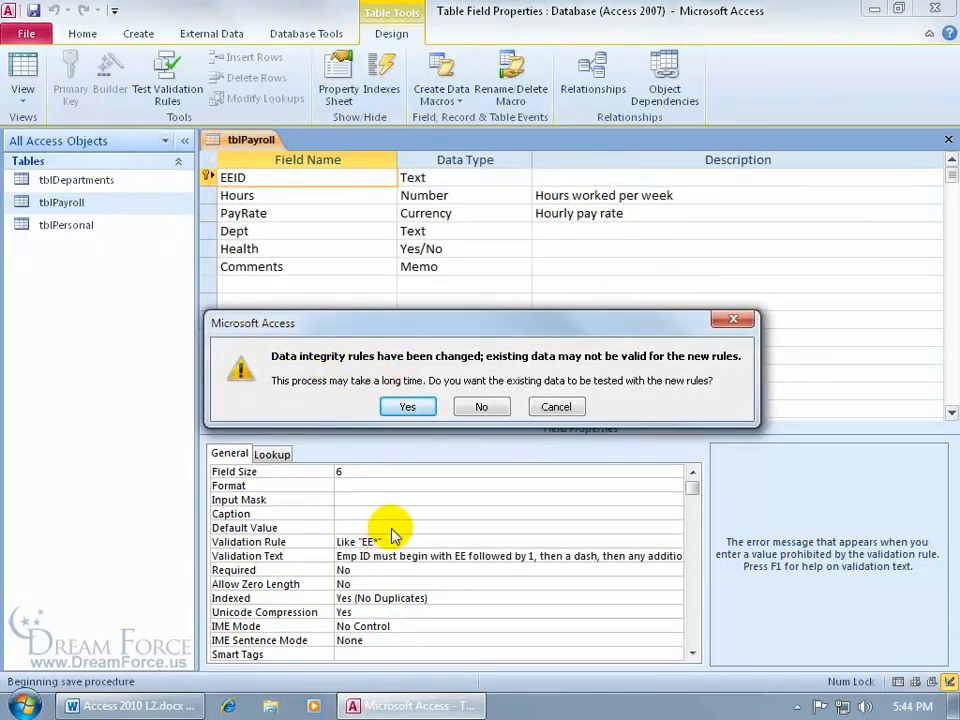
click(407, 408)
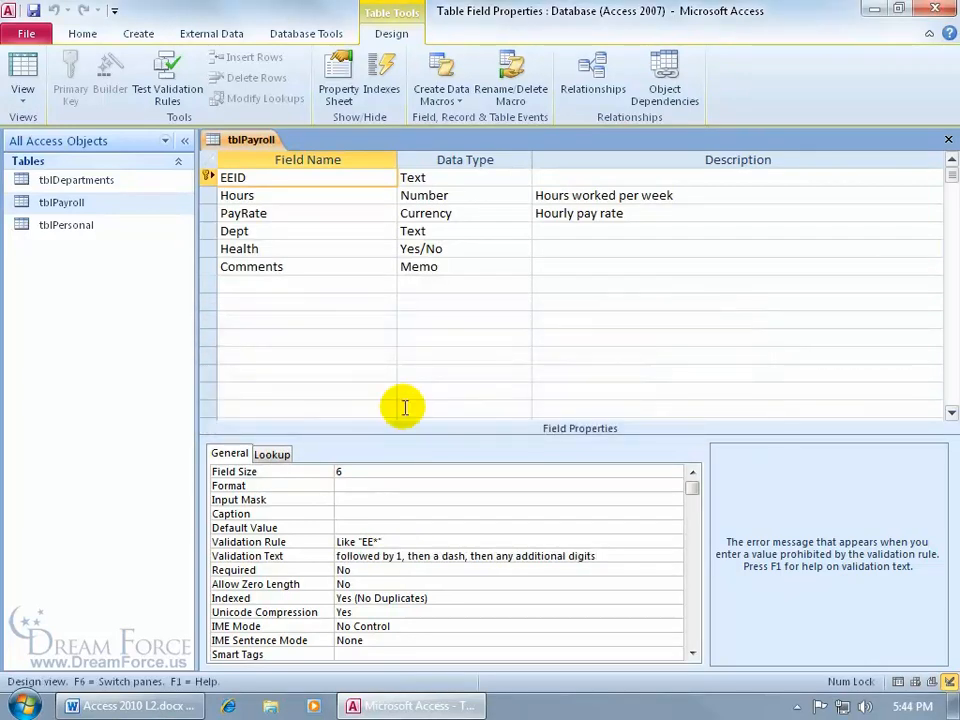
- In Datasheet view, confirm a new EEID 'ek' is rejected, then enter EE1-36 instead
click(24, 68)
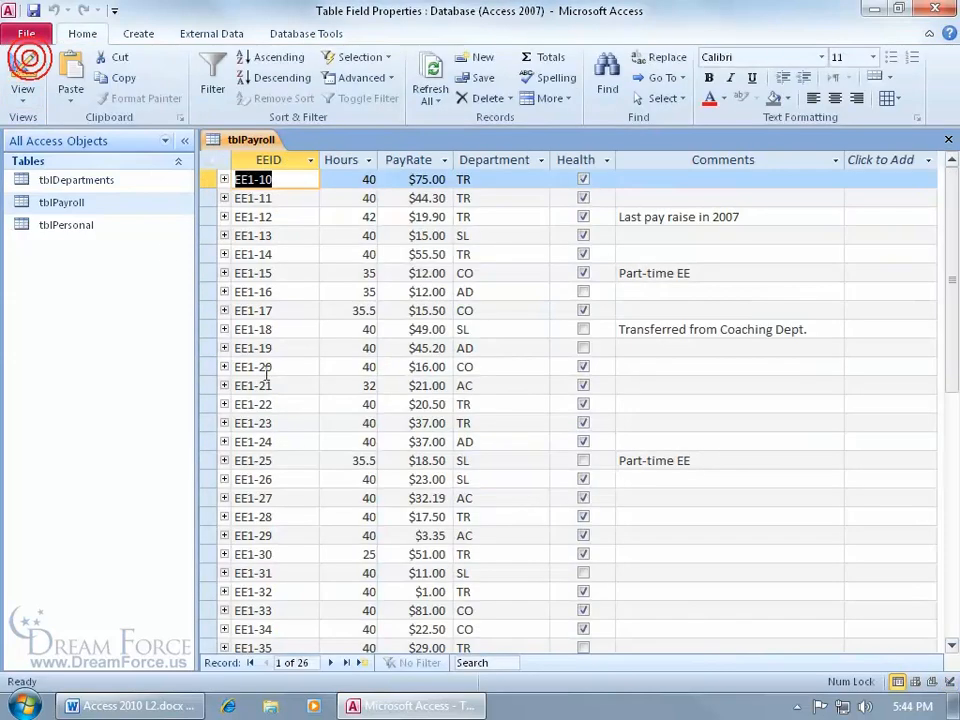
scroll(263, 374, down, 3)
click(261, 497)
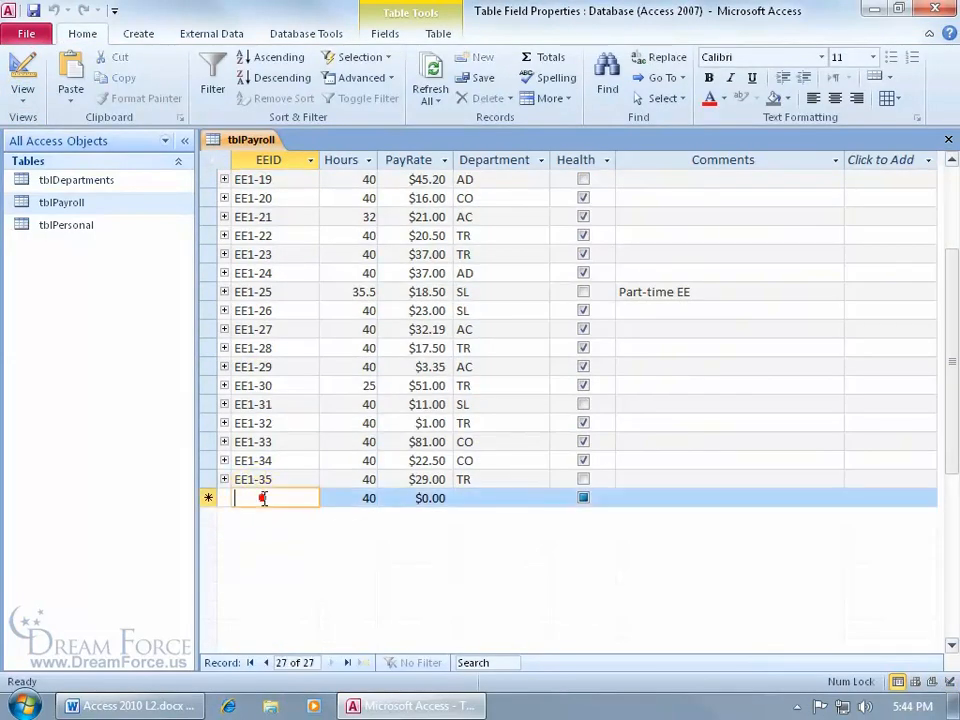
text(ek)
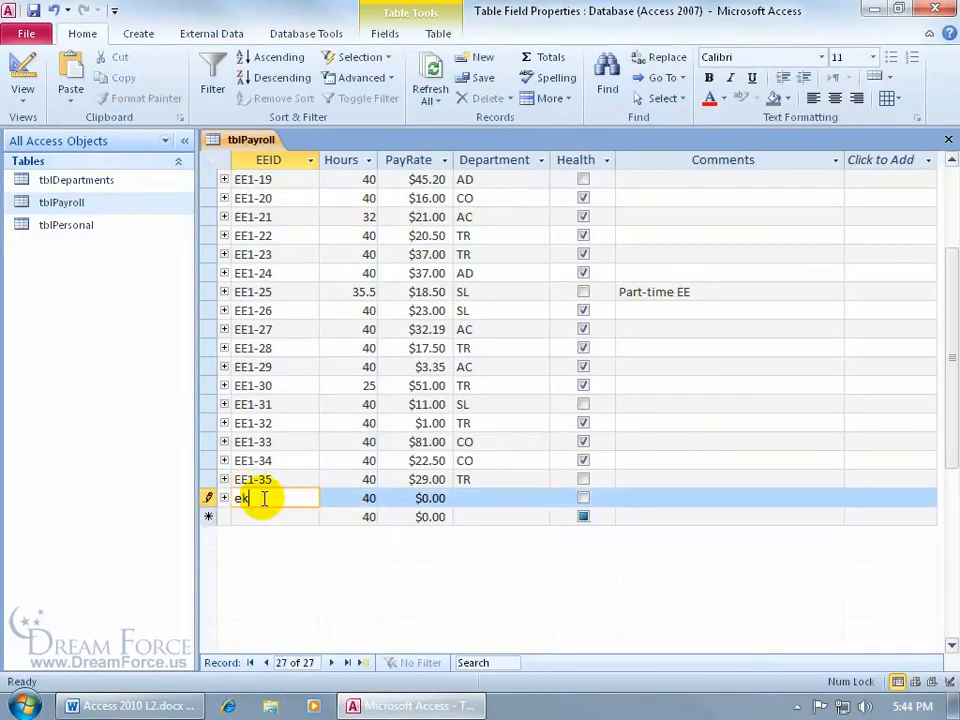
key(Tab)
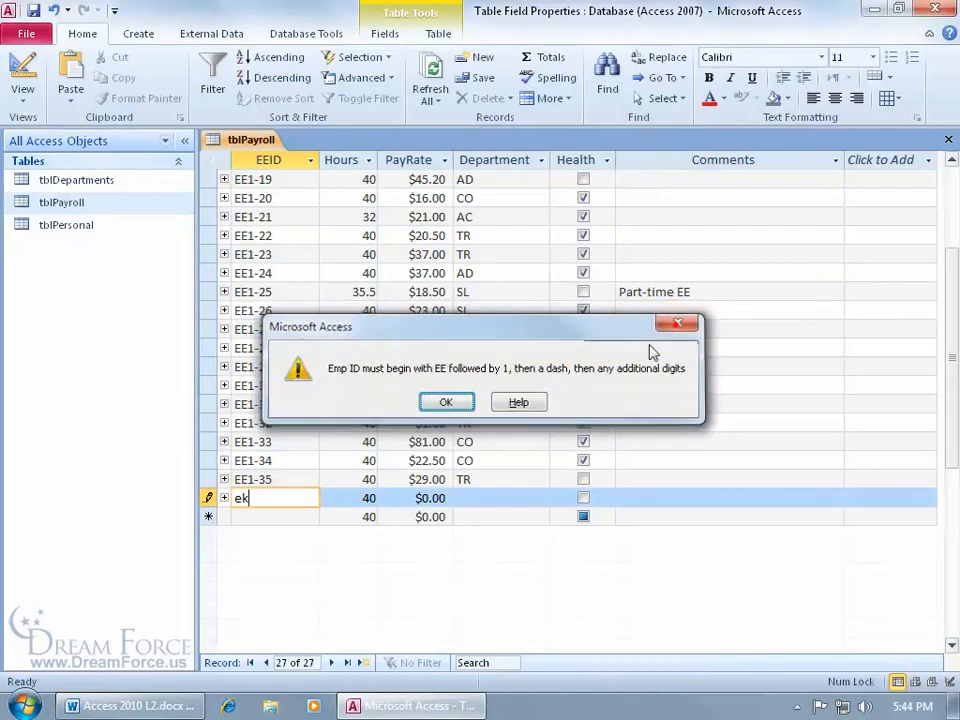
click(678, 324)
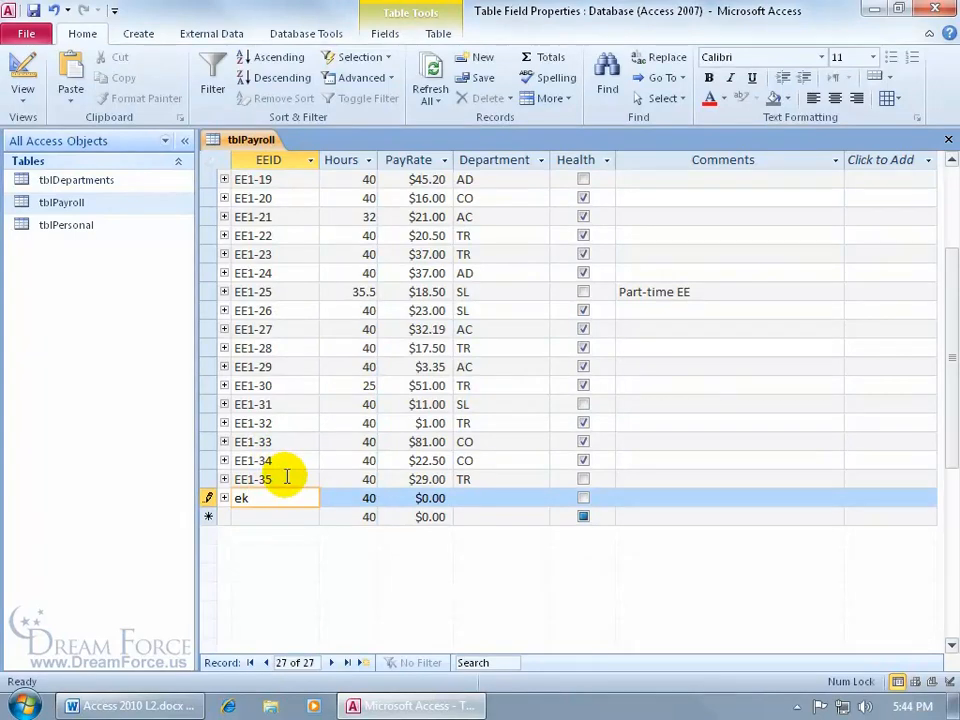
key(BackSpace)
key(BackSpace)
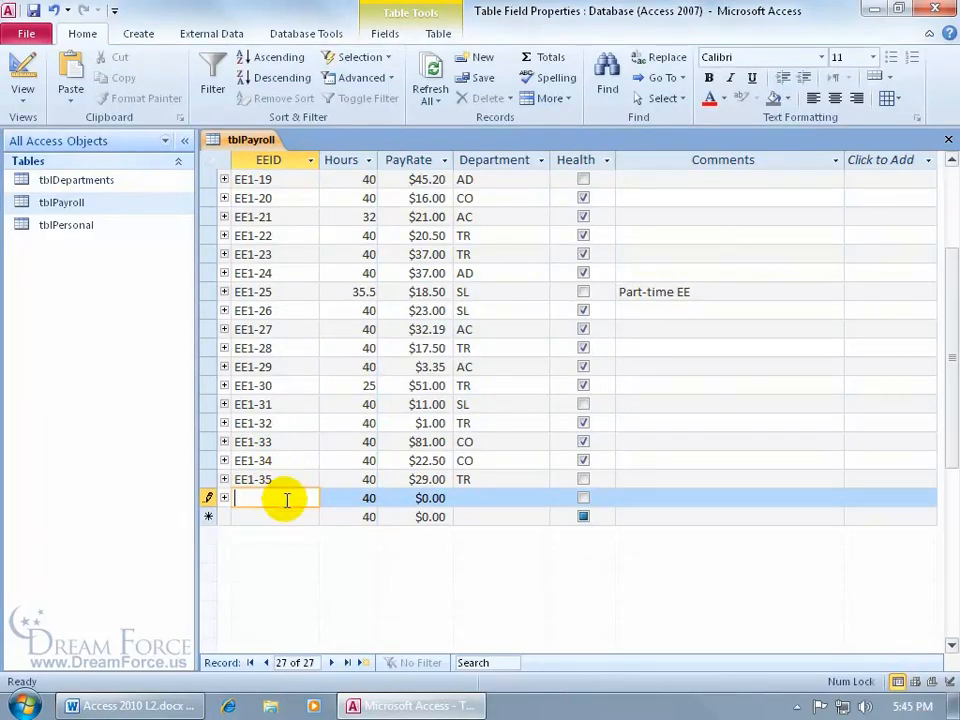
text(EE1-36)
key(Tab)
key(Tab)
key(Tab)
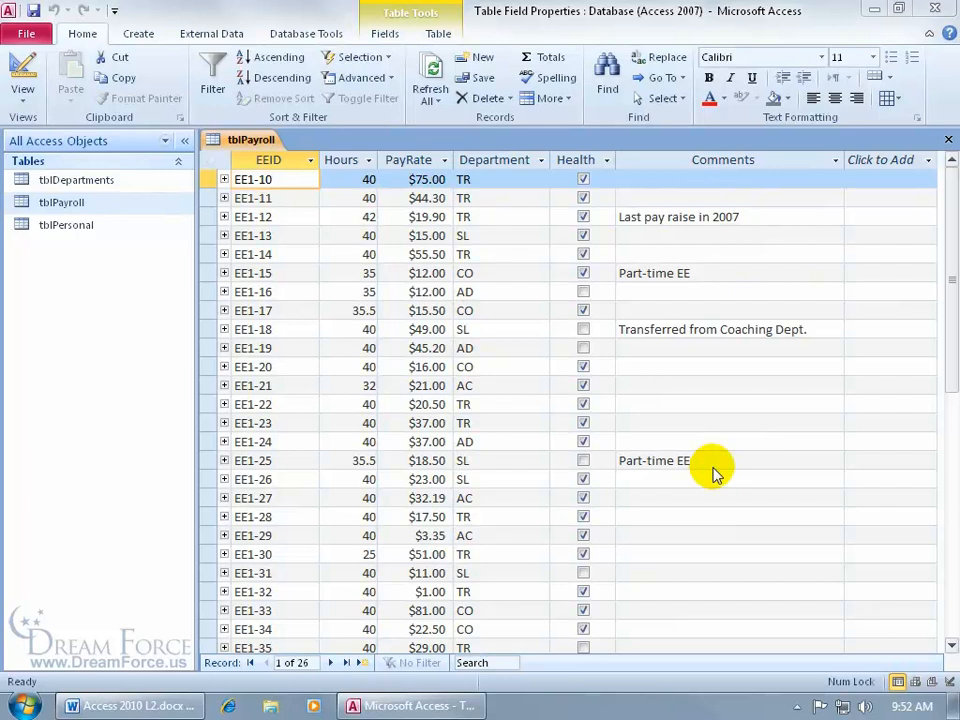
- In tblPayroll's Design View set Comments' Append Only to Yes, then save and return to Datasheet view
right_click(246, 140)
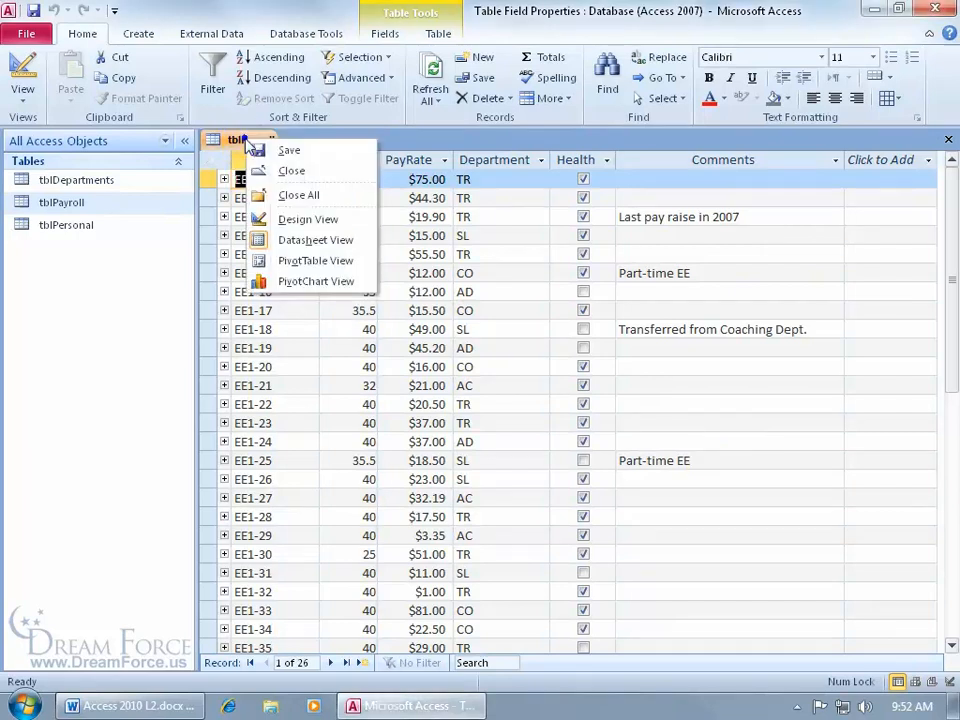
click(287, 221)
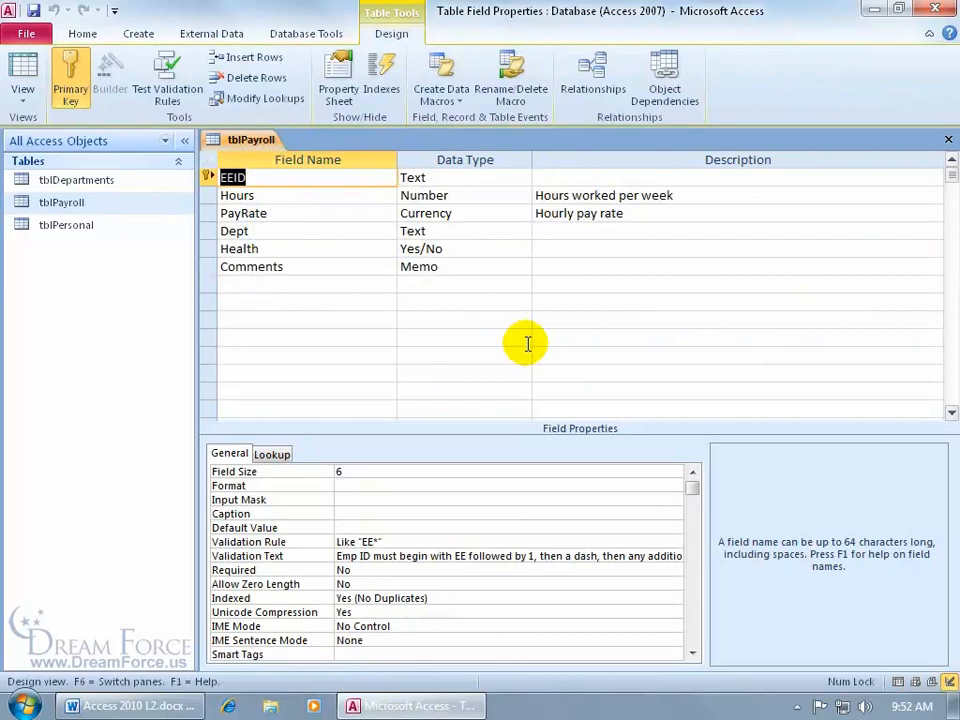
click(377, 266)
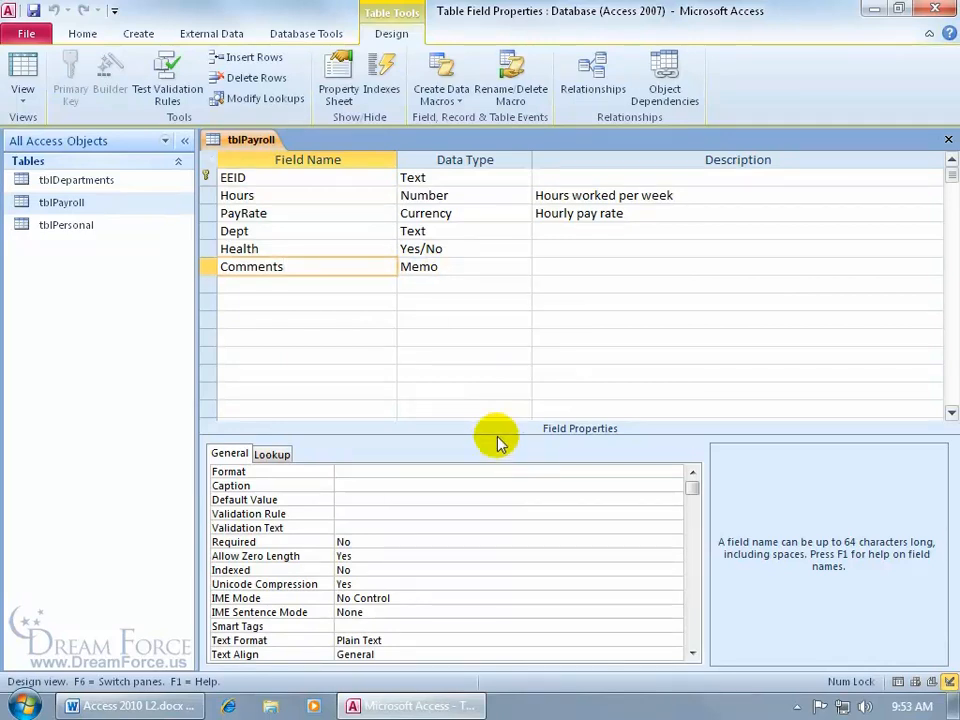
click(691, 654)
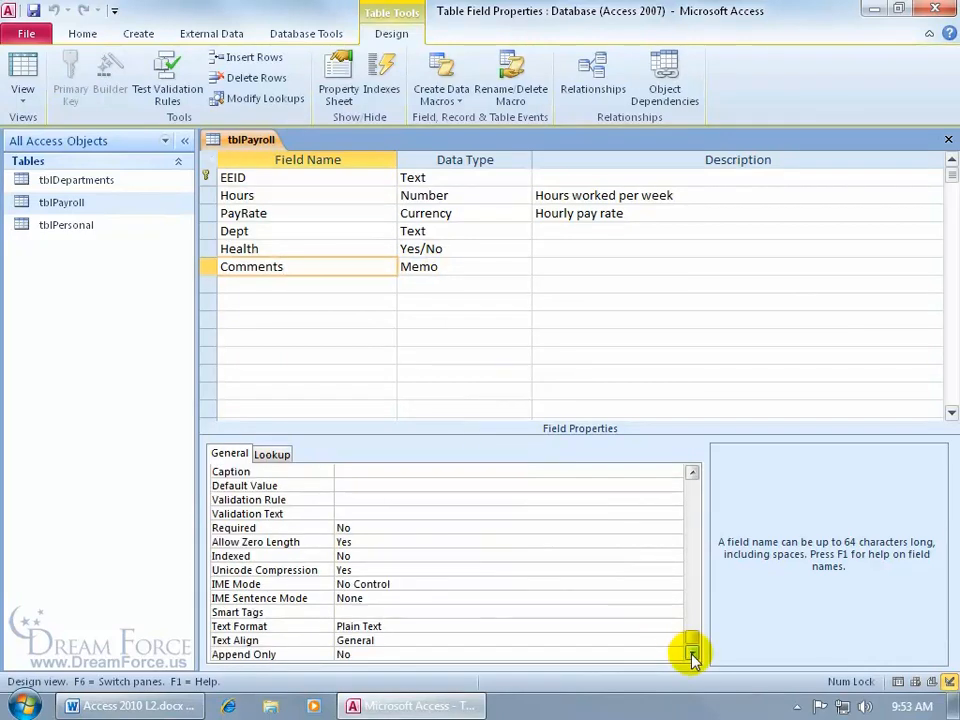
click(392, 655)
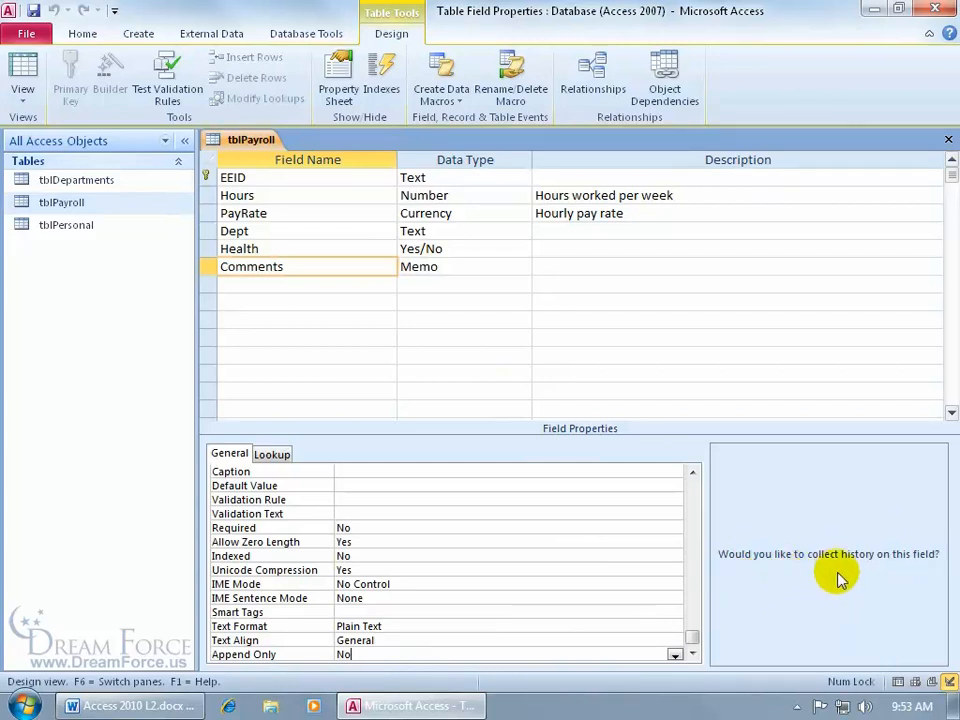
double_click(368, 654)
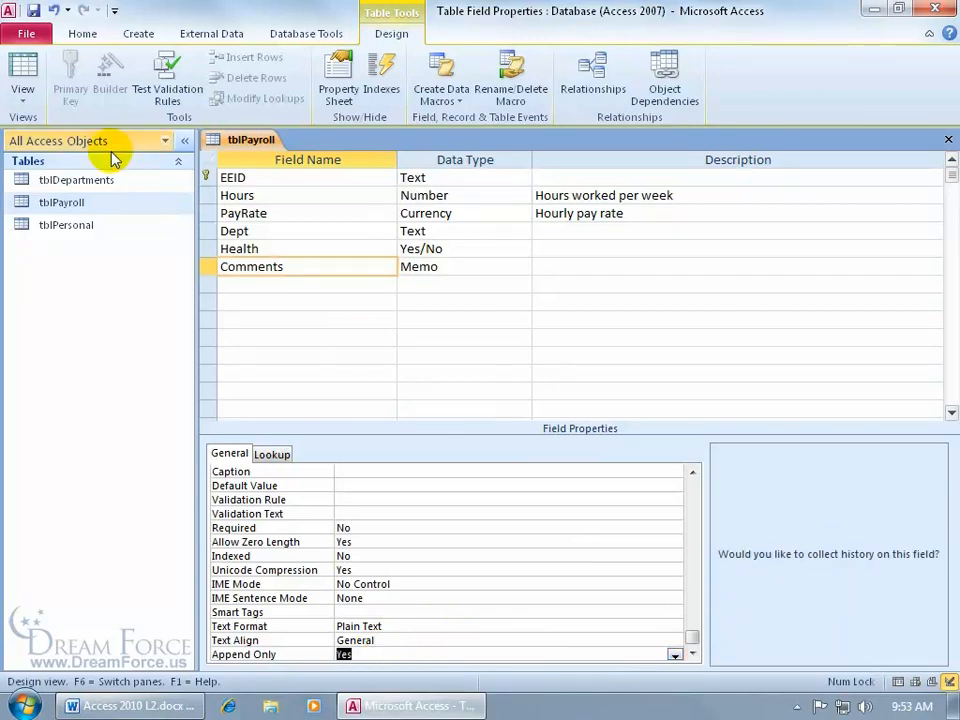
click(21, 79)
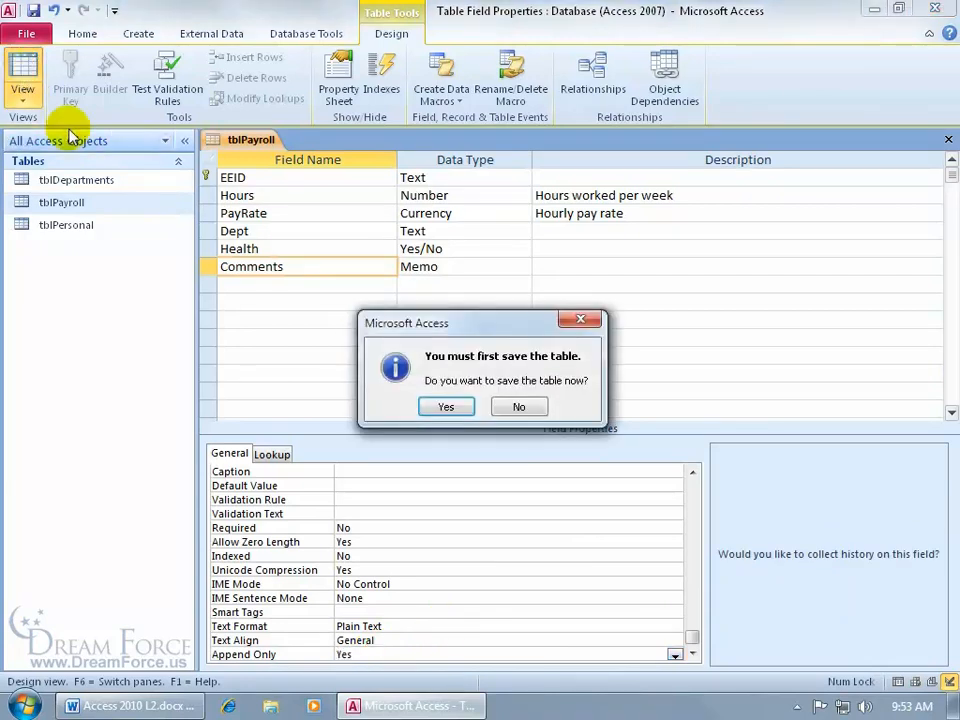
click(442, 409)
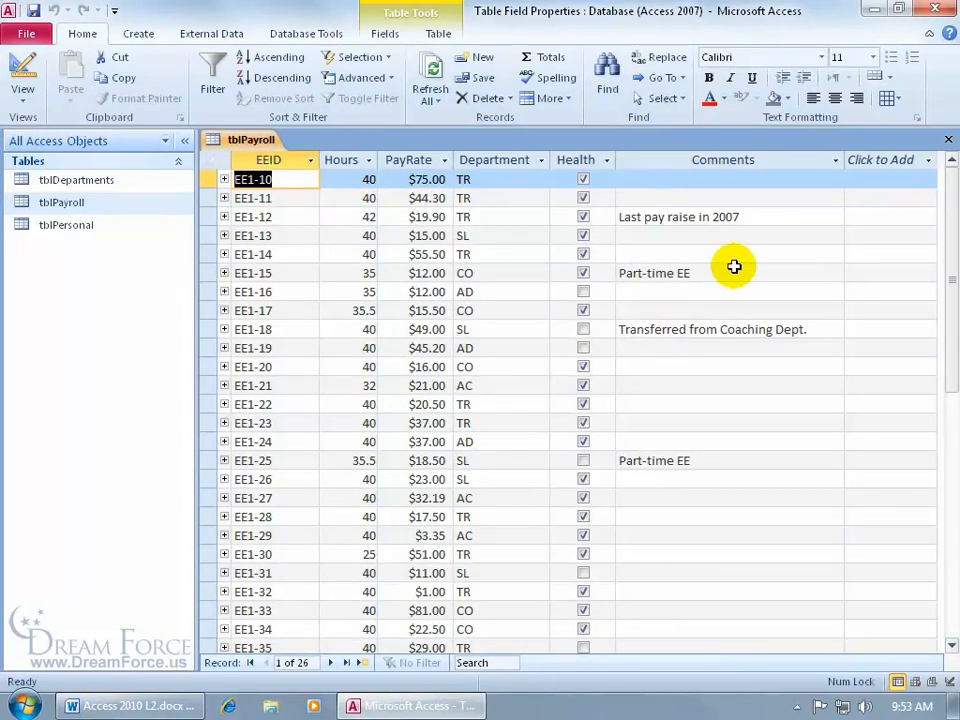
- Change the year in EE1-12's comment from 2007 to 2008 and check the Comments column history
click(757, 217)
key(BackSpace)
text(8)
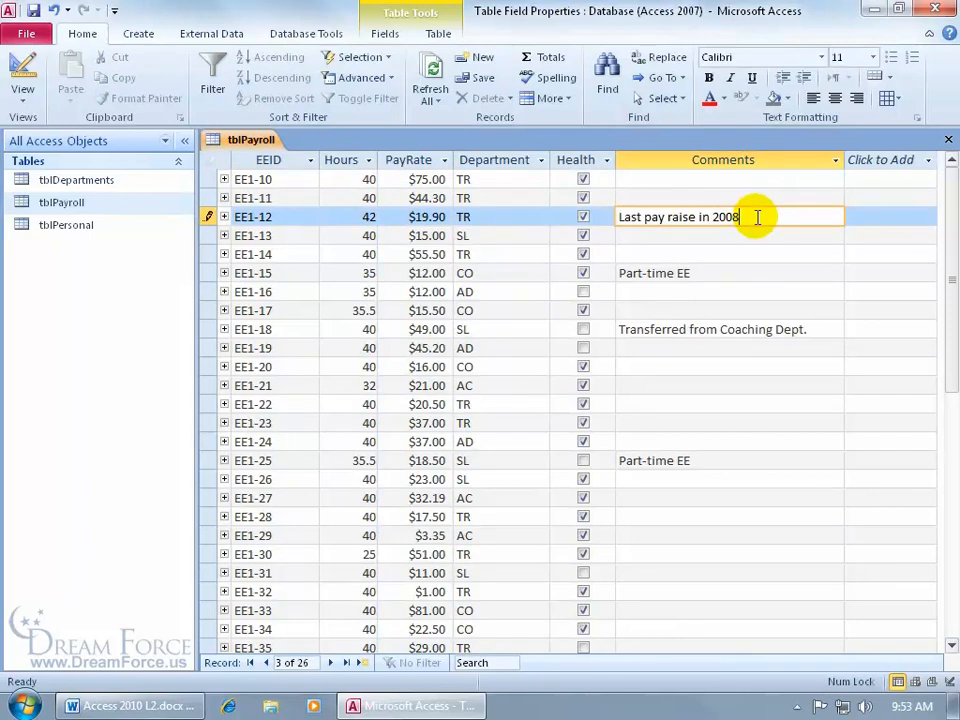
key(shift+Return)
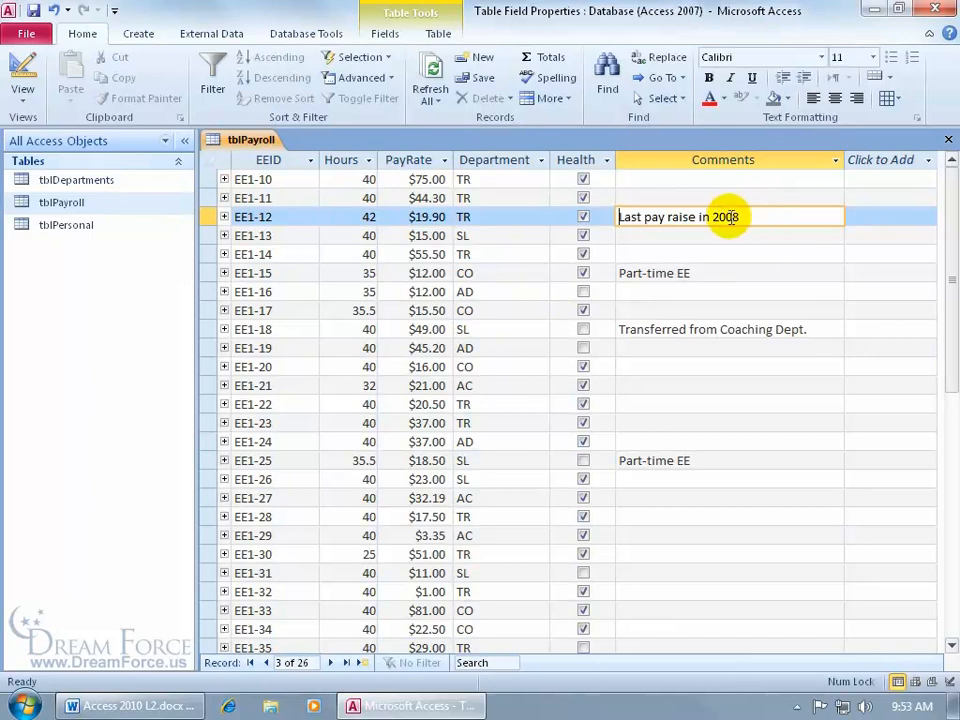
right_click(730, 216)
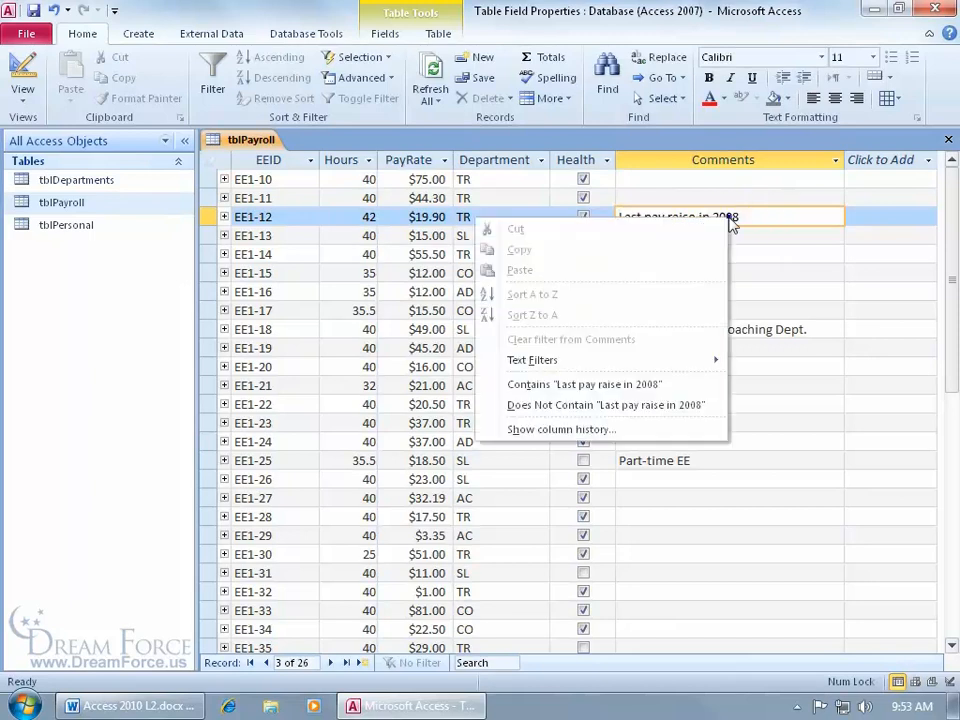
click(615, 429)
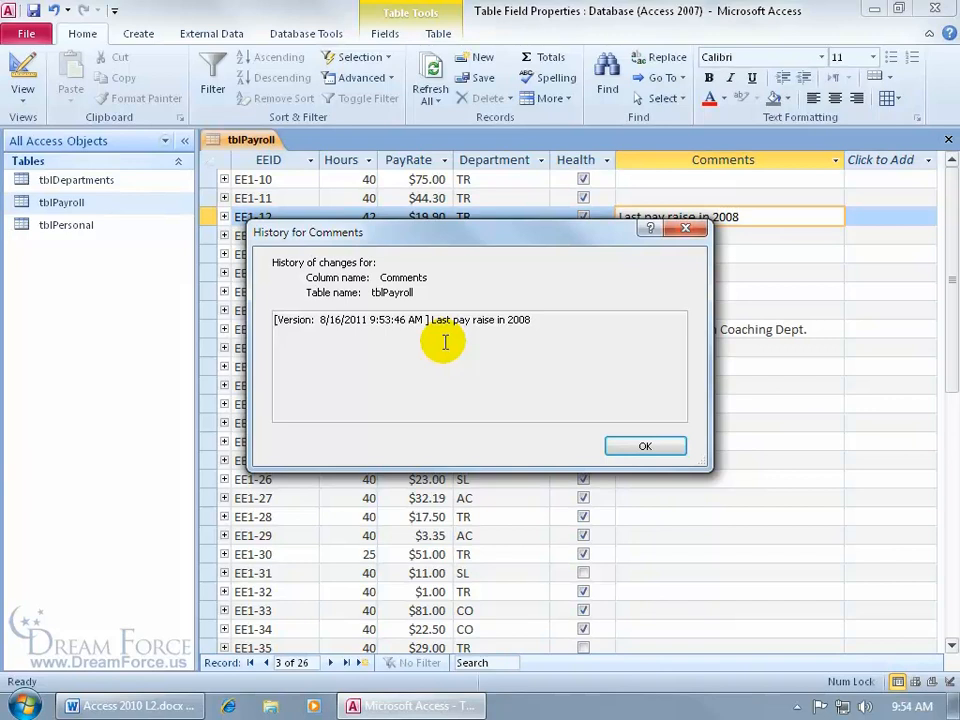
click(647, 446)
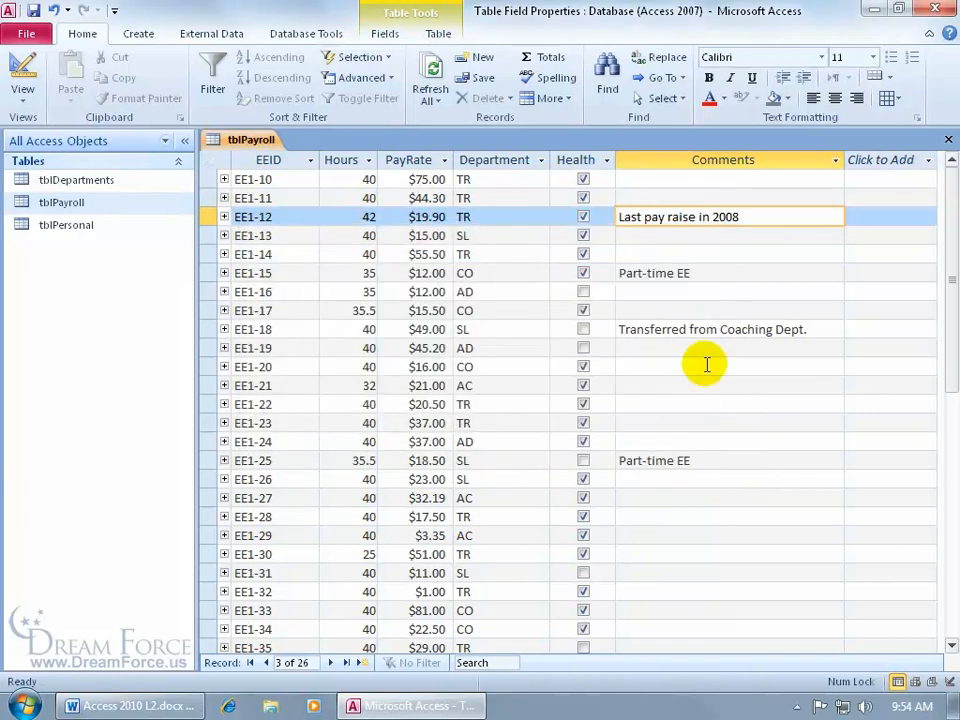
- Reword the comment to 'Last raise in 2010' and confirm the history lists both versions
double_click(648, 217)
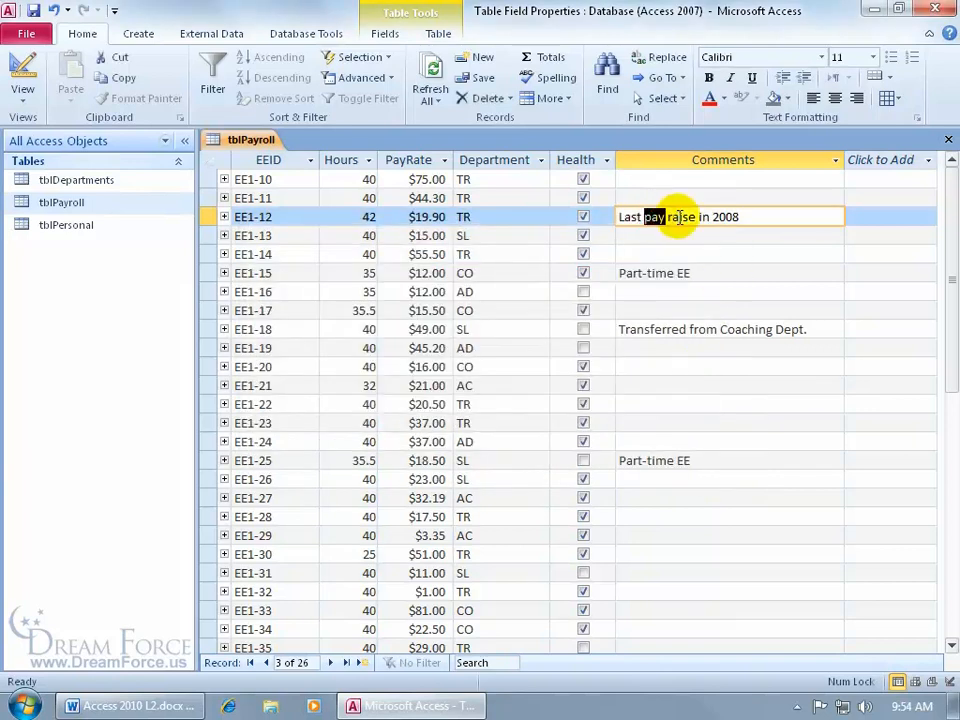
key(Delete)
click(718, 219)
key(BackSpace)
key(BackSpace)
text(10)
key(shift+Return)
right_click(720, 219)
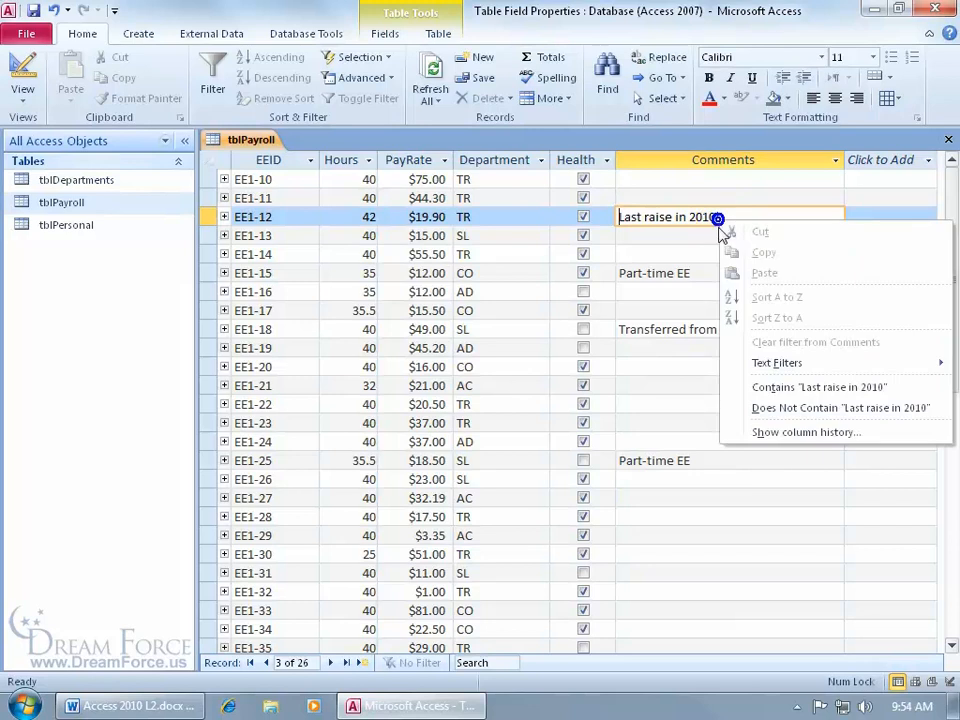
click(780, 430)
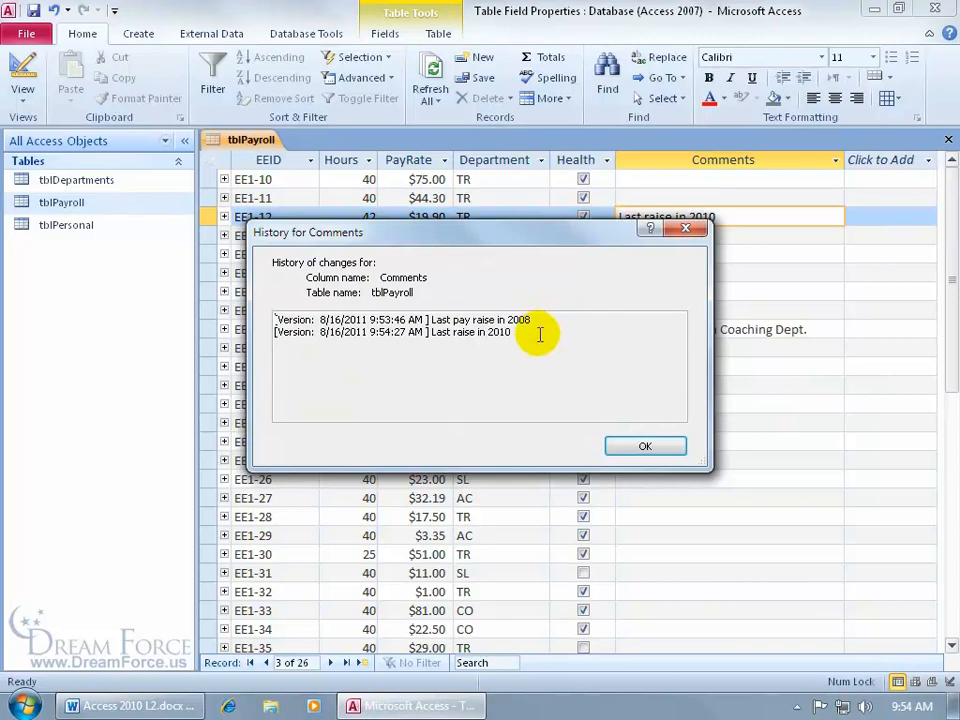
click(643, 446)
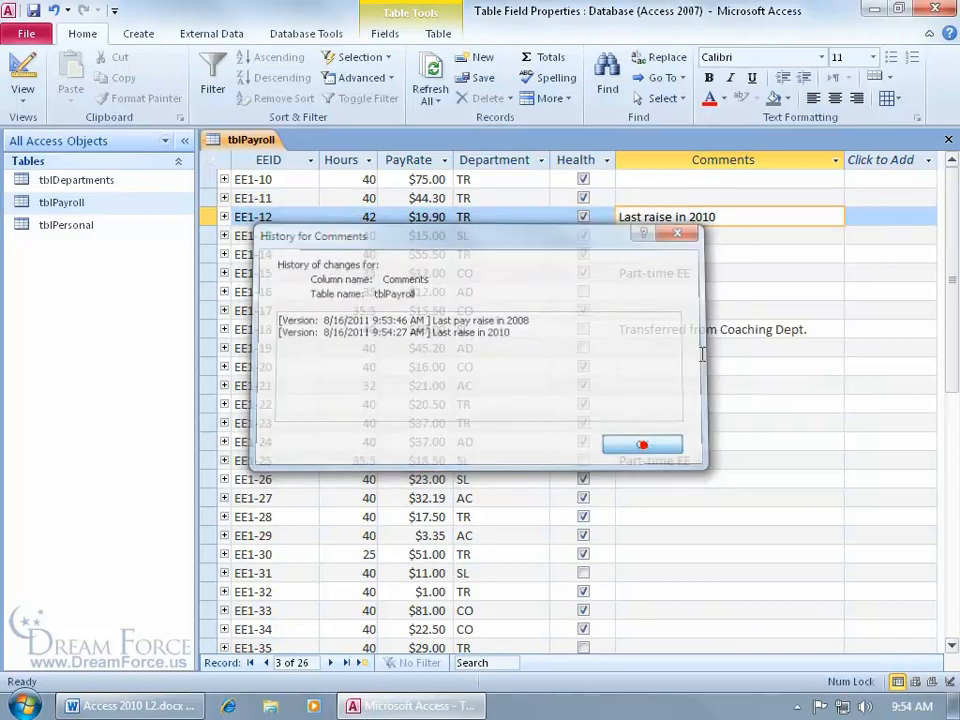
right_click(241, 139)
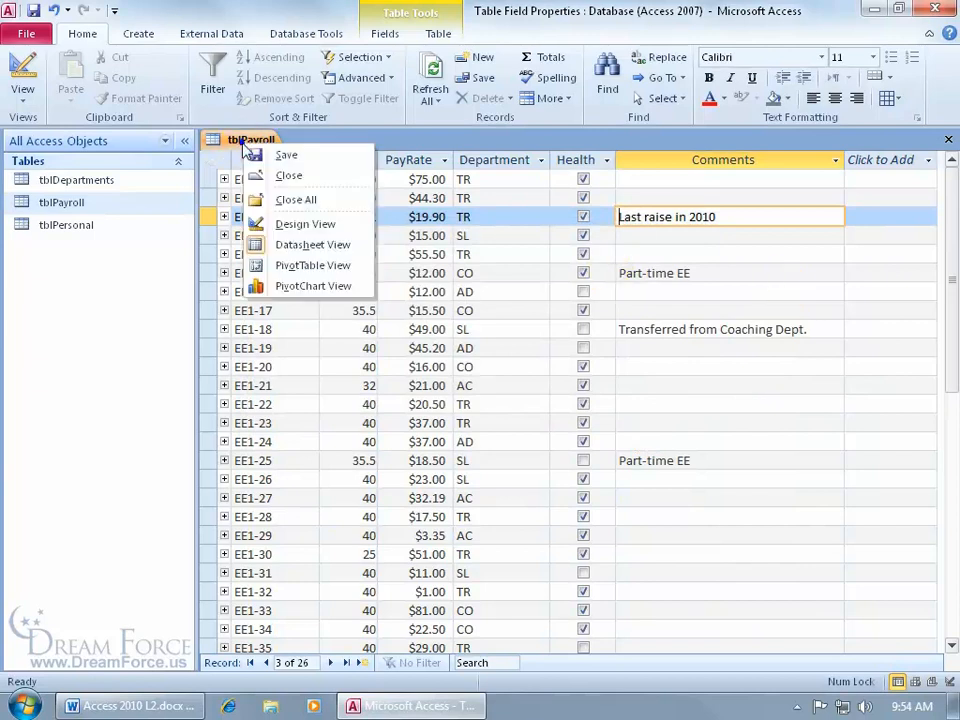
- Set Comments' Append Only back to No, save accepting the history loss, and return to Datasheet view
click(290, 223)
double_click(388, 654)
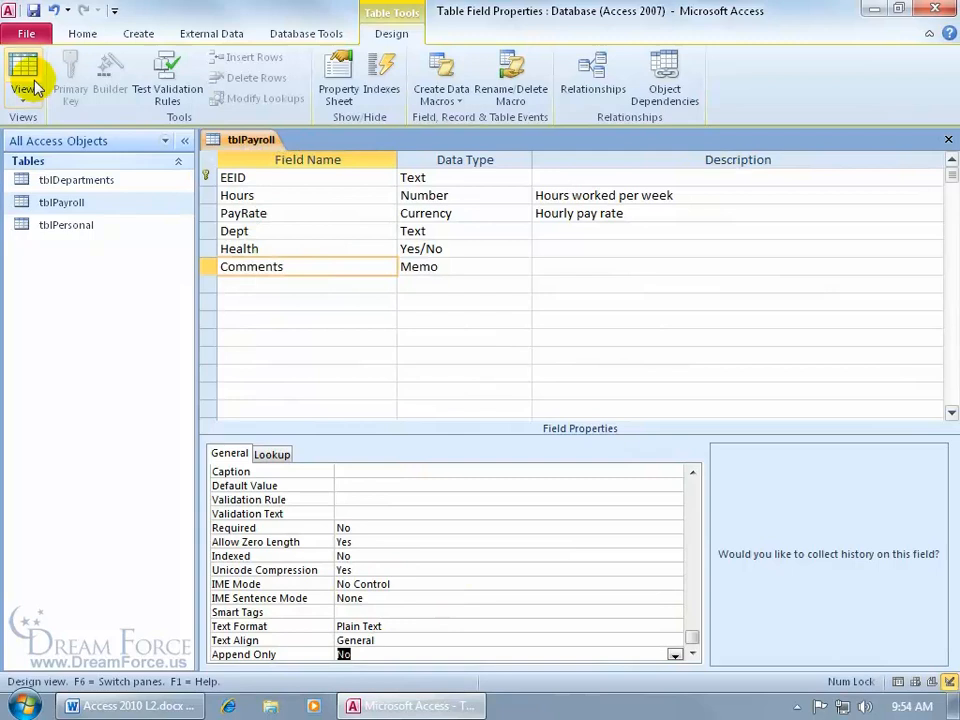
click(33, 10)
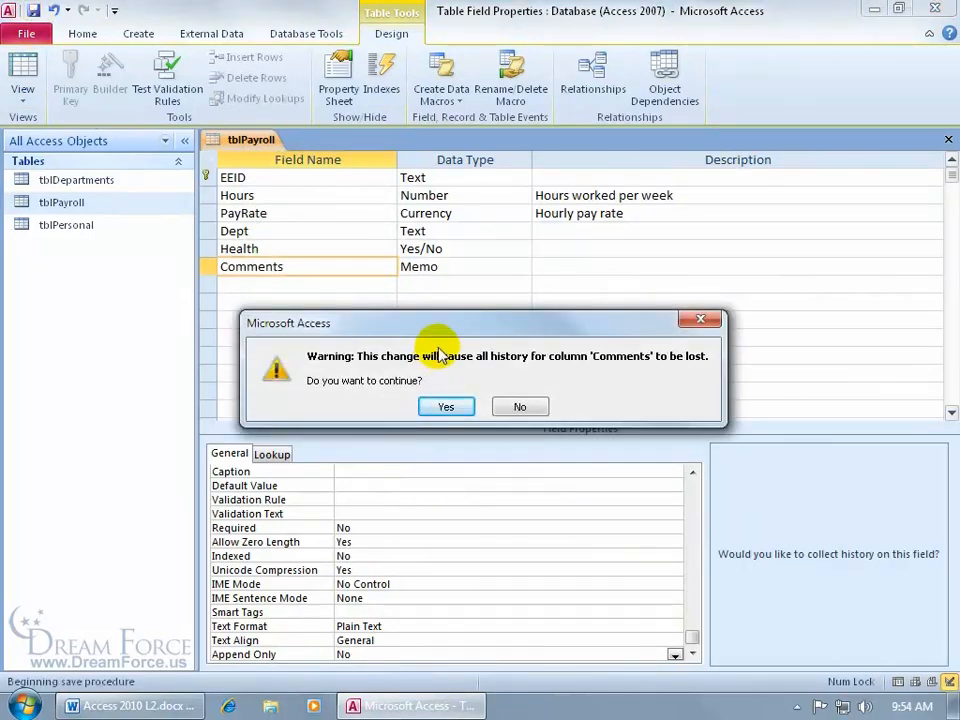
click(447, 409)
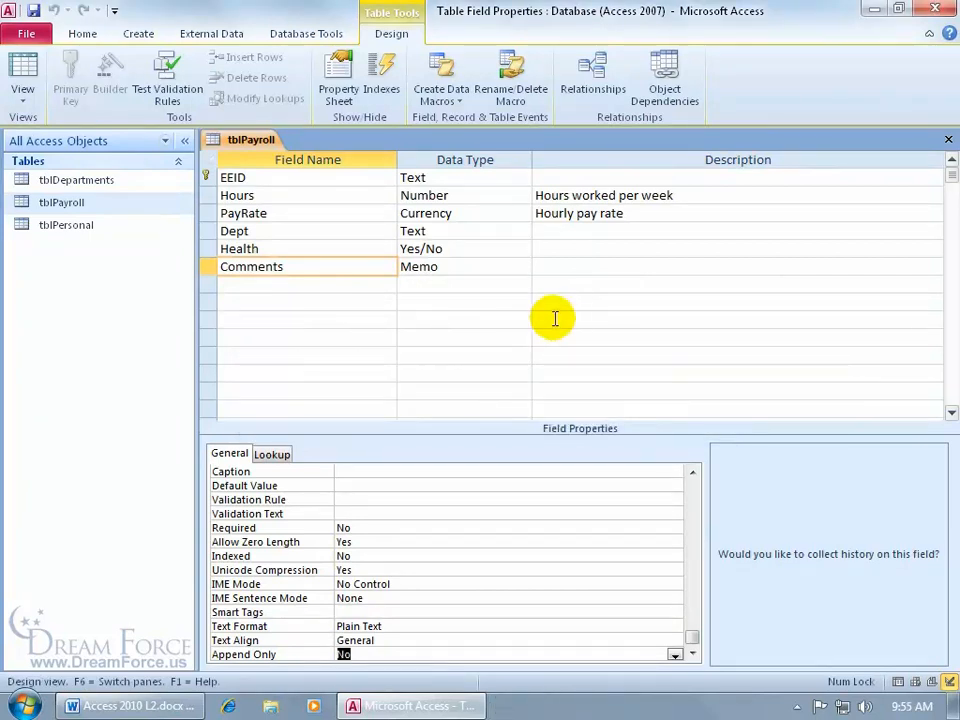
click(22, 70)
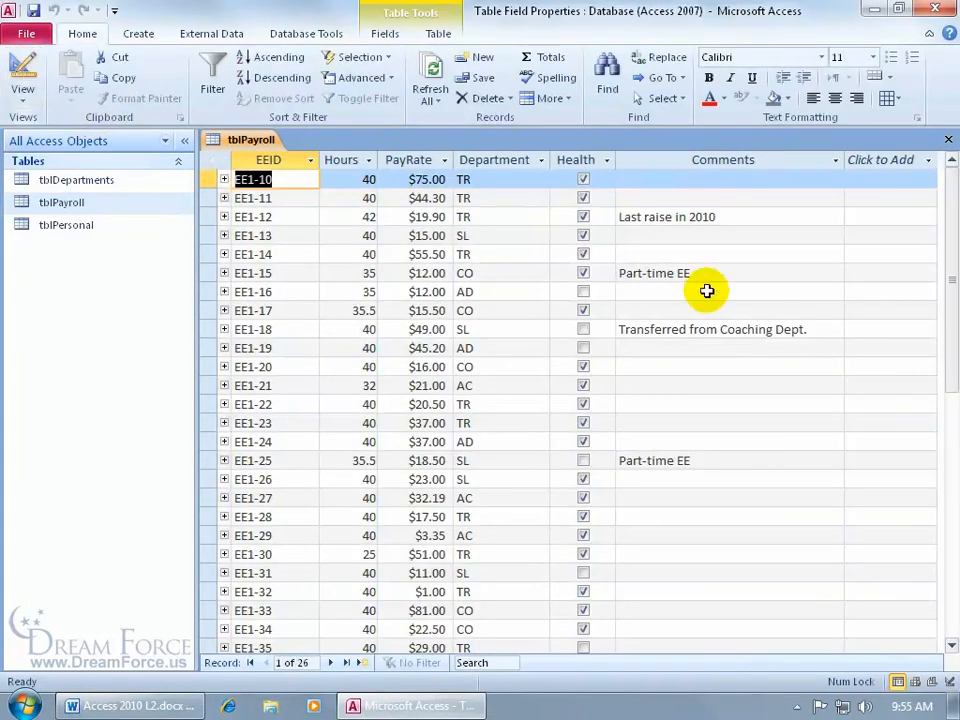
right_click(708, 217)
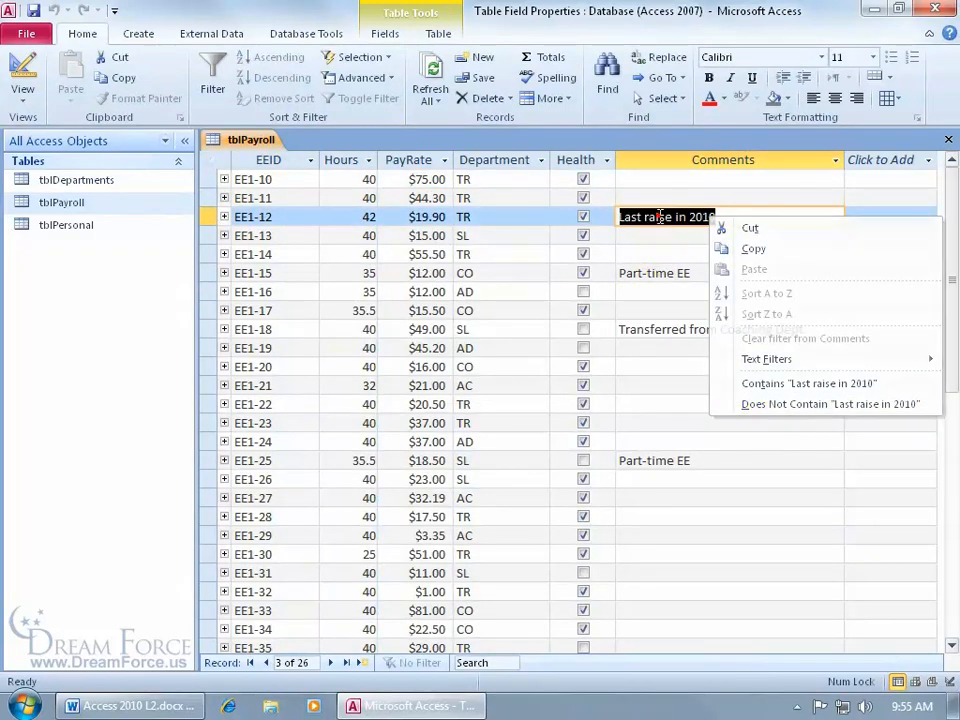
key(Escape)
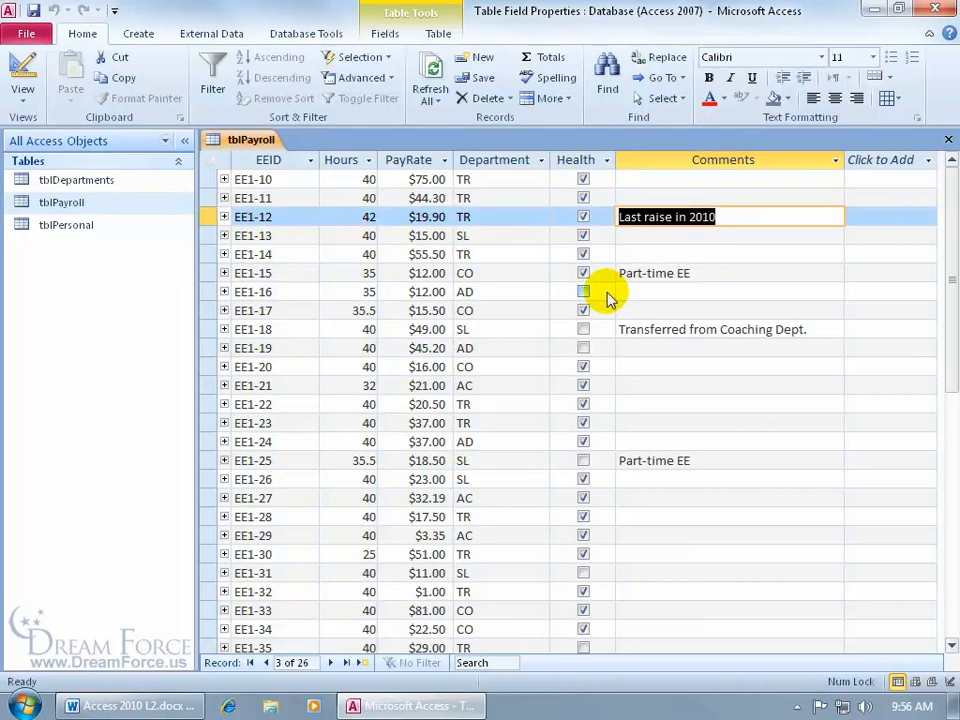
right_click(256, 147)
- Replace the Health field's Yes/No format with "Need It"[Red];"Got It"[Blue] in Design View
click(291, 227)
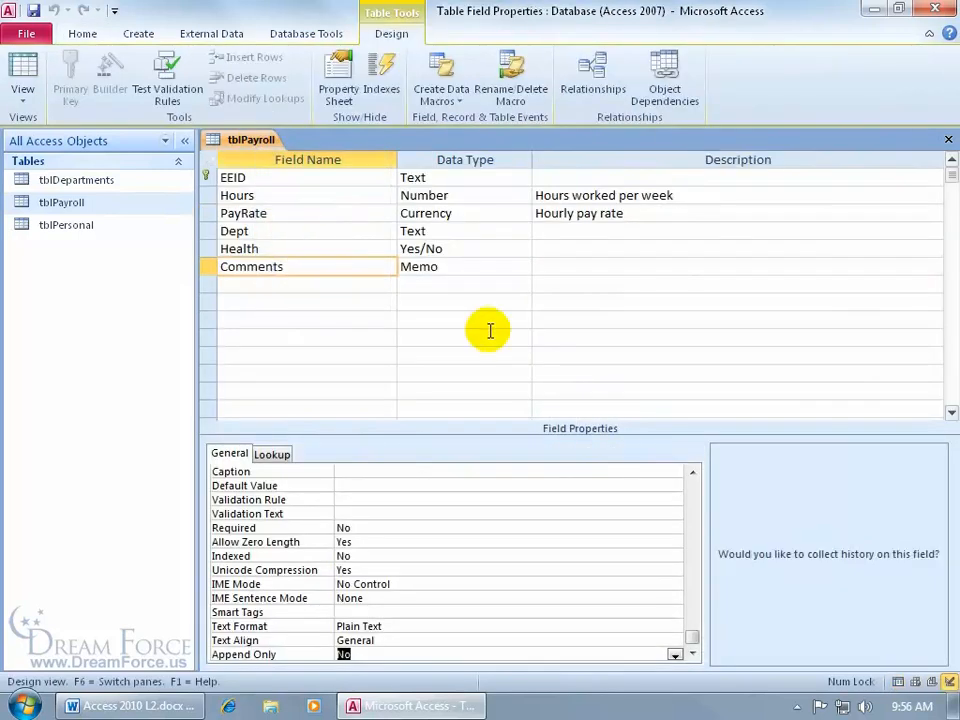
click(381, 248)
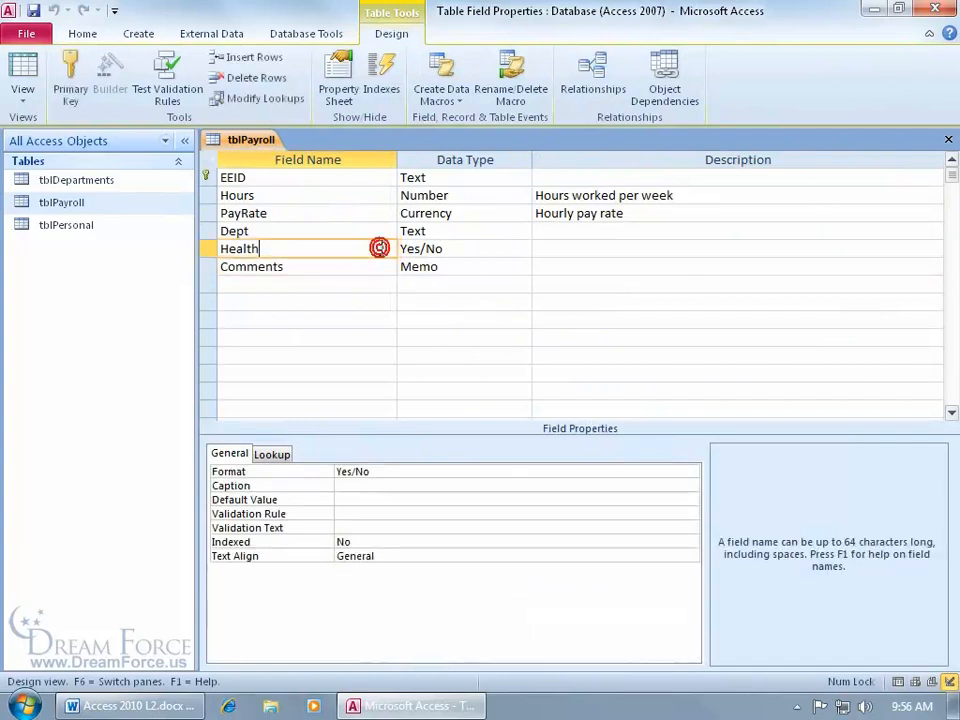
double_click(395, 471)
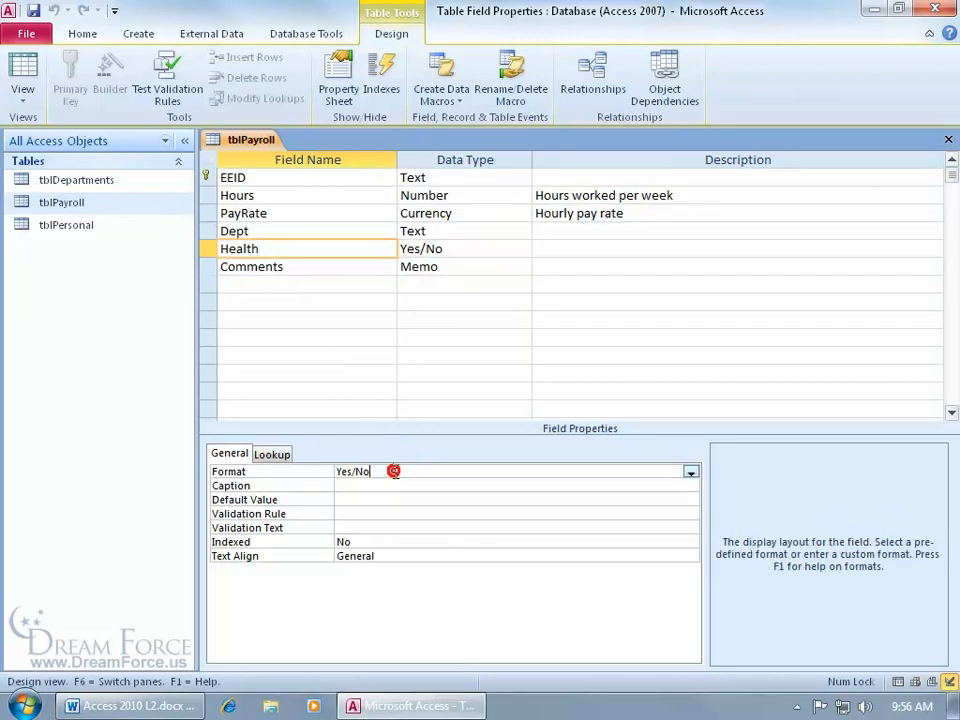
drag(393, 471, 317, 476)
key(Delete)
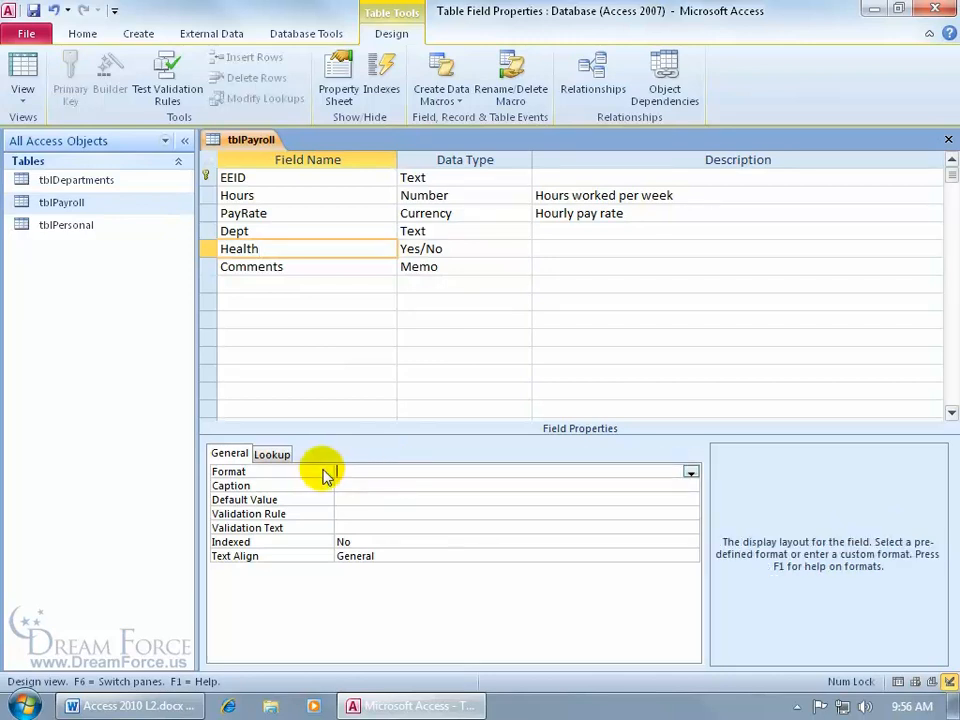
text("Need It"[red];"Got It")
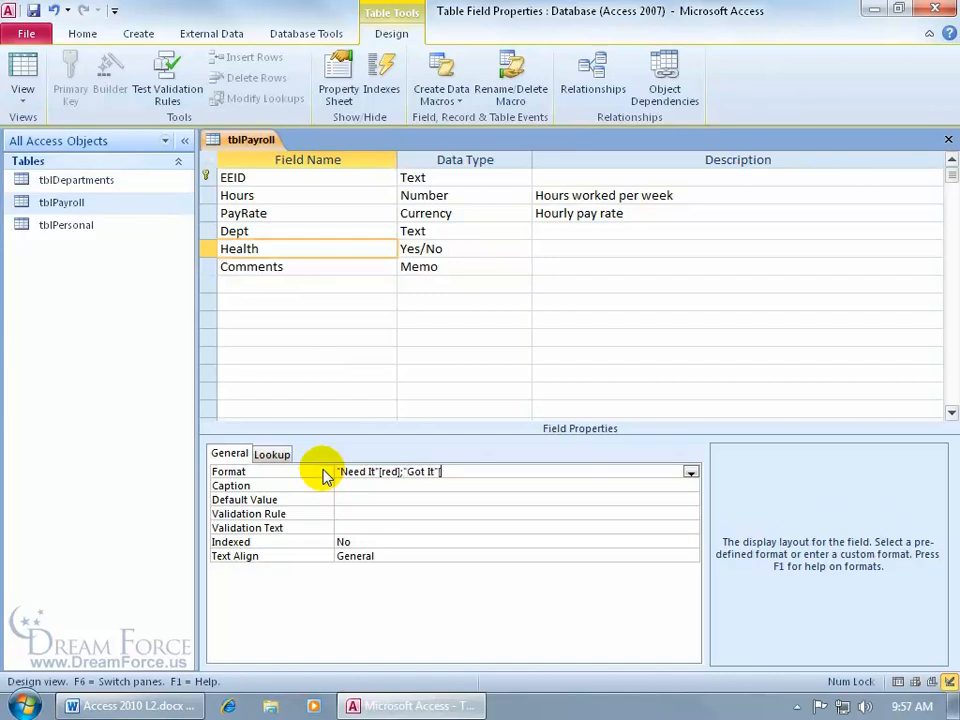
text([blue)
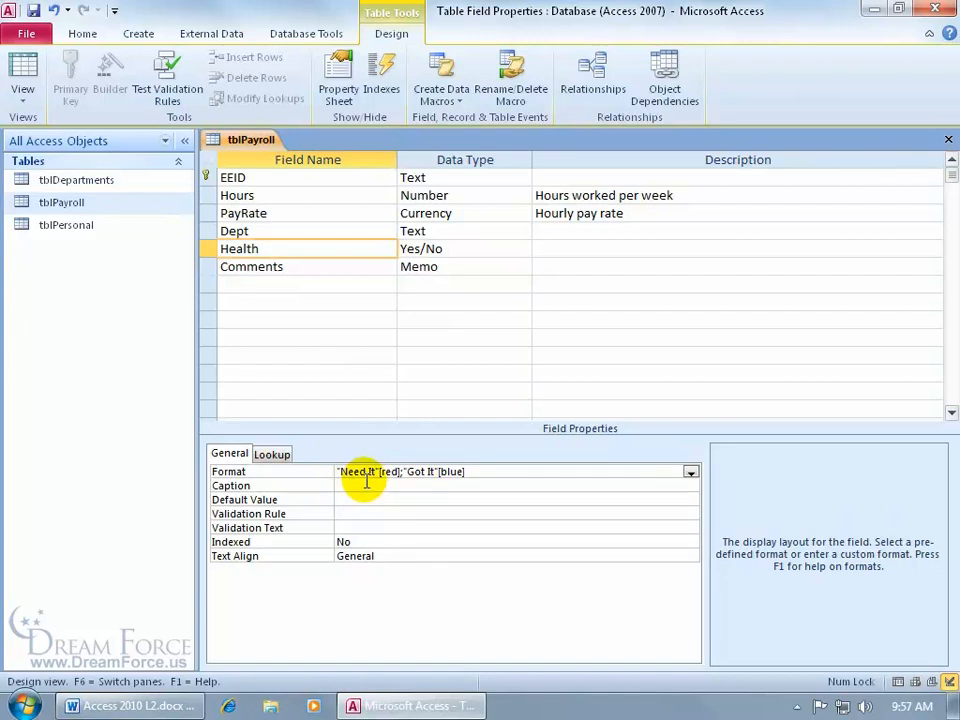
- Set Health's Lookup Display Control to Text Box and switch to Datasheet view
click(272, 454)
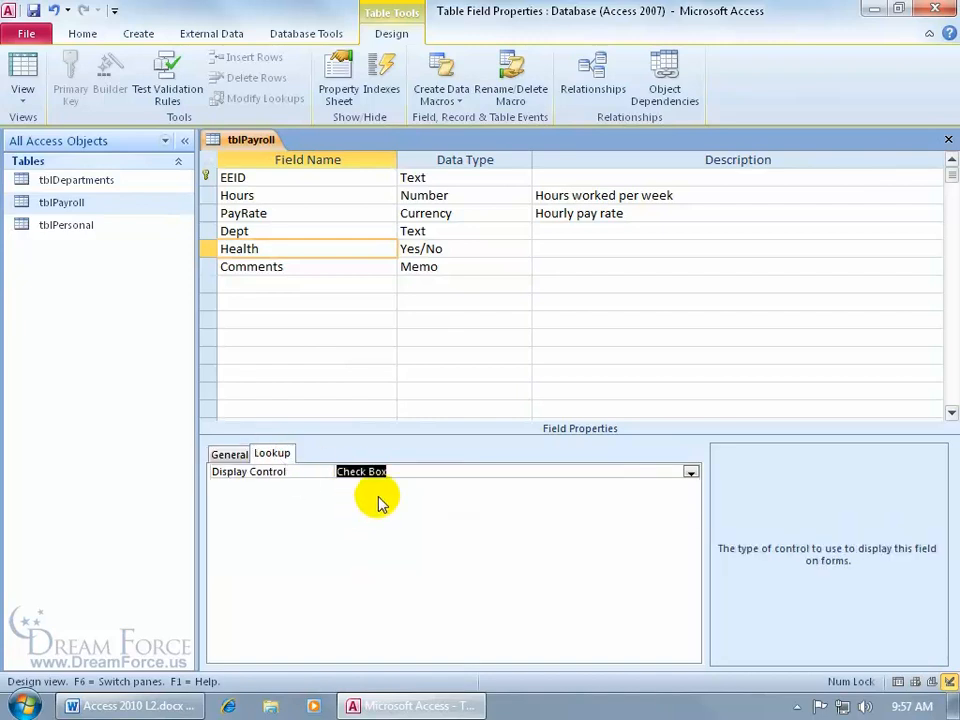
click(690, 472)
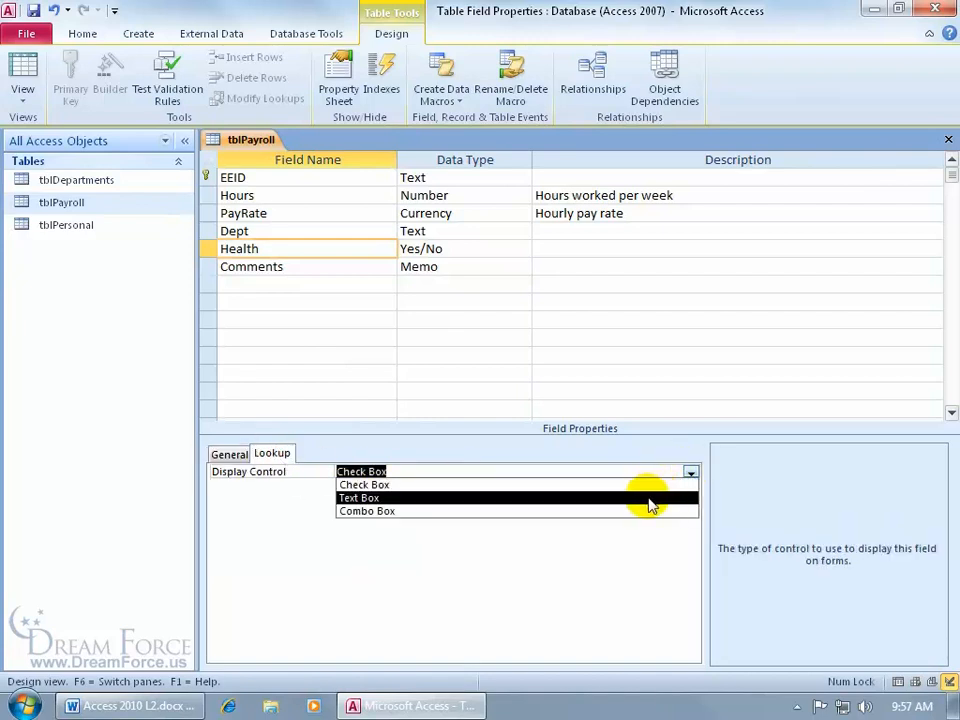
click(647, 497)
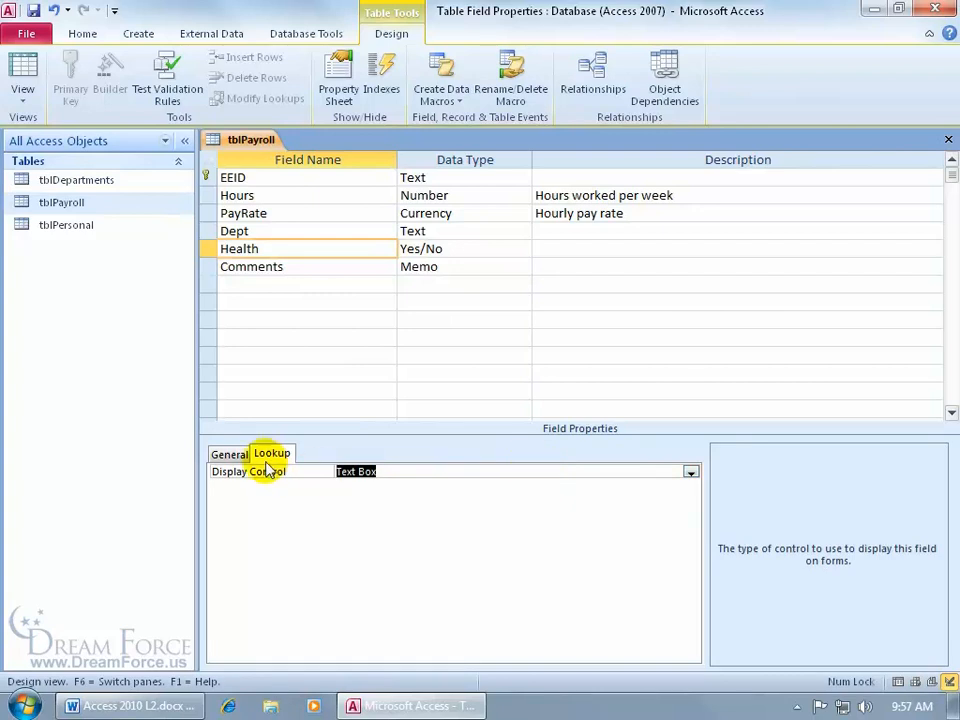
click(229, 454)
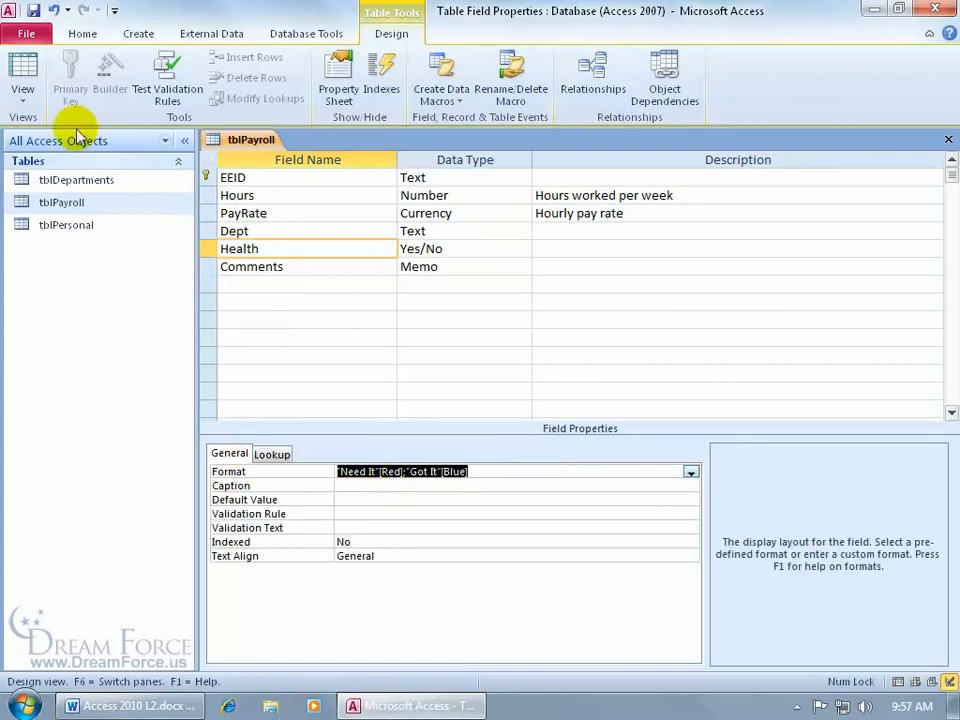
click(24, 68)
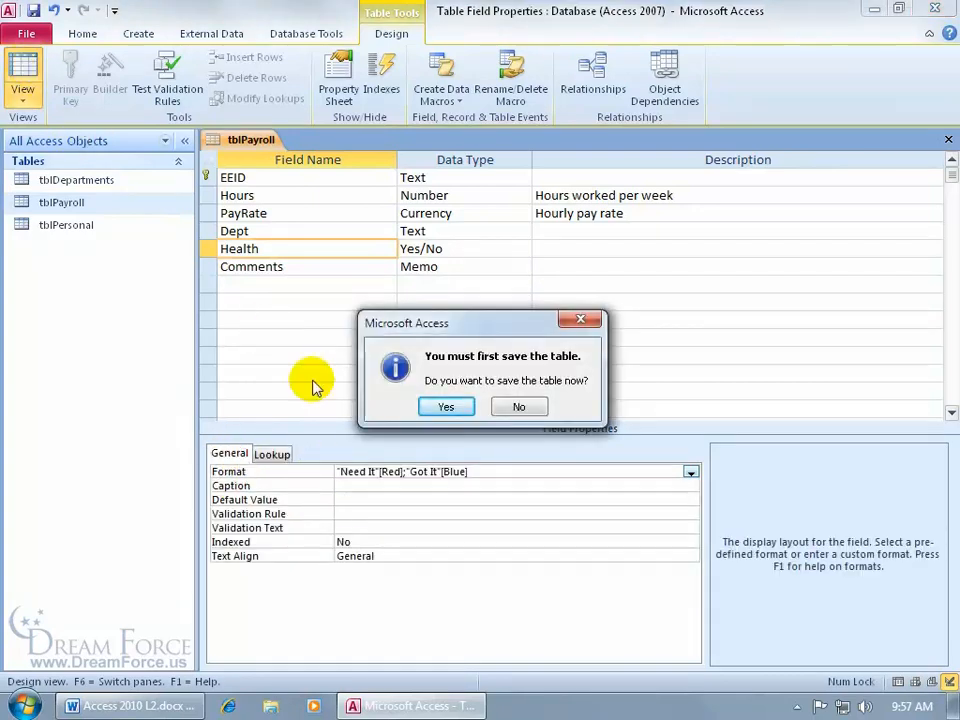
- Save tblPayroll and view the records with Health showing red Need It and blue Got It
click(444, 405)
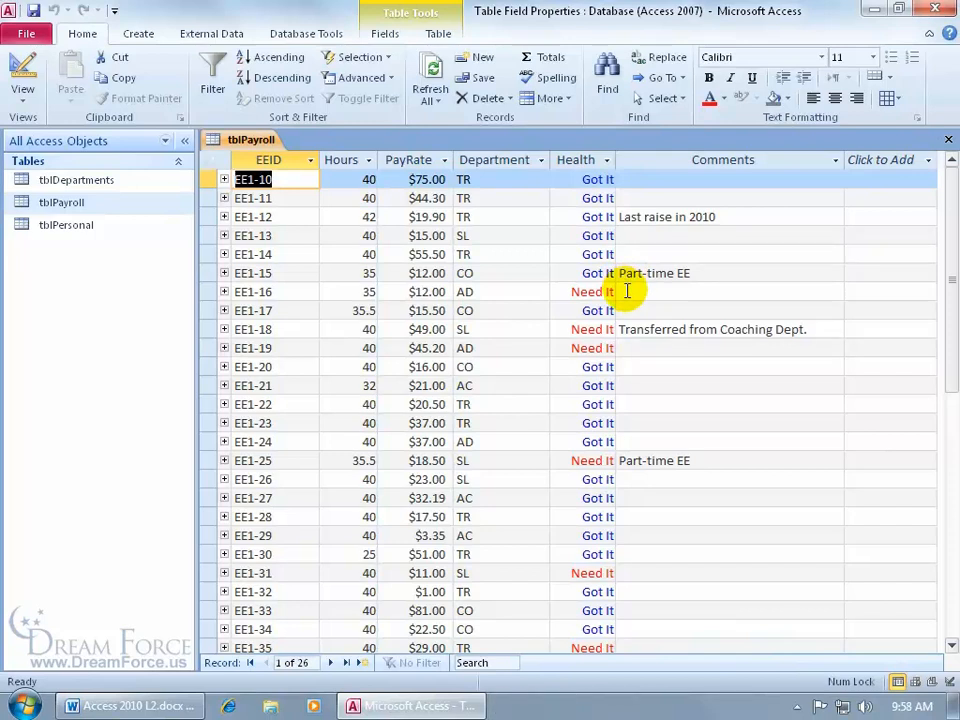
right_click(252, 140)
- Restore Health's Format to Yes/No and its Display Control to Check Box, then save the table
click(303, 221)
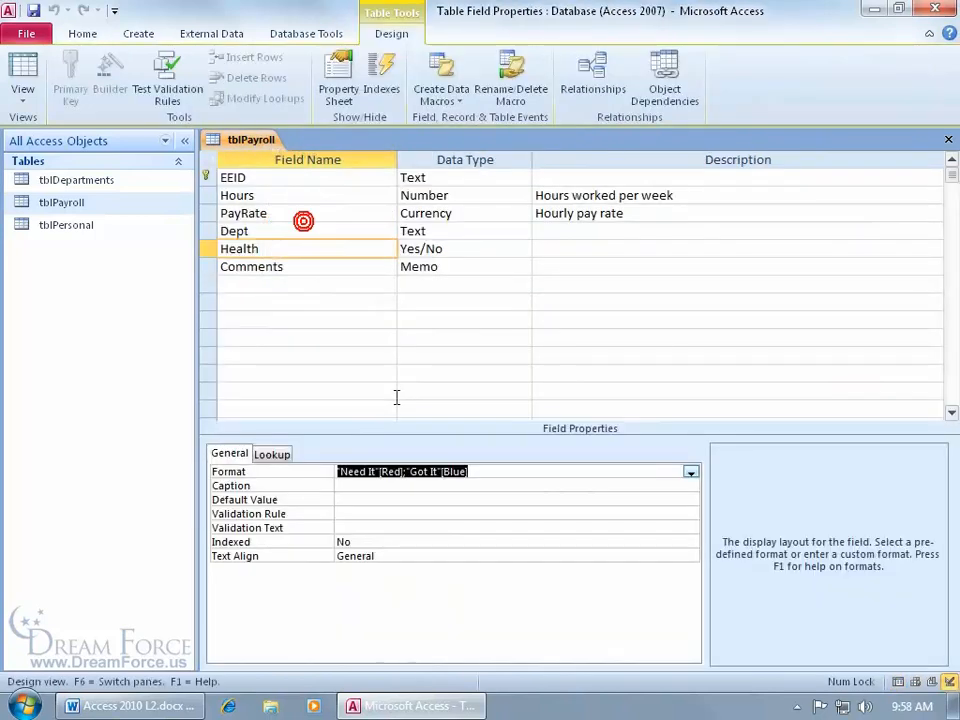
click(690, 472)
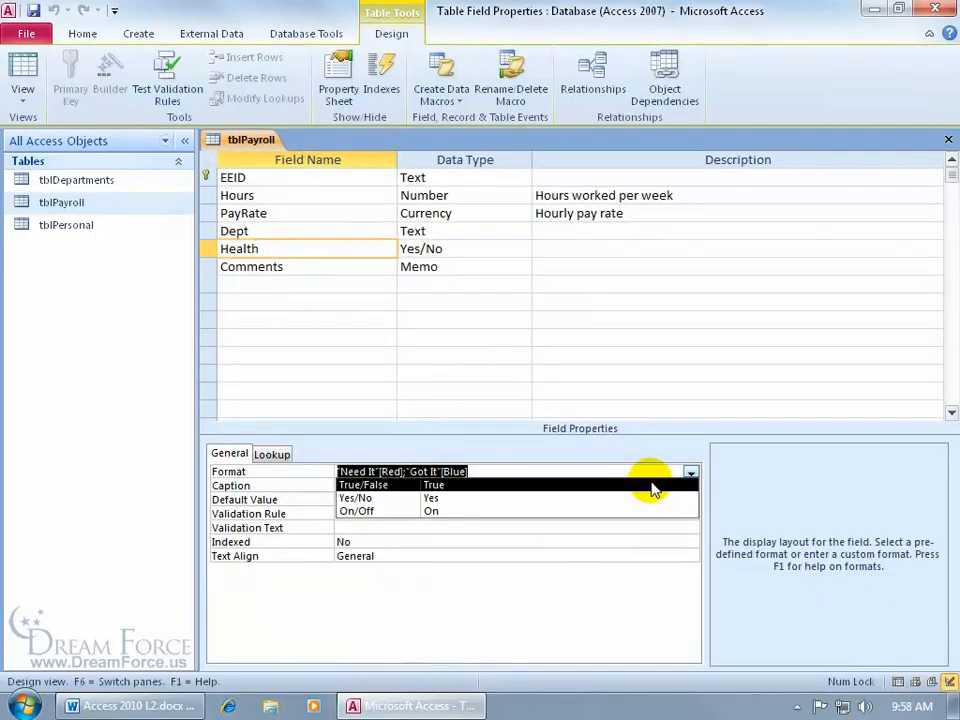
click(574, 498)
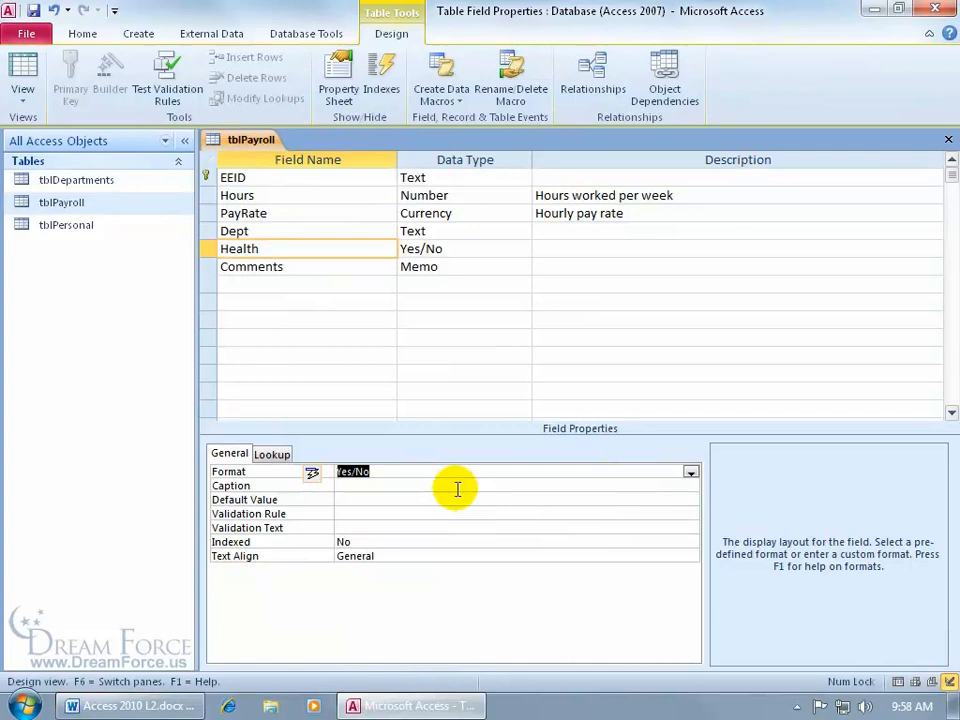
click(272, 455)
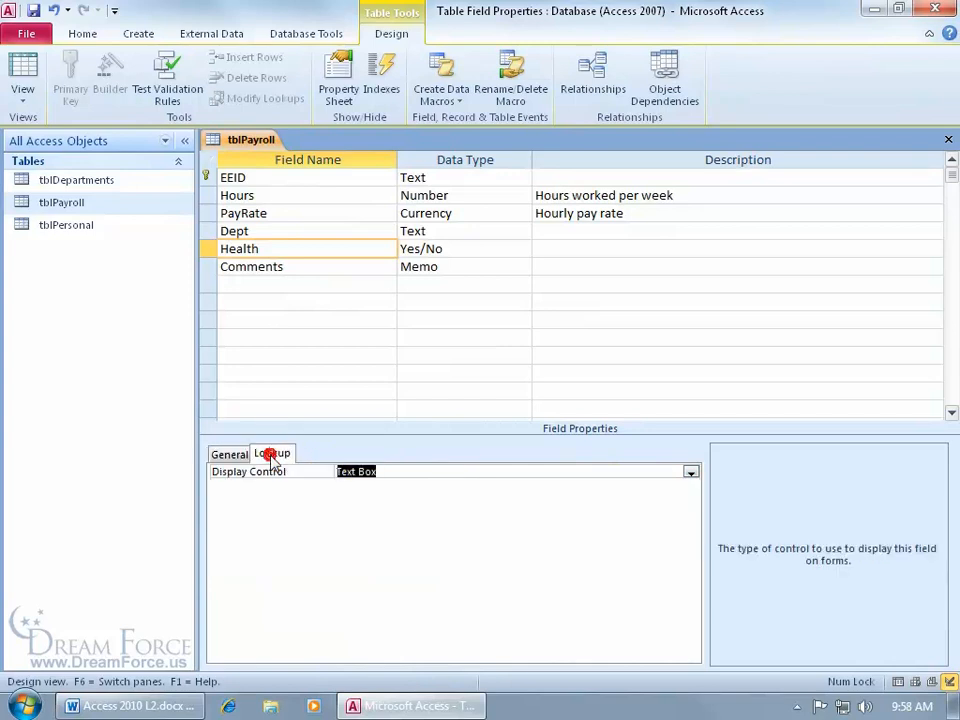
click(690, 472)
click(660, 485)
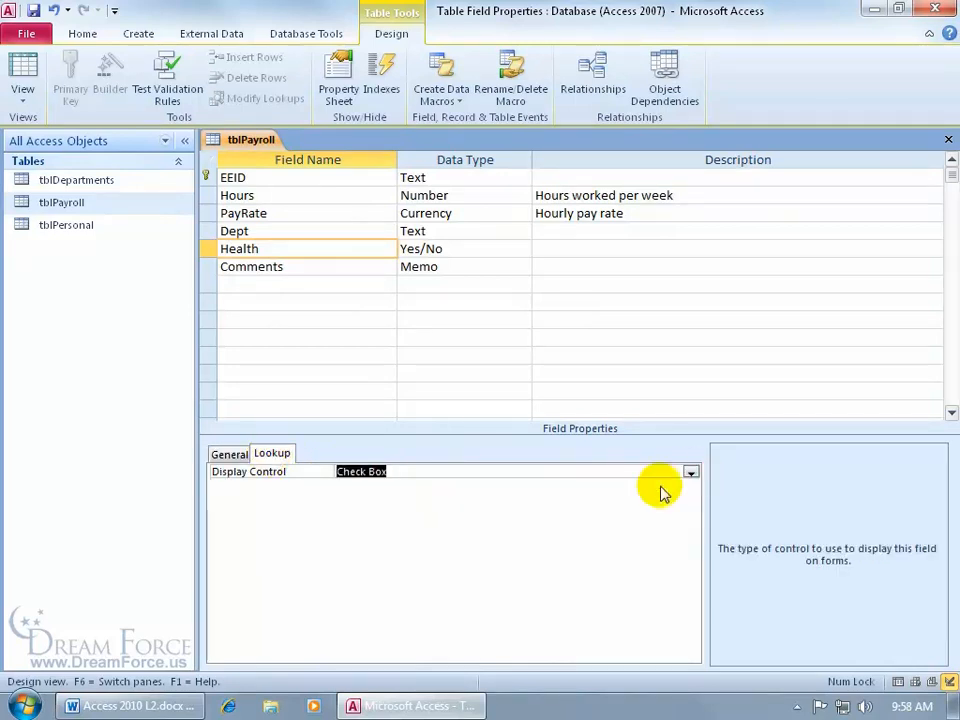
click(24, 90)
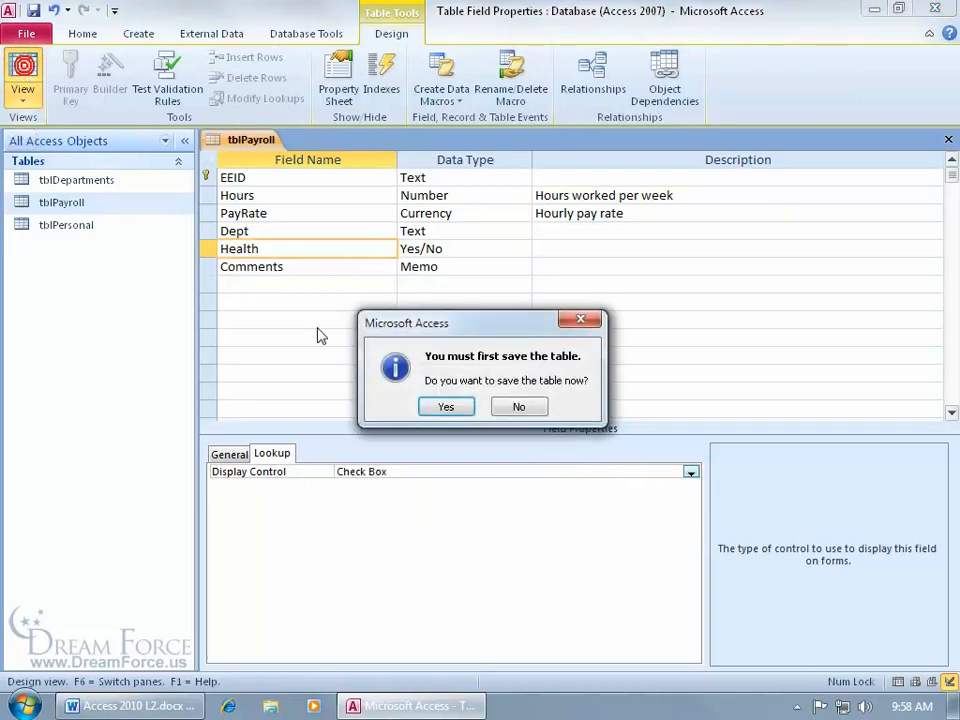
click(446, 406)
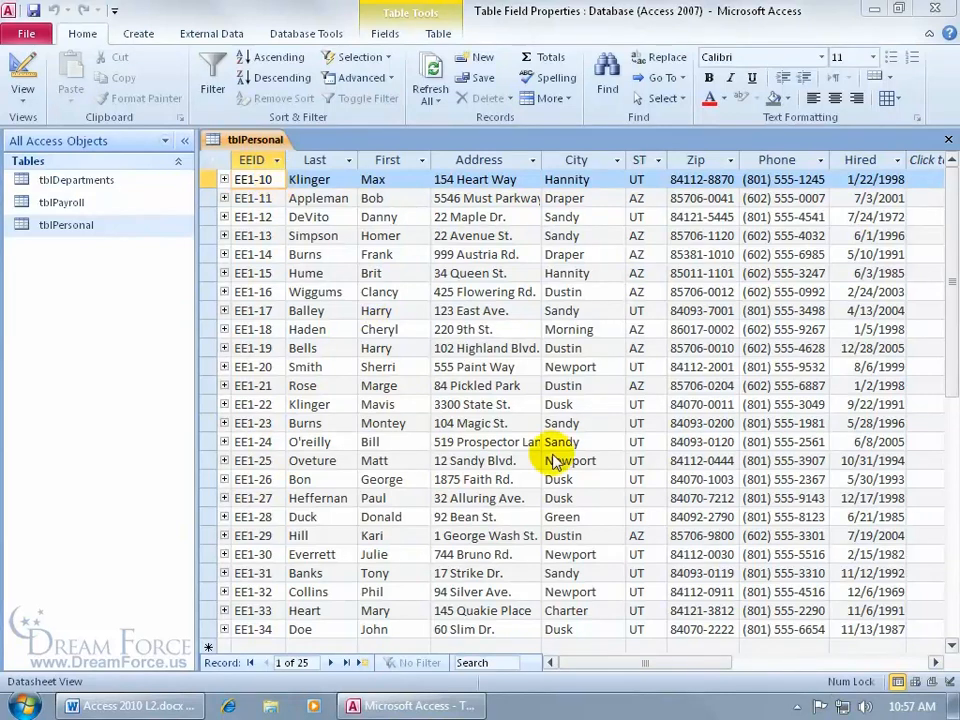
scroll(735, 632, down, 1)
click(778, 629)
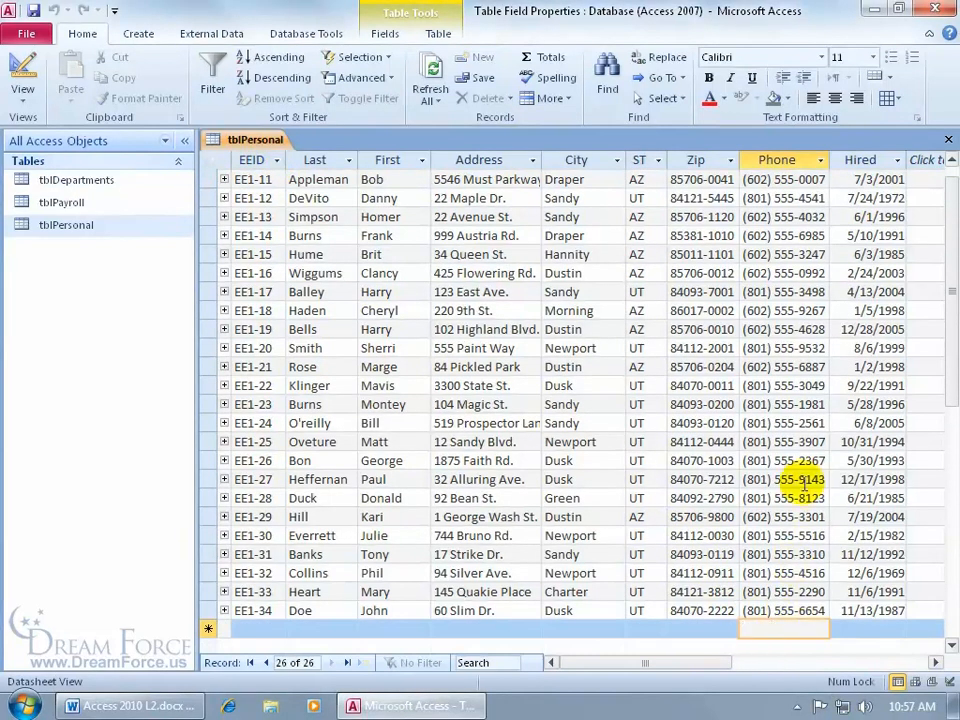
text(54)
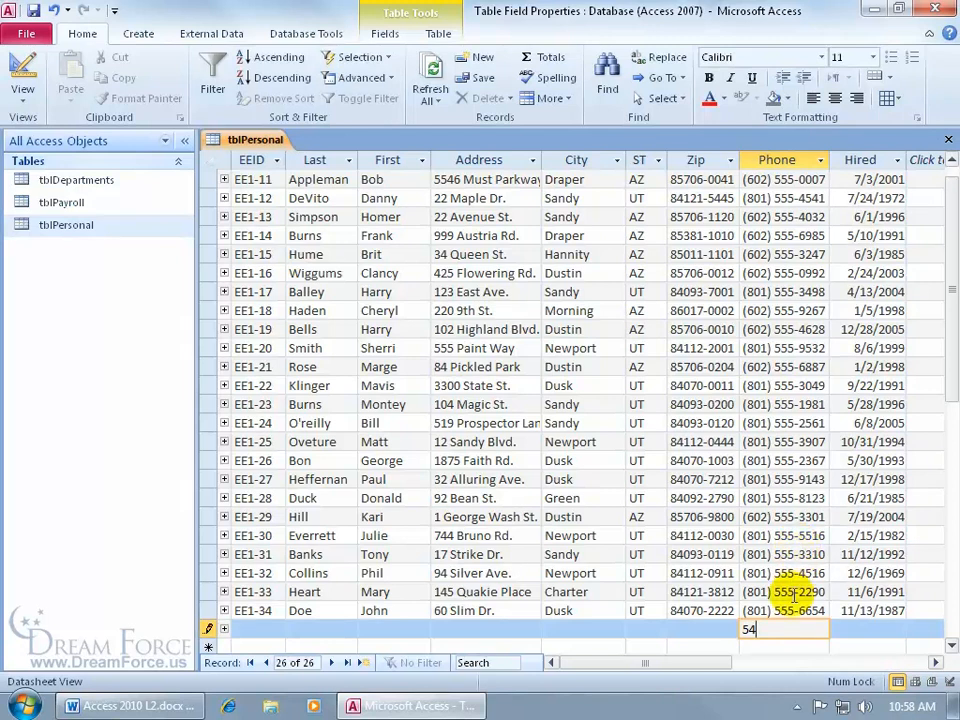
key(Escape)
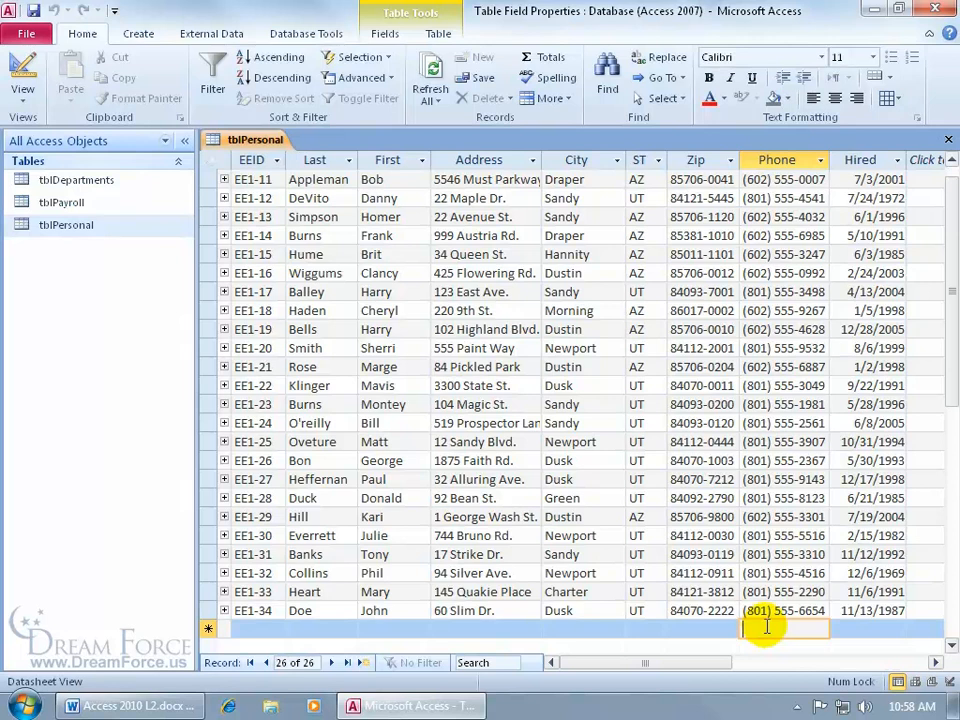
- Open tblPersonal in Design View and launch the Input Mask Wizard for the Phone field
right_click(245, 140)
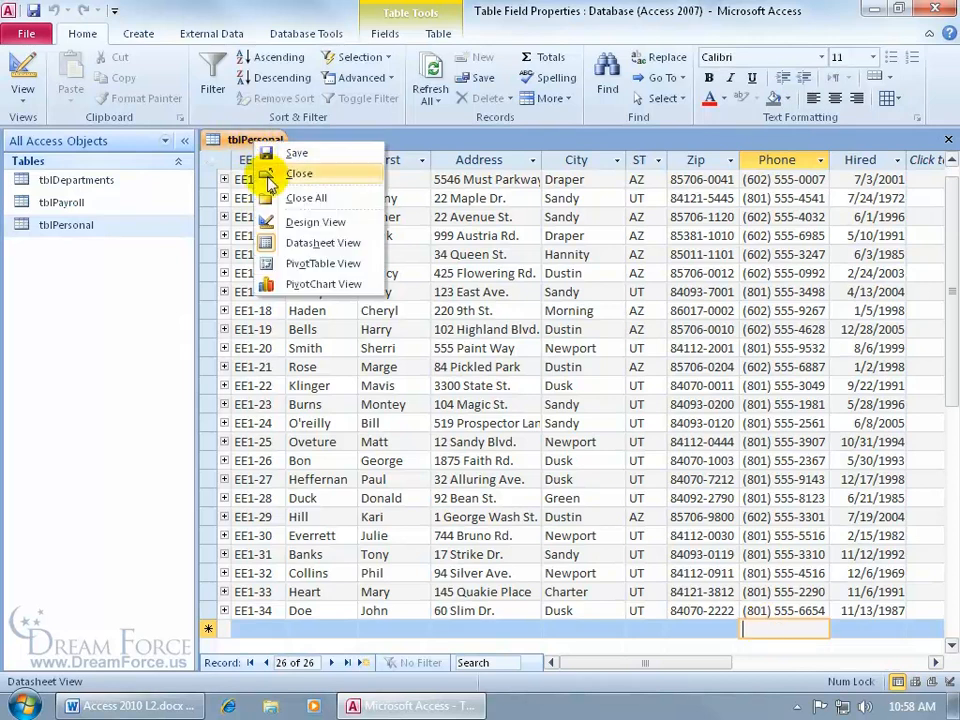
click(285, 222)
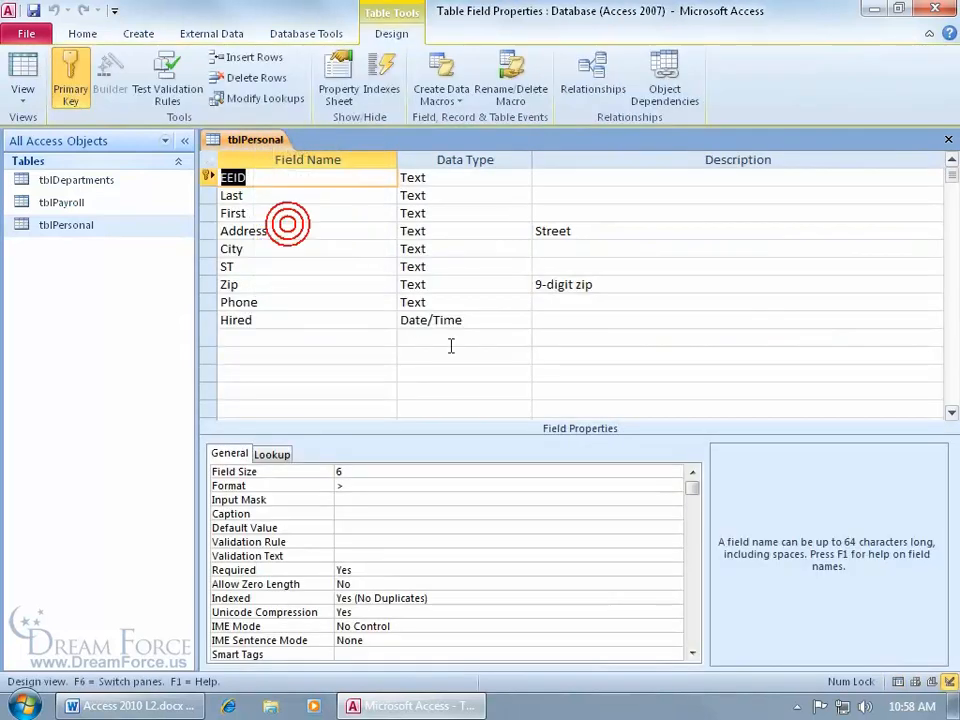
click(296, 302)
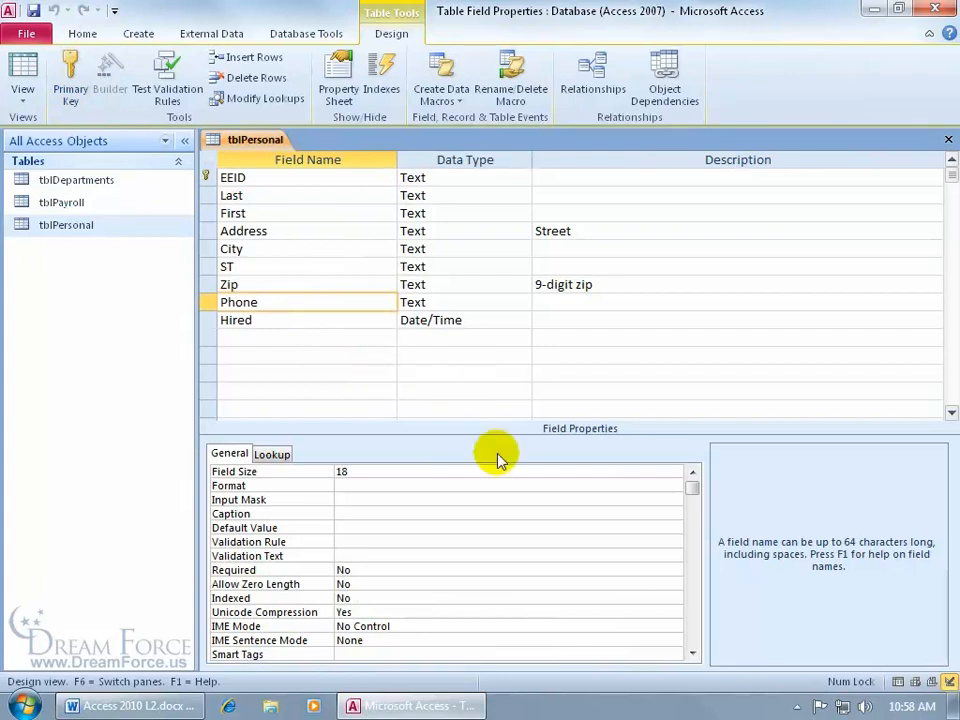
click(367, 499)
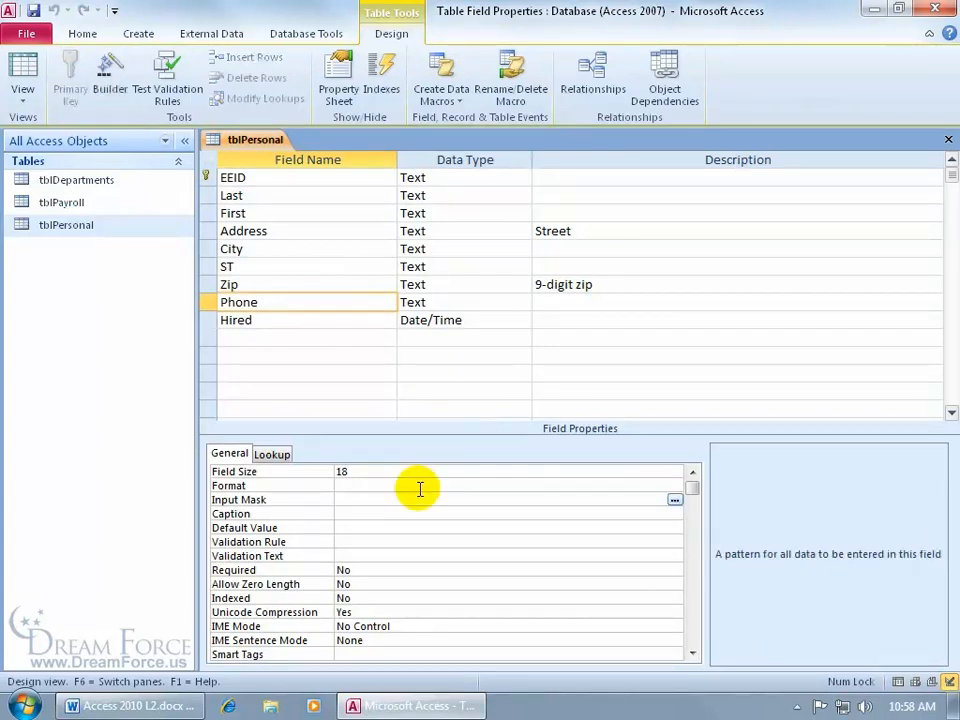
click(674, 500)
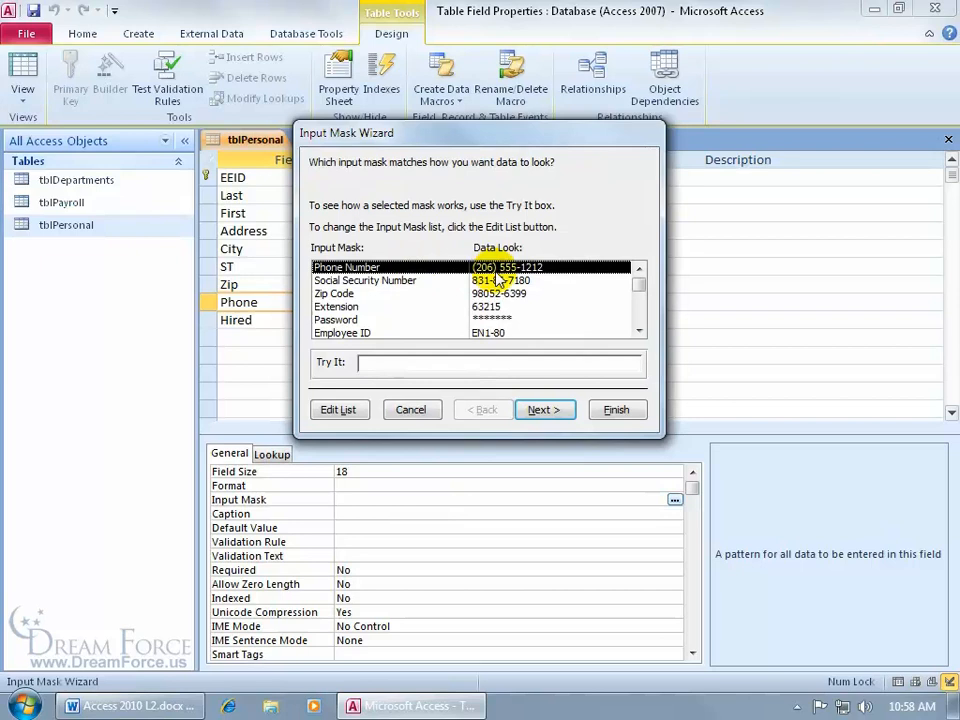
- Test the Phone Number mask with a sample phone number in Try It, then continue
click(367, 362)
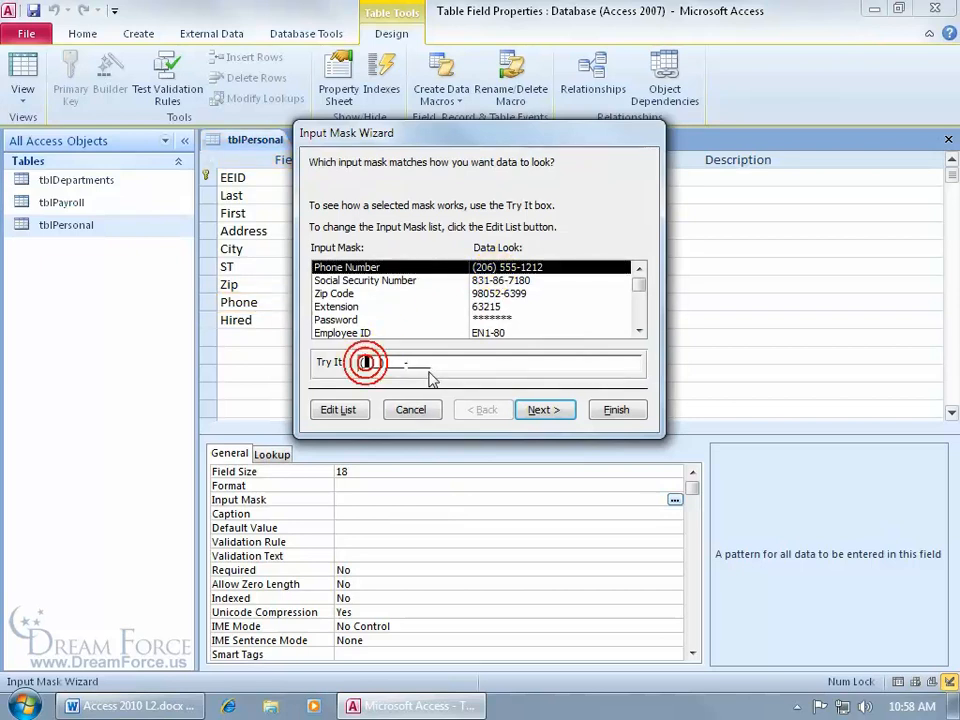
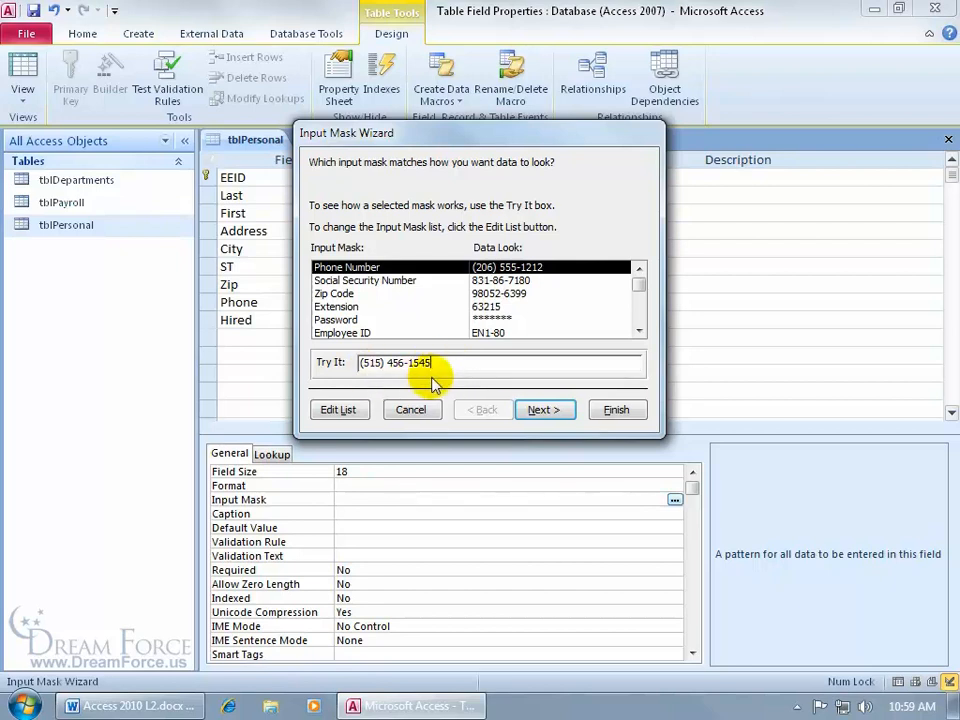
click(549, 411)
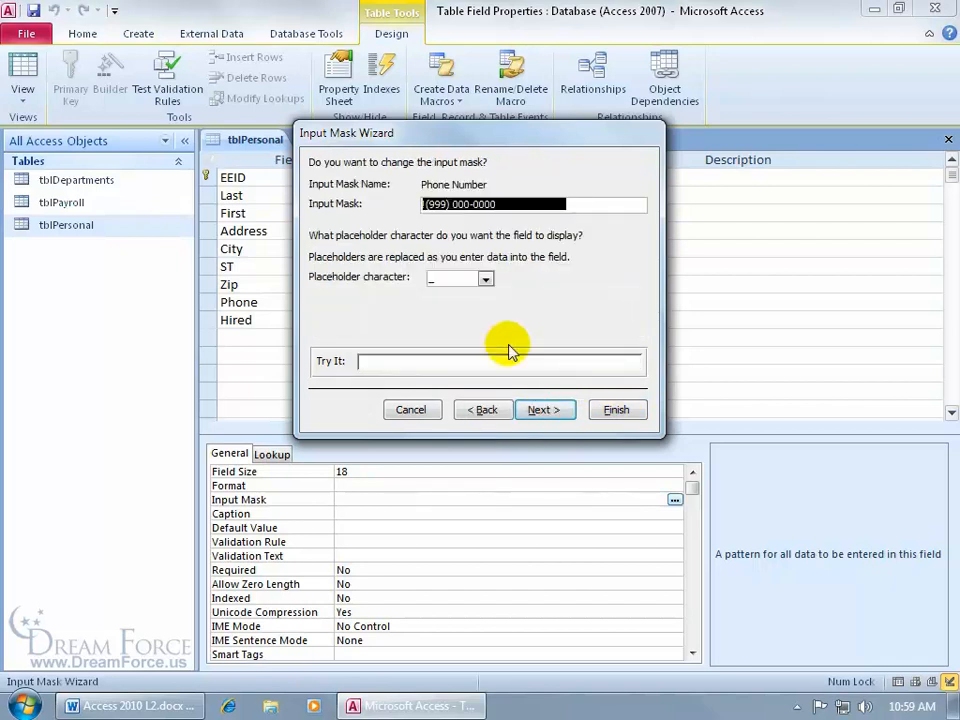
- Switch the phone mask's placeholder to # and verify it with a full sample phone number
click(424, 204)
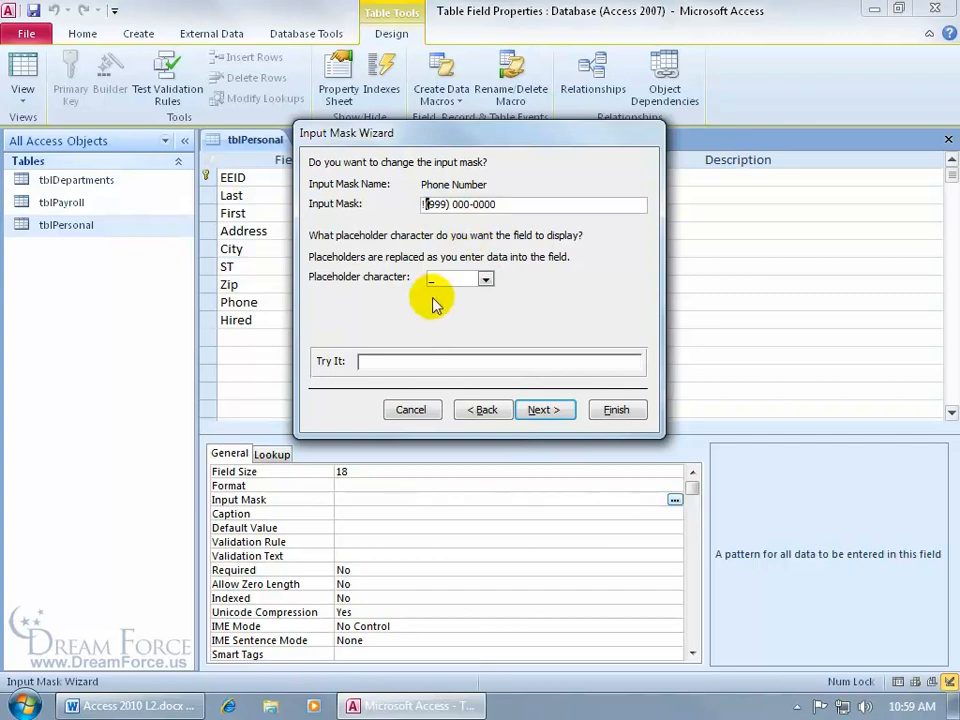
click(485, 280)
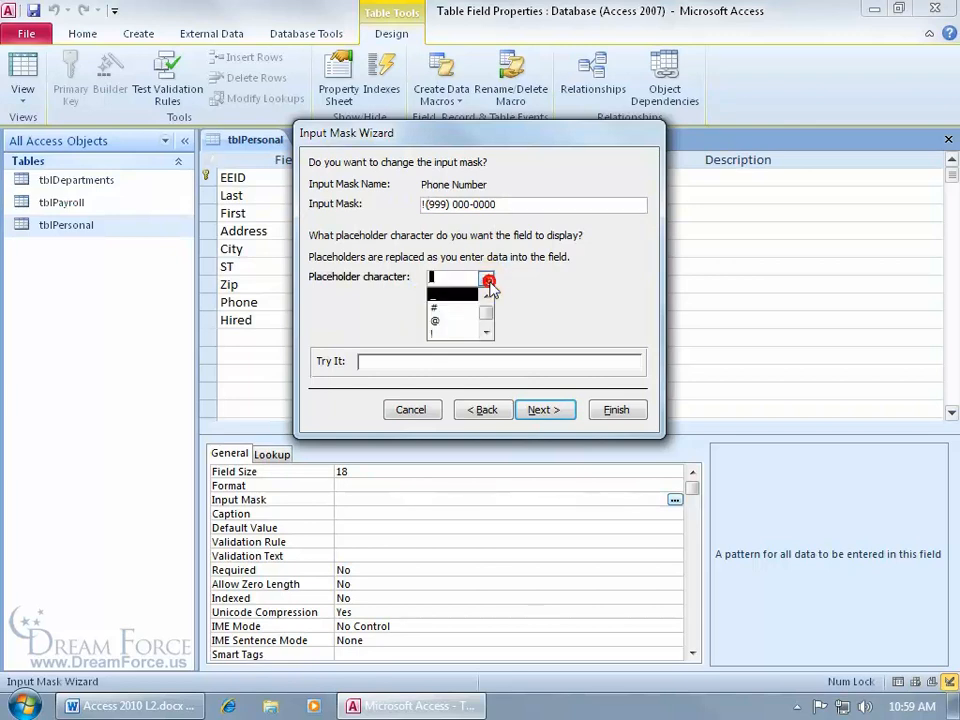
click(478, 308)
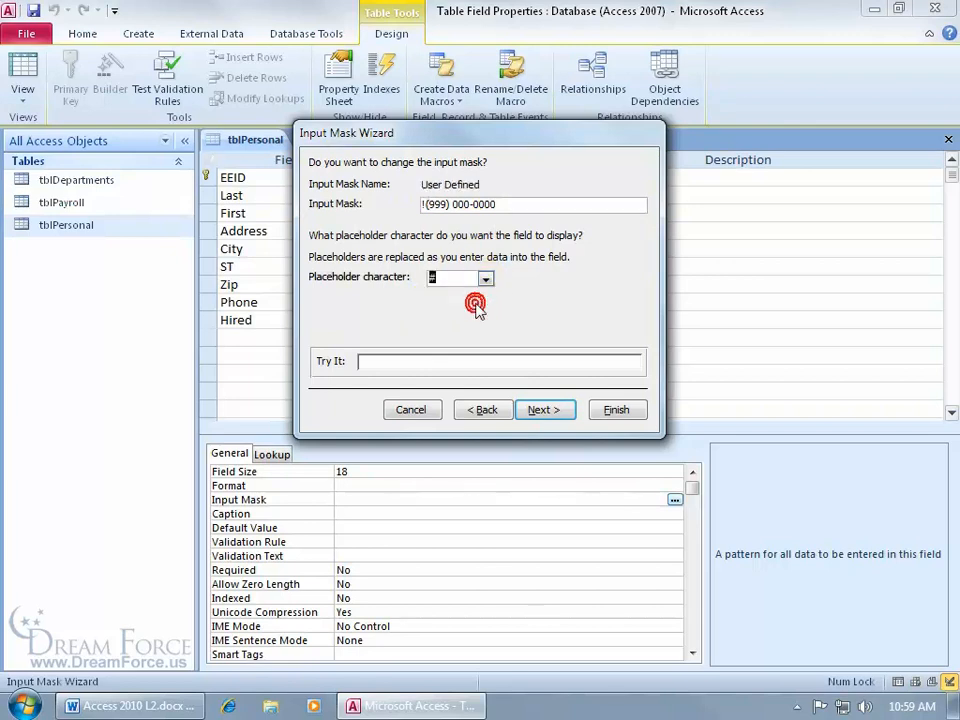
click(397, 363)
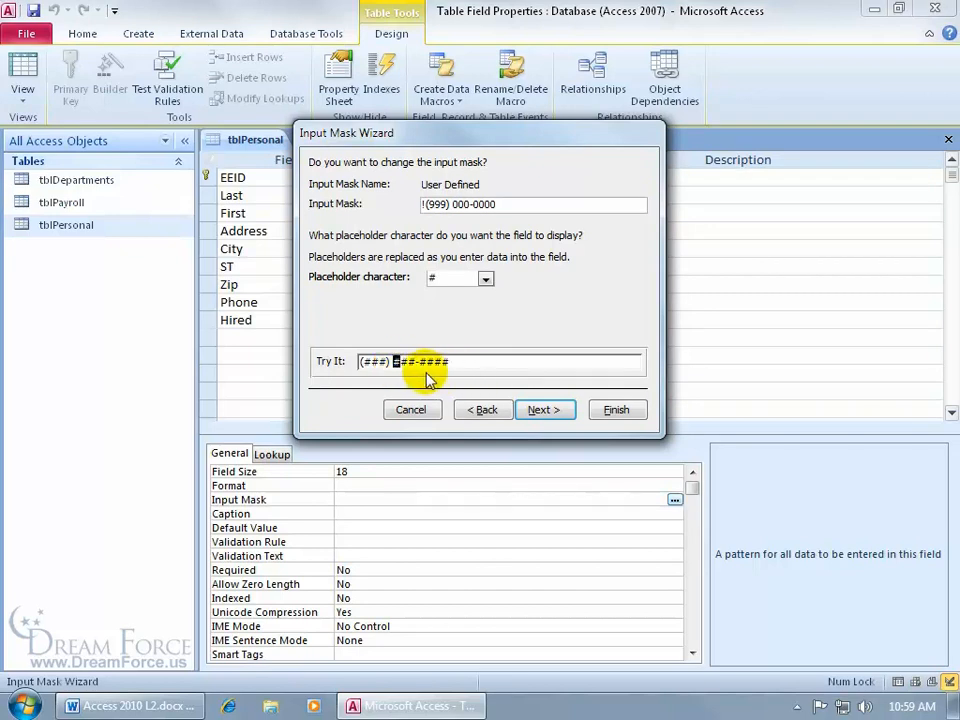
click(365, 361)
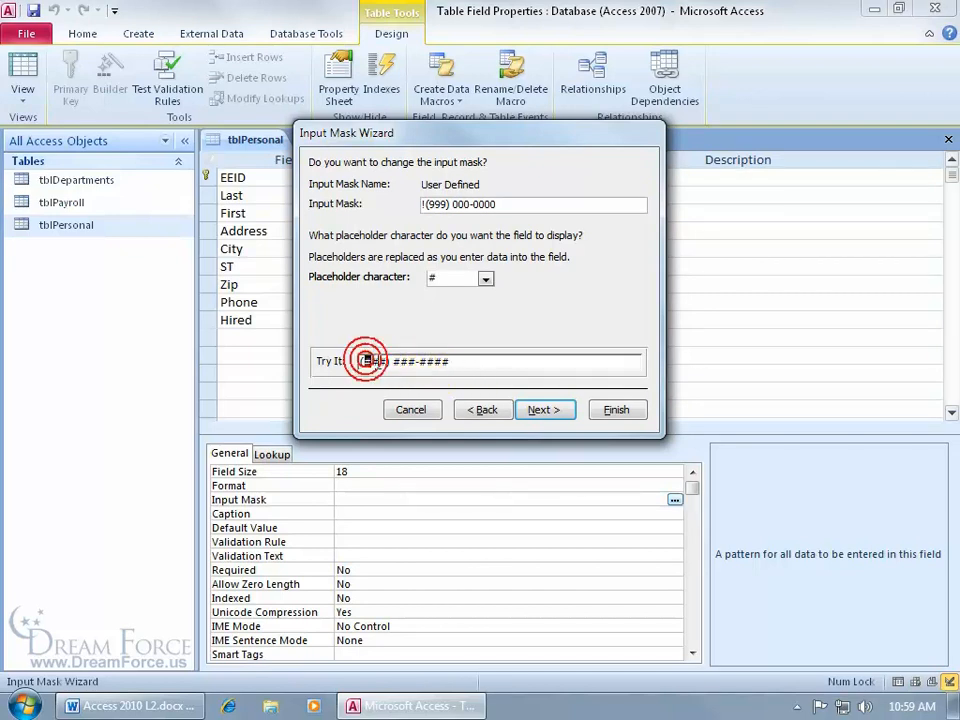
click(487, 278)
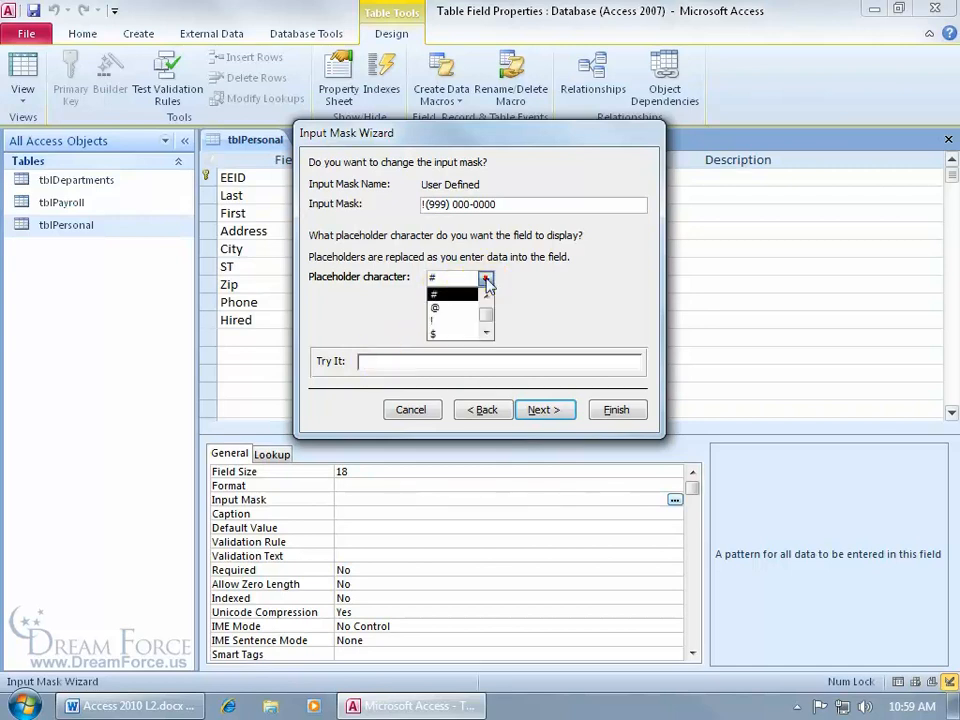
click(469, 292)
key(Tab)
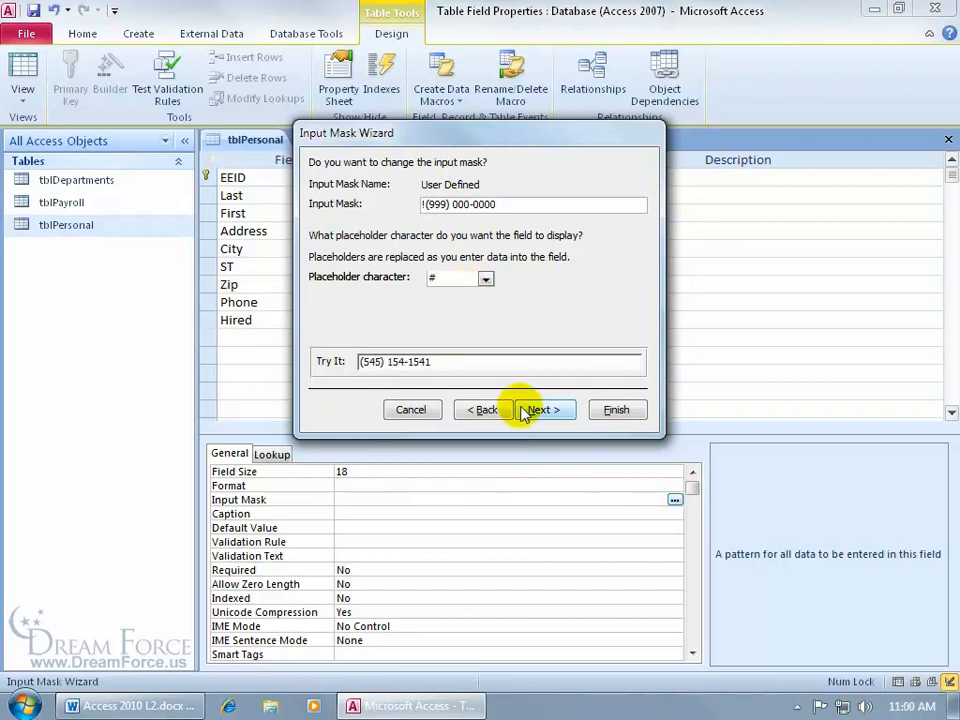
click(540, 410)
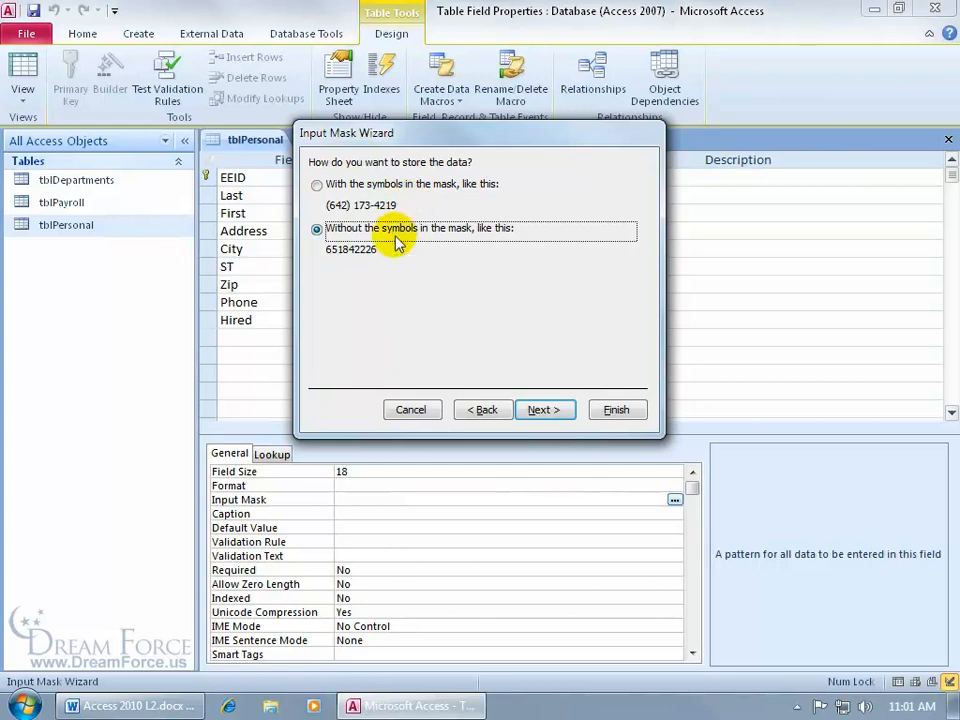
- Finish the phone mask wizard, then select the EEID field to show its properties
click(540, 409)
click(620, 411)
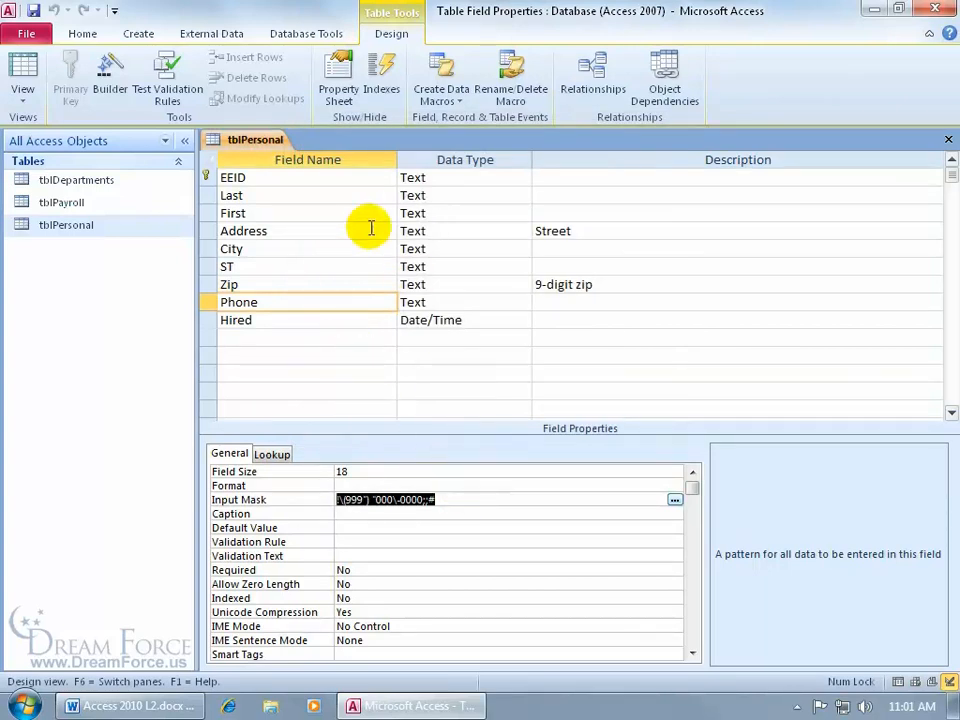
click(332, 178)
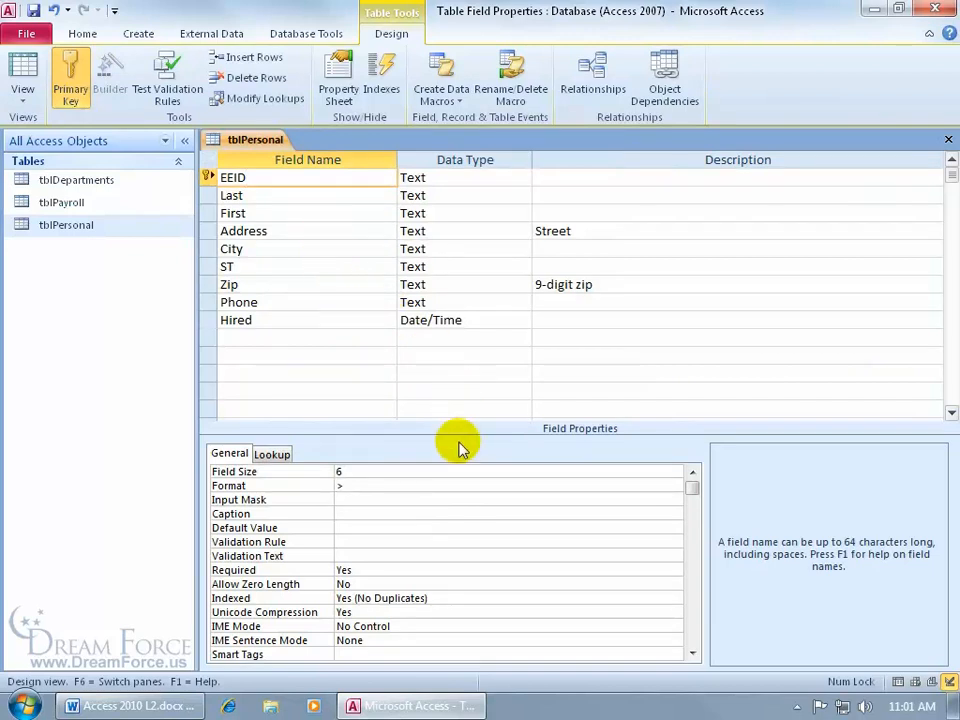
- Save tblPersonal and launch the Input Mask Wizard for the EEID field
click(376, 499)
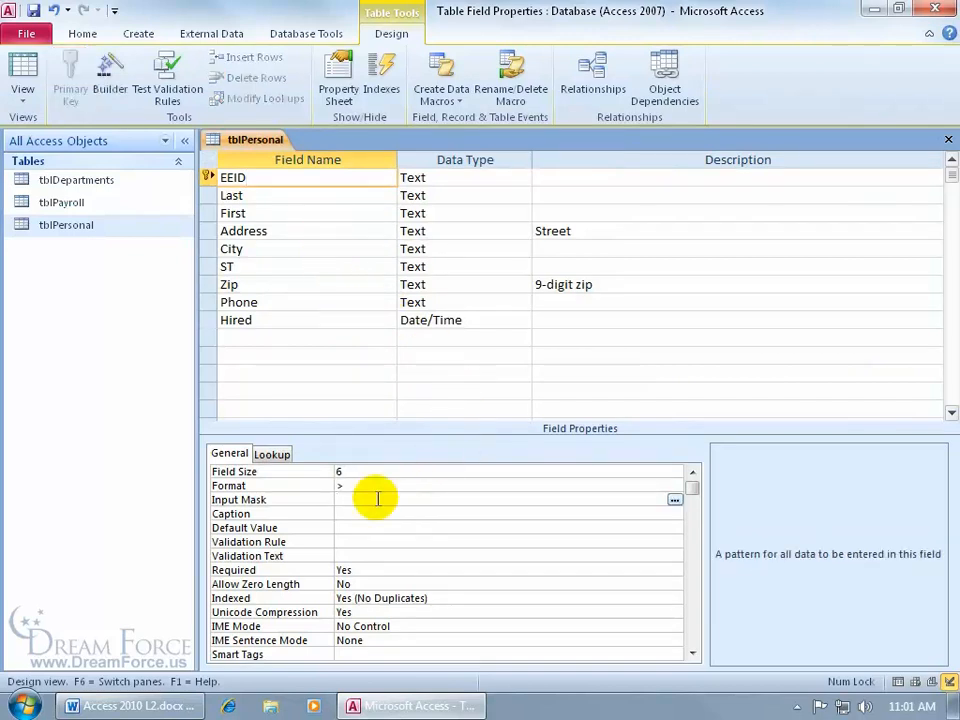
click(675, 499)
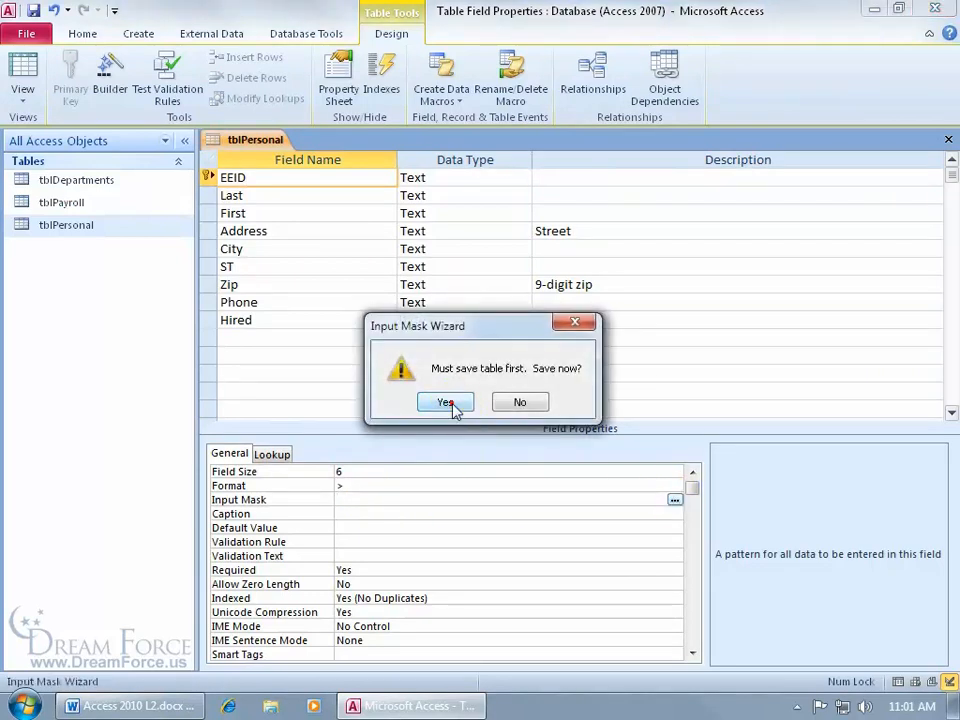
click(446, 403)
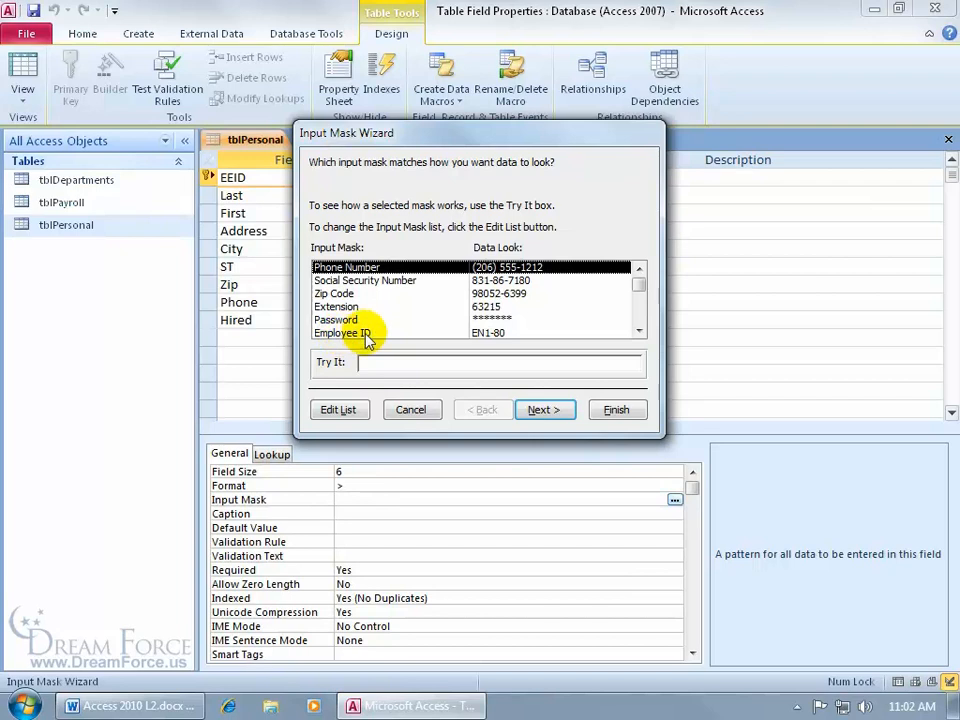
- Open Edit List to browse the wizard's predefined input mask definitions
click(640, 331)
click(640, 331)
click(640, 331)
drag(639, 306, 636, 281)
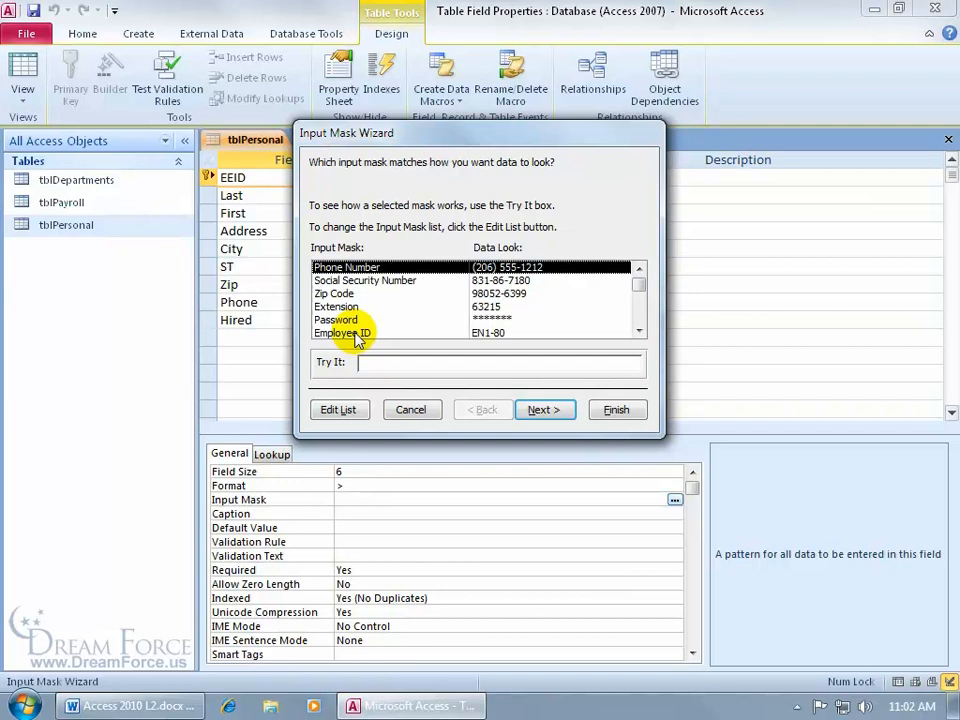
click(353, 411)
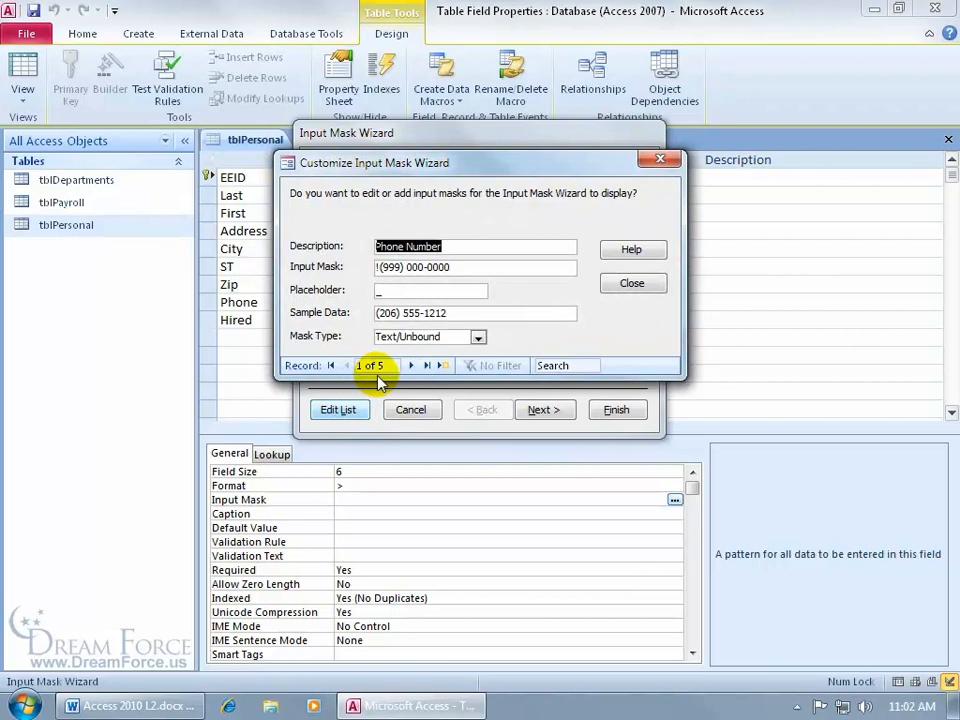
click(411, 365)
- Navigate to the Employee ID mask definition (!LL0-00), select its pattern, and call up Access Help
click(411, 365)
click(411, 365)
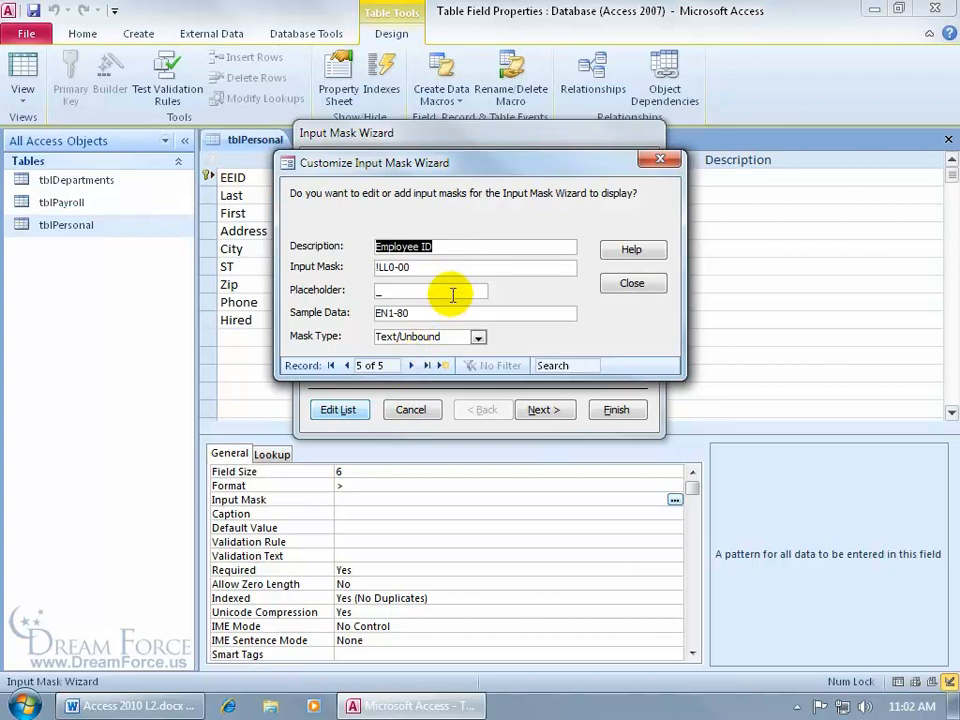
click(446, 366)
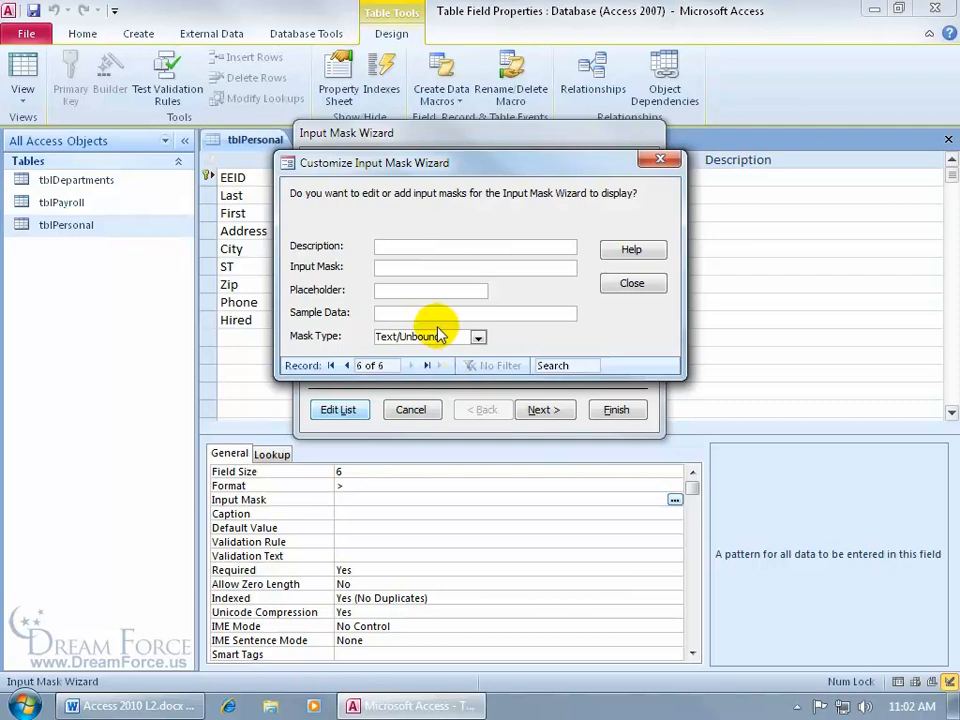
click(346, 365)
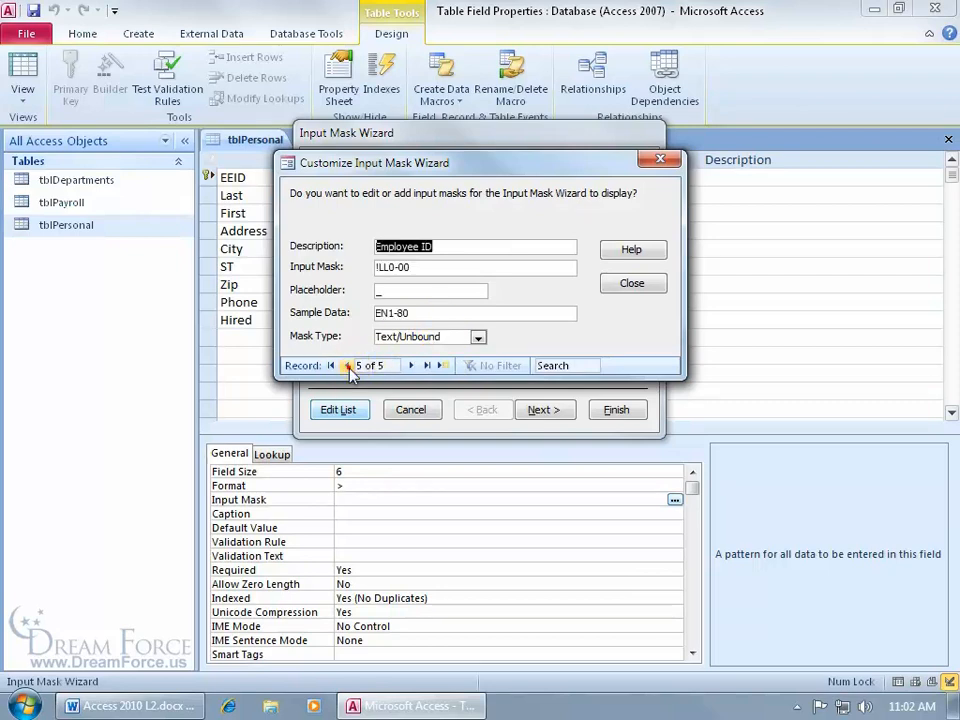
click(461, 247)
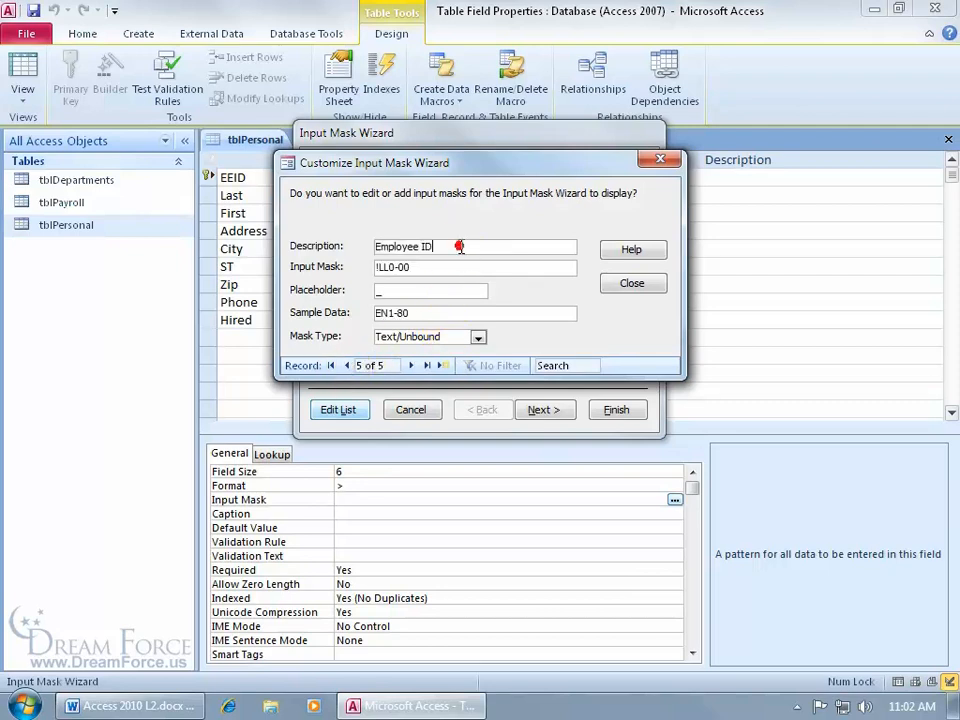
click(452, 266)
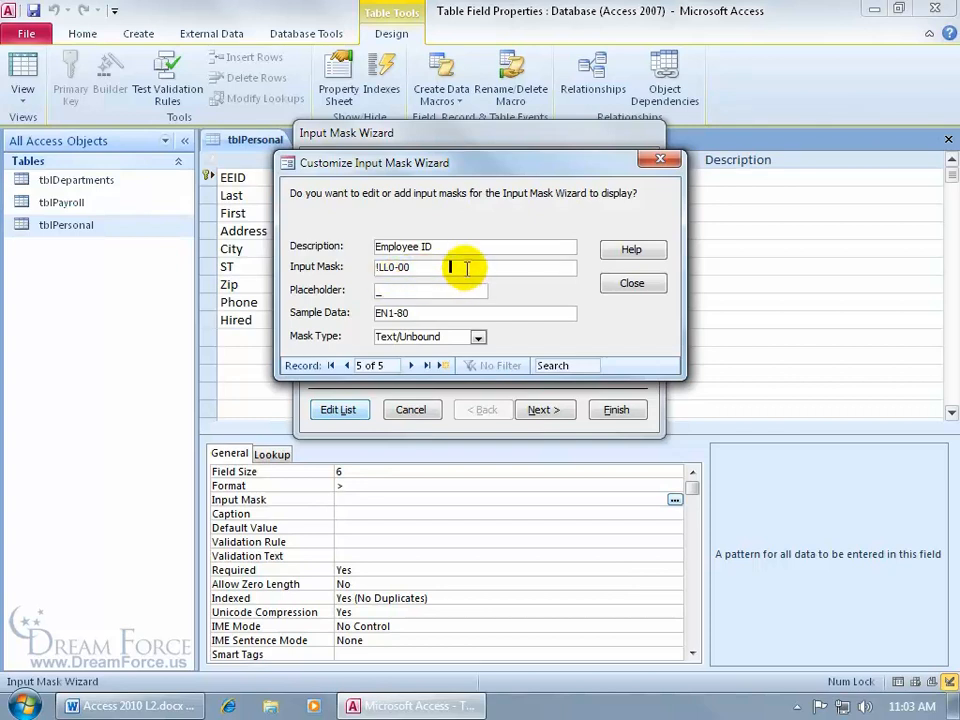
key(F1)
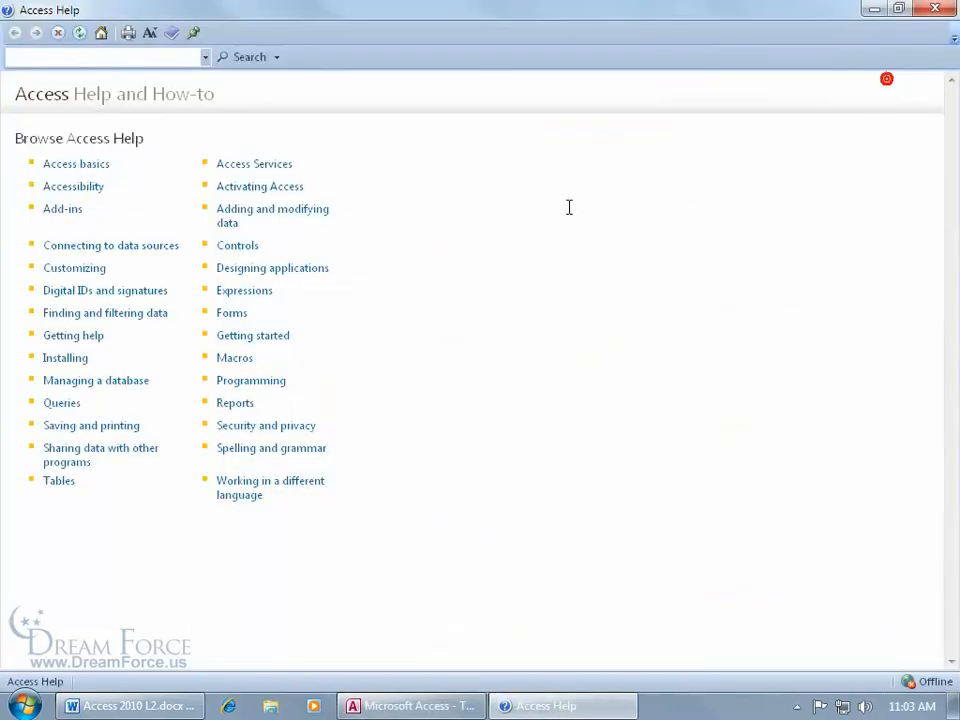
- Maximize Help and search 'input mask' across All Access content
click(882, 79)
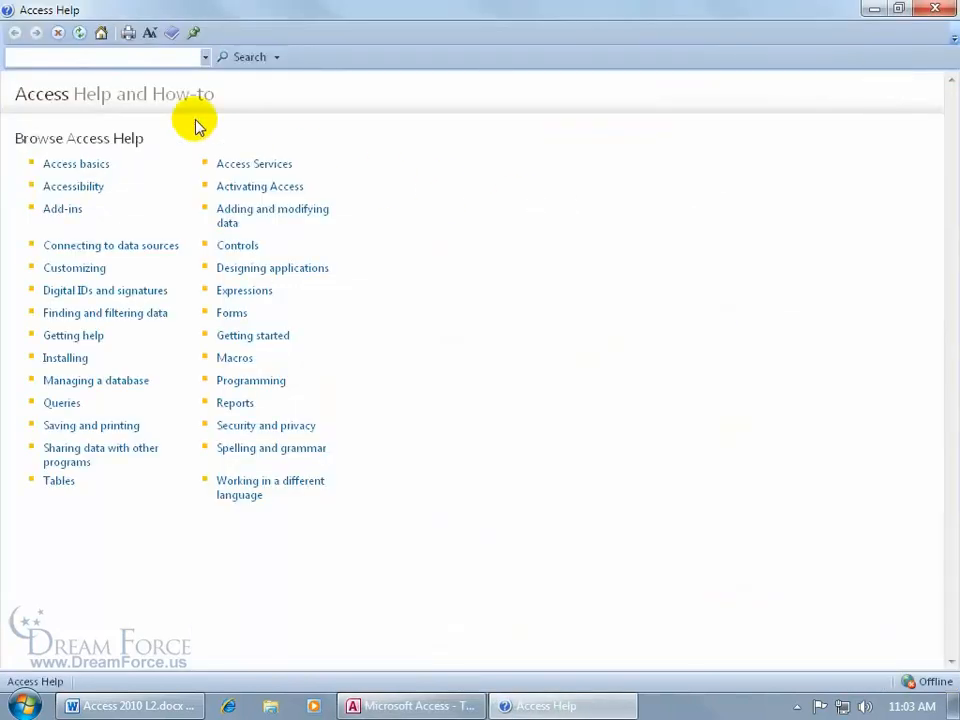
click(101, 52)
text(input mask)
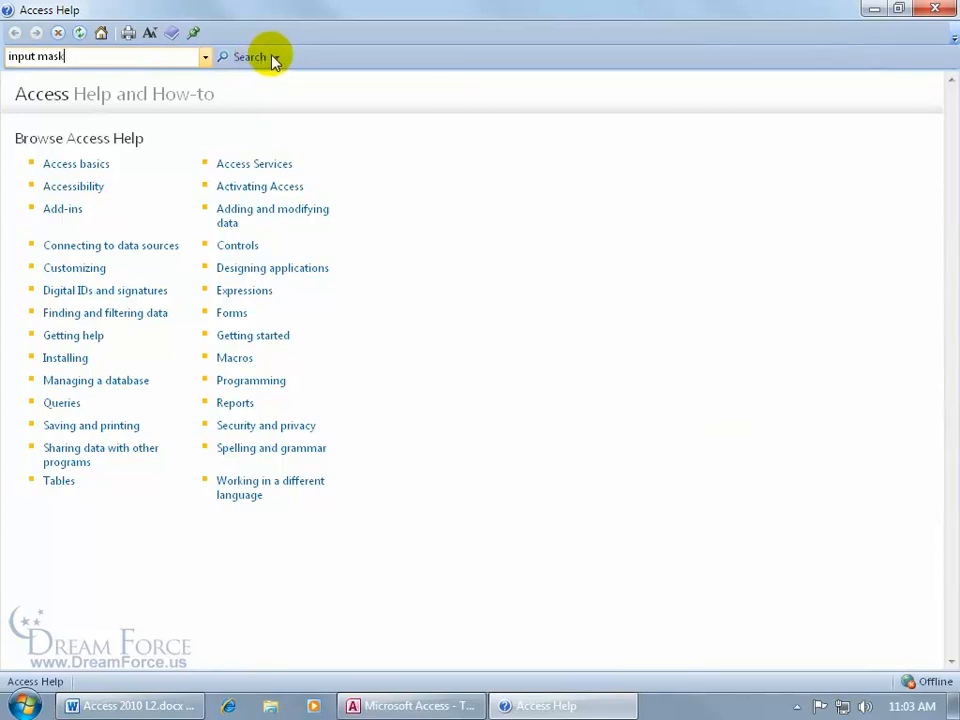
click(277, 58)
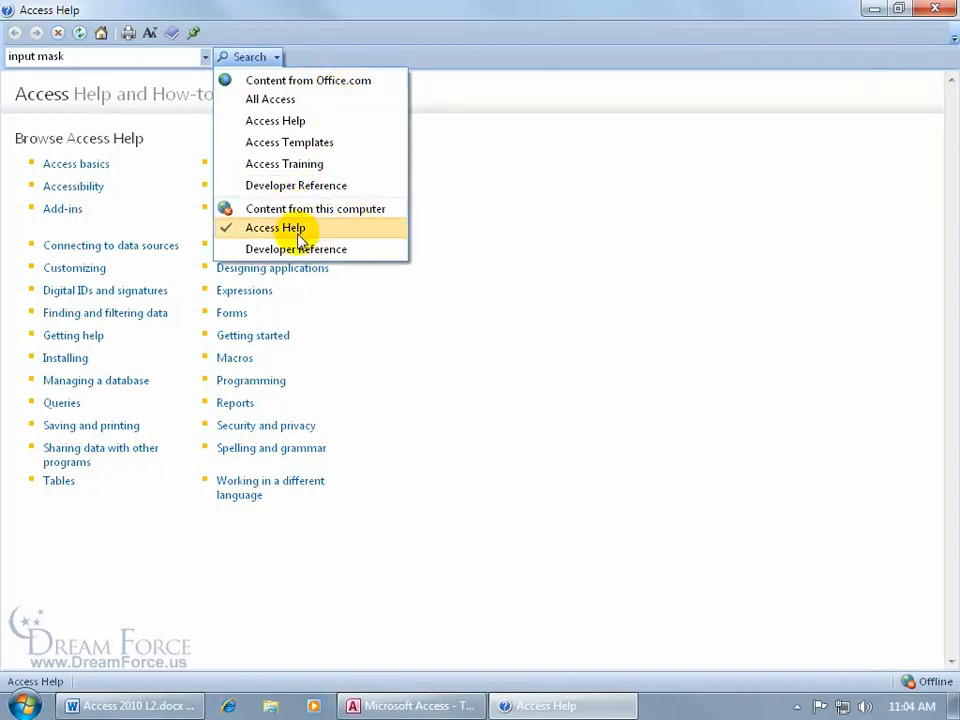
click(268, 99)
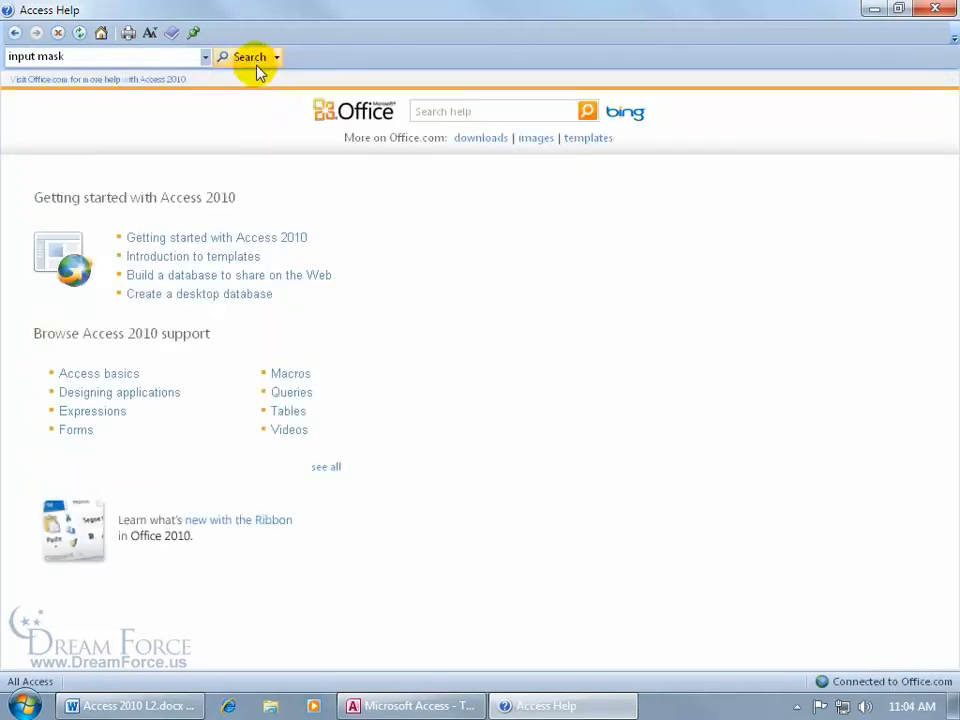
click(254, 57)
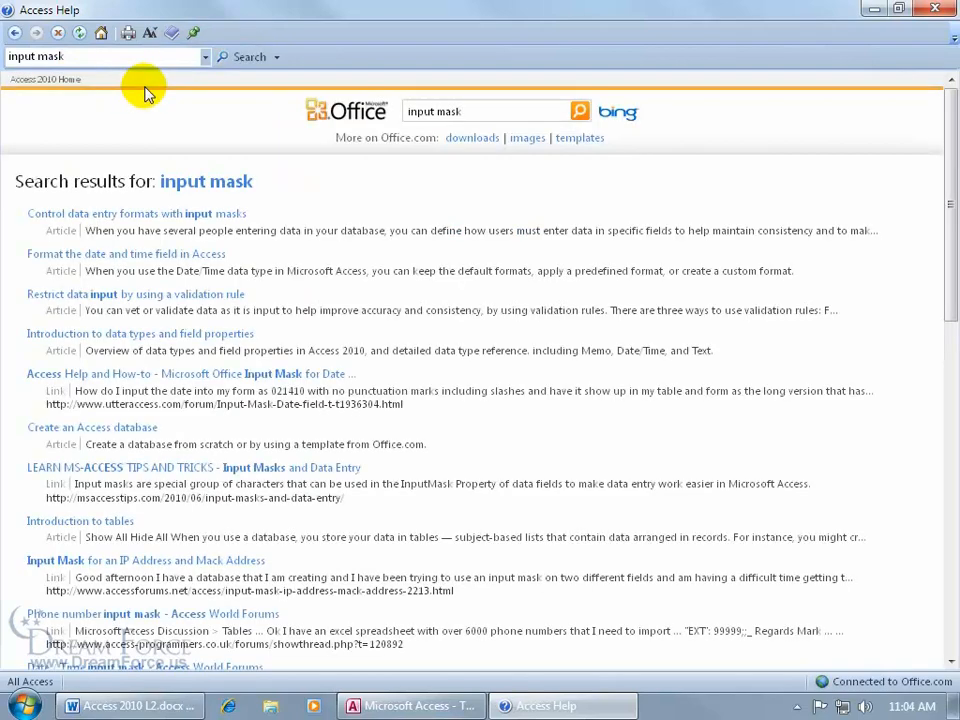
- Read the 'Control data entry formats with input masks' article, then close Help
click(171, 214)
drag(950, 128, 942, 261)
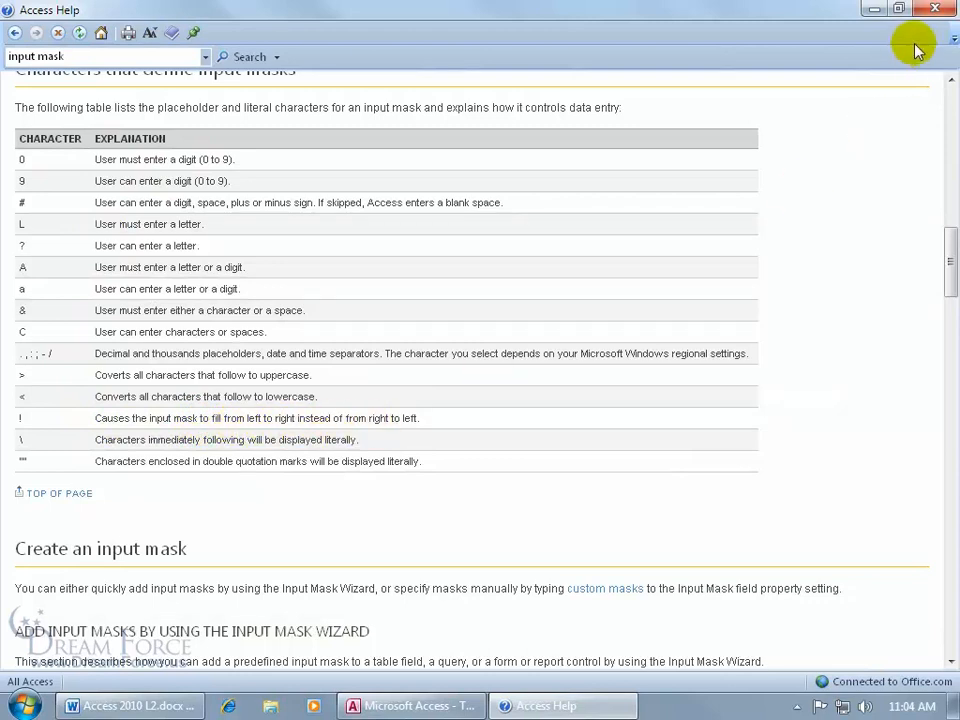
click(935, 8)
click(436, 289)
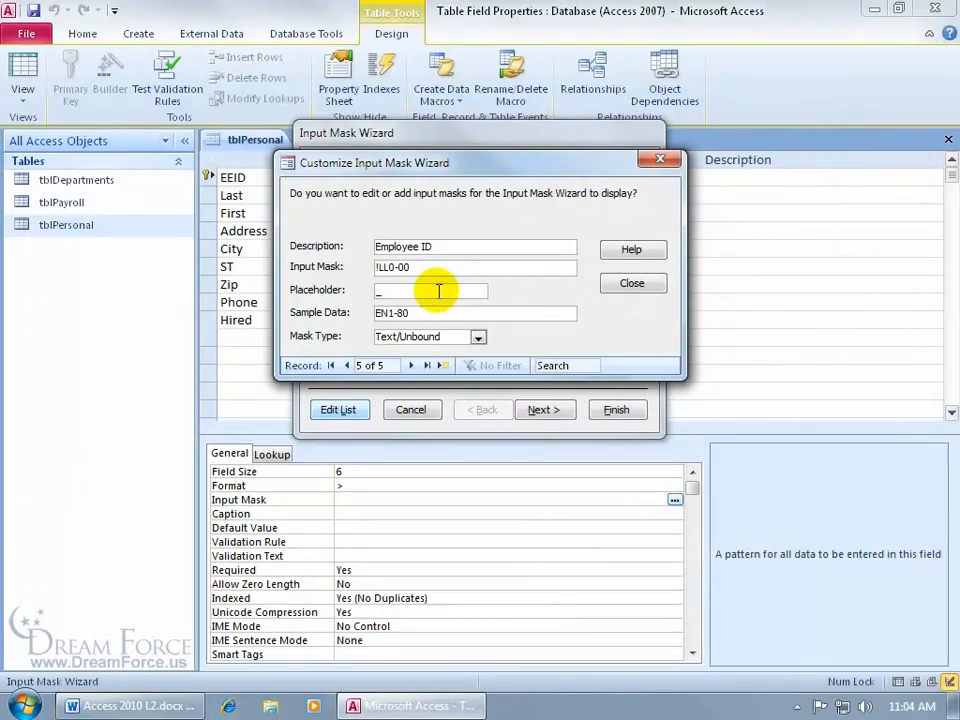
- Set Employee ID's placeholder to _, close the list editor, and select the Employee ID mask
text(_)
click(434, 312)
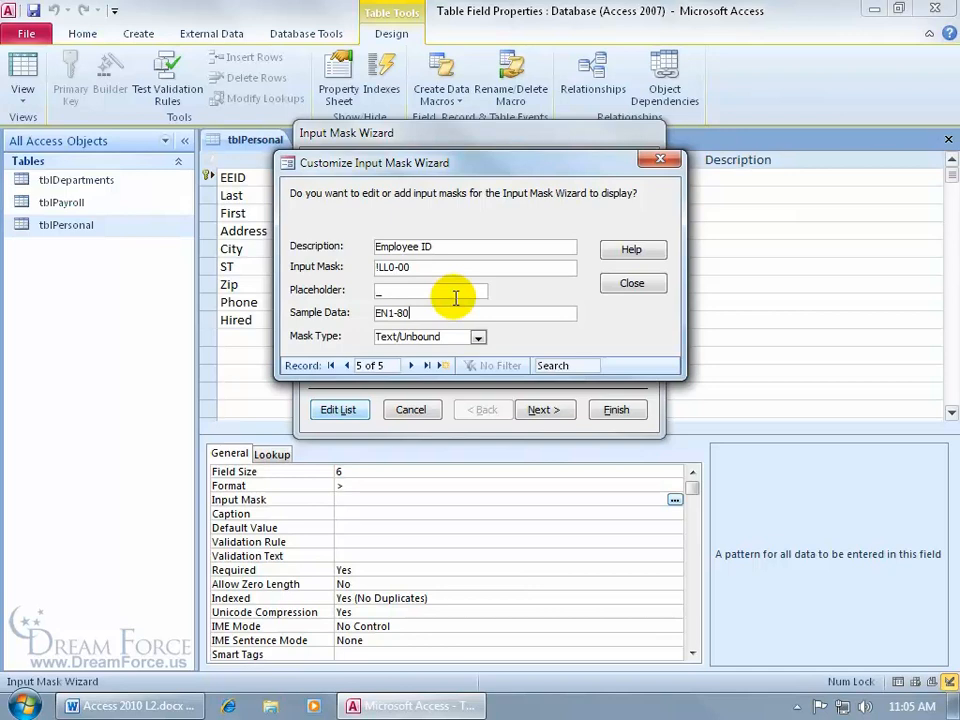
click(650, 284)
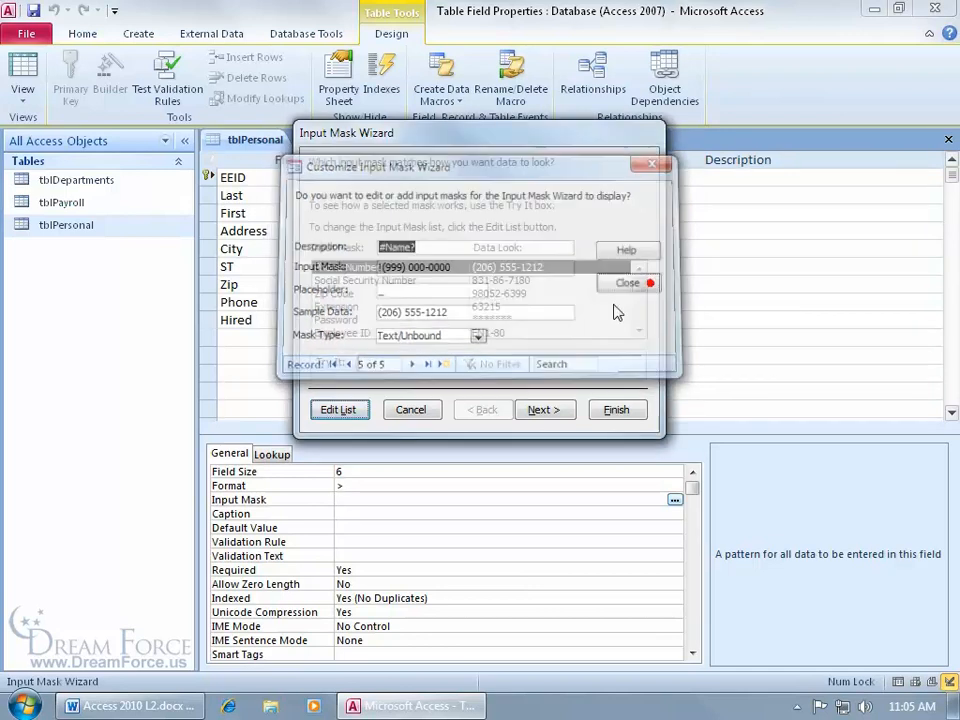
click(358, 332)
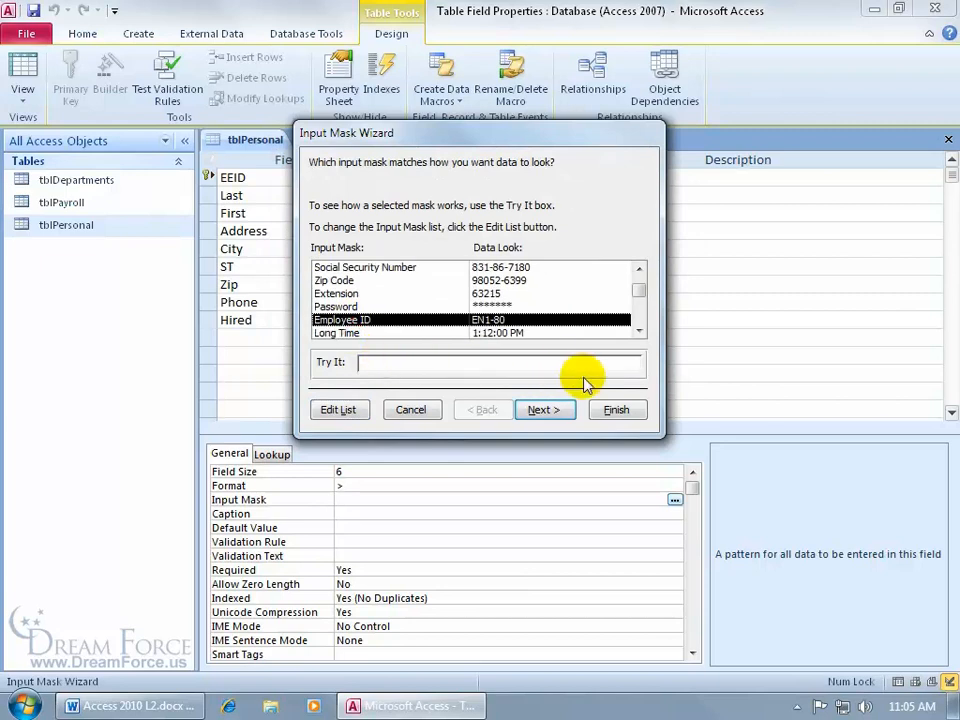
- Finish the wizard for EEID with data stored without the mask symbols (!LL0\-00;;)
click(543, 411)
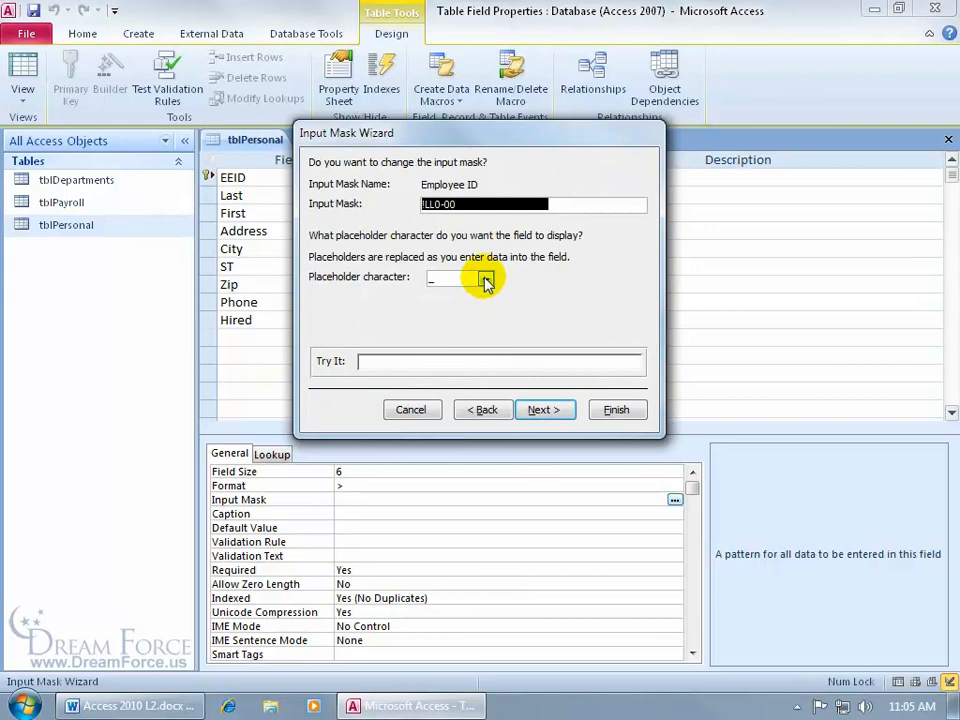
click(545, 410)
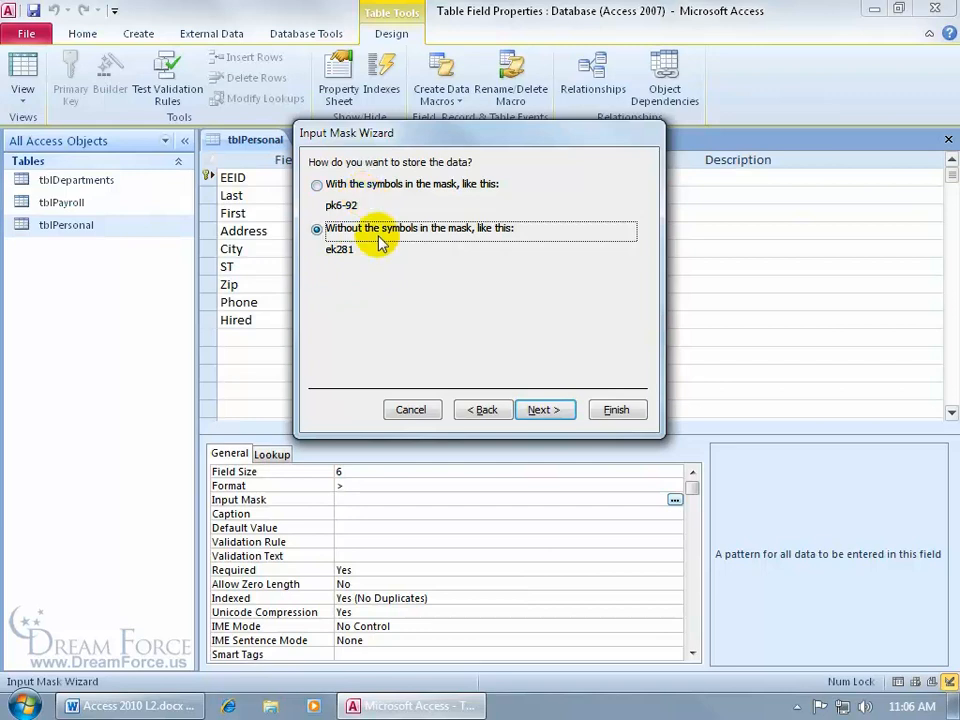
click(557, 414)
click(615, 411)
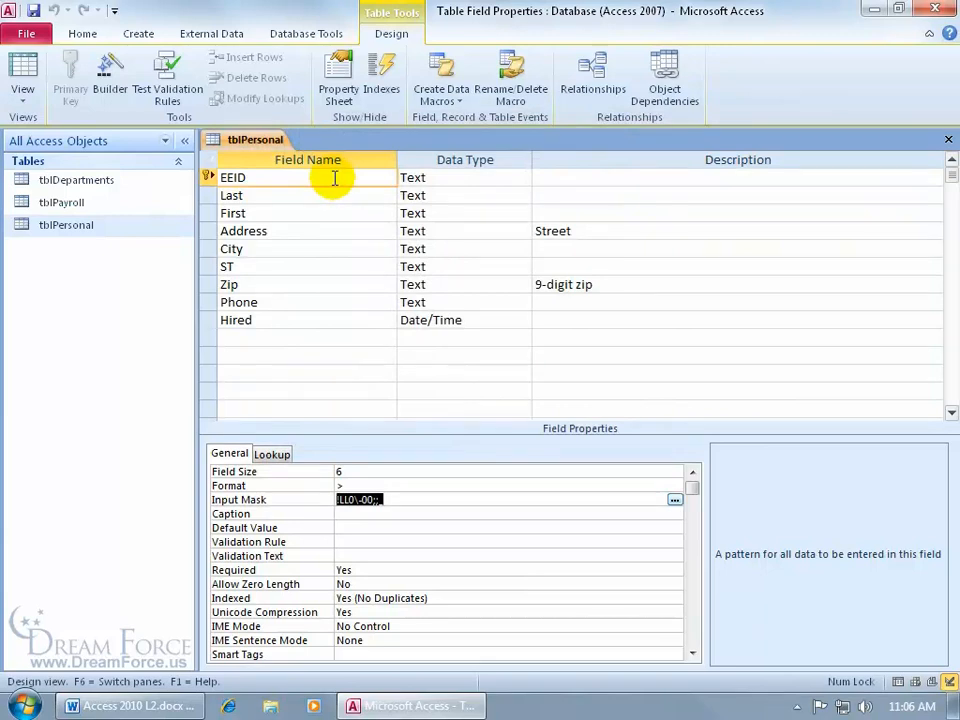
- Save tblPersonal, switch to Datasheet view, and enter test EEID ee1-35 in a new record
click(28, 67)
click(442, 403)
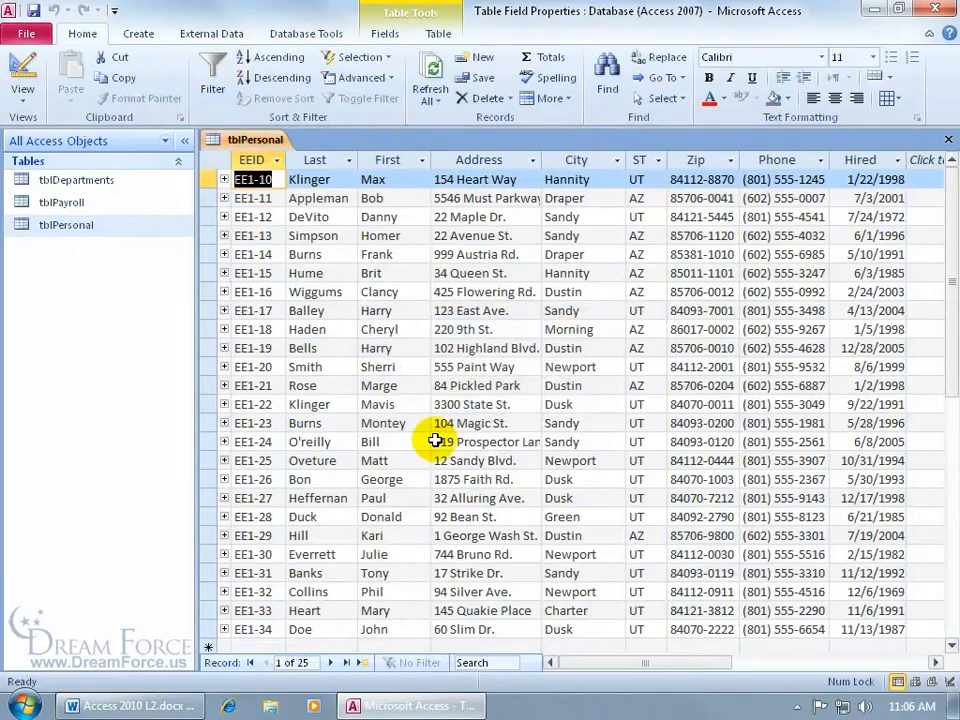
scroll(420, 550, down, 1)
click(254, 591)
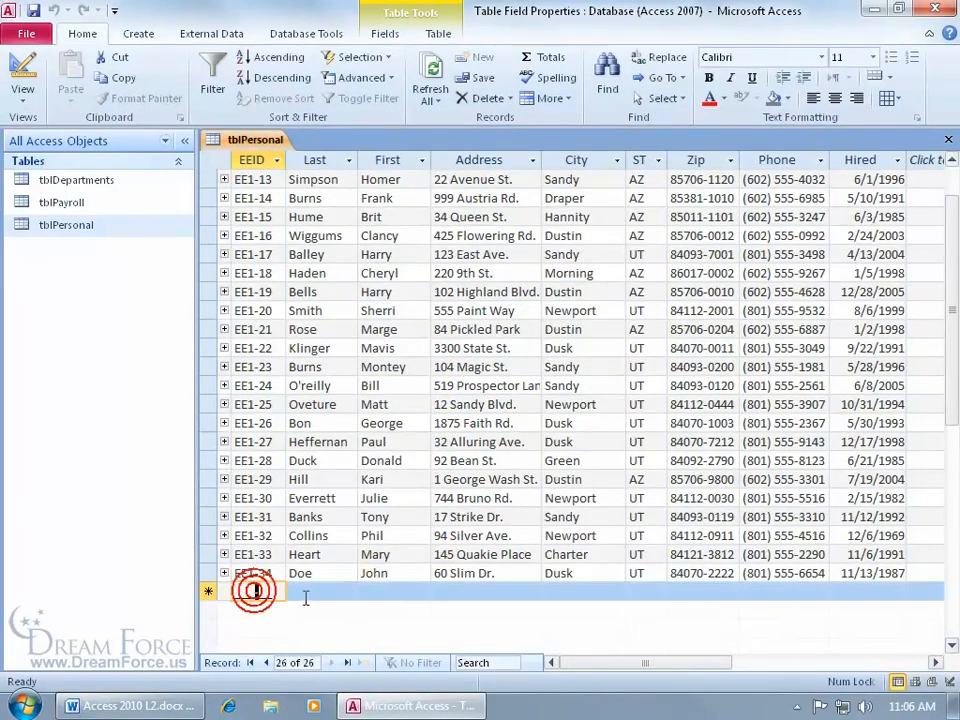
click(234, 591)
click(238, 592)
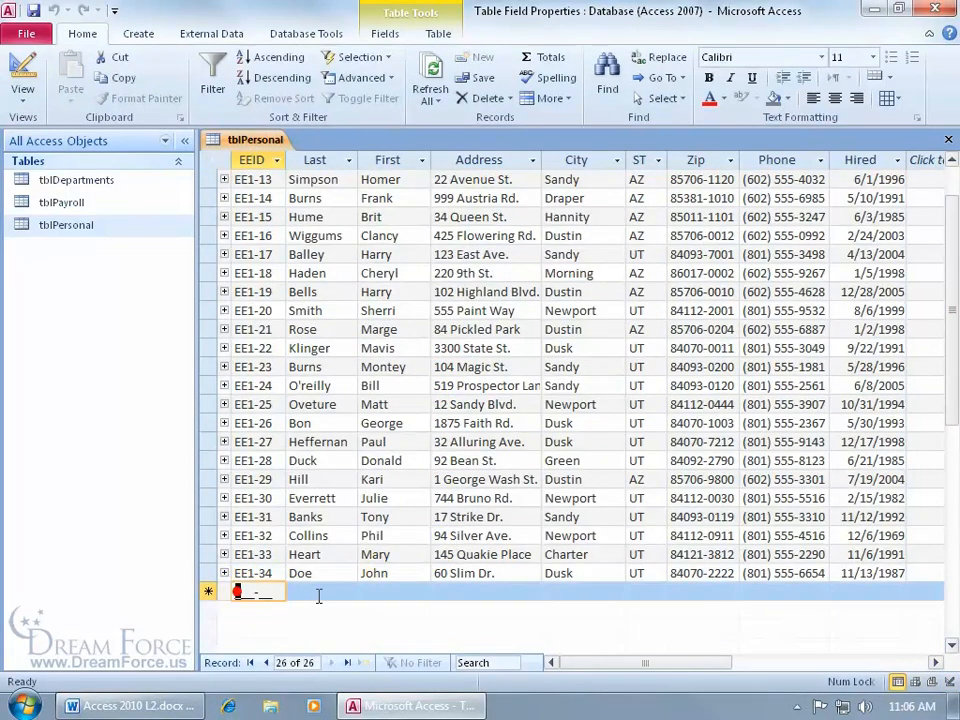
text(ee)
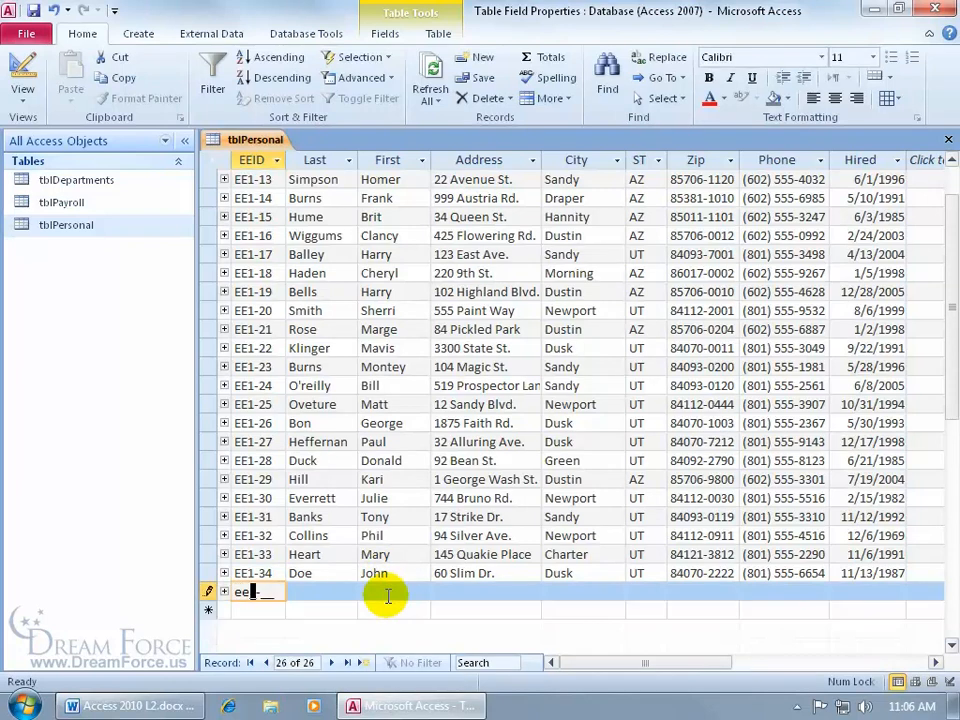
text(1-35)
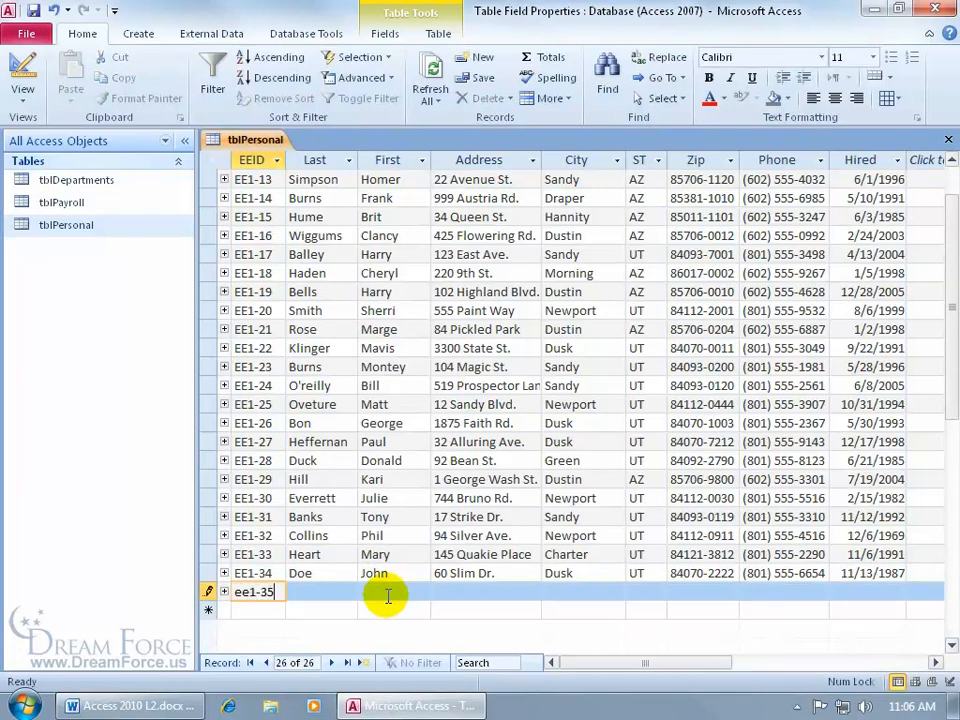
key(Tab)
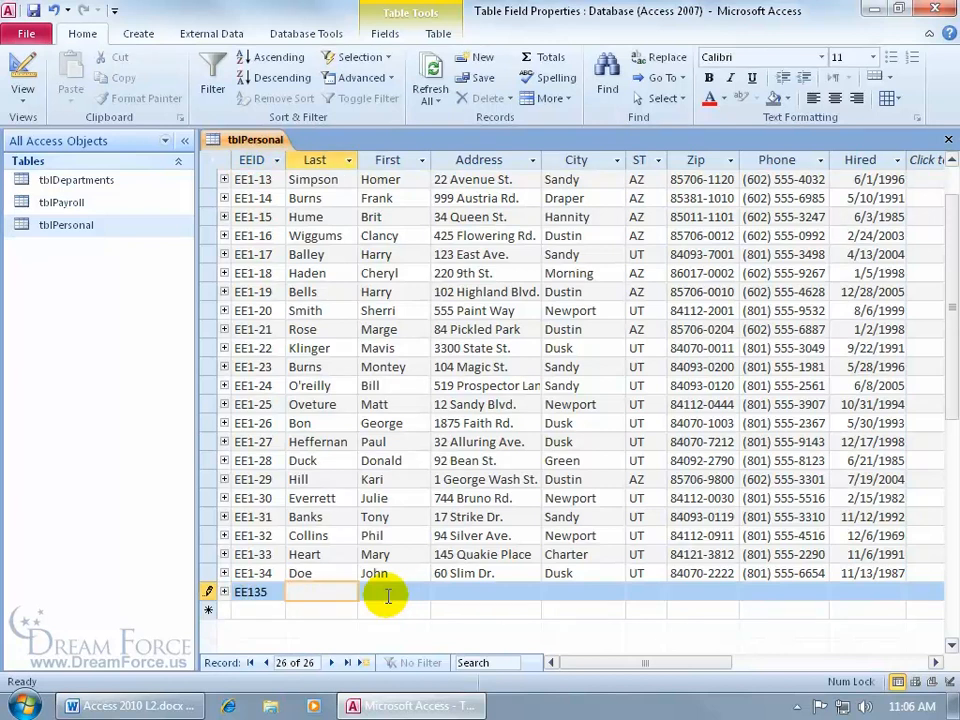
- Enter a sample phone number, then discard the test record and return to Design view
click(745, 592)
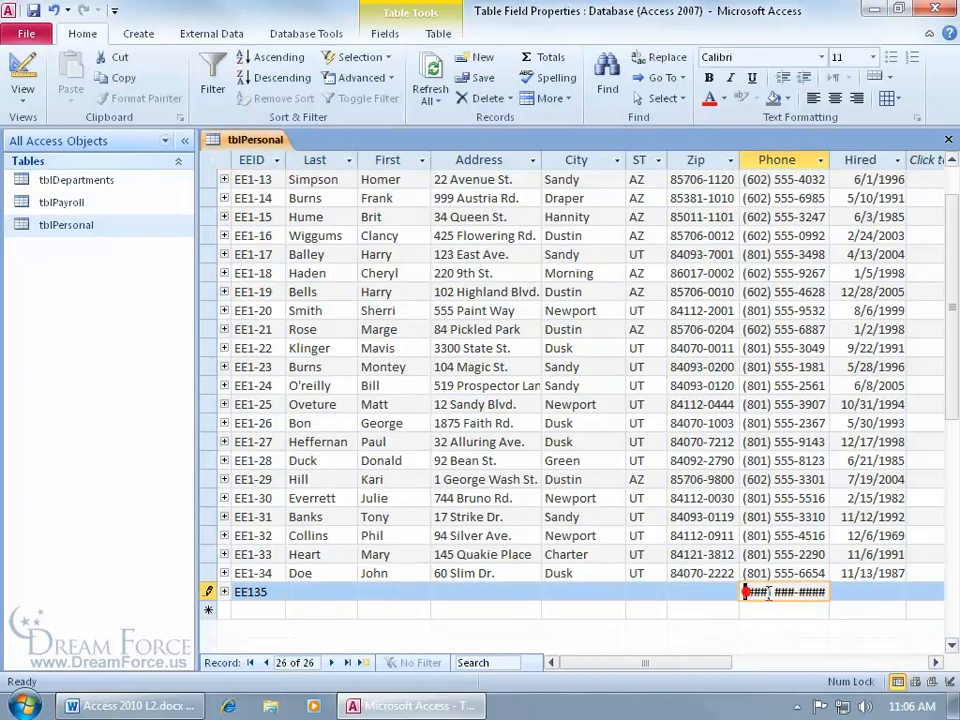
text(545) 555-5645)
key(Tab)
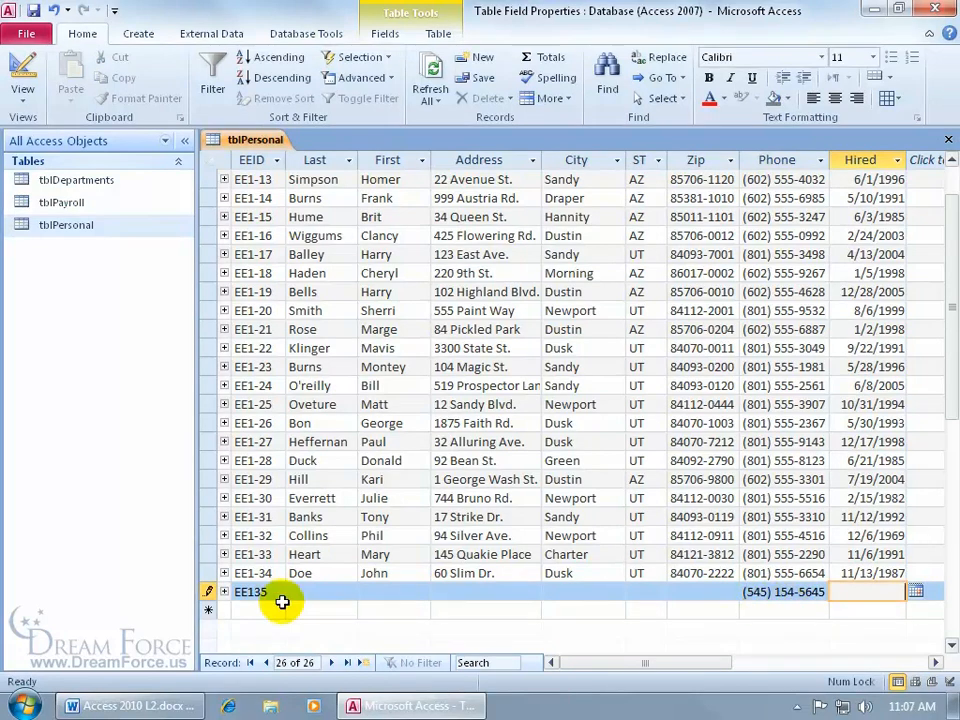
key(Escape)
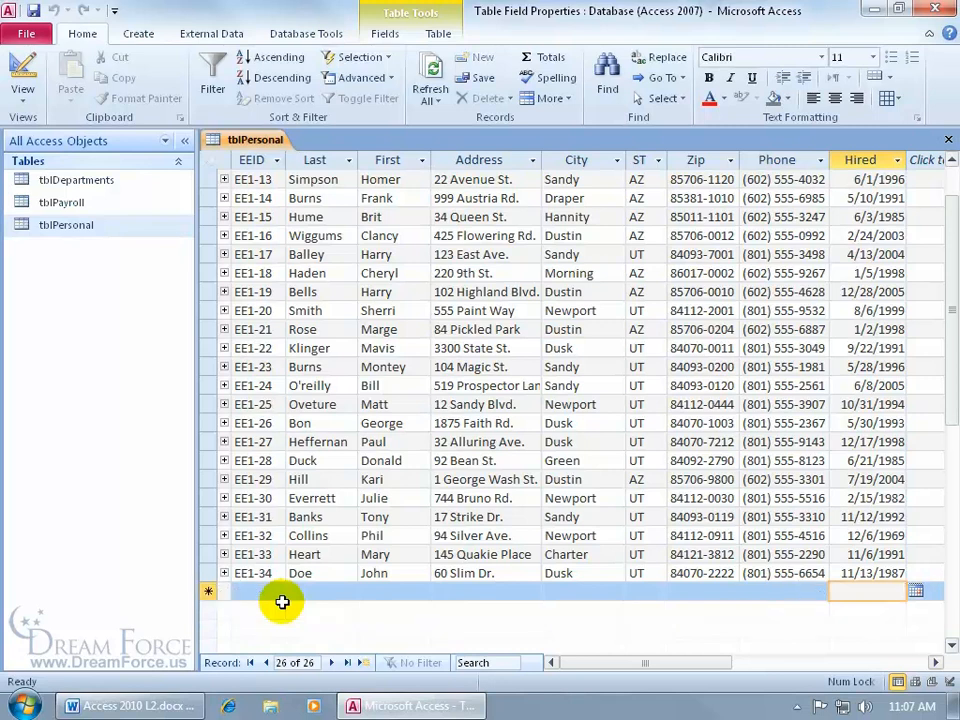
click(20, 72)
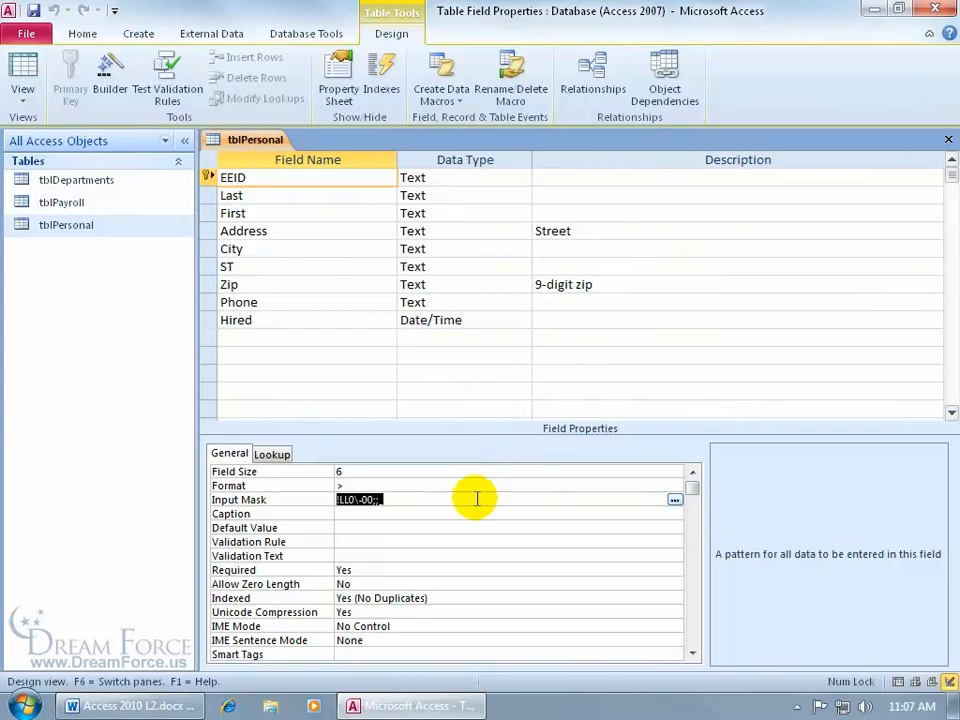
- Reapply the Employee ID mask to EEID, this time storing data with the mask symbols
click(675, 499)
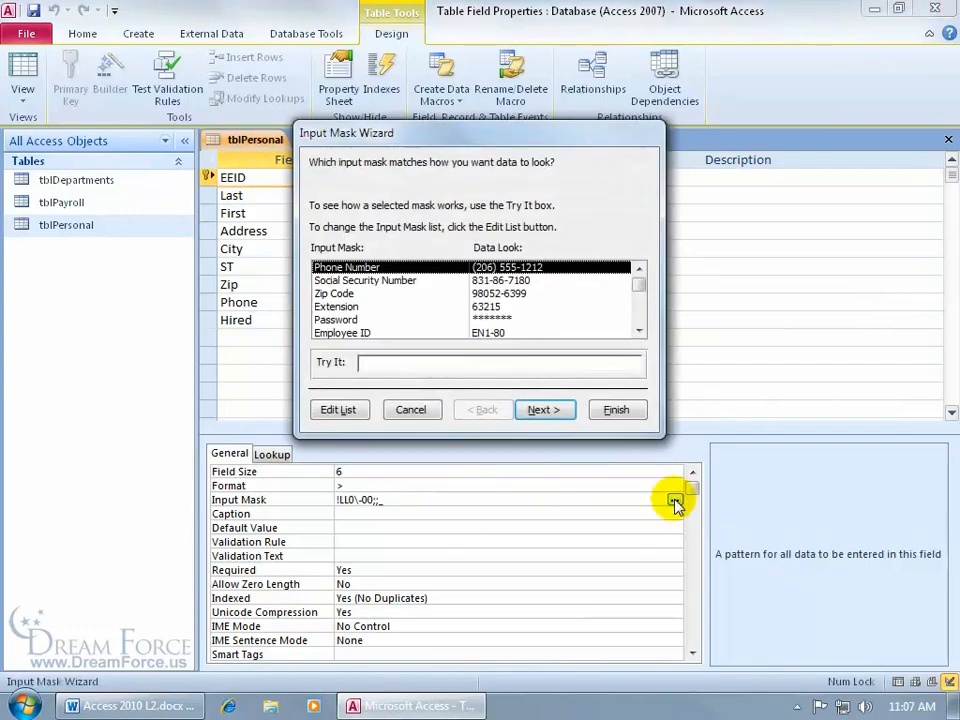
click(378, 332)
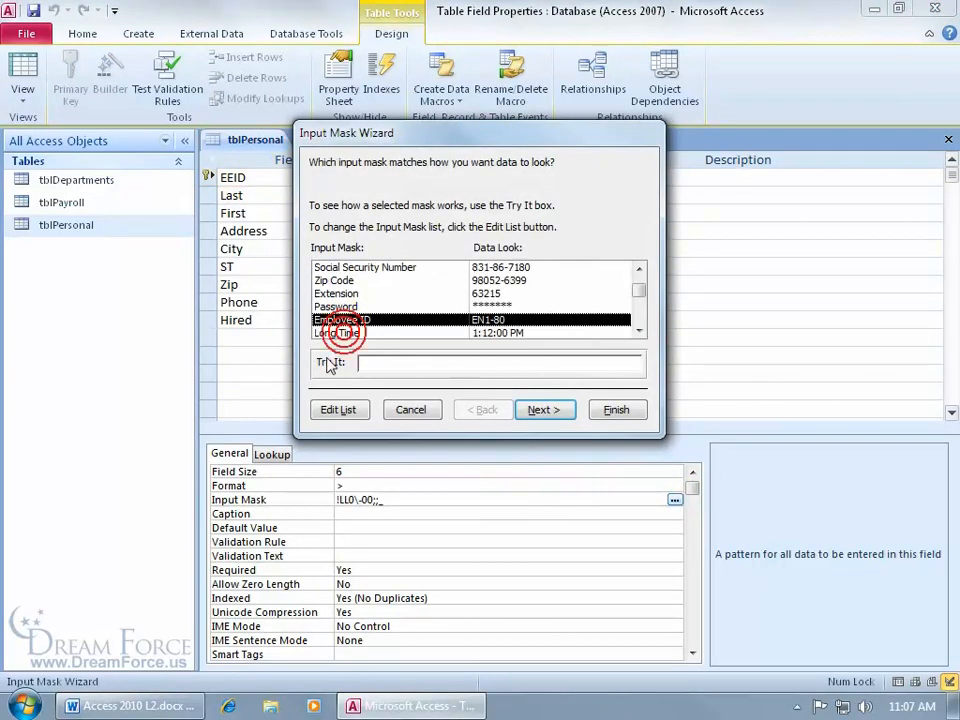
click(555, 414)
click(555, 414)
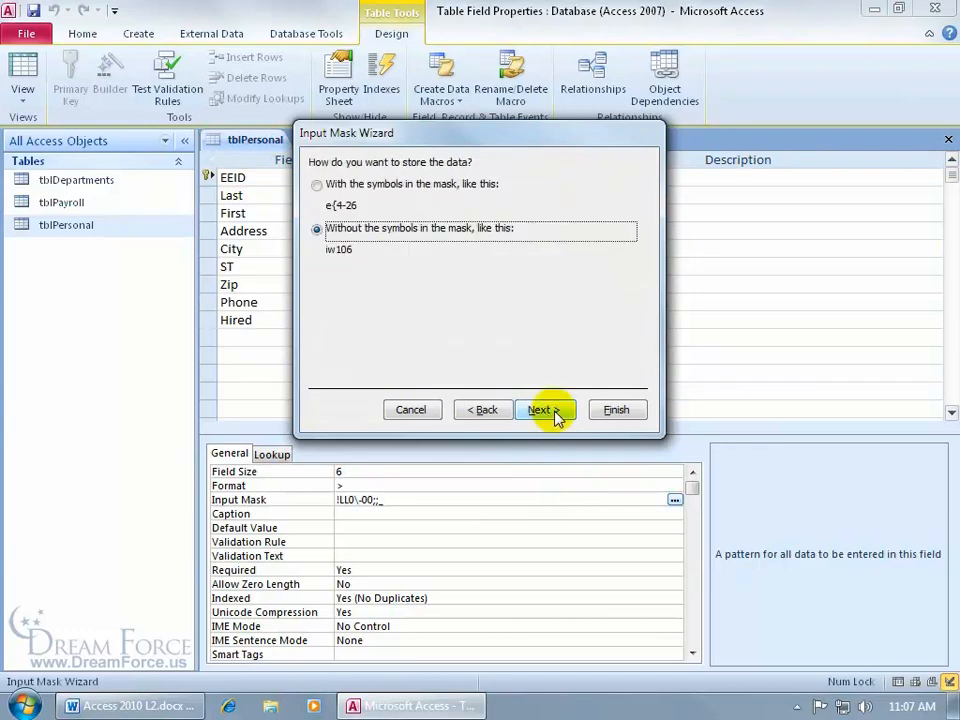
click(319, 185)
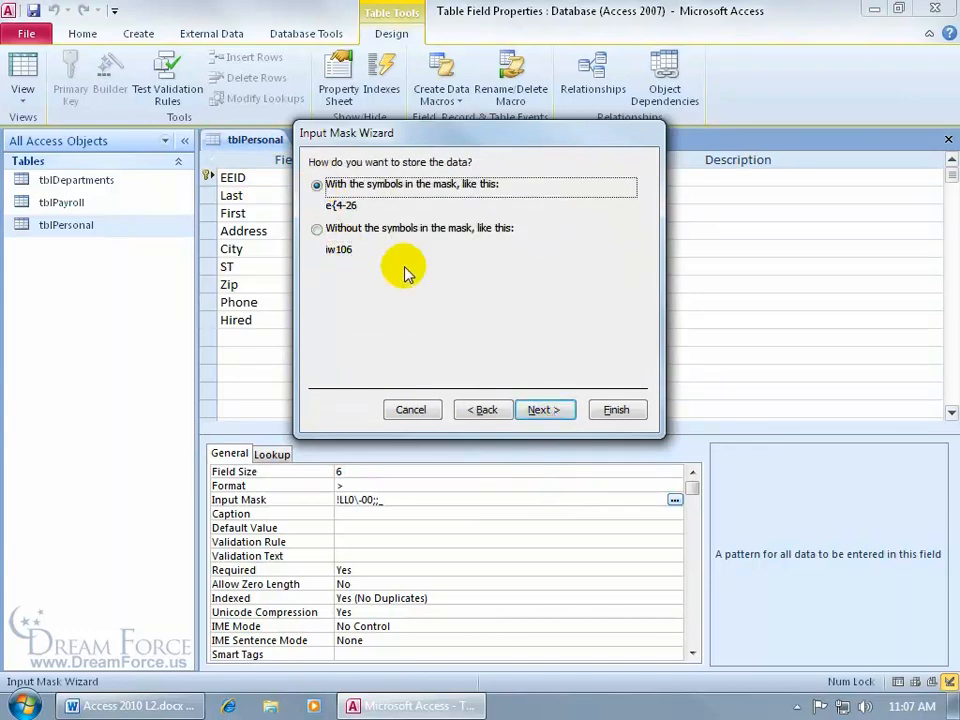
click(616, 410)
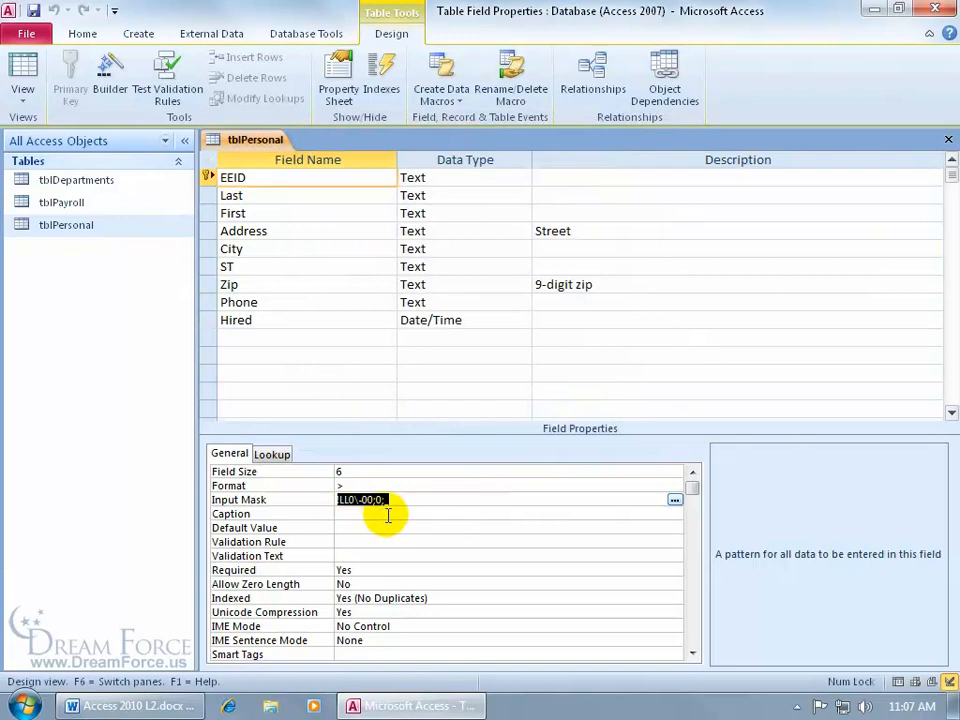
- Save the table, switch to Datasheet view, and test-enter the new EEID ee135
click(22, 68)
click(447, 412)
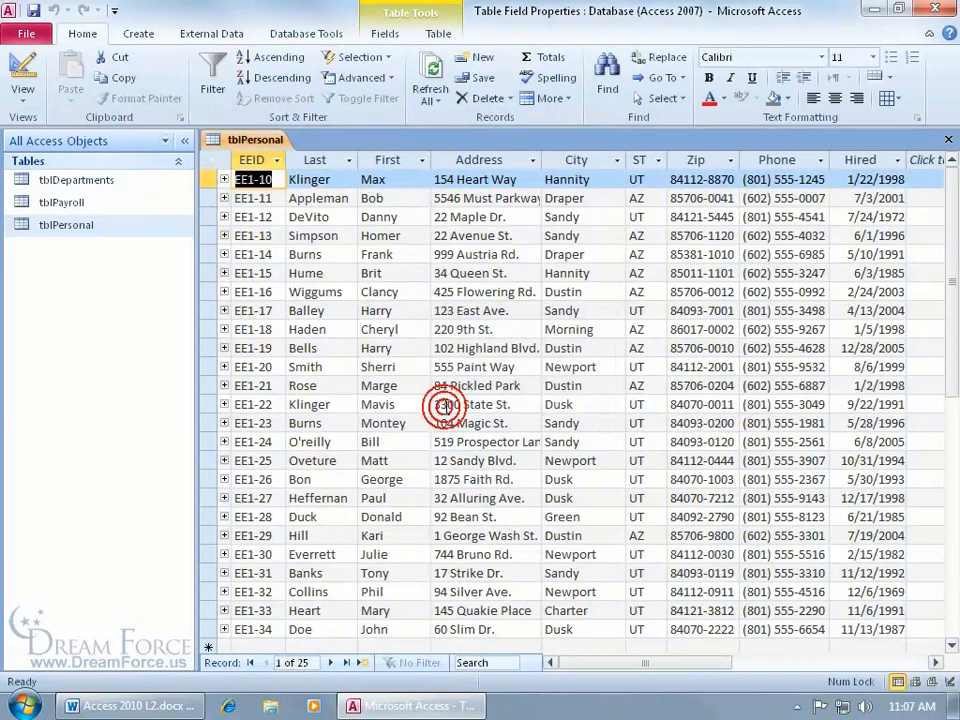
click(250, 646)
text(ee1)
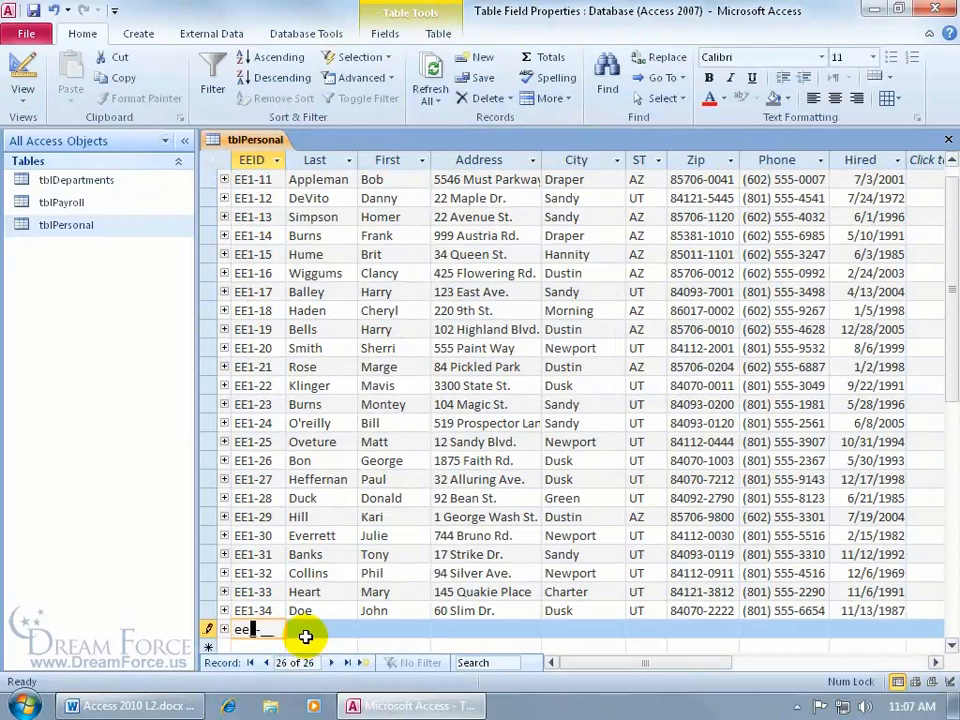
text(35)
key(Tab)
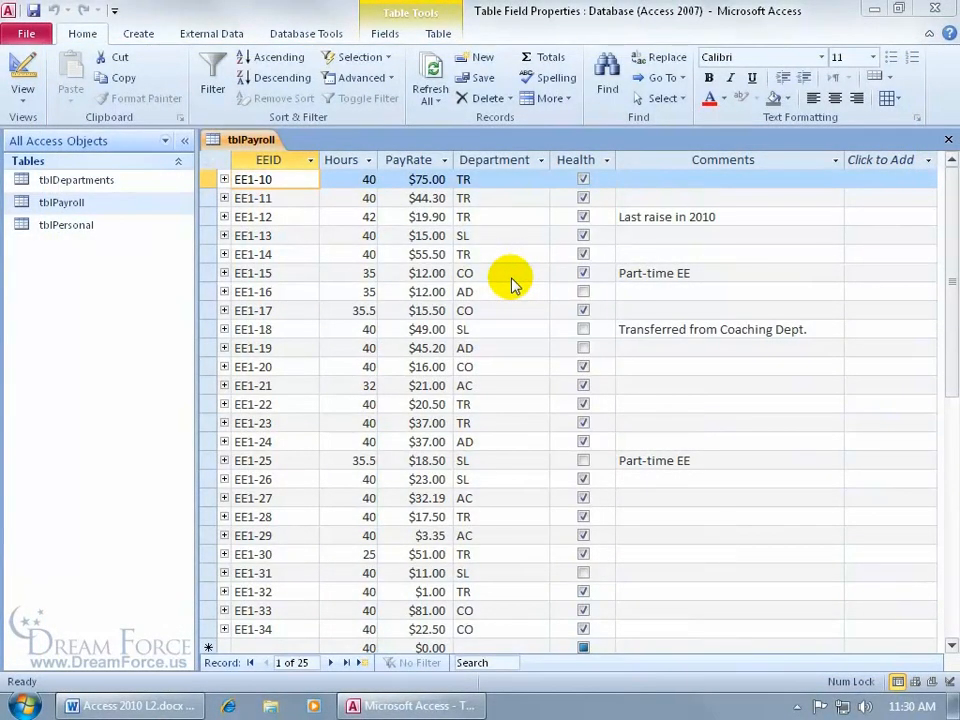
click(481, 181)
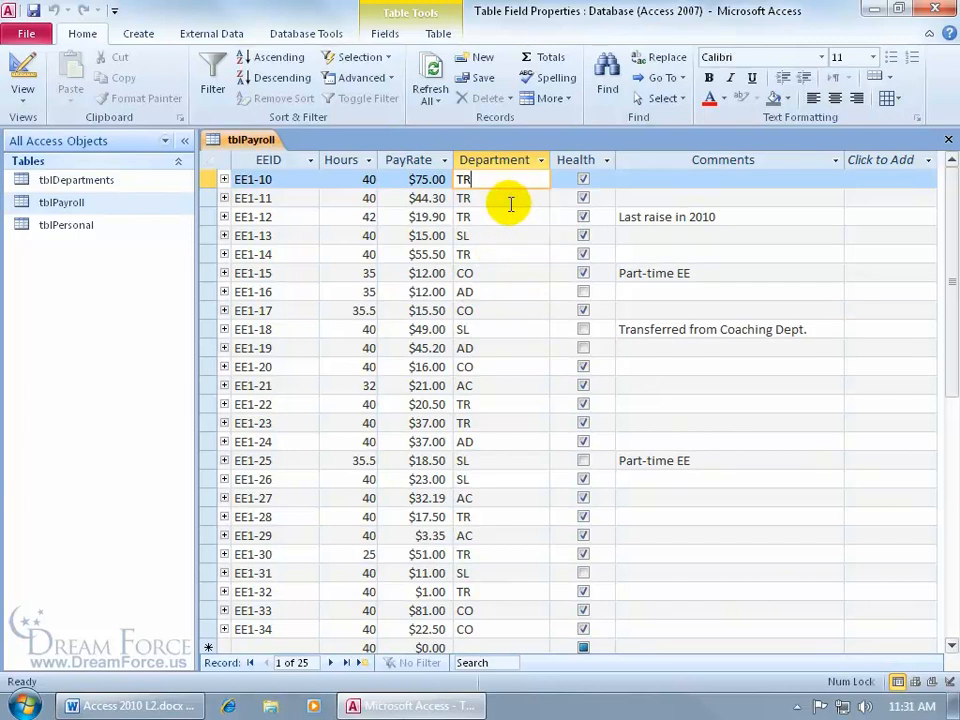
click(107, 182)
double_click(107, 183)
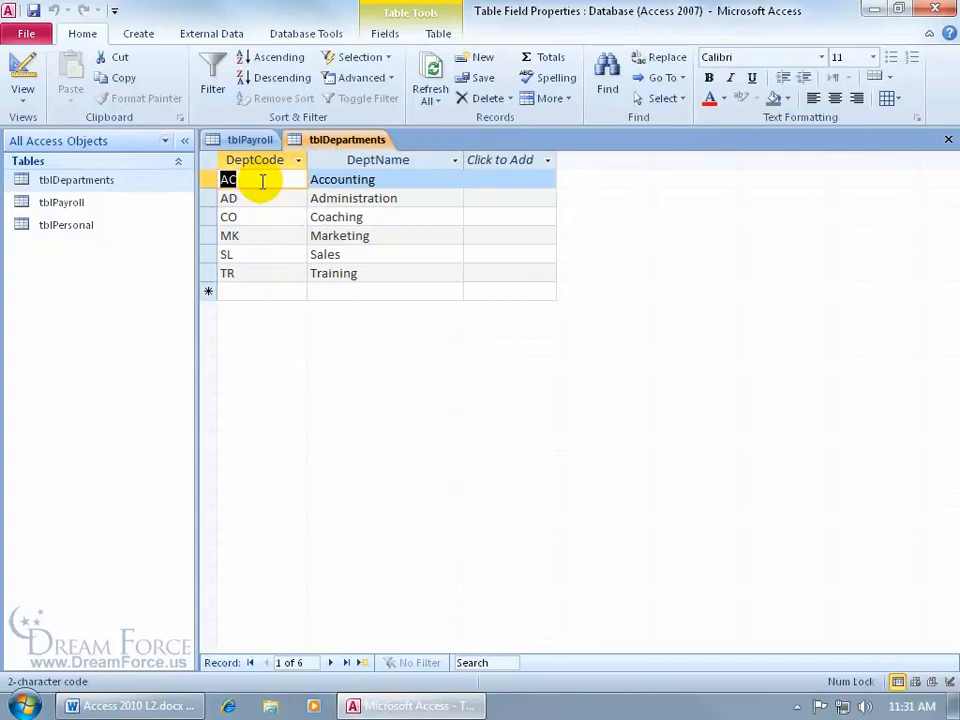
- Inspect the join between tblPayroll's Dept and tblDepartments' DeptCode in Relationships, then close it
click(310, 35)
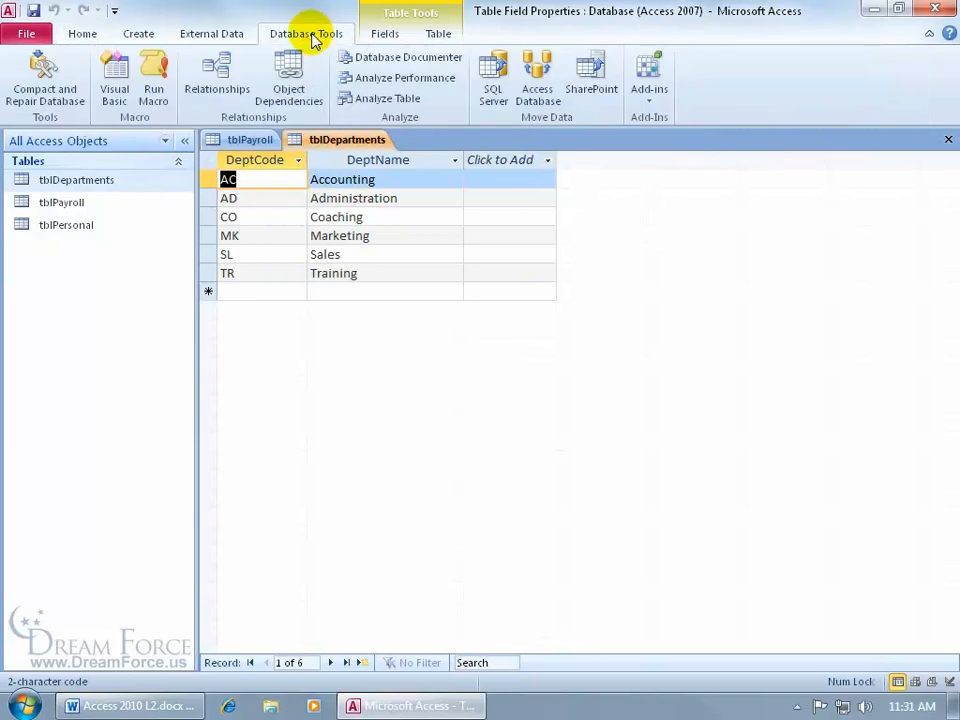
click(218, 86)
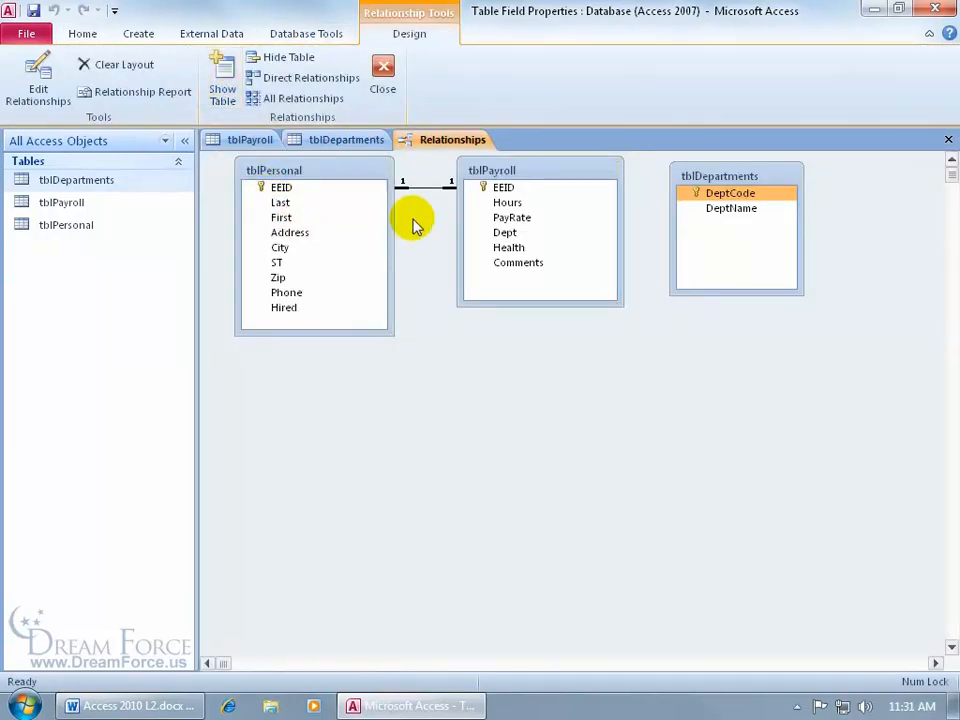
click(485, 232)
drag(485, 232, 668, 248)
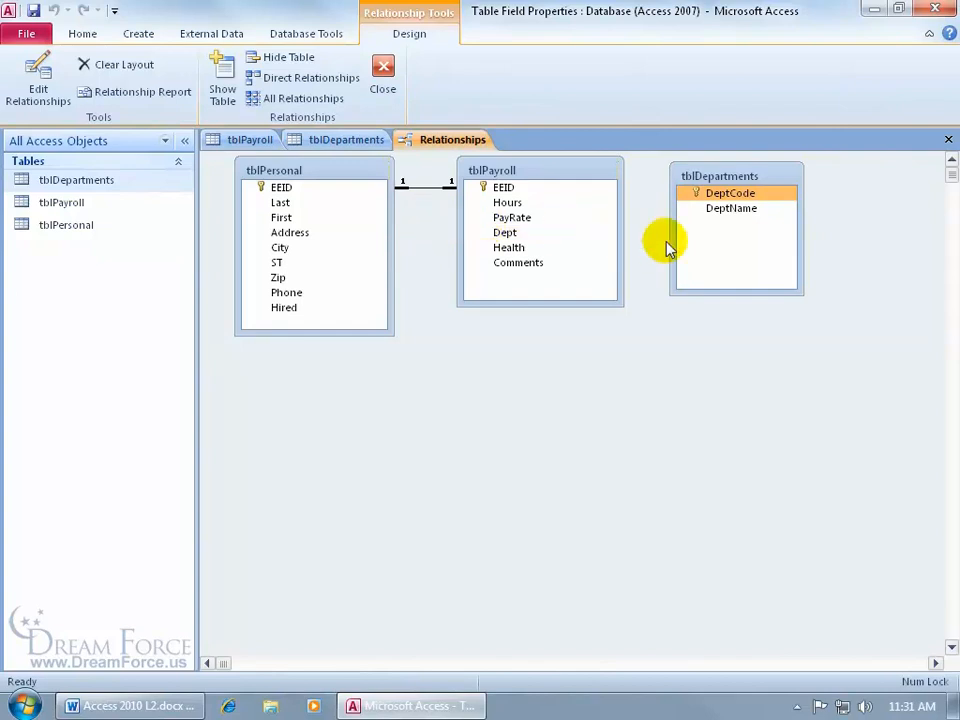
click(538, 233)
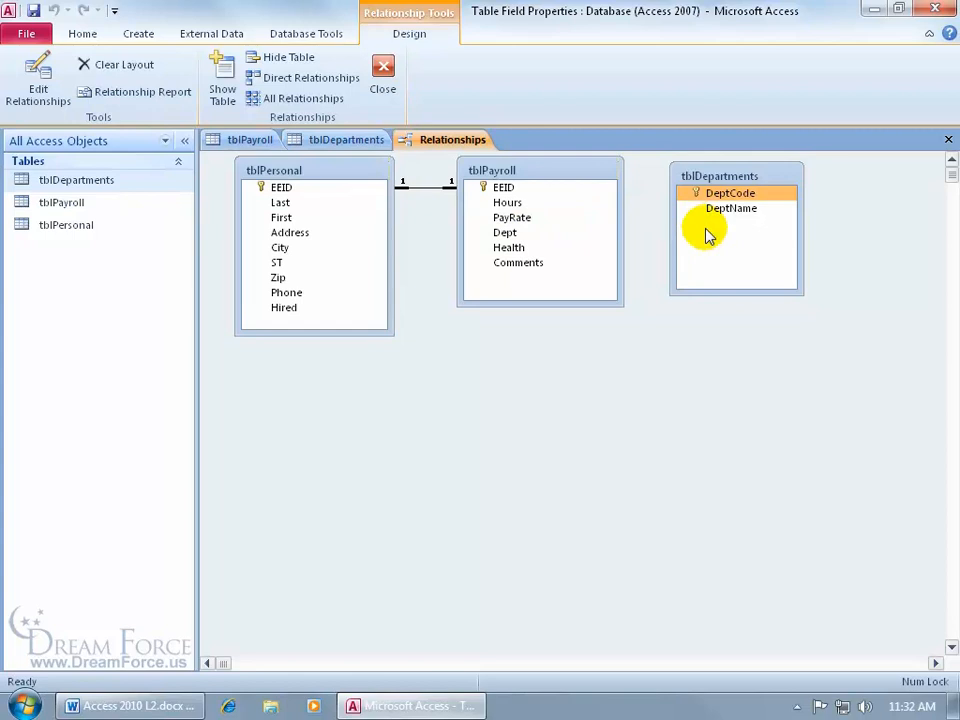
click(950, 141)
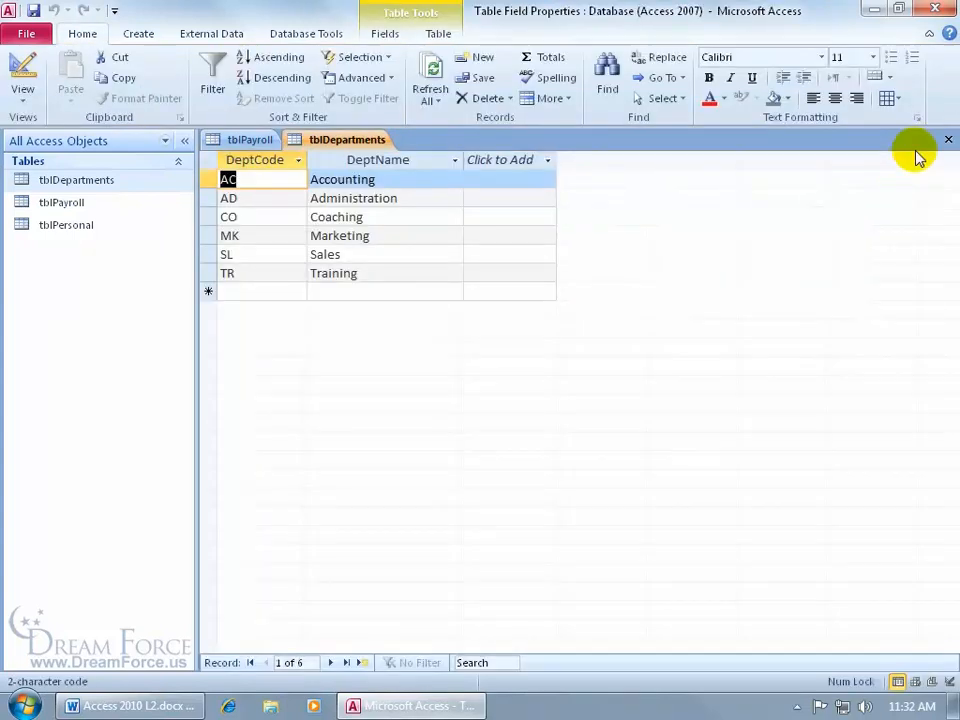
- Close tblDepartments and launch the Lookup Wizard for the Dept field in tblPayroll's Design View
click(950, 141)
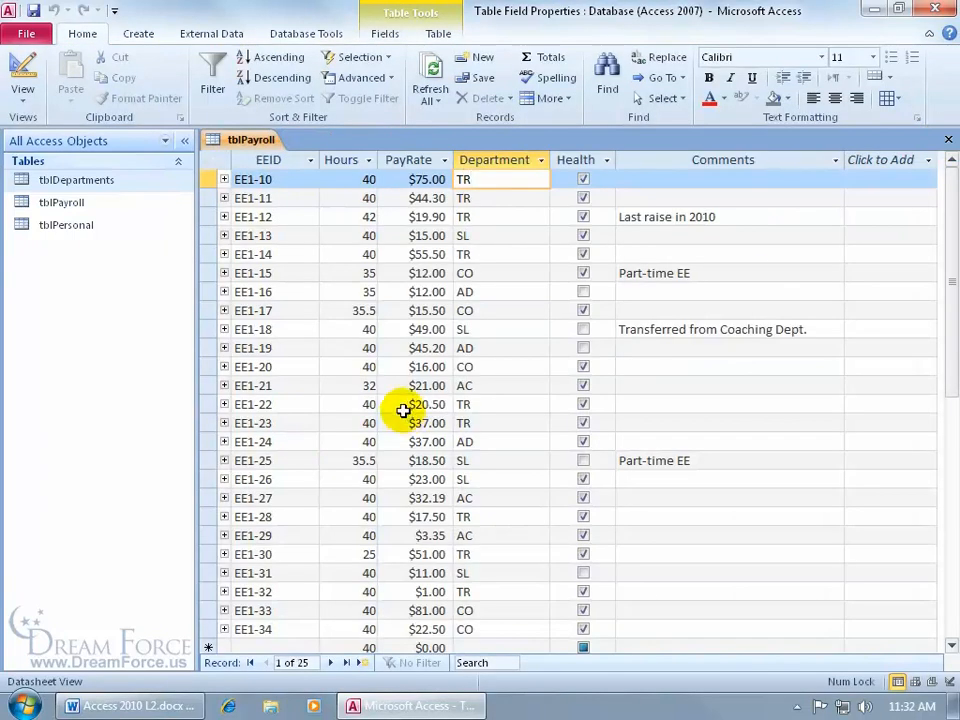
right_click(245, 150)
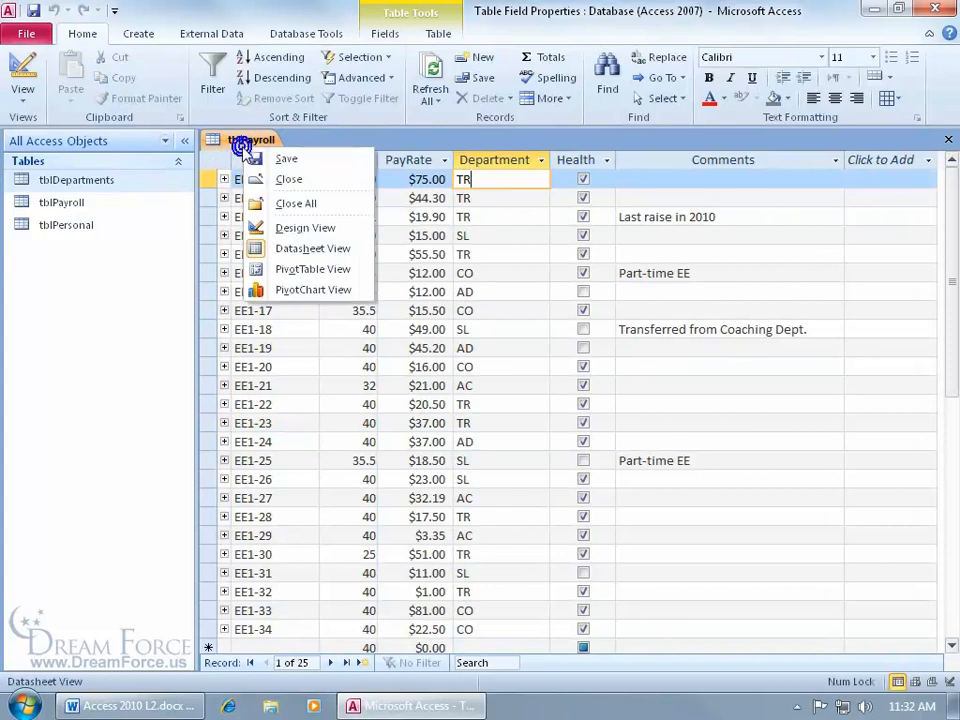
click(279, 223)
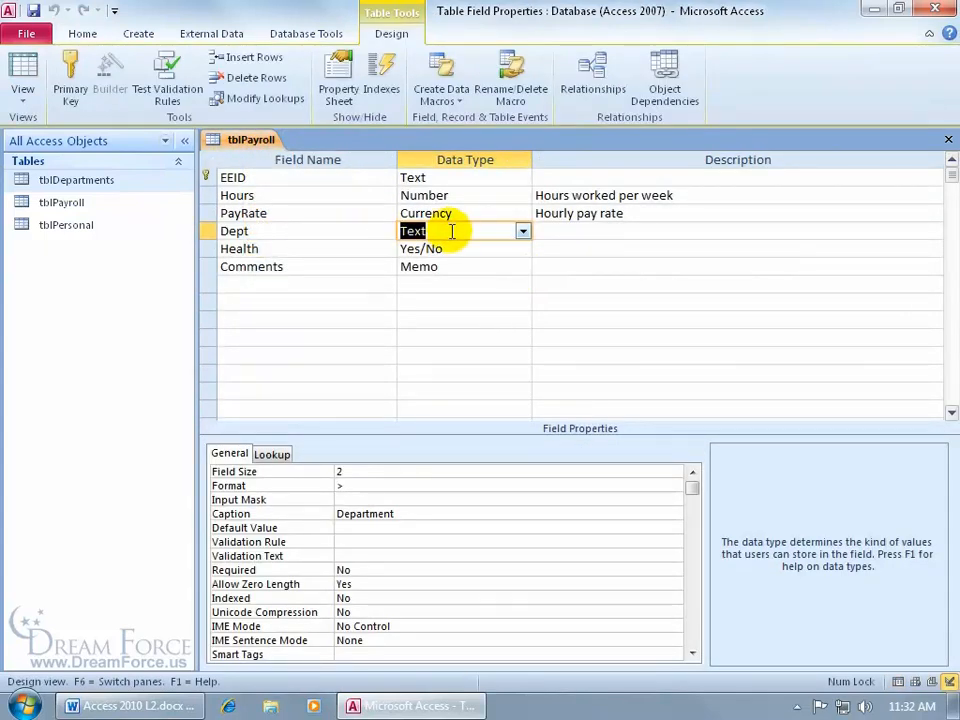
click(522, 231)
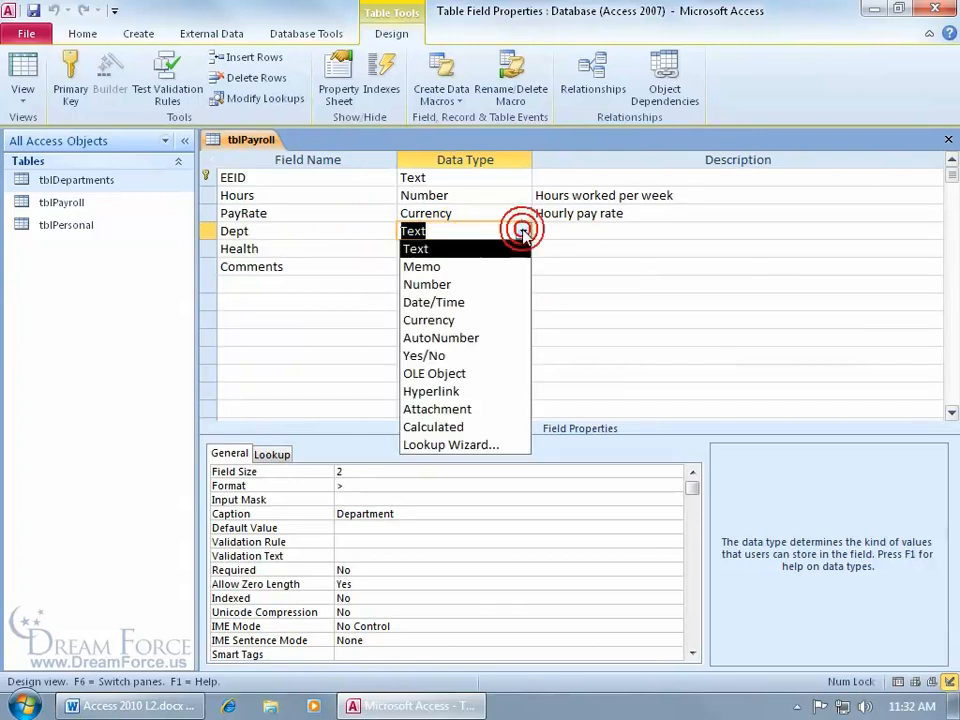
click(477, 460)
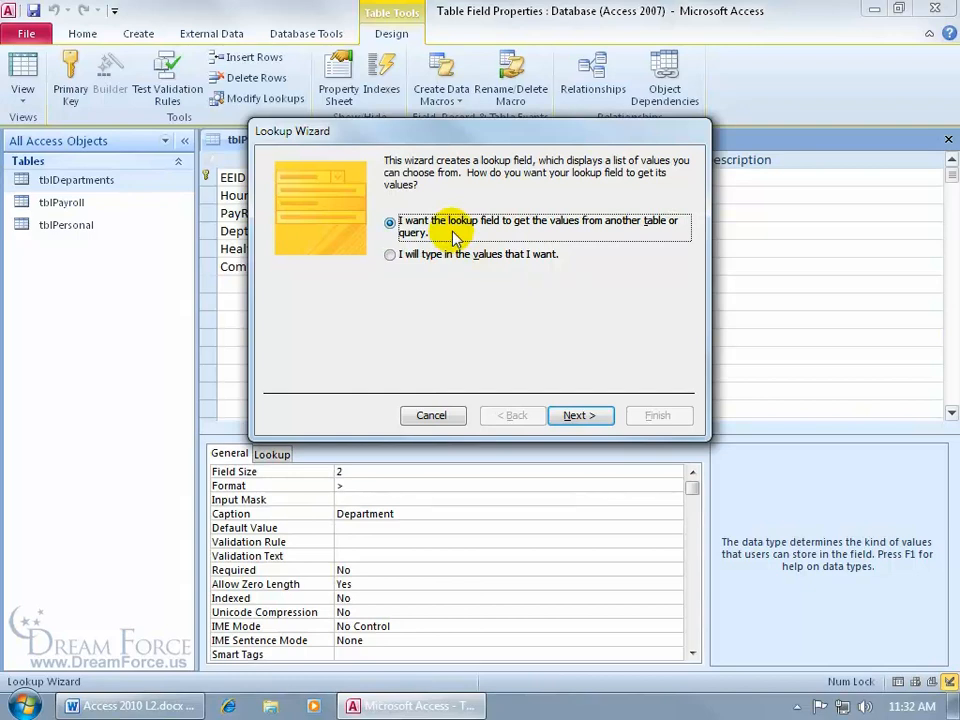
click(391, 254)
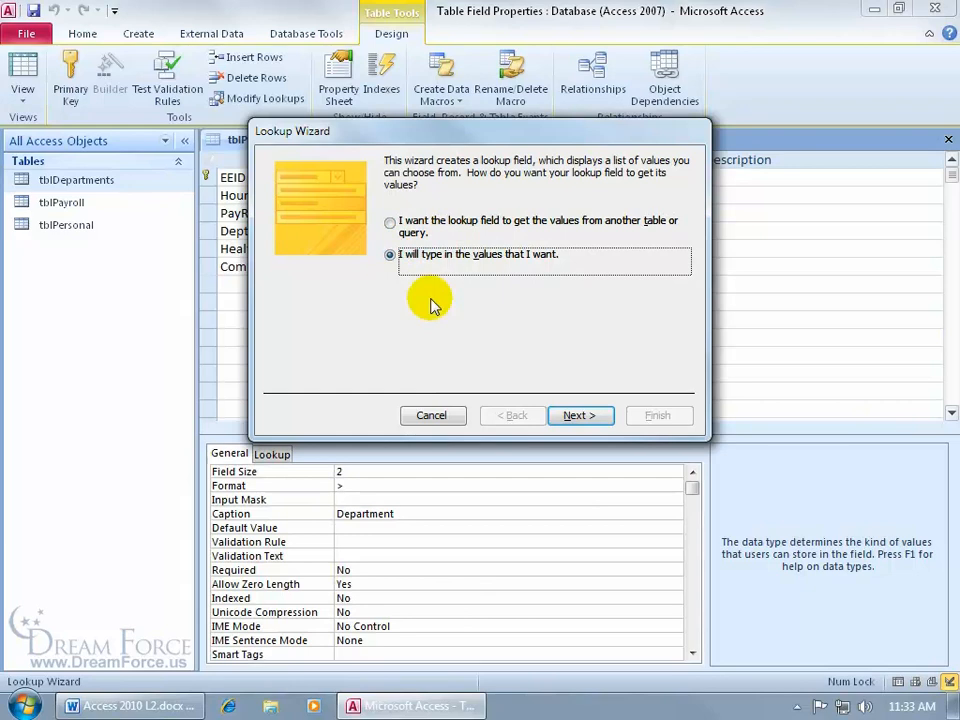
click(572, 415)
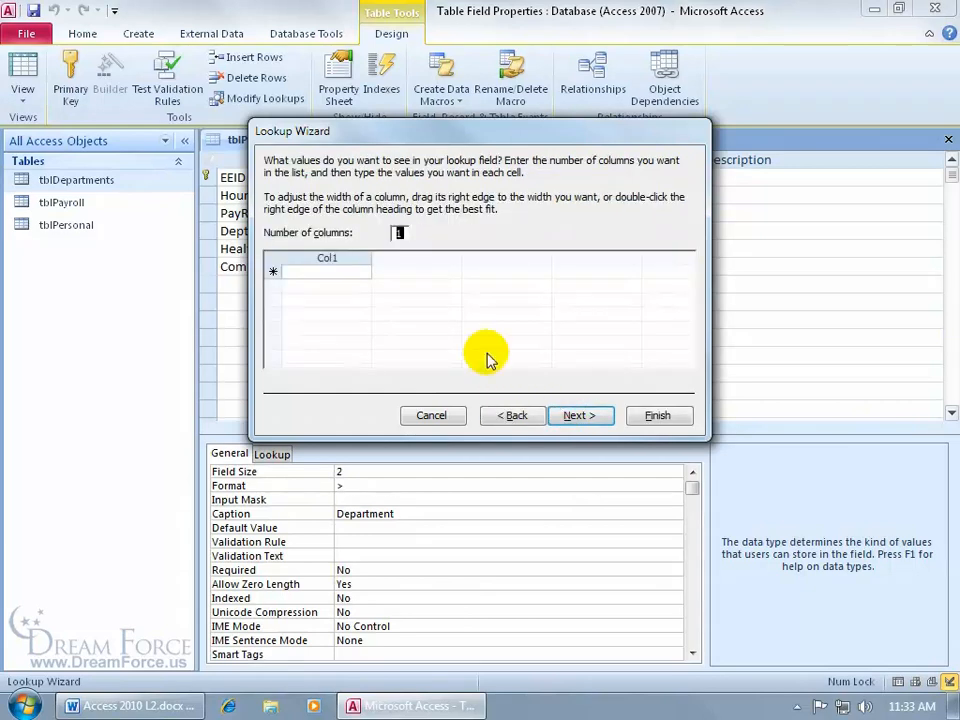
click(311, 273)
text(Accounting)
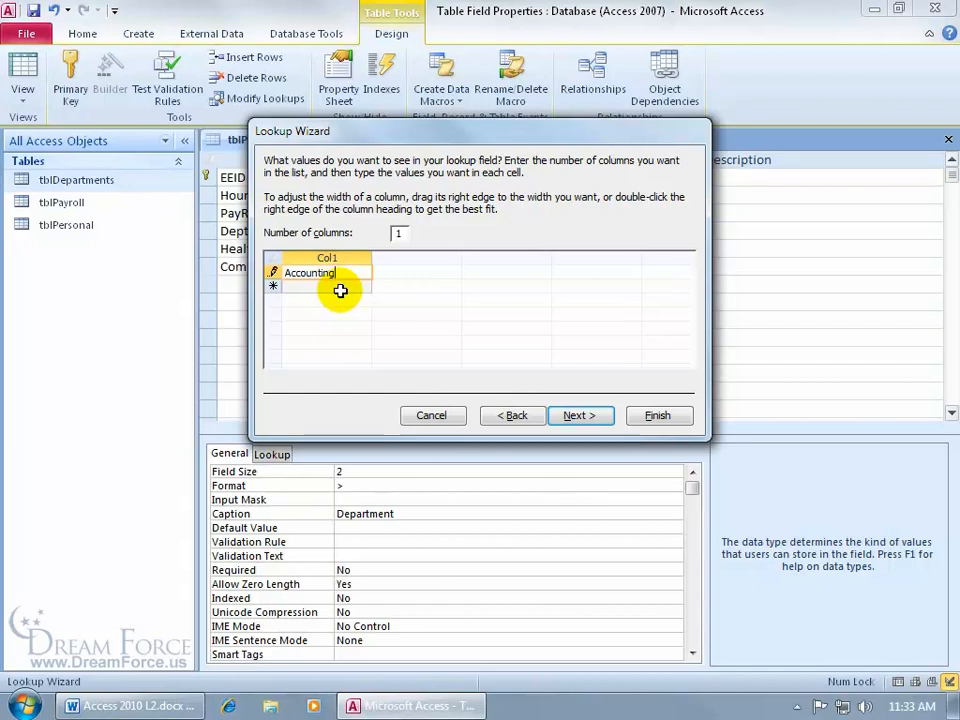
click(513, 416)
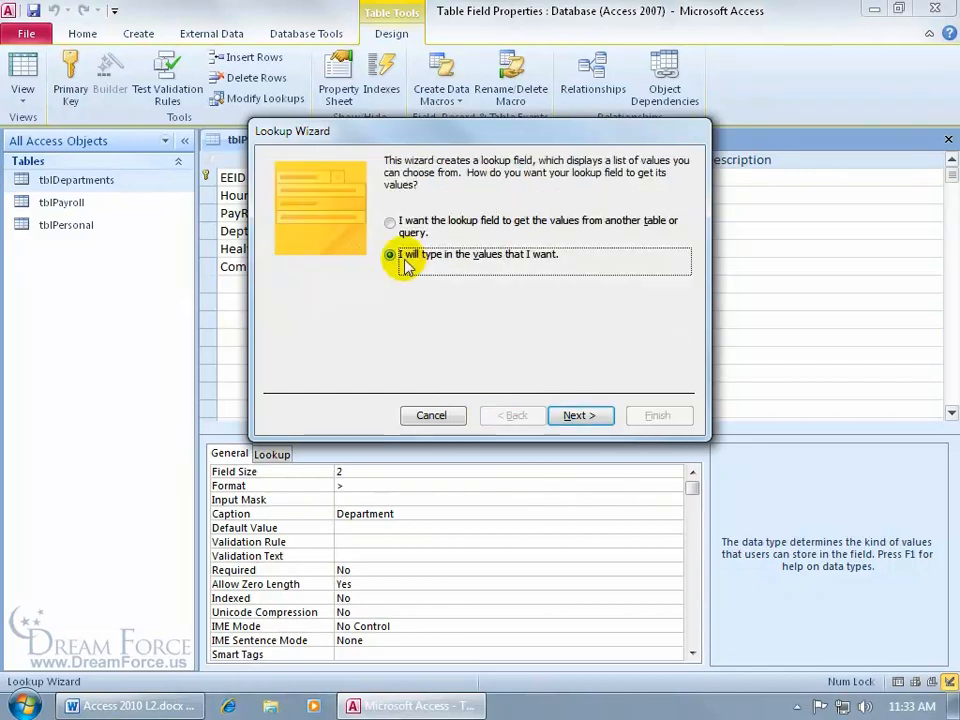
click(390, 222)
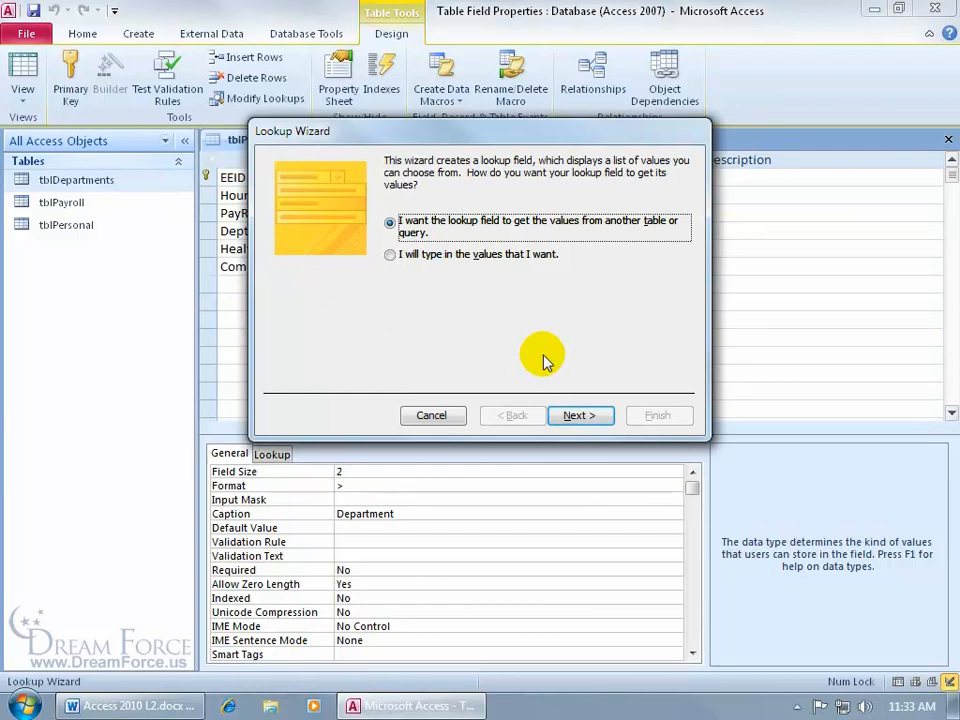
- Use tblDepartments as the lookup source, including both DeptCode and DeptName columns
click(576, 415)
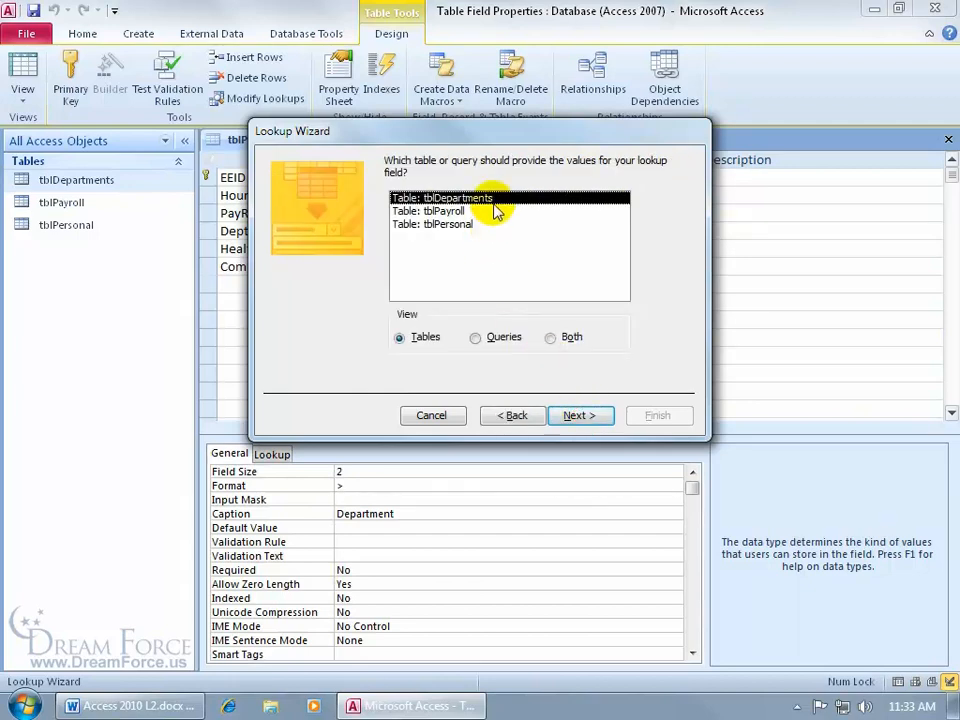
click(578, 415)
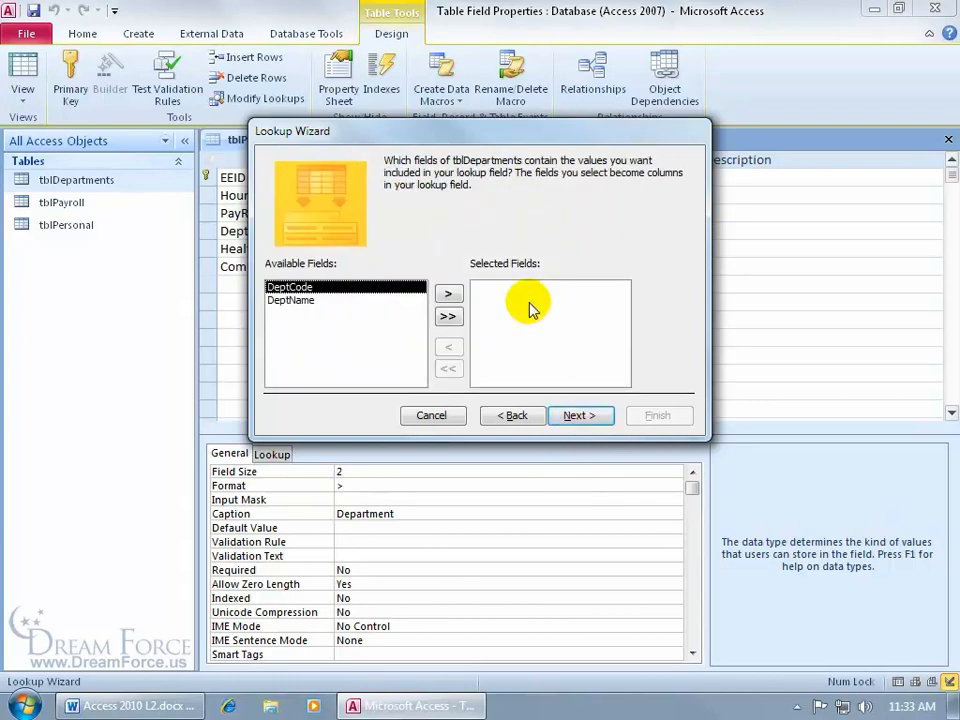
click(448, 316)
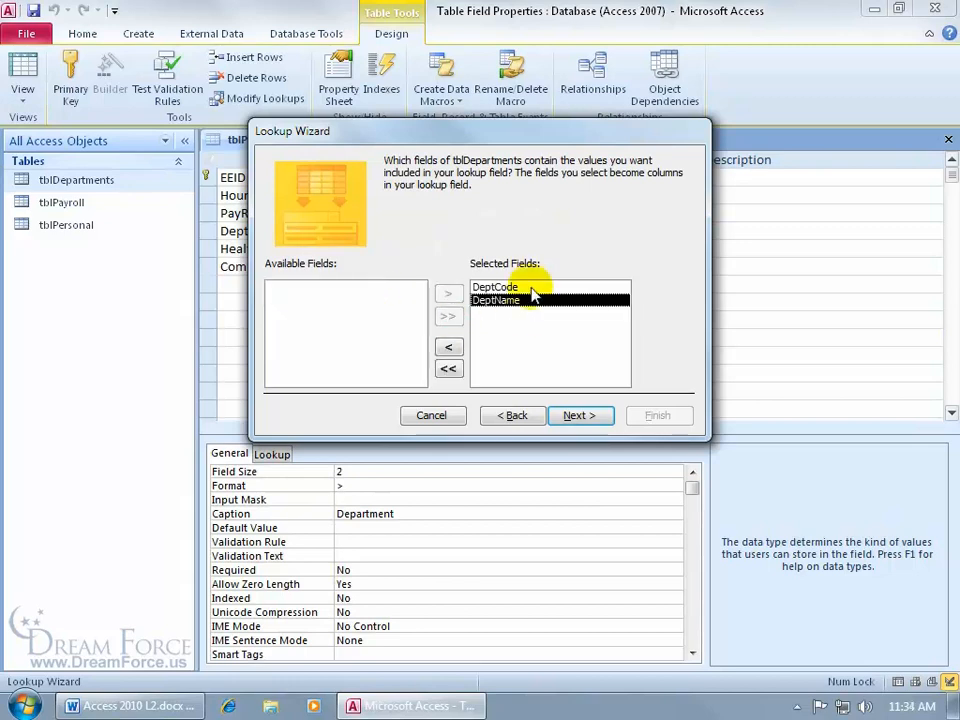
click(576, 415)
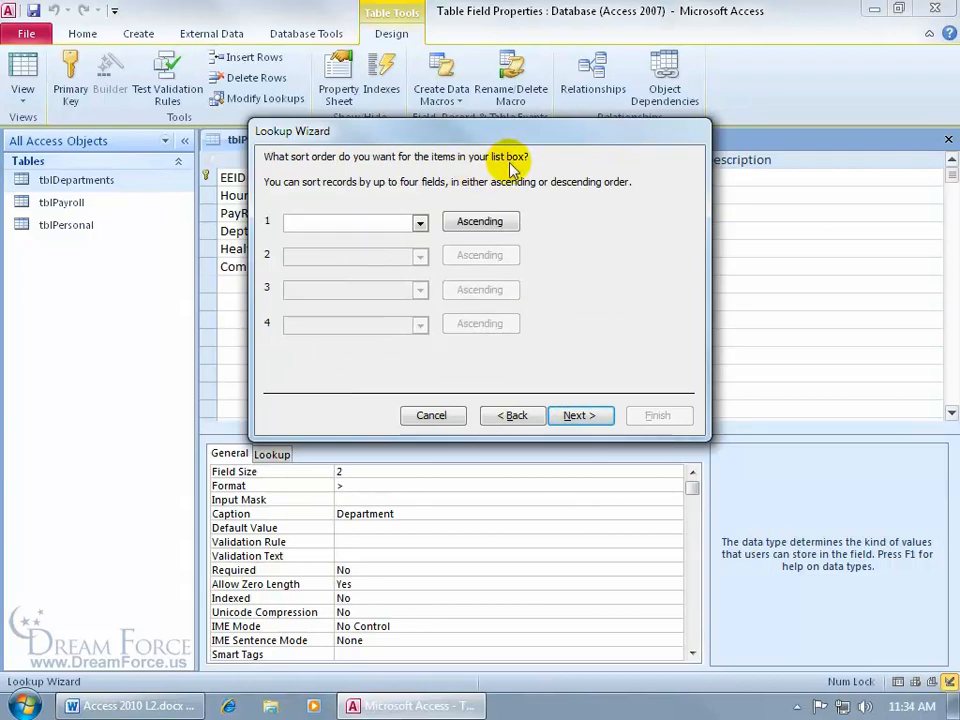
- Sort the department lookup list by DeptCode in ascending order
click(420, 222)
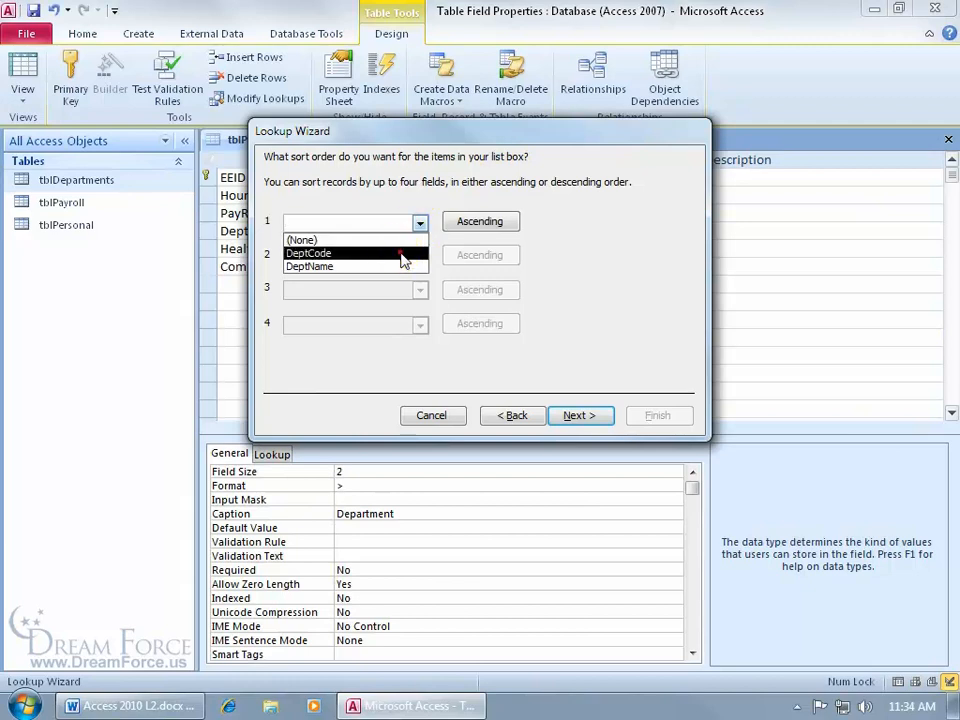
click(403, 255)
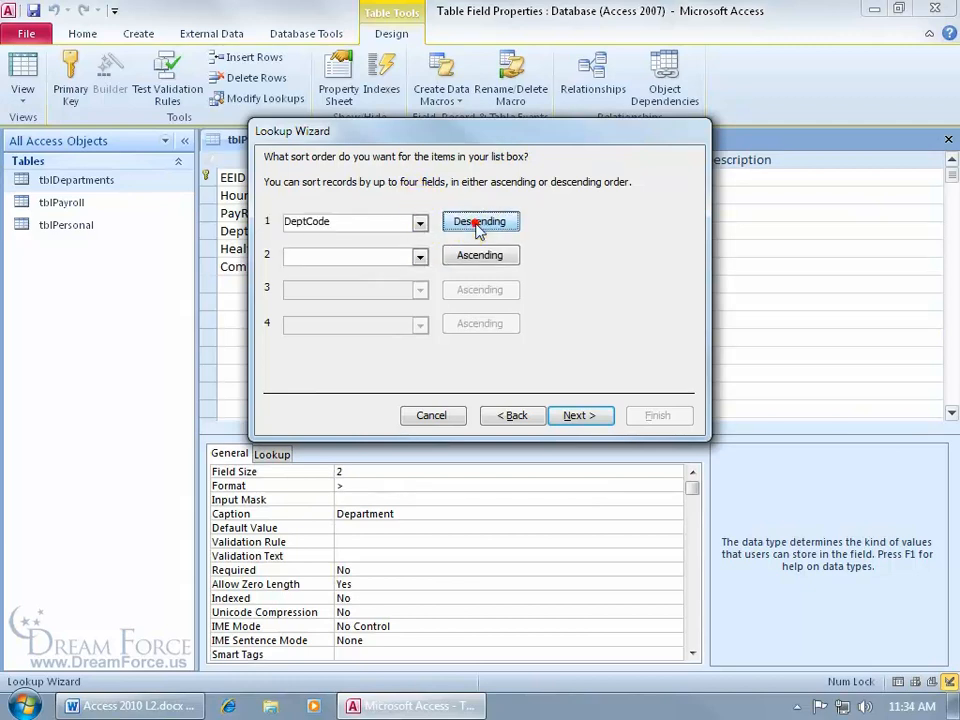
click(479, 225)
click(500, 221)
click(580, 416)
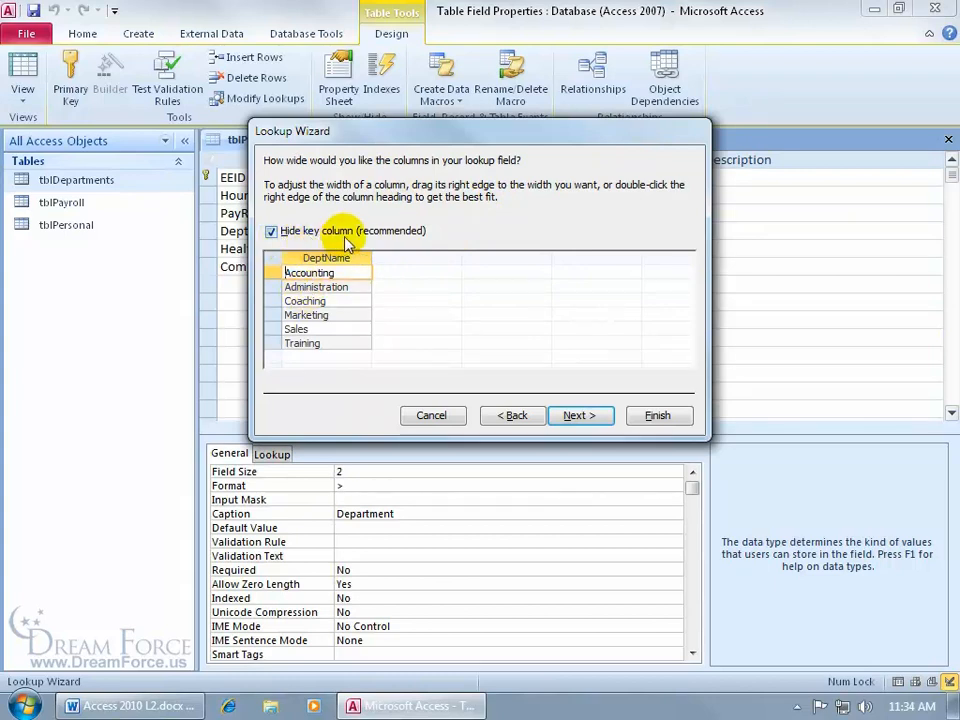
- Unhide the DeptCode key column and best-fit both the DeptCode and DeptName column widths
click(271, 231)
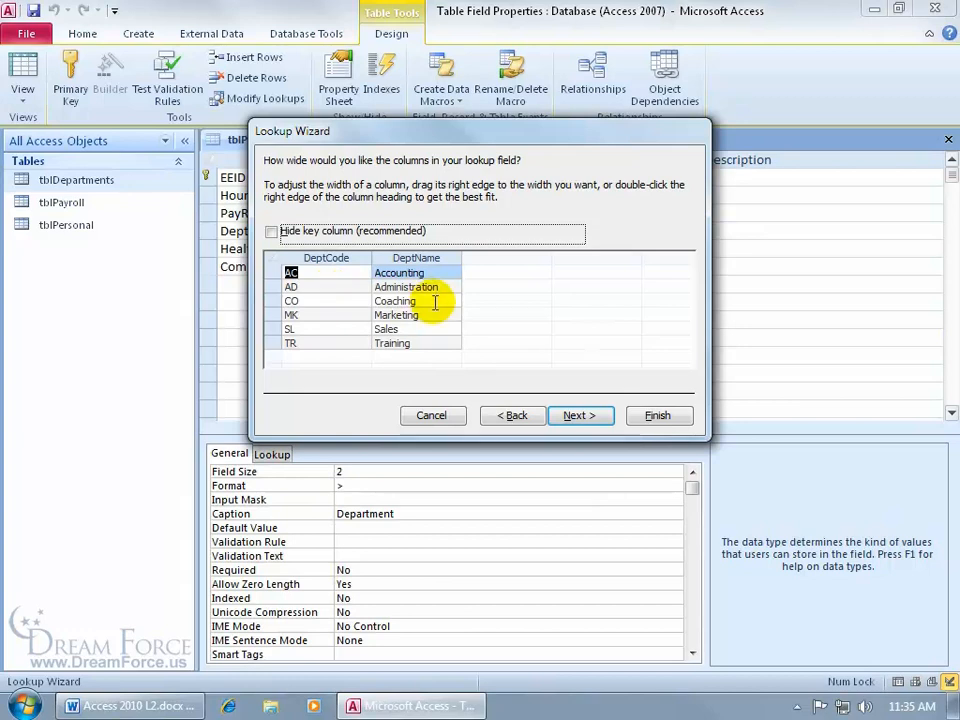
double_click(464, 257)
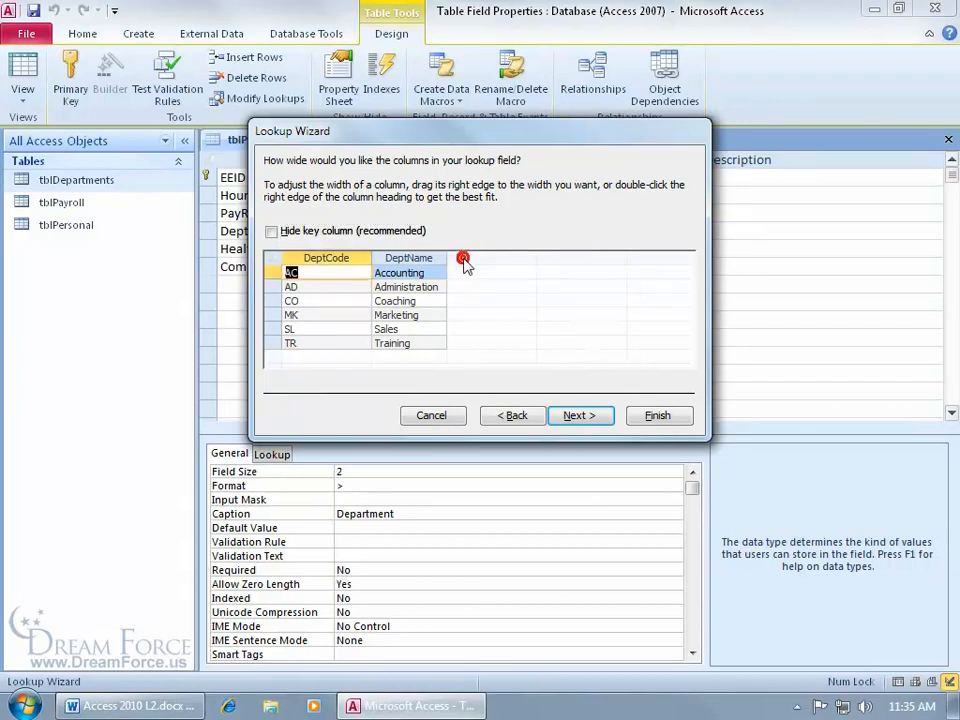
drag(449, 256, 482, 257)
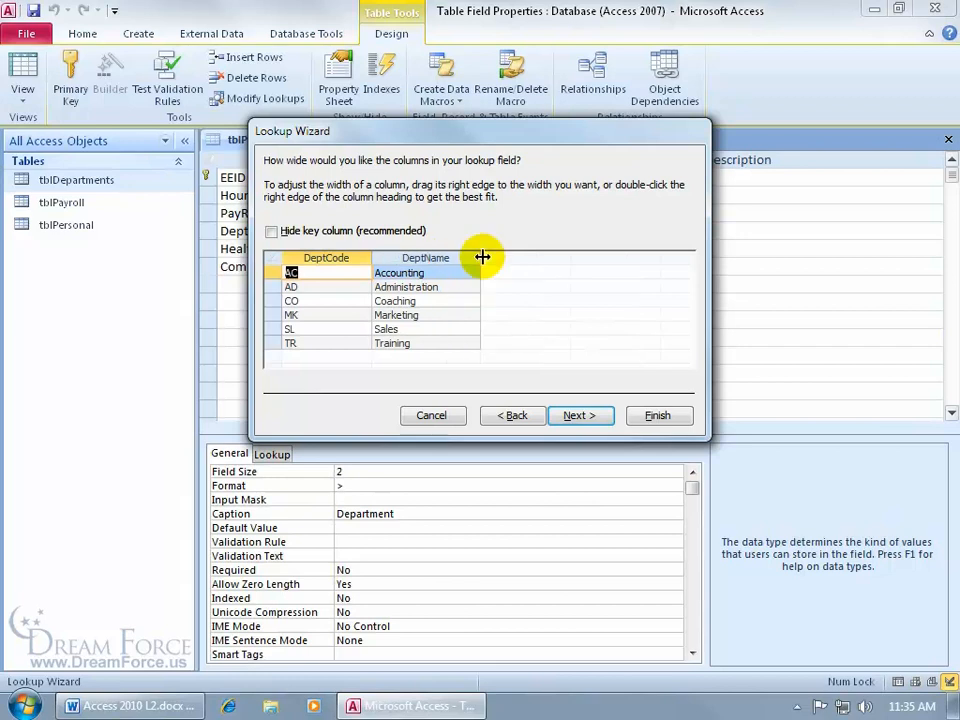
double_click(482, 257)
double_click(372, 257)
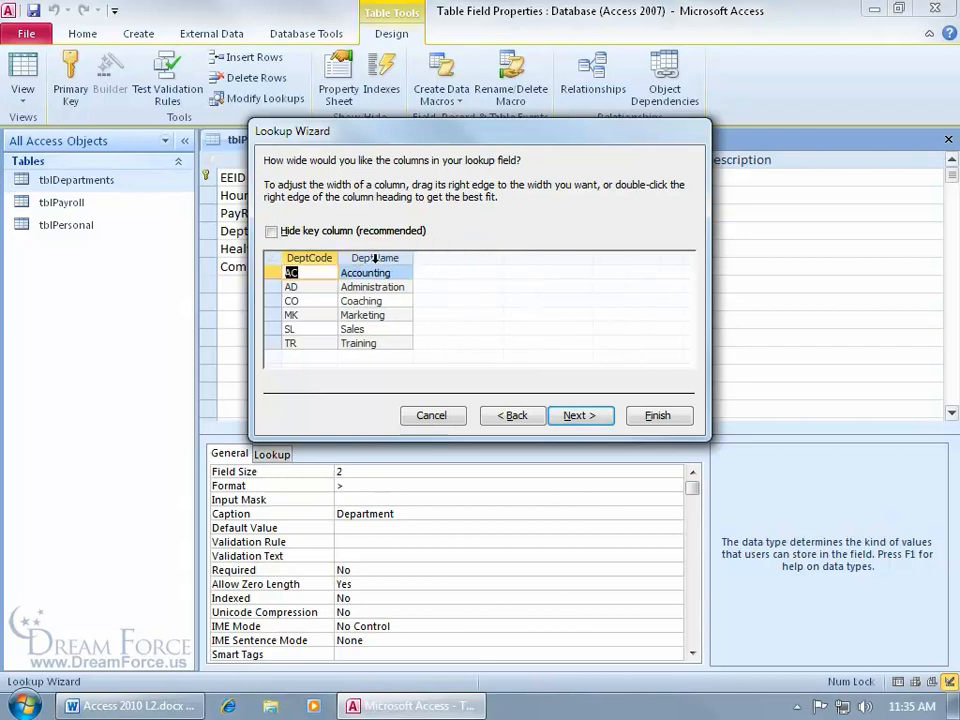
click(577, 416)
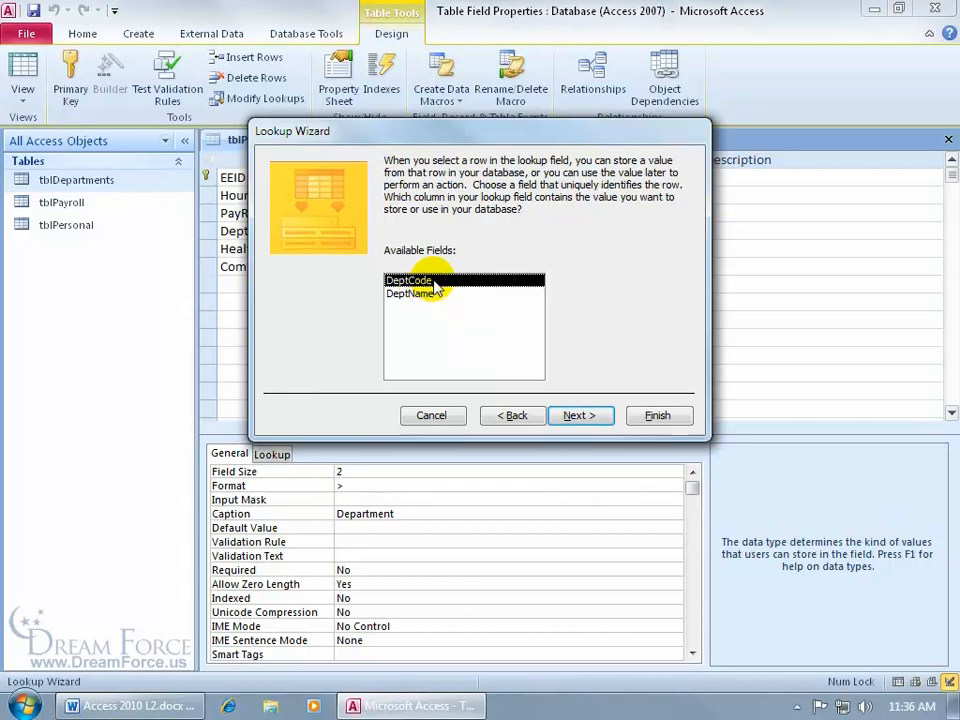
- Store the DeptCode value and label the lookup field 'Dept Code'
click(580, 415)
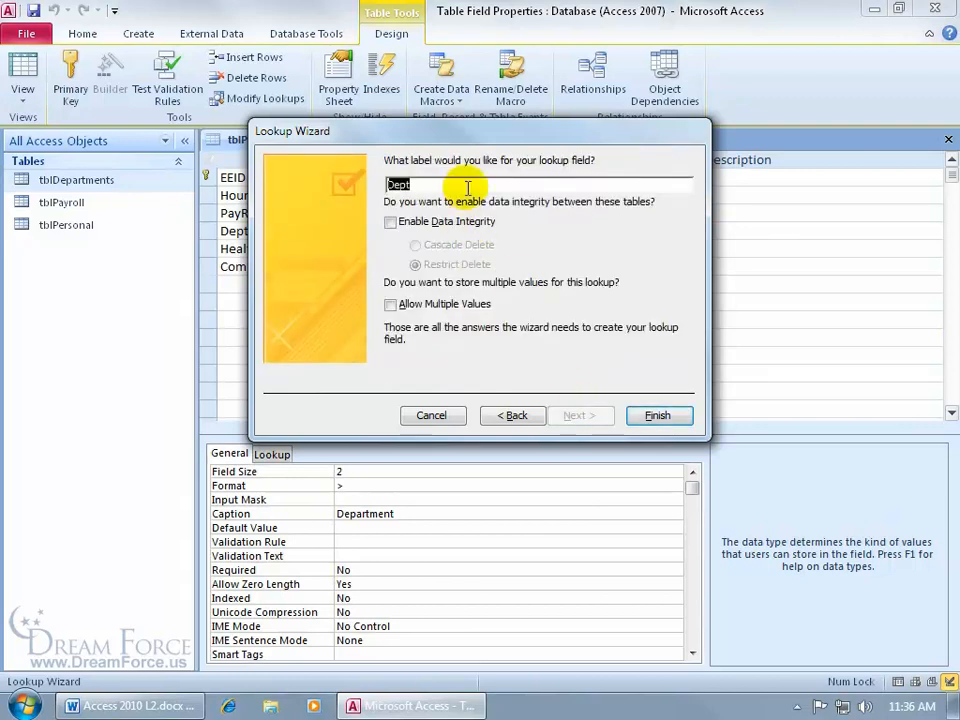
click(467, 188)
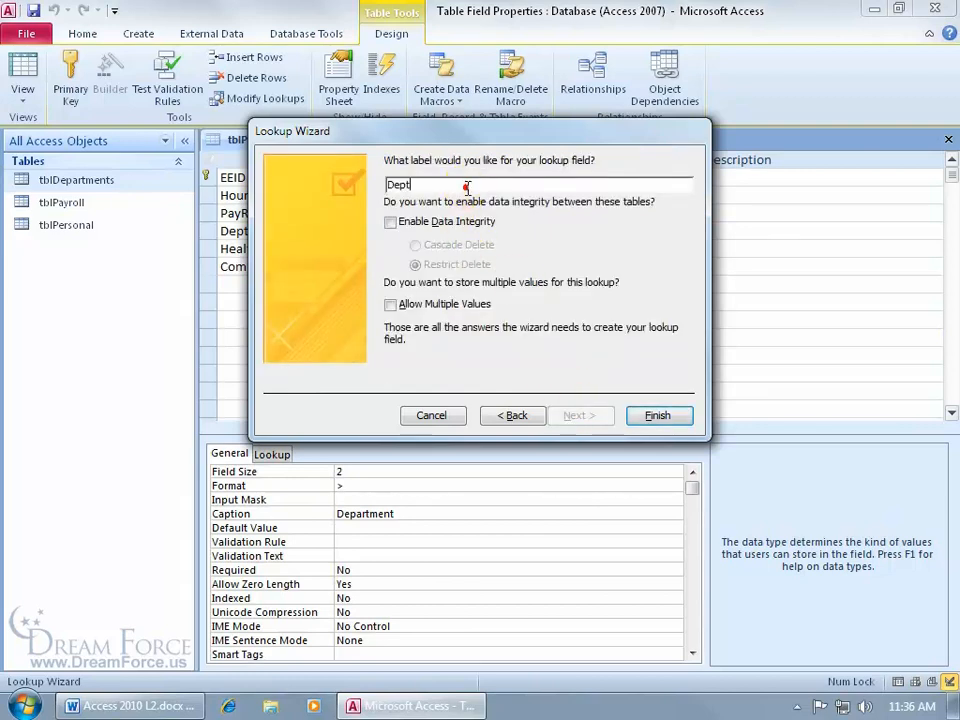
text(Code)
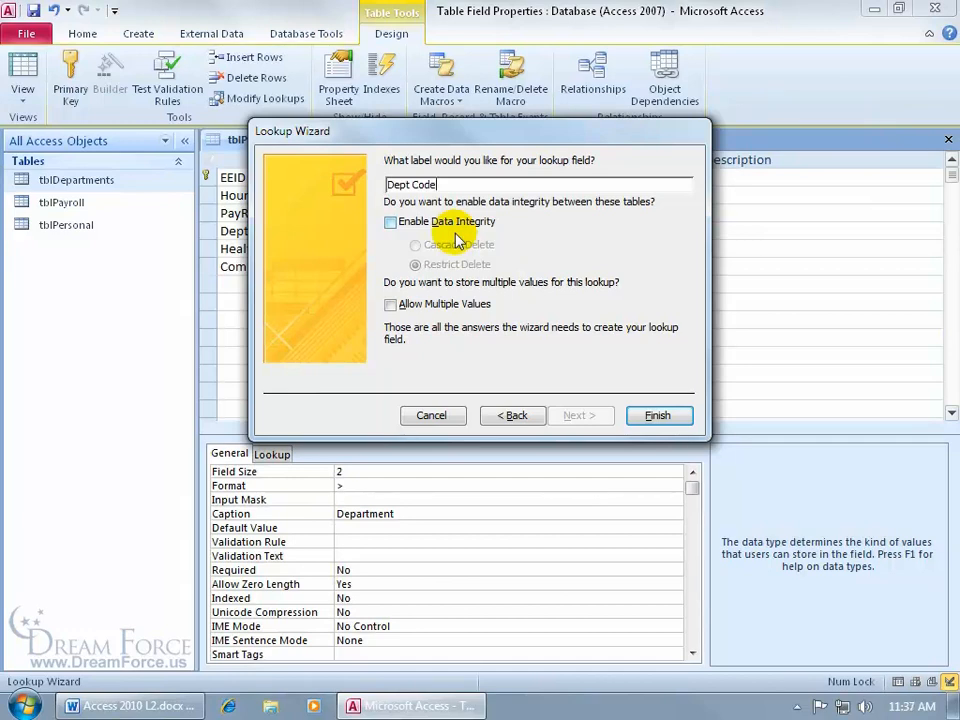
- Enable data integrity with Cascade Delete and finish the lookup wizard
click(391, 224)
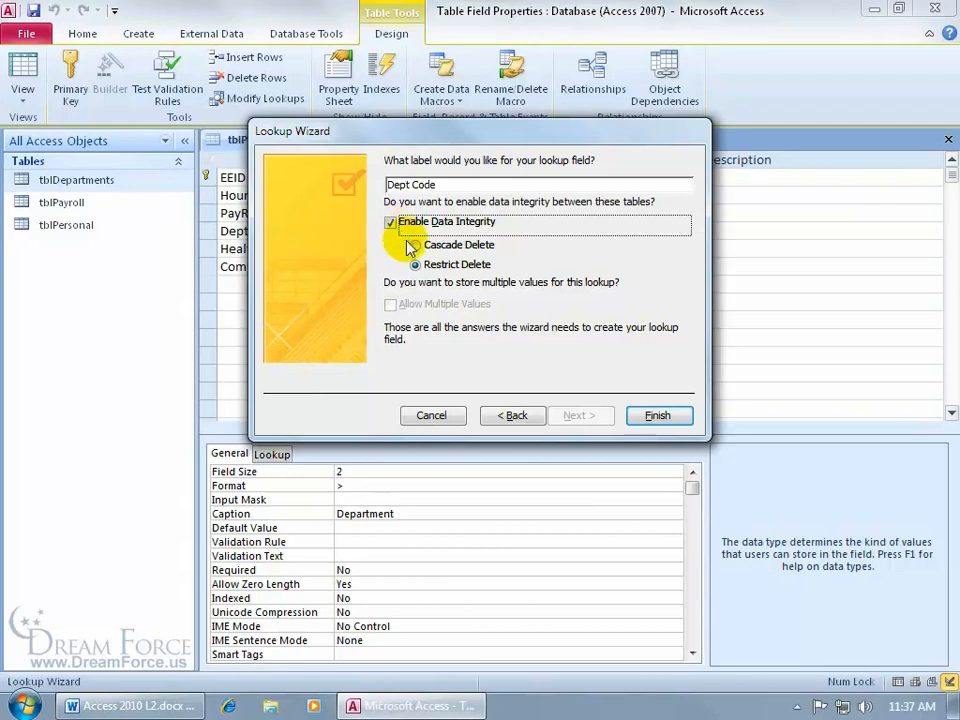
click(416, 246)
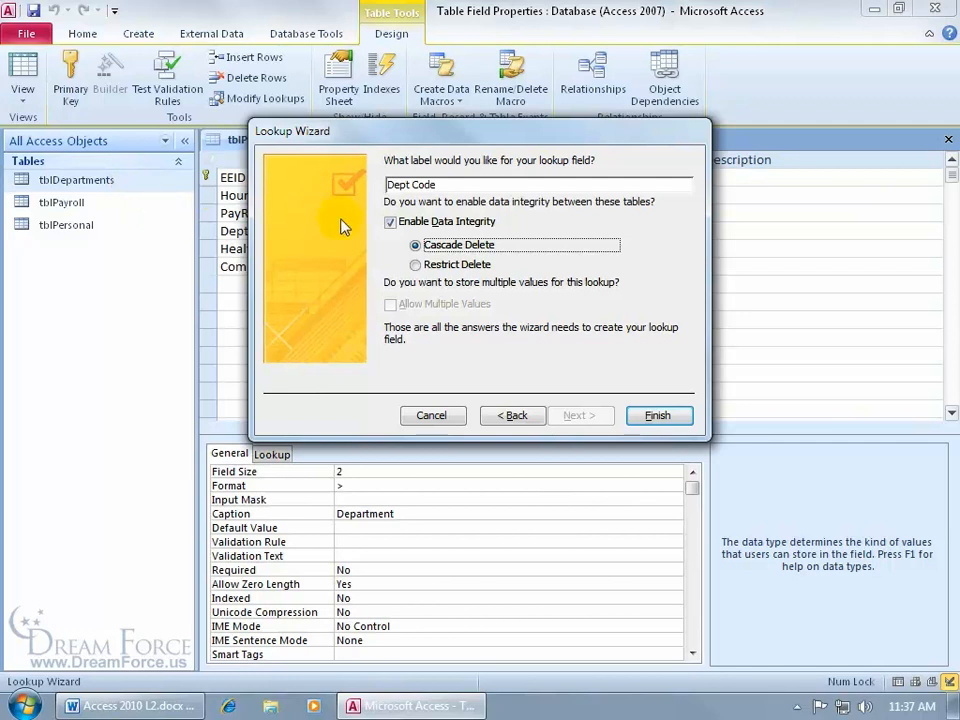
click(390, 222)
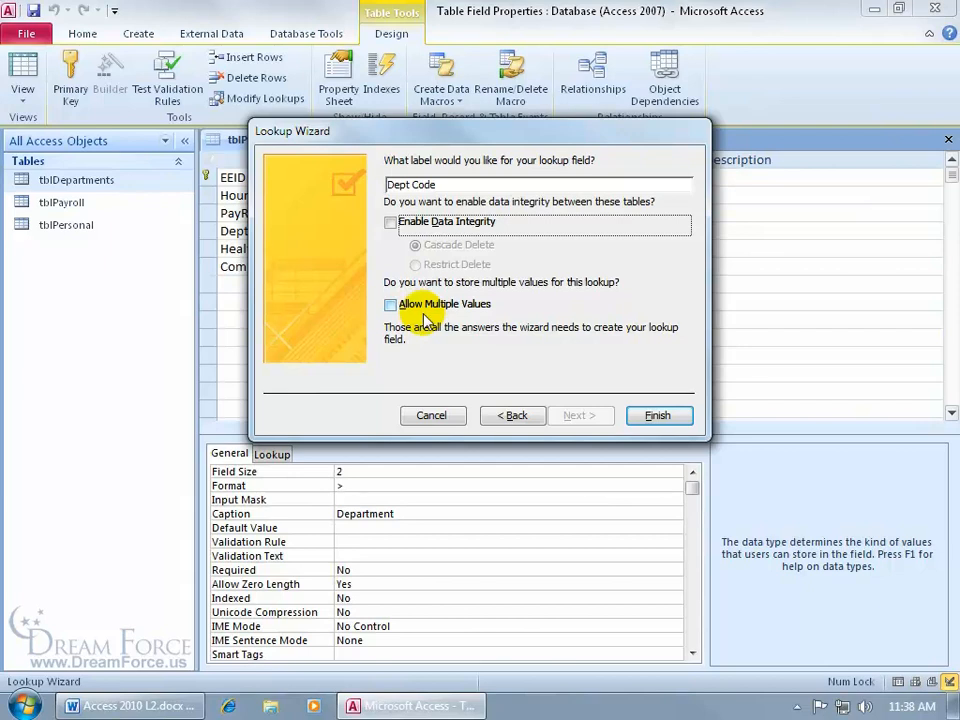
click(390, 222)
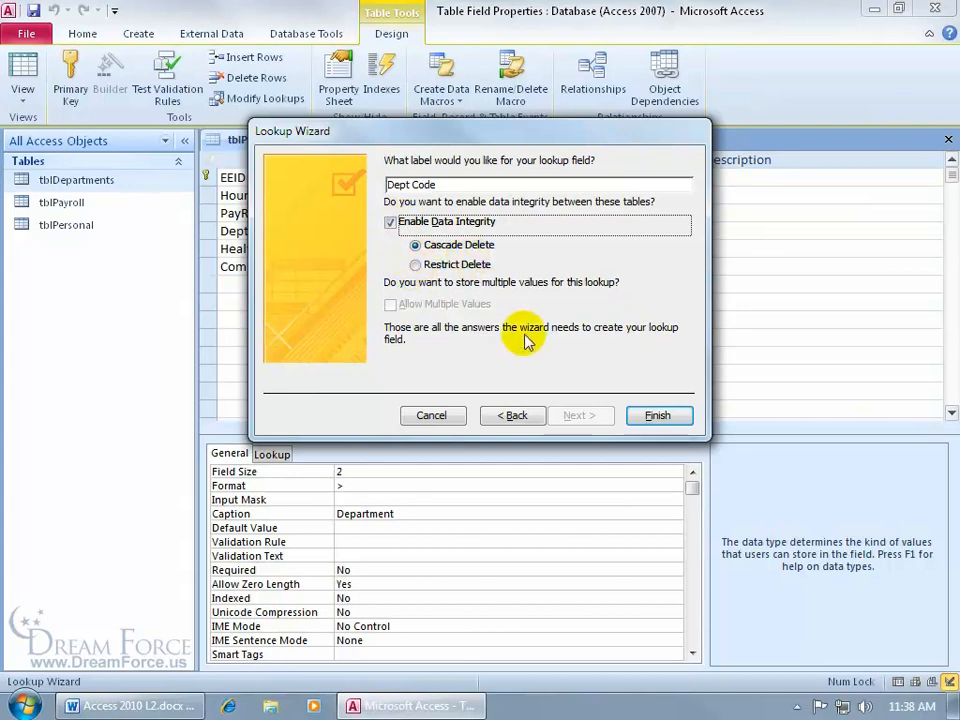
click(652, 415)
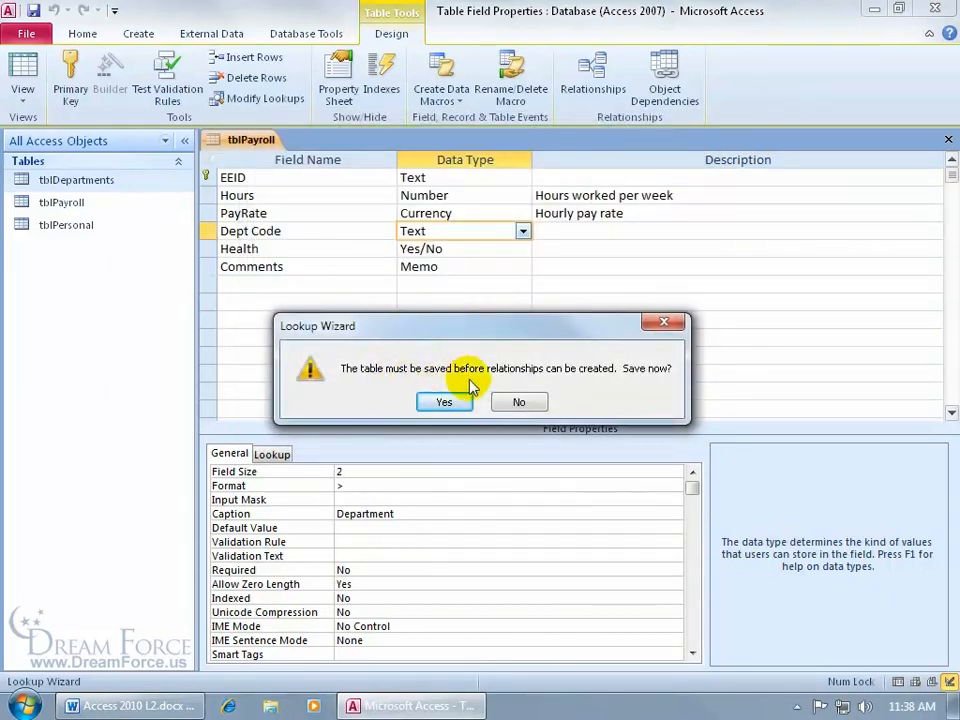
- Save tblPayroll and inspect the DeptCode-to-Dept Code join in the Relationships window
click(444, 401)
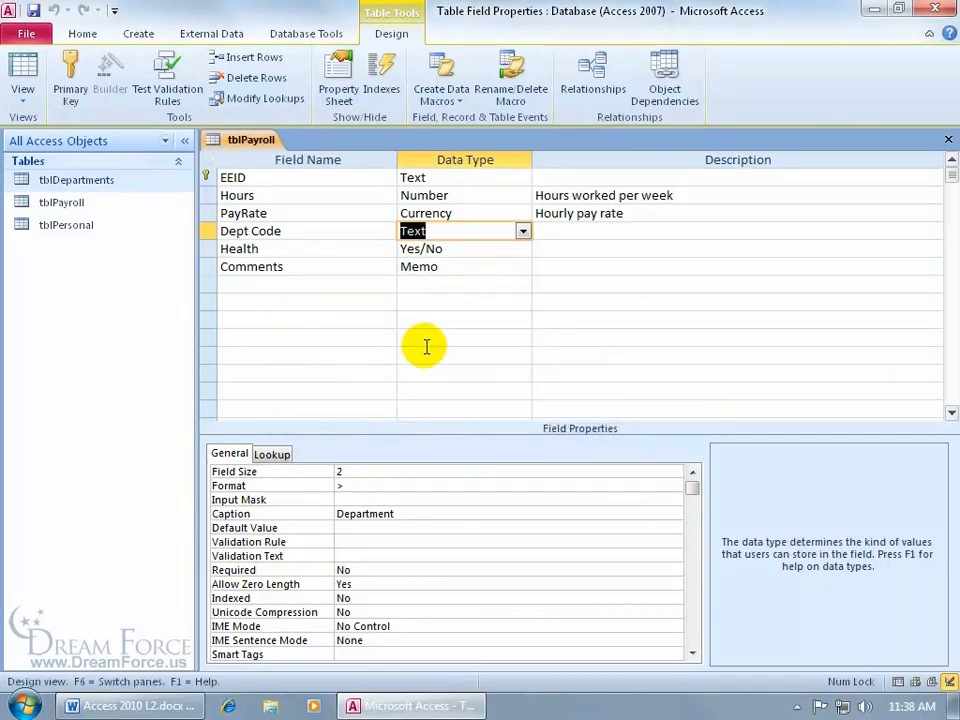
click(301, 33)
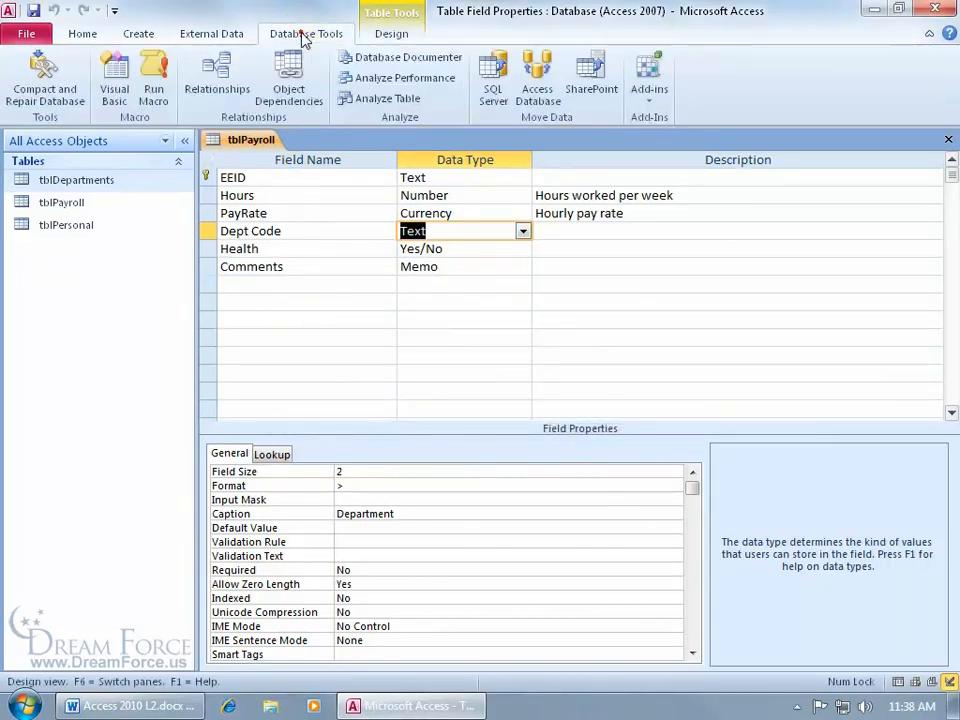
click(217, 72)
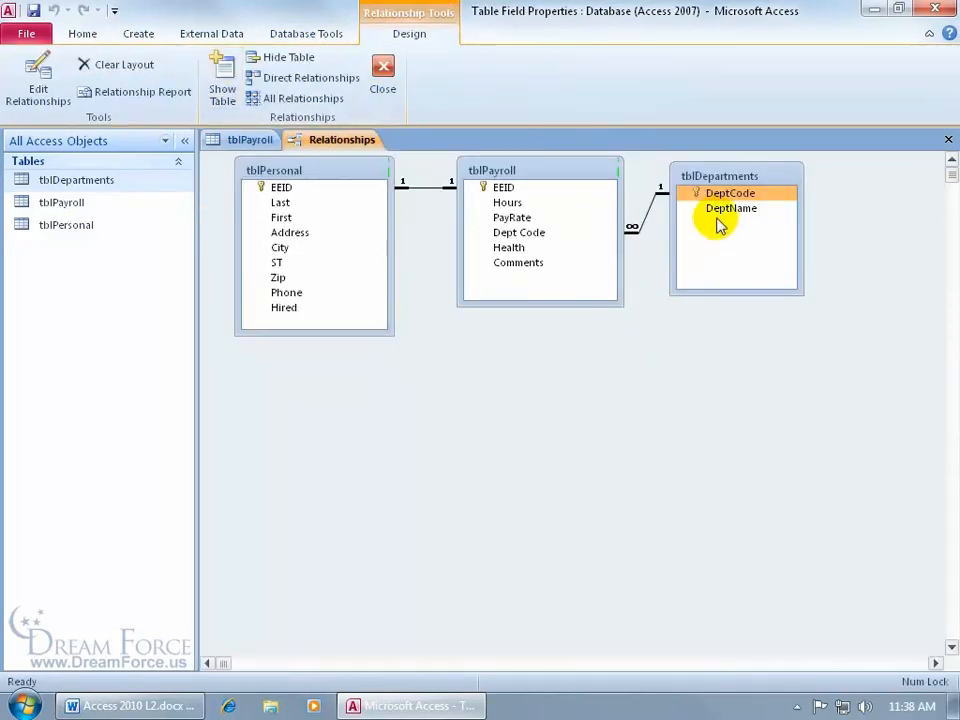
click(609, 263)
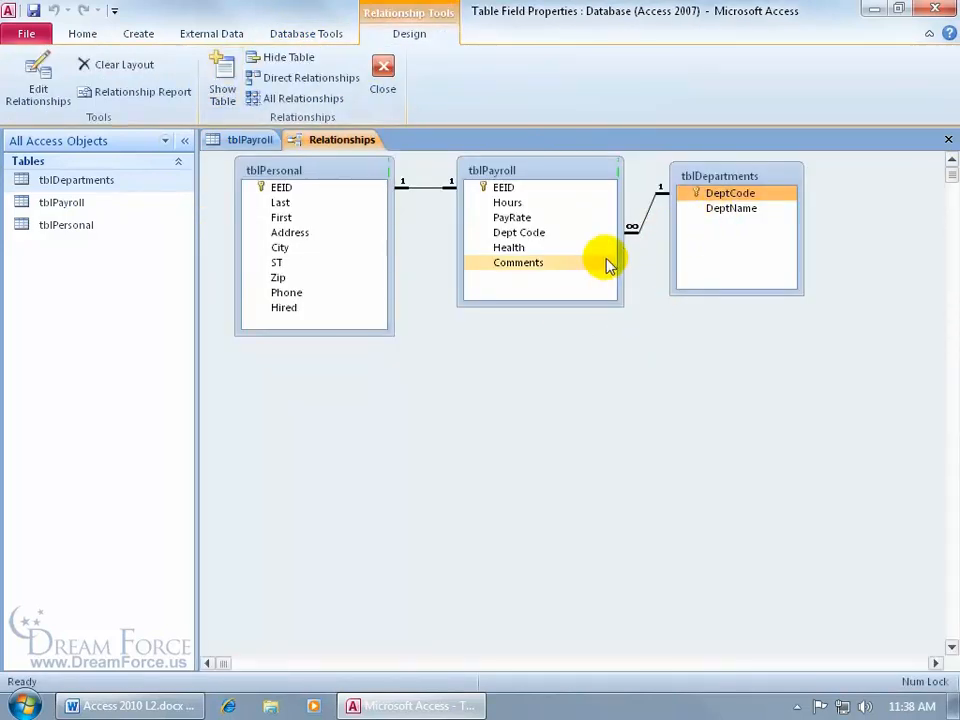
click(610, 247)
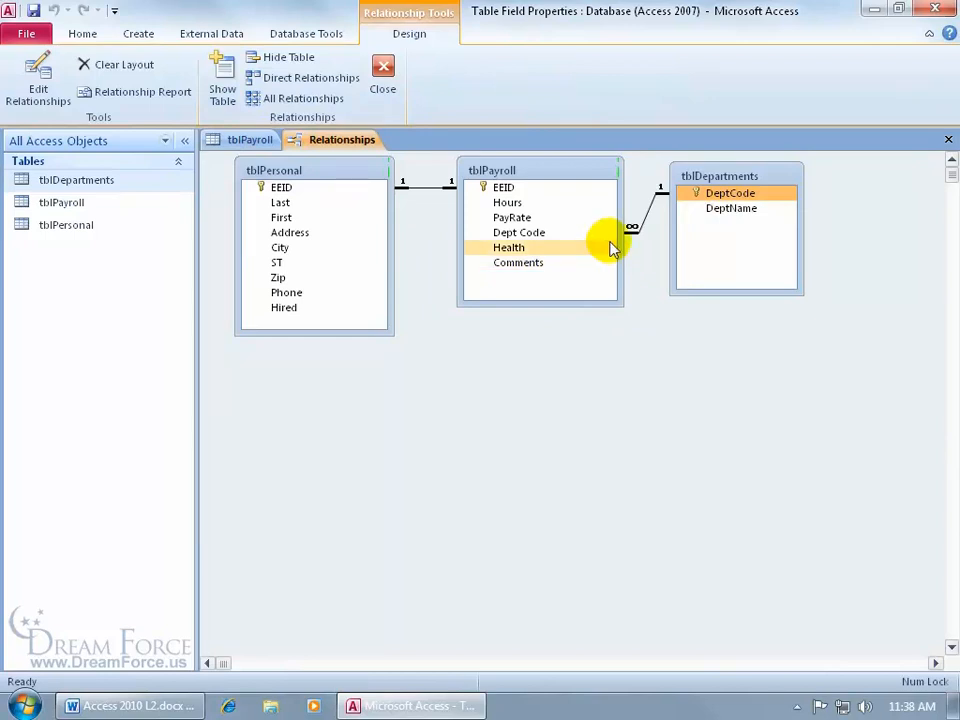
click(603, 235)
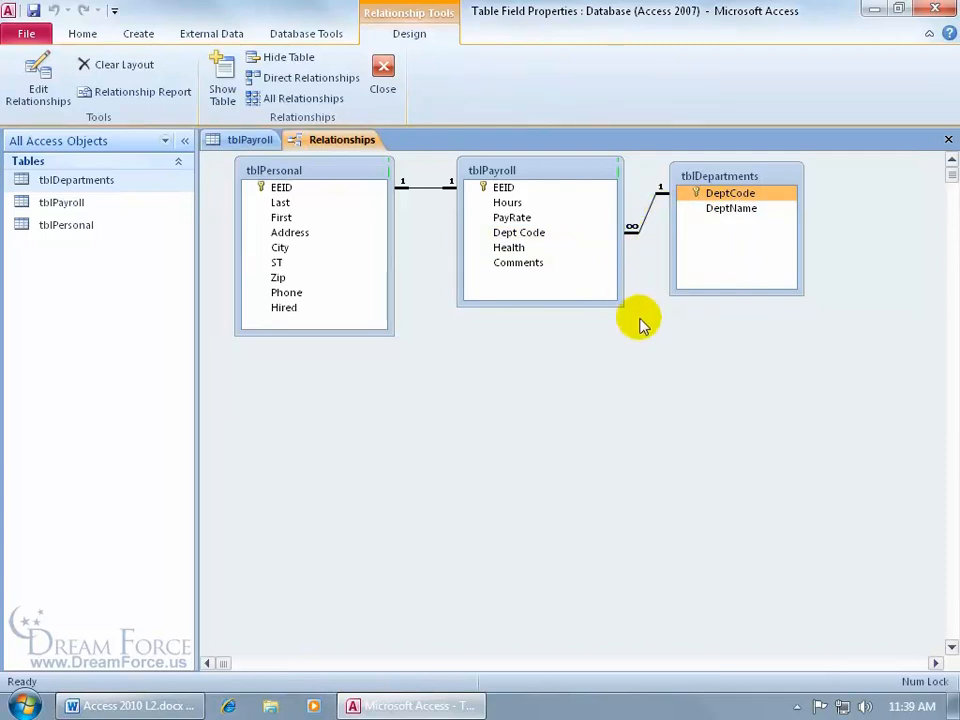
- In tblPayroll's datasheet, try the new record's Department list and cancel the MK Marketing choice
click(948, 140)
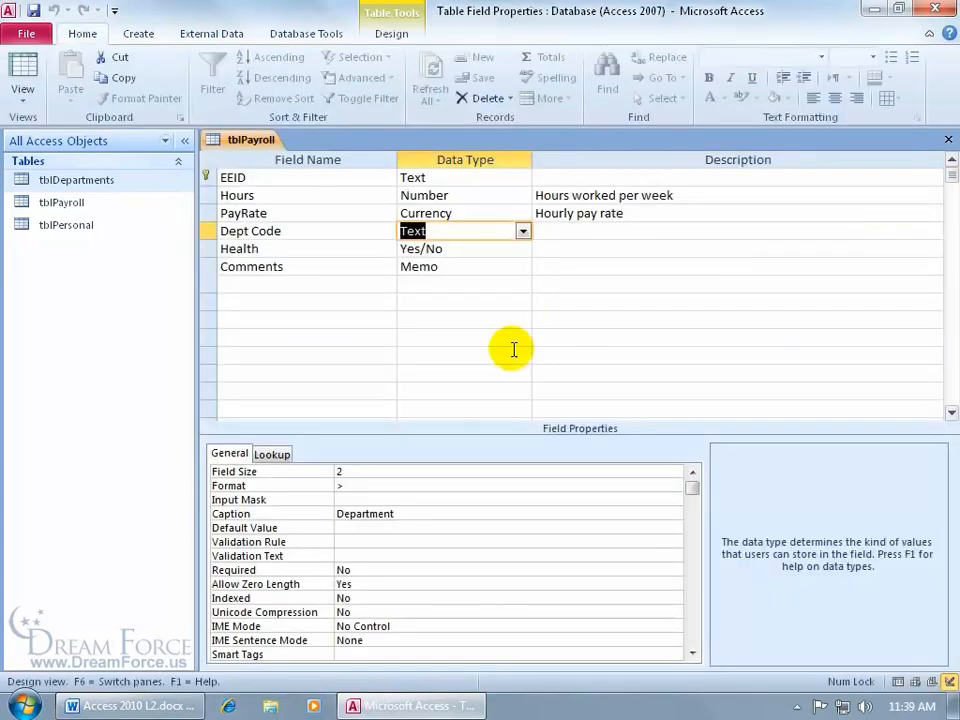
click(22, 63)
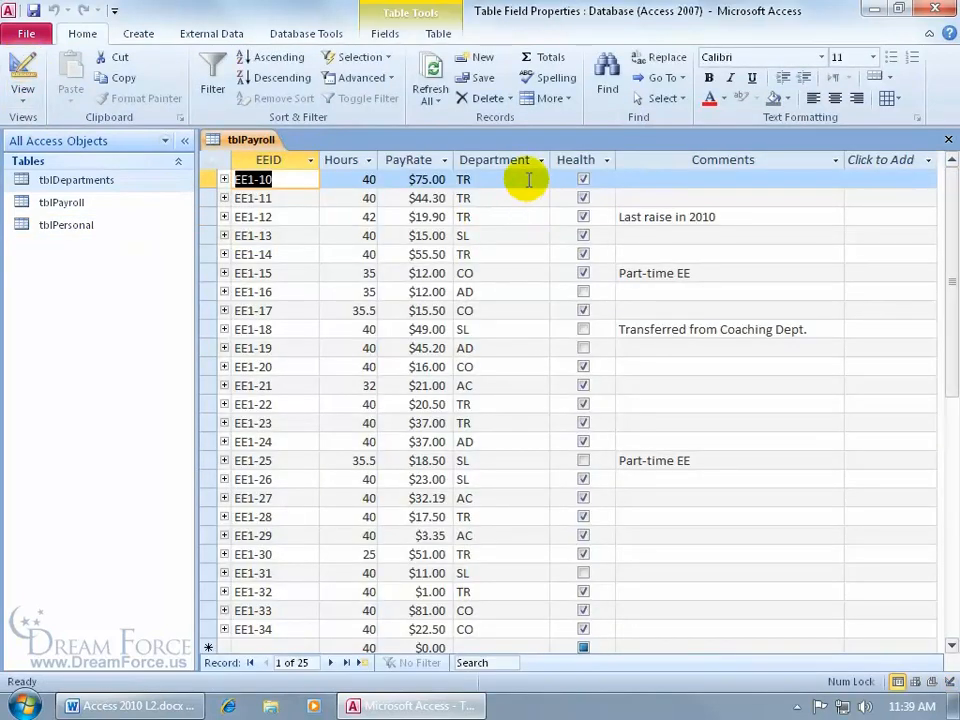
click(490, 647)
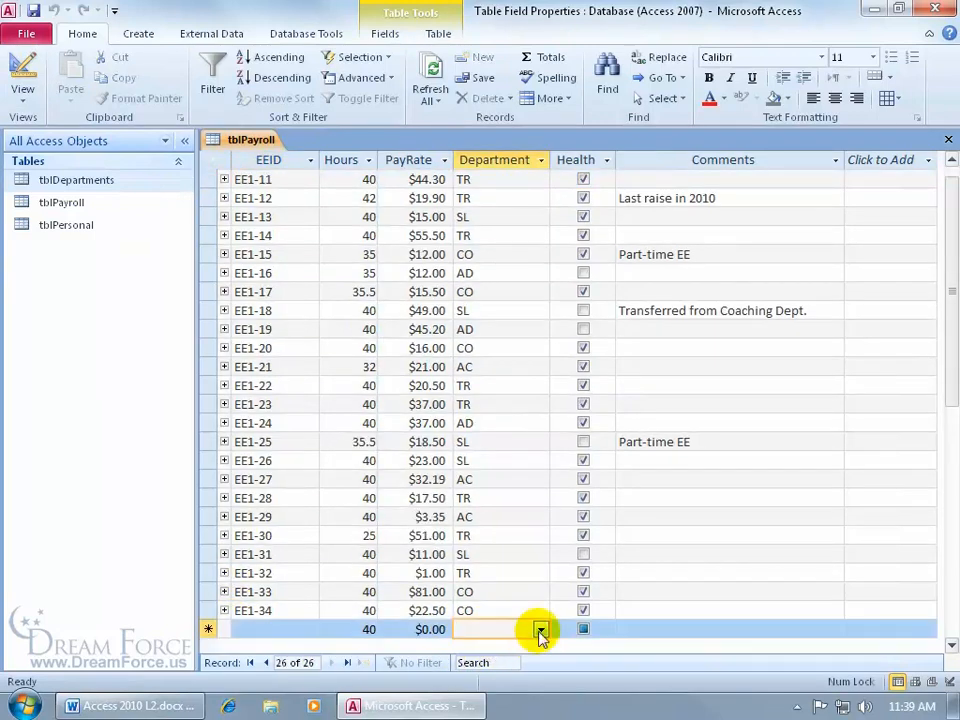
click(540, 630)
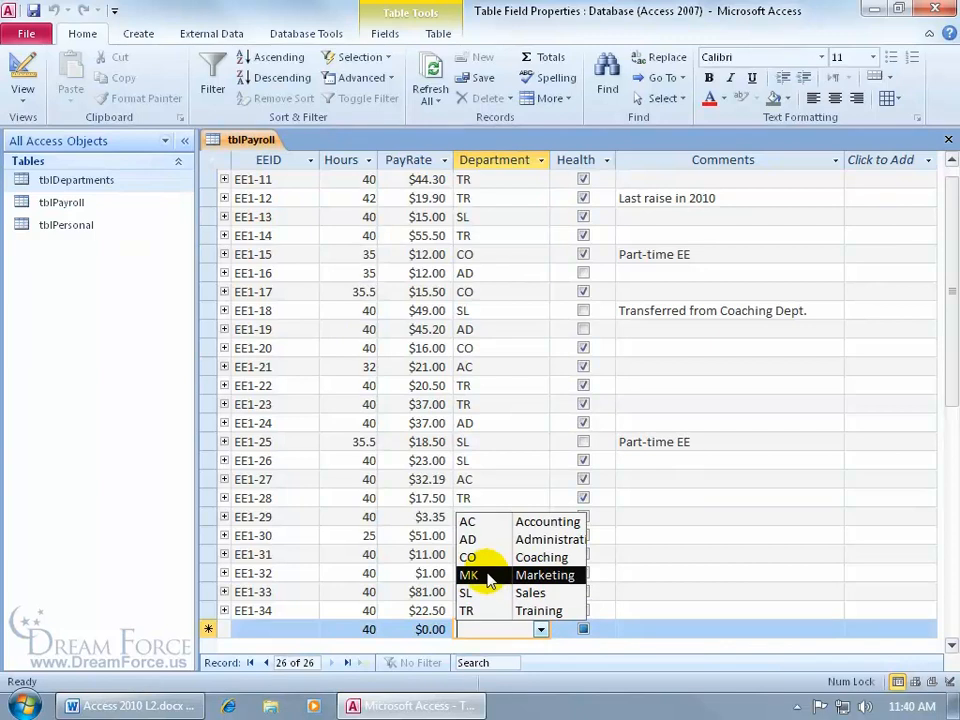
click(530, 576)
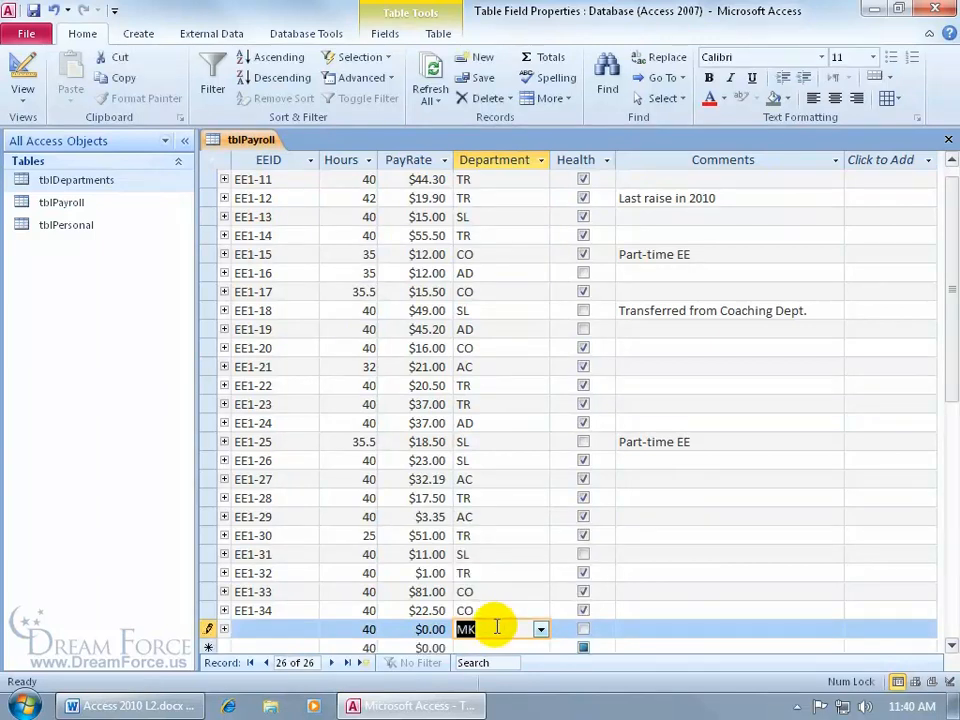
key(Escape)
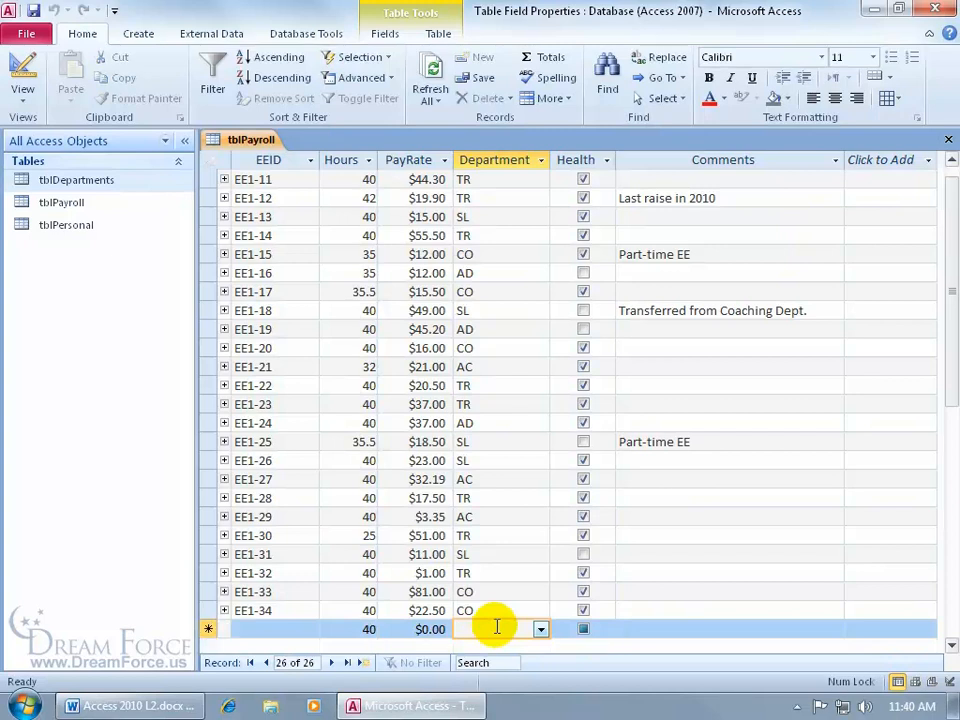
- Open EE1-14's Department list and close it with TR unchanged
click(525, 235)
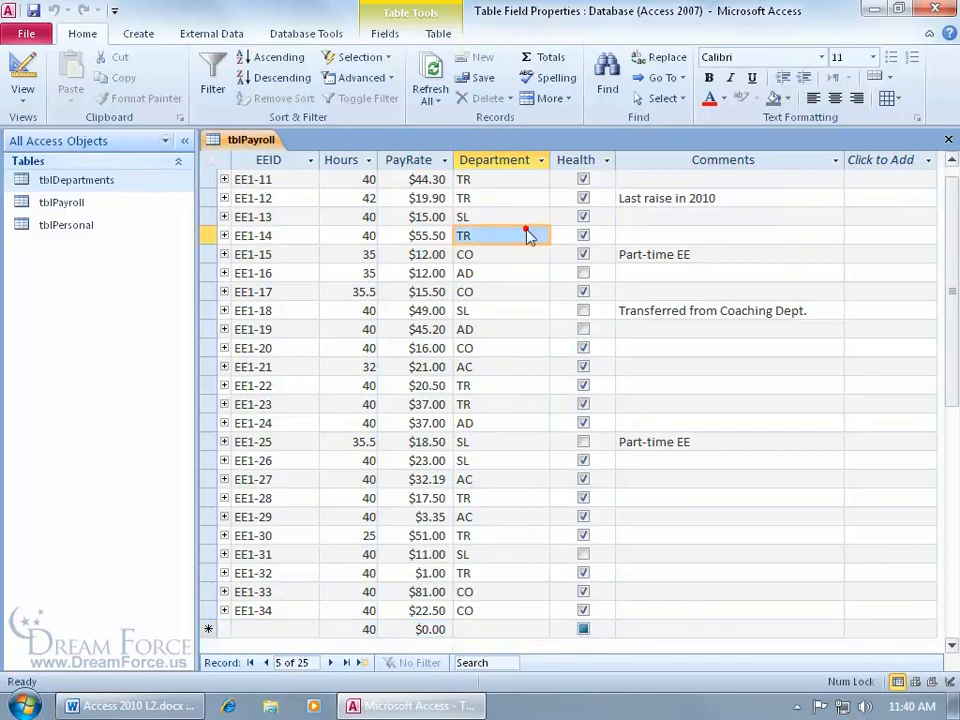
click(540, 235)
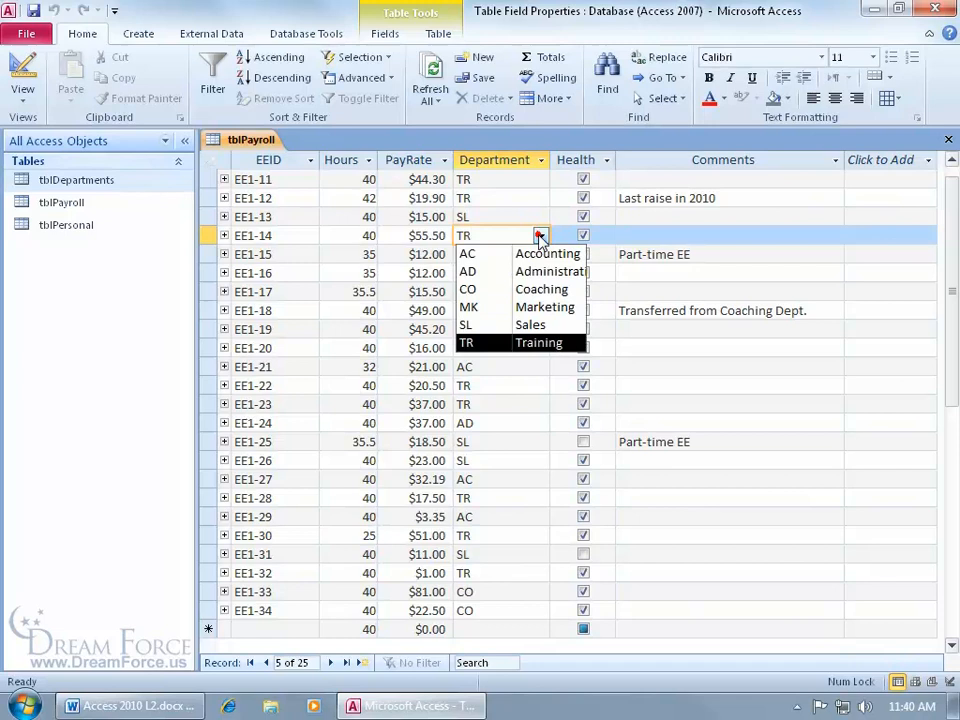
click(531, 242)
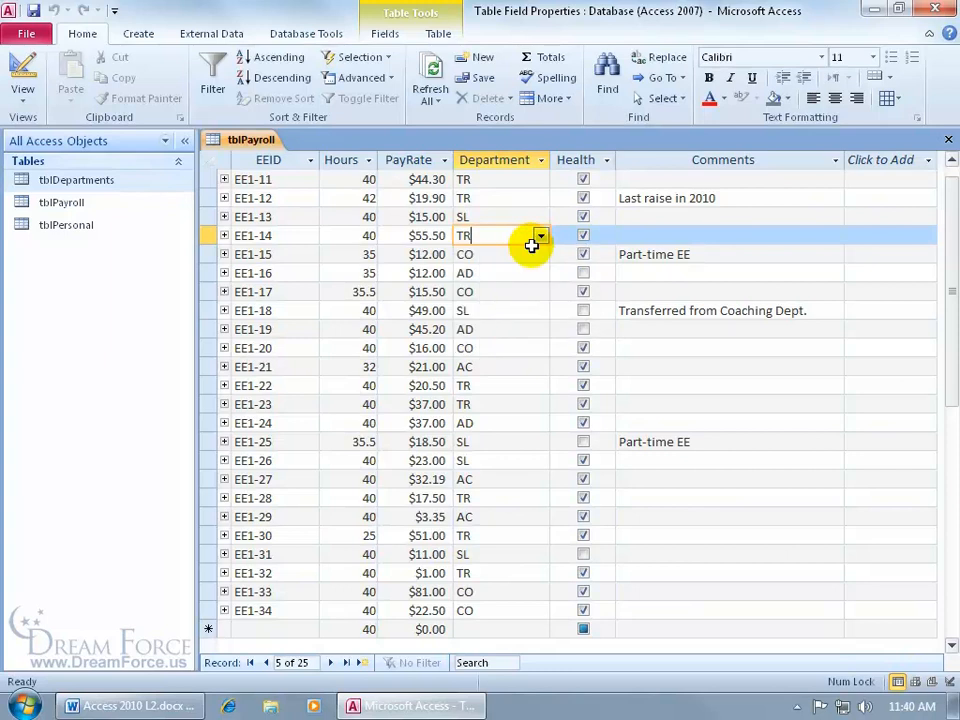
- In Design View, review Dept Code's Lookup settings, keeping the Combo Box display control
click(22, 66)
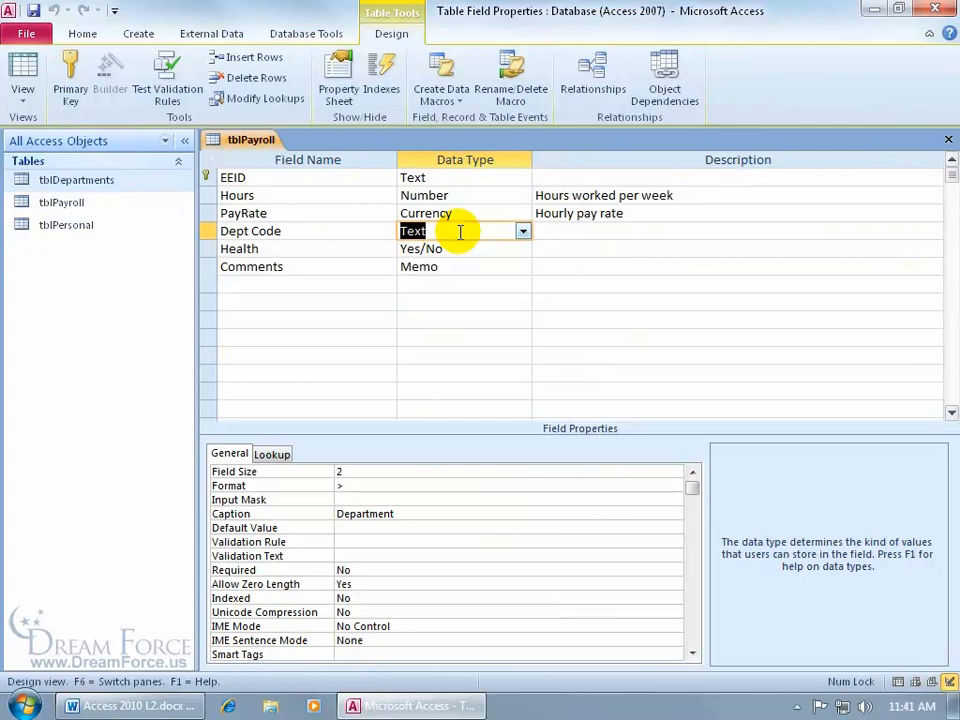
click(286, 452)
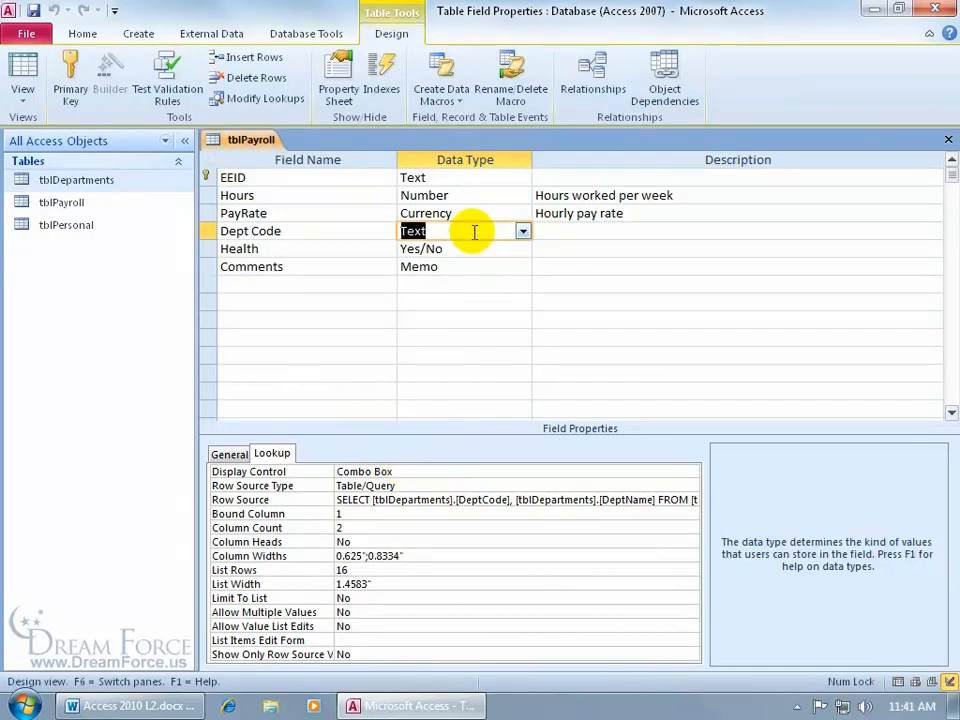
click(438, 470)
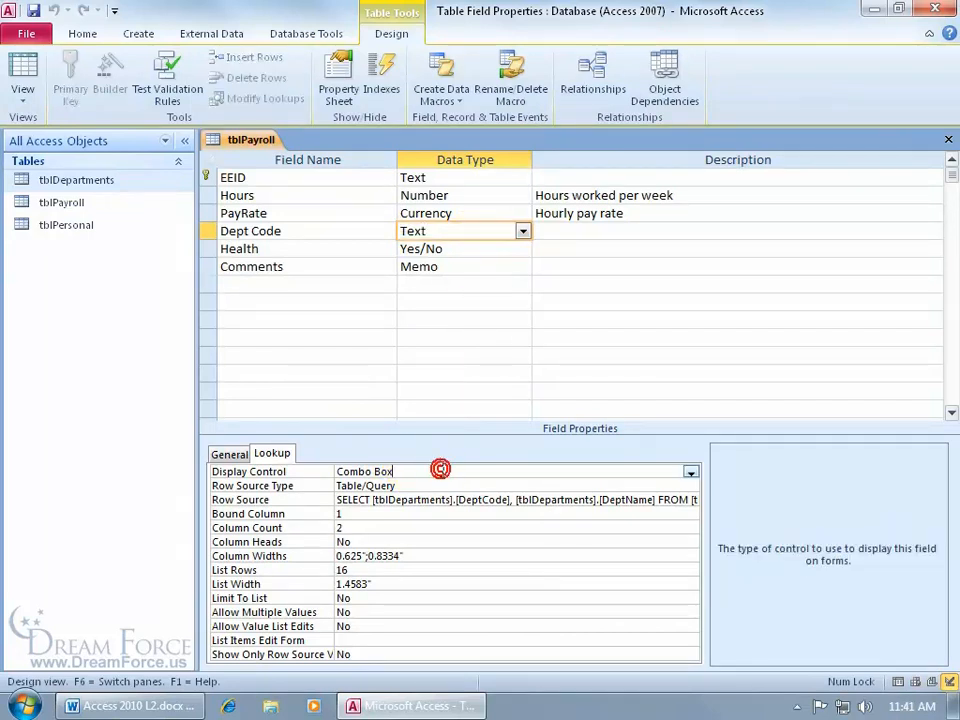
click(690, 471)
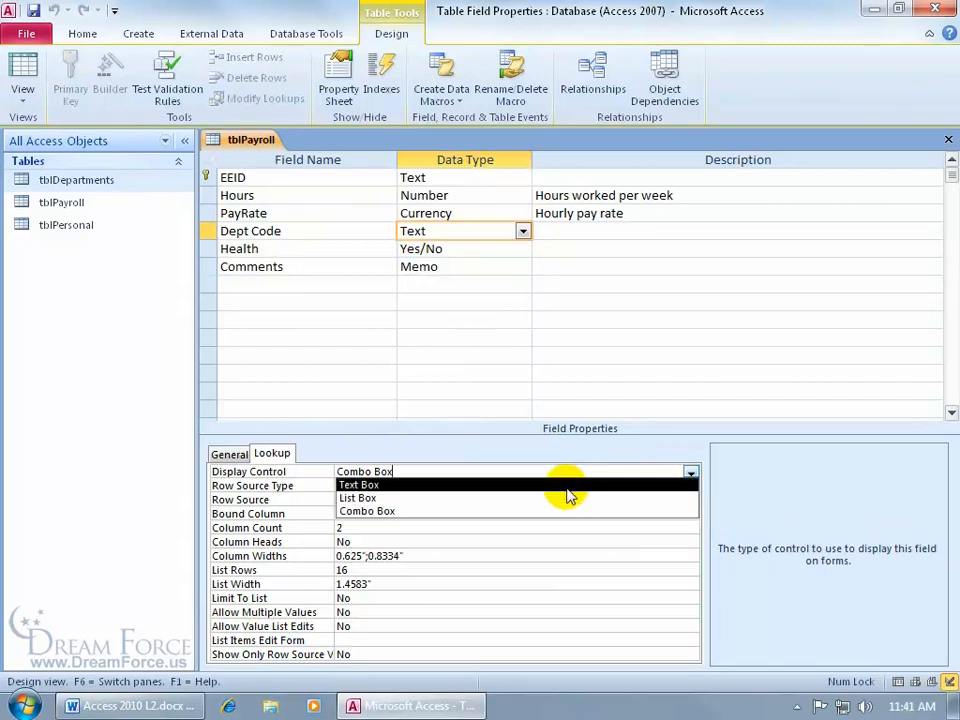
key(Escape)
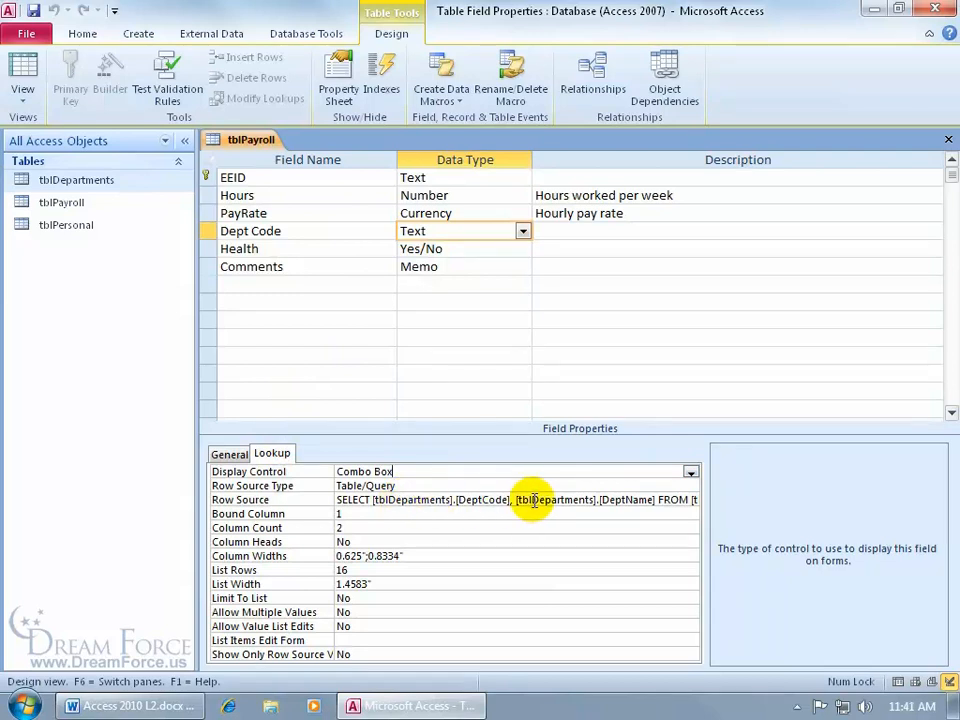
- Turn Column Heads on, set the second column width to 1", and save the table
click(368, 543)
double_click(368, 543)
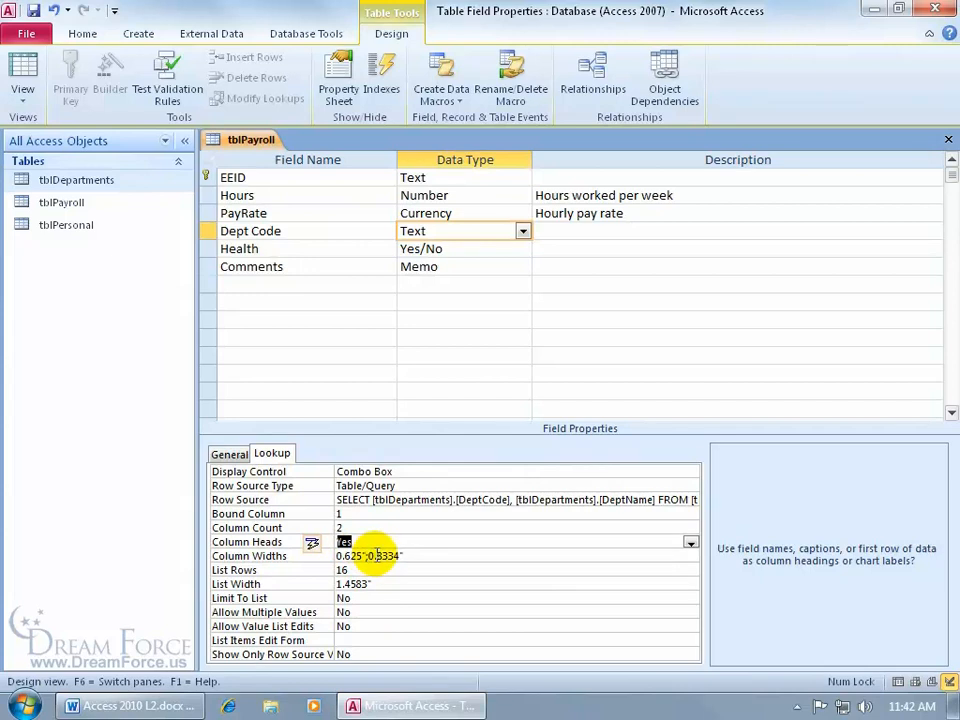
drag(366, 556, 398, 558)
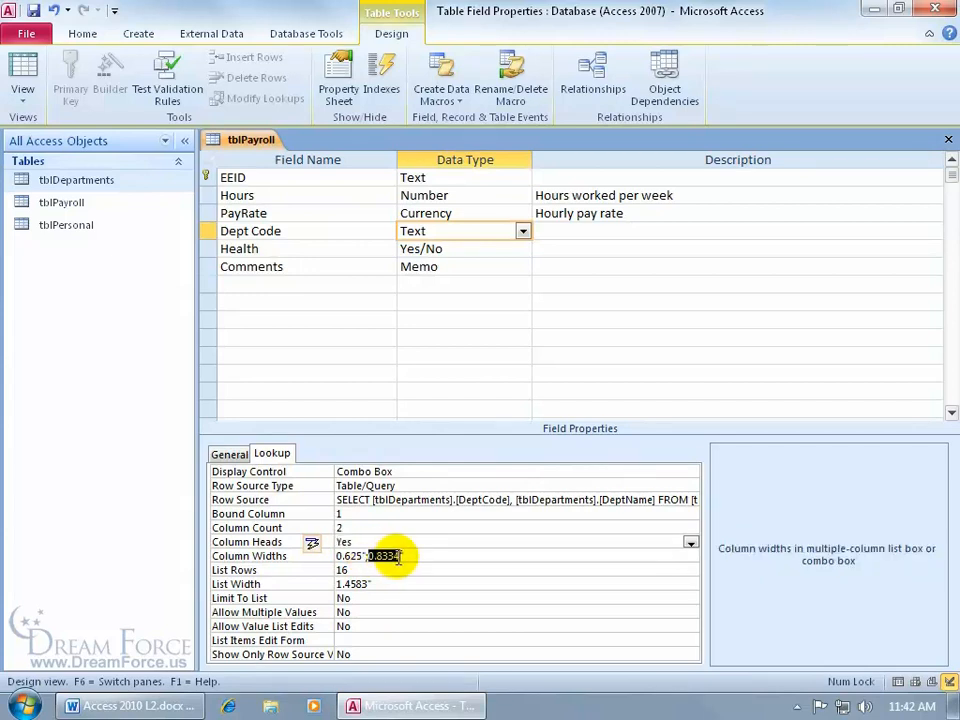
text(1)
key(Return)
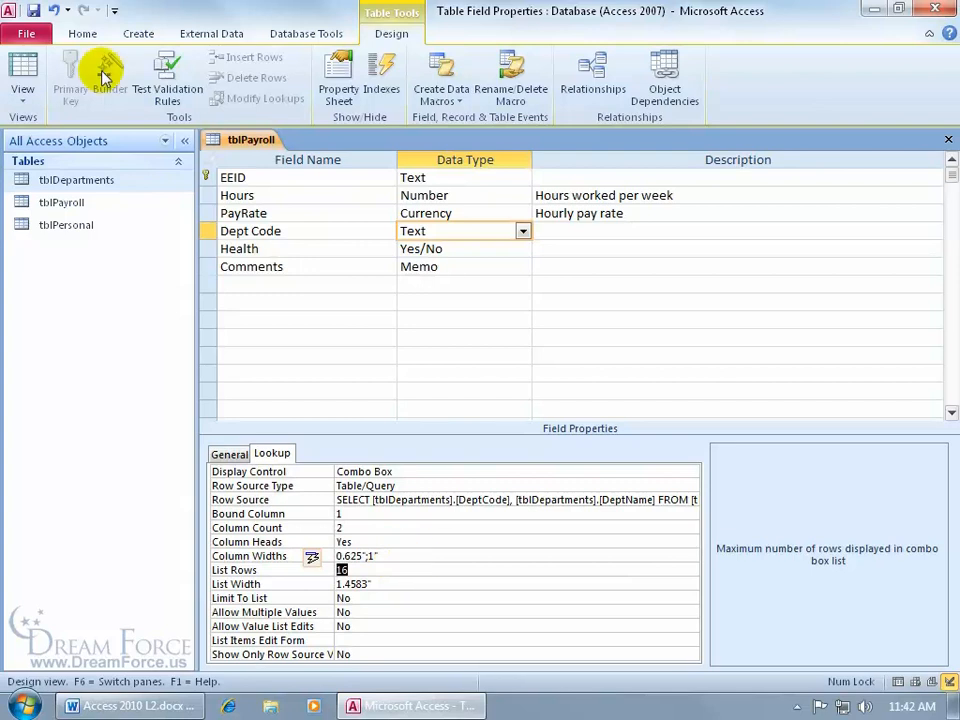
click(30, 72)
click(447, 407)
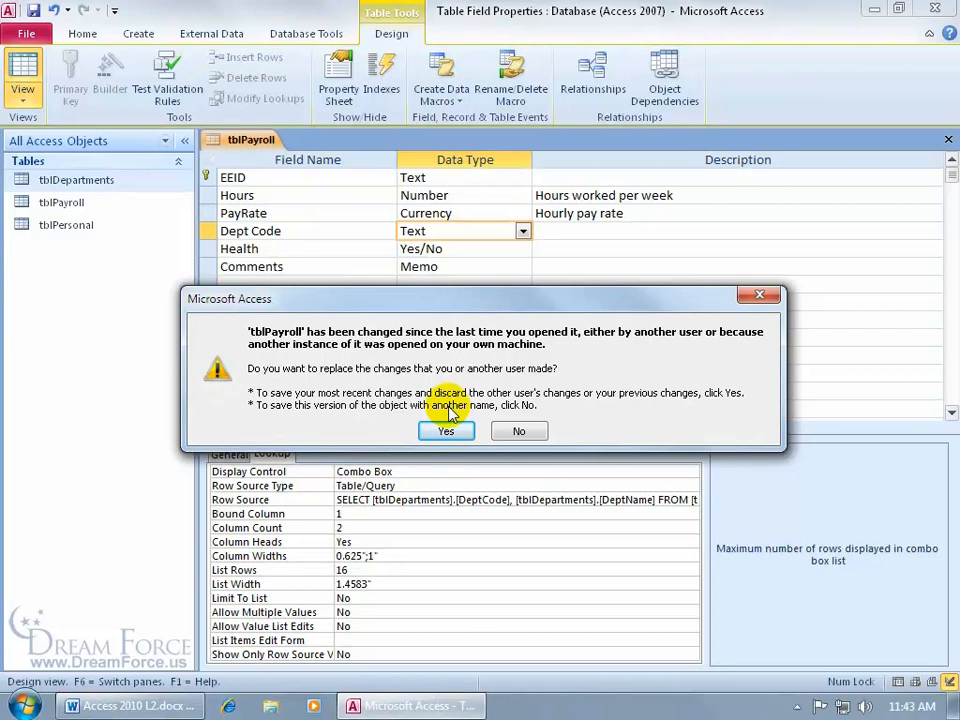
- Keep these changes, preview the headed DeptCode/DeptName Department list, then return to Design View
click(446, 430)
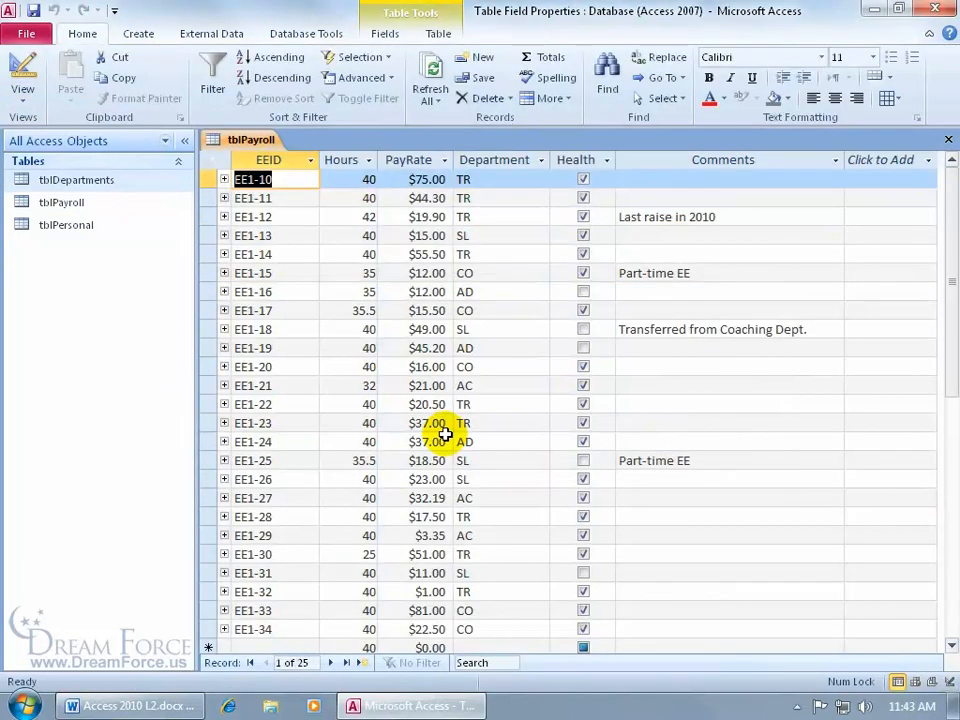
click(534, 183)
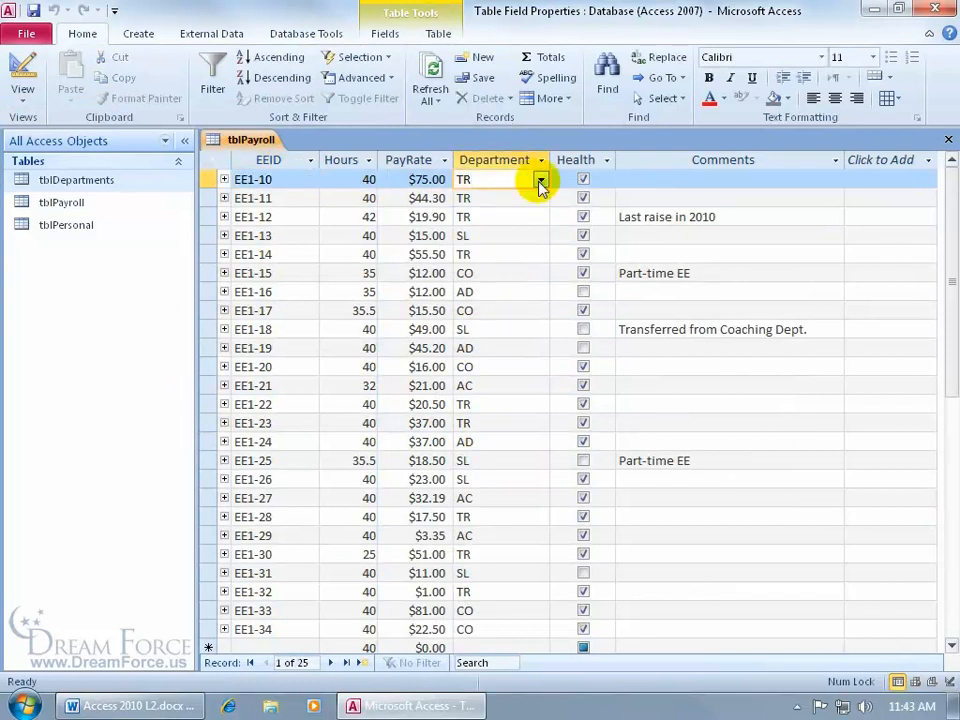
click(540, 183)
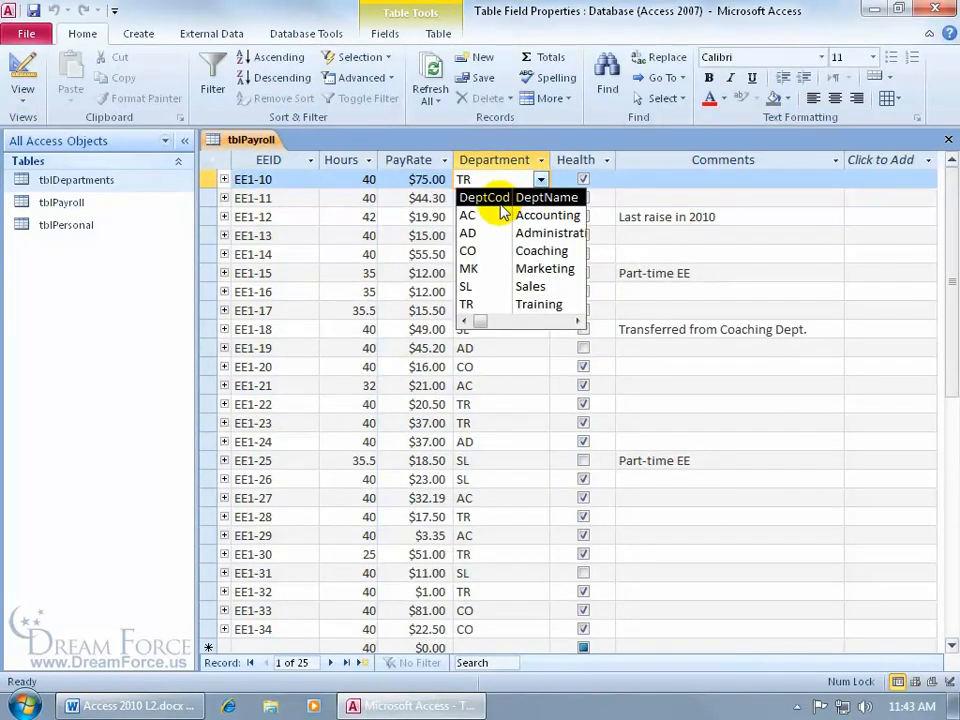
click(578, 322)
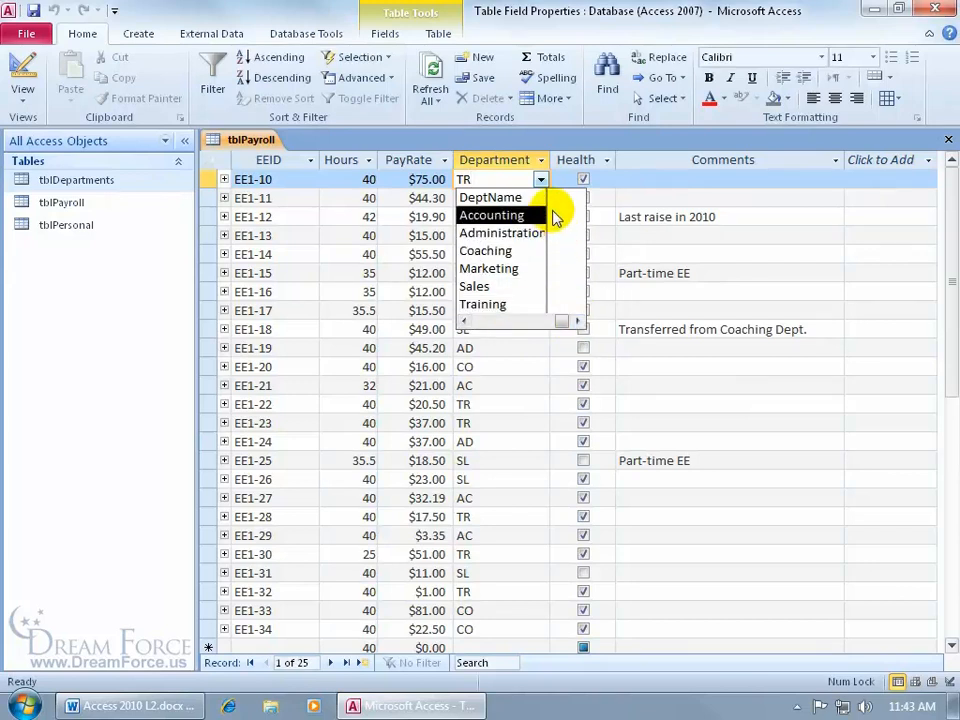
click(464, 321)
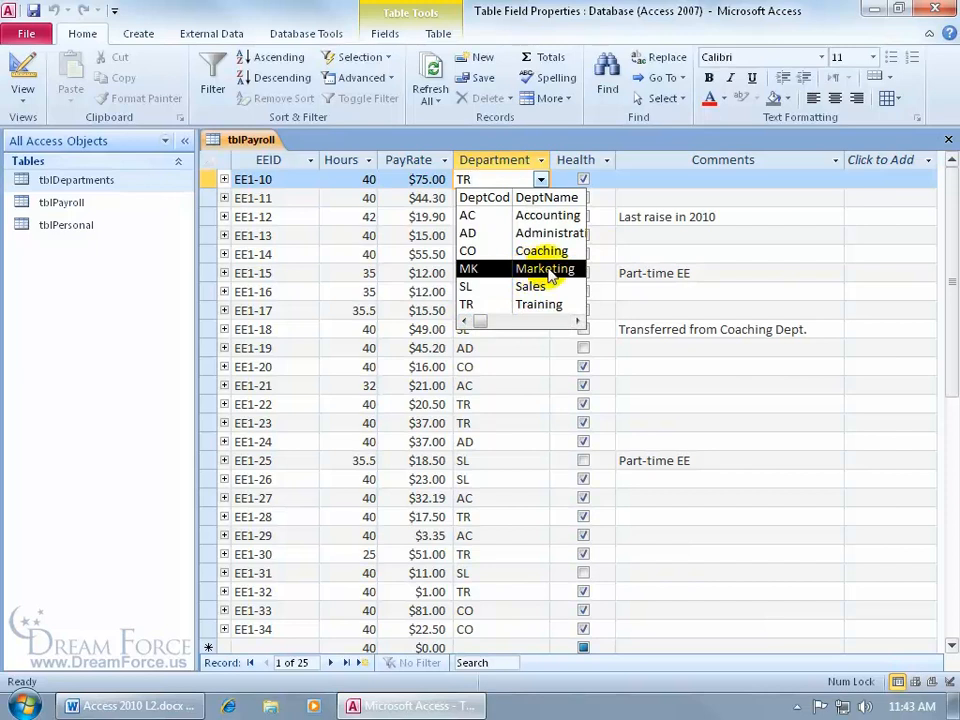
key(Escape)
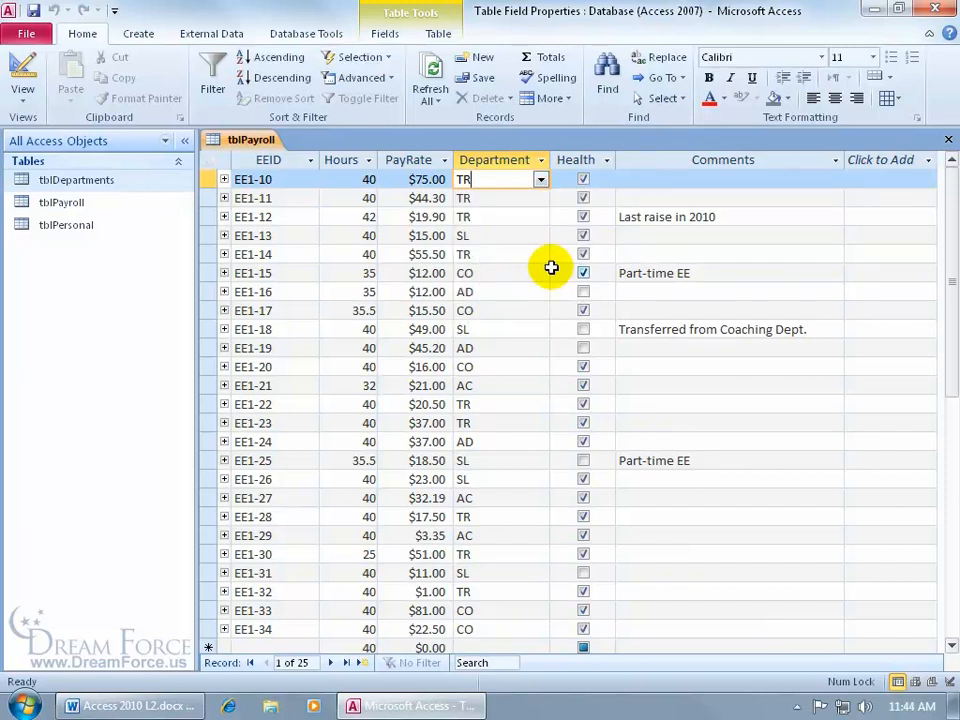
click(24, 66)
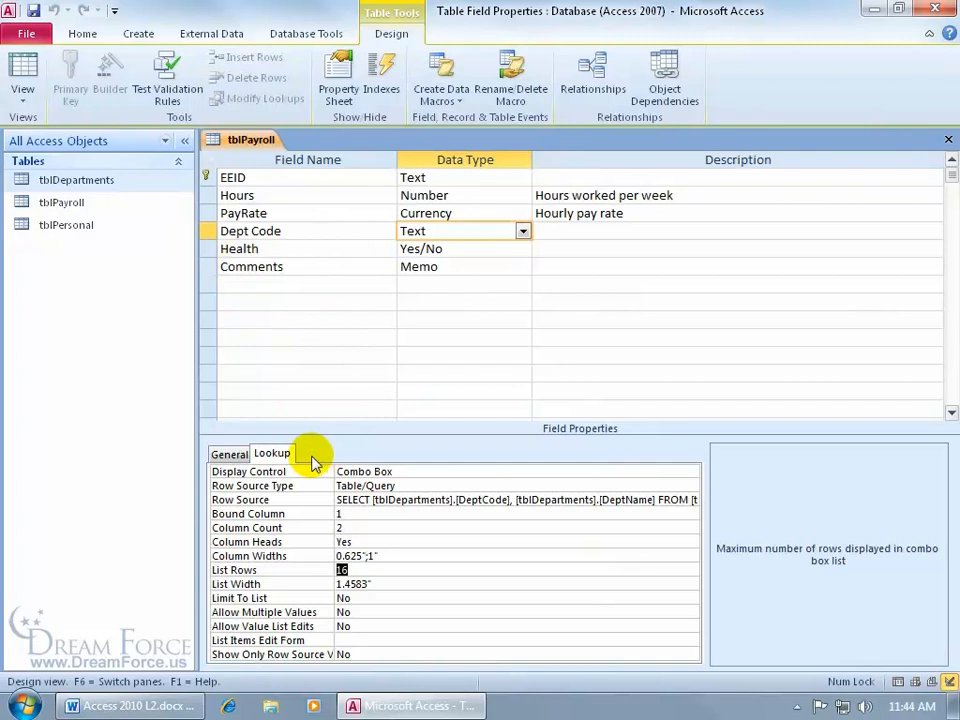
- Change Dept Code's Column Widths to 0";1" and save the table
click(346, 556)
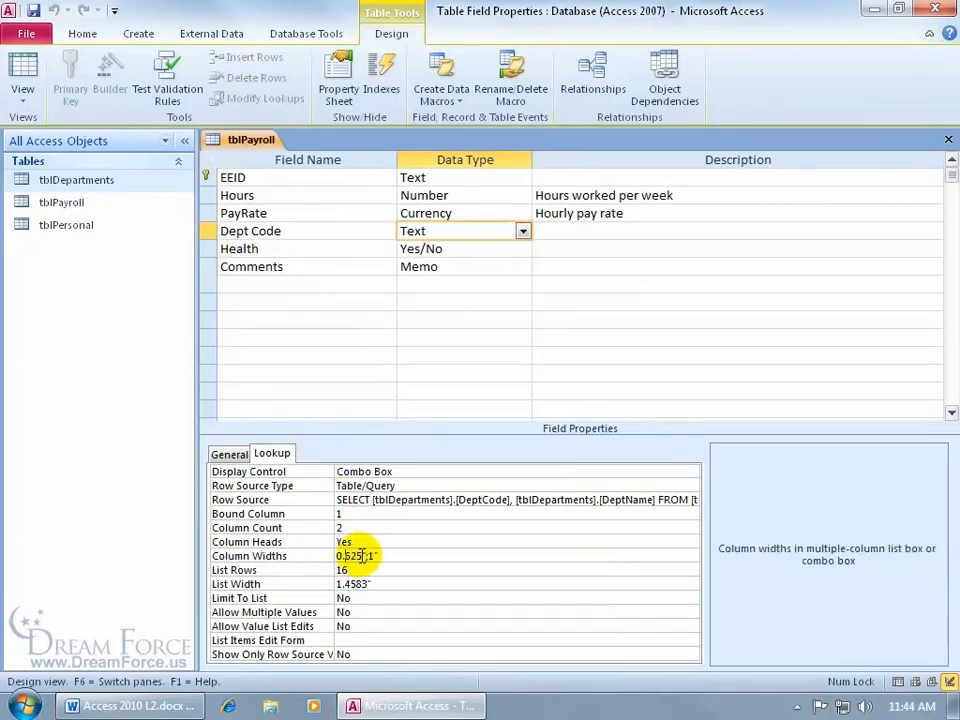
click(363, 556)
drag(363, 556, 326, 556)
text(0)
key(Return)
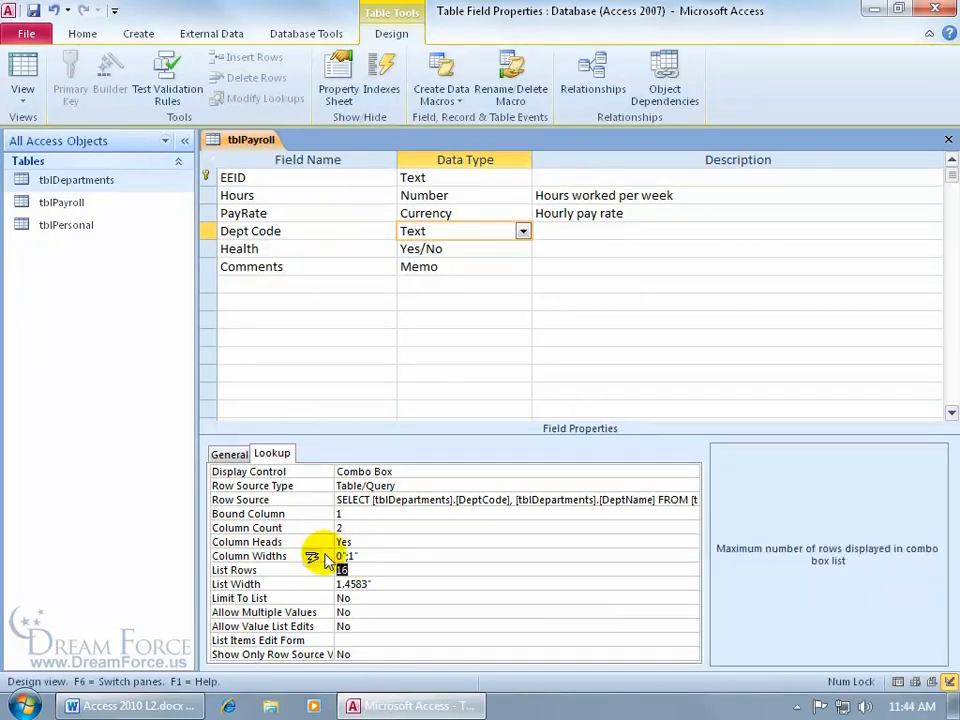
click(22, 66)
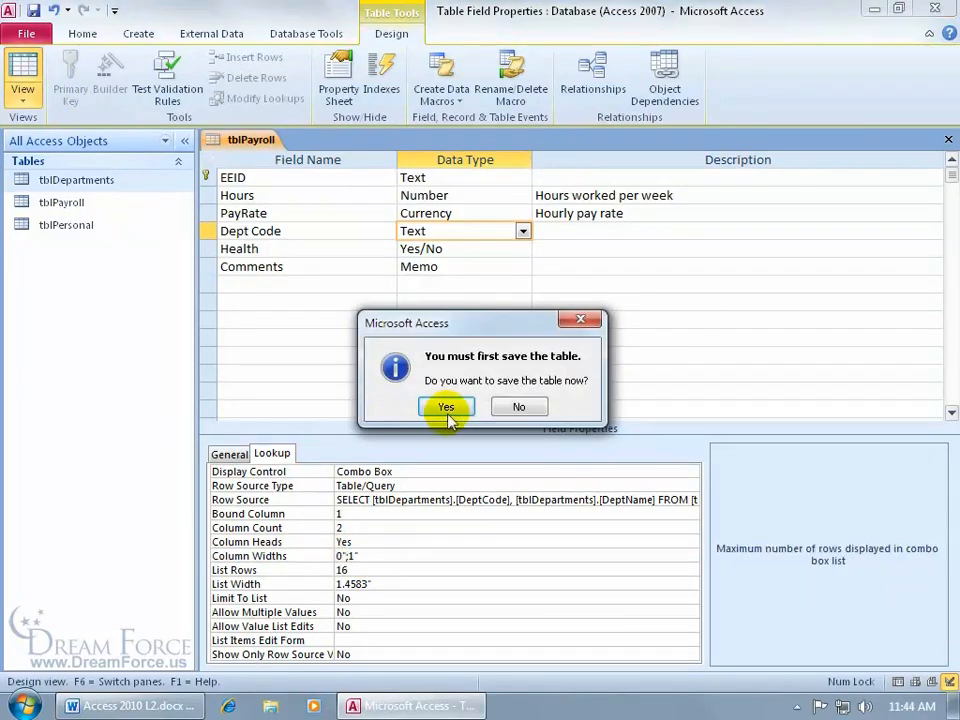
click(446, 405)
- Test that typing "sl" in Department is rejected, restore Training, and return to Design View
click(540, 181)
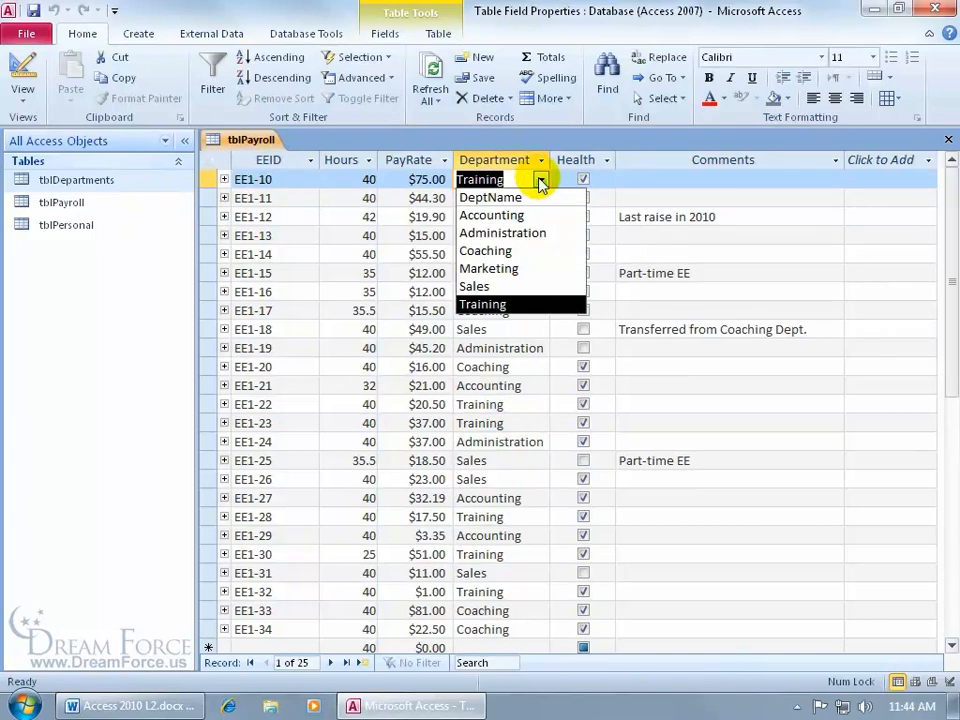
click(540, 181)
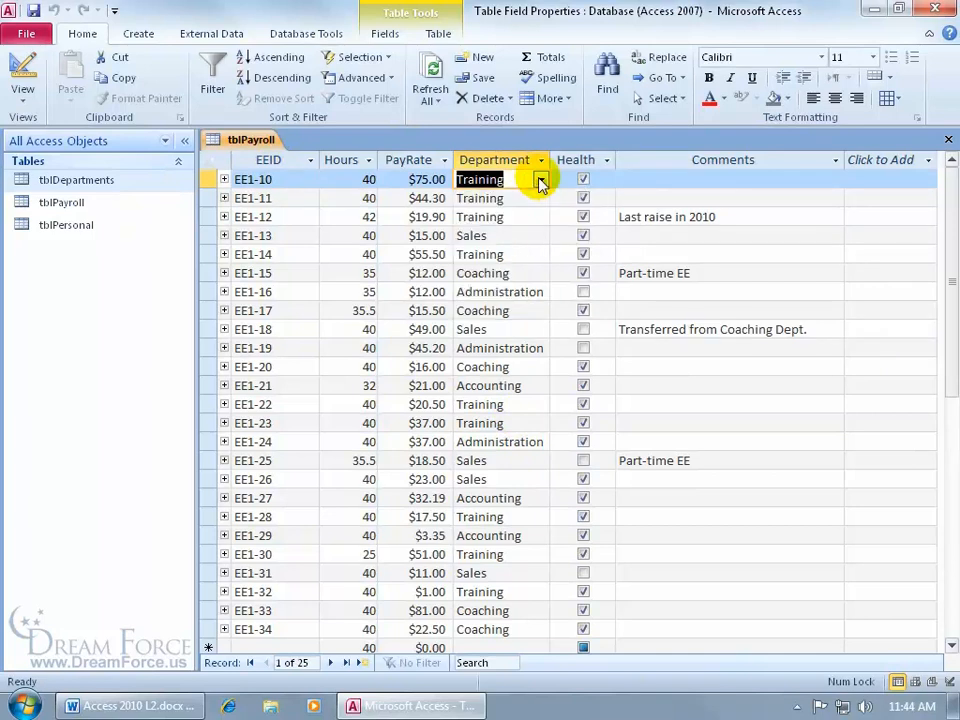
text(sl)
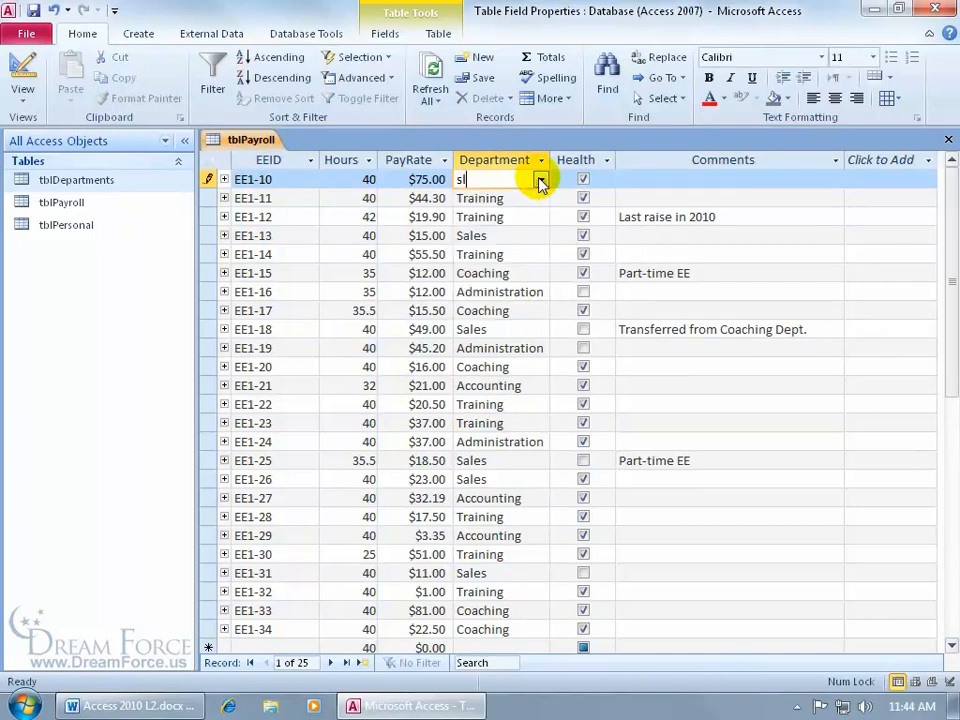
key(Return)
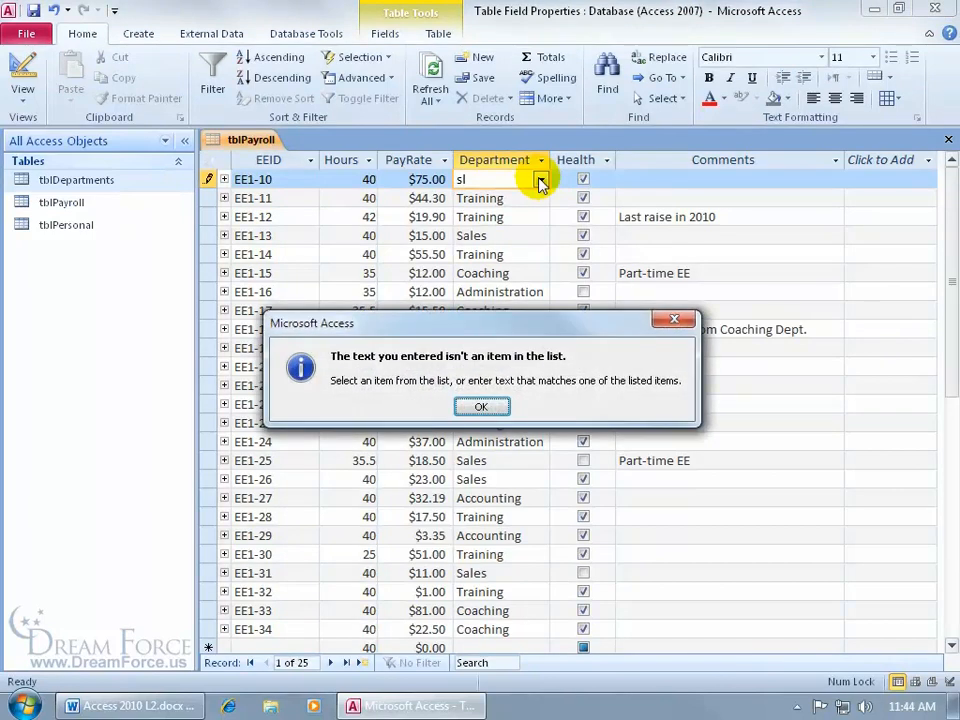
key(Return)
click(540, 181)
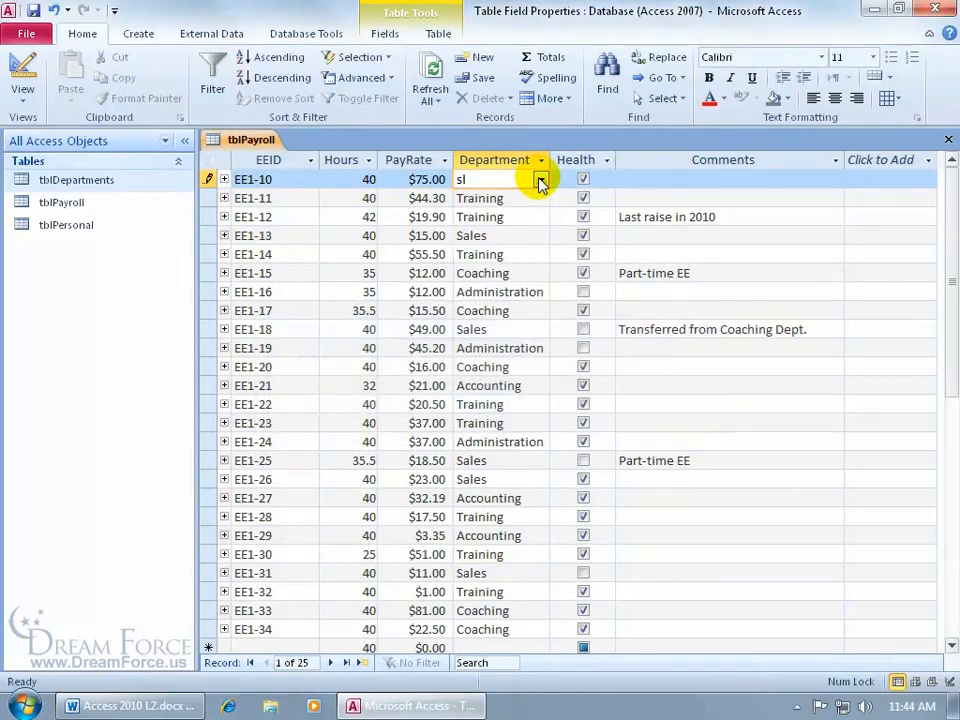
key(Escape)
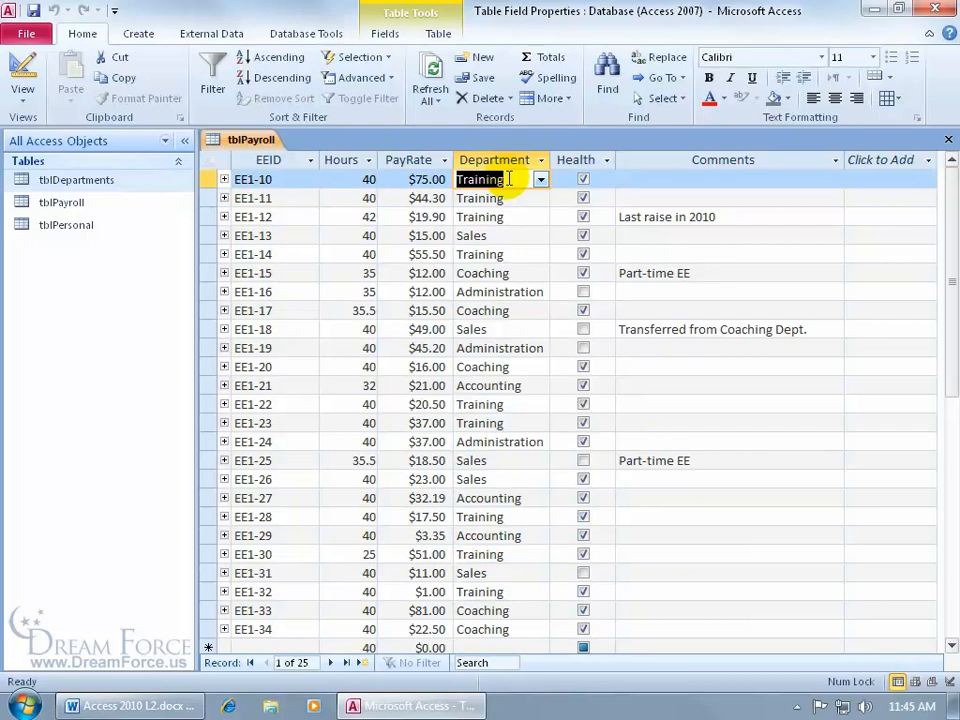
click(24, 76)
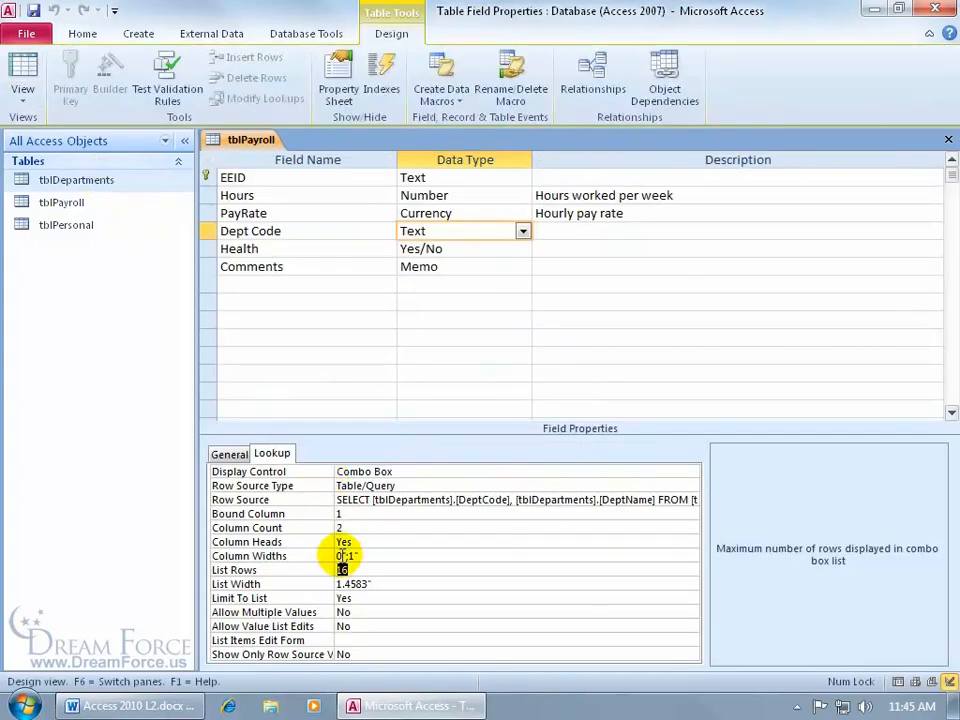
- Set the code column width back to 0.6" and save tblPayroll
click(340, 556)
text(.6)
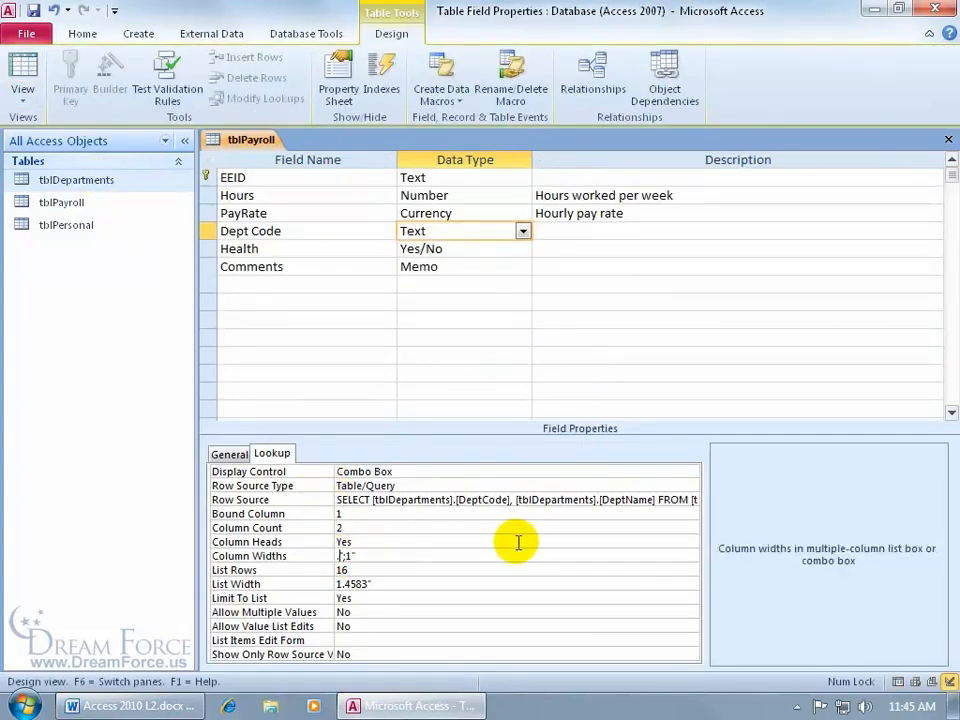
key(Return)
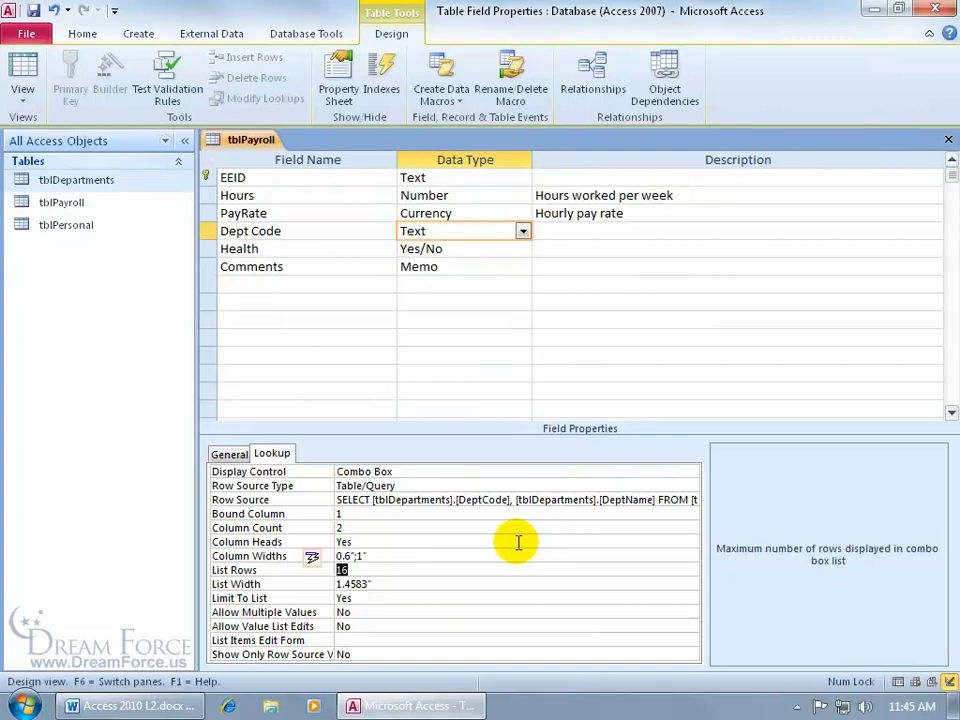
click(24, 75)
click(443, 406)
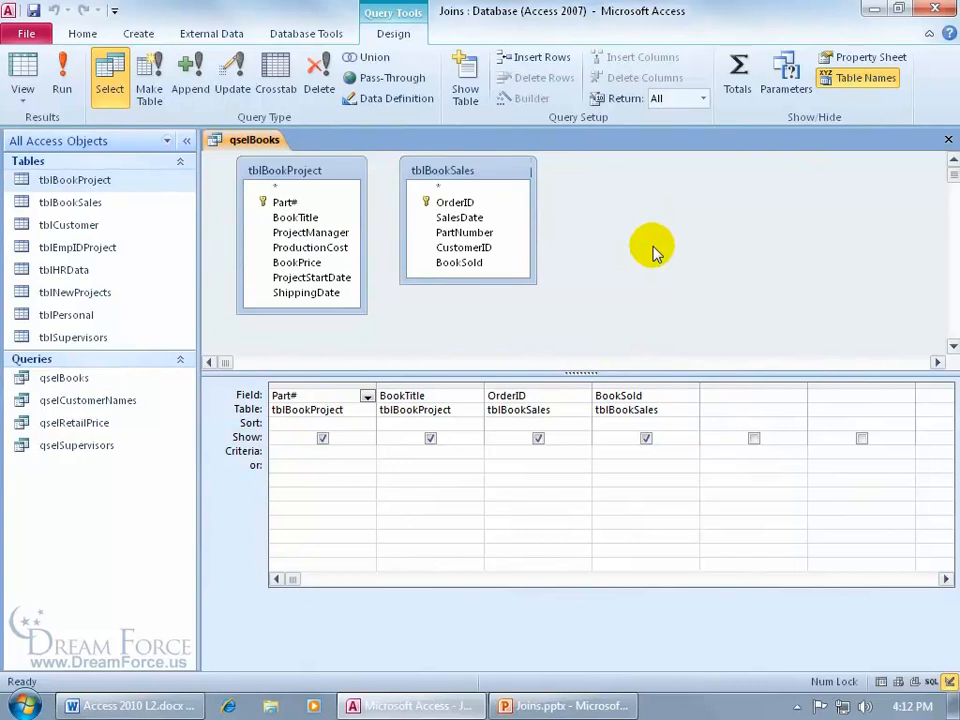
click(305, 35)
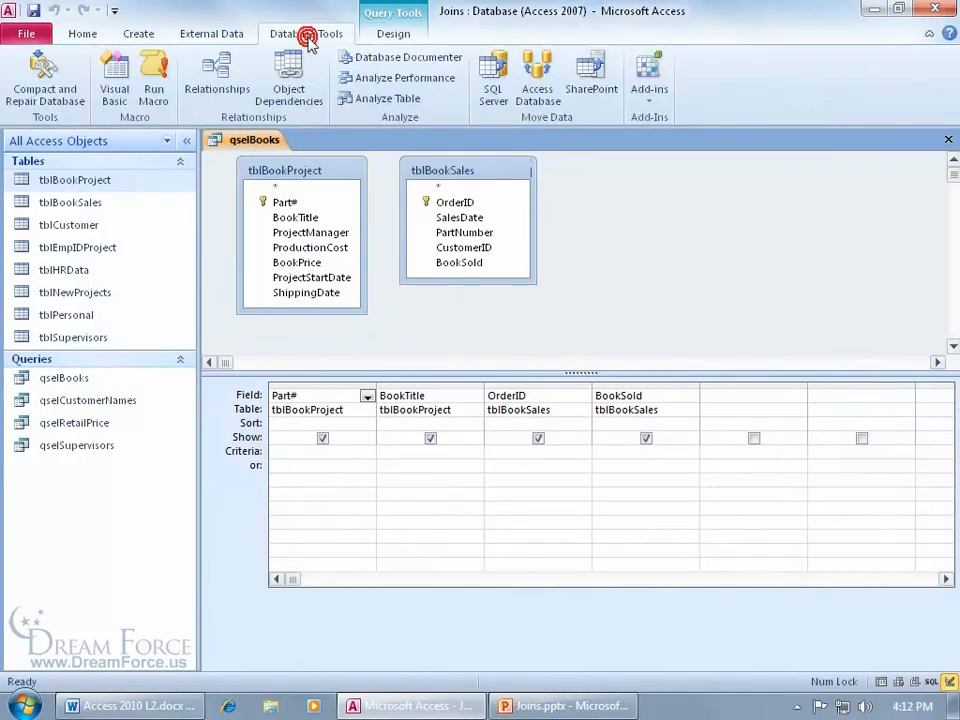
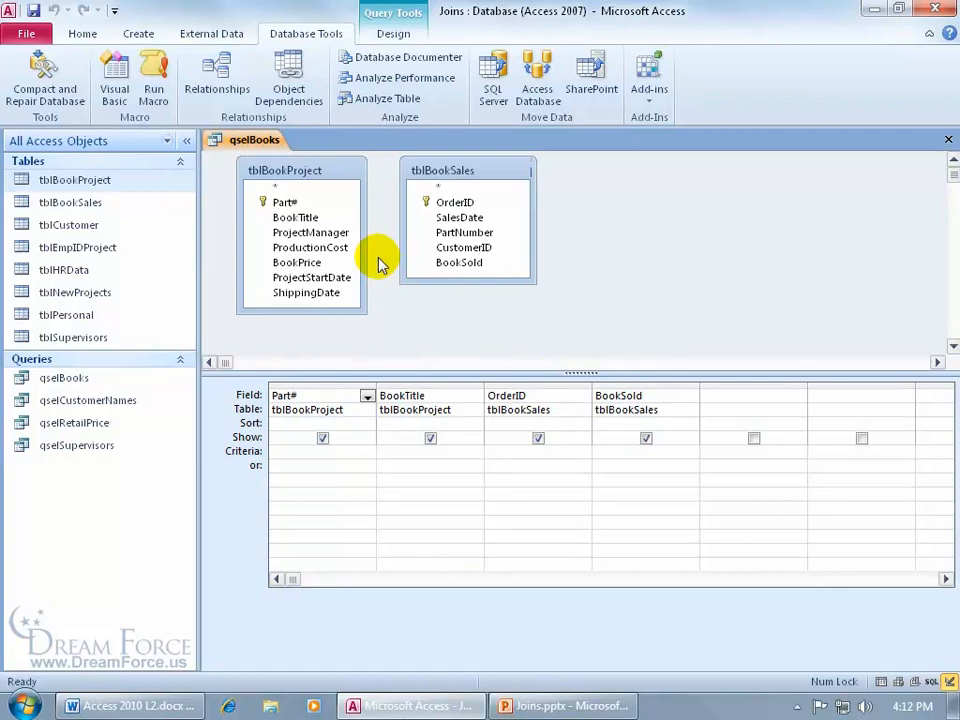
- Open the tblBookProject and tblBookSales datasheets, then return to the qselBooks query design
click(358, 188)
double_click(139, 184)
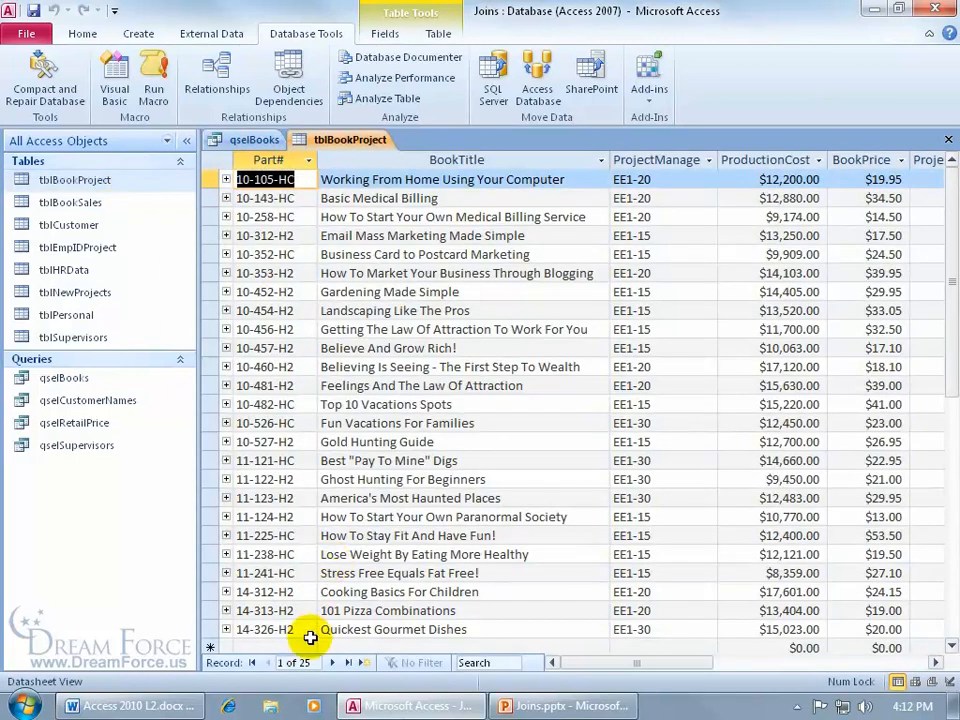
double_click(100, 202)
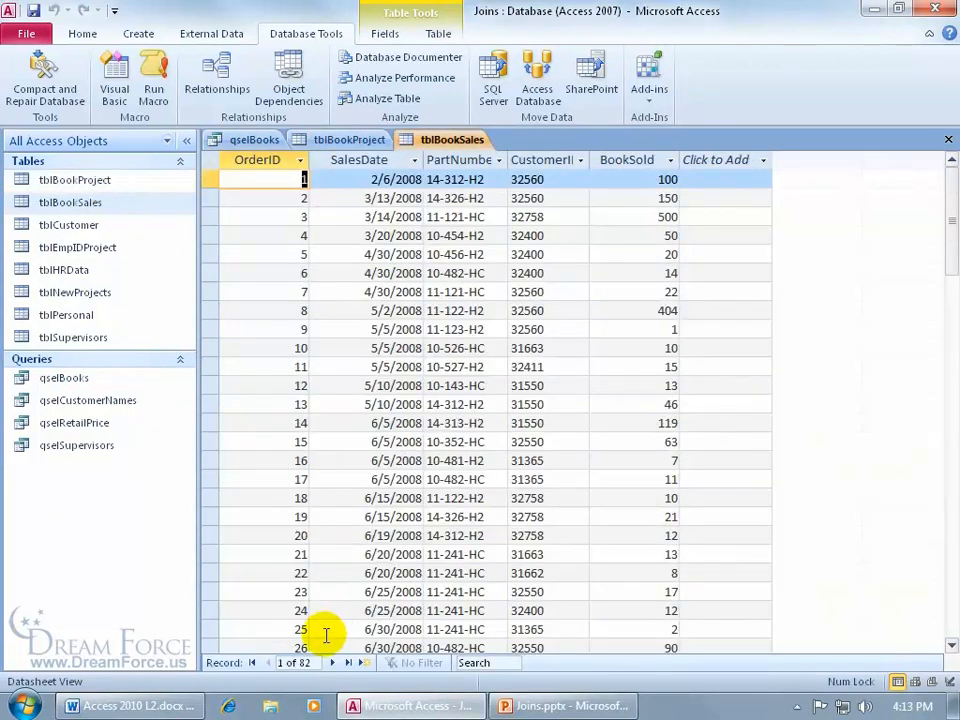
click(243, 141)
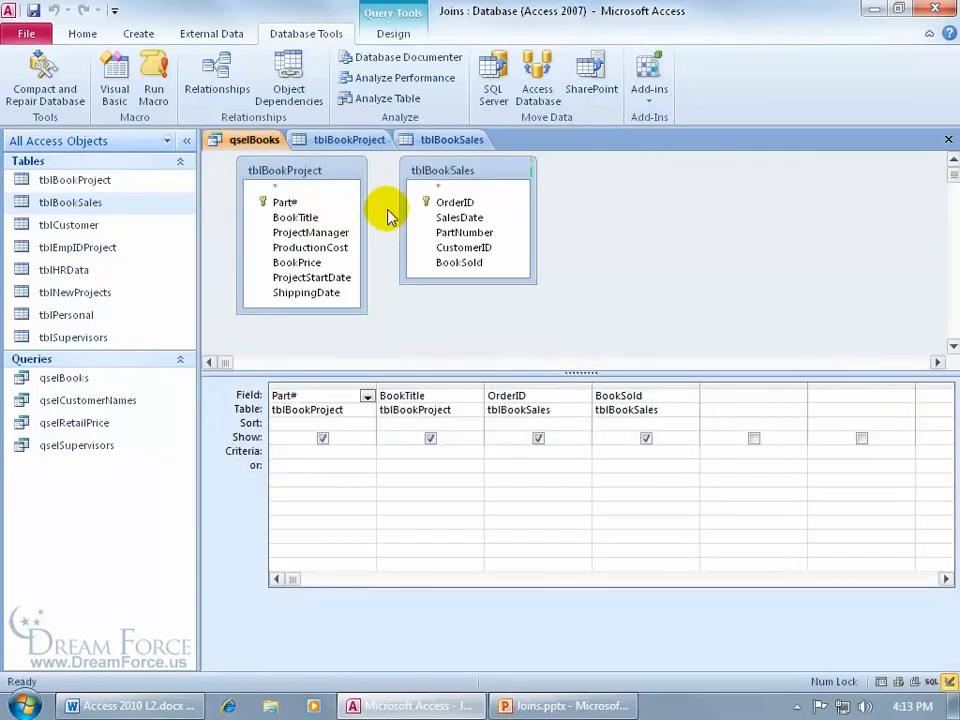
click(394, 35)
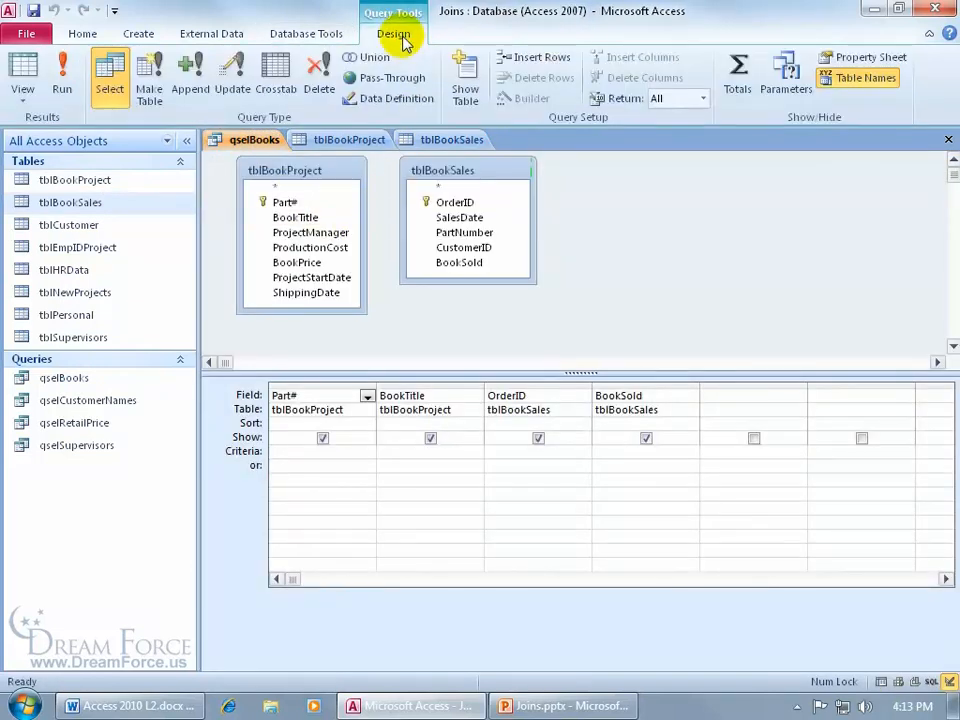
click(63, 81)
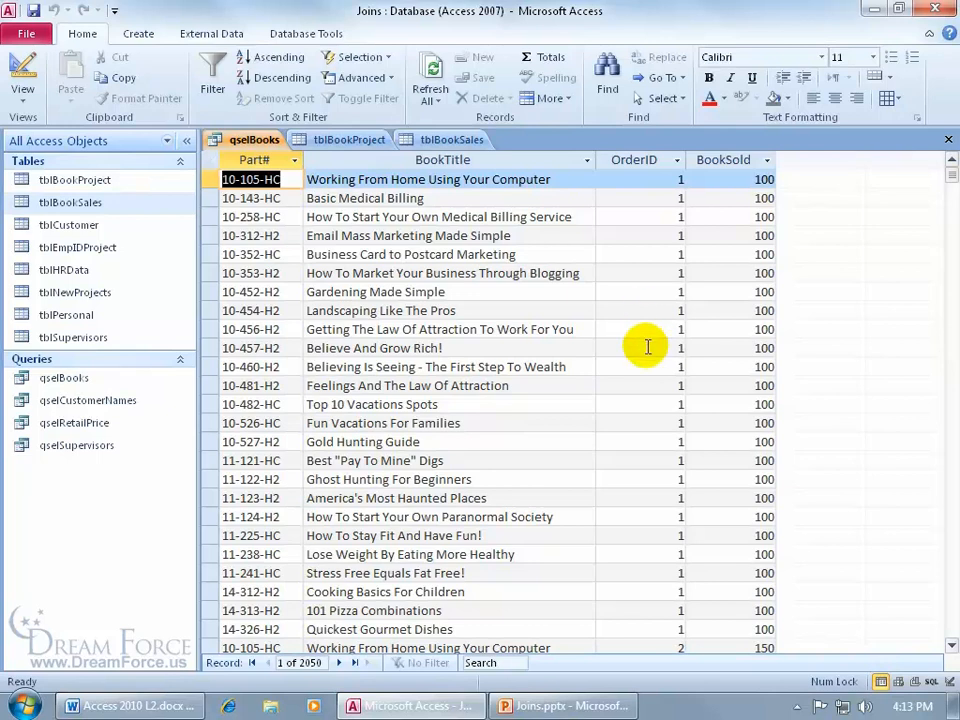
click(425, 140)
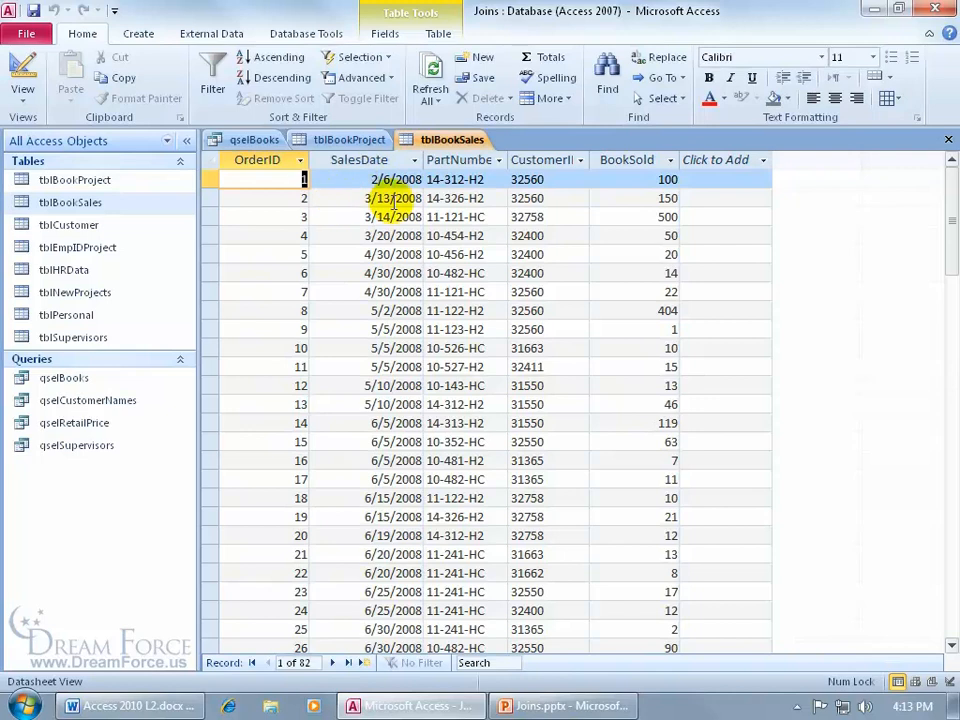
click(252, 140)
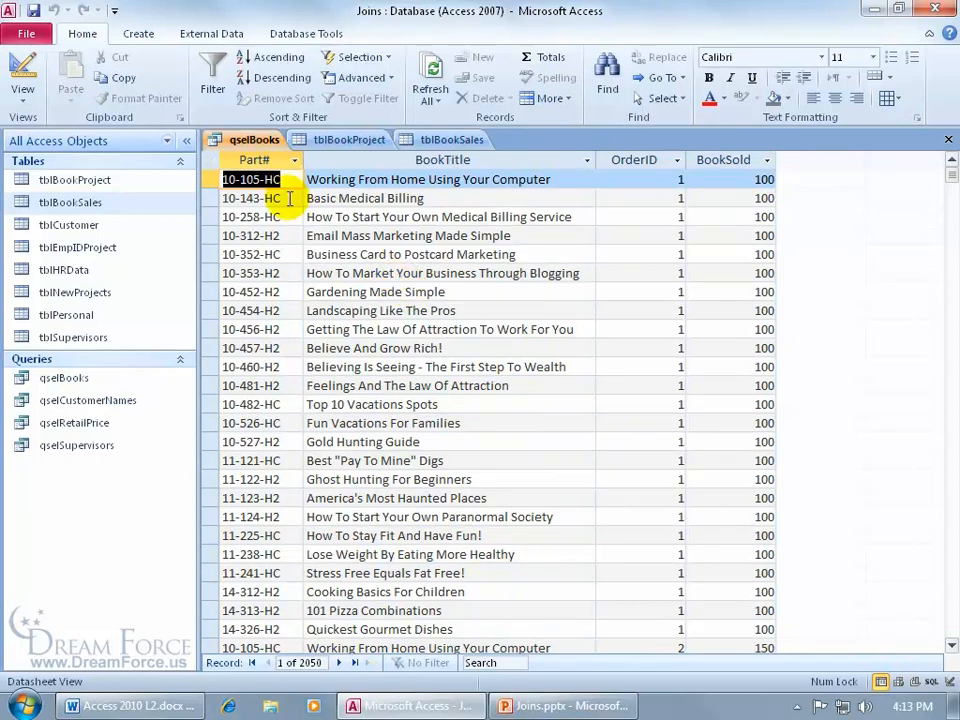
right_click(252, 141)
click(283, 222)
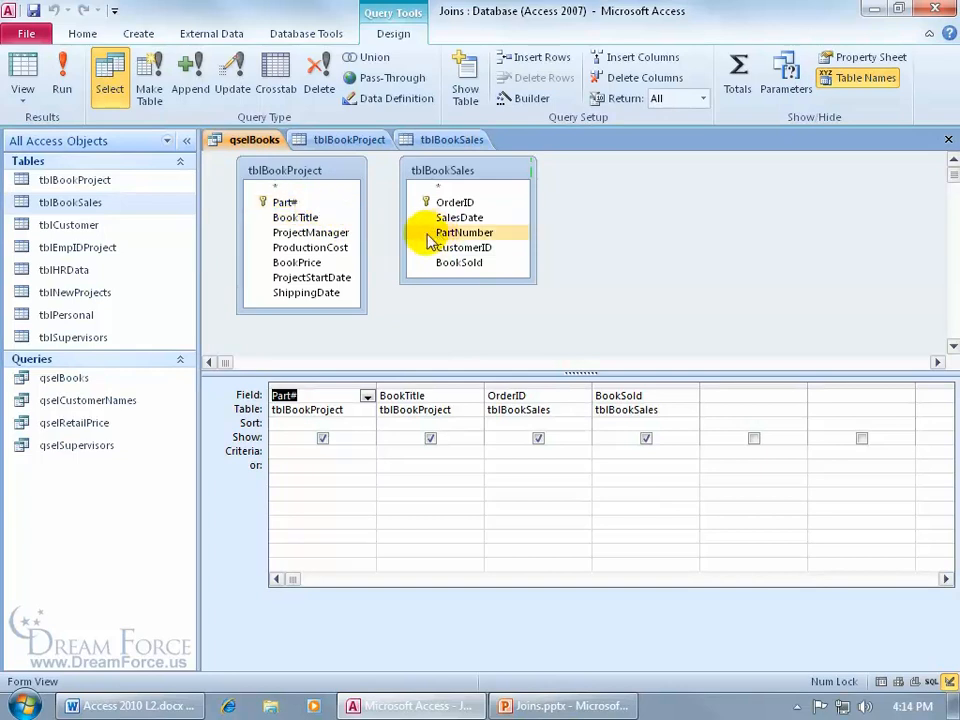
- Confirm in Design View that Part# and PartNumber are both Text, size 10, then return to qselBooks
right_click(350, 142)
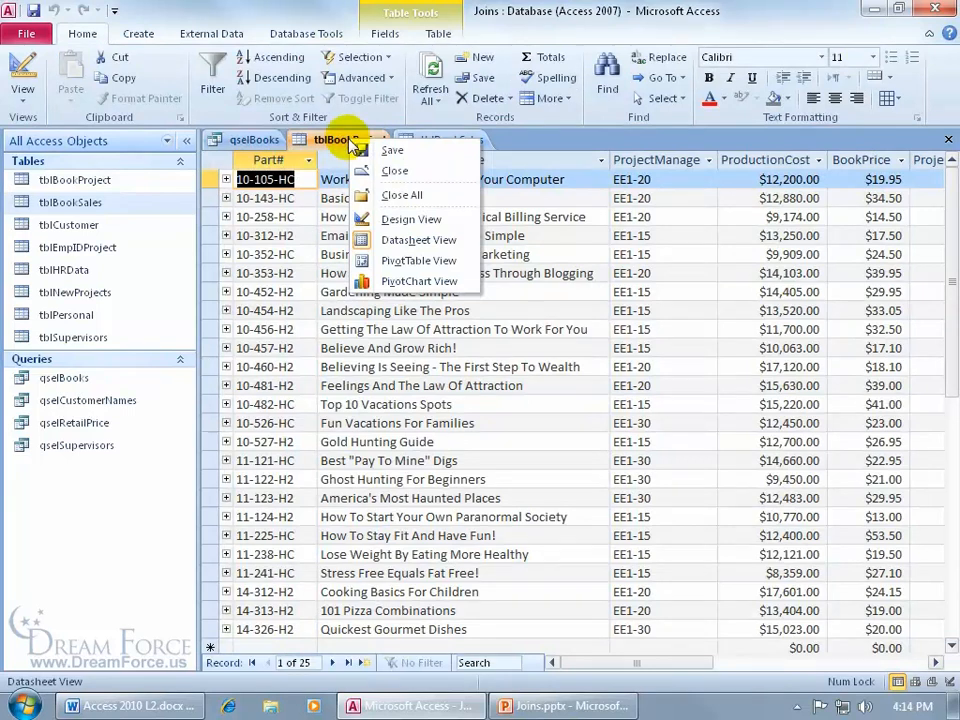
click(368, 219)
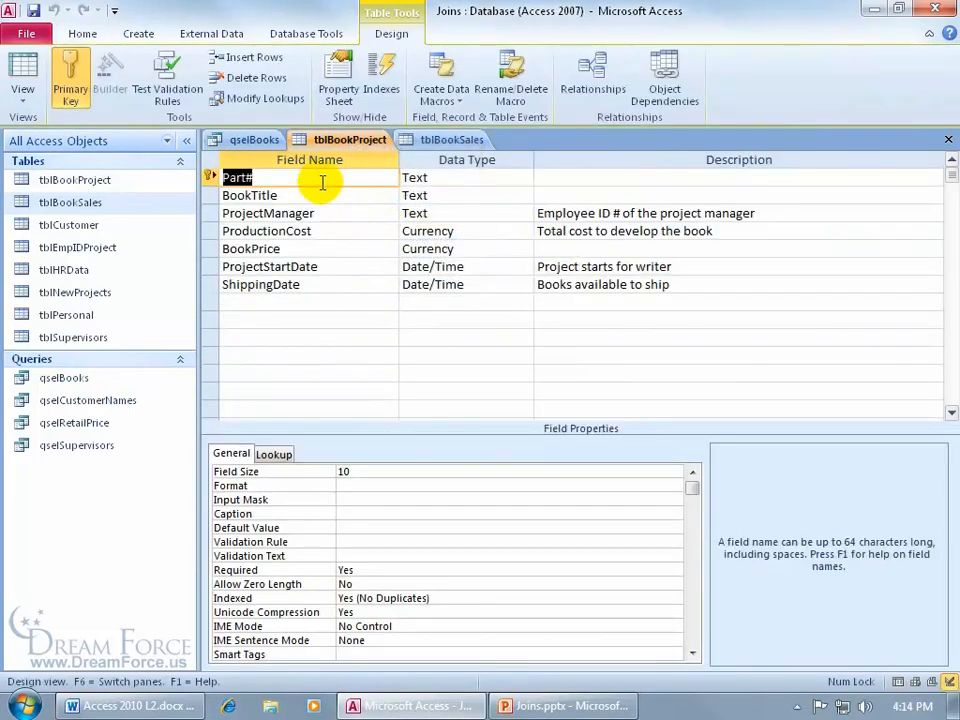
click(437, 177)
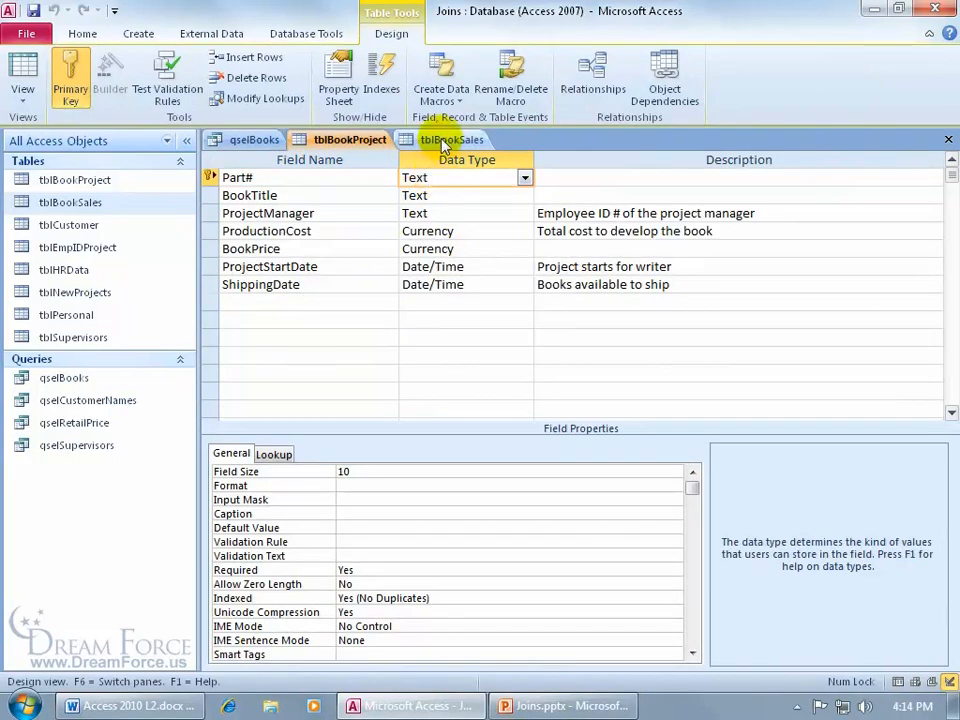
right_click(445, 142)
click(466, 217)
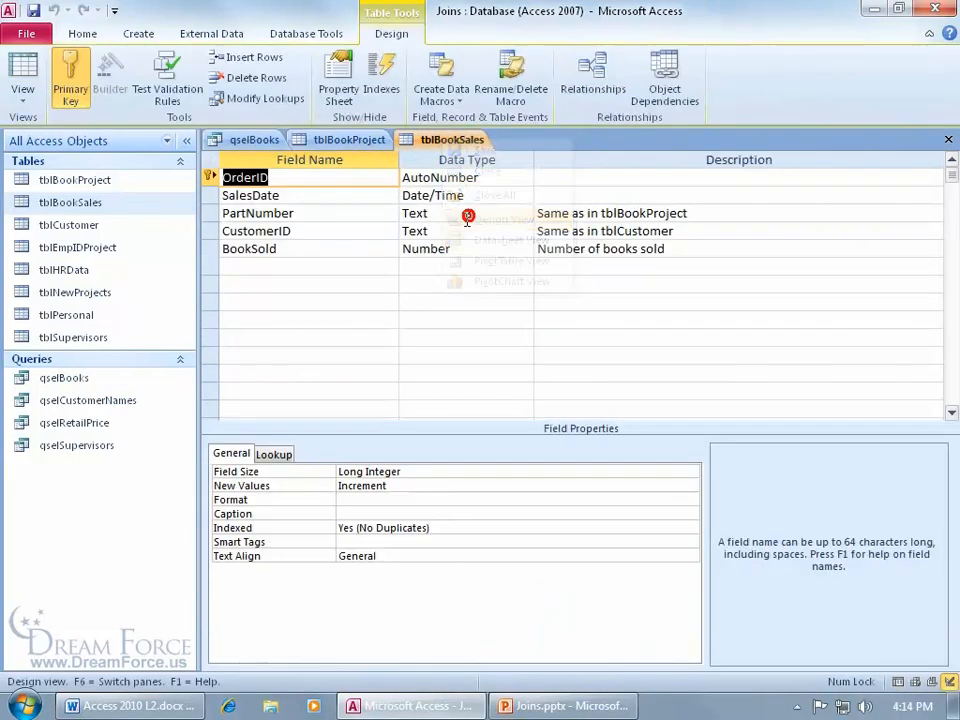
click(446, 213)
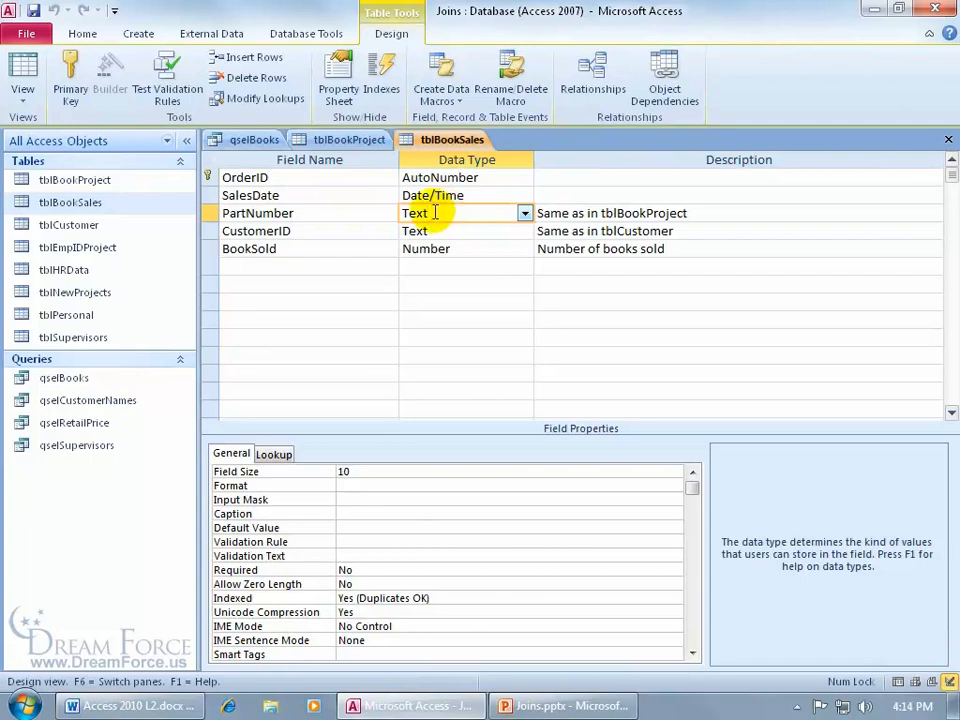
click(238, 143)
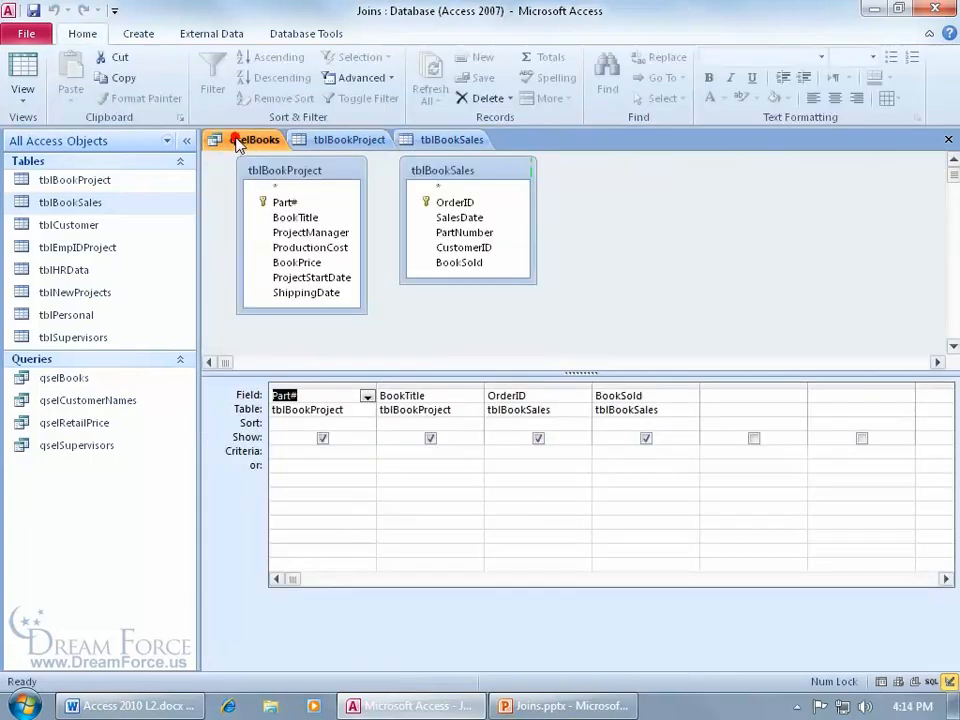
- Join Part# to PartNumber, open the join's properties, and bring up the Joins.pptx slides
drag(286, 203, 455, 240)
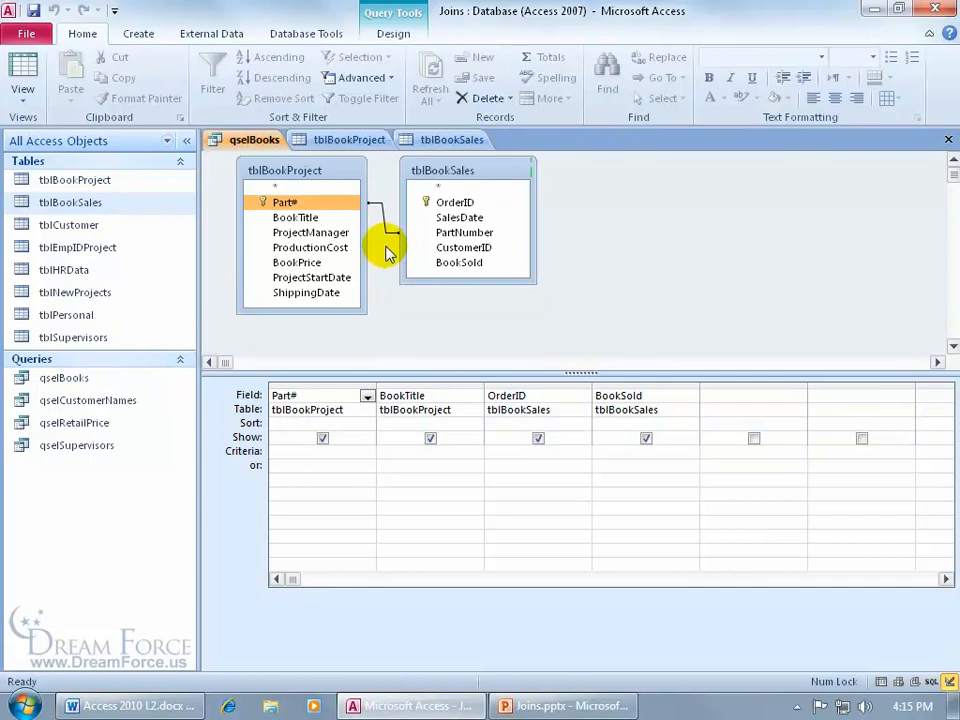
right_click(388, 229)
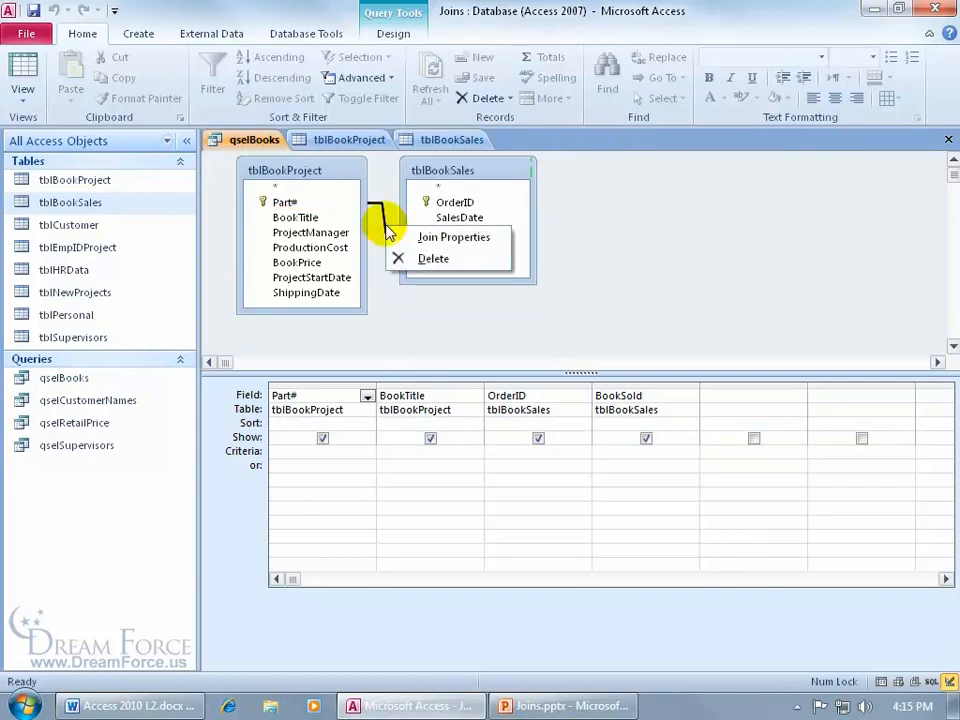
click(421, 240)
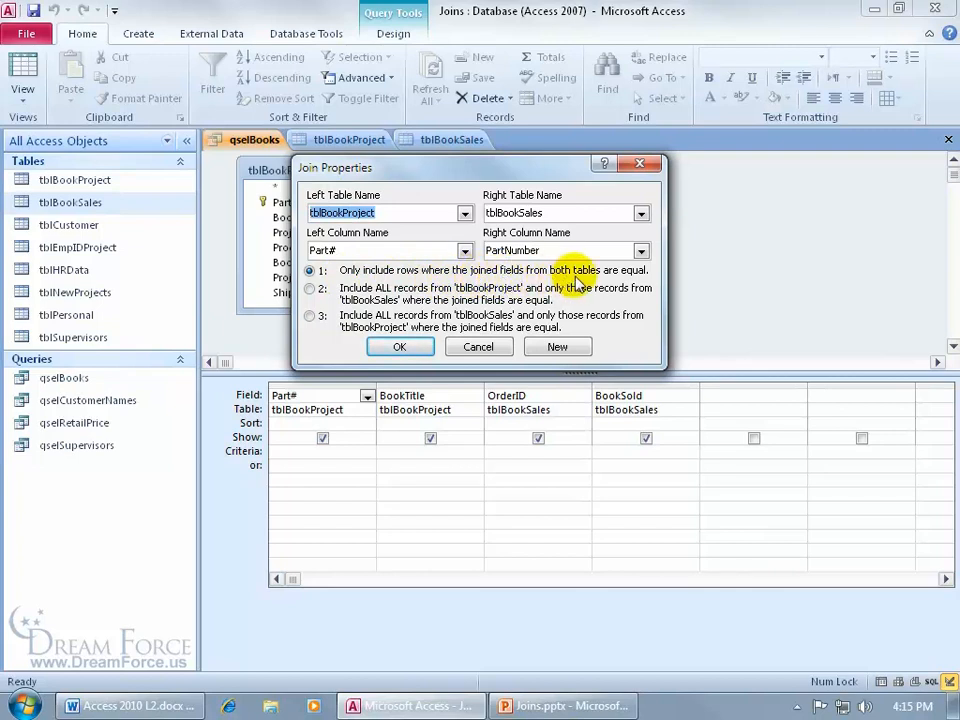
drag(519, 172, 600, 335)
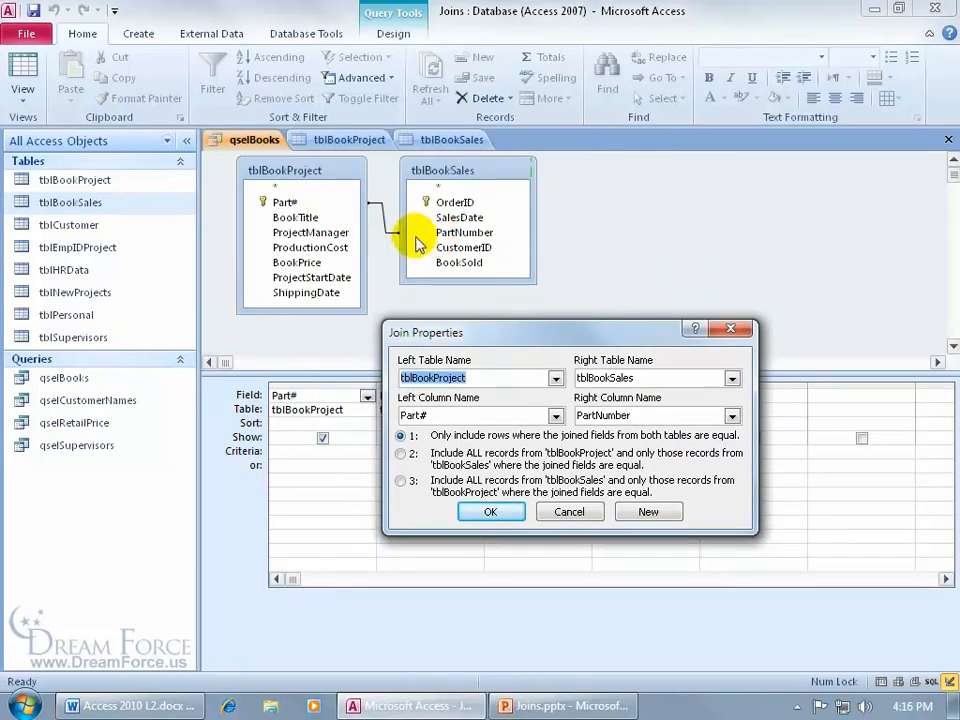
click(543, 705)
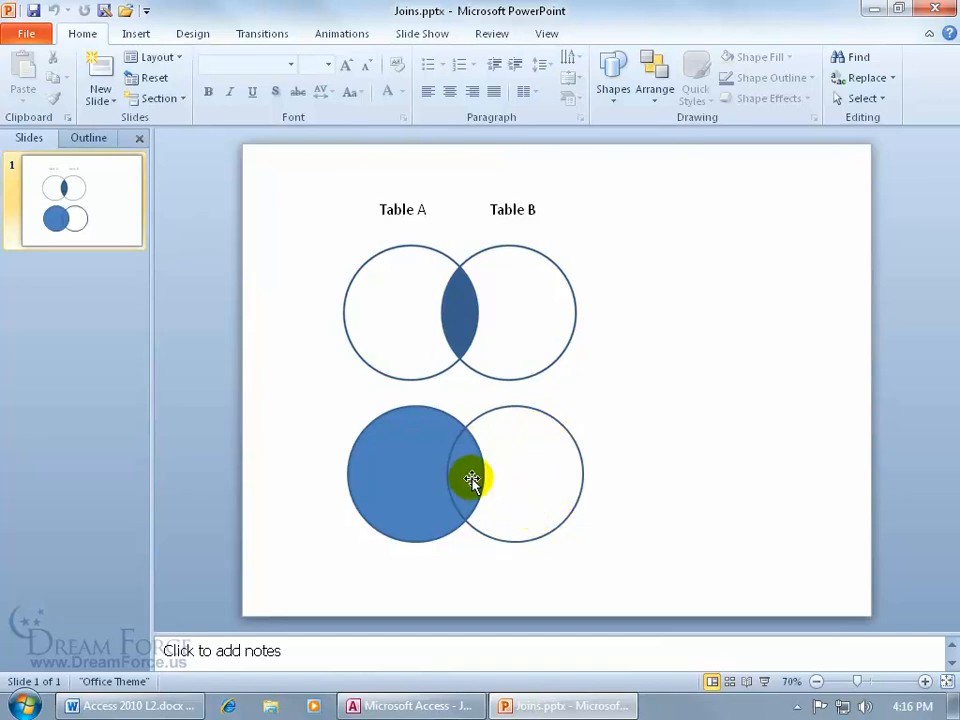
- Back in Access, keep join option 1, equal rows only, and confirm Join Properties
click(440, 704)
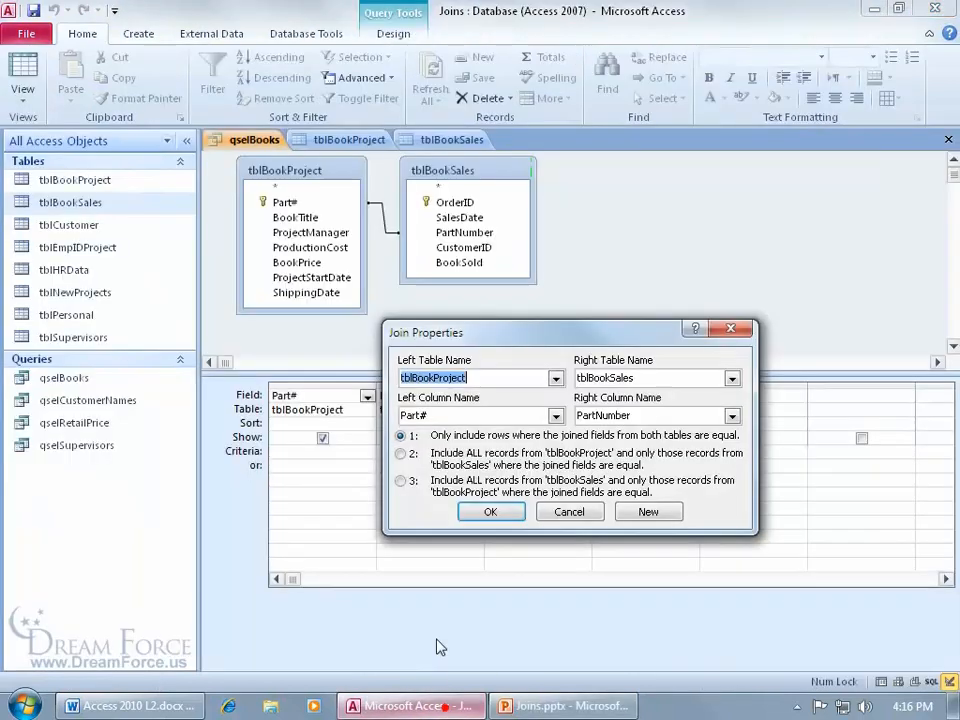
click(403, 453)
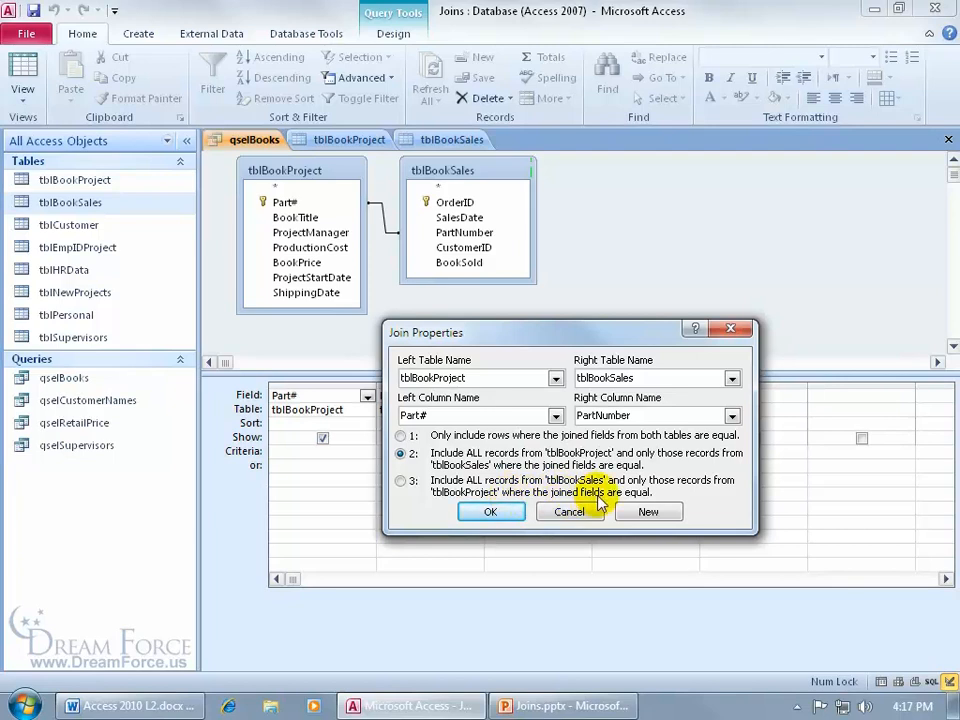
click(400, 436)
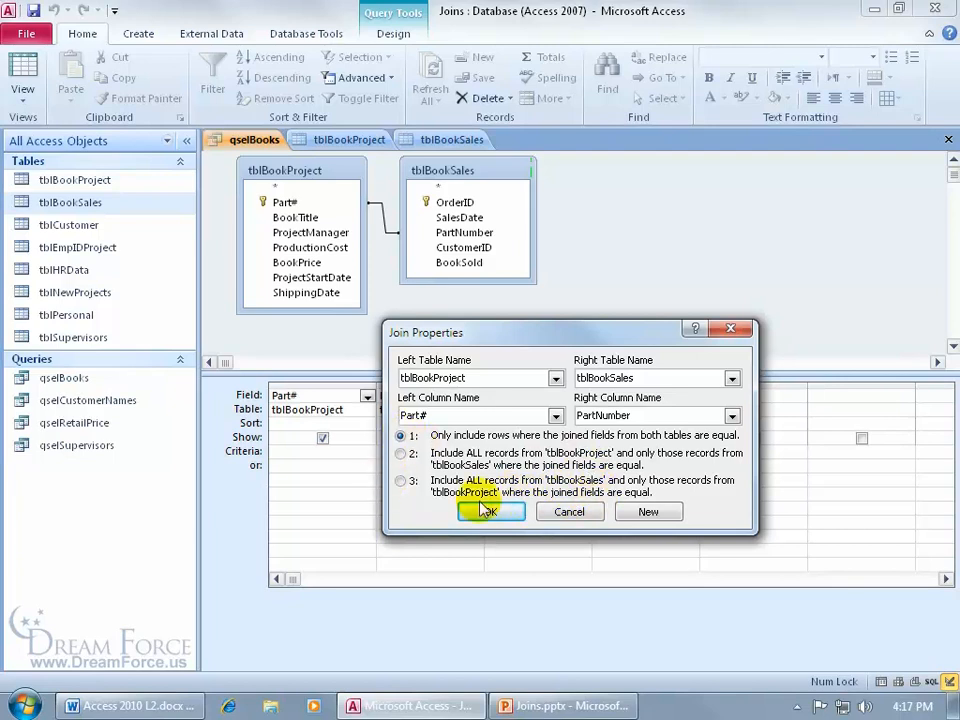
click(488, 511)
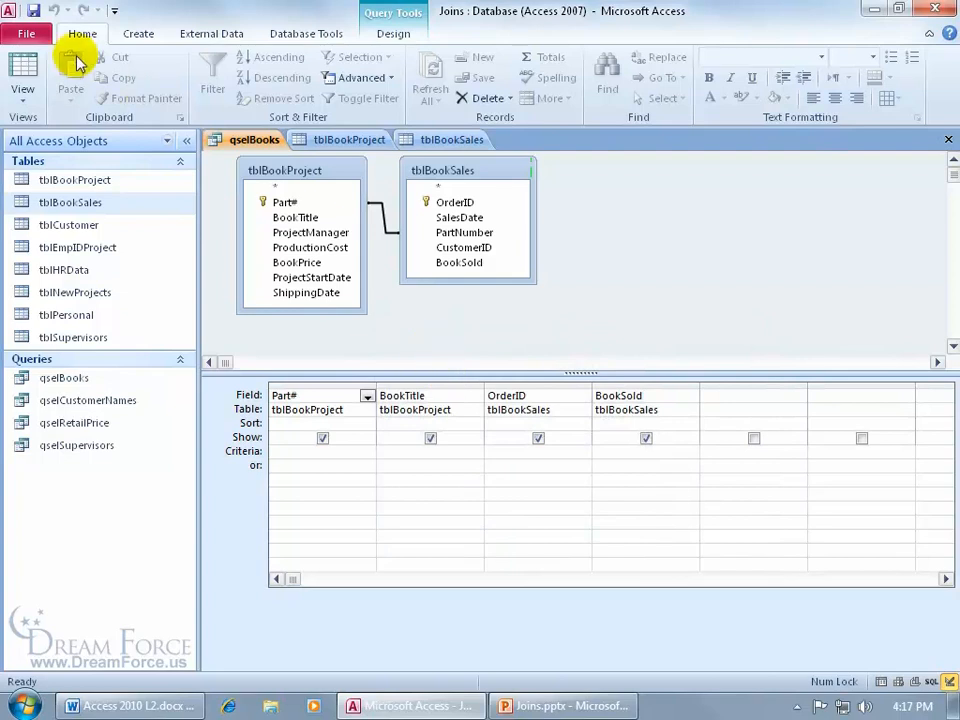
- Close the locked tblBookProject and tblBookSales tables, view qselBooks' 82 results, then return to design
click(22, 72)
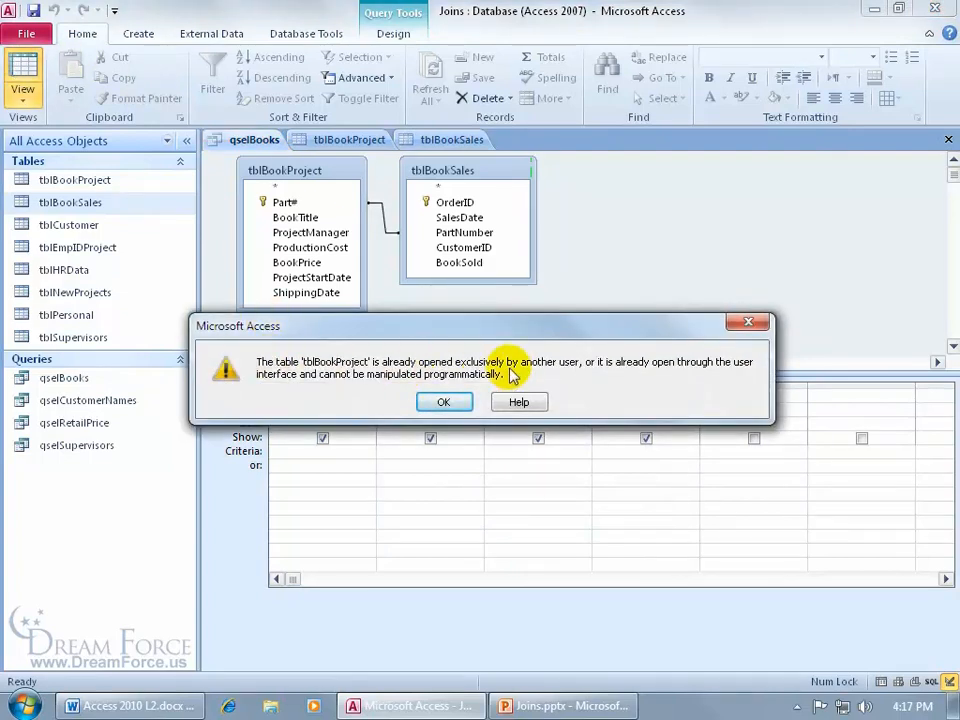
click(460, 400)
right_click(355, 141)
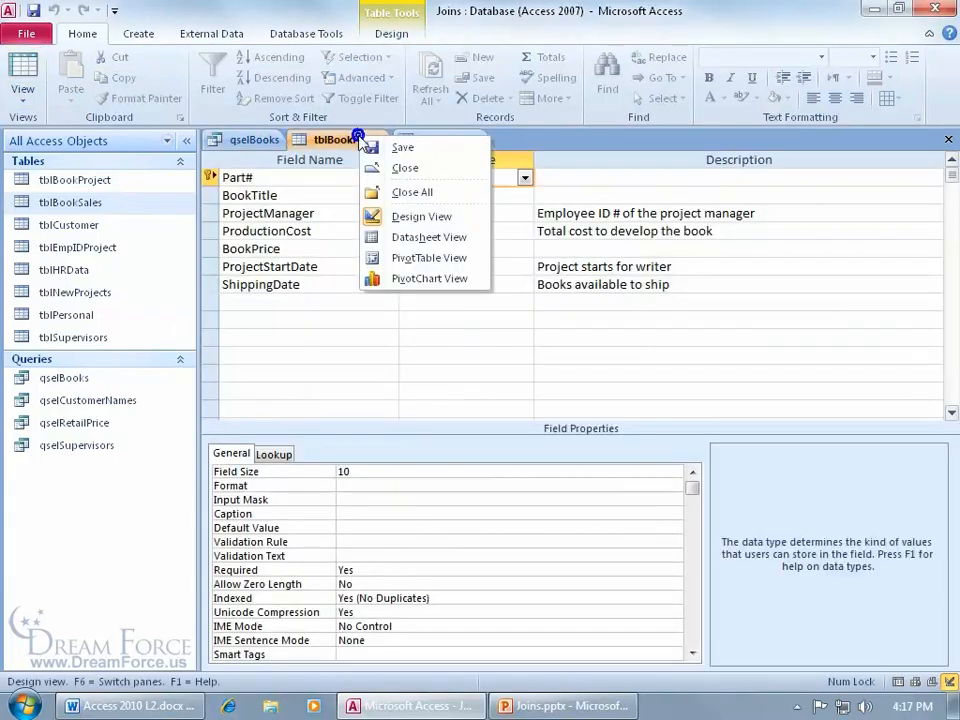
click(403, 168)
right_click(347, 139)
click(388, 171)
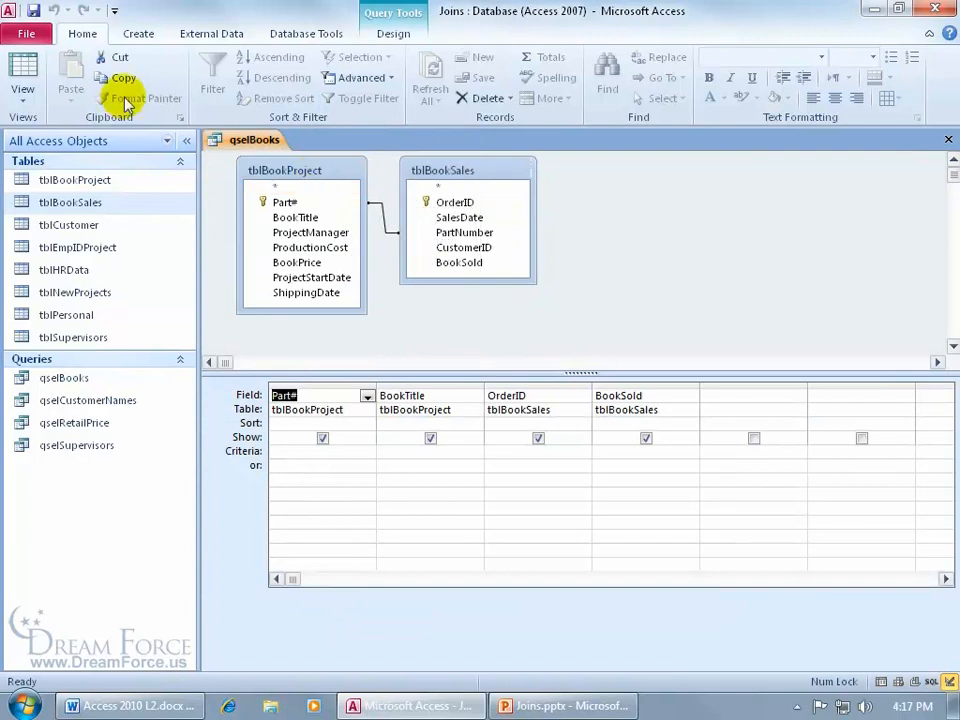
click(22, 75)
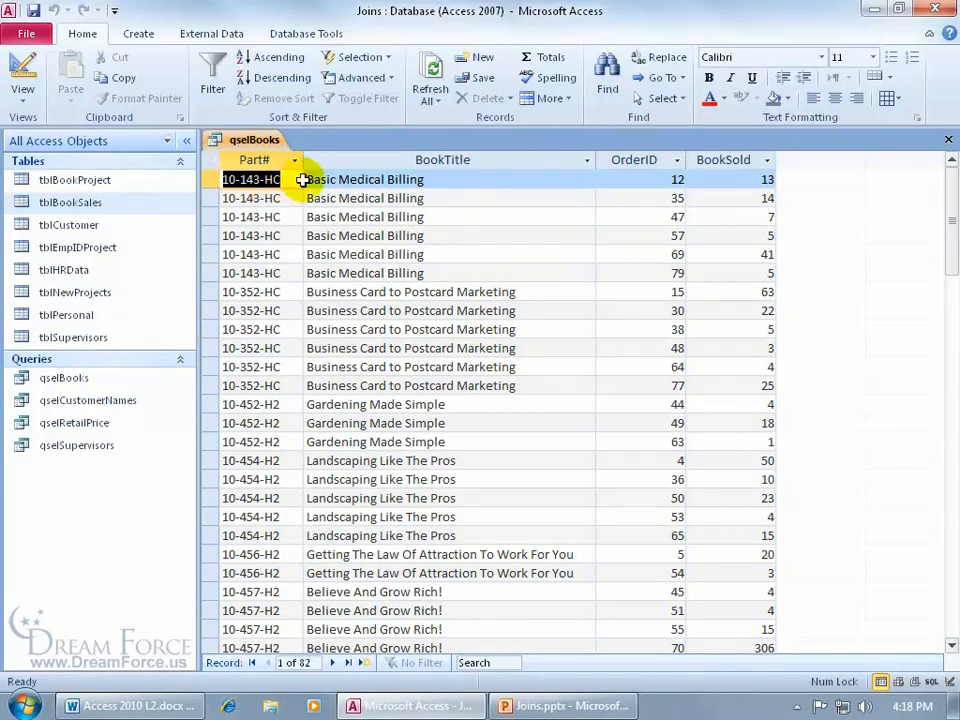
click(20, 66)
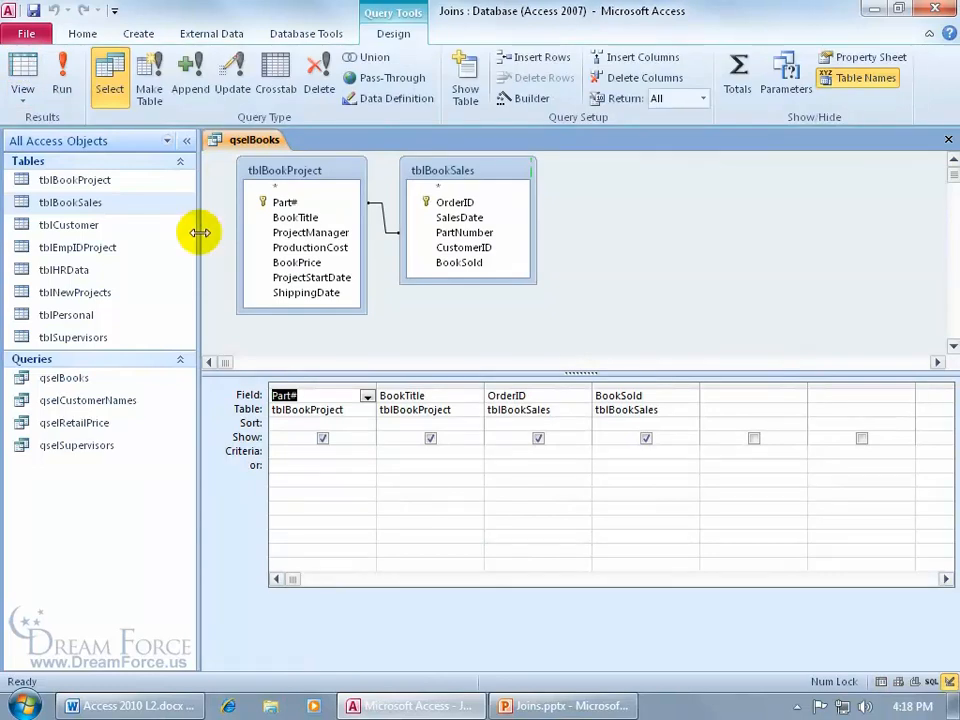
- Set the join to include all tblBookProject records, run it for 88 records, and return to design
right_click(381, 215)
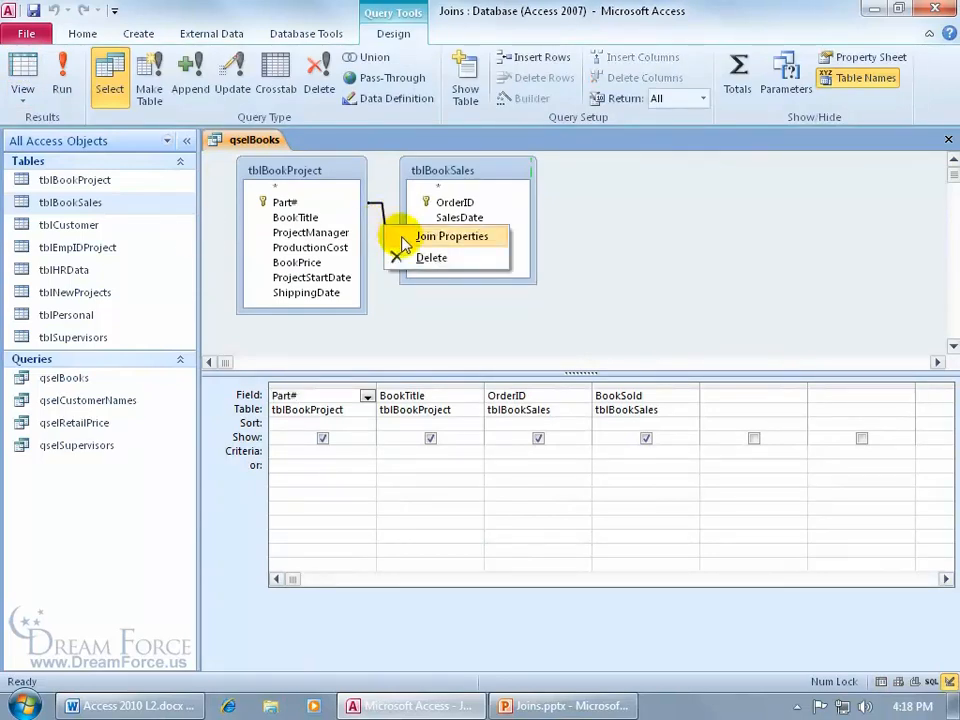
click(400, 237)
click(310, 289)
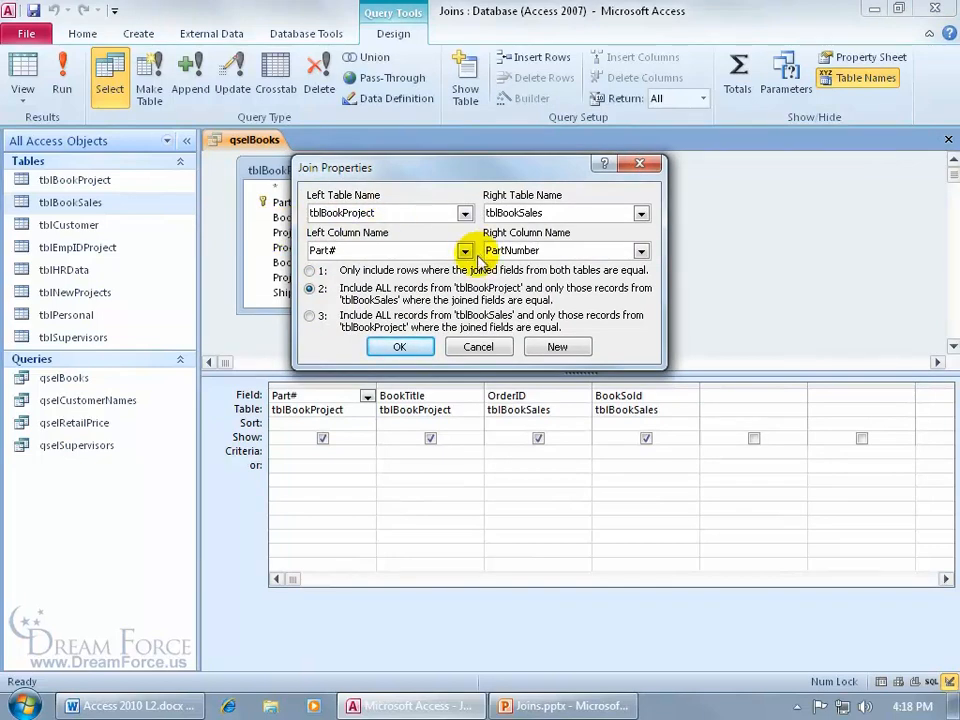
click(413, 348)
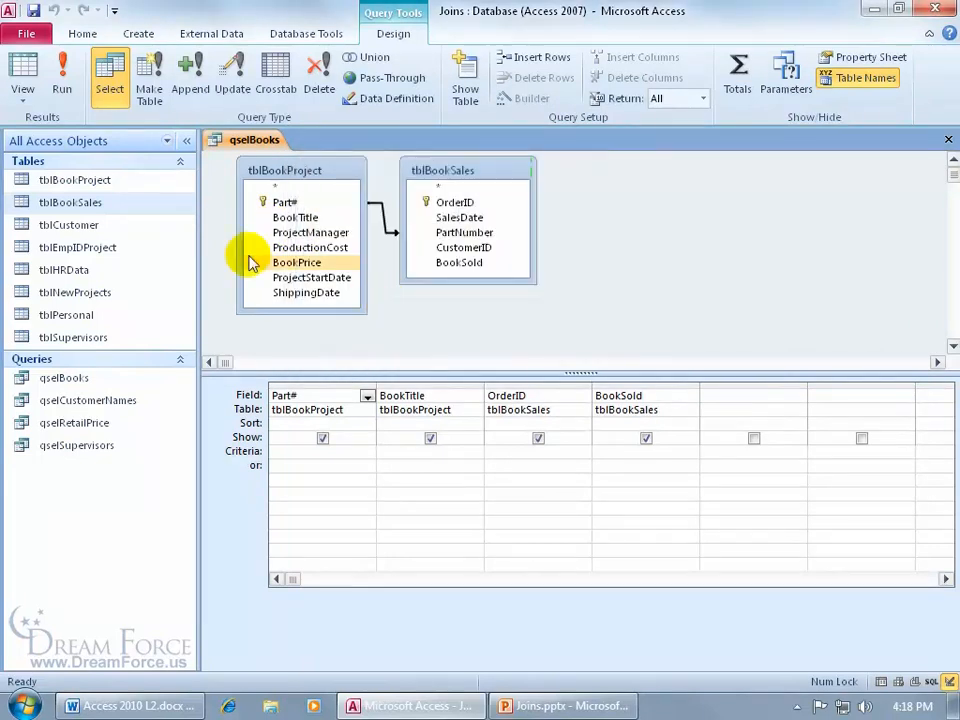
click(63, 80)
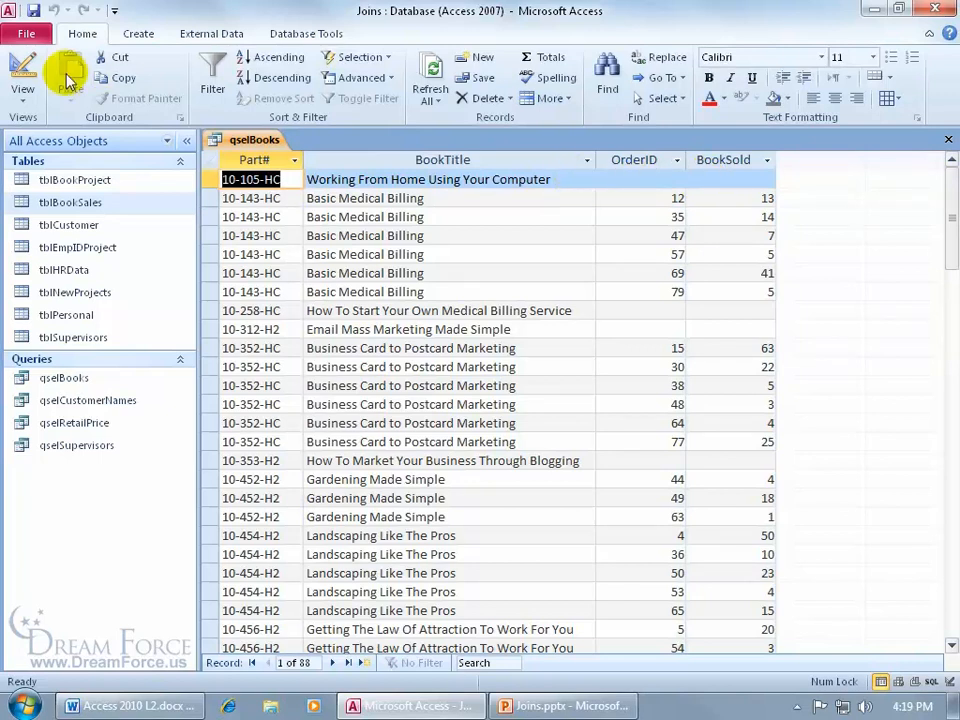
click(22, 66)
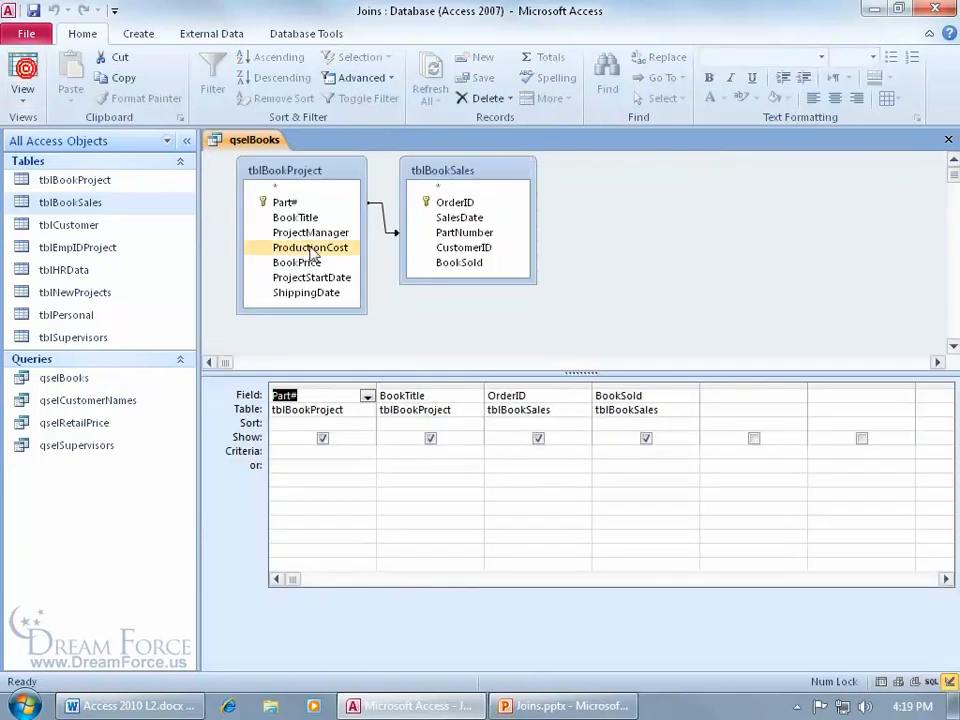
- Set the join to include all tblBookSales records, run it for 82 records, and close qselBooks
right_click(384, 222)
click(397, 240)
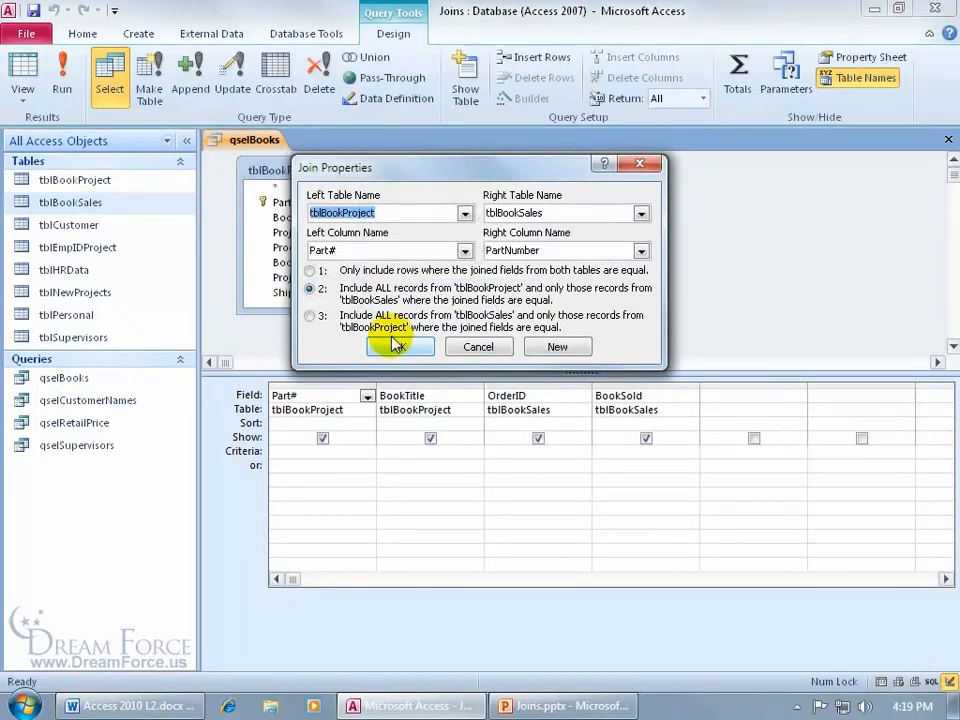
click(310, 315)
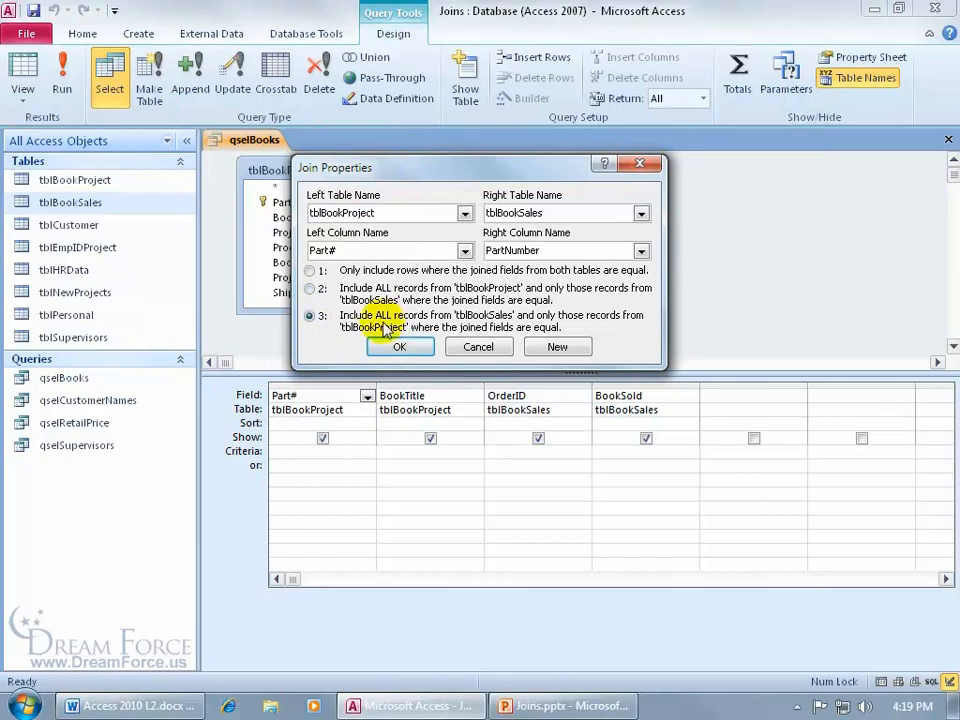
click(400, 346)
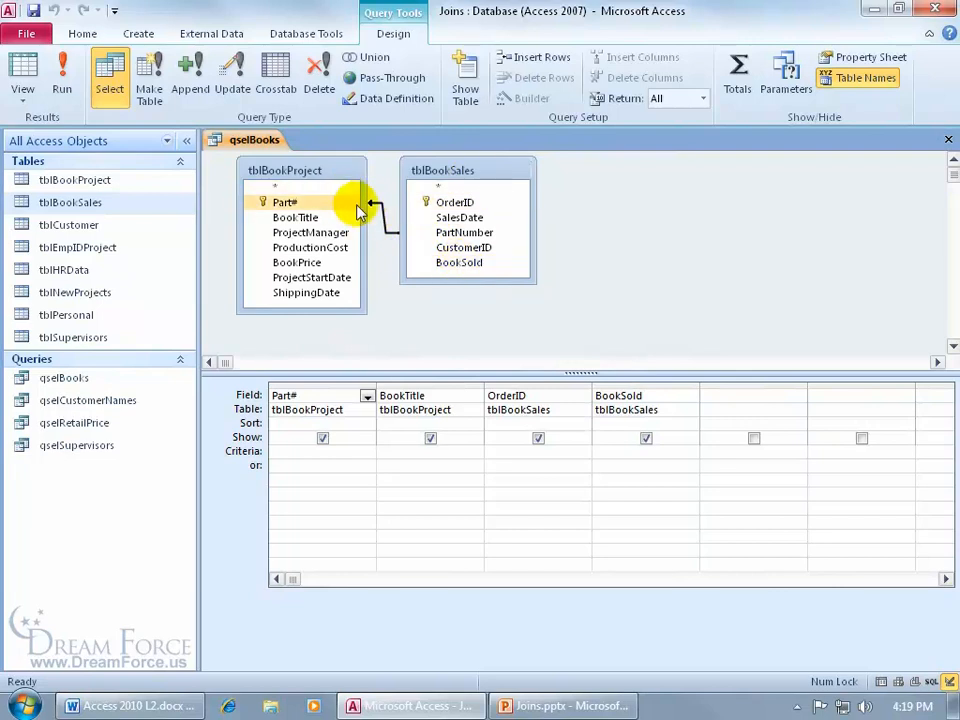
click(62, 70)
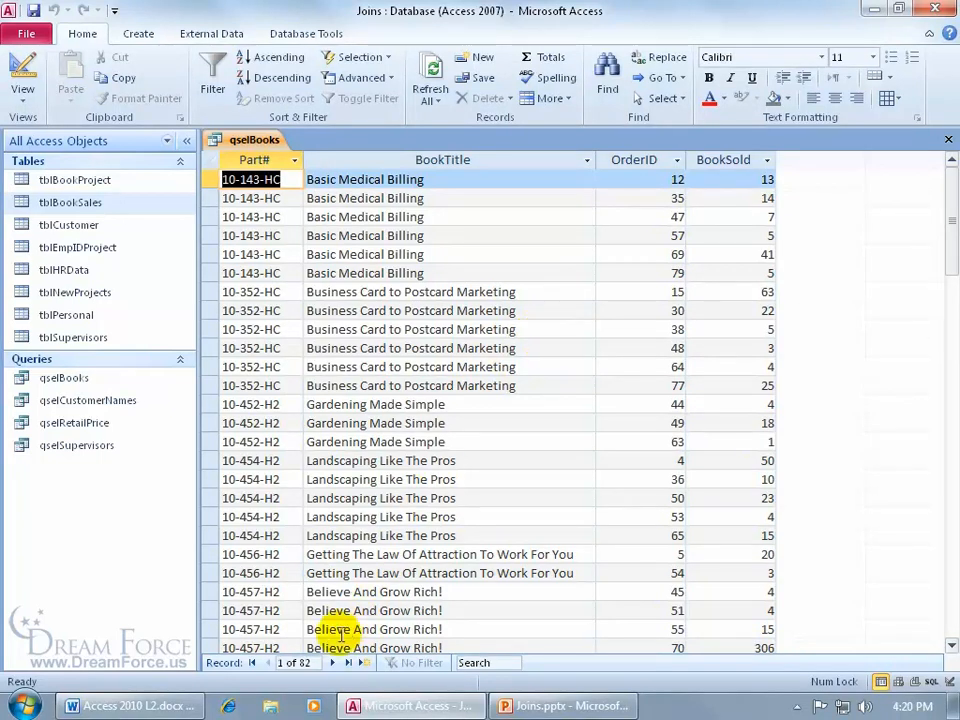
click(22, 64)
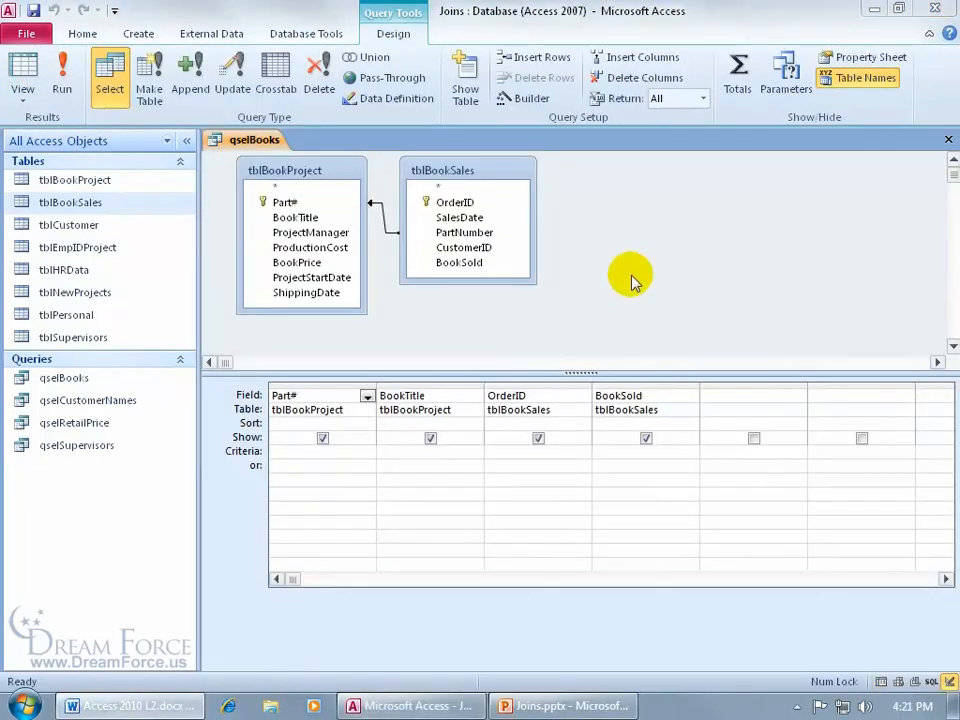
click(947, 139)
- Discard qselBooks changes and open qselCustomerNames in Design View after dismissing its error
click(474, 402)
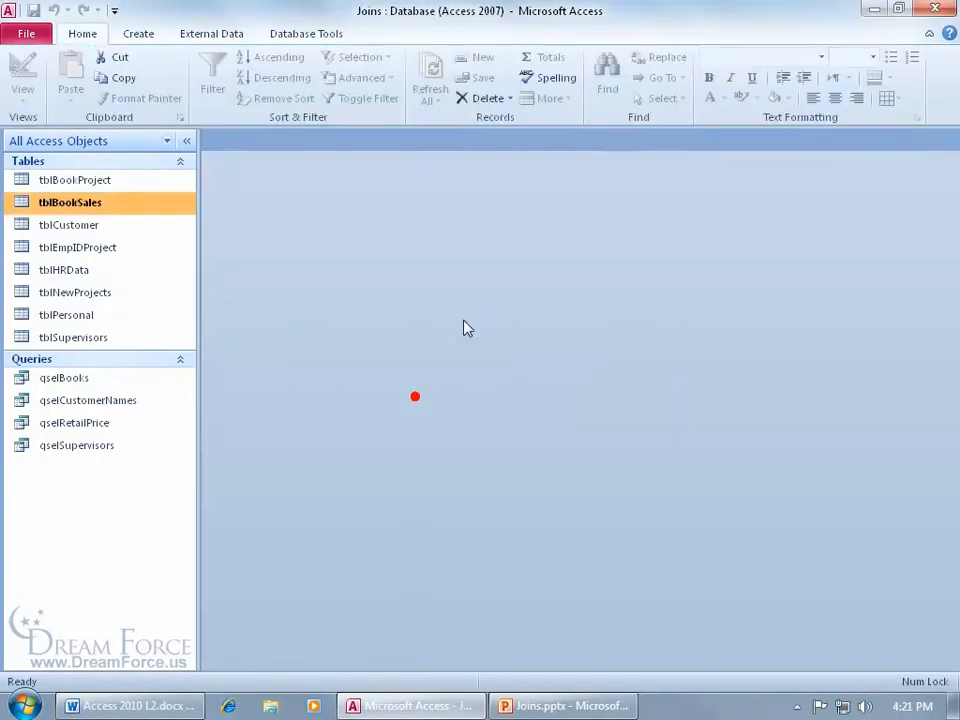
double_click(111, 401)
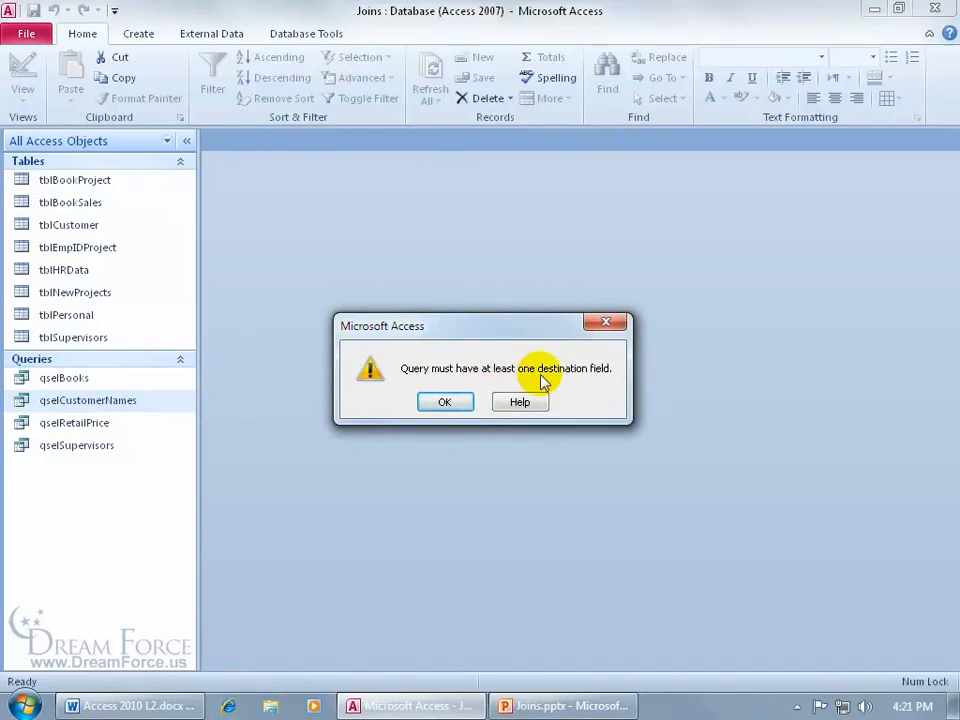
click(444, 402)
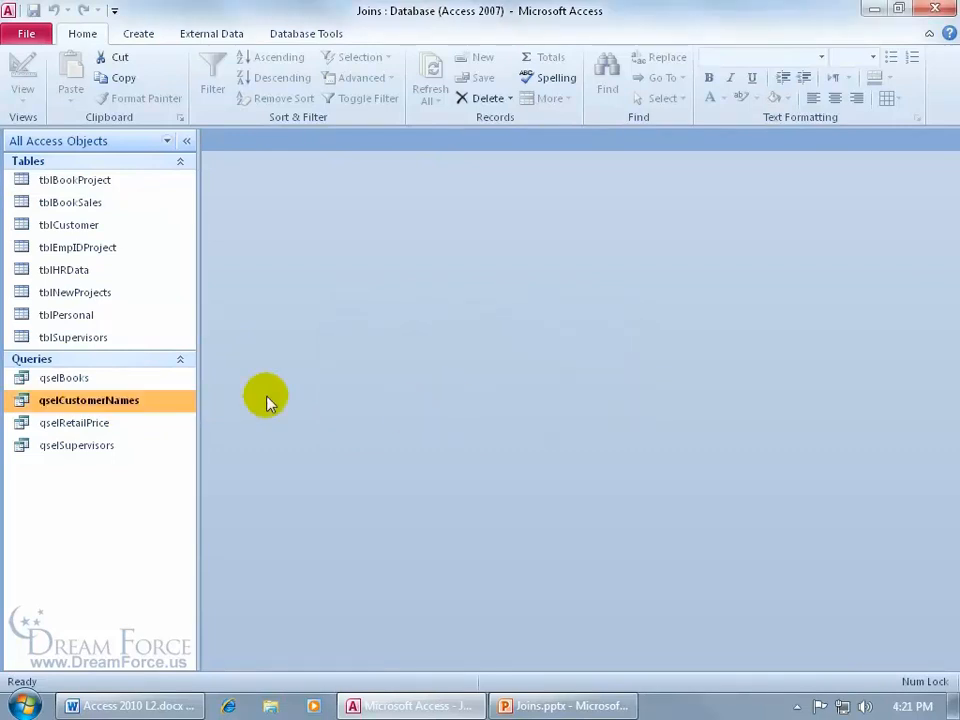
right_click(115, 403)
click(148, 432)
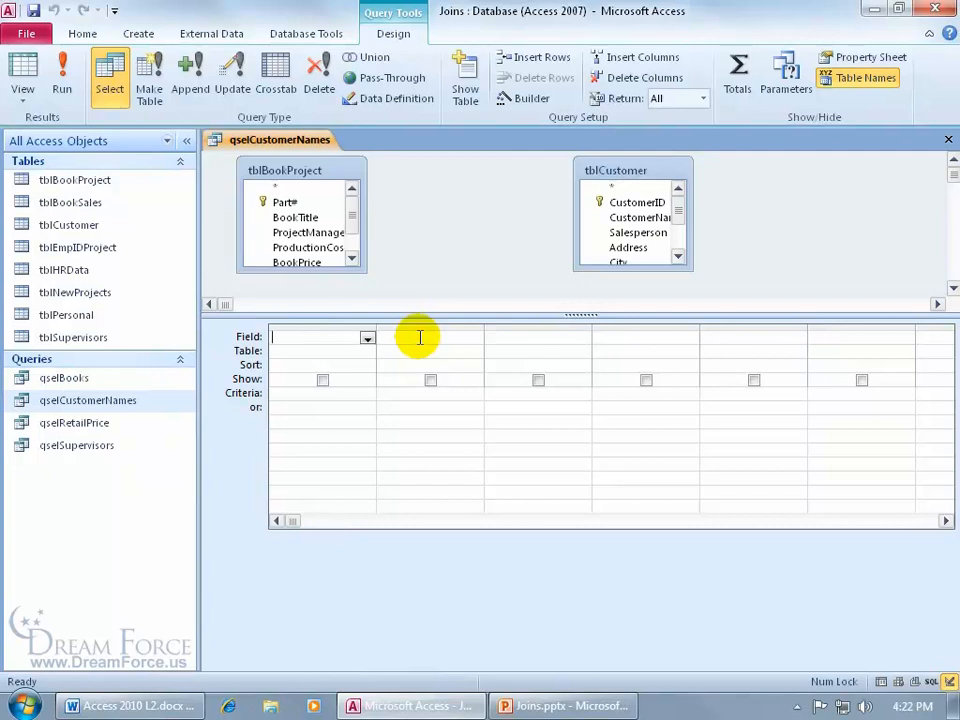
- Enlarge the table pane and field lists, then add tblBookSales between tblBookProject and tblCustomer
drag(429, 315, 431, 433)
drag(317, 272, 322, 322)
drag(615, 269, 615, 351)
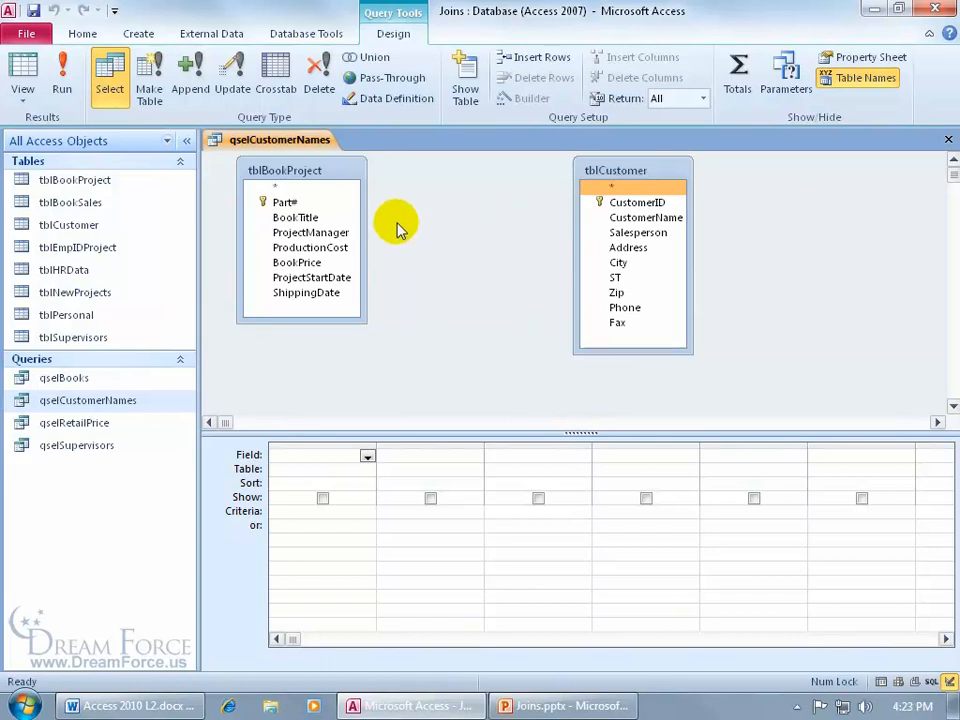
right_click(449, 216)
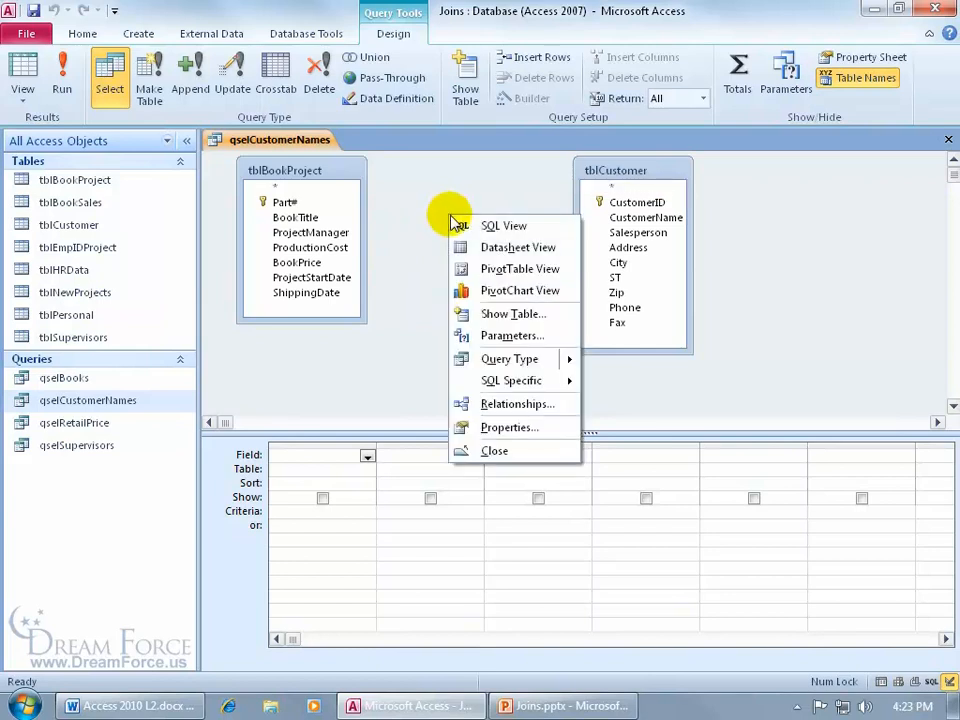
click(485, 314)
double_click(394, 480)
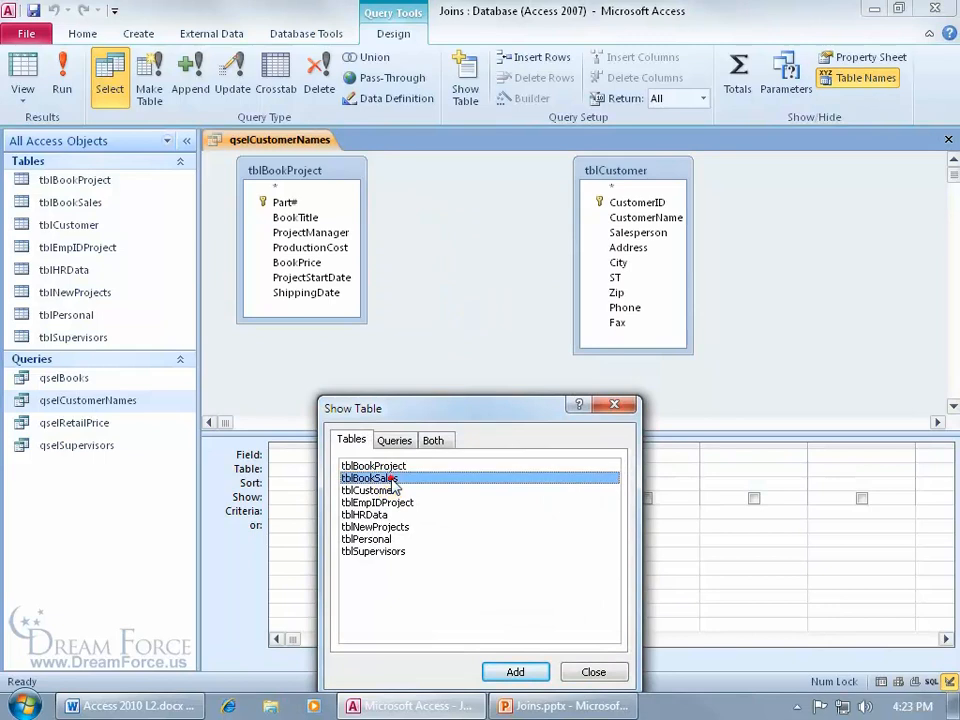
click(614, 406)
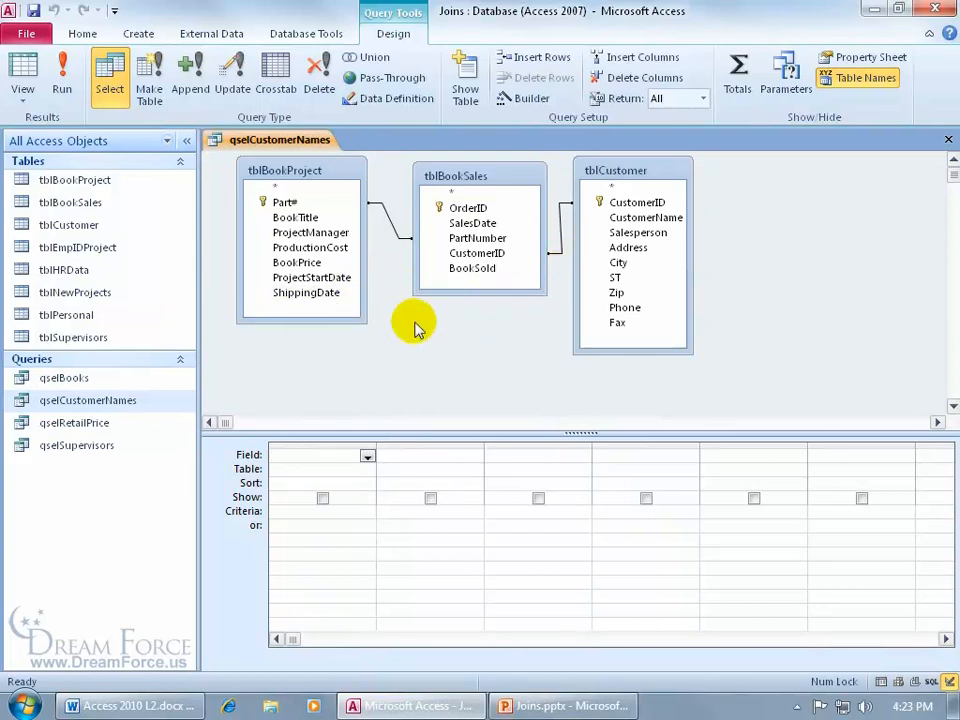
click(478, 240)
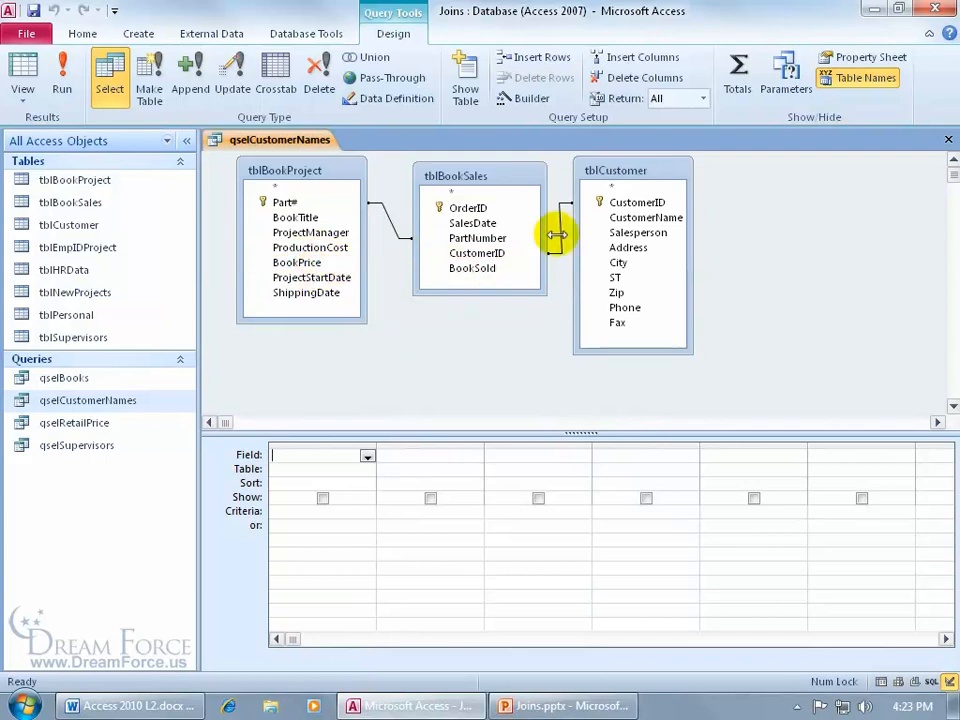
click(617, 264)
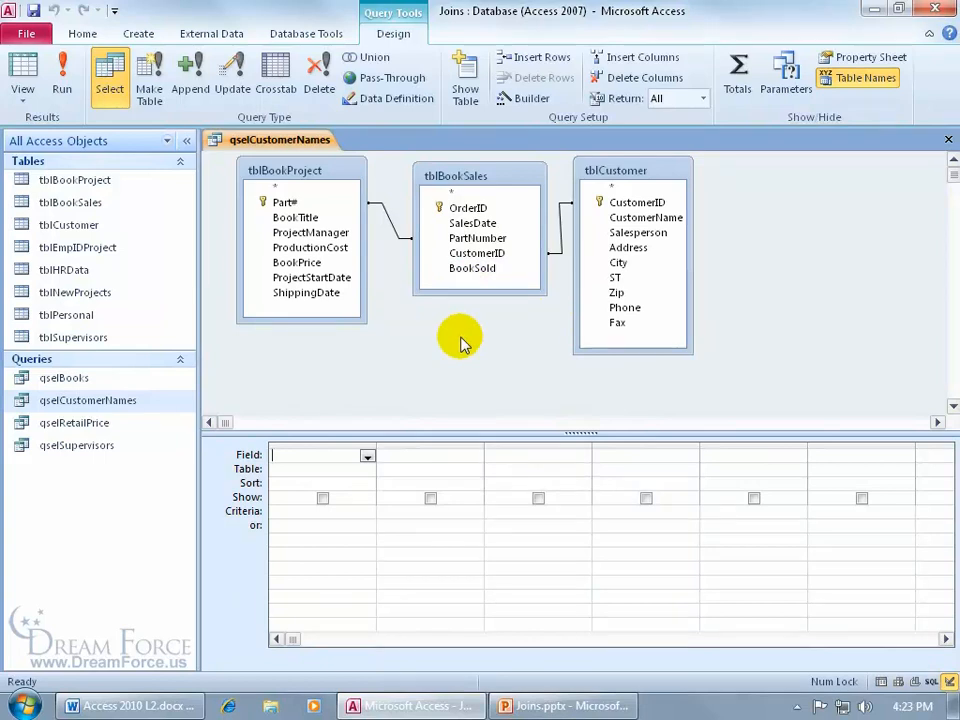
- Add BookTitle and CustomerName to the grid and run the qselCustomerNames query
double_click(296, 218)
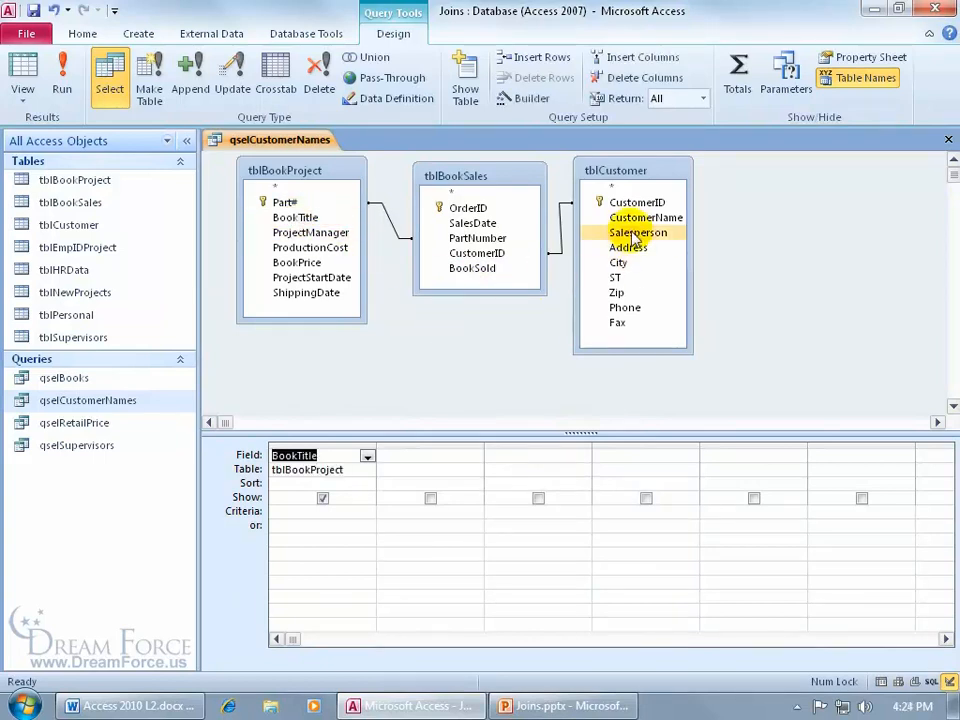
double_click(630, 217)
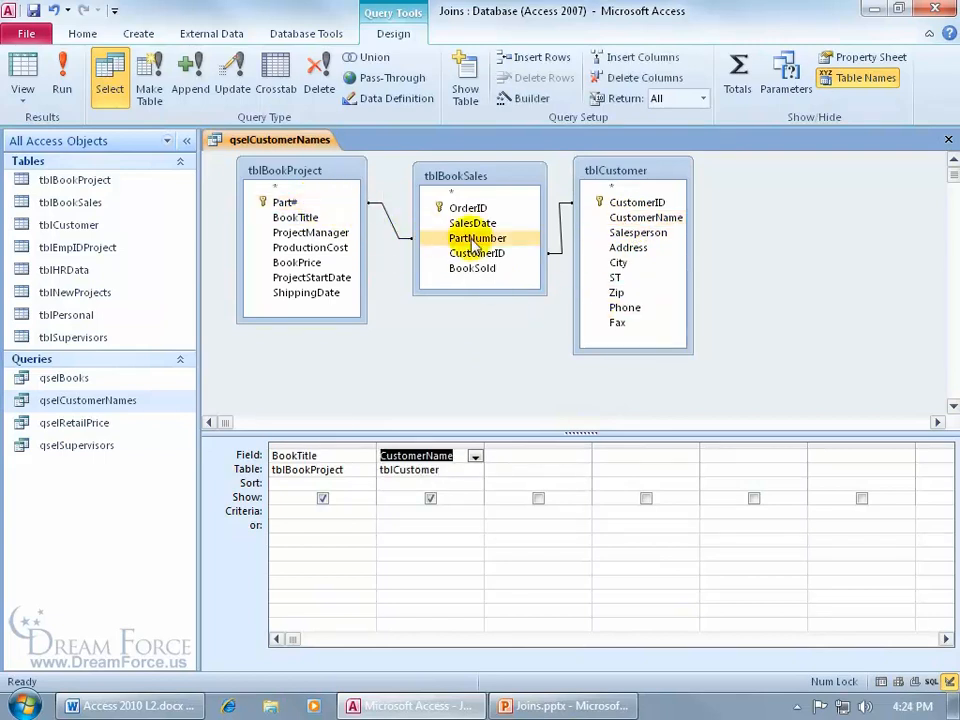
click(598, 201)
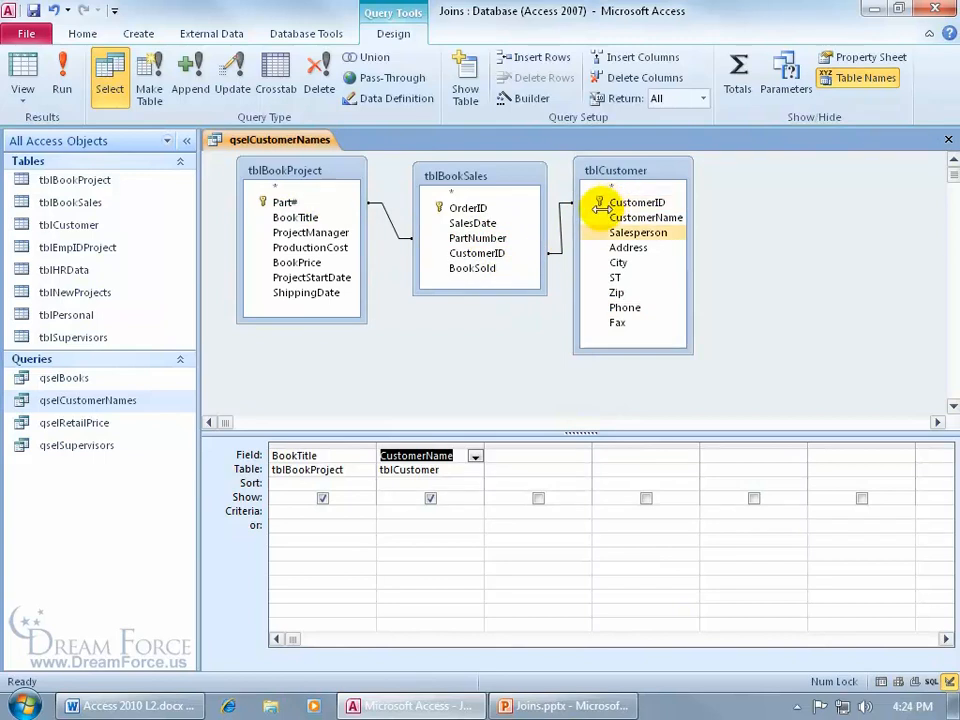
click(62, 72)
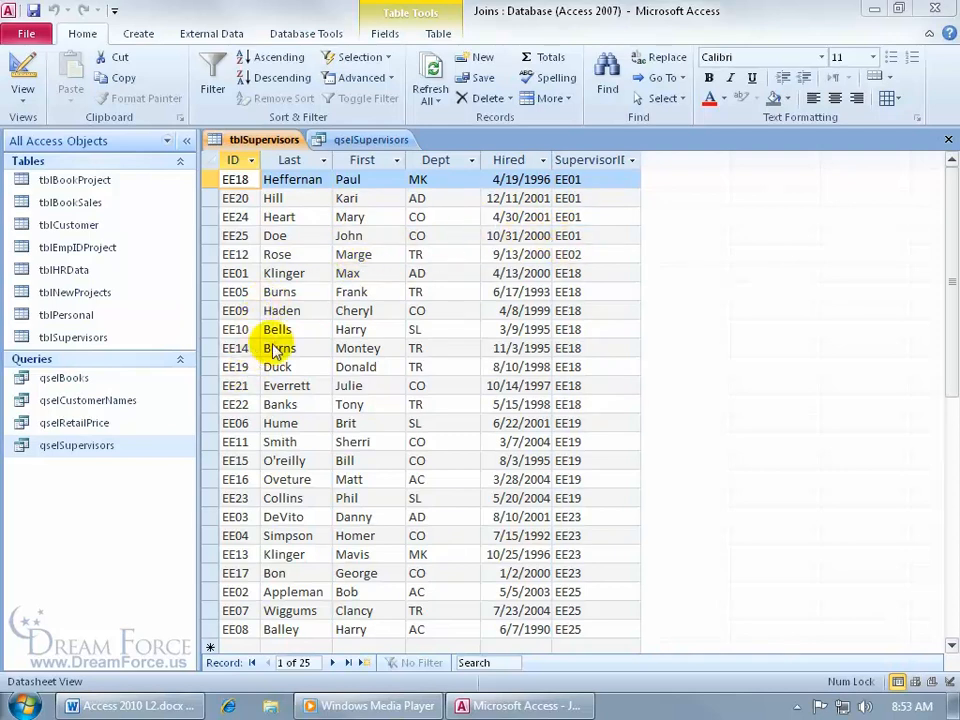
- Show qselSupervisors in design with tblSupervisors' ID field, then display the Query Tools Design ribbon
click(376, 140)
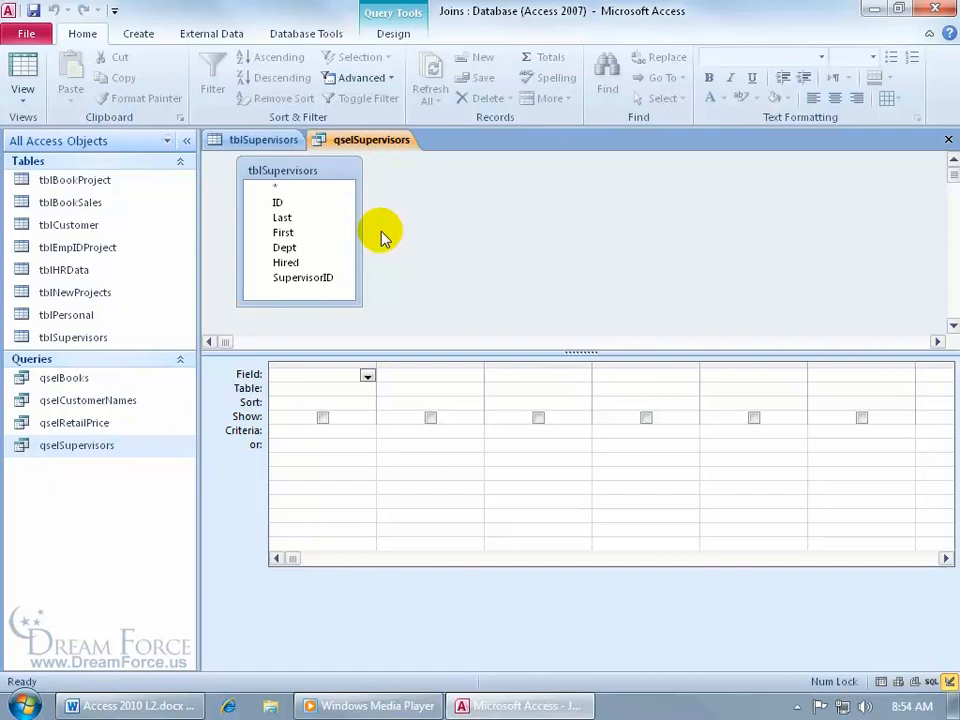
click(326, 204)
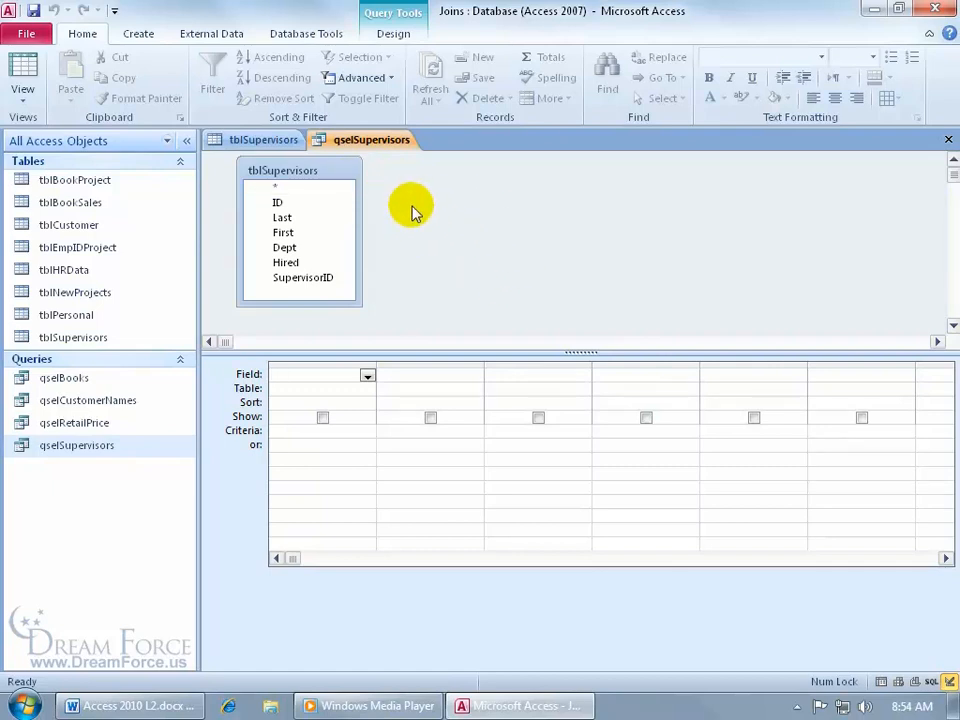
click(393, 34)
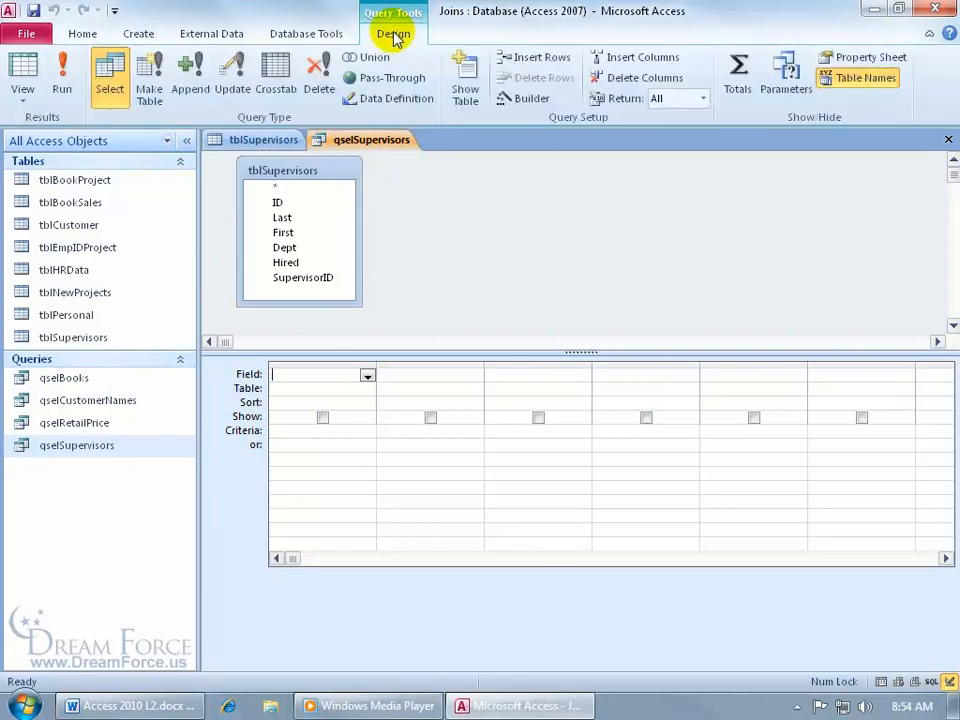
- Add a second copy of tblSupervisors (tblSupervisors_1) and lengthen its field list
click(470, 93)
key(Escape)
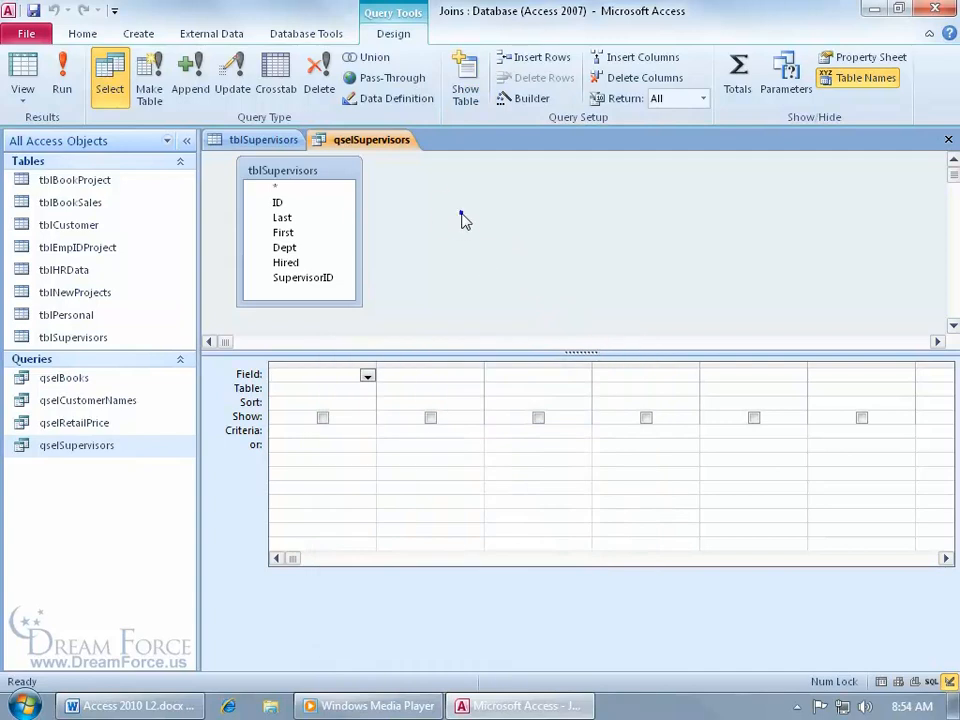
right_click(463, 220)
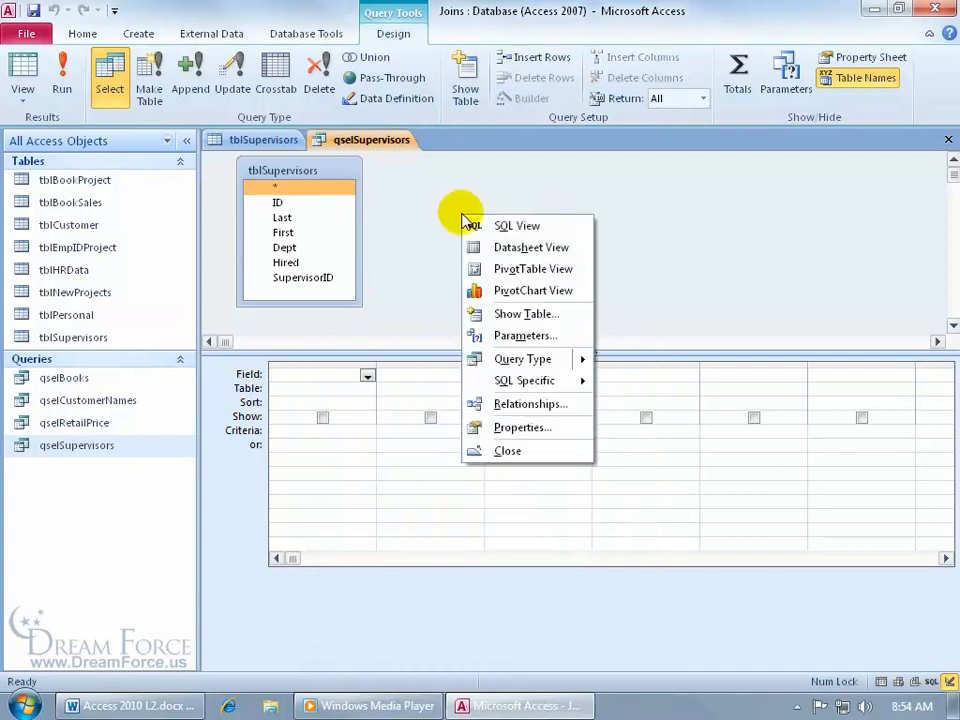
click(481, 314)
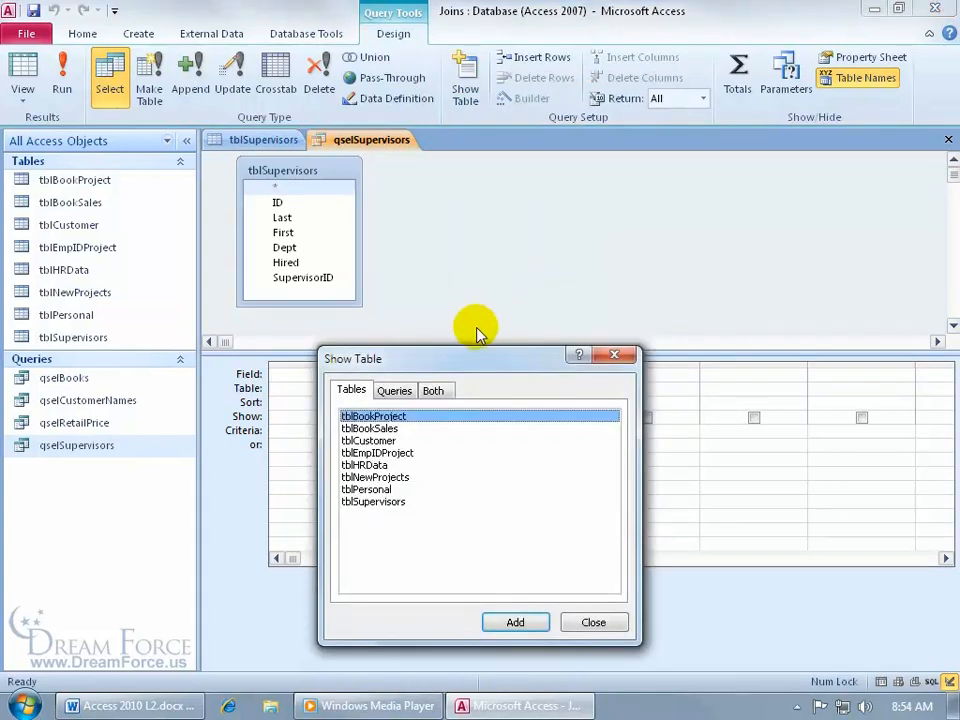
double_click(397, 503)
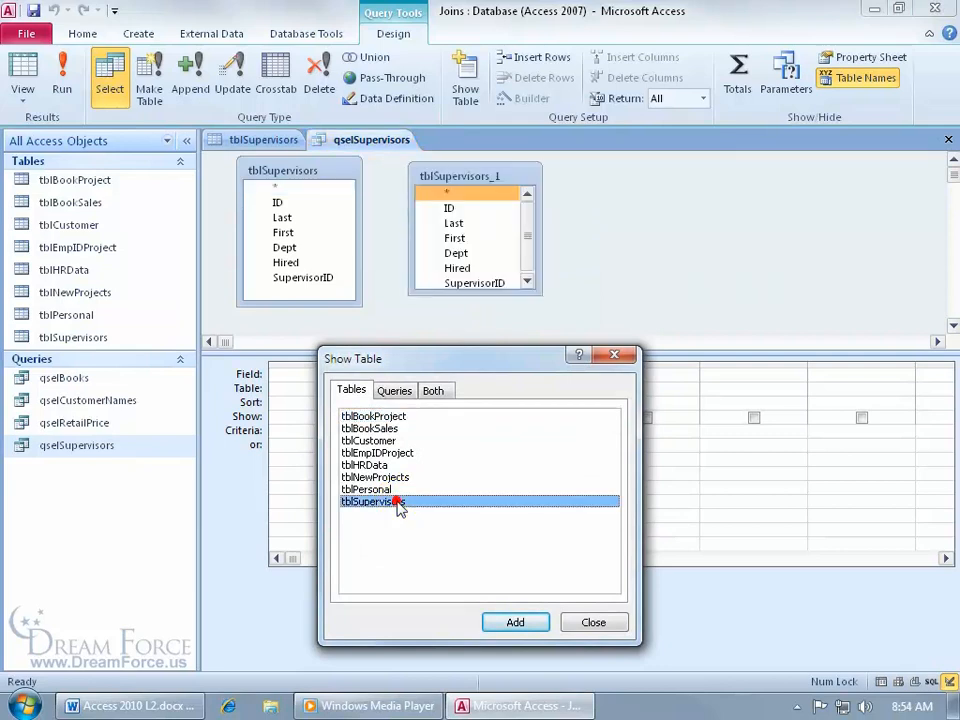
click(614, 354)
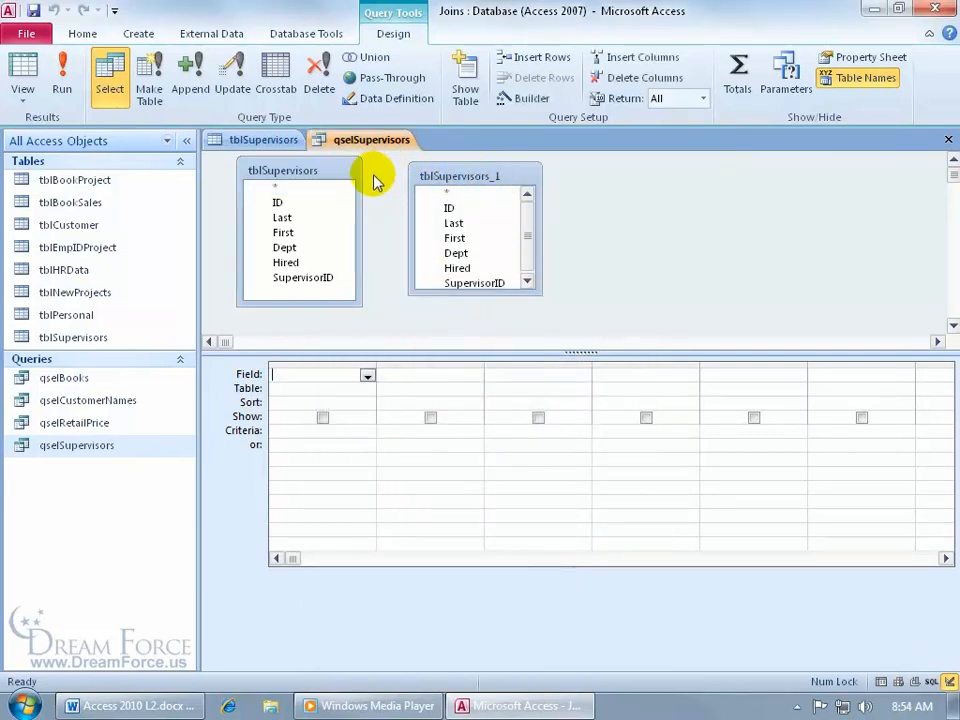
drag(457, 295, 457, 308)
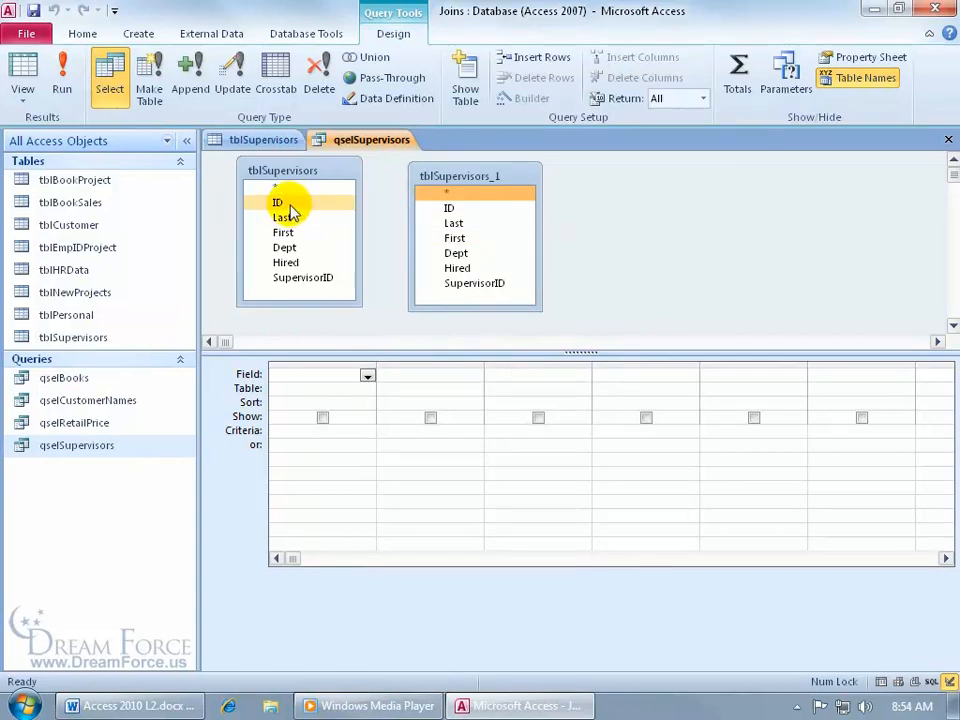
- Try joining tblSupervisors' SupervisorID to the ID field of tblSupervisors_1
click(324, 279)
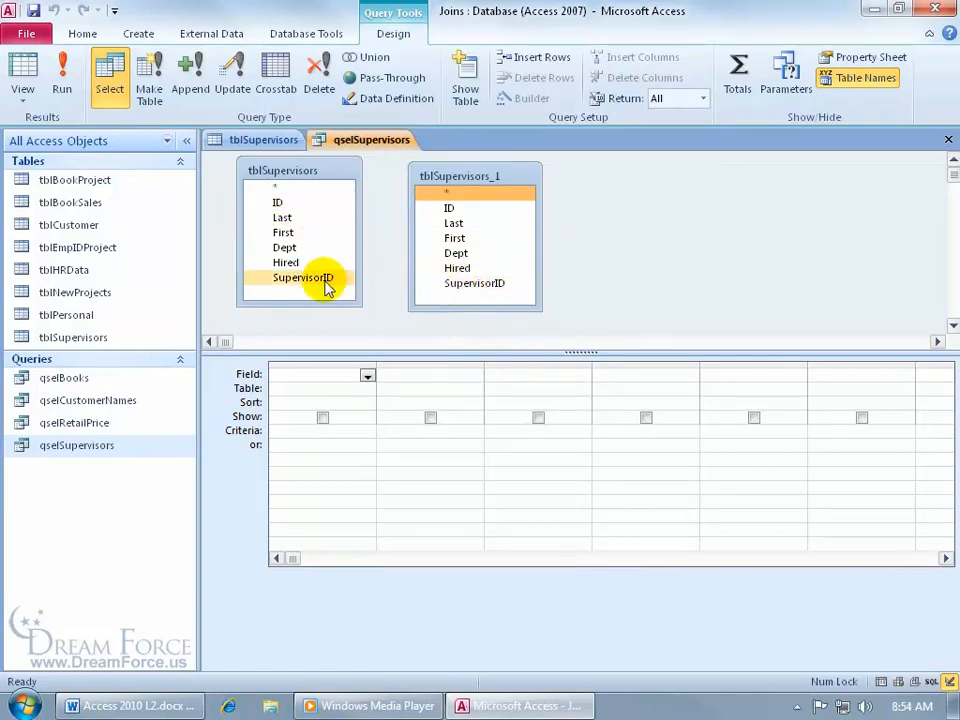
drag(324, 285, 461, 216)
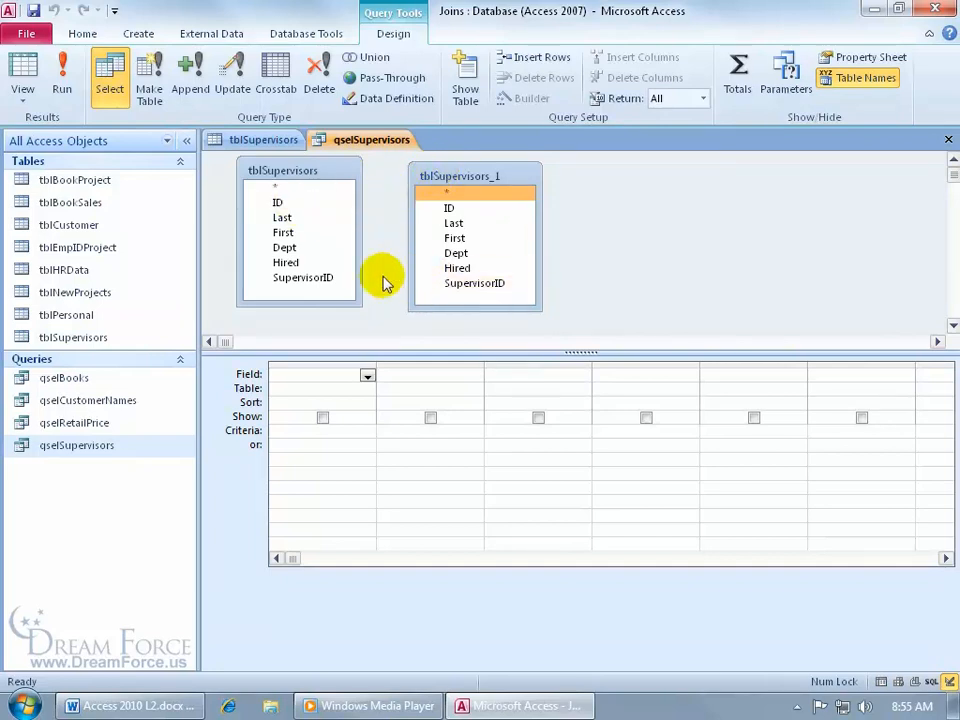
click(447, 210)
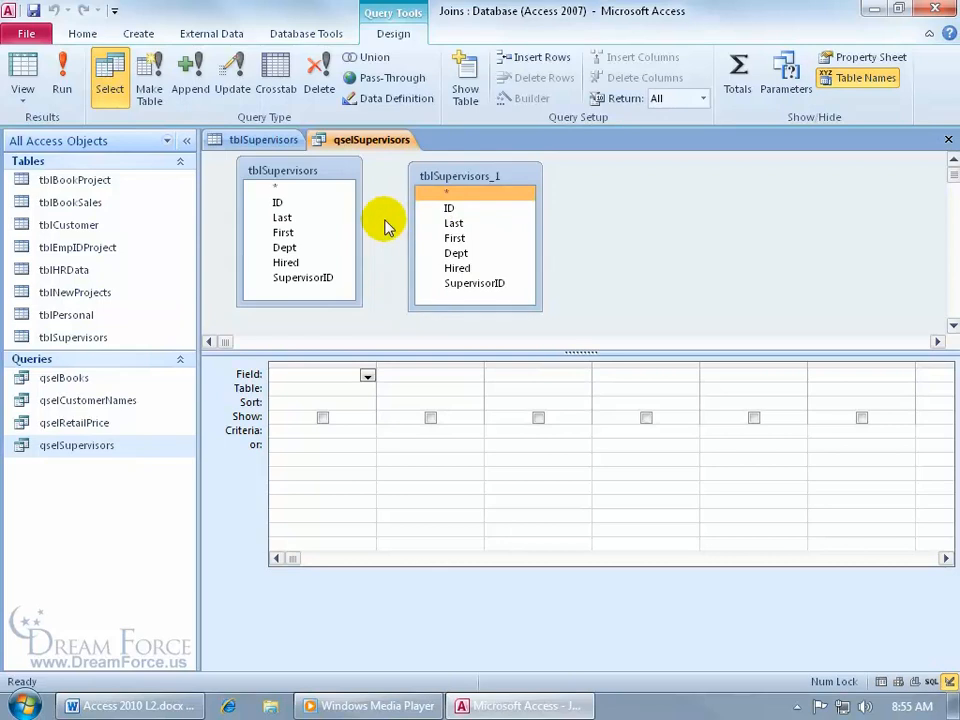
right_click(267, 147)
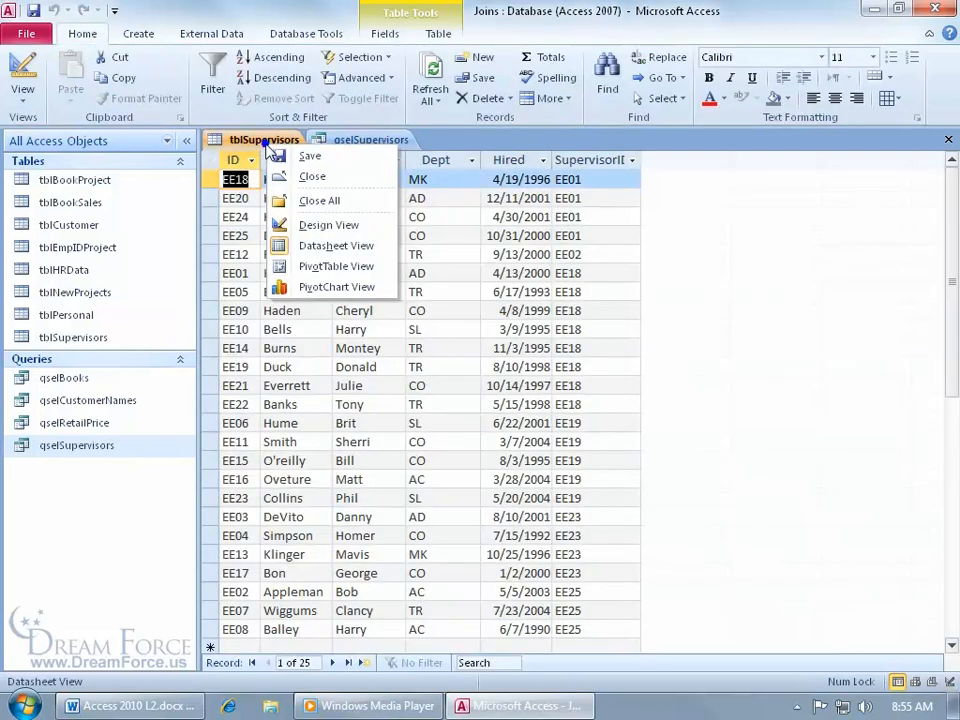
click(303, 226)
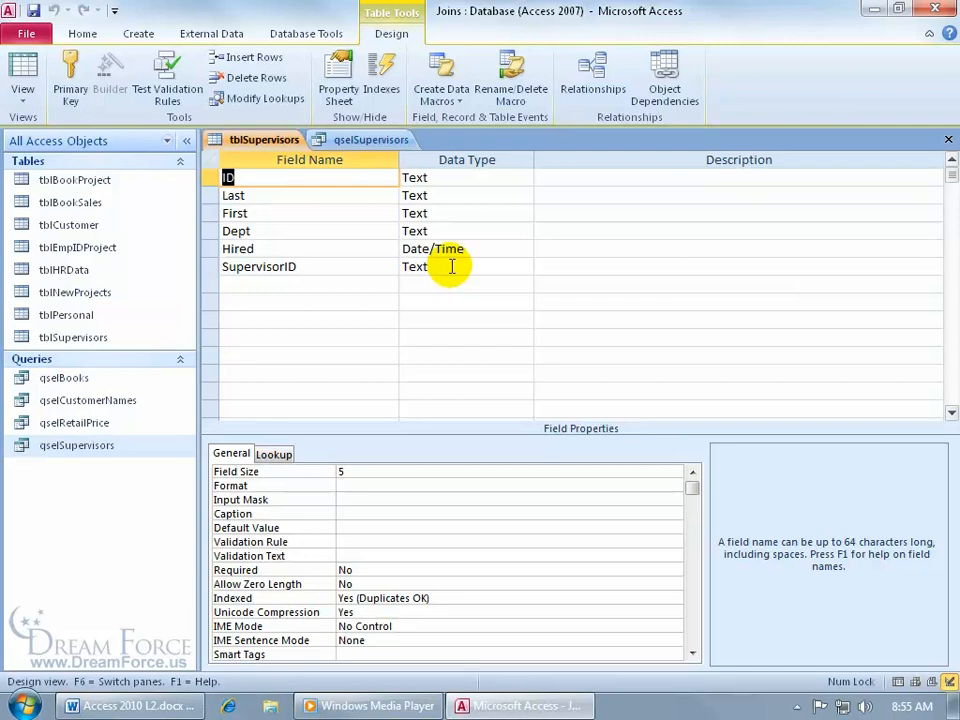
click(373, 141)
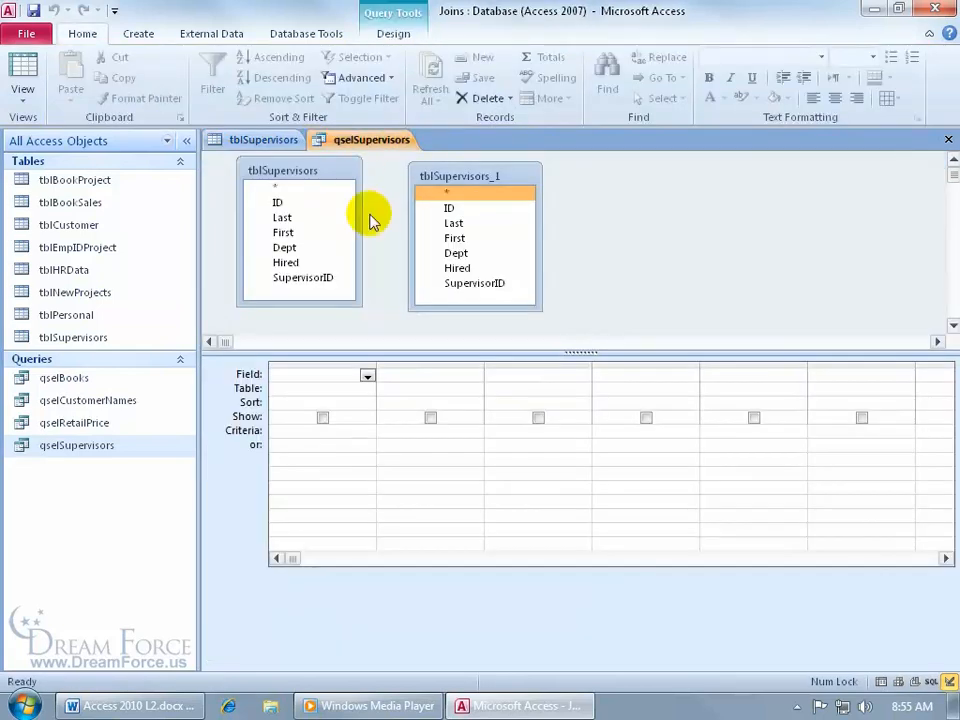
- Link tblSupervisors.SupervisorID to tblSupervisors_1.ID with a join line
click(339, 265)
click(314, 282)
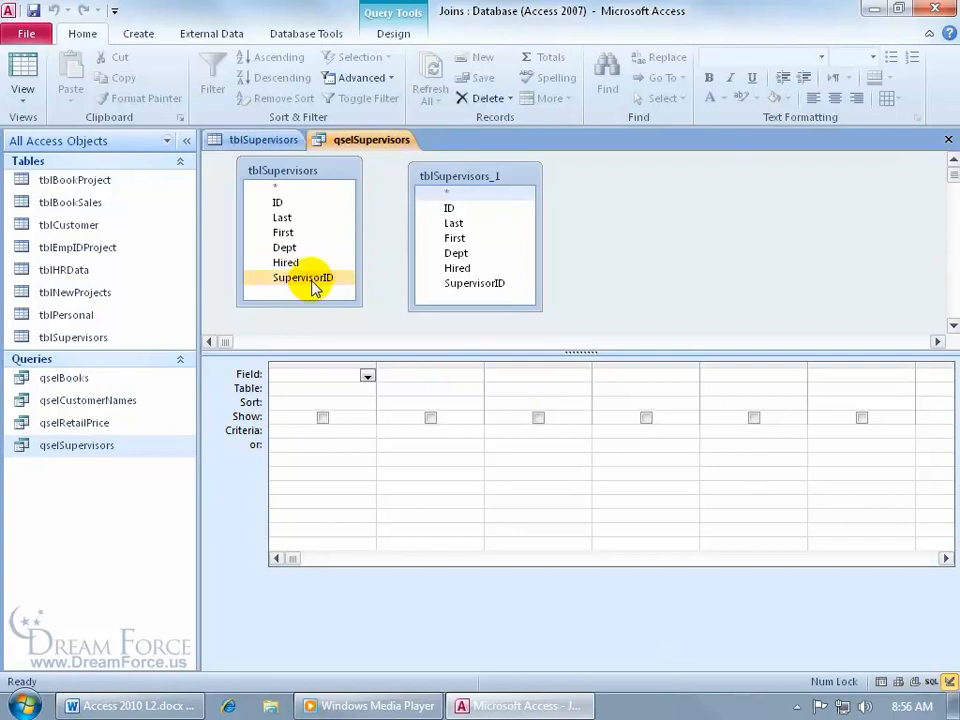
drag(314, 287, 450, 208)
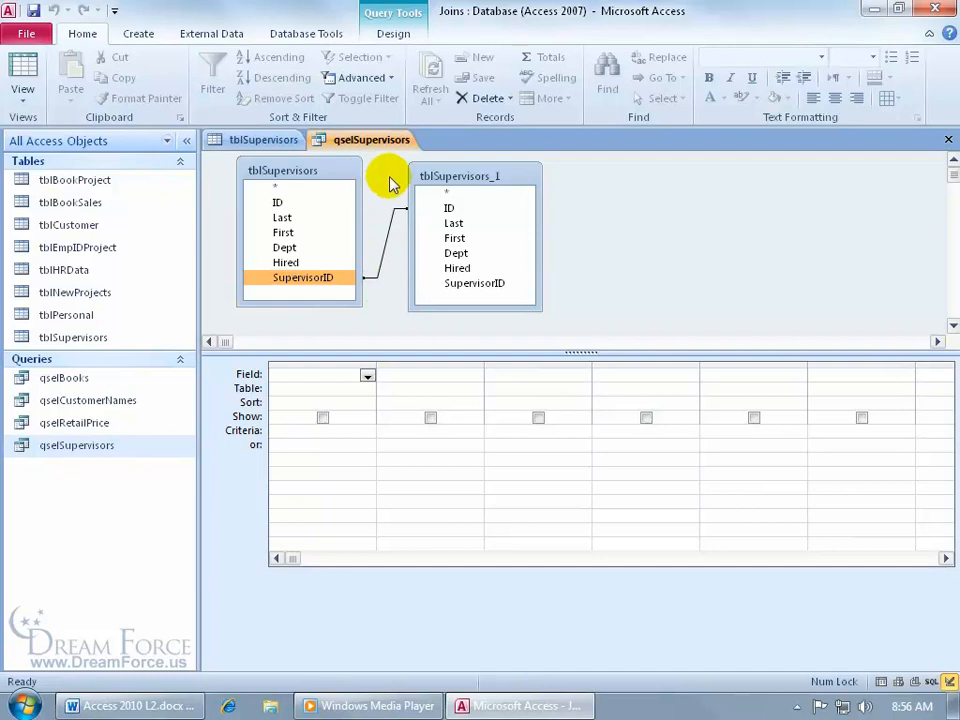
- Set the tblSupervisors field list's alias to Employees
right_click(300, 176)
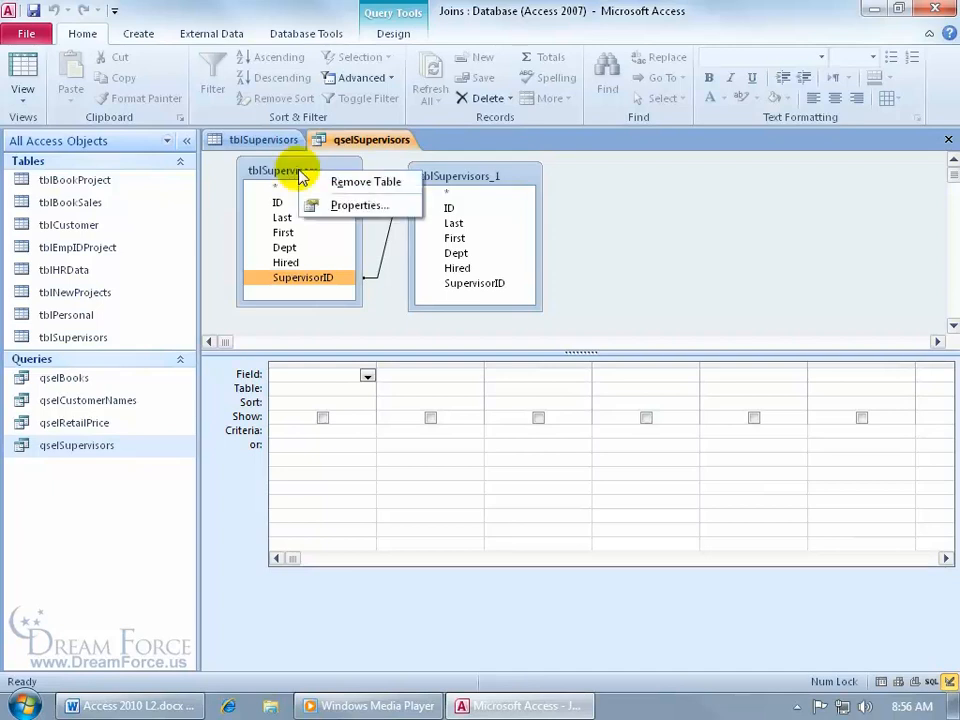
click(315, 205)
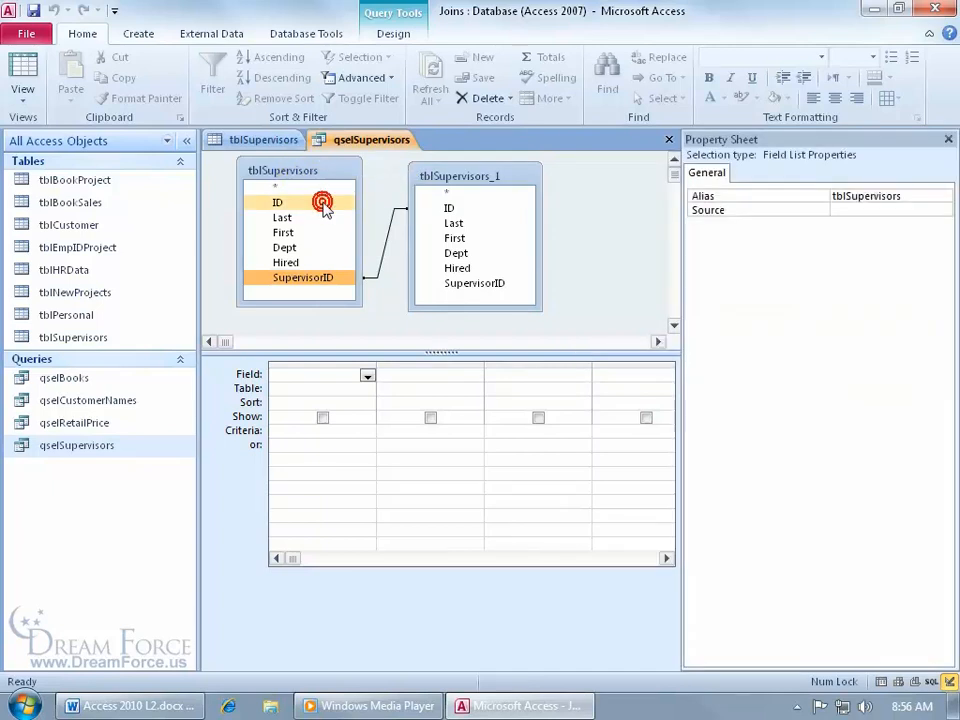
drag(905, 196, 815, 205)
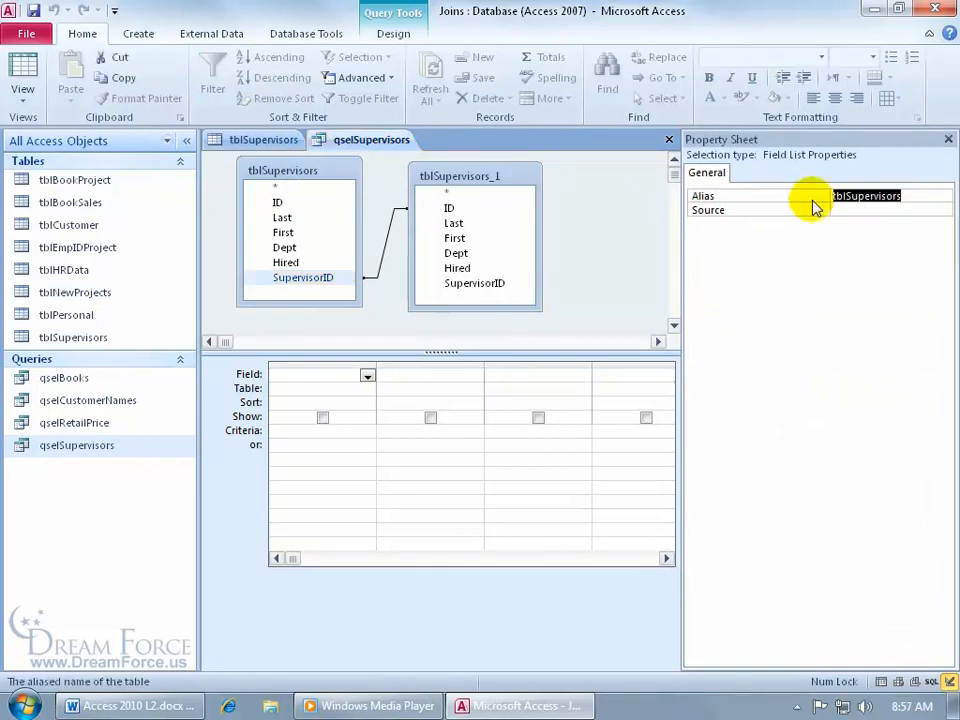
text(E)
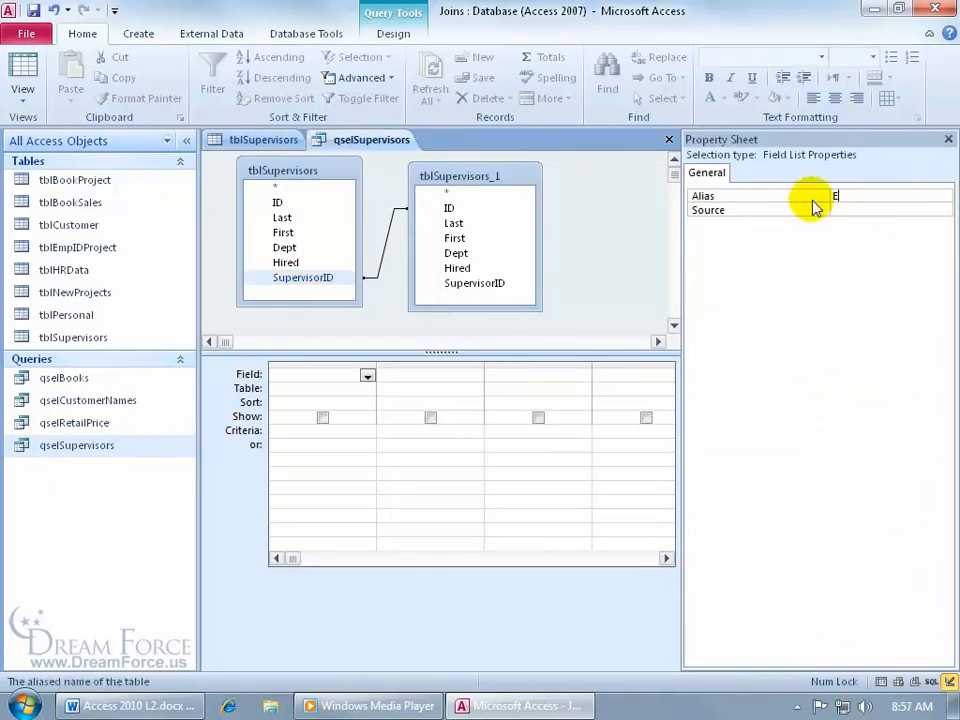
text(mployees)
key(Return)
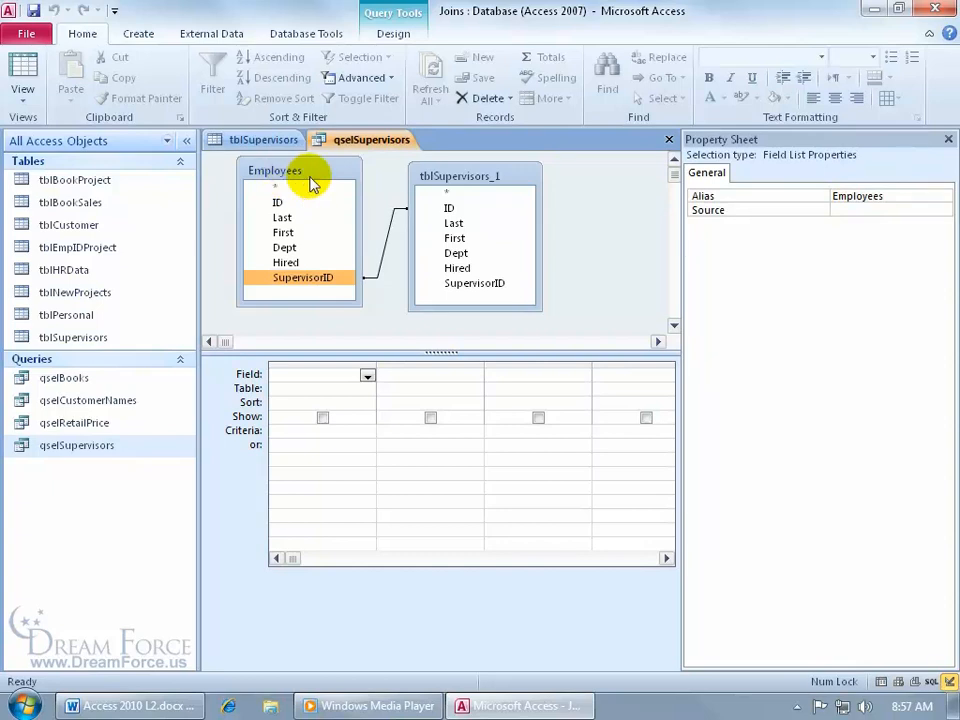
- Set the tblSupervisors_1 field list's alias to Managers and close the Property Sheet
click(464, 177)
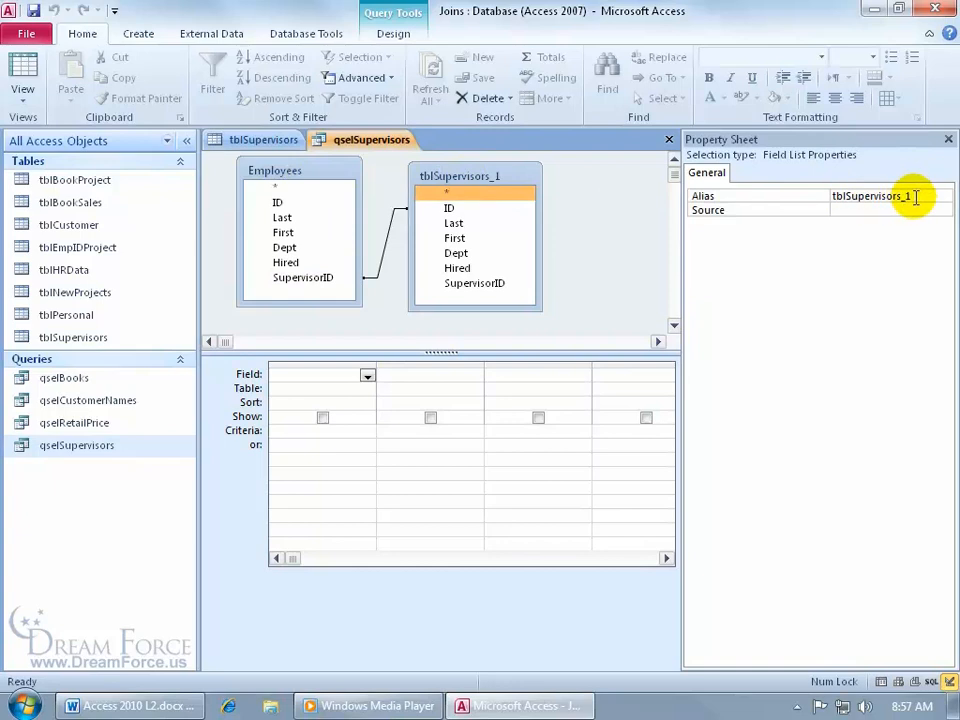
drag(903, 196, 830, 199)
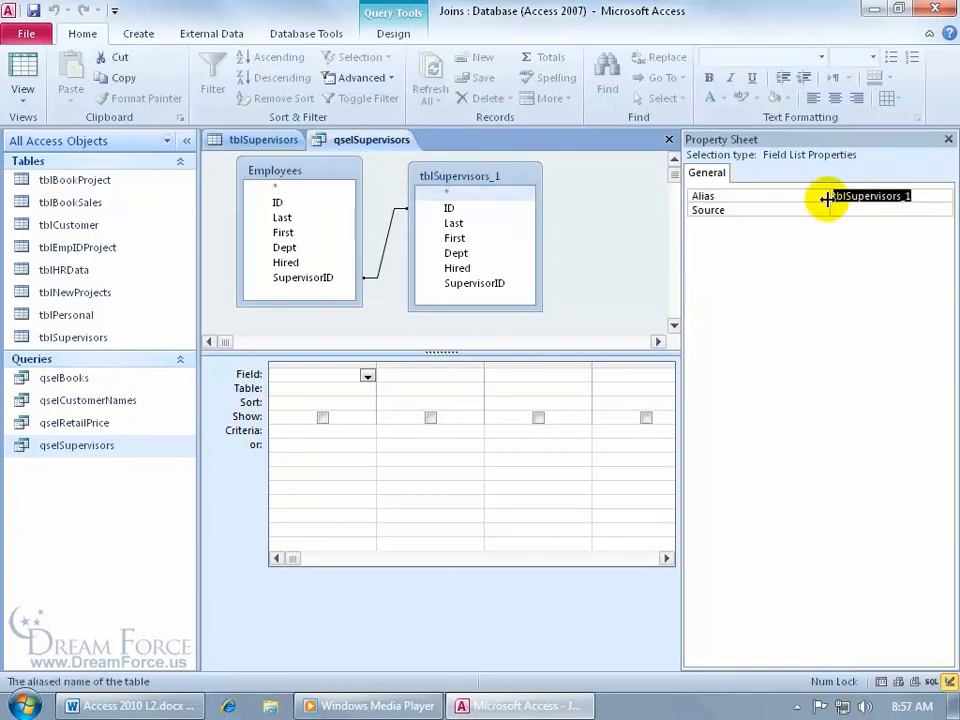
text(Managers)
key(Return)
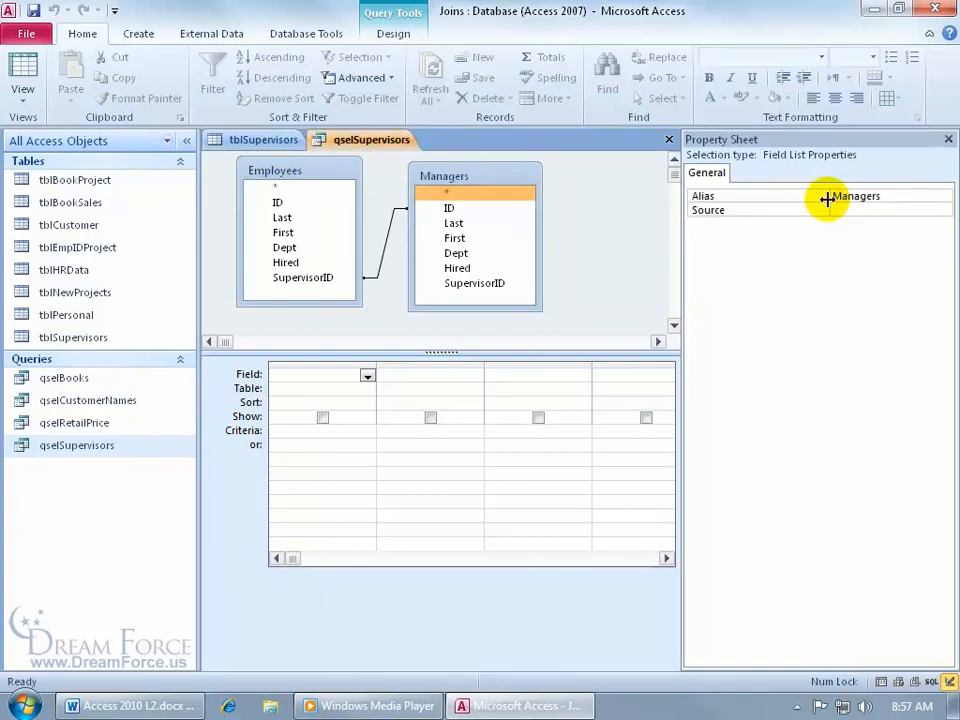
click(946, 140)
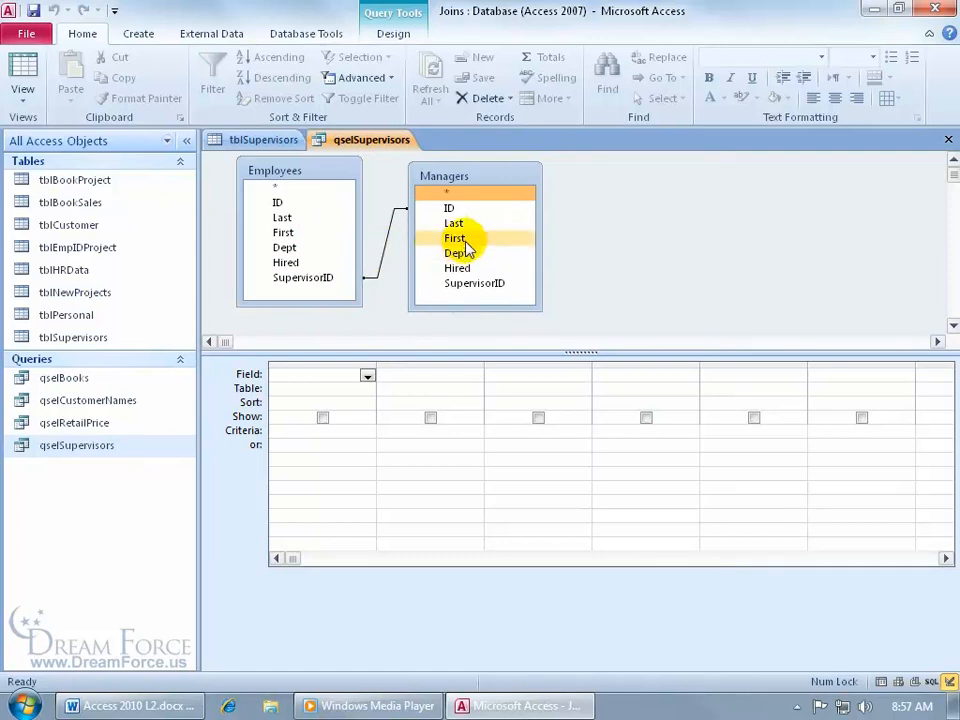
- Add First and Last from both Employees and Managers to the query grid
double_click(300, 232)
click(305, 218)
double_click(305, 218)
double_click(454, 238)
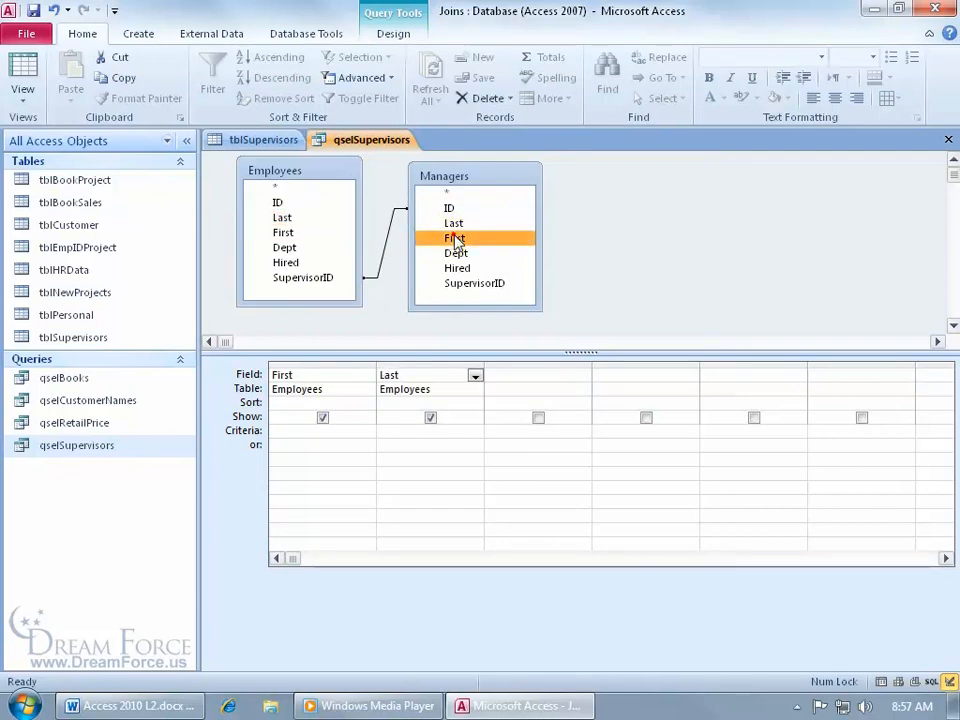
double_click(454, 222)
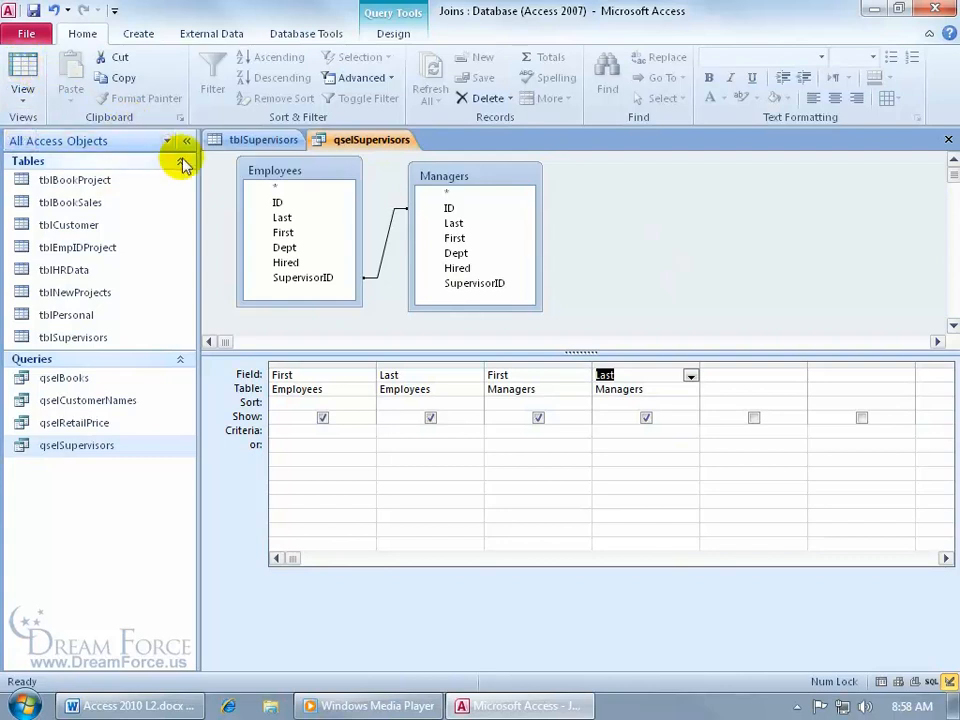
- Close the tblSupervisors table and run the query in Datasheet View
right_click(232, 142)
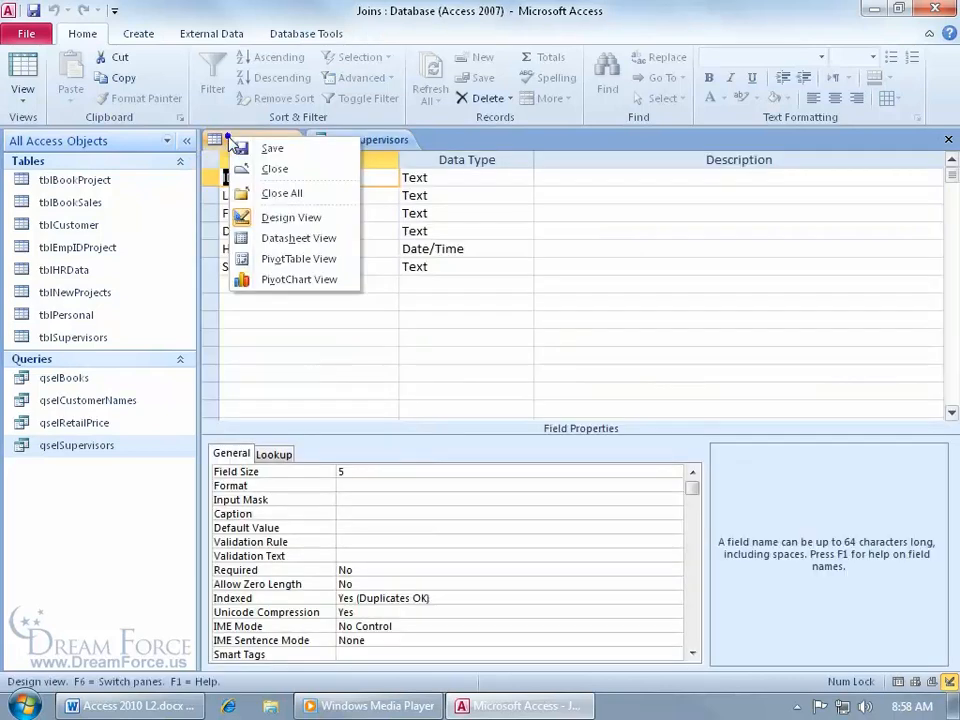
click(242, 169)
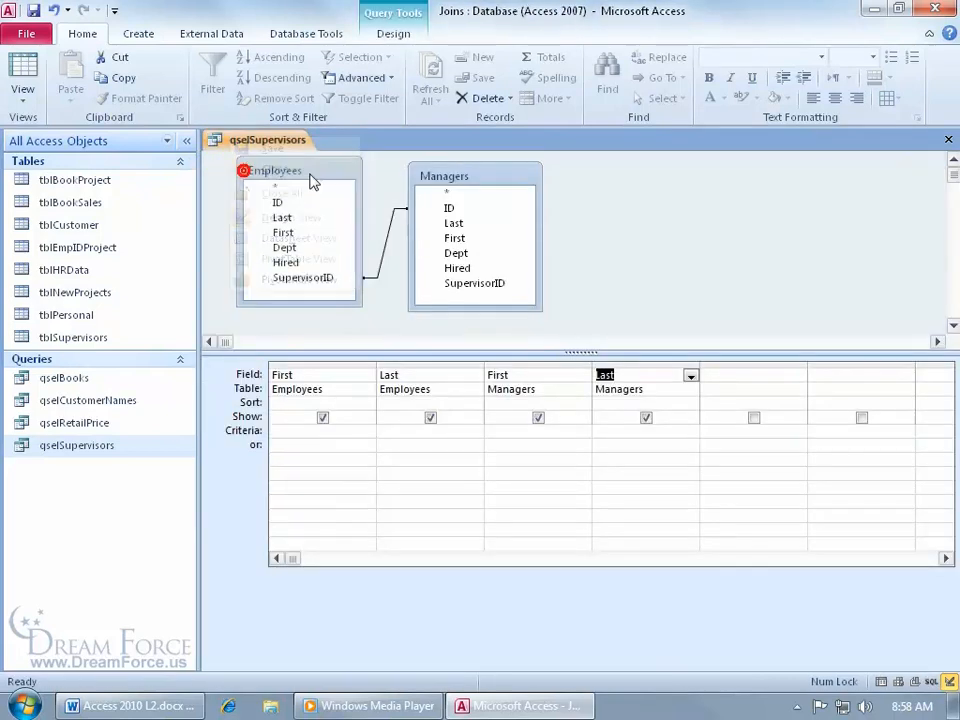
click(25, 68)
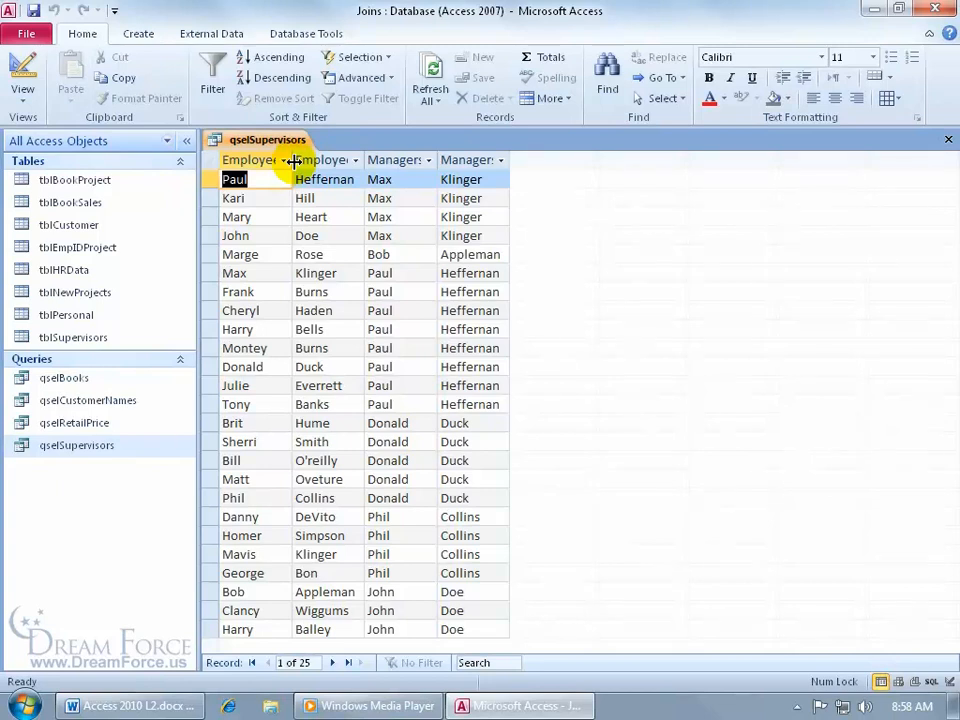
- Widen the four result columns so each header shows in full
drag(292, 161, 337, 161)
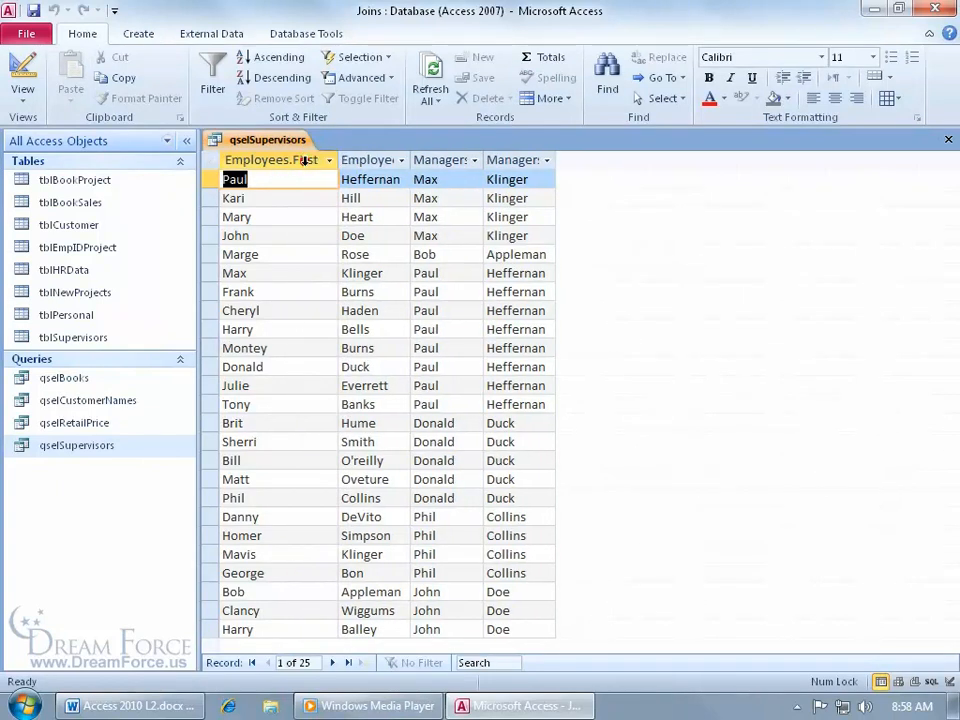
double_click(411, 161)
double_click(527, 161)
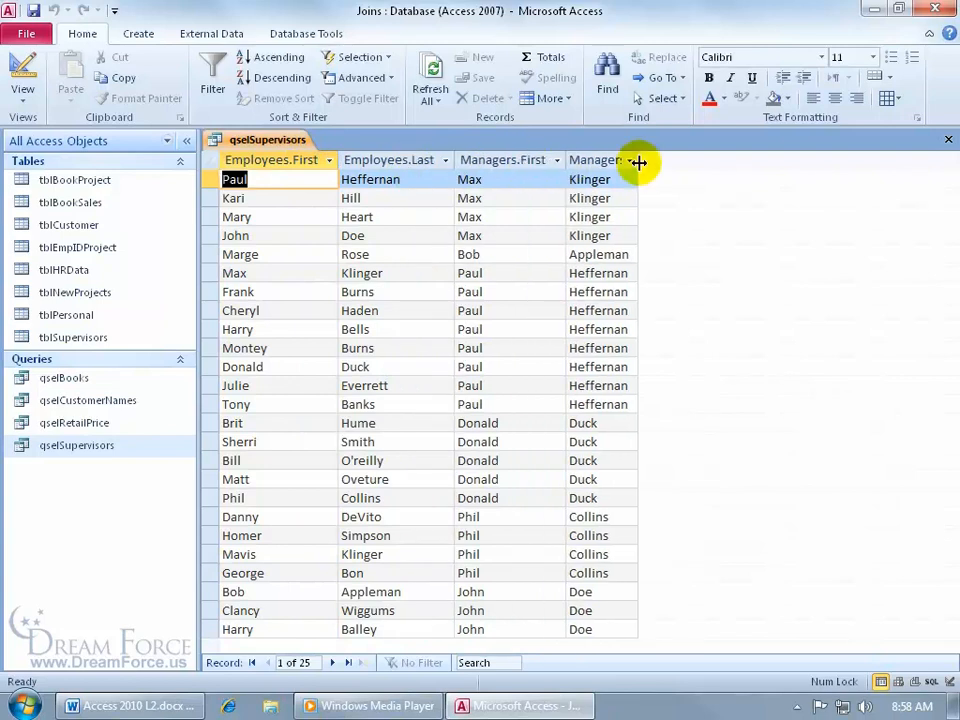
double_click(636, 161)
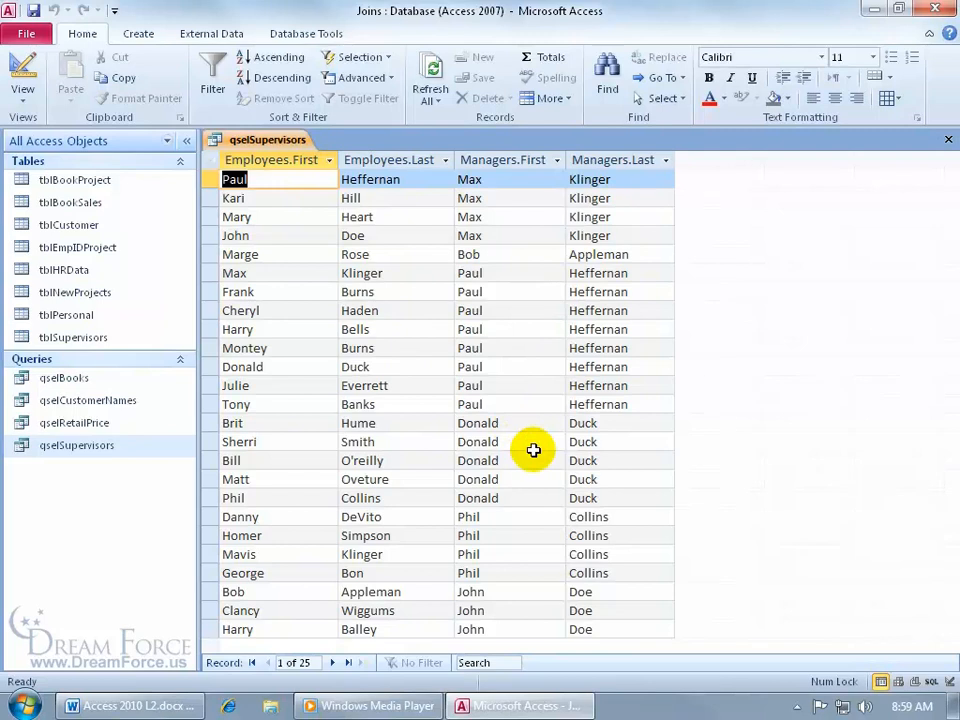
- Return to Design View and open the properties of the Managers Last field
right_click(266, 145)
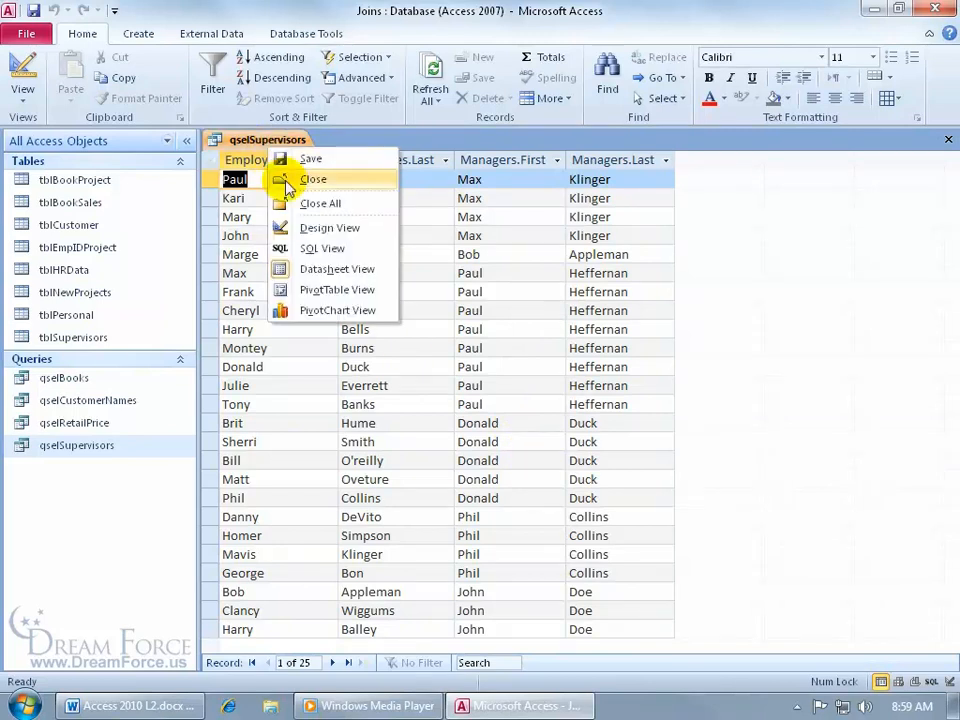
click(305, 228)
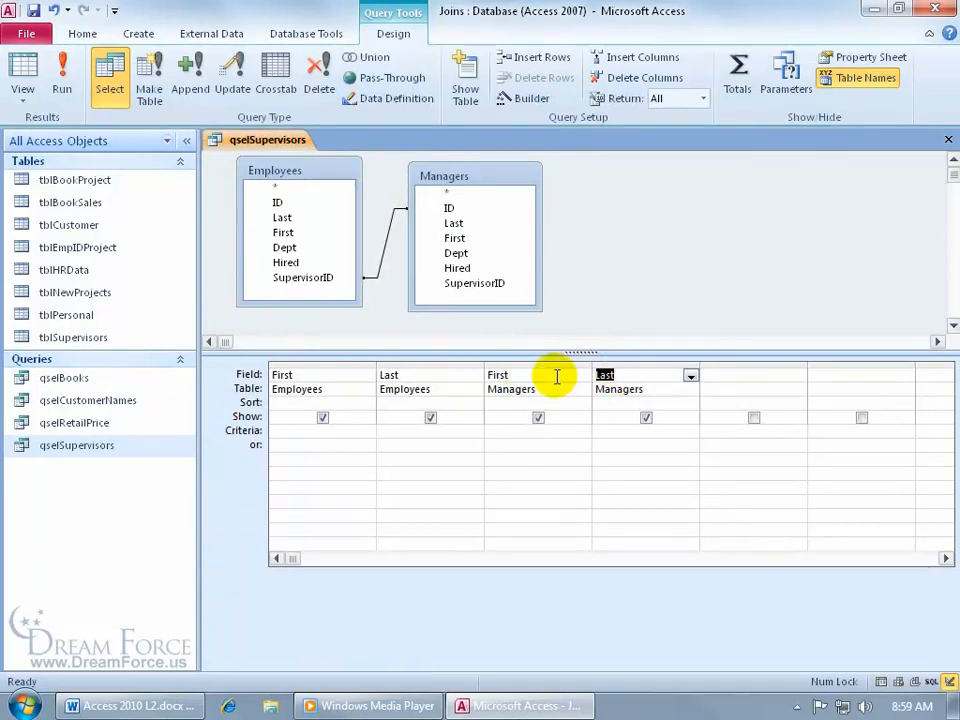
right_click(629, 375)
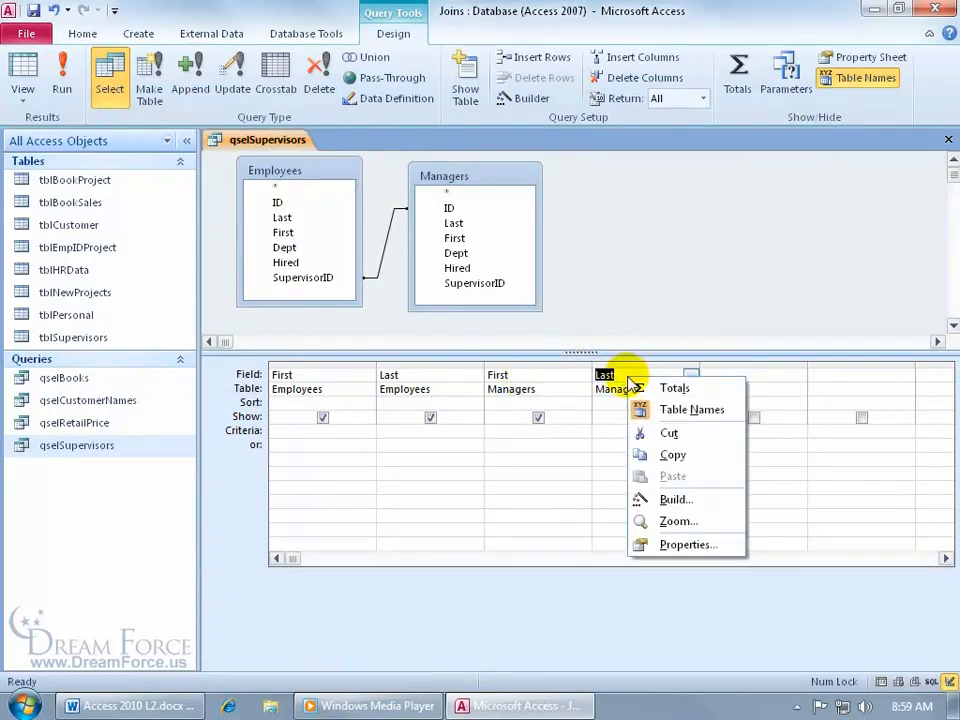
click(660, 543)
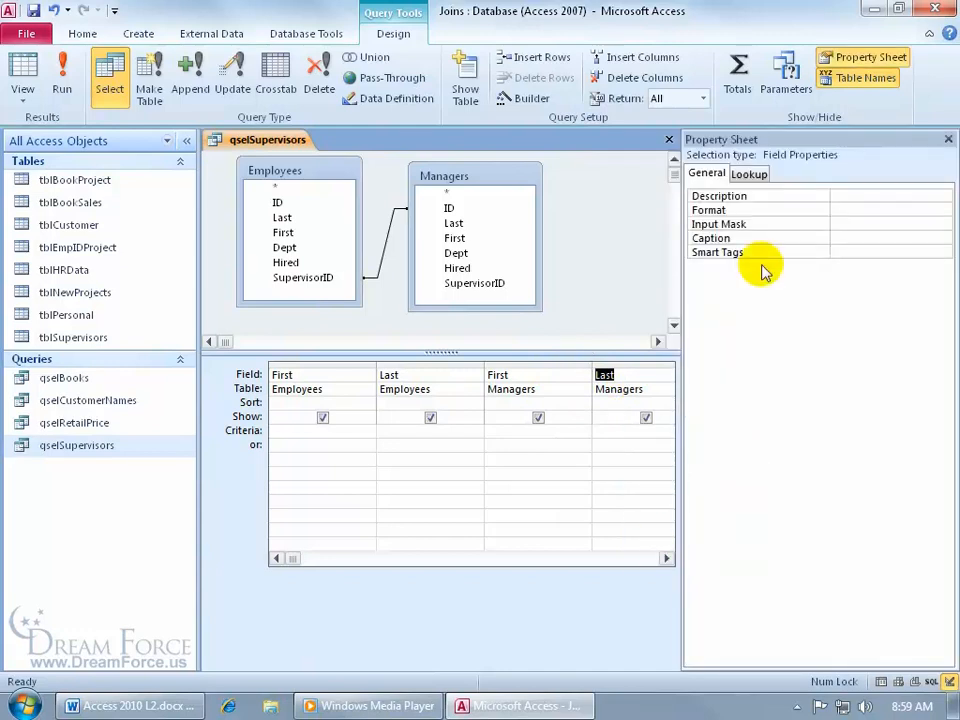
- Caption the Managers Last field 'Last M', preview the results, then return to Design View
click(840, 238)
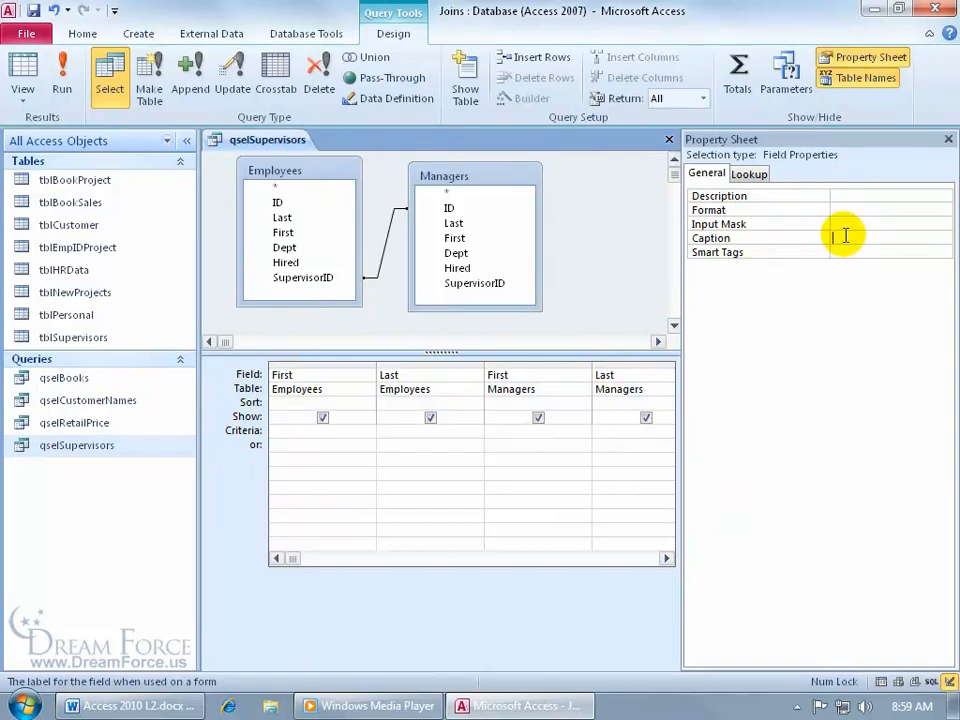
text(Last M)
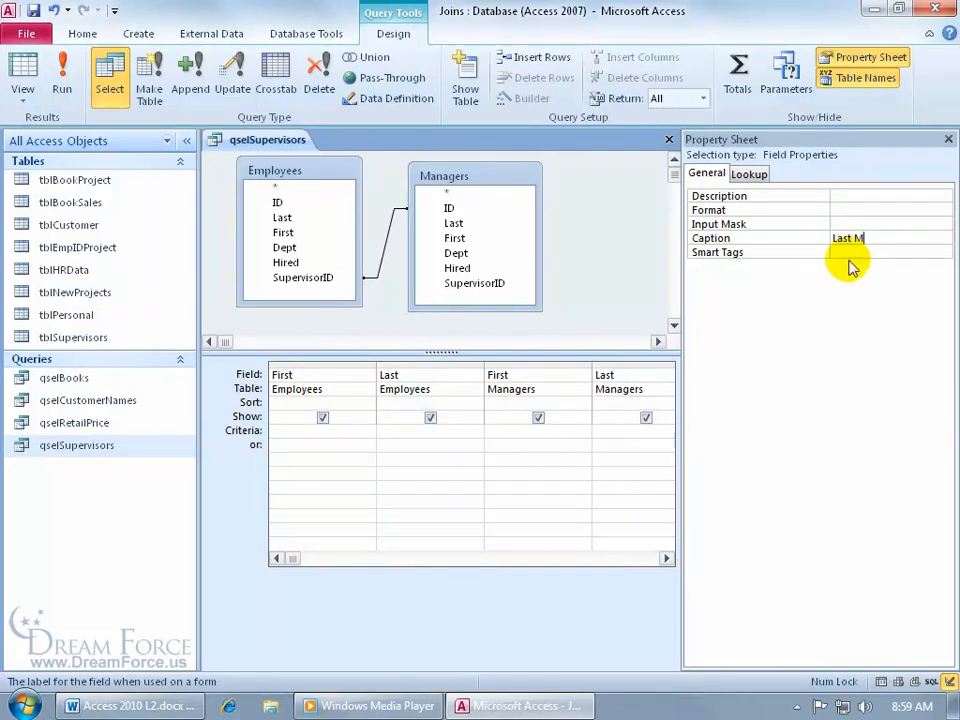
click(849, 253)
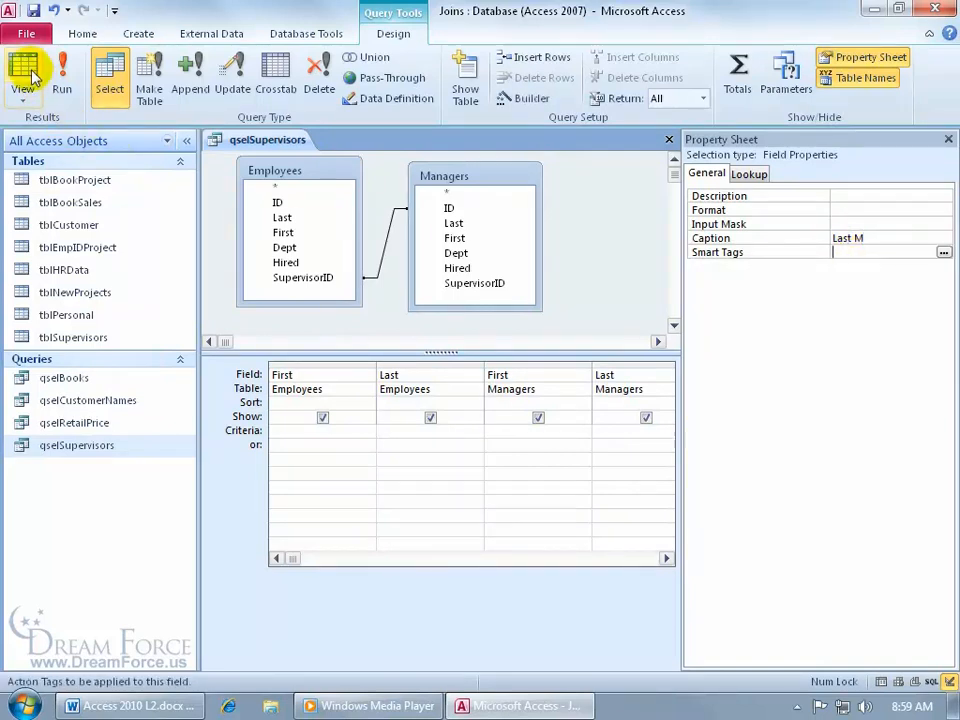
click(24, 78)
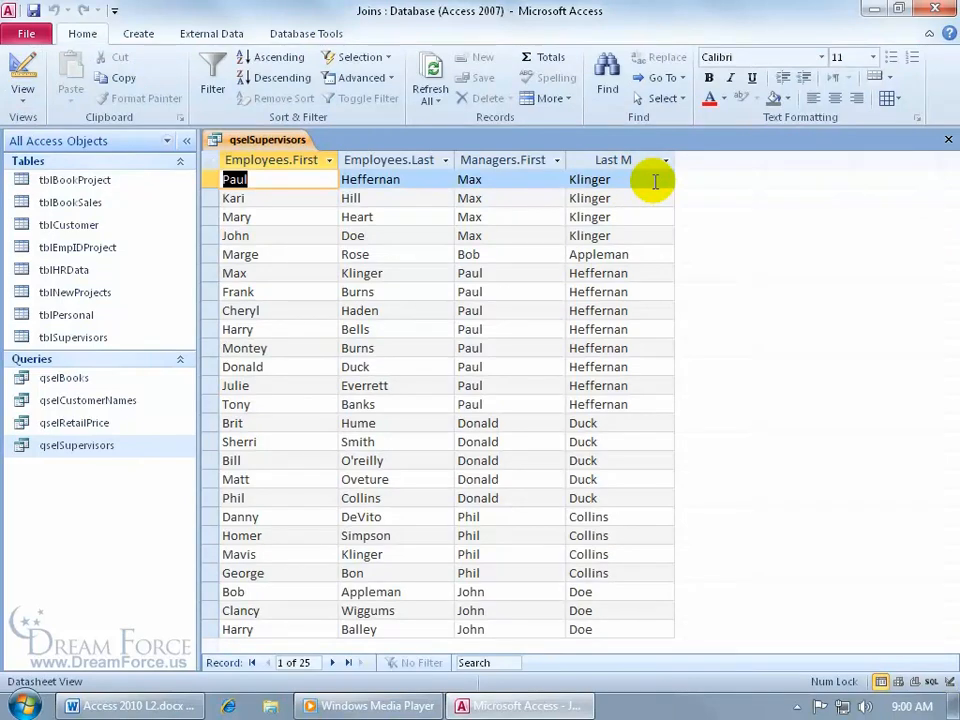
right_click(268, 141)
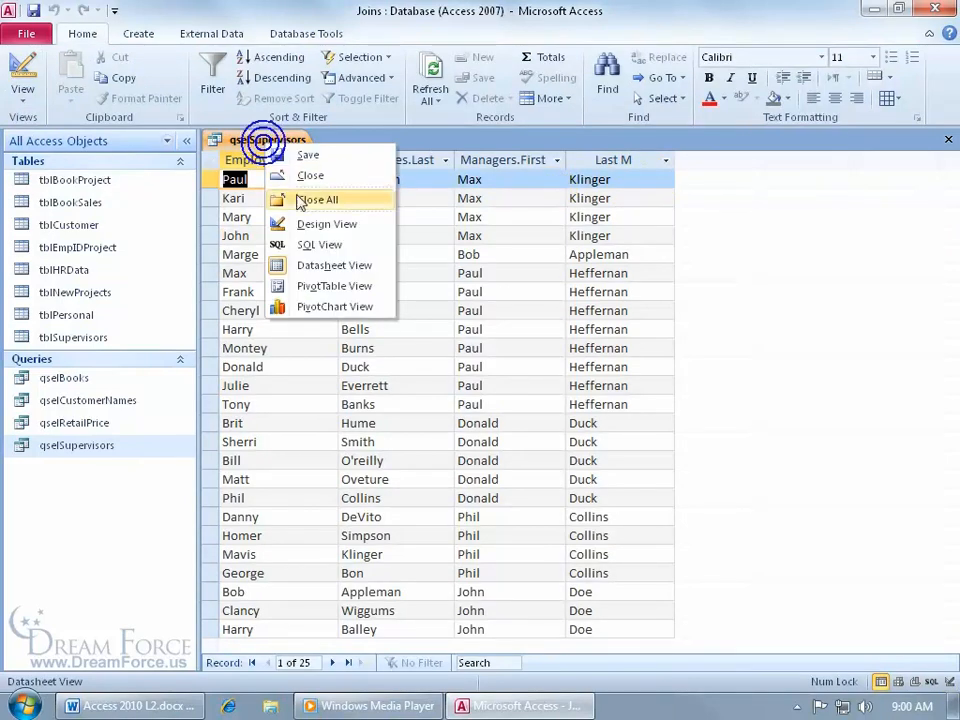
click(320, 224)
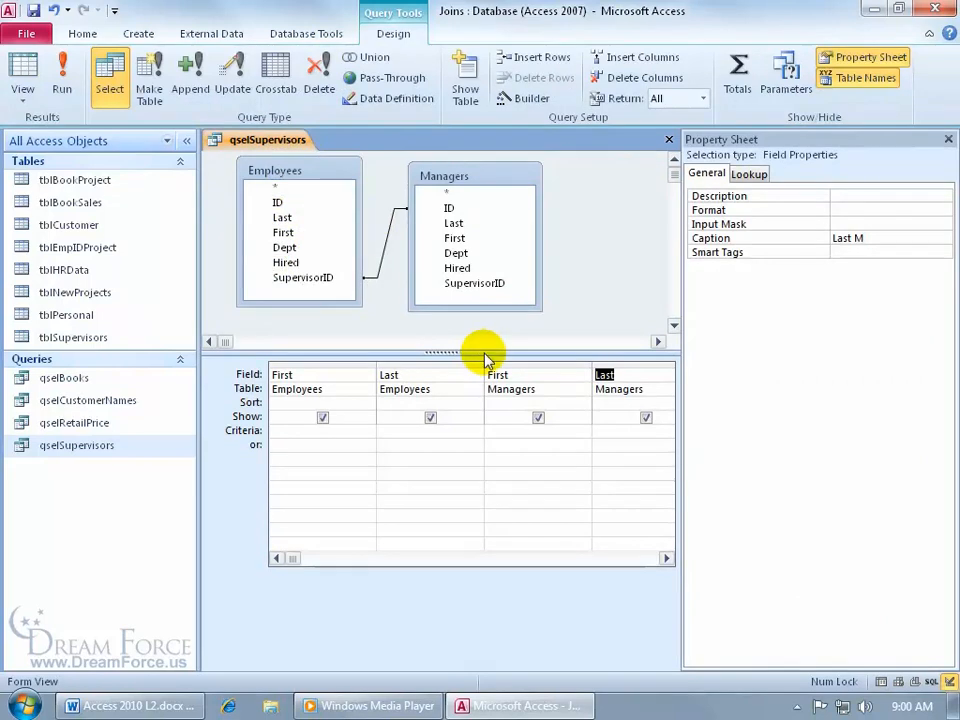
- Replace the join with a reversed Employees ID to Managers SupervisorID join and test it
click(948, 140)
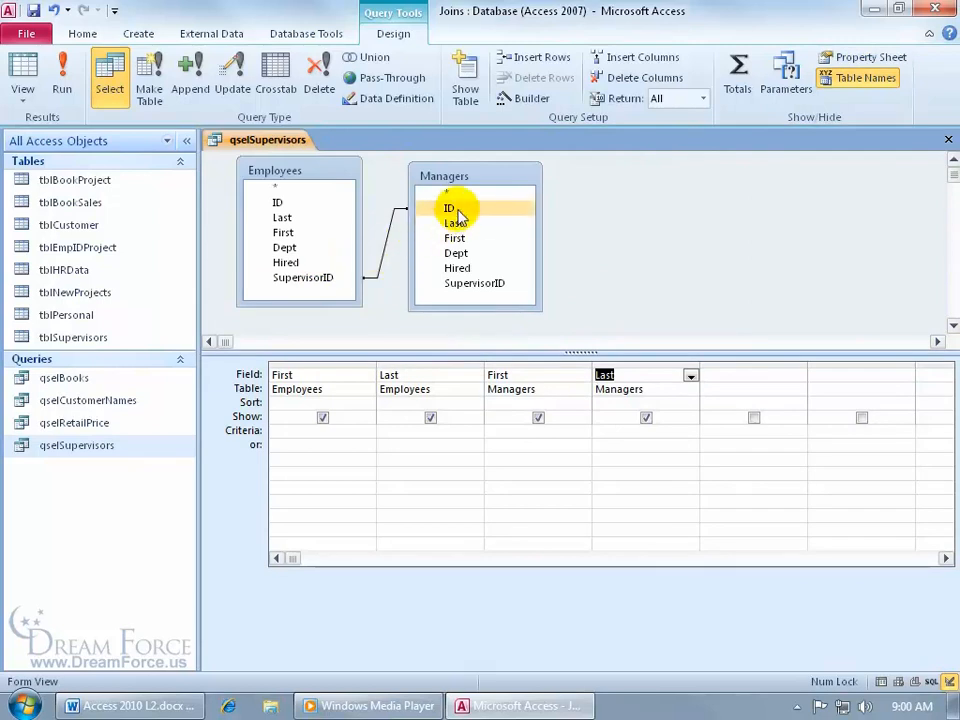
click(385, 240)
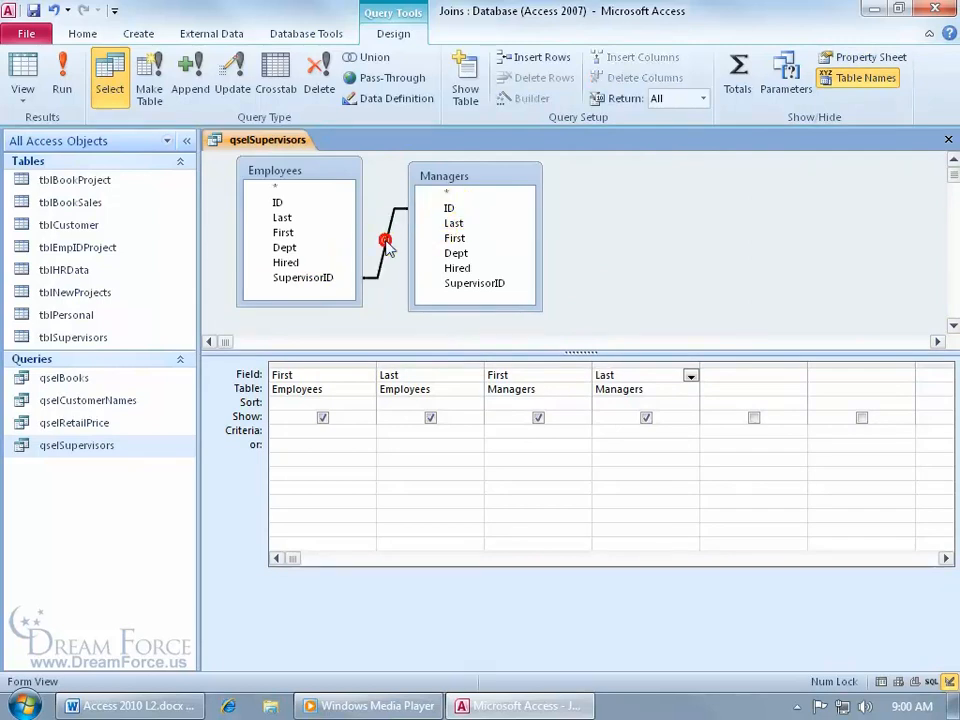
key(Delete)
drag(278, 203, 463, 290)
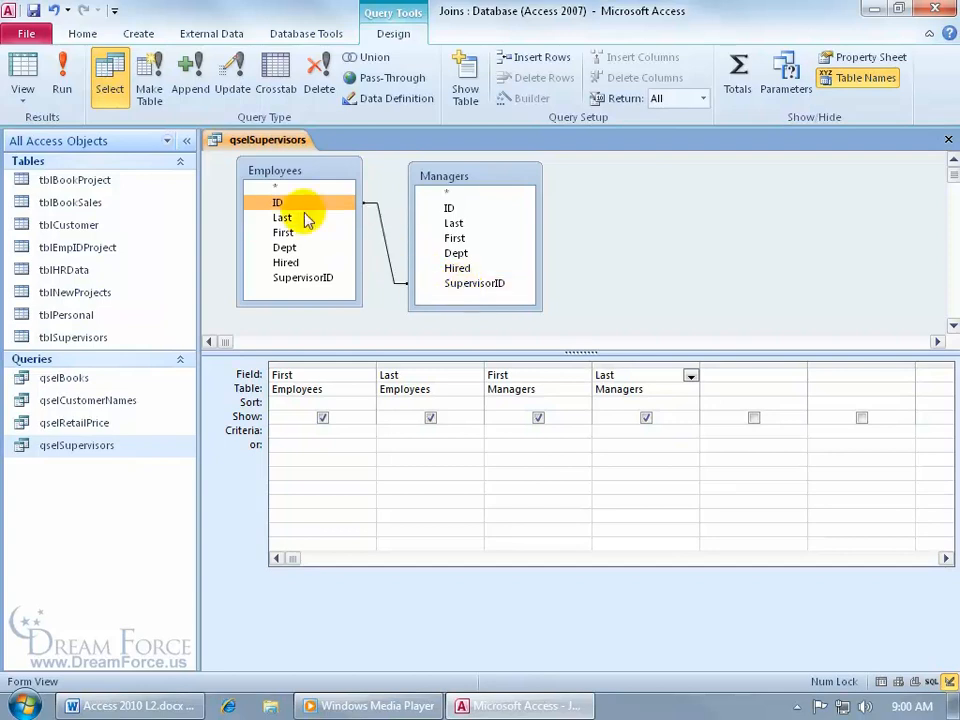
click(24, 78)
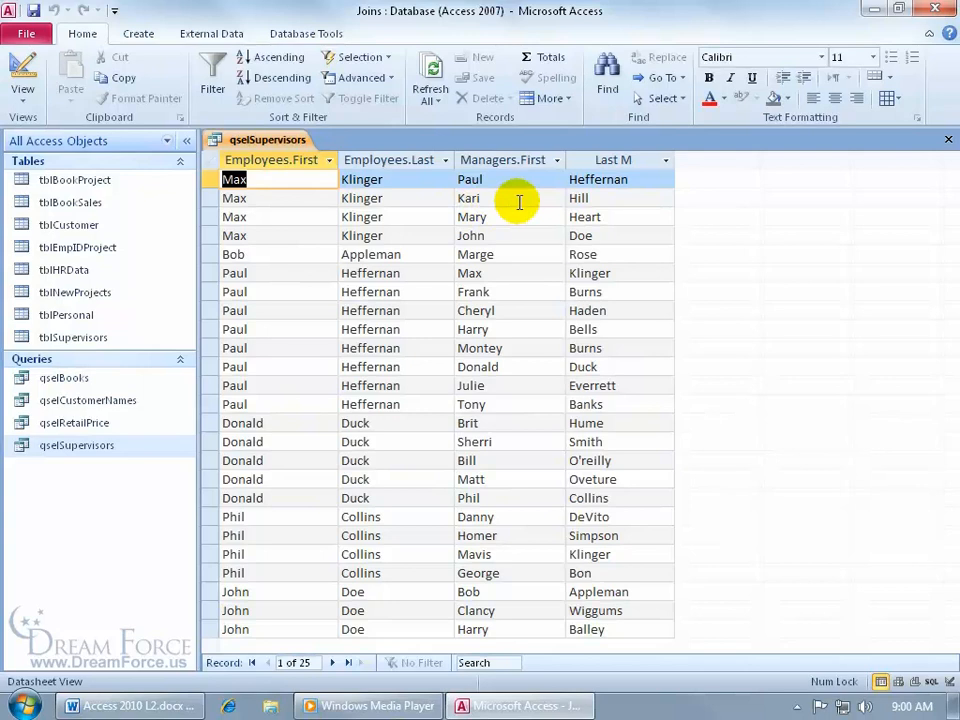
click(24, 74)
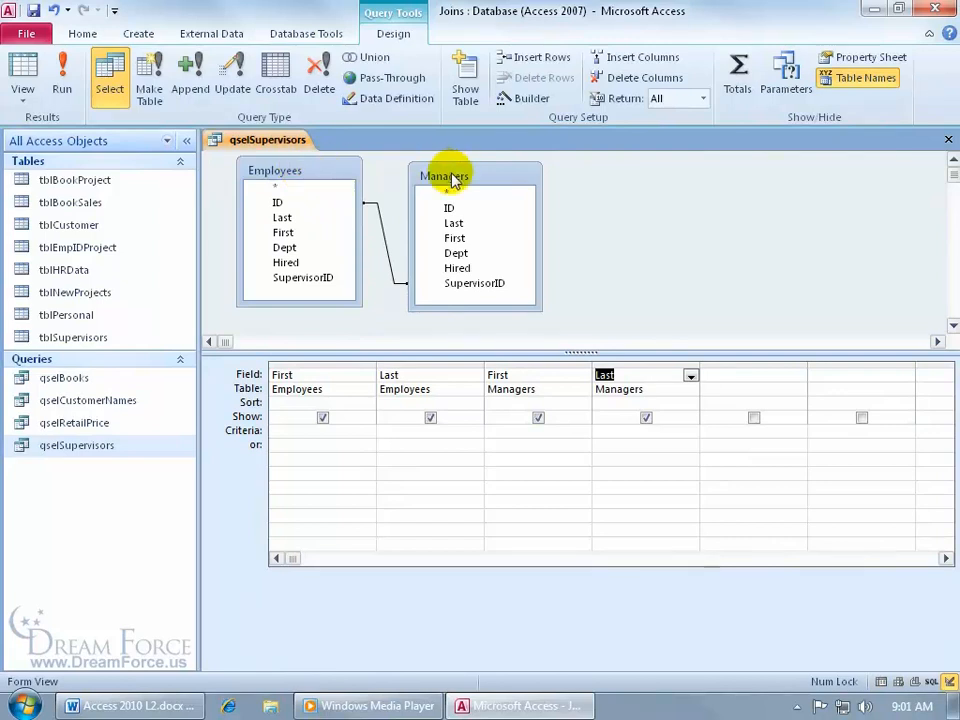
- Rejoin Employees SupervisorID to Managers ID and run the query again
click(389, 248)
key(Delete)
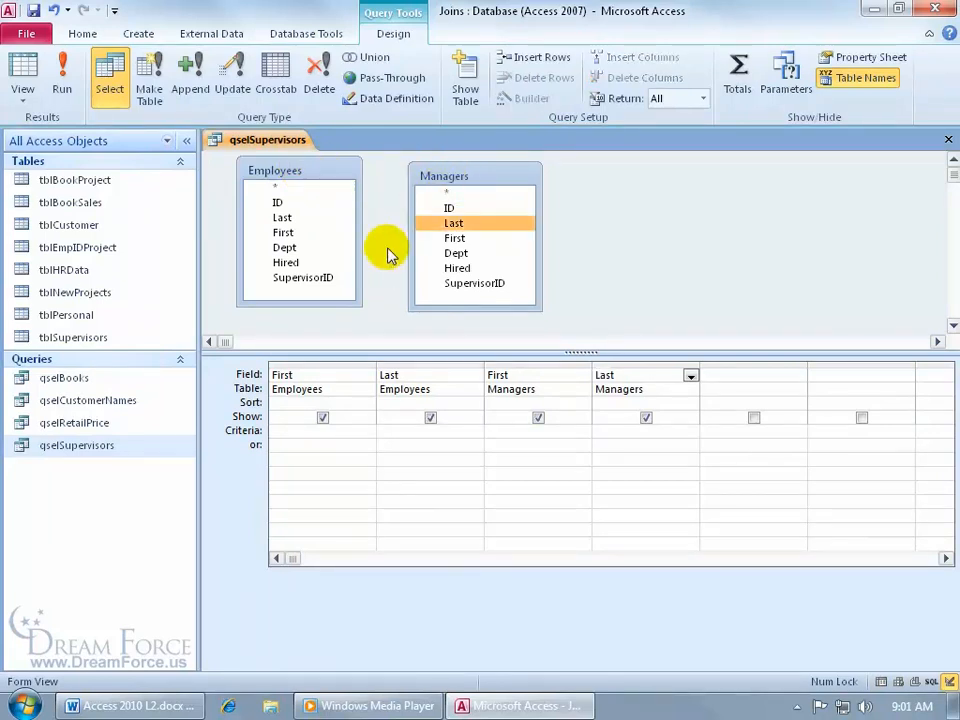
click(314, 281)
drag(316, 285, 450, 212)
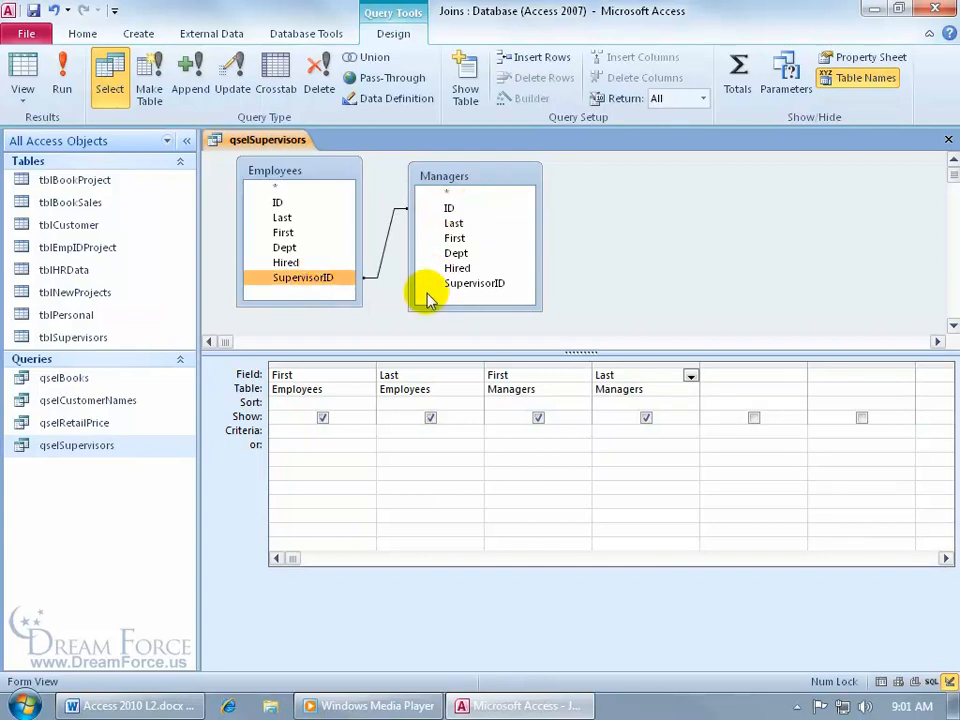
click(26, 66)
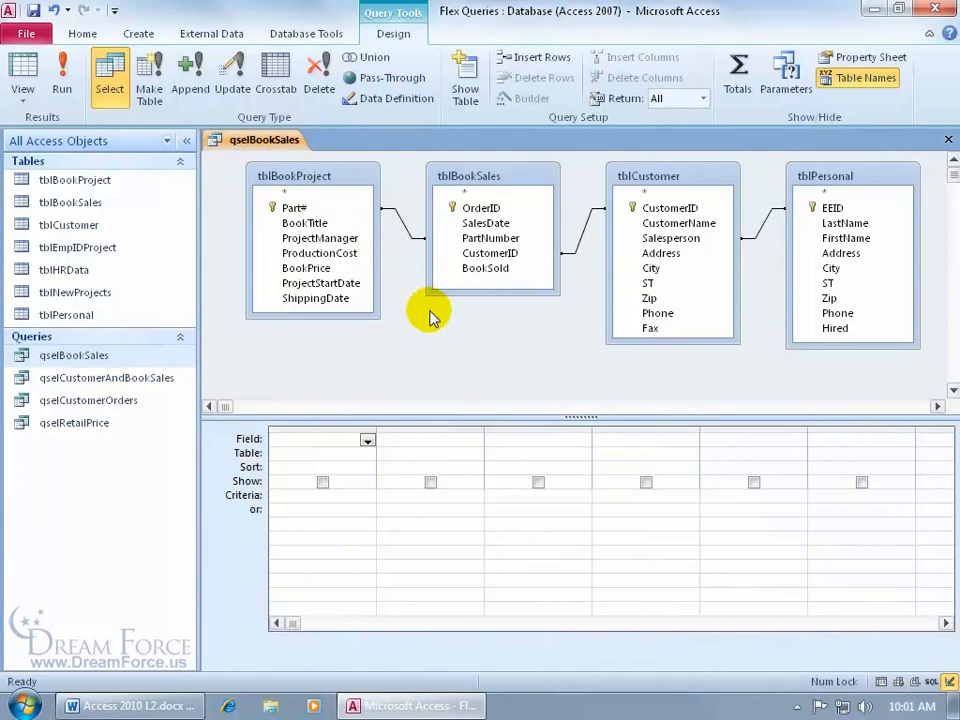
- Add CustomerName and BookSold to the qselBookSales grid and run it for 82 records
click(684, 237)
click(692, 223)
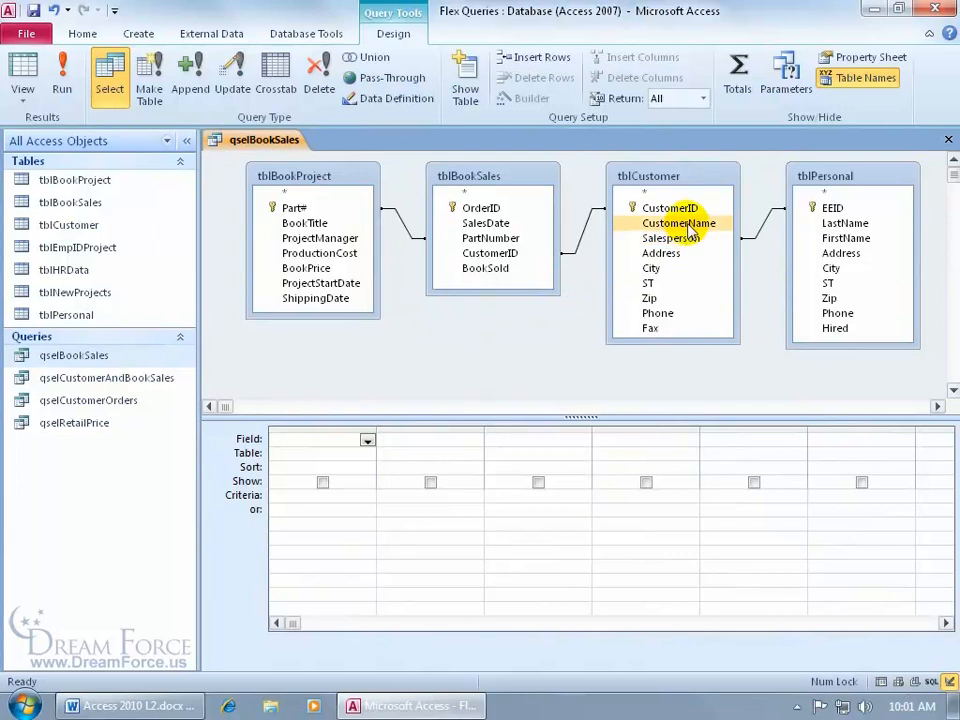
double_click(687, 226)
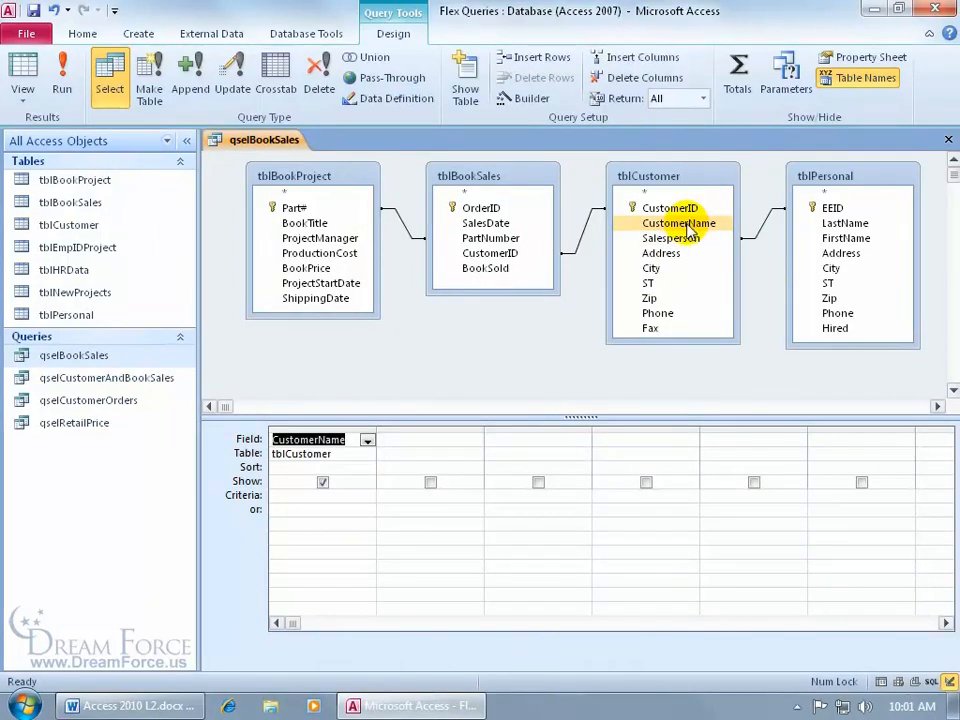
click(432, 397)
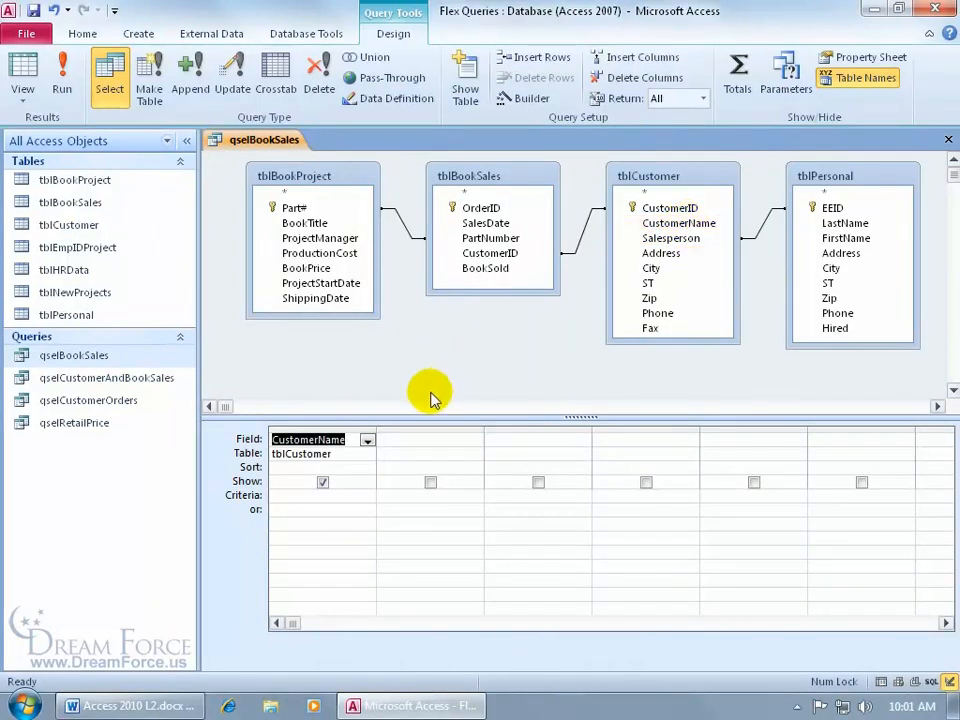
double_click(500, 269)
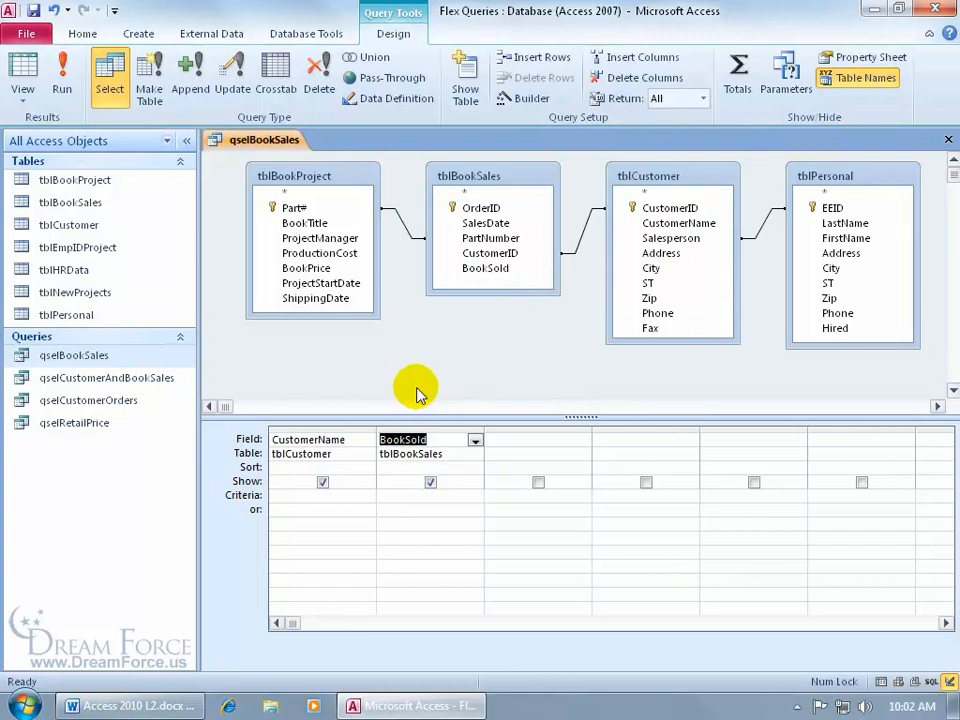
click(62, 75)
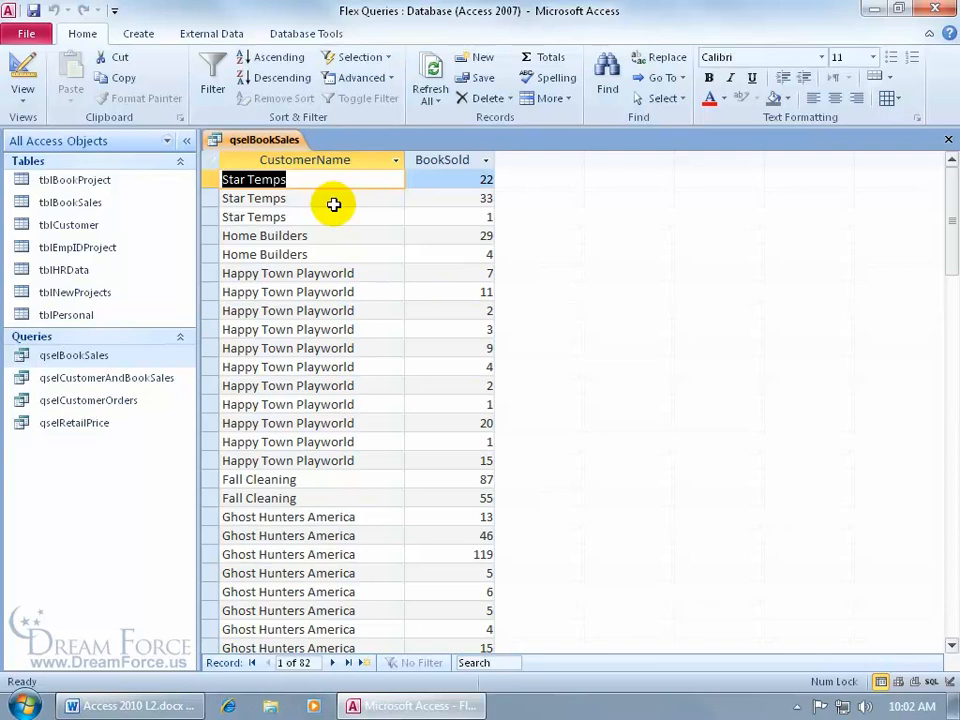
- Add OrderID from tblBookSales to the query and run it
right_click(292, 140)
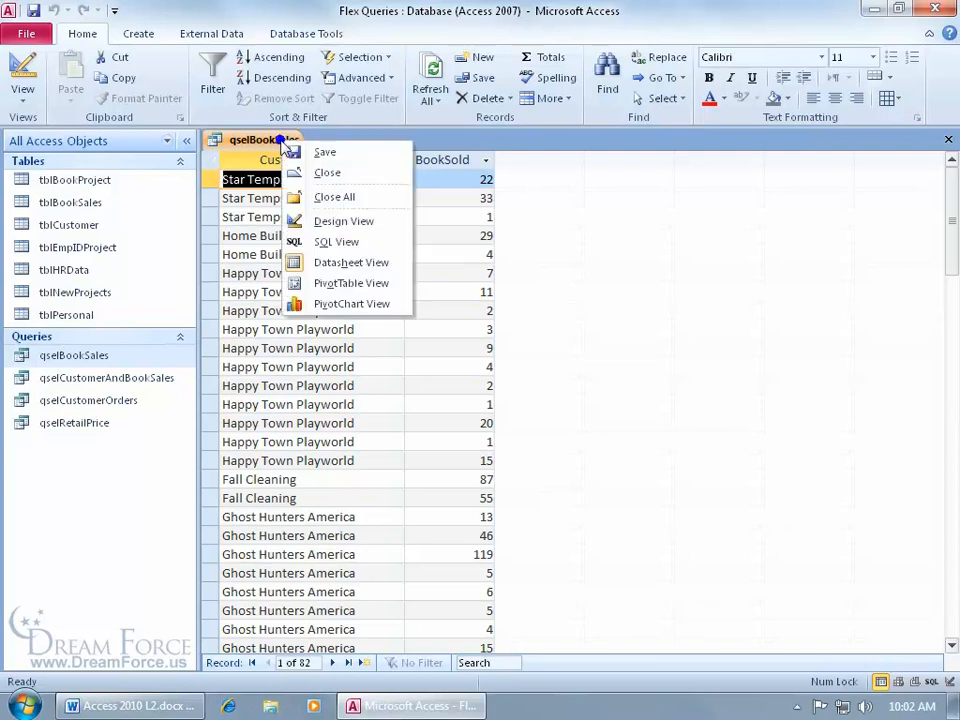
click(323, 220)
double_click(480, 208)
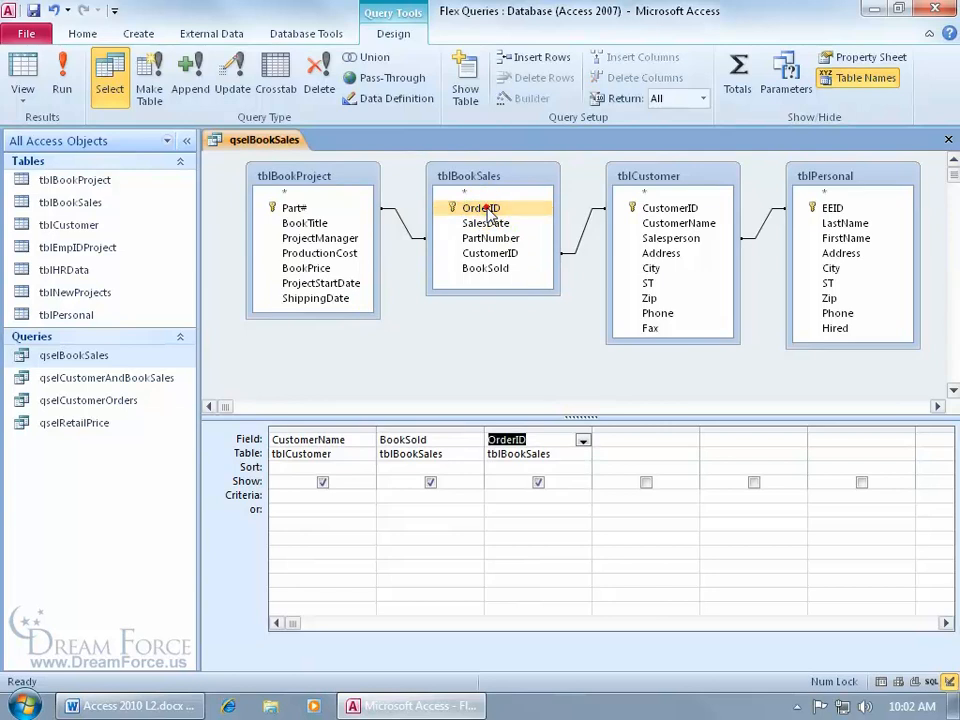
click(62, 78)
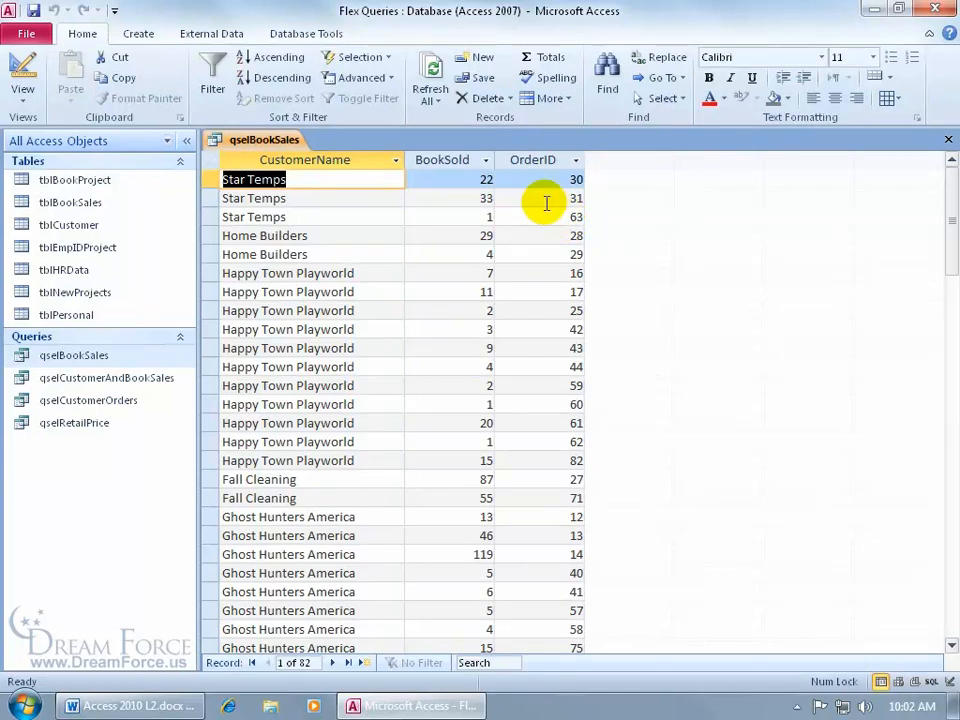
- Back in Design View, delete the OrderID column from the grid
right_click(266, 141)
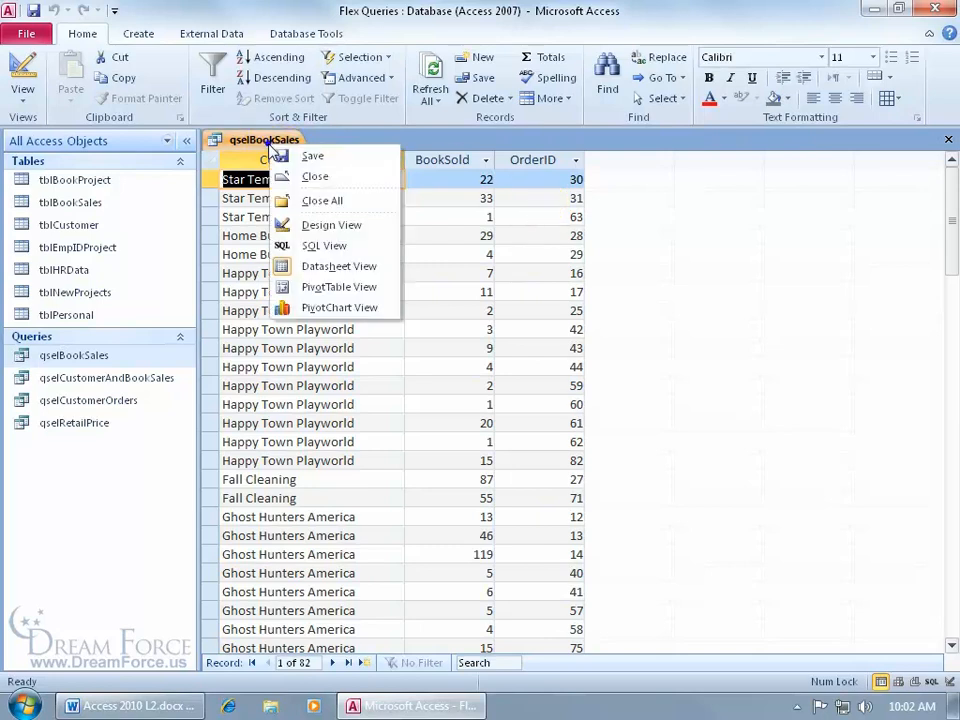
click(318, 227)
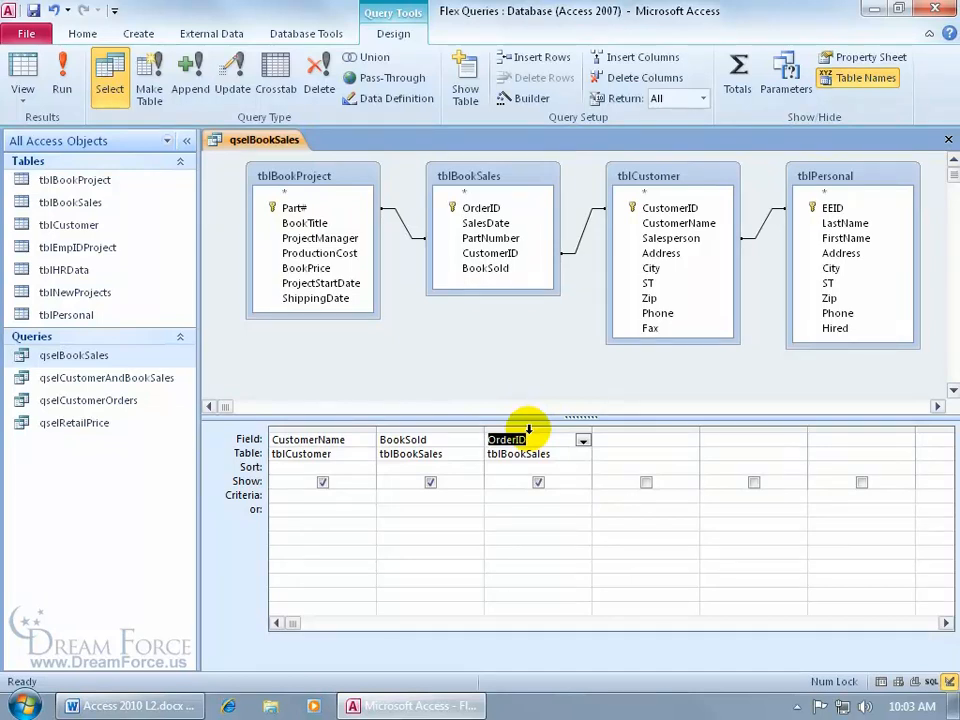
click(528, 429)
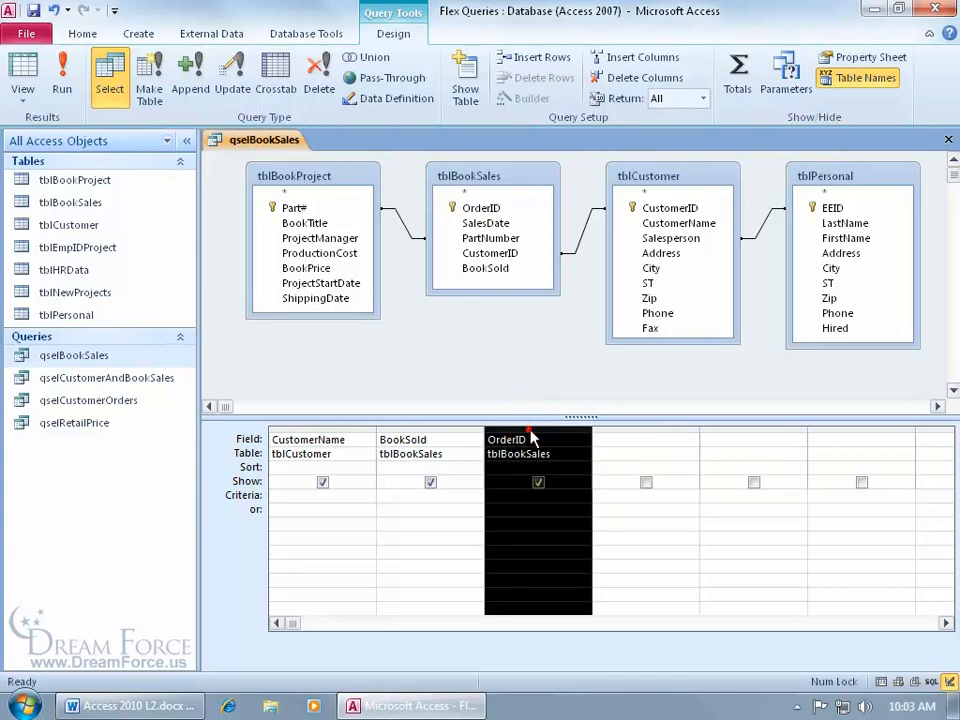
key(Delete)
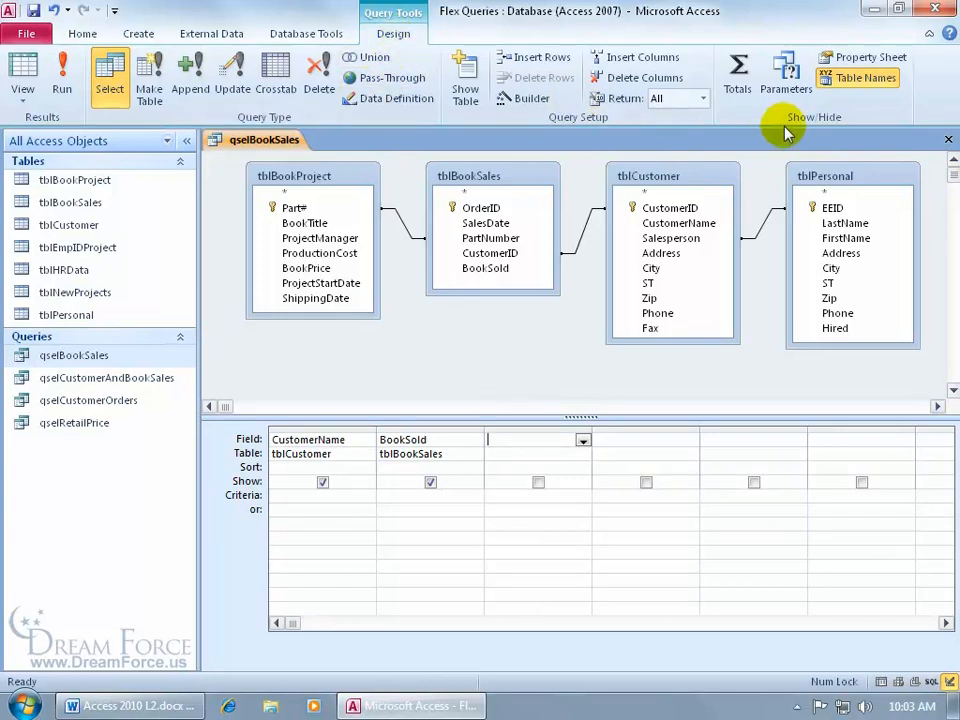
- Turn on Totals, set BookSold's Total to Sum, and run for 14 customer totals
click(748, 88)
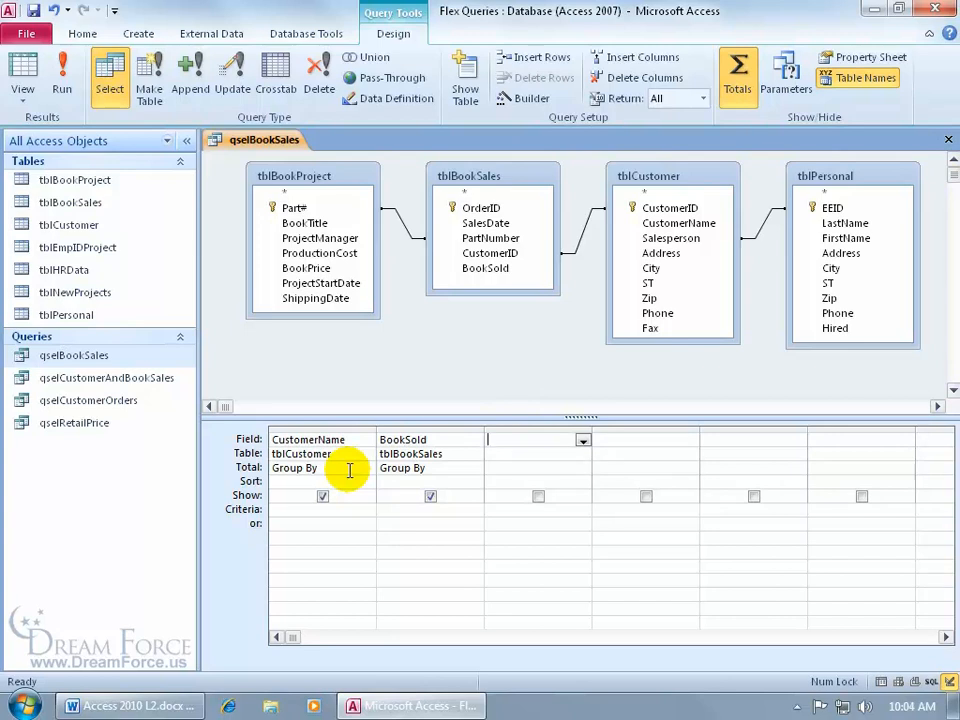
click(462, 469)
click(475, 469)
click(474, 495)
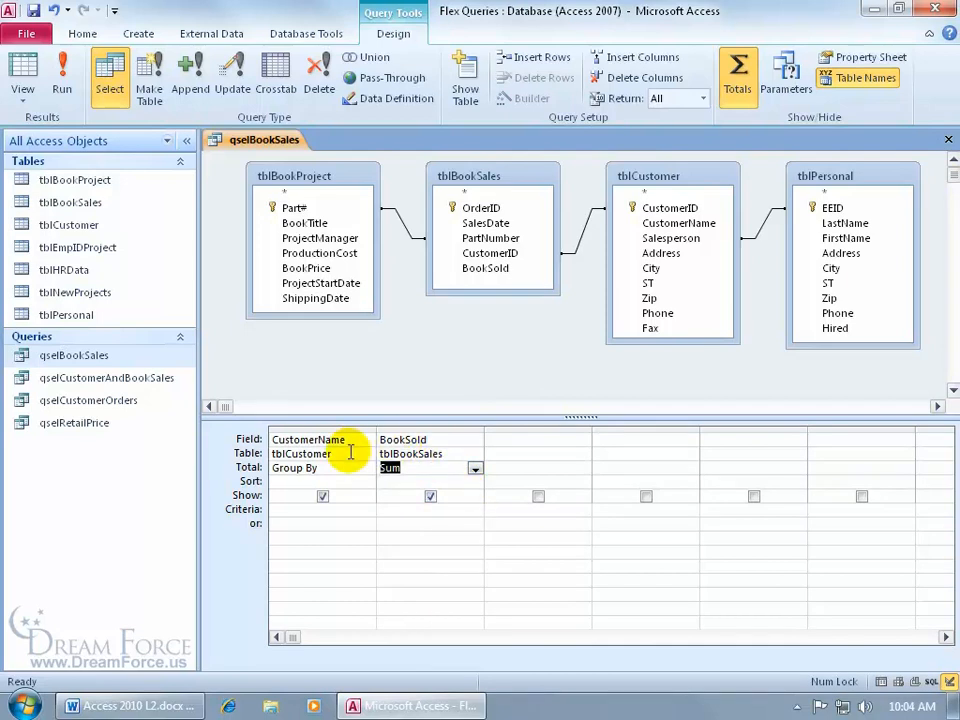
click(62, 78)
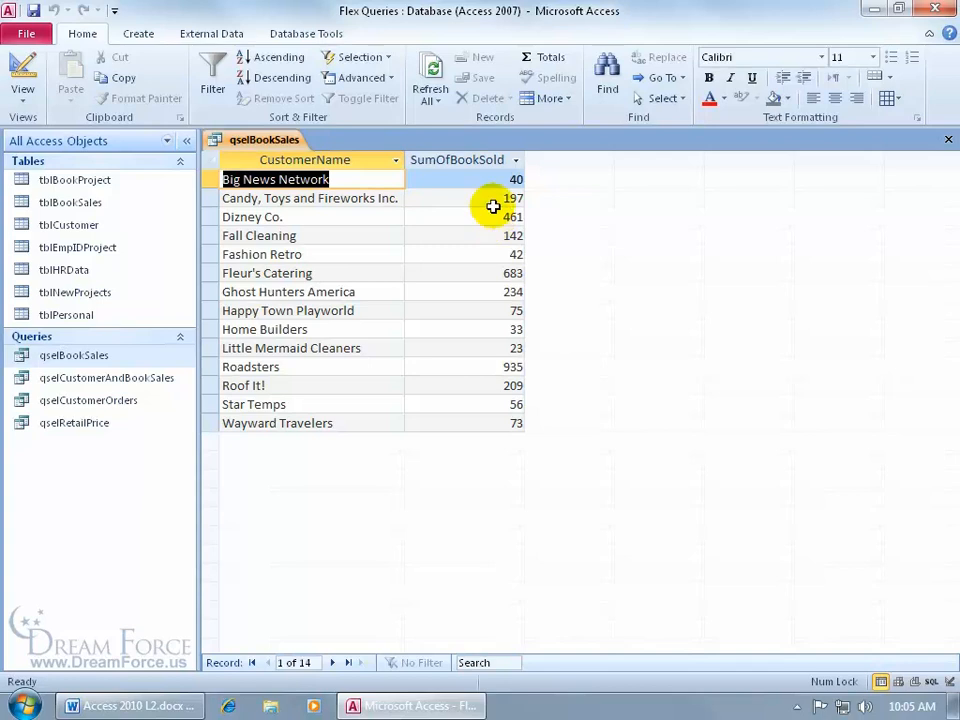
- Sort the SumOfBookSold results largest to smallest, then remove that sort and return to Design View
click(515, 161)
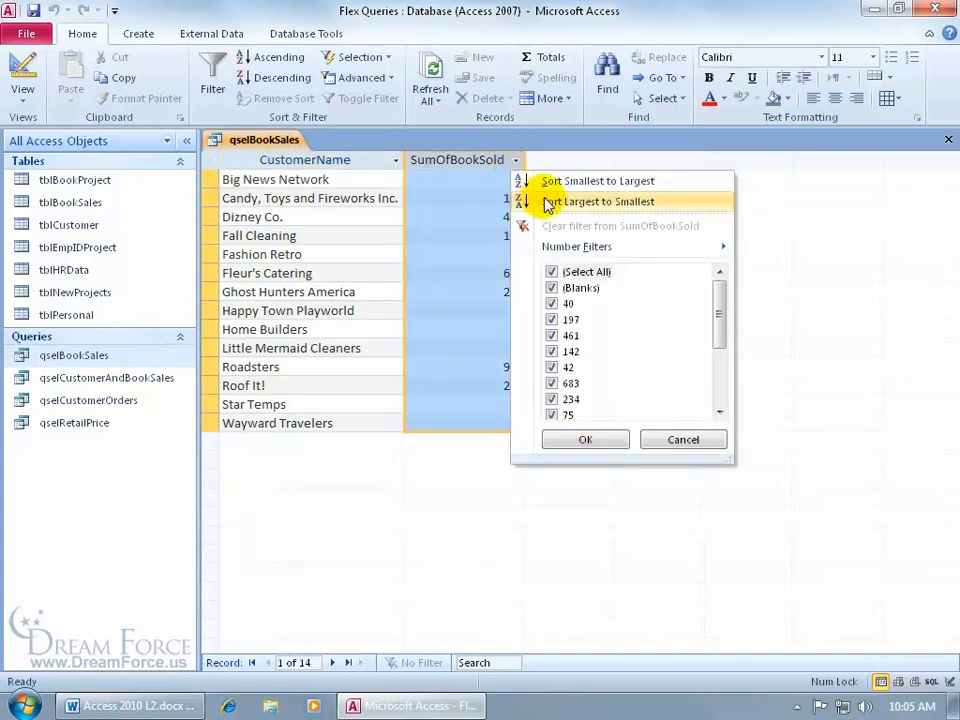
click(549, 203)
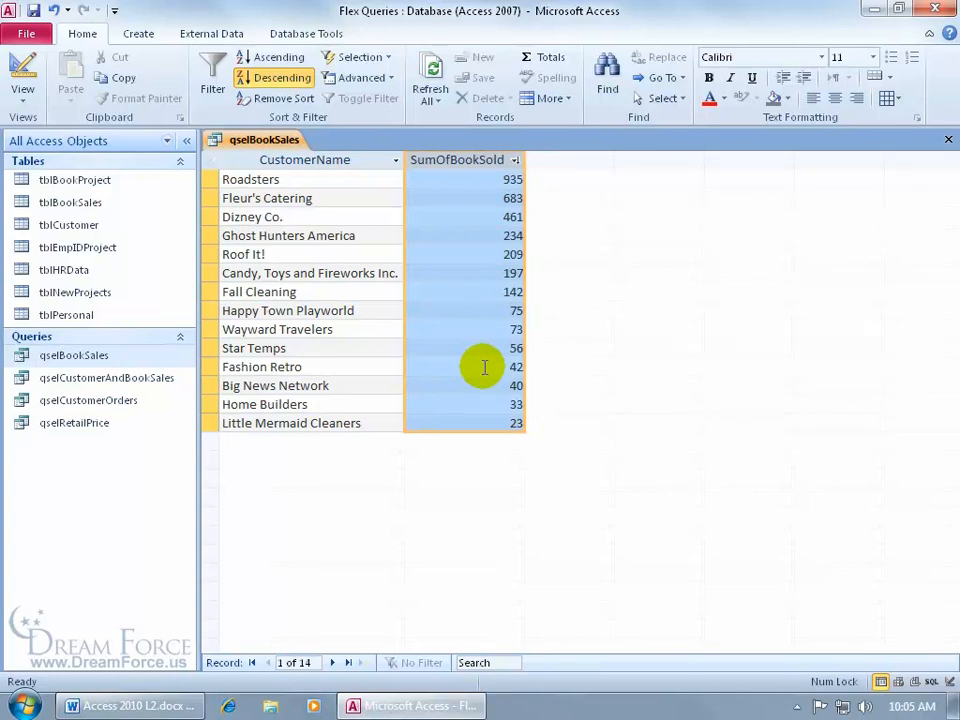
click(276, 98)
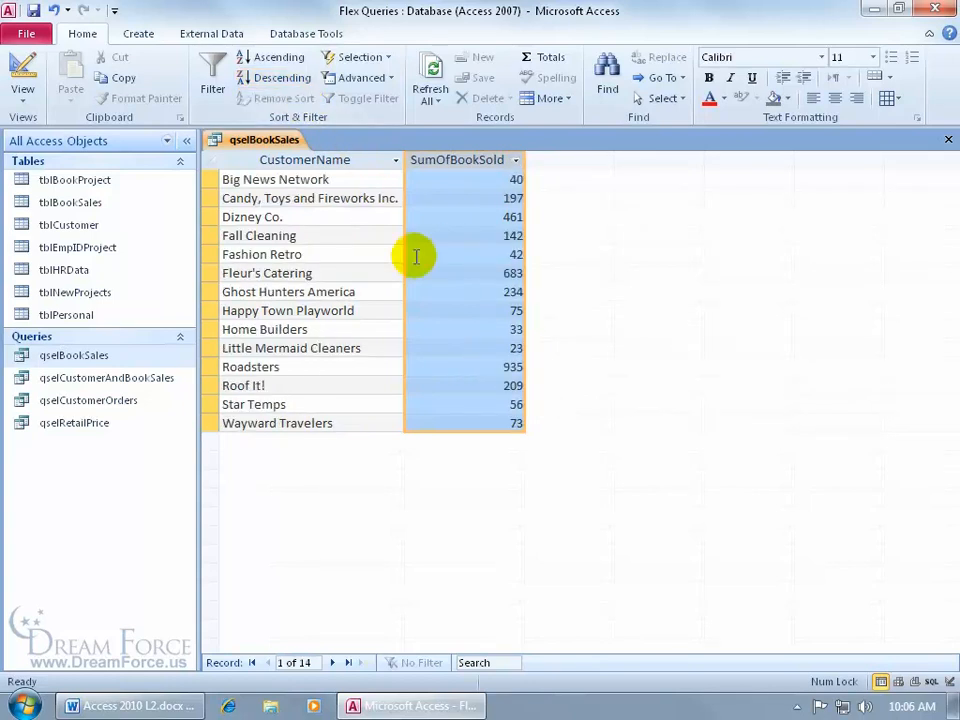
click(36, 70)
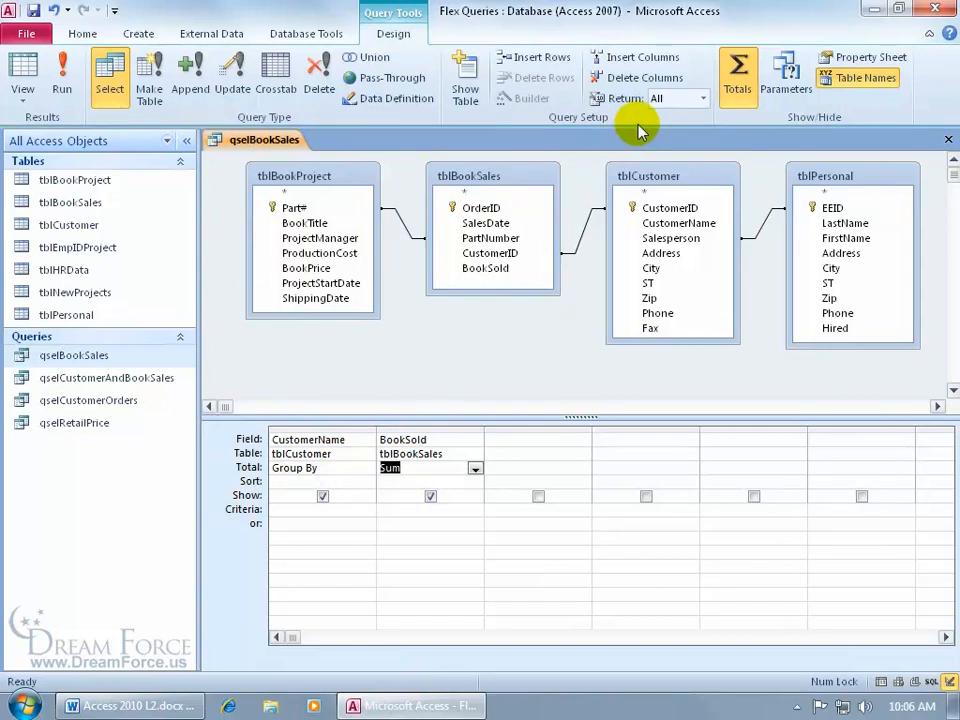
- Limit the query to return the top 5 records and run it
click(705, 100)
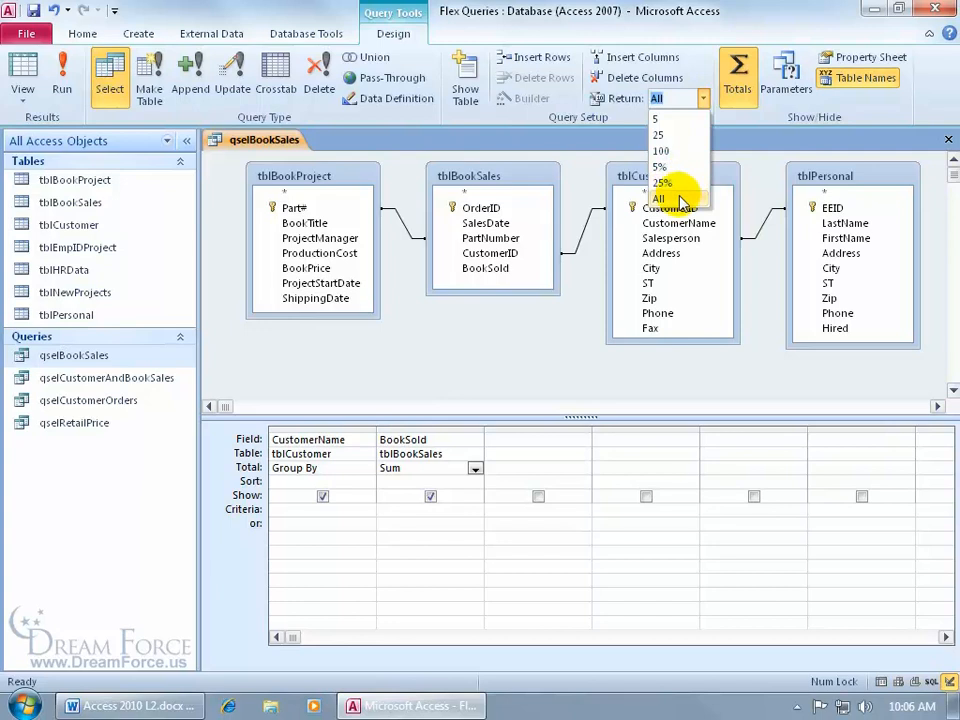
click(657, 119)
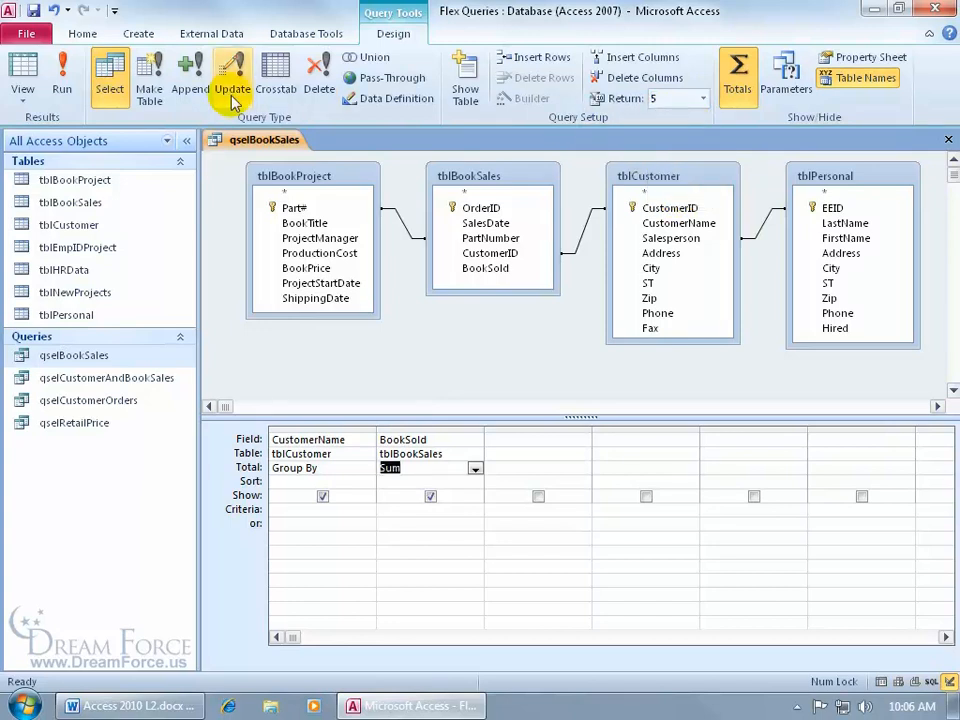
click(62, 86)
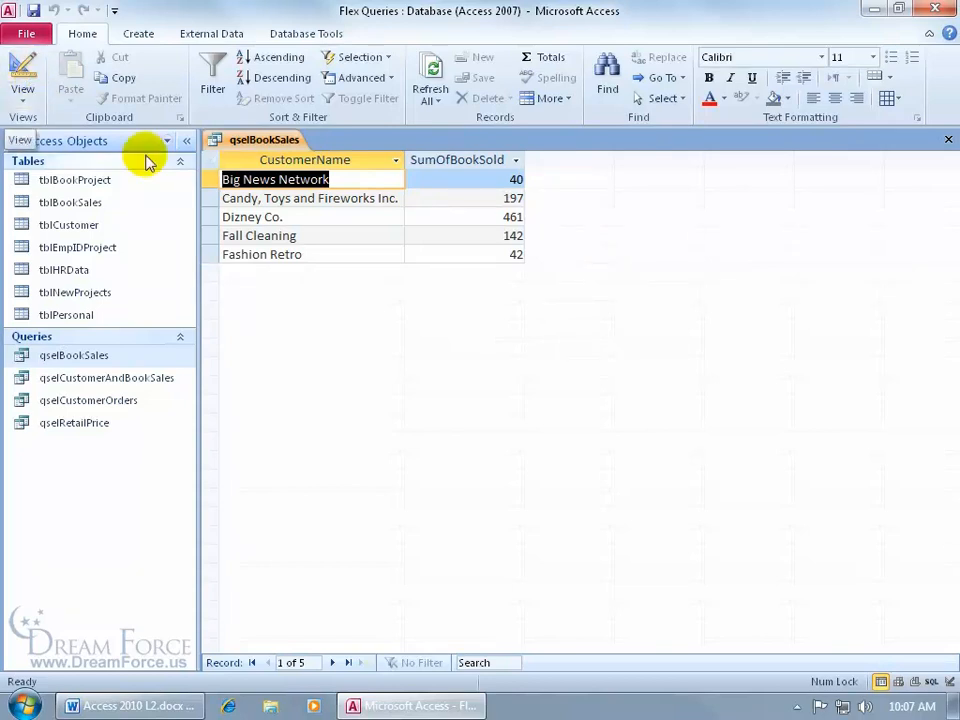
- Set the BookSold column's sort to Descending in Design View and rerun the top-5 query
click(22, 62)
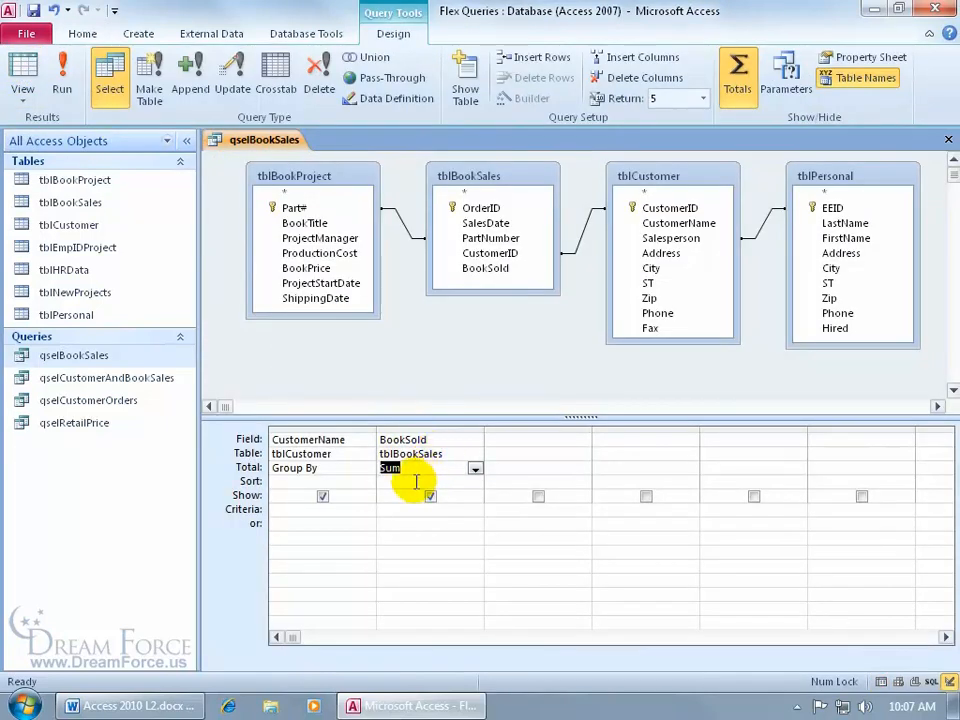
click(416, 481)
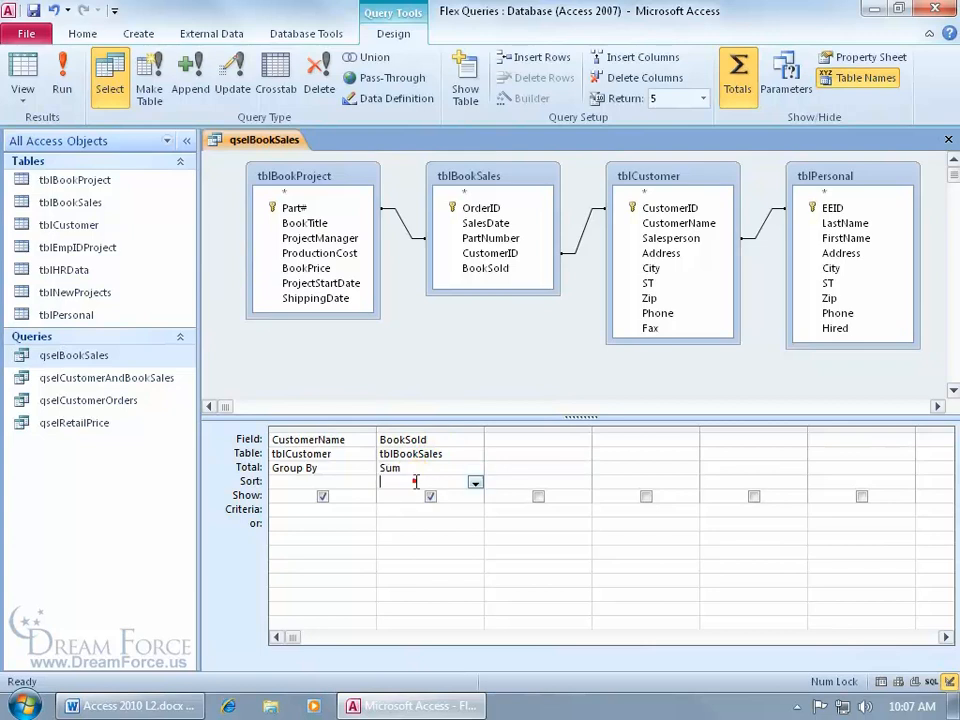
click(473, 483)
click(462, 508)
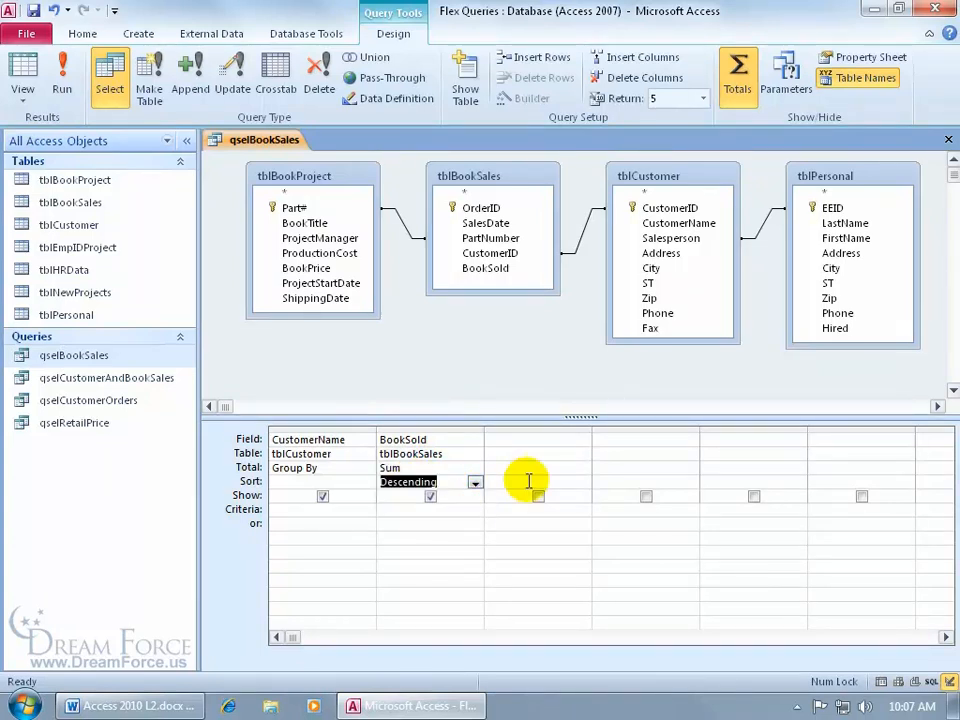
click(63, 80)
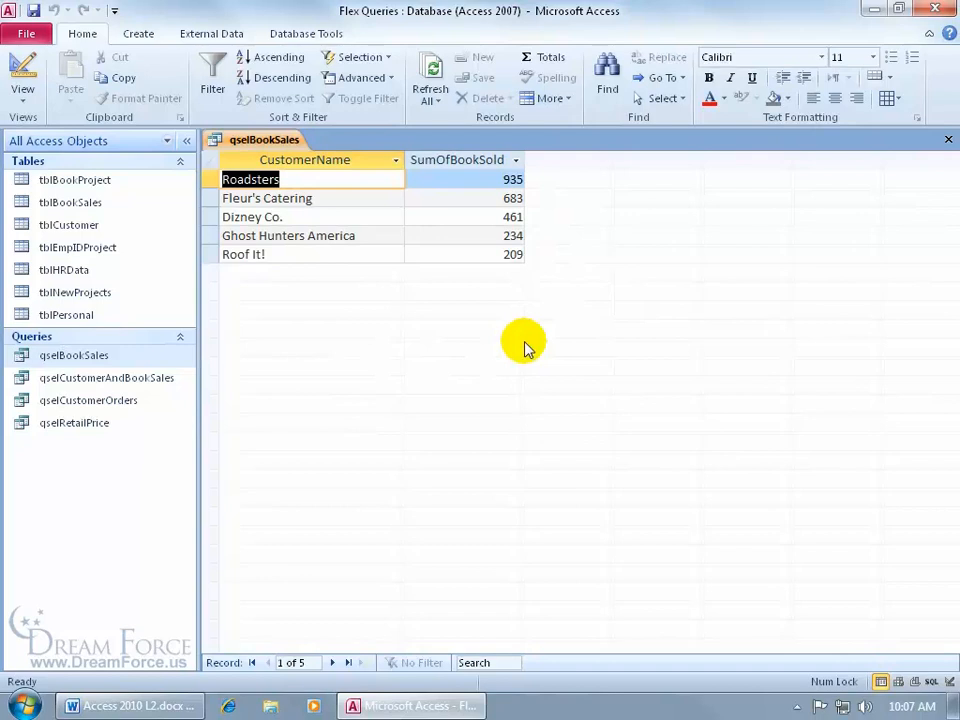
- Set Return back to All and run the query to list all 14 customer totals
click(22, 68)
click(703, 98)
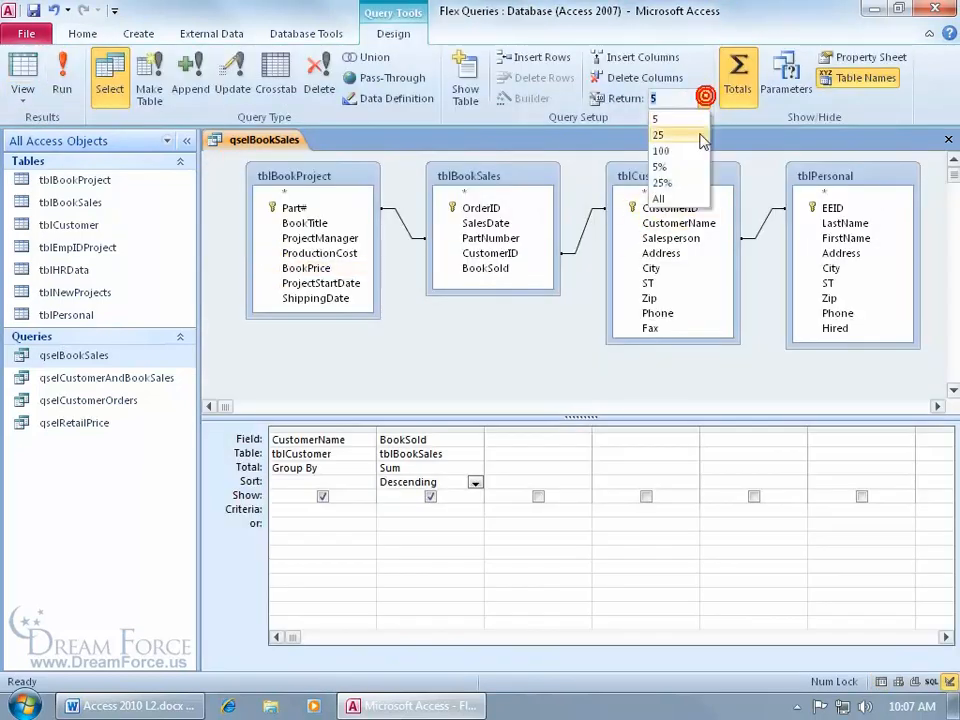
click(686, 199)
click(62, 80)
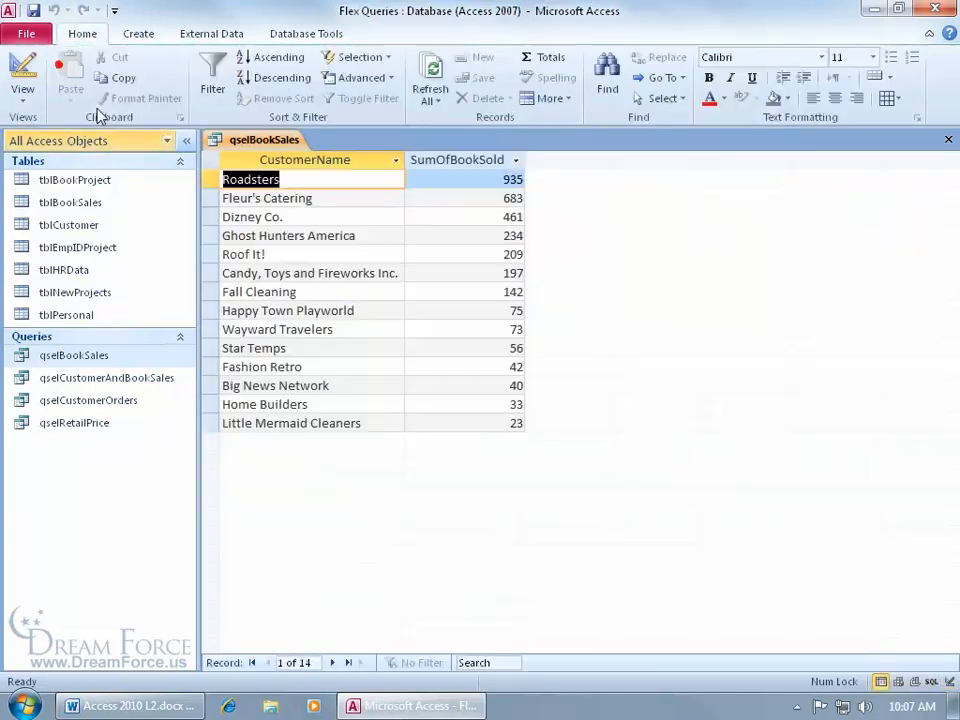